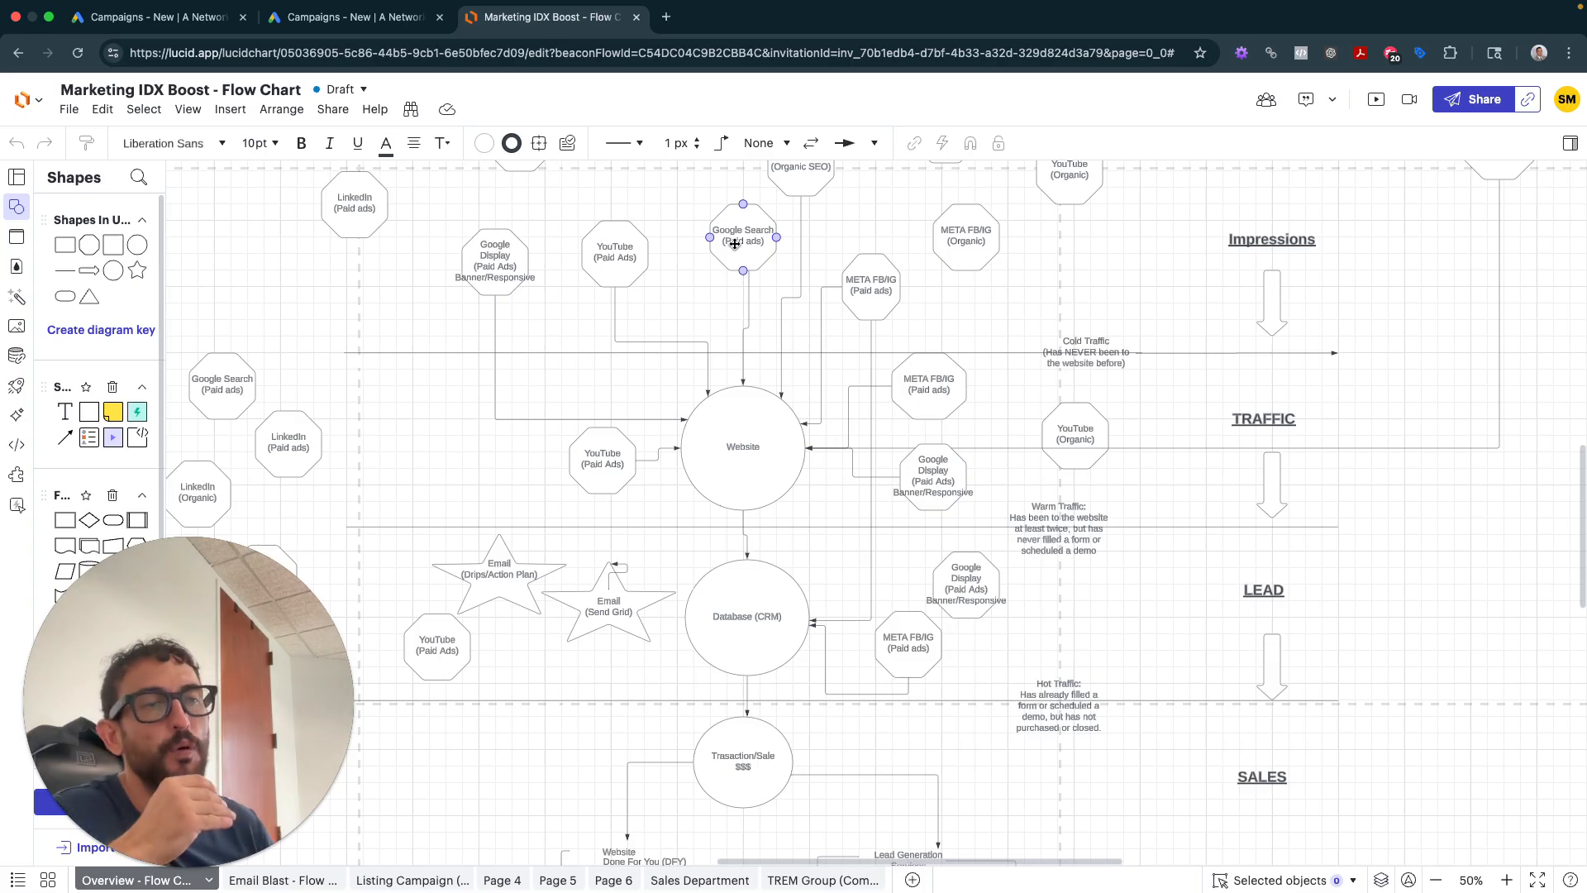
# - Search Google for ZIP code 33133 in a new tab
pyautogui.click(664, 18)
pyautogui.write('goo')
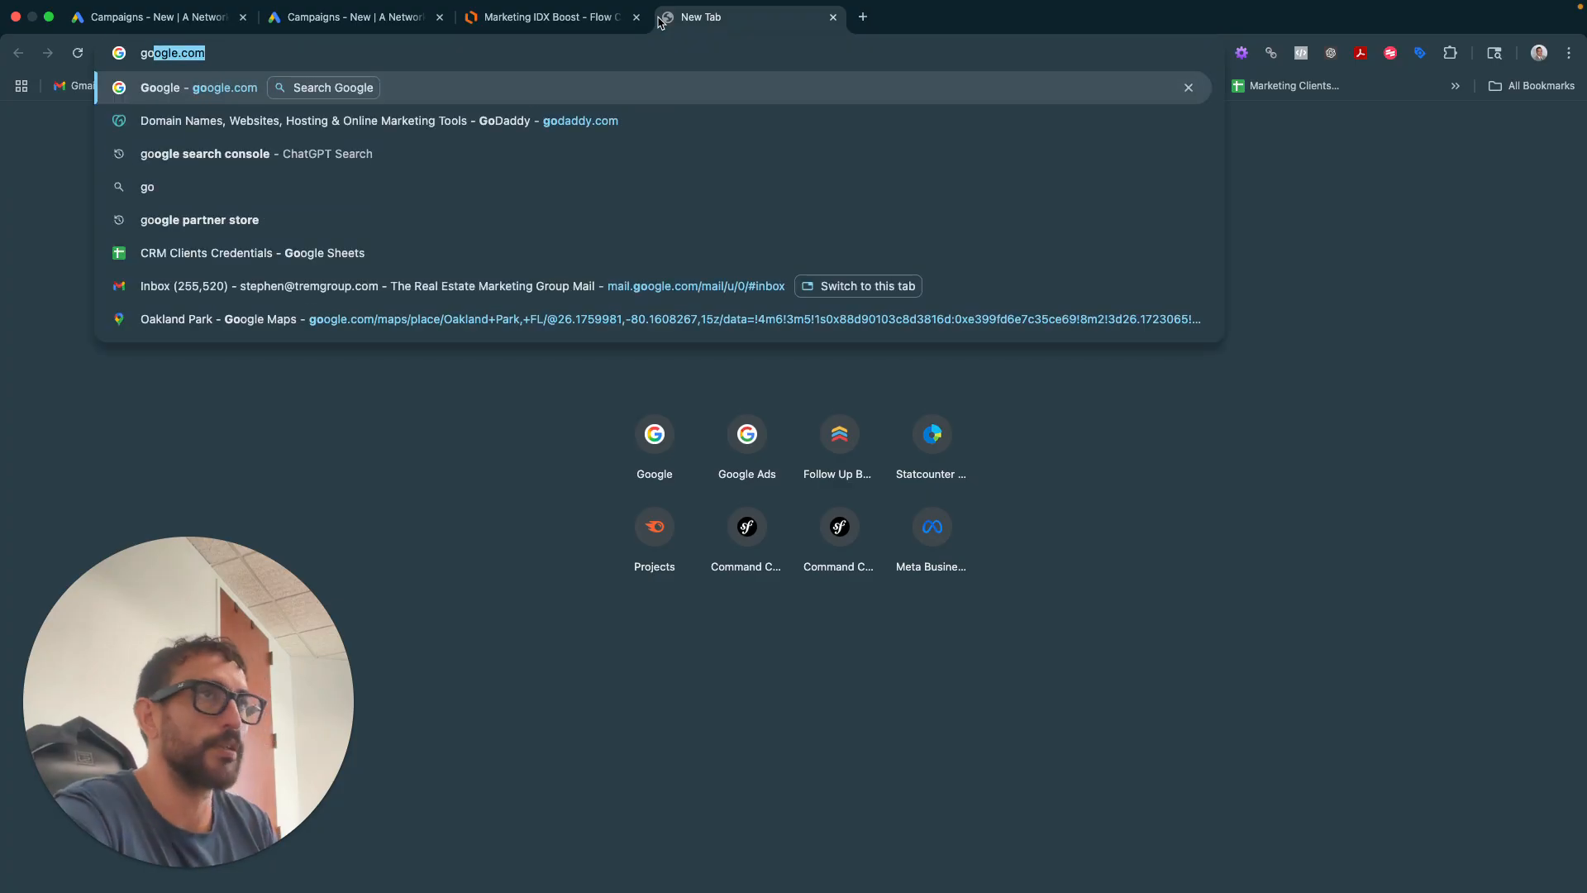
pyautogui.press('Return')
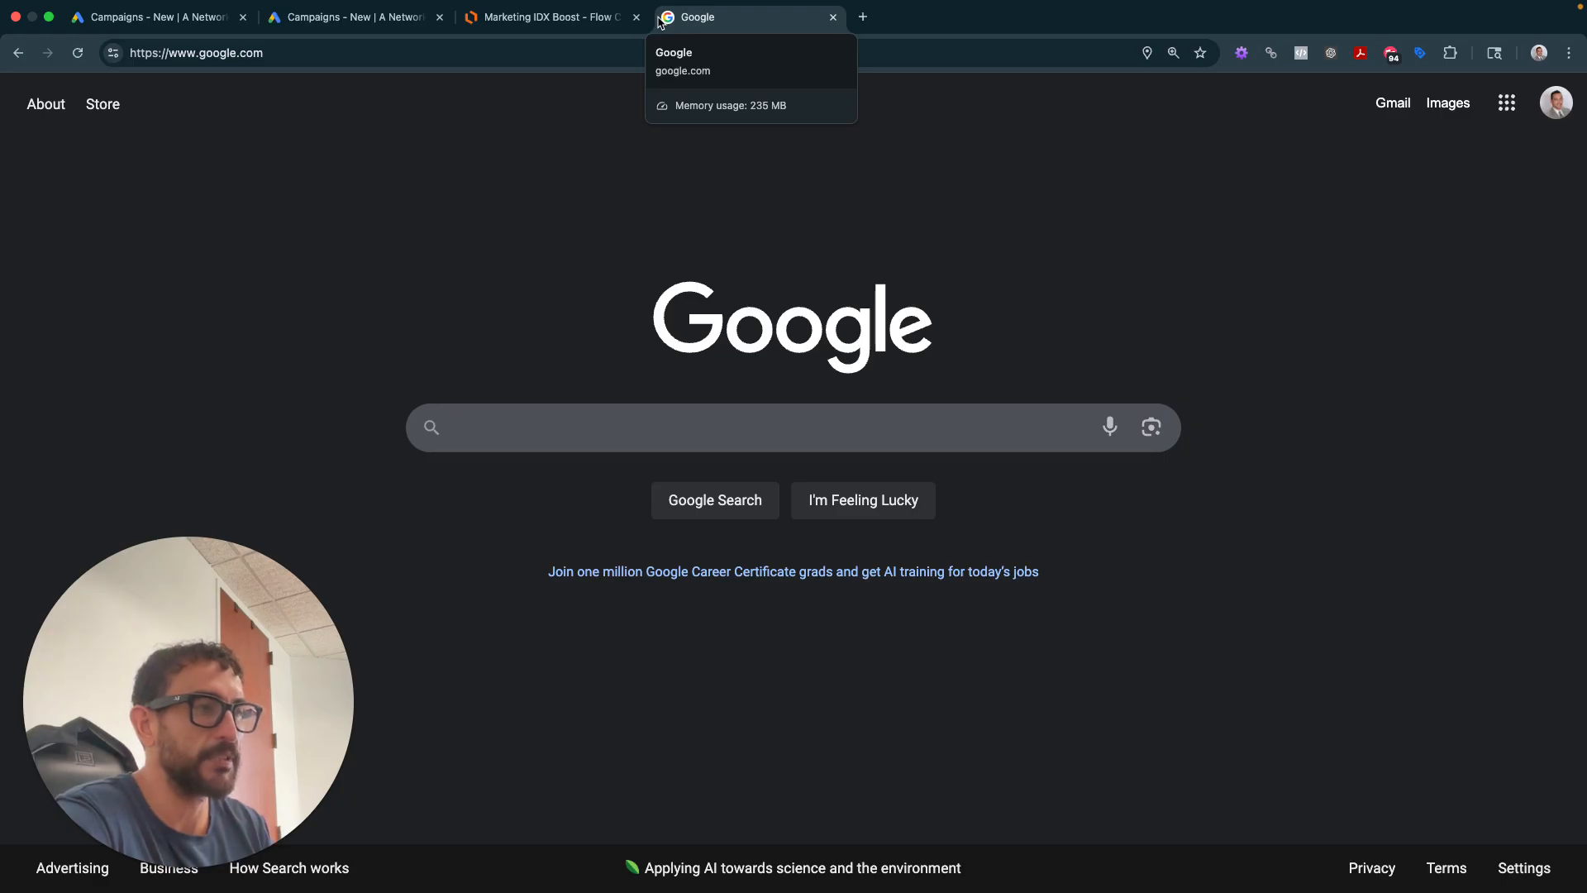
pyautogui.write('22')
pyautogui.press('BackSpace')
pyautogui.press('BackSpace')
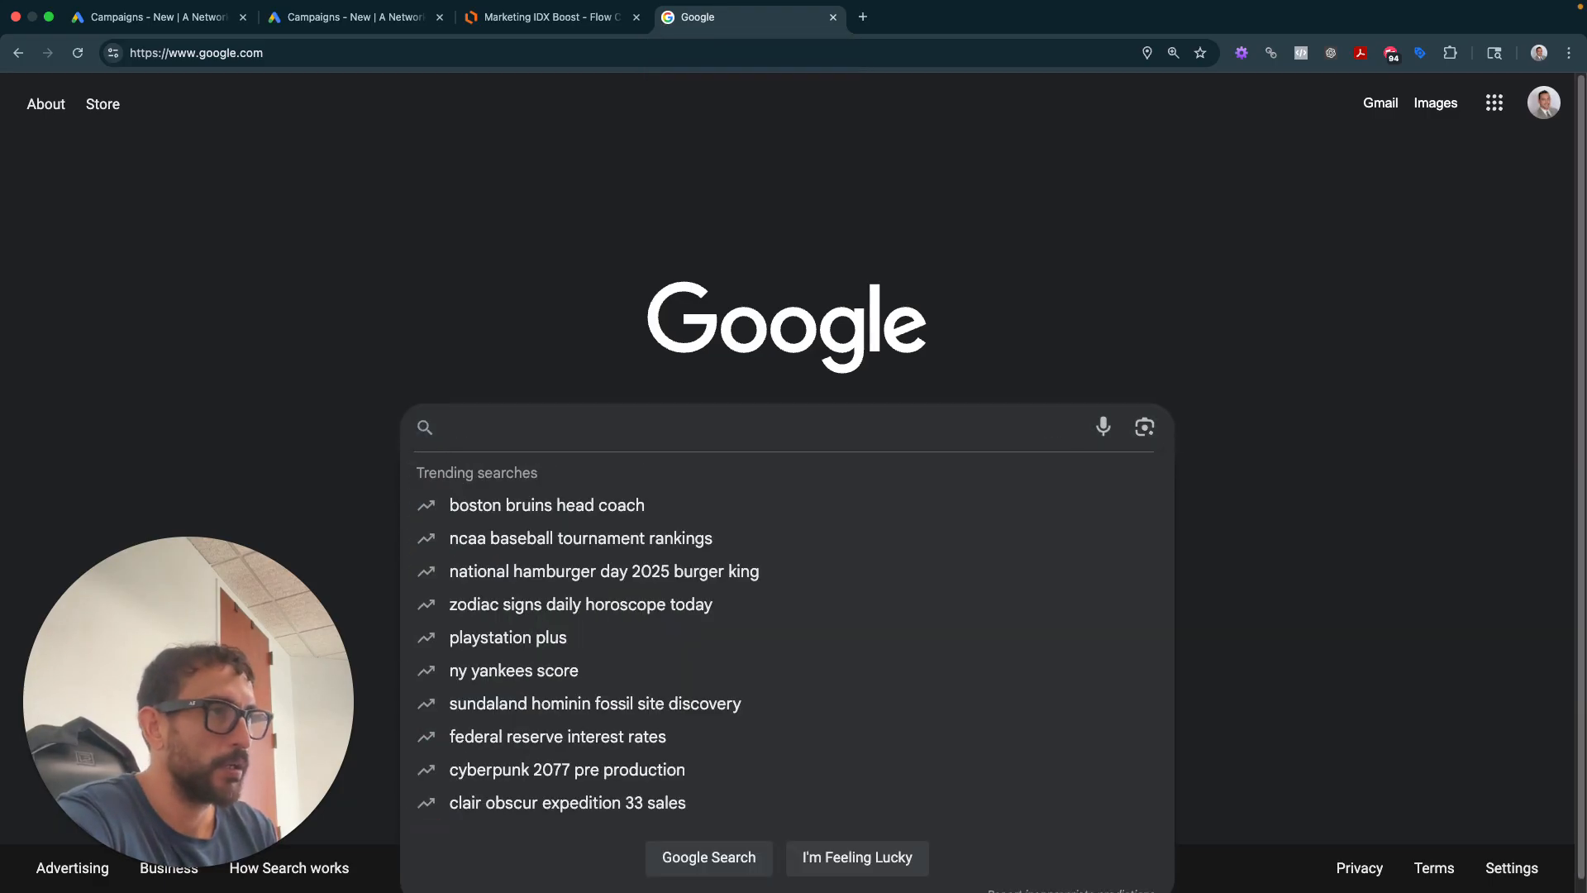
pyautogui.write('33133')
pyautogui.press('Return')
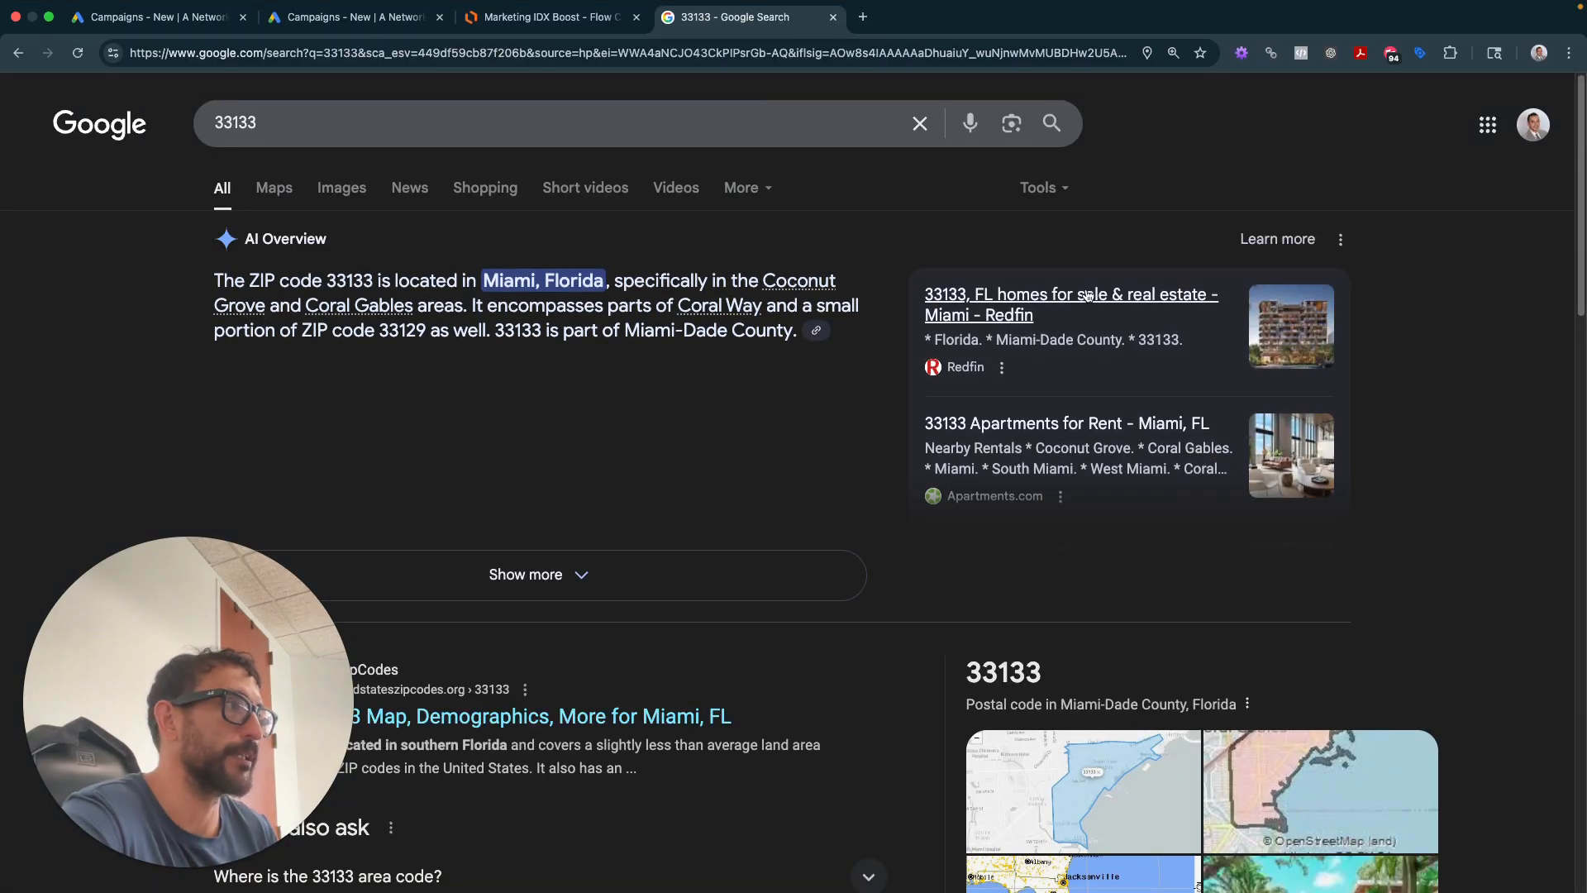
# - Select Miami in the AI Overview, then open ZIP 33133 on the map
pyautogui.scroll(-1, 355, 256)
pyautogui.moveTo(482, 264); pyautogui.dragTo(606, 267)
pyautogui.doubleClick(499, 263)
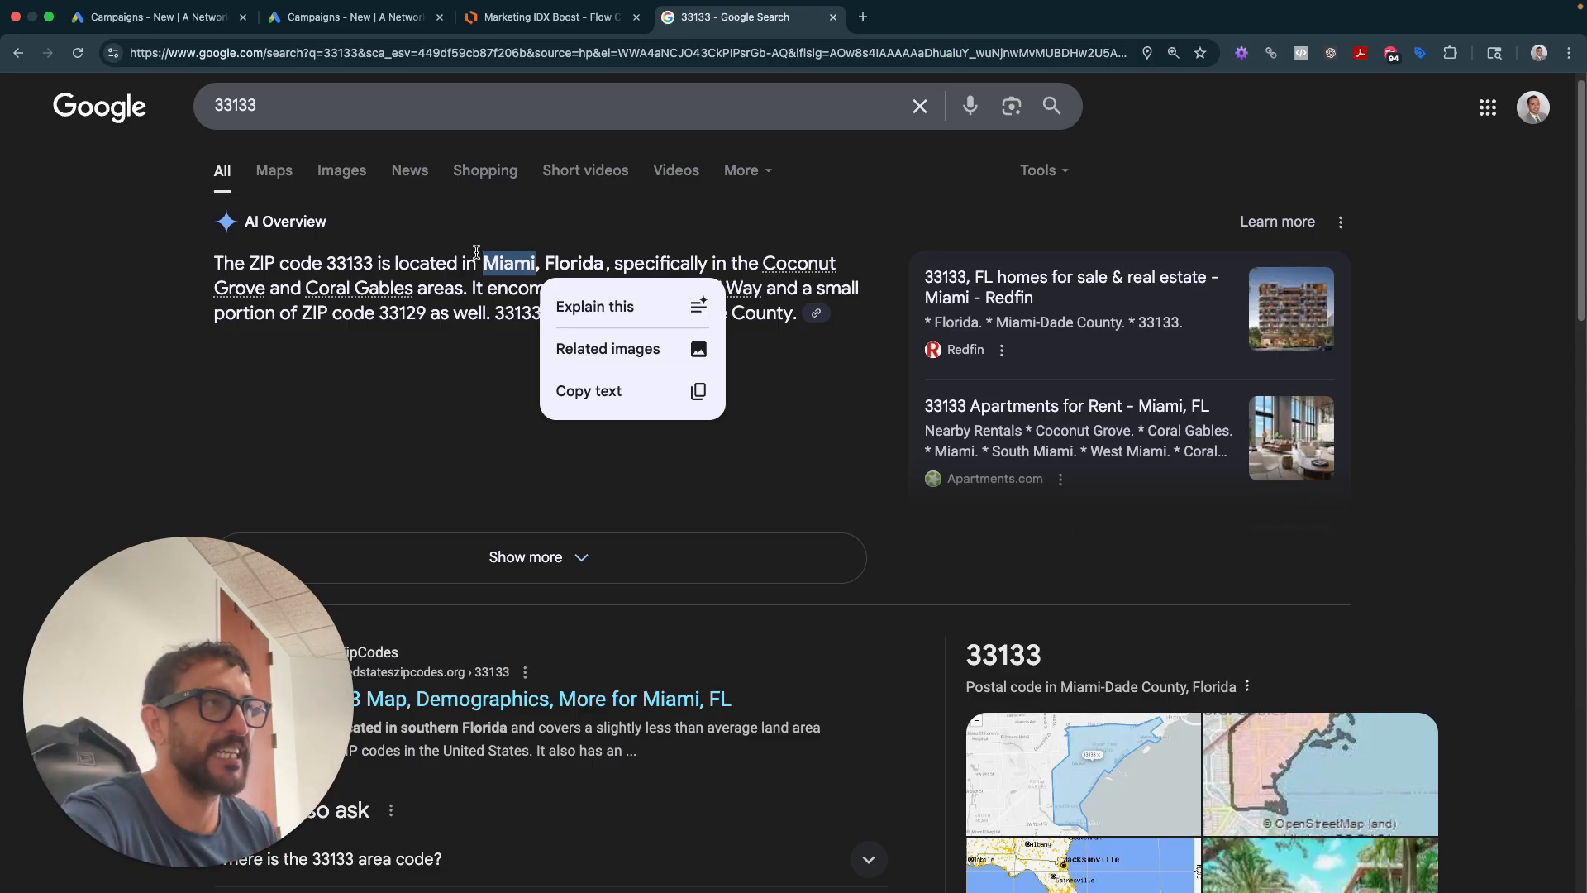
pyautogui.click(509, 271)
pyautogui.scroll(-3, 508, 271)
pyautogui.scroll(-2, 509, 272)
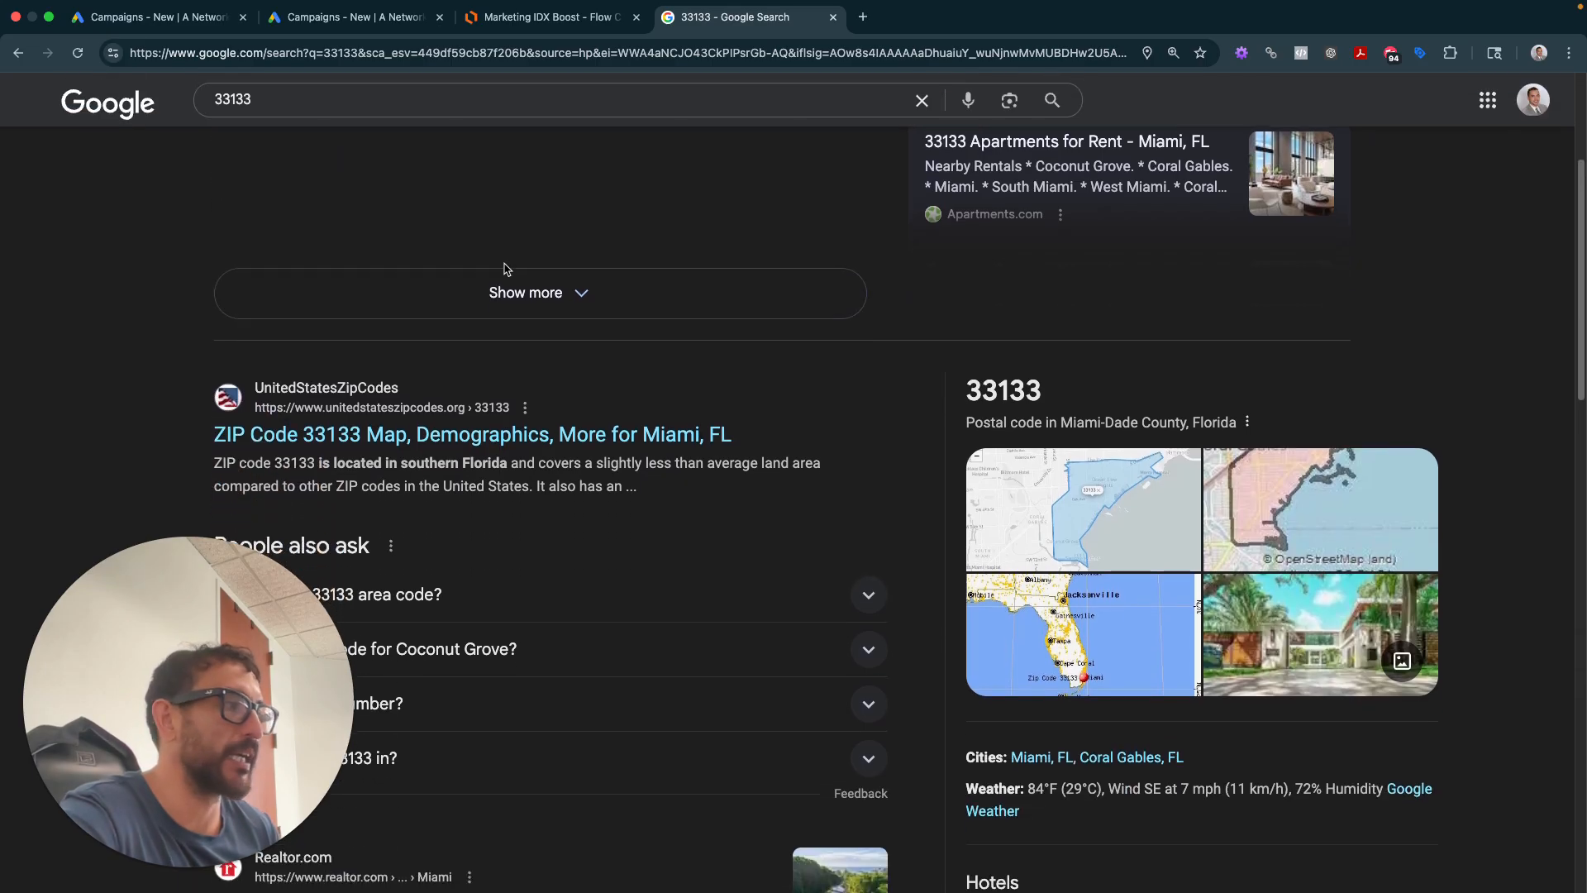
pyautogui.scroll(4, 620, 358)
pyautogui.scroll(-2, 351, 305)
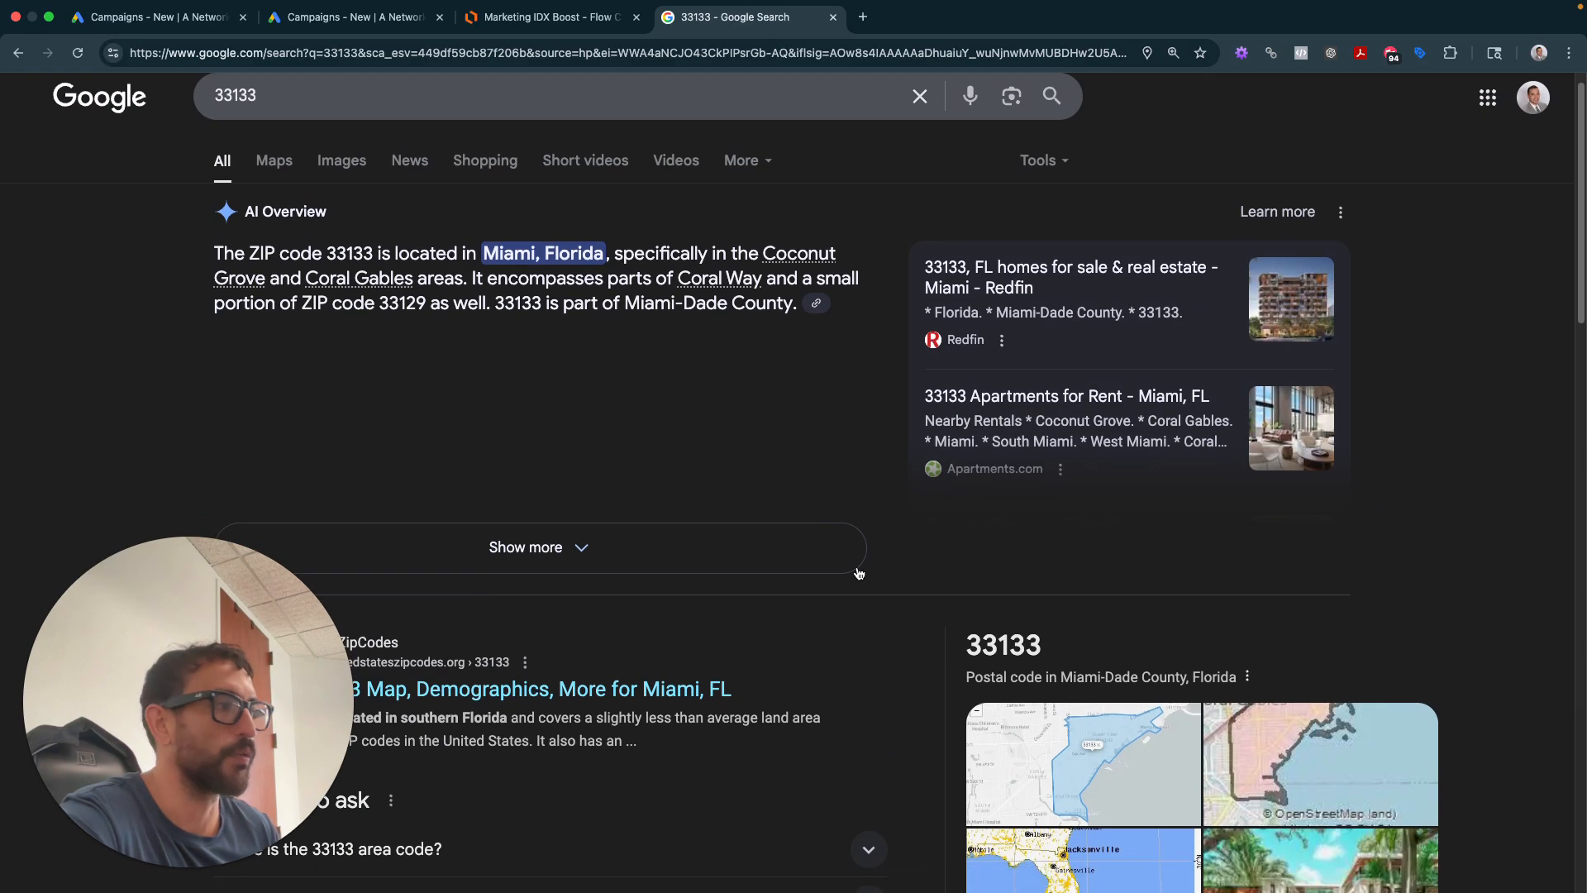
pyautogui.scroll(-1, 331, 281)
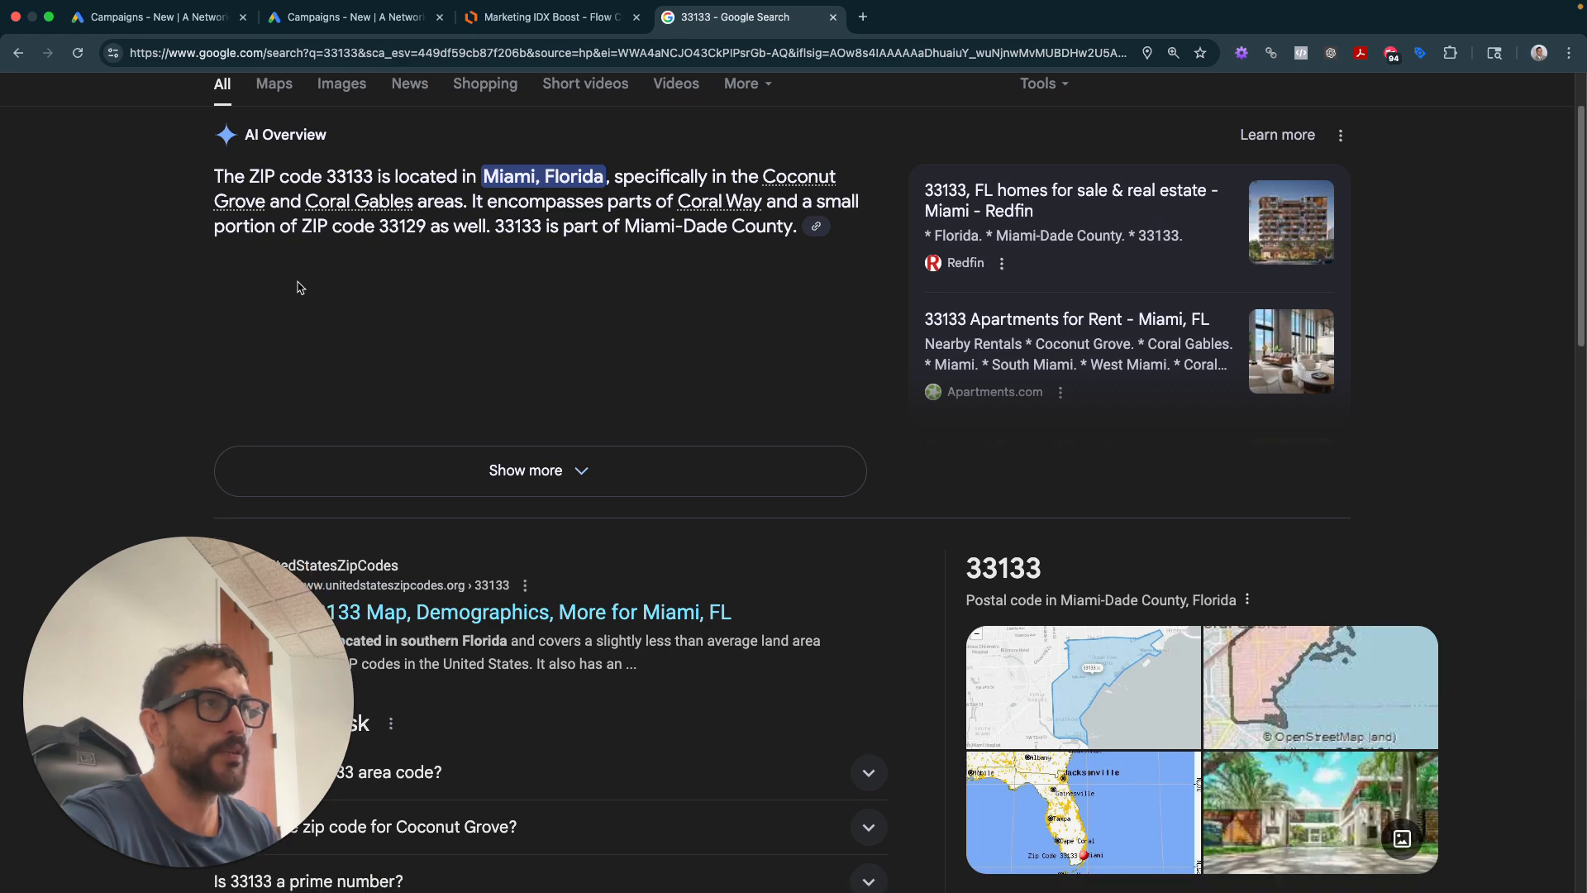
pyautogui.scroll(1, 289, 265)
pyautogui.scroll(-1, 288, 261)
pyautogui.scroll(2, 288, 261)
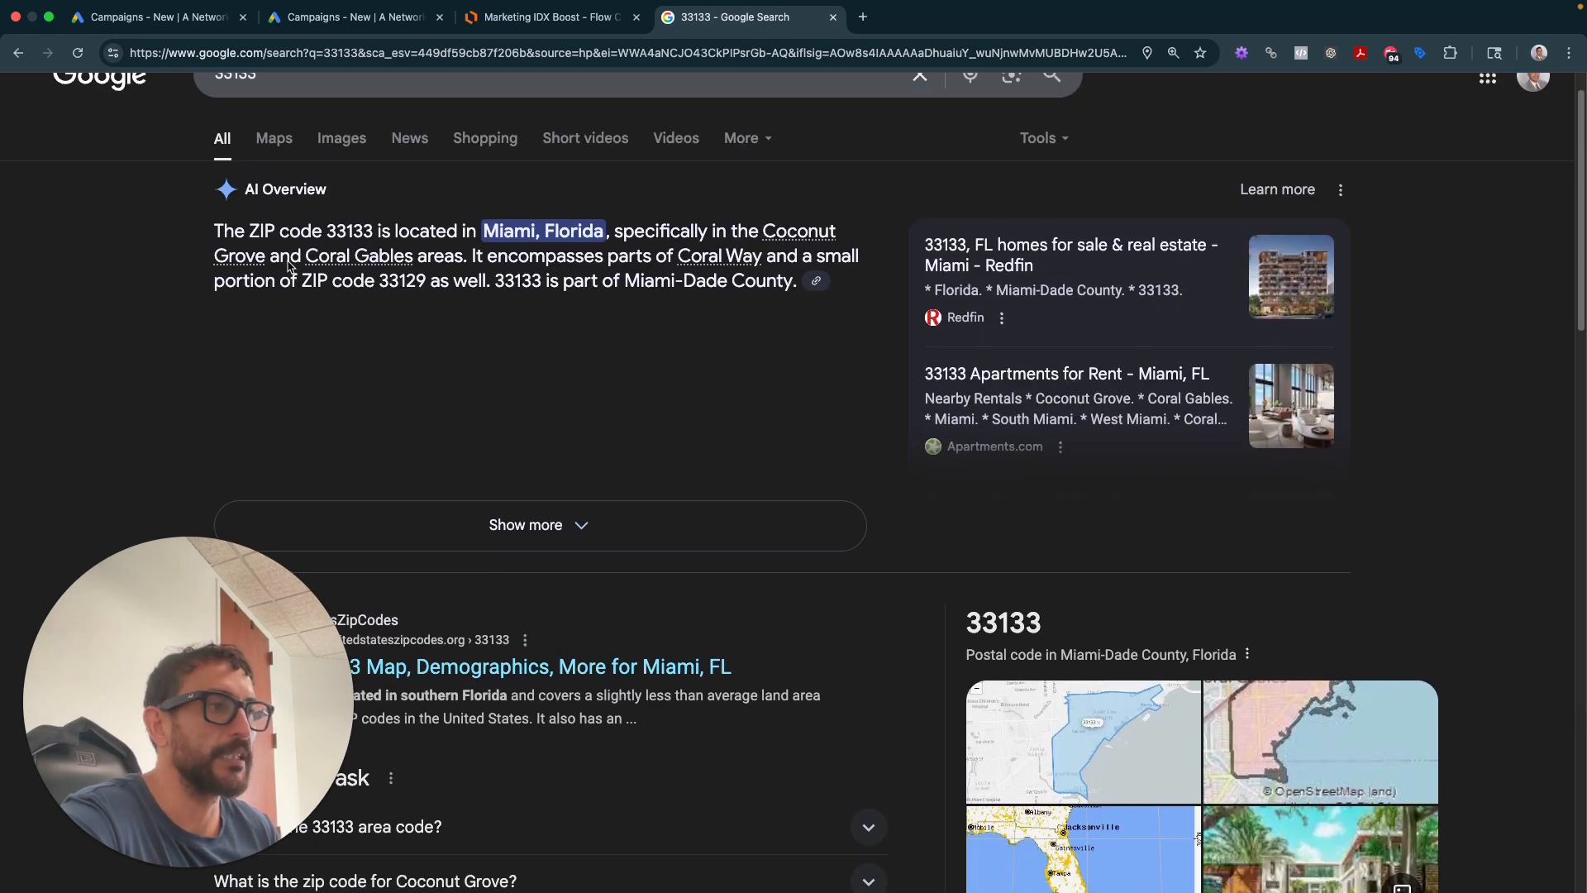
pyautogui.click(282, 190)
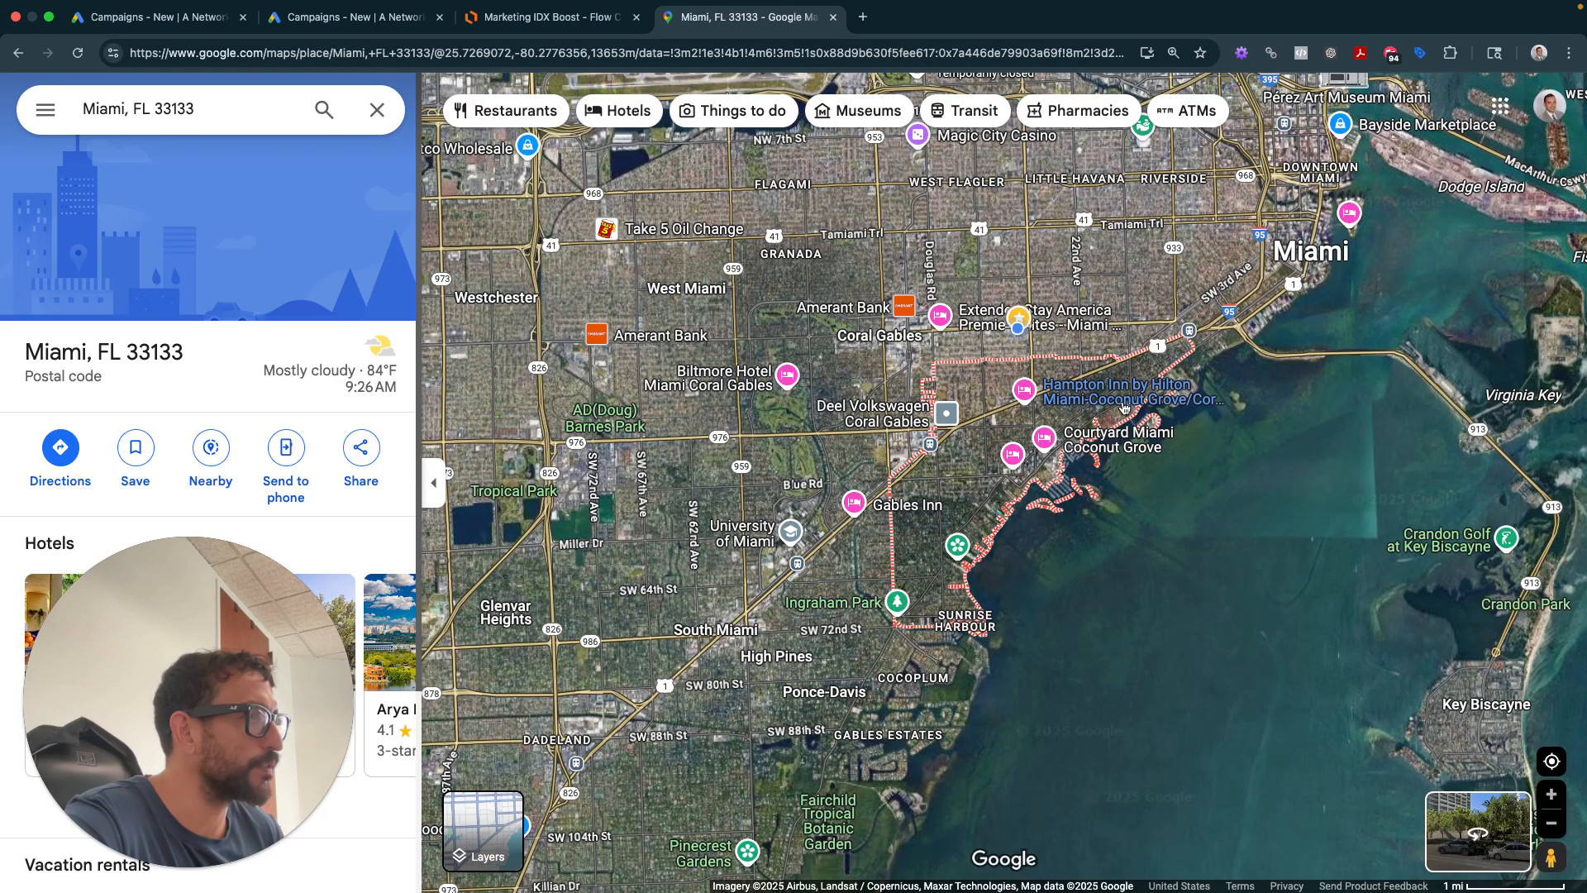
# - Zoom the Miami satellite map and open the Coconut Grove neighbourhood details, then view the flow chart
pyautogui.scroll(3, 1040, 446)
pyautogui.scroll(1, 1040, 449)
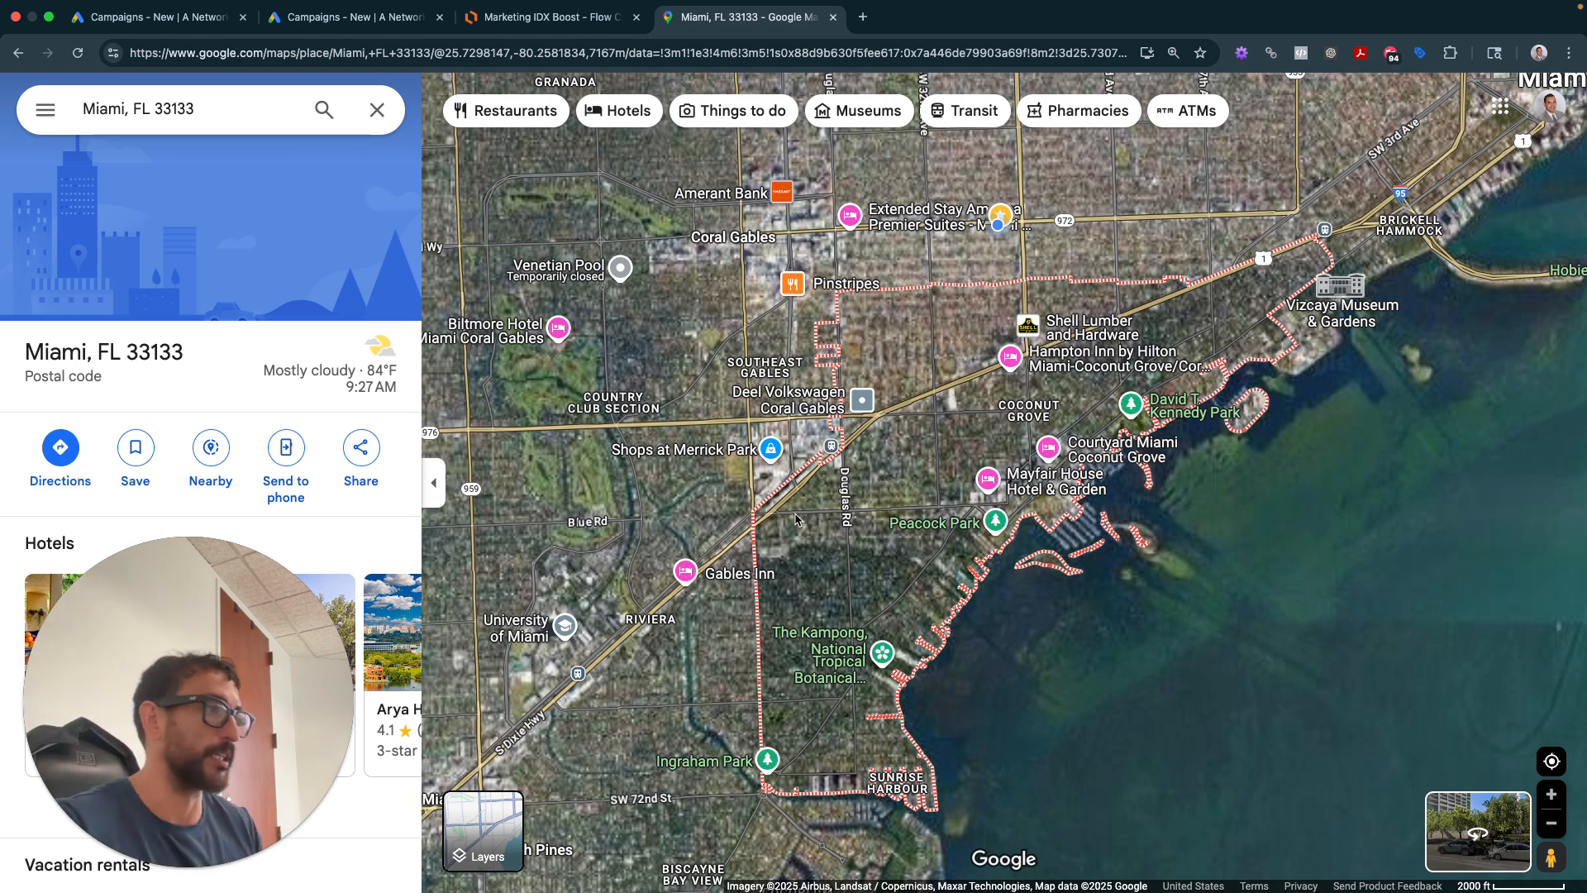
pyautogui.click(1008, 412)
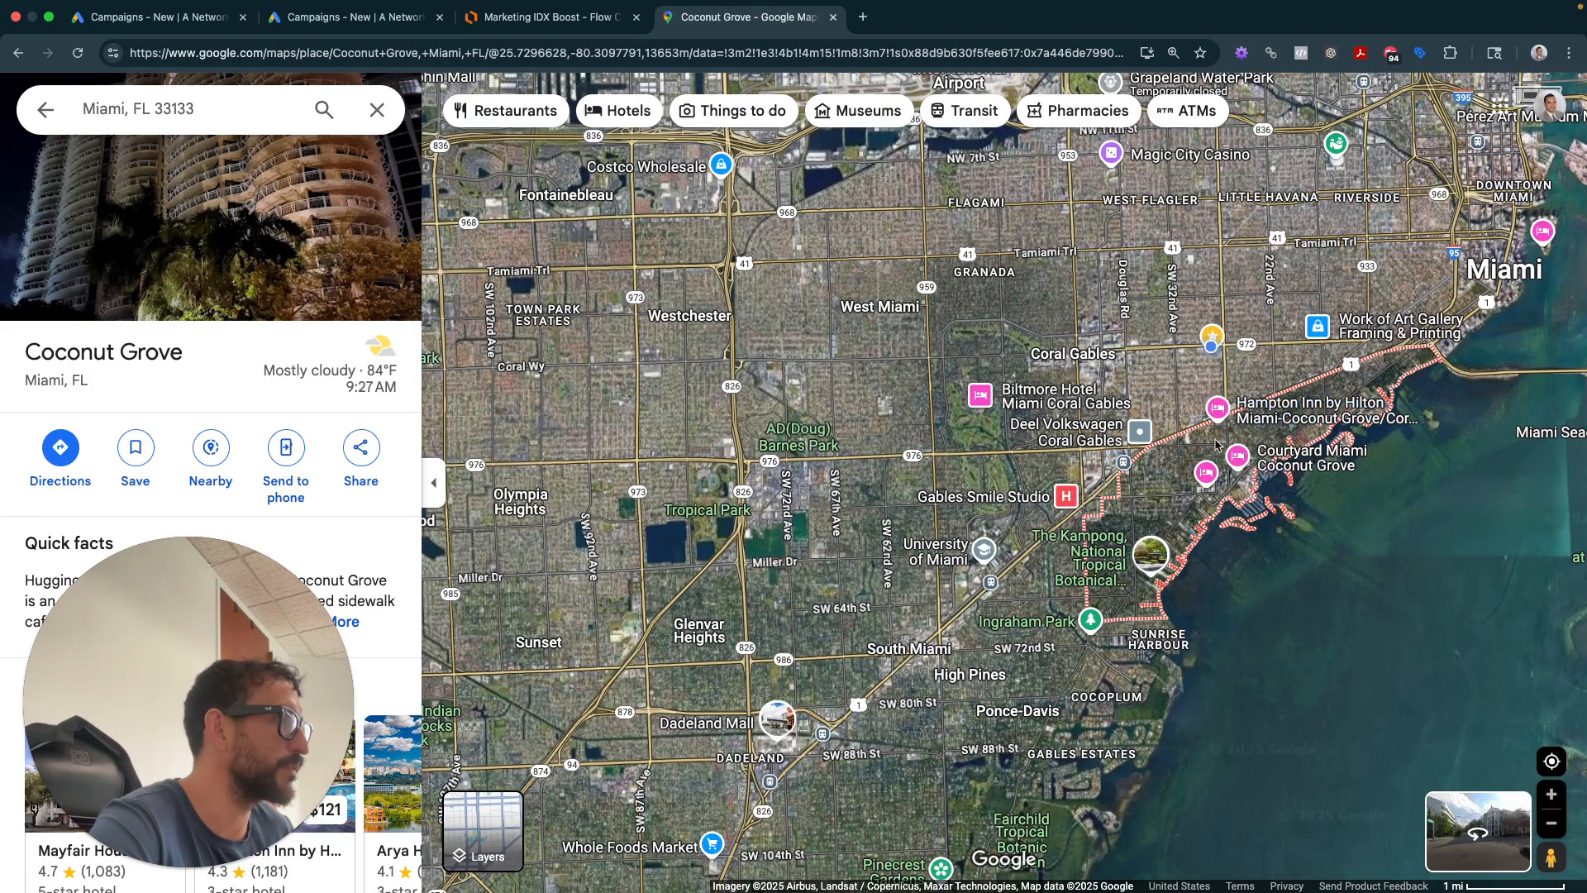
pyautogui.click(614, 18)
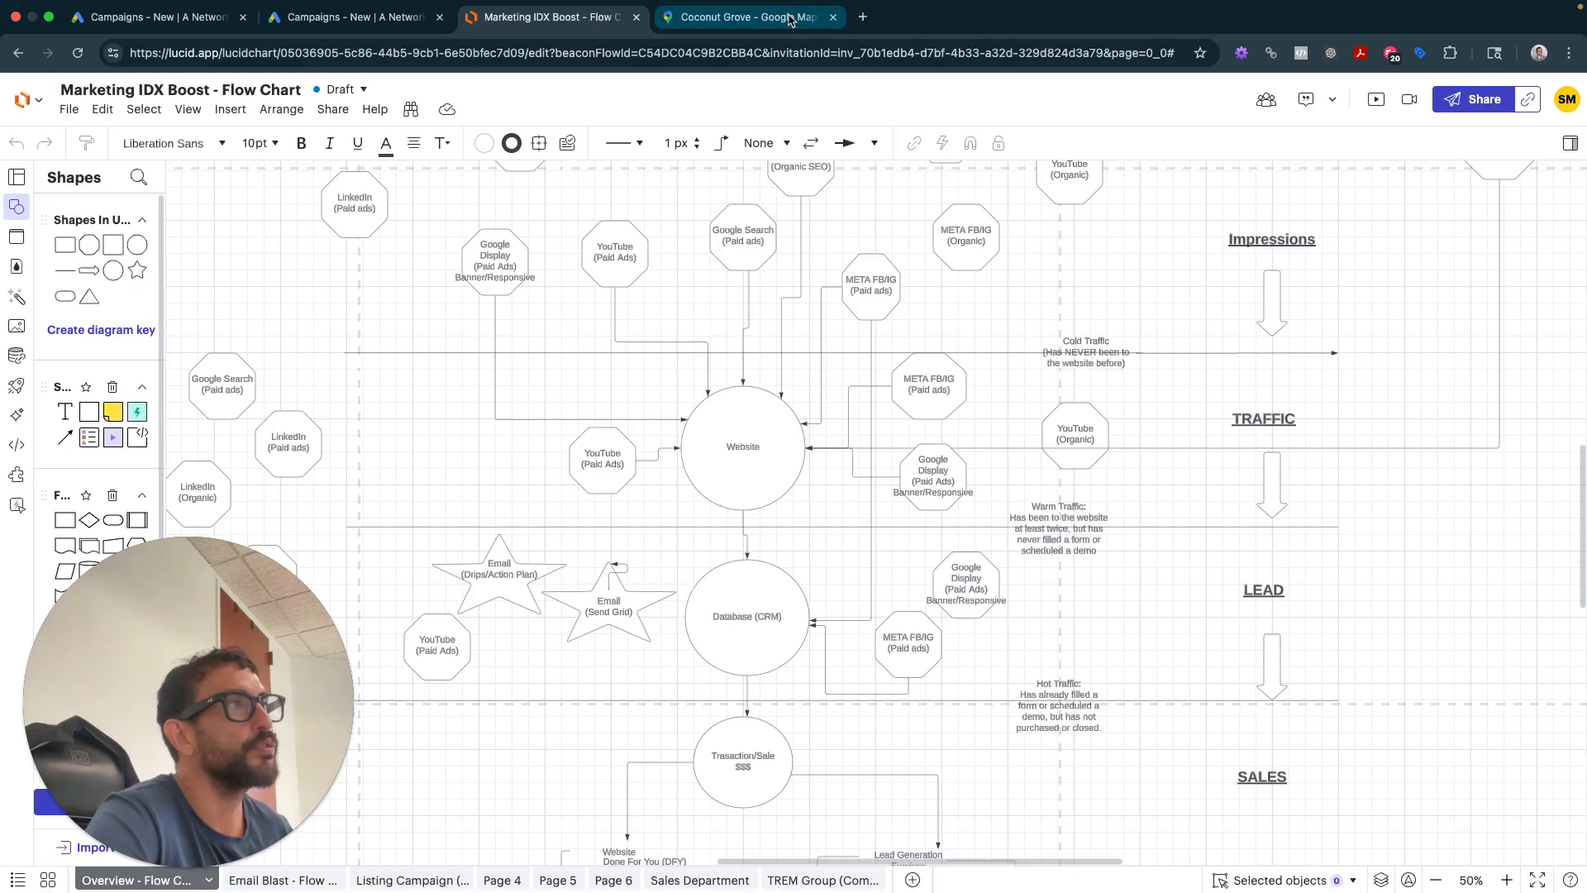
# - Go back to the Coconut Grove Google Maps tab from the Lucidchart flow chart
pyautogui.click(697, 30)
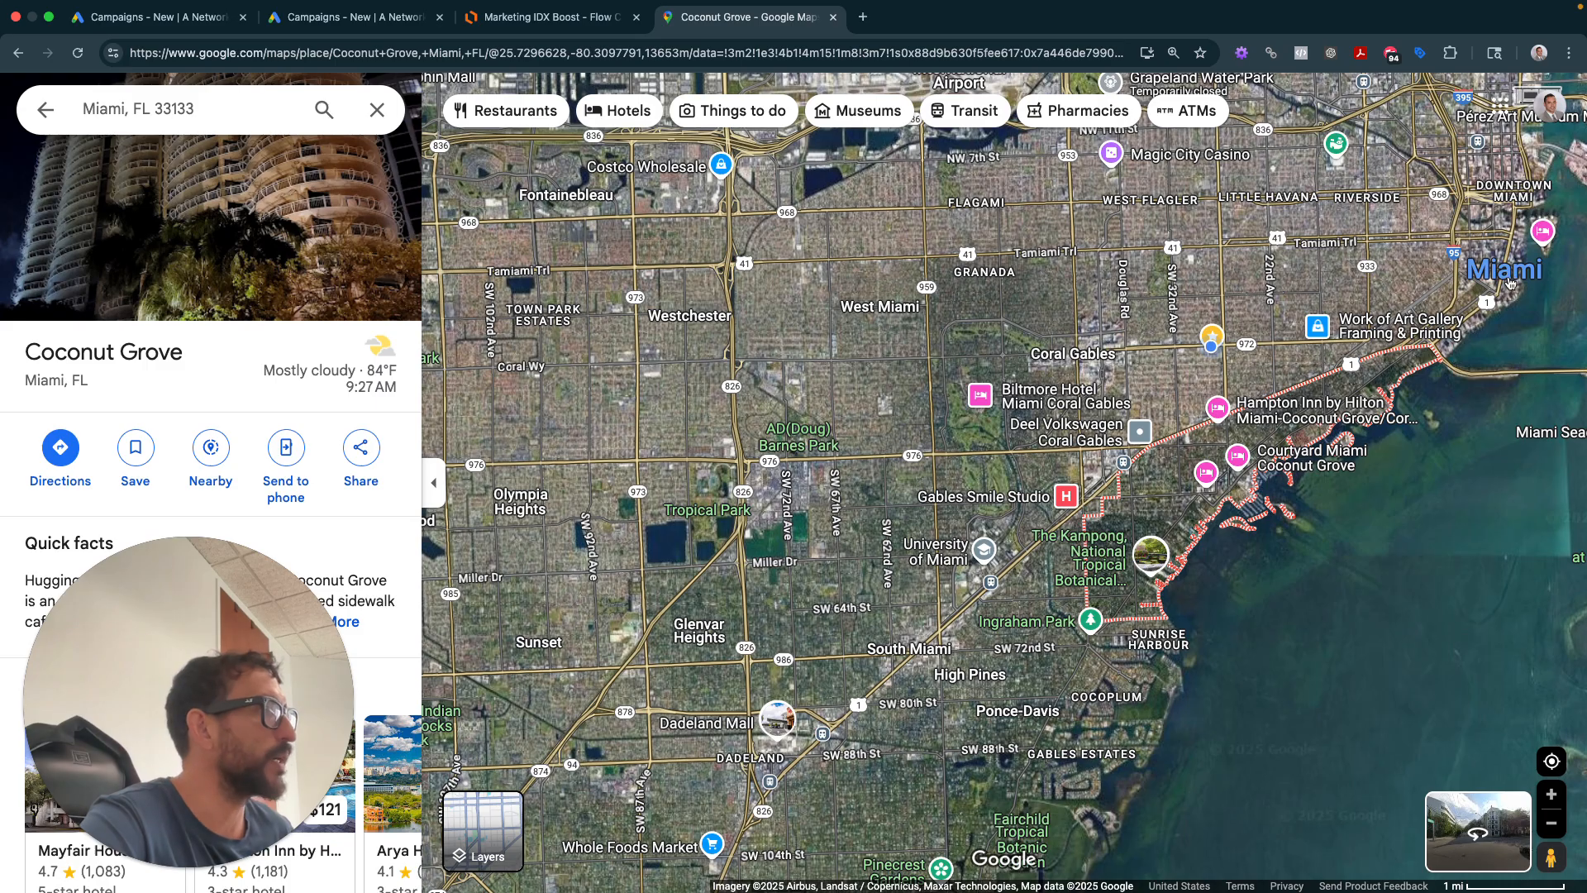
pyautogui.moveTo(1498, 285)
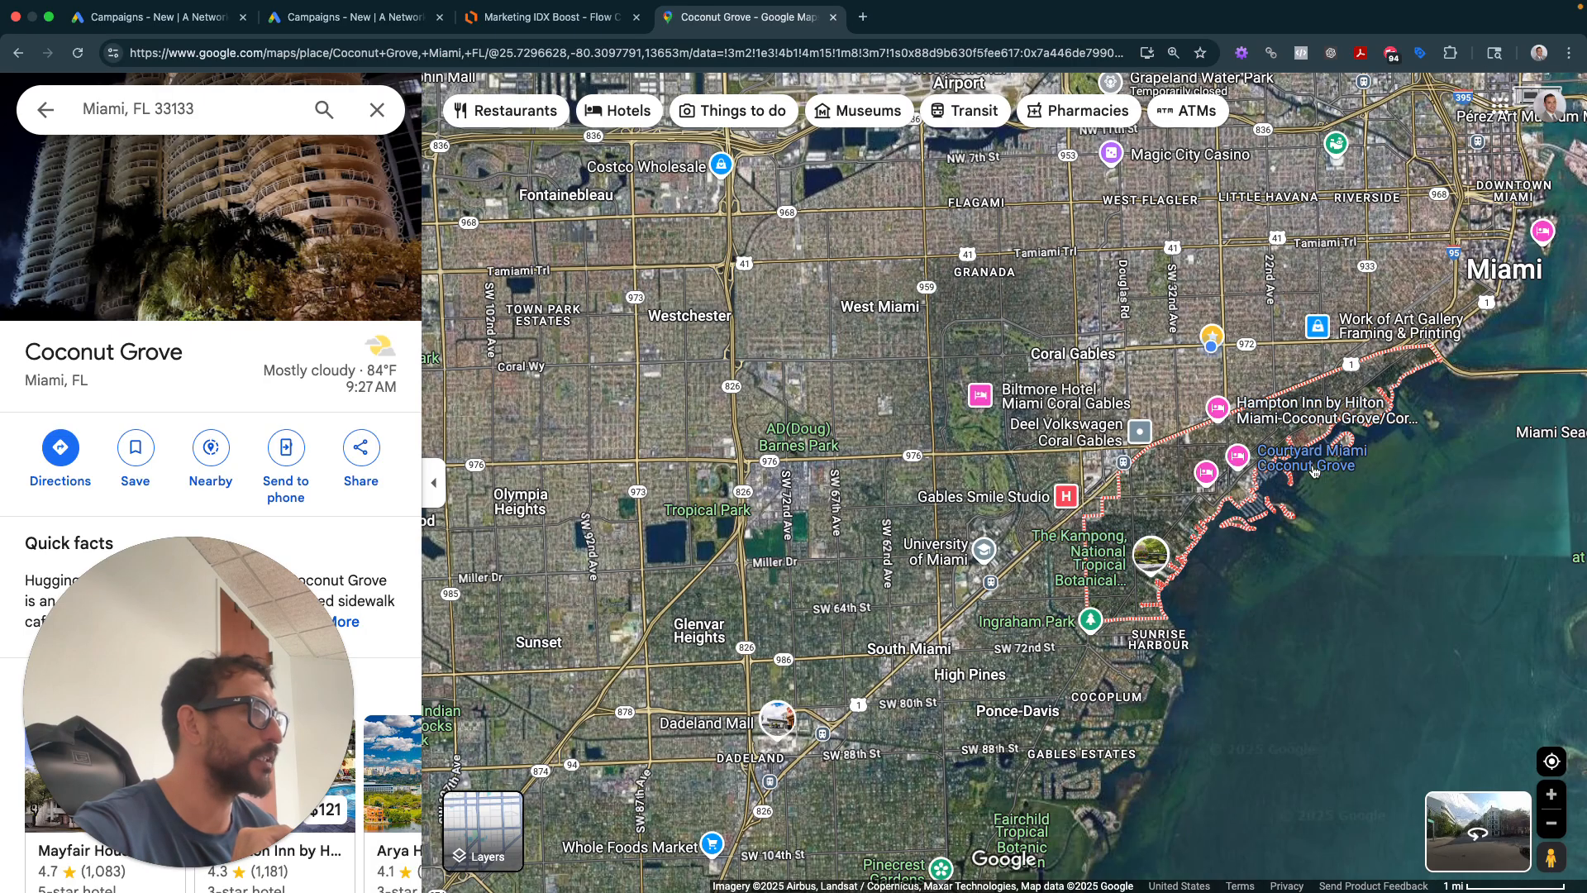
# - Search Google for 'coconut grove houses for sale' in a new tab
pyautogui.click(865, 17)
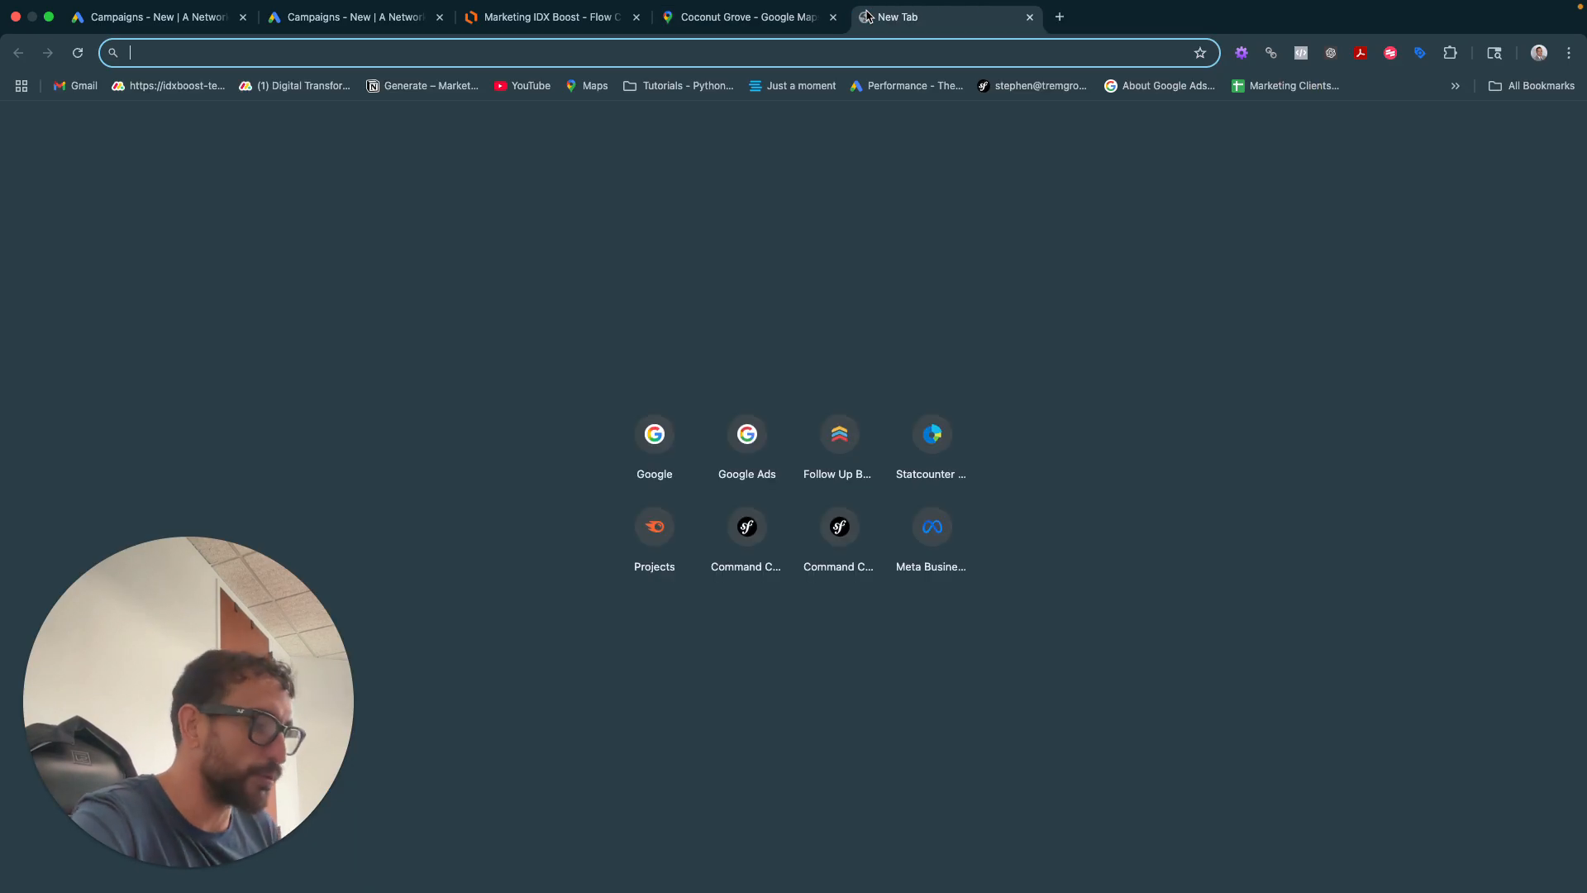
pyautogui.write('go')
pyautogui.press('Return')
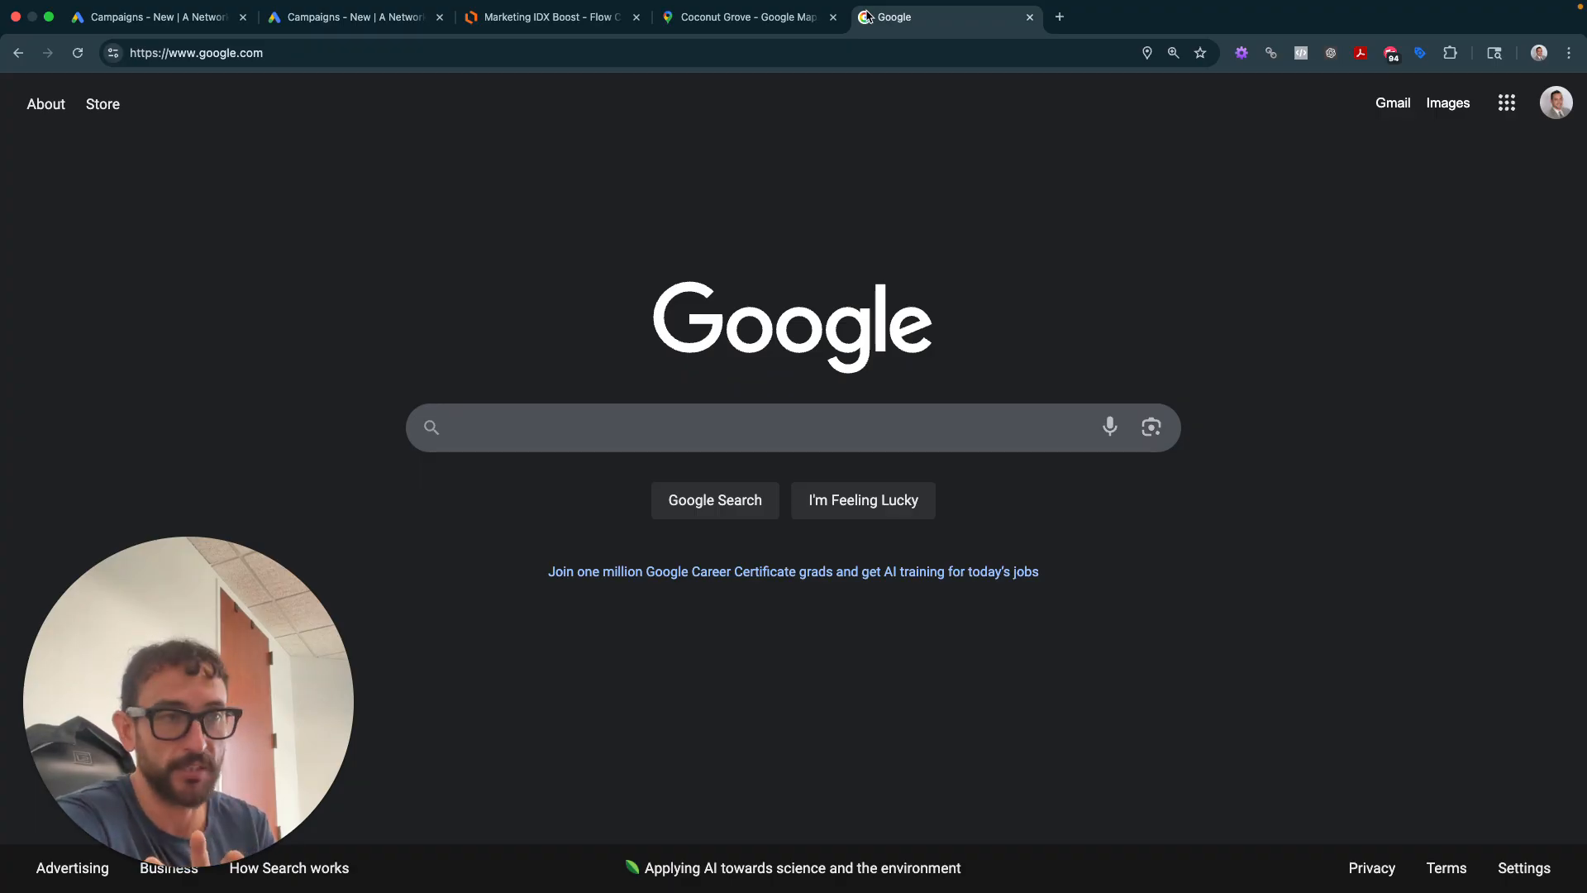
pyautogui.write('cocon')
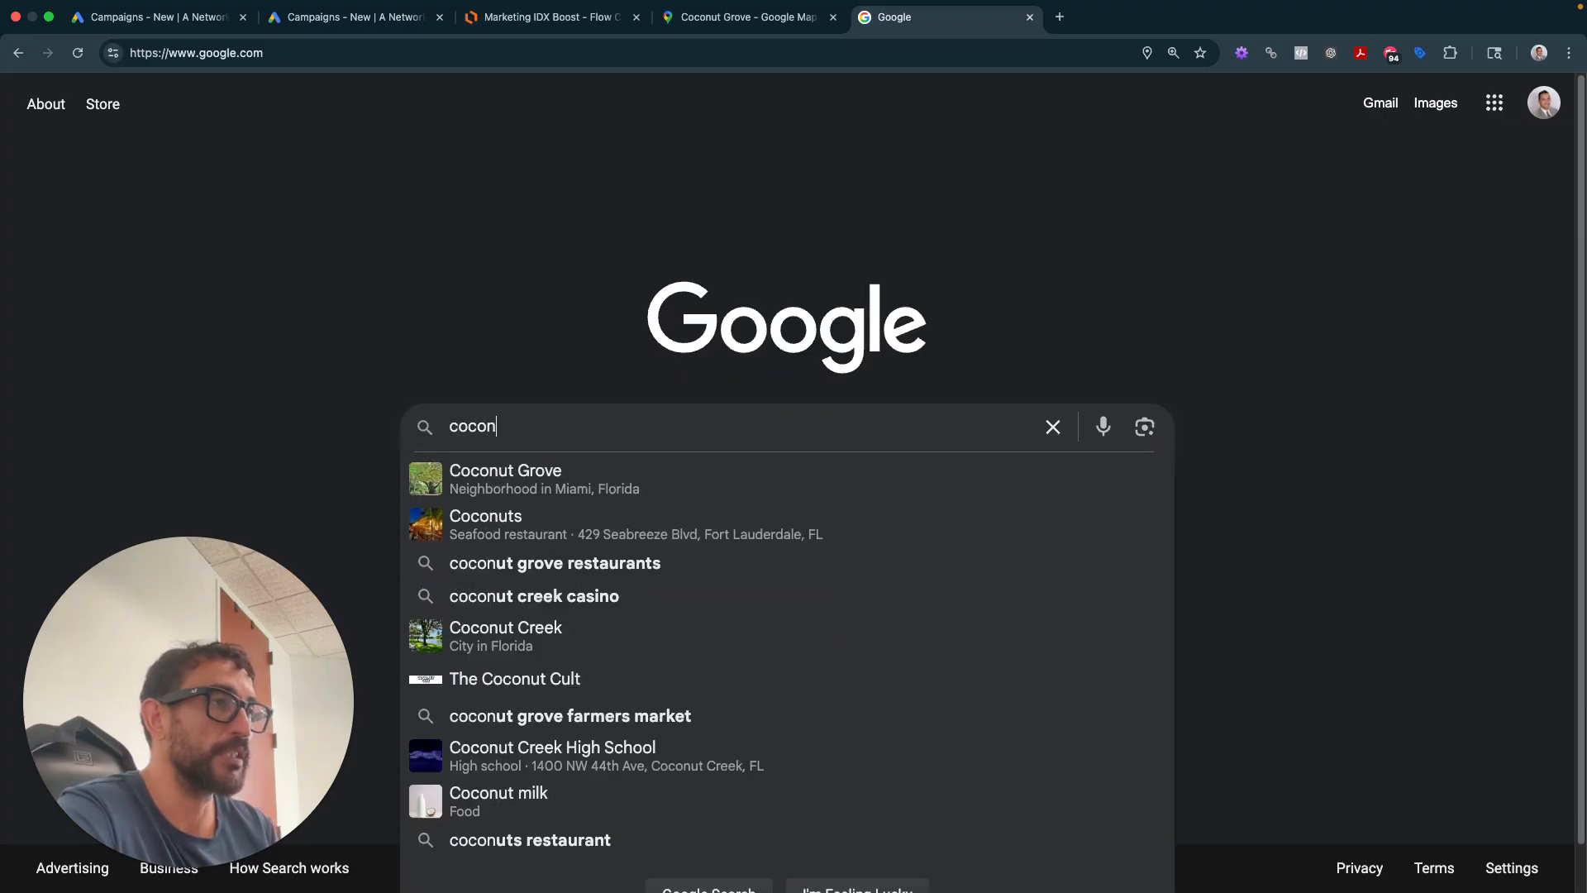
pyautogui.write('ut grove hom')
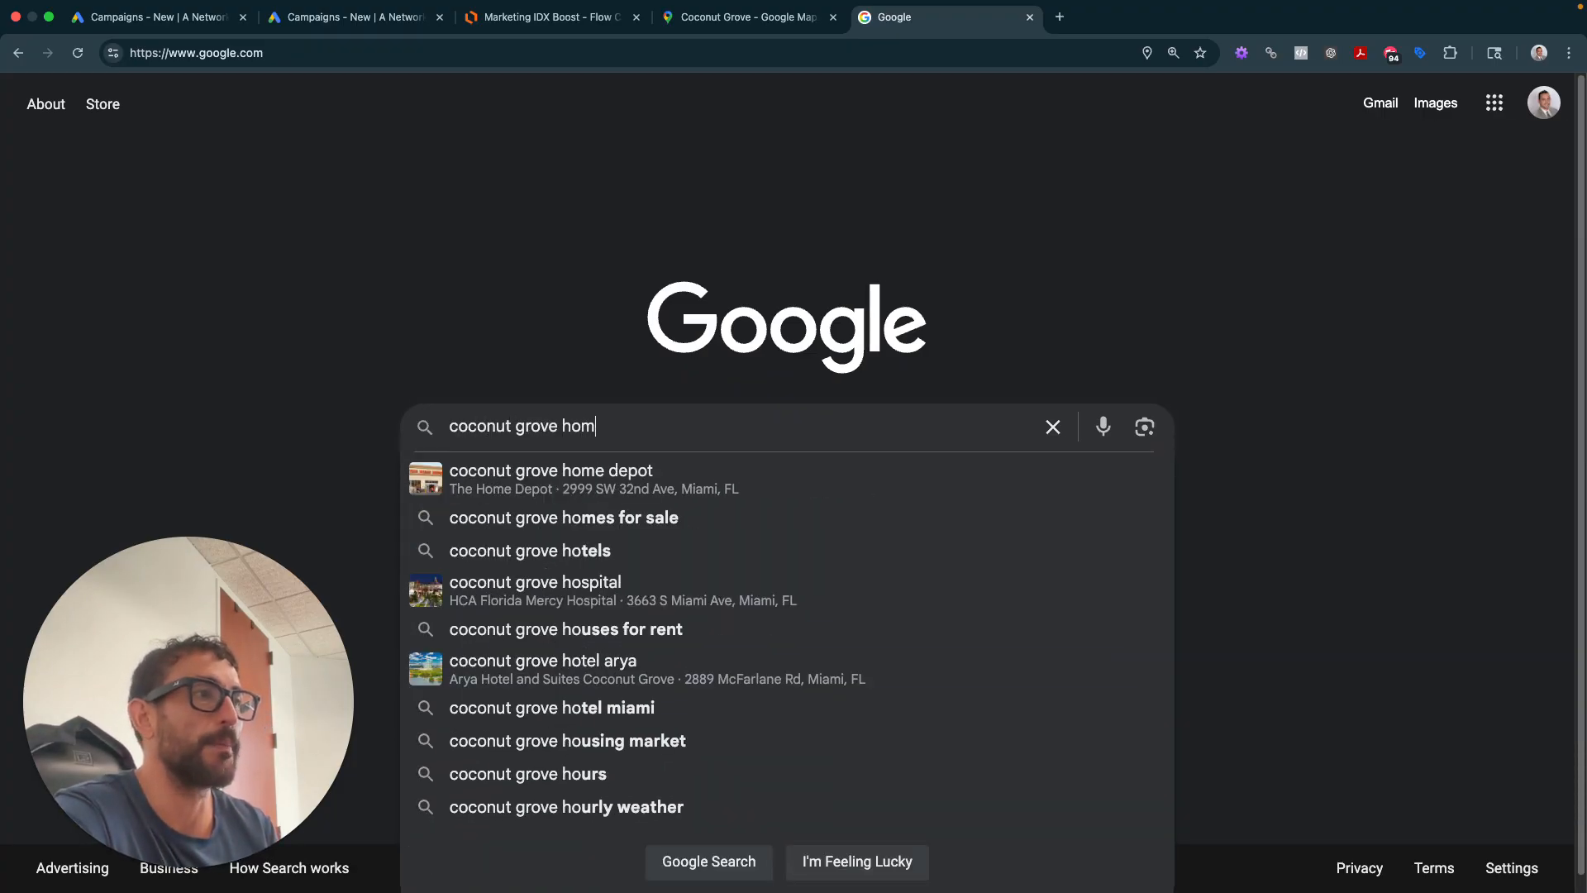
pyautogui.press('BackSpace')
pyautogui.write('uses for sale')
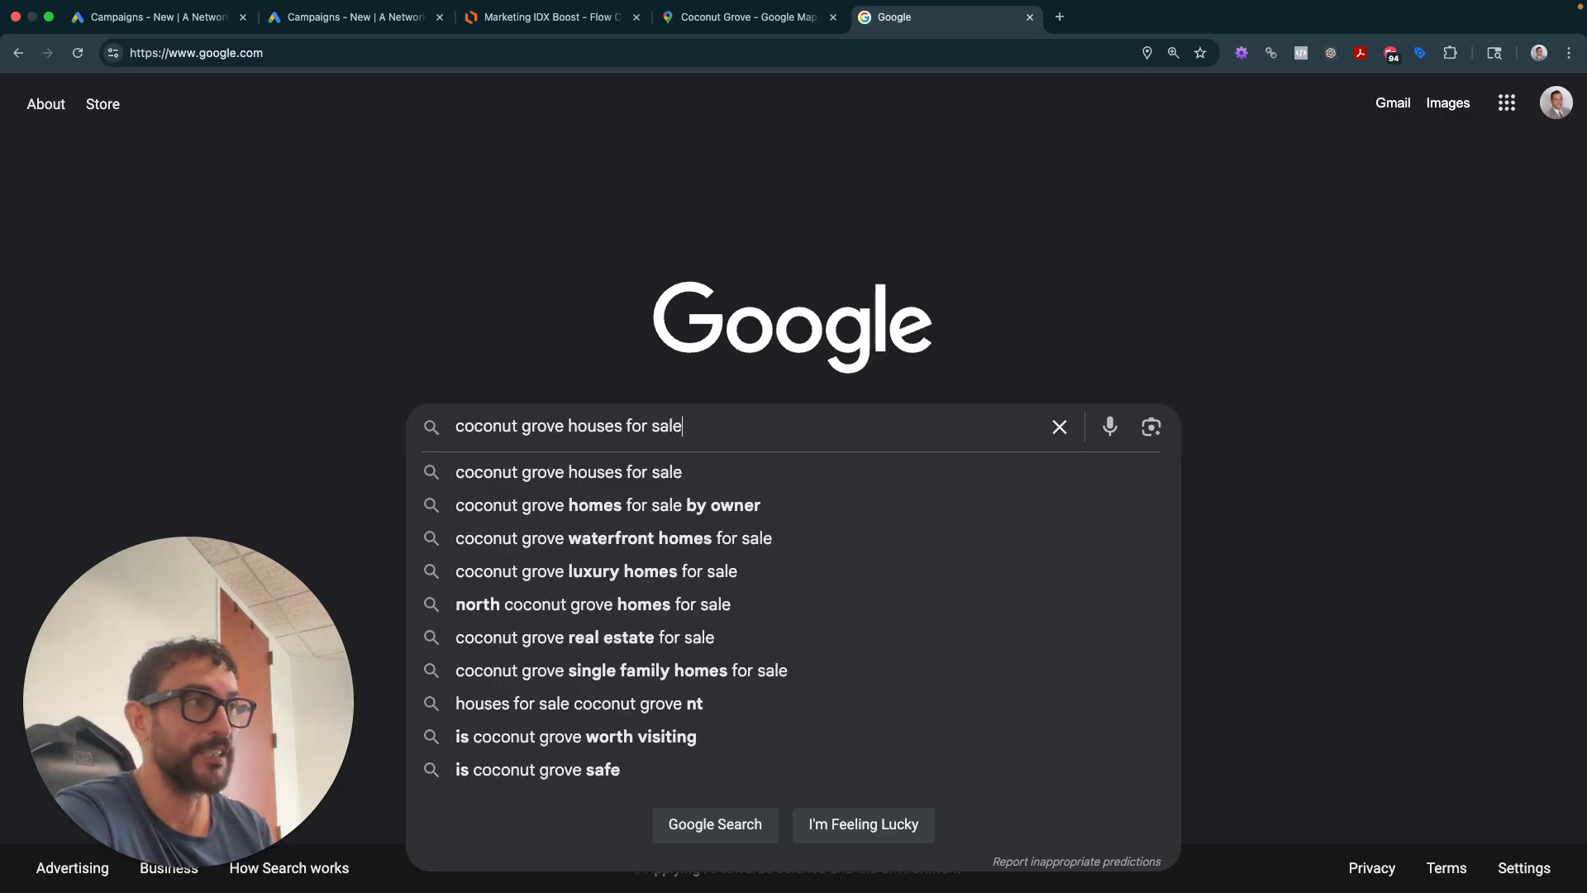
pyautogui.press('Return')
# - Review the Sponsored ads and open Zillow's 'Coconut Grove Miami Real Estate & Homes For Sale' result
pyautogui.scroll(-3, 426, 142)
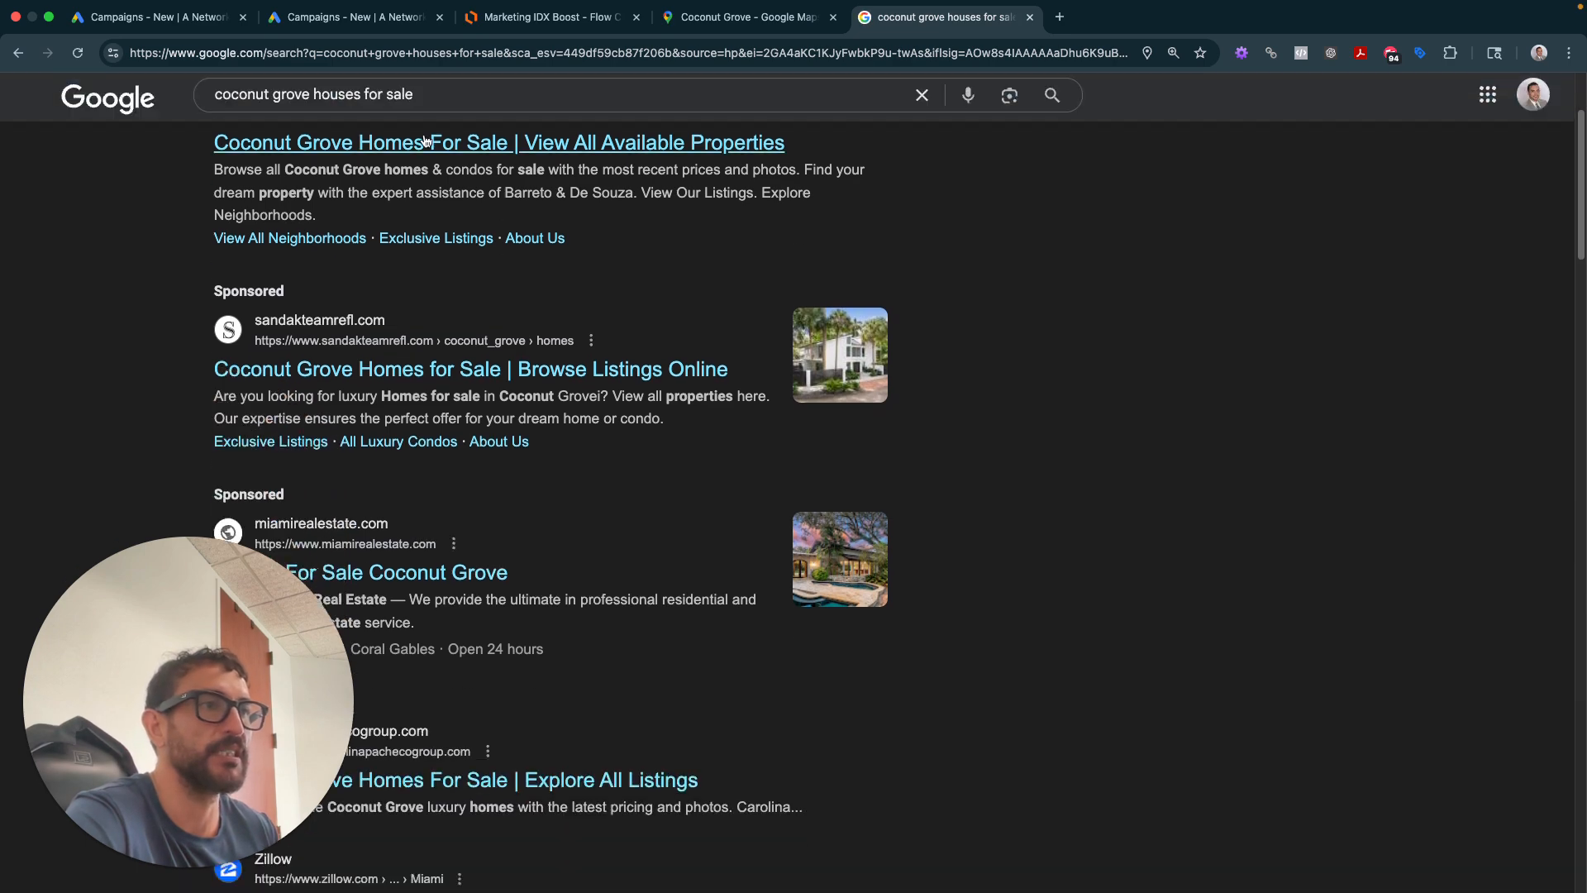
pyautogui.scroll(-8, 426, 142)
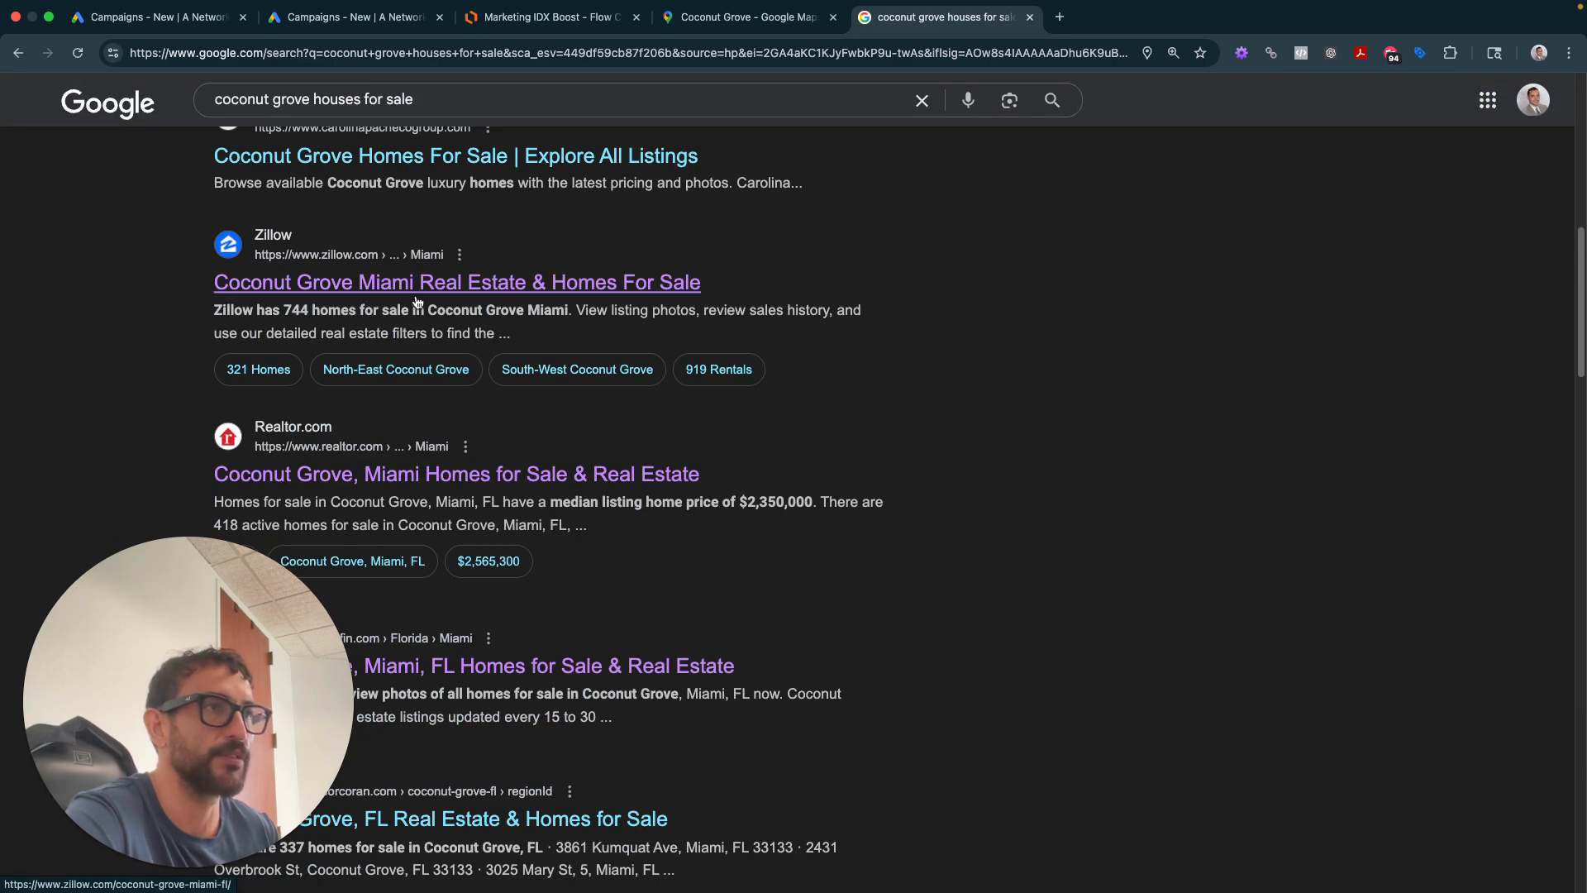
pyautogui.keyDown('super'); pyautogui.click(417, 299); pyautogui.keyUp('super')
pyautogui.scroll(-2, 439, 400)
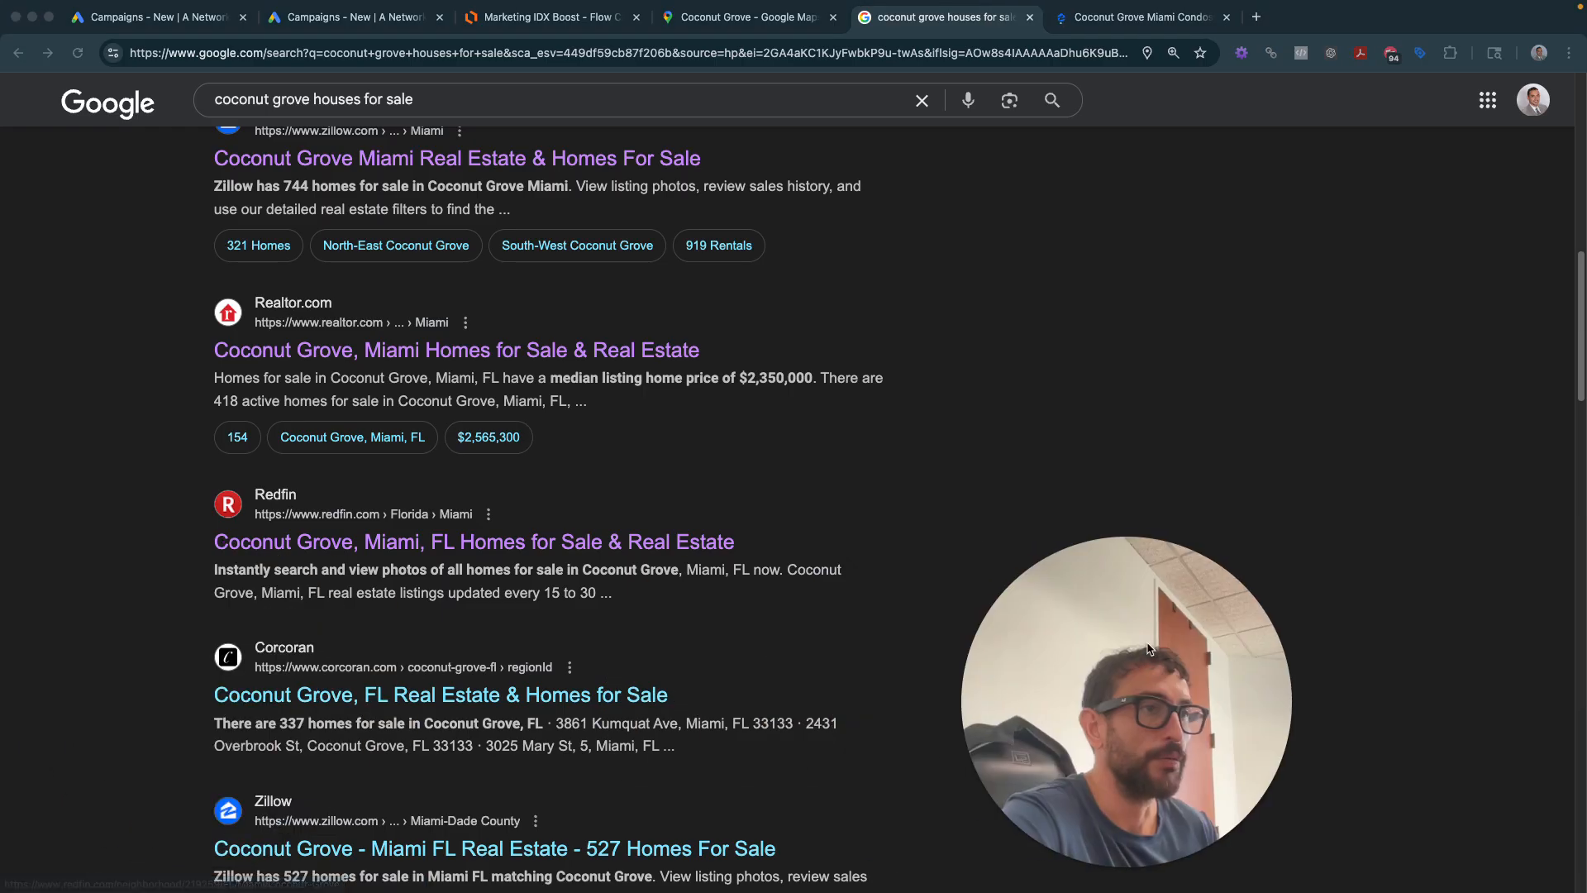
pyautogui.scroll(-1, 228, 622)
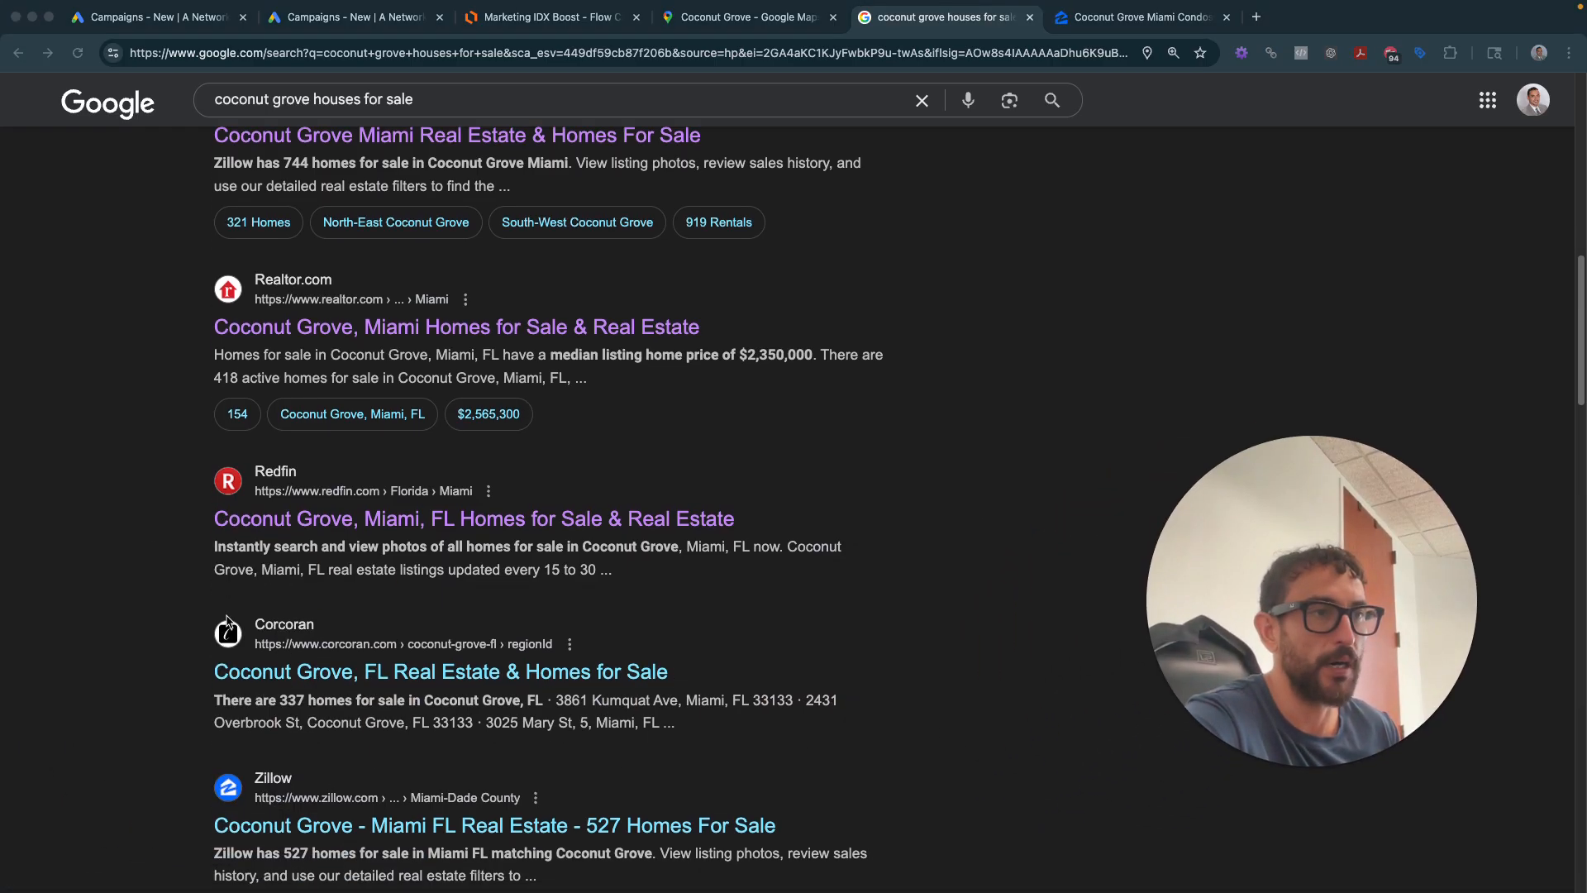
pyautogui.scroll(-4, 346, 468)
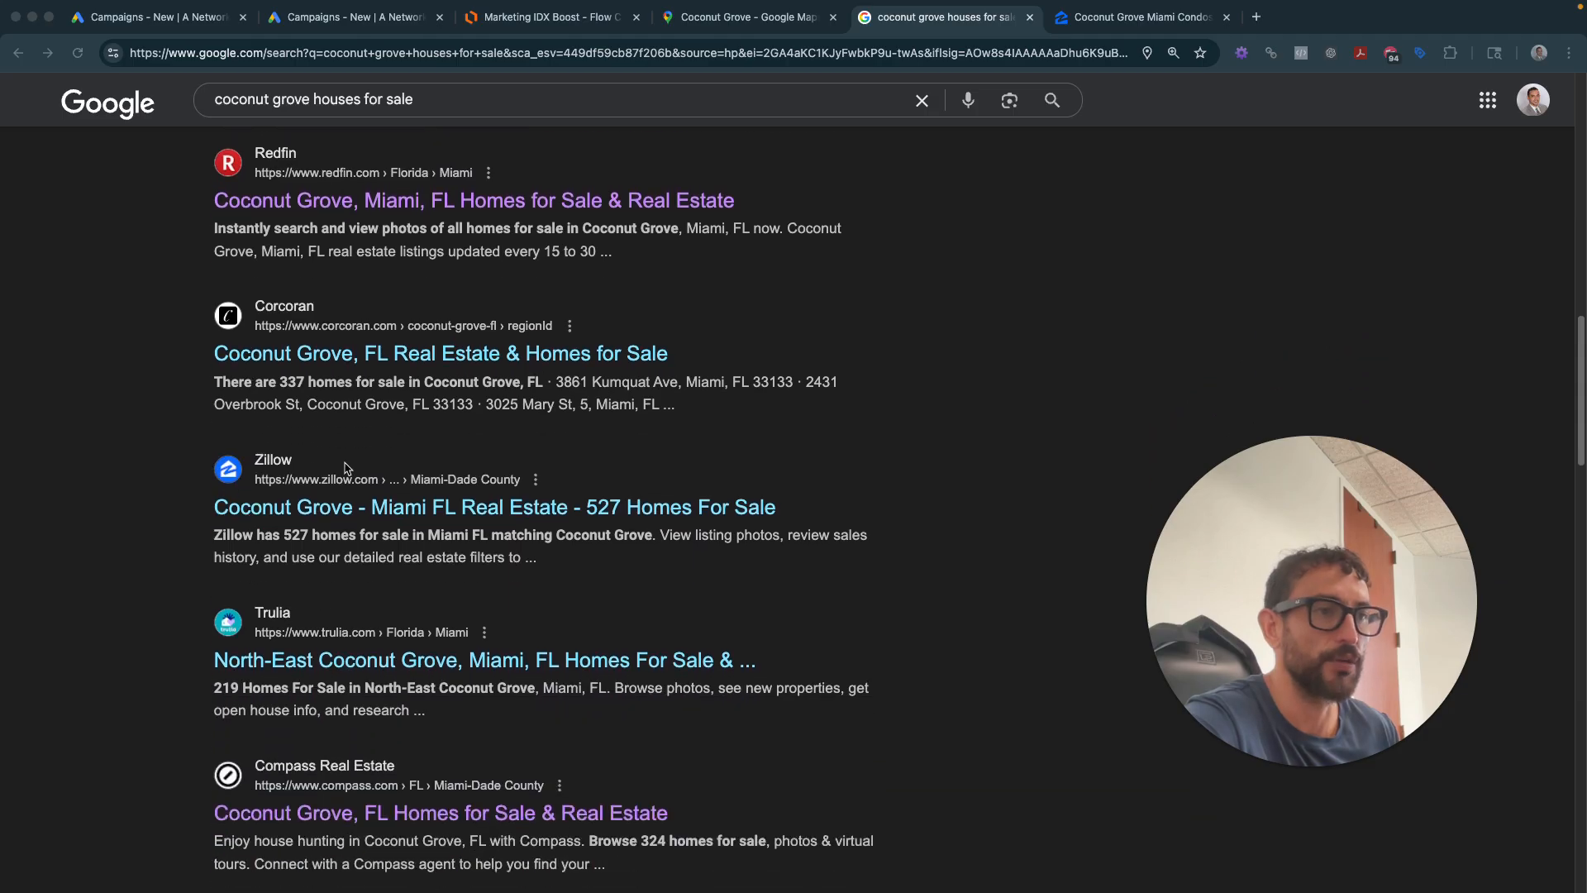
pyautogui.scroll(-2, 288, 767)
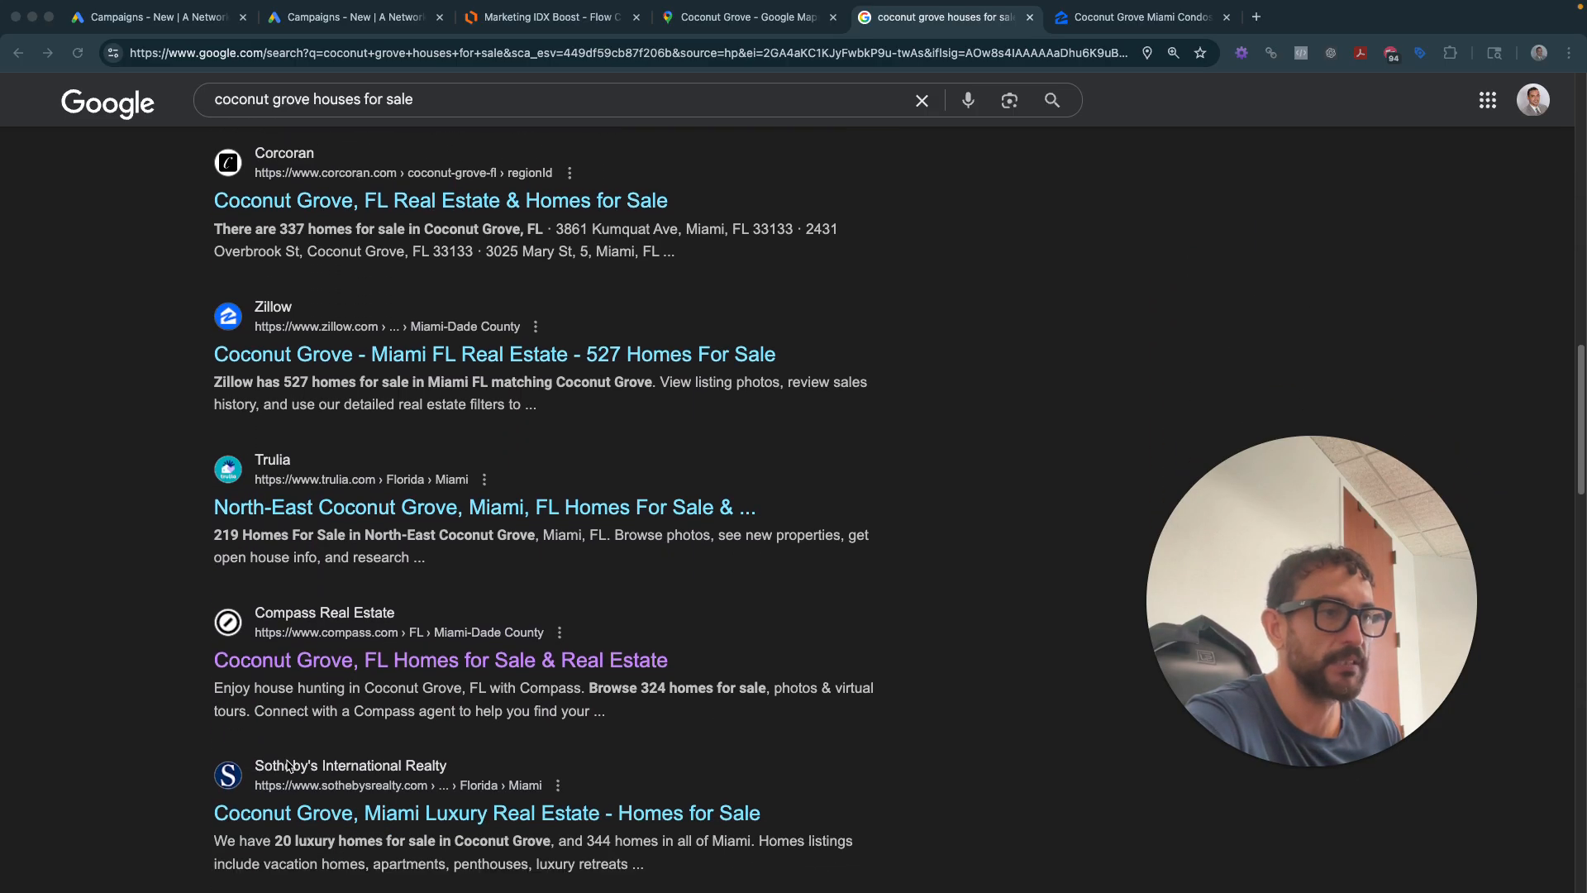
pyautogui.scroll(-1, 289, 767)
pyautogui.scroll(14, 439, 824)
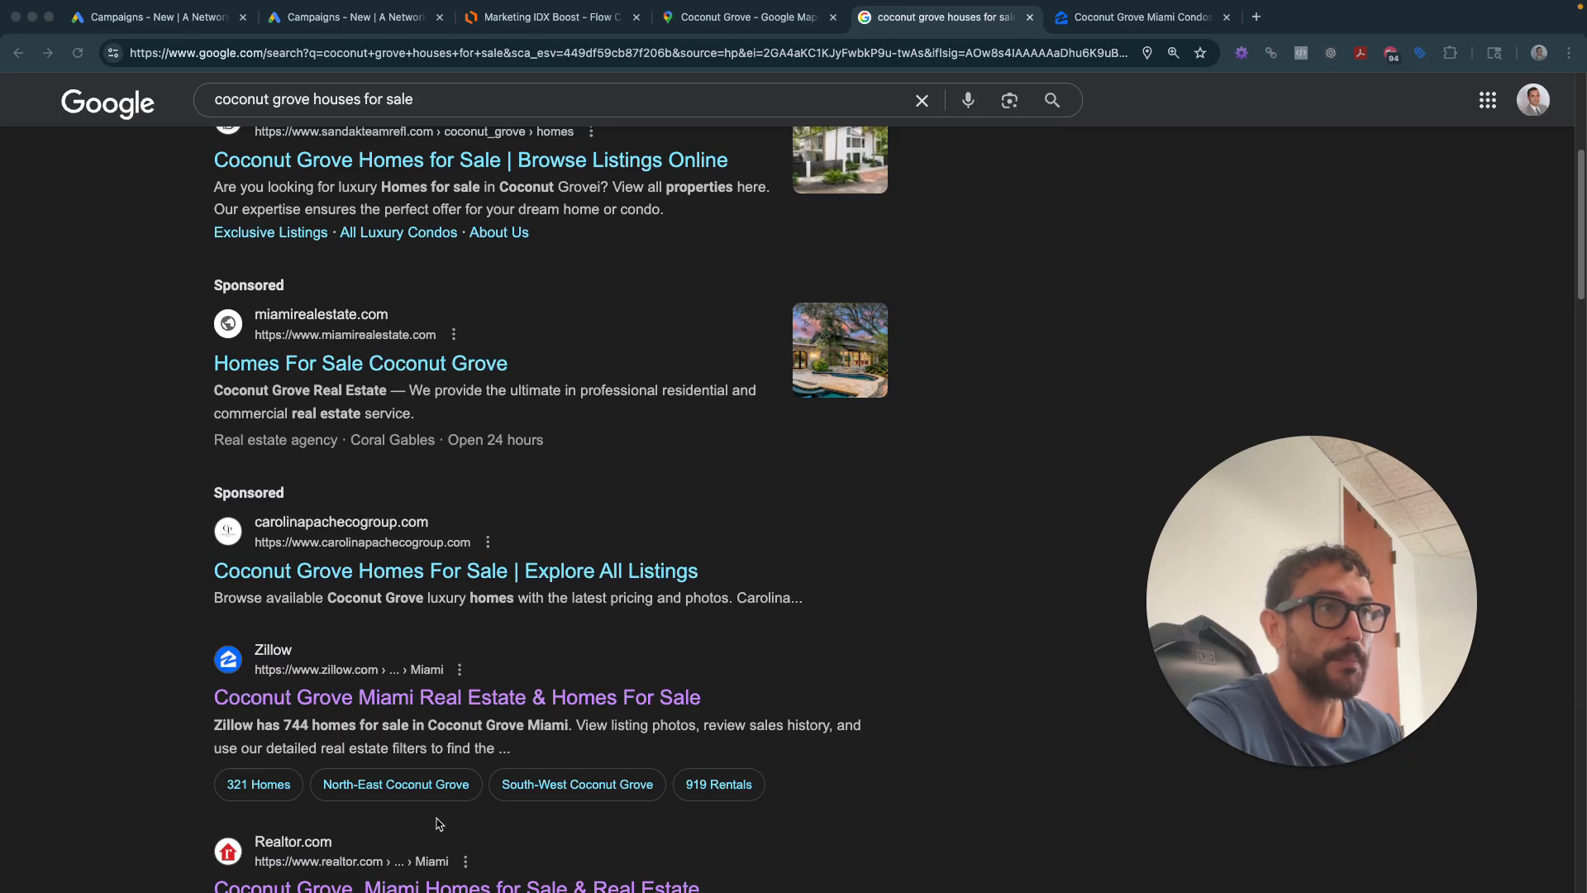
pyautogui.scroll(-4, 439, 824)
pyautogui.scroll(-1, 267, 390)
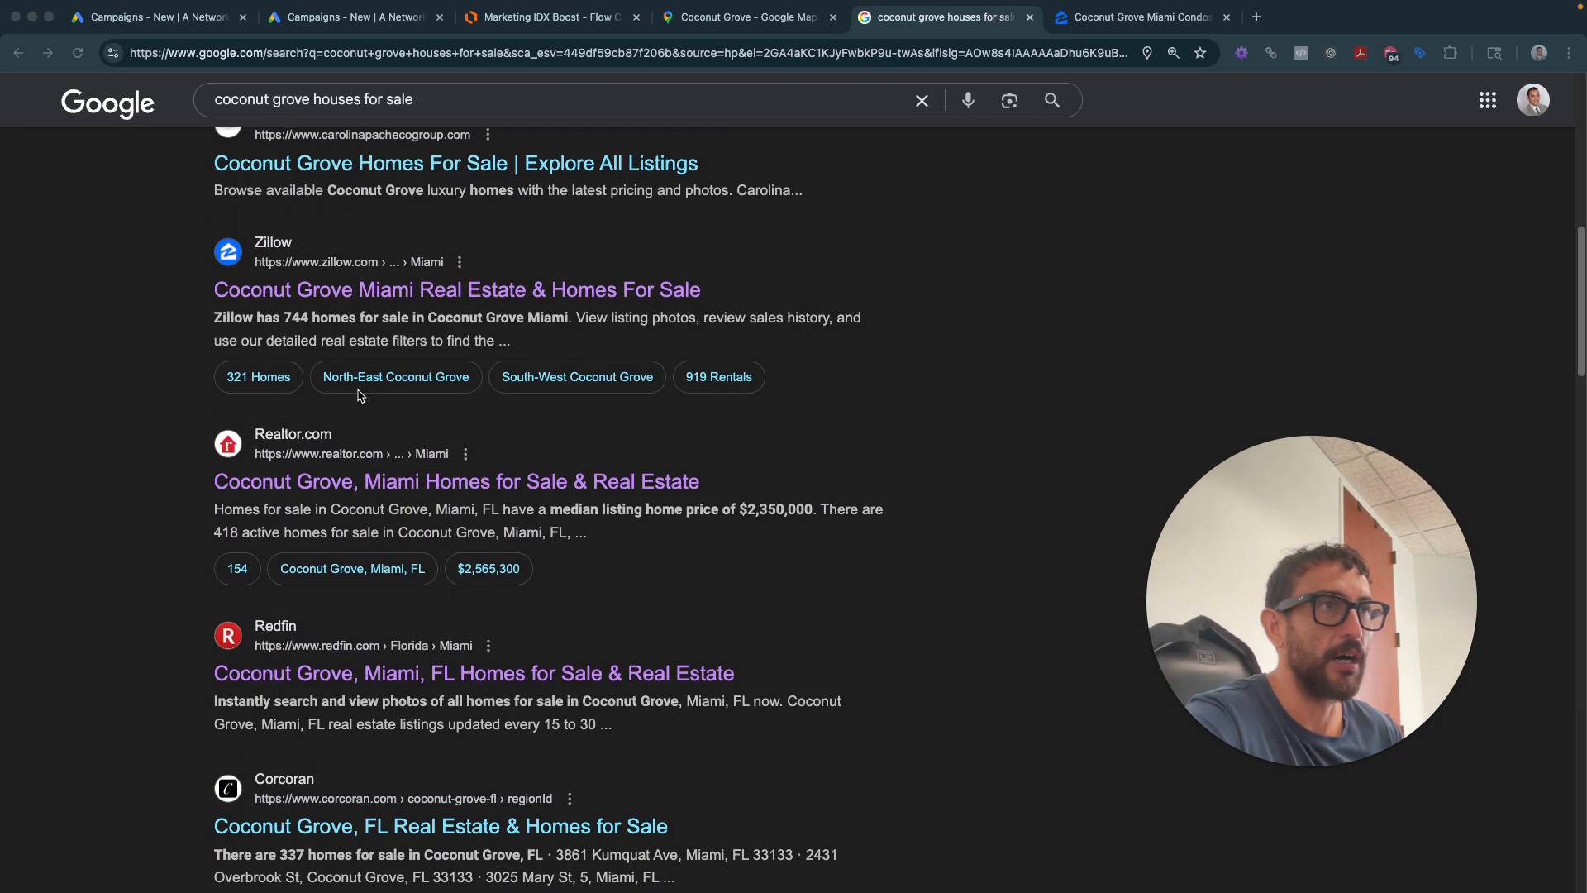
pyautogui.scroll(-1, 360, 395)
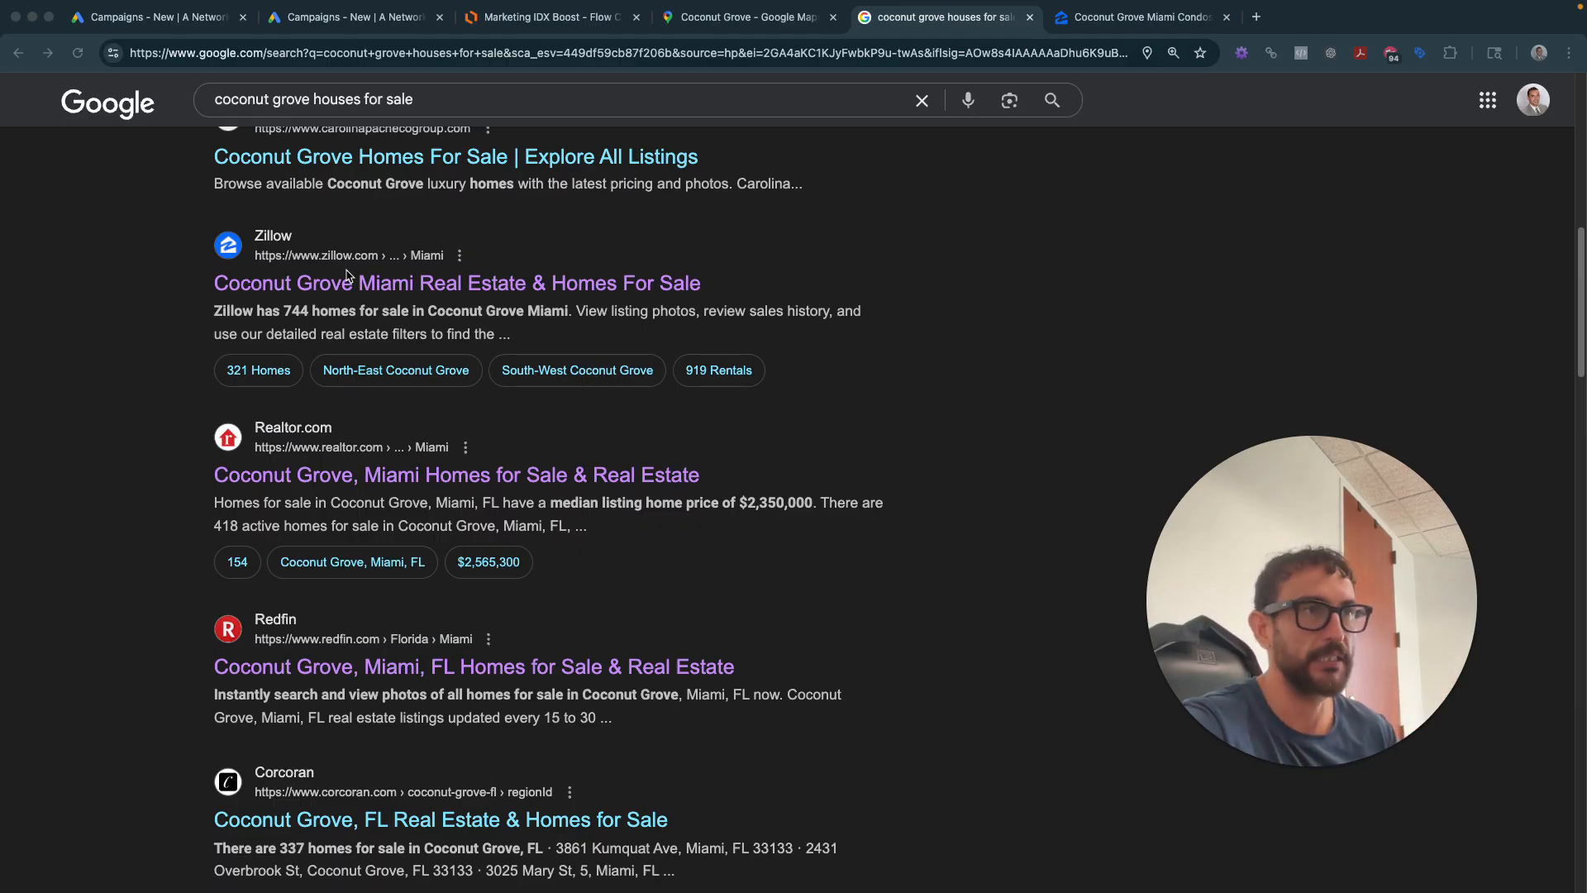
pyautogui.scroll(10, 347, 277)
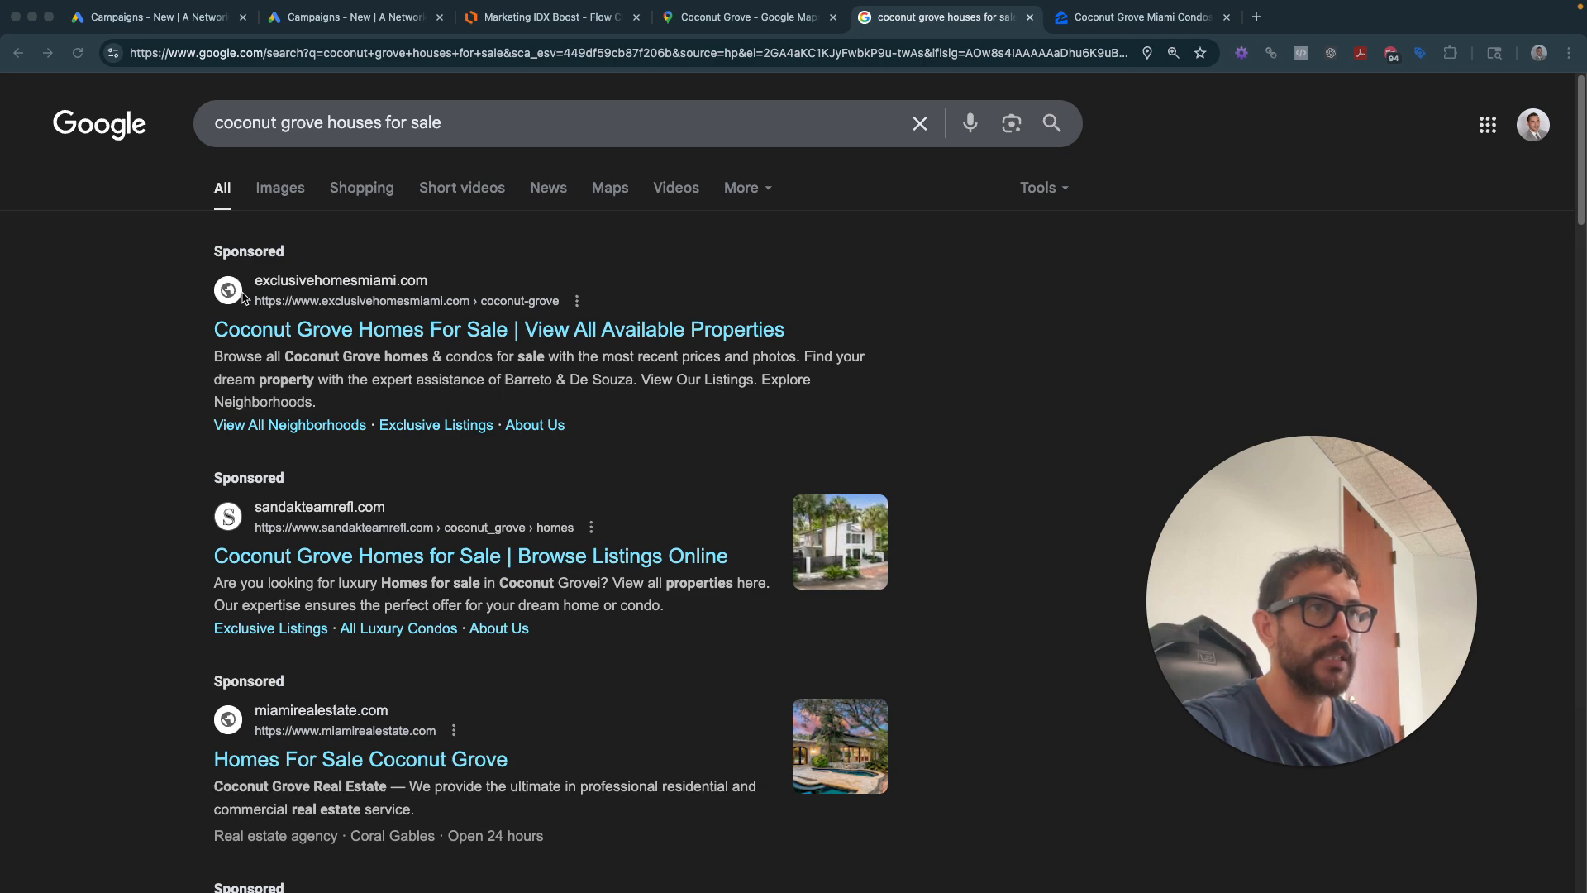
pyautogui.scroll(-1, 274, 865)
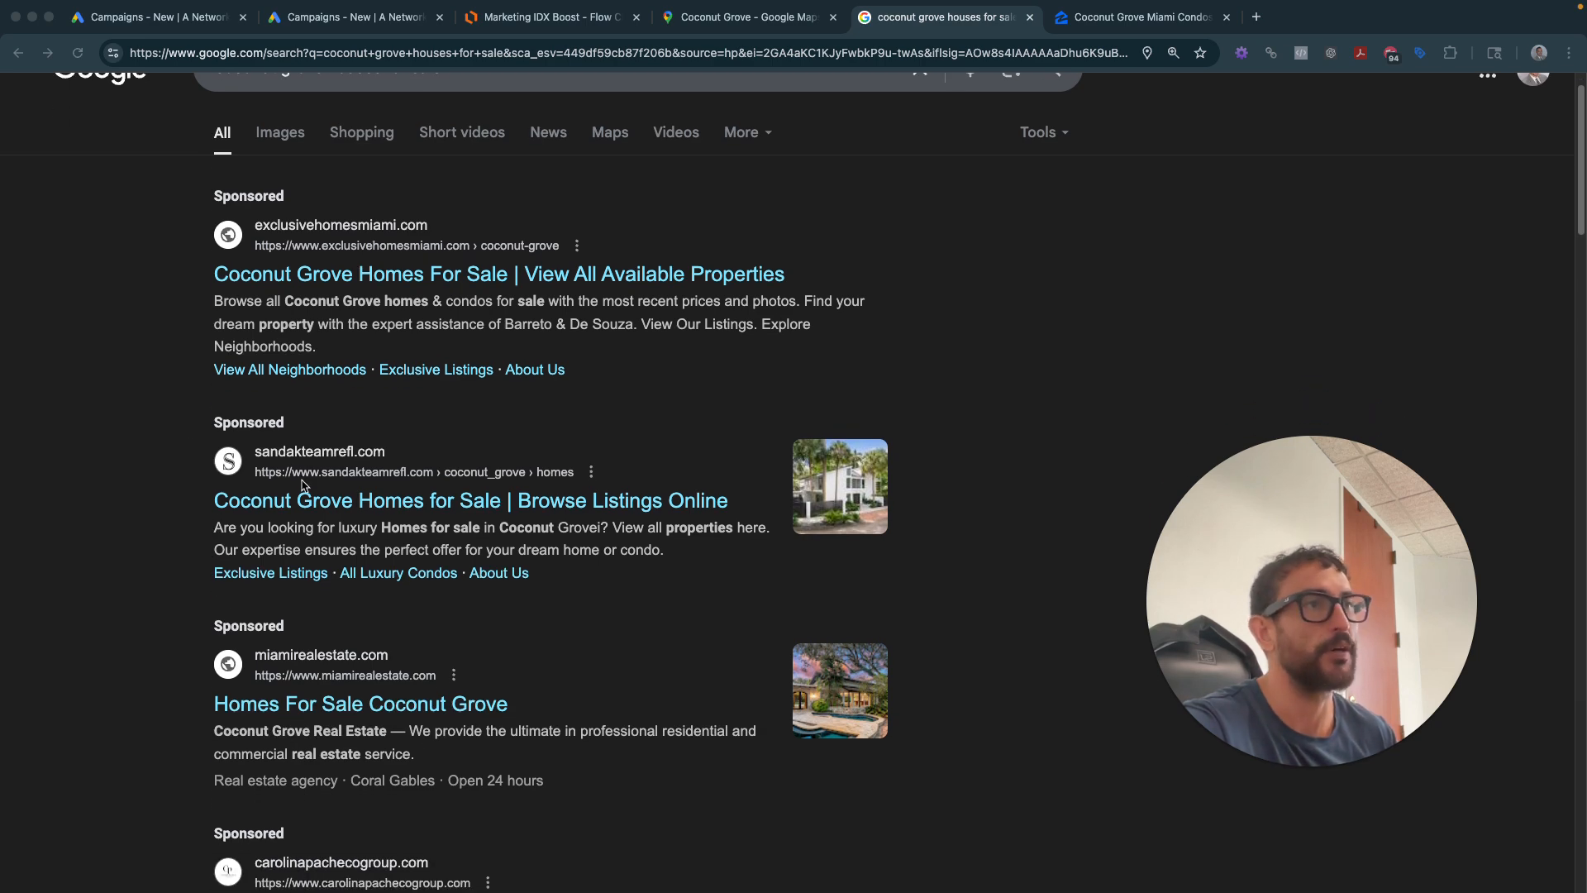
pyautogui.scroll(-1, 83, 657)
pyautogui.scroll(-1, 95, 661)
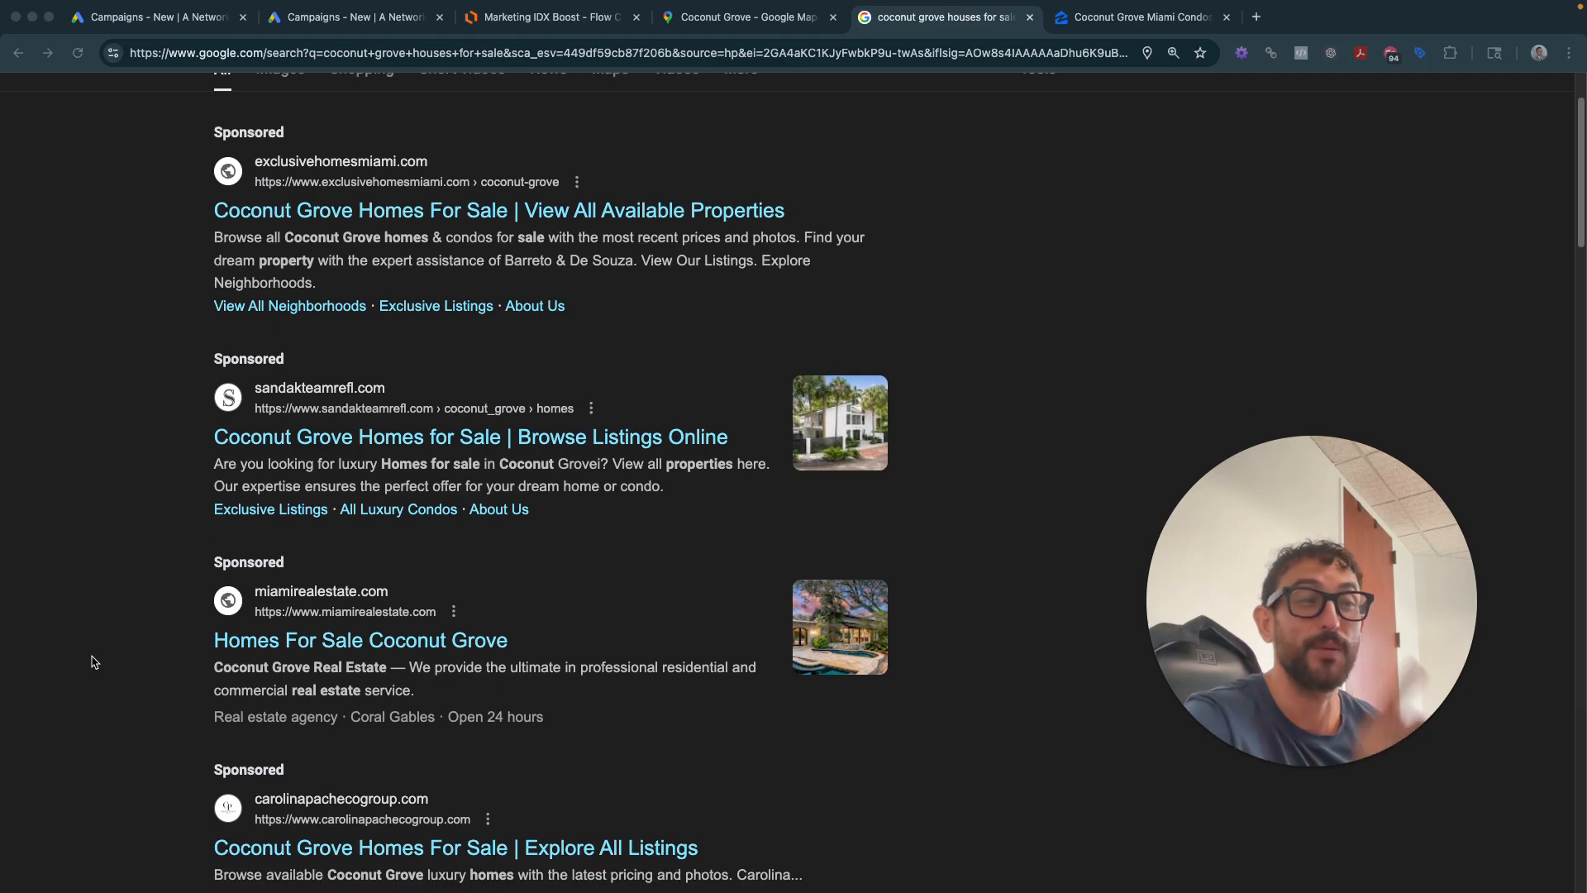
pyautogui.scroll(-3, 90, 657)
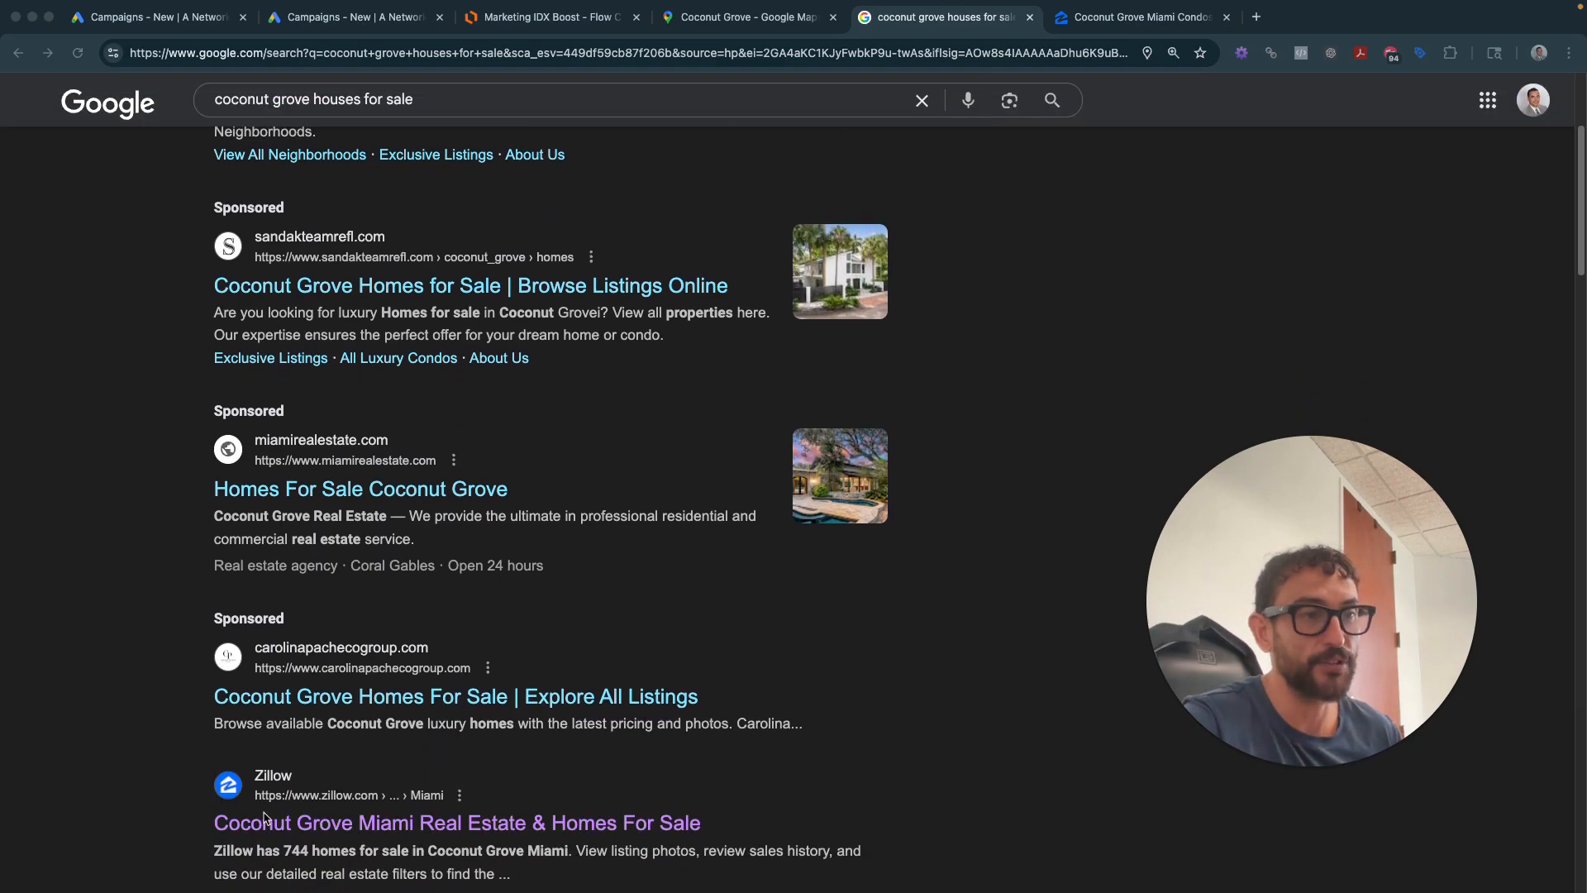
pyautogui.click(168, 787)
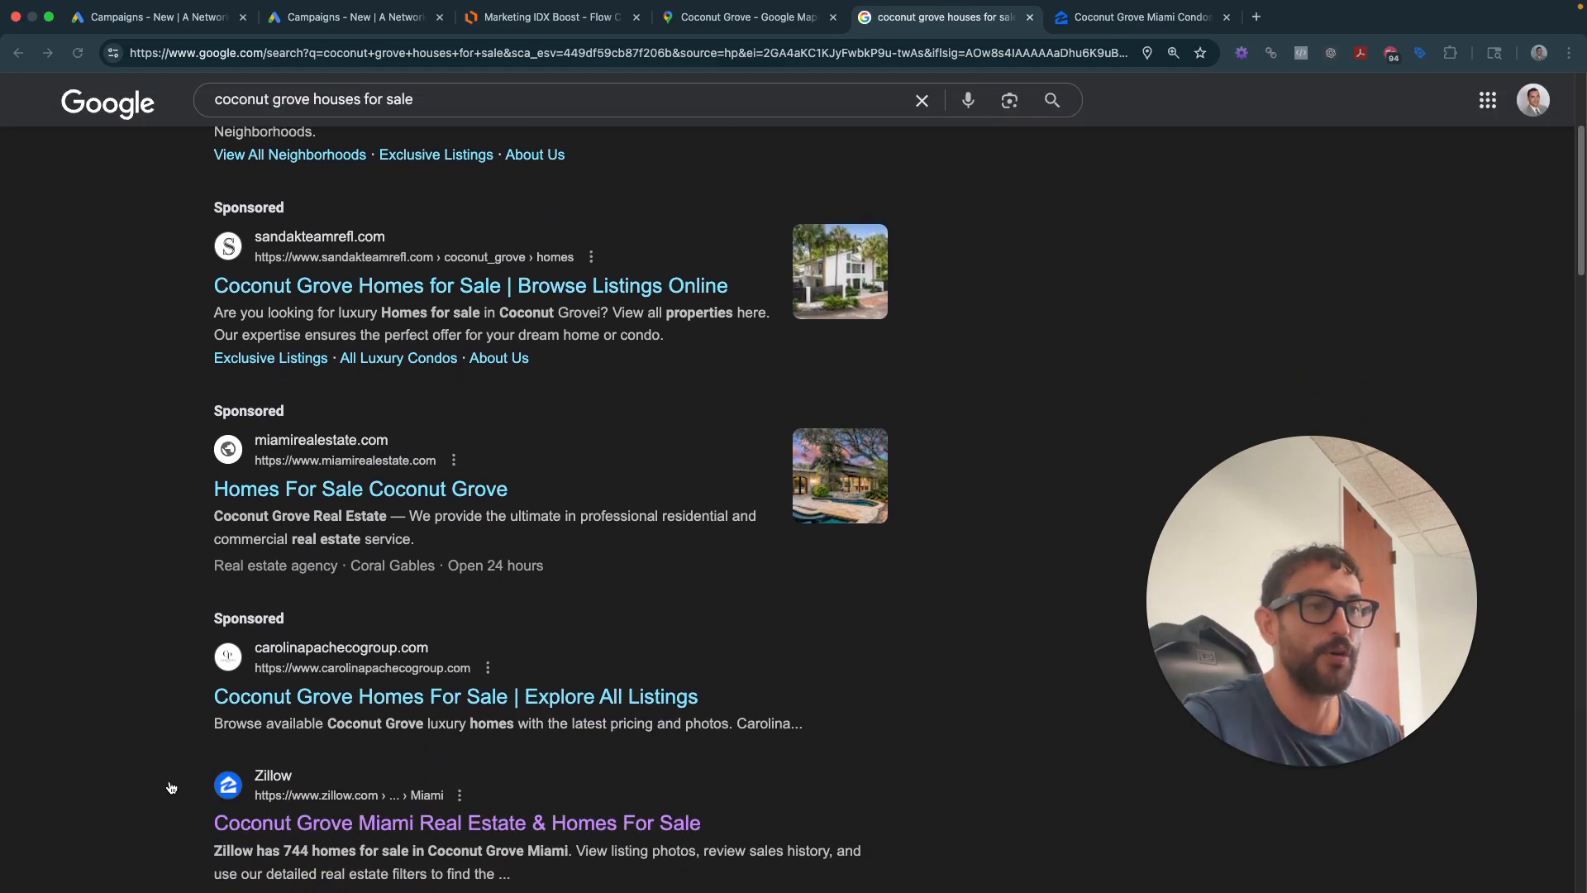
pyautogui.click(359, 833)
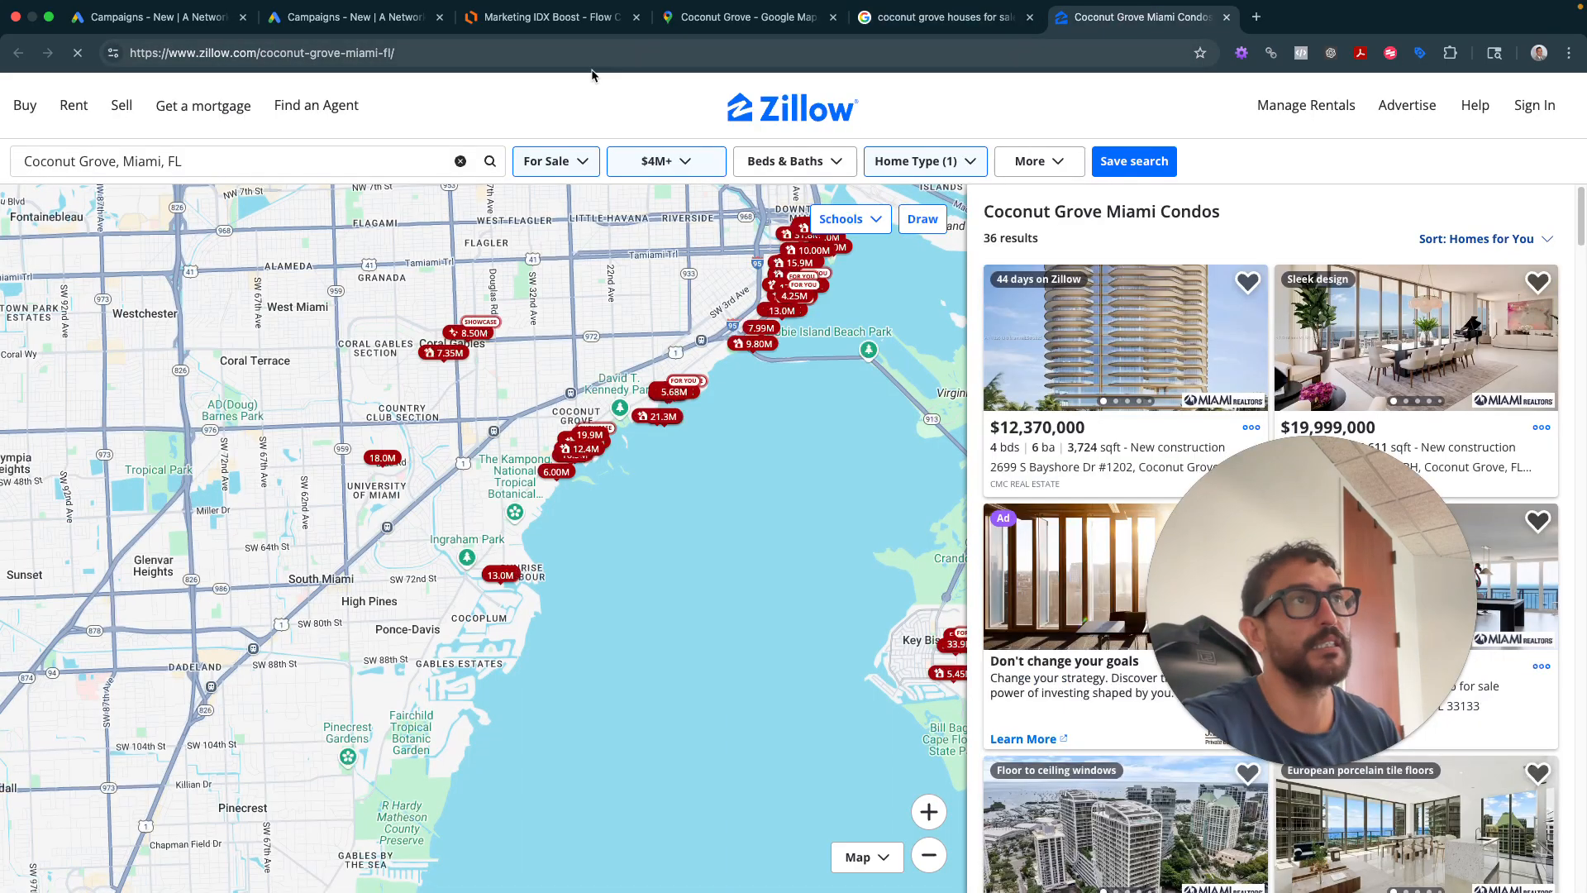
# - Select the Zillow Coconut Grove Miami Condos page URL in the address bar
pyautogui.click(585, 65)
pyautogui.press('super+c')
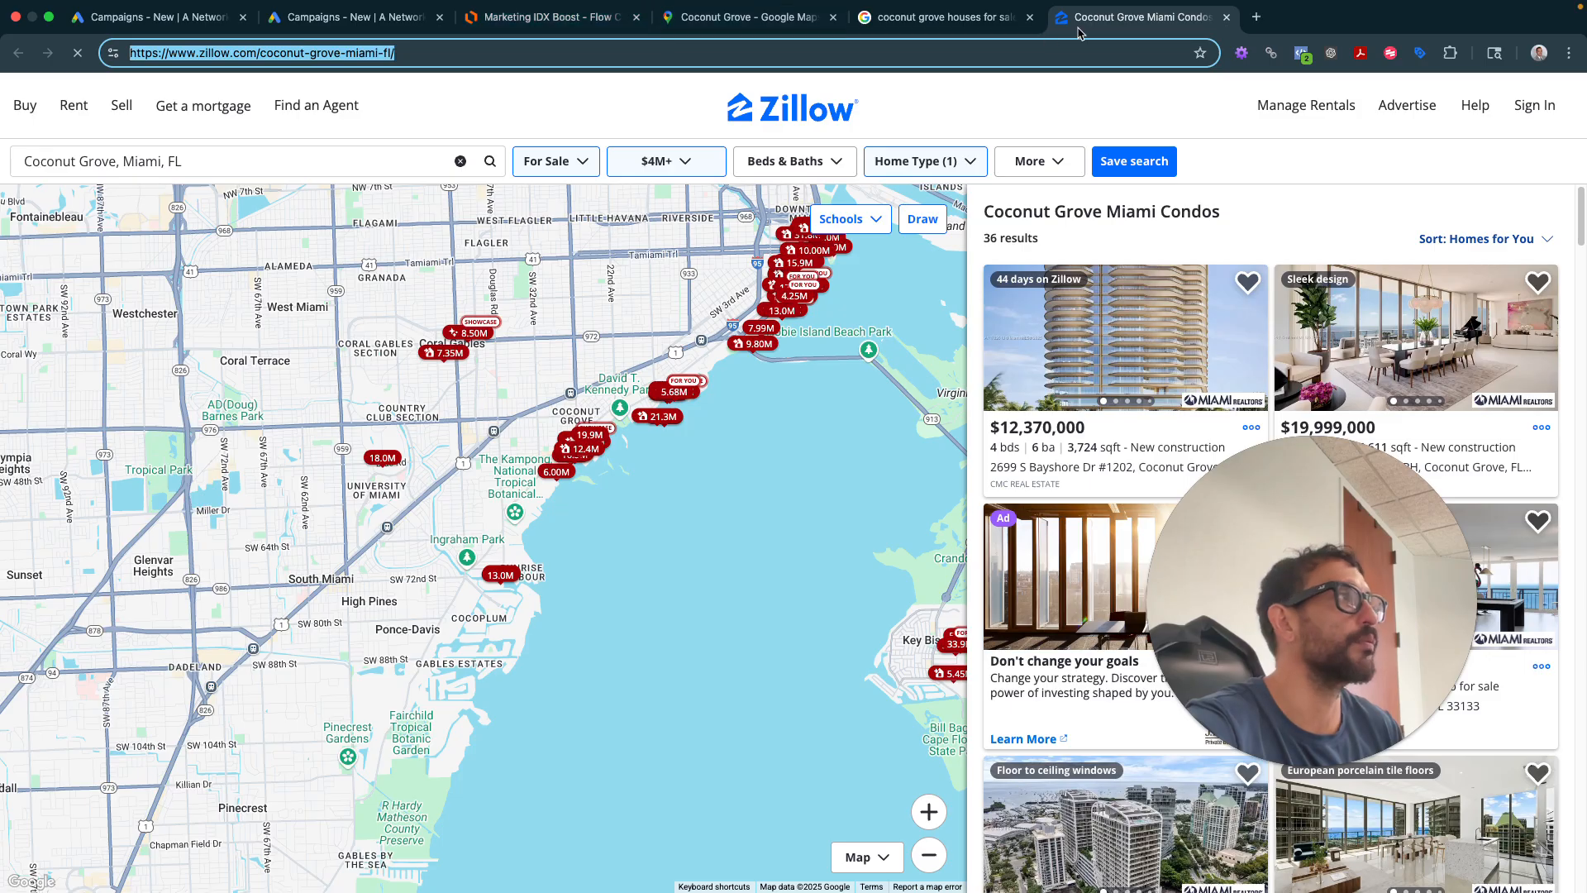
# - Go to Semrush in a new tab and continue working past the session prompt
pyautogui.click(1256, 18)
pyautogui.write('se0')
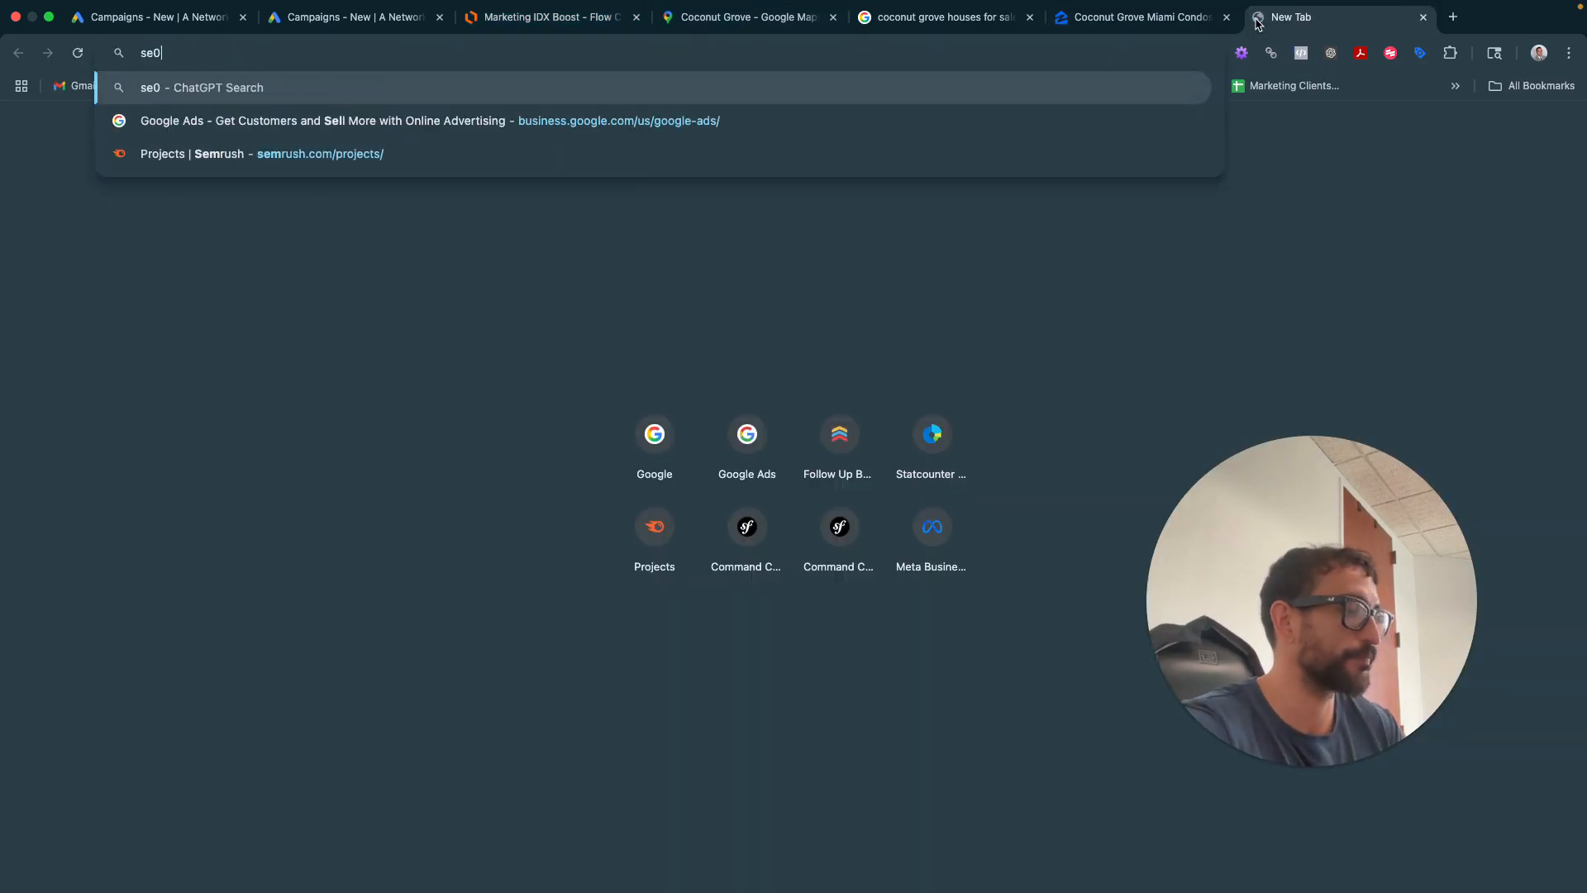
pyautogui.write('mr')
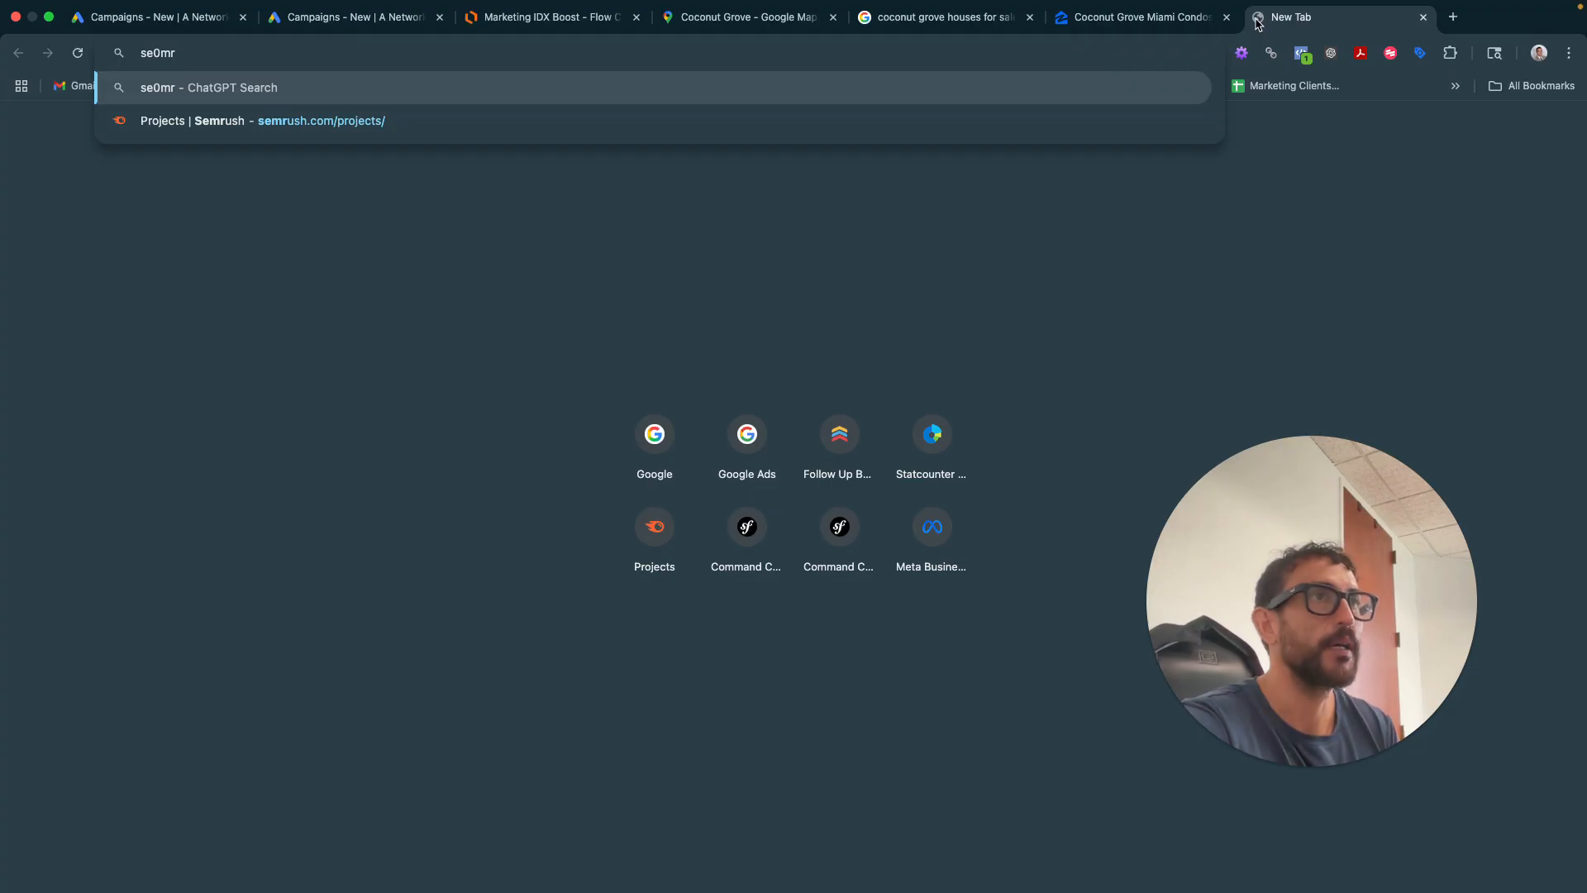
pyautogui.press('BackSpace')
pyautogui.press('BackSpace')
pyautogui.press('BackSpace')
pyautogui.write('m')
pyautogui.press('Return')
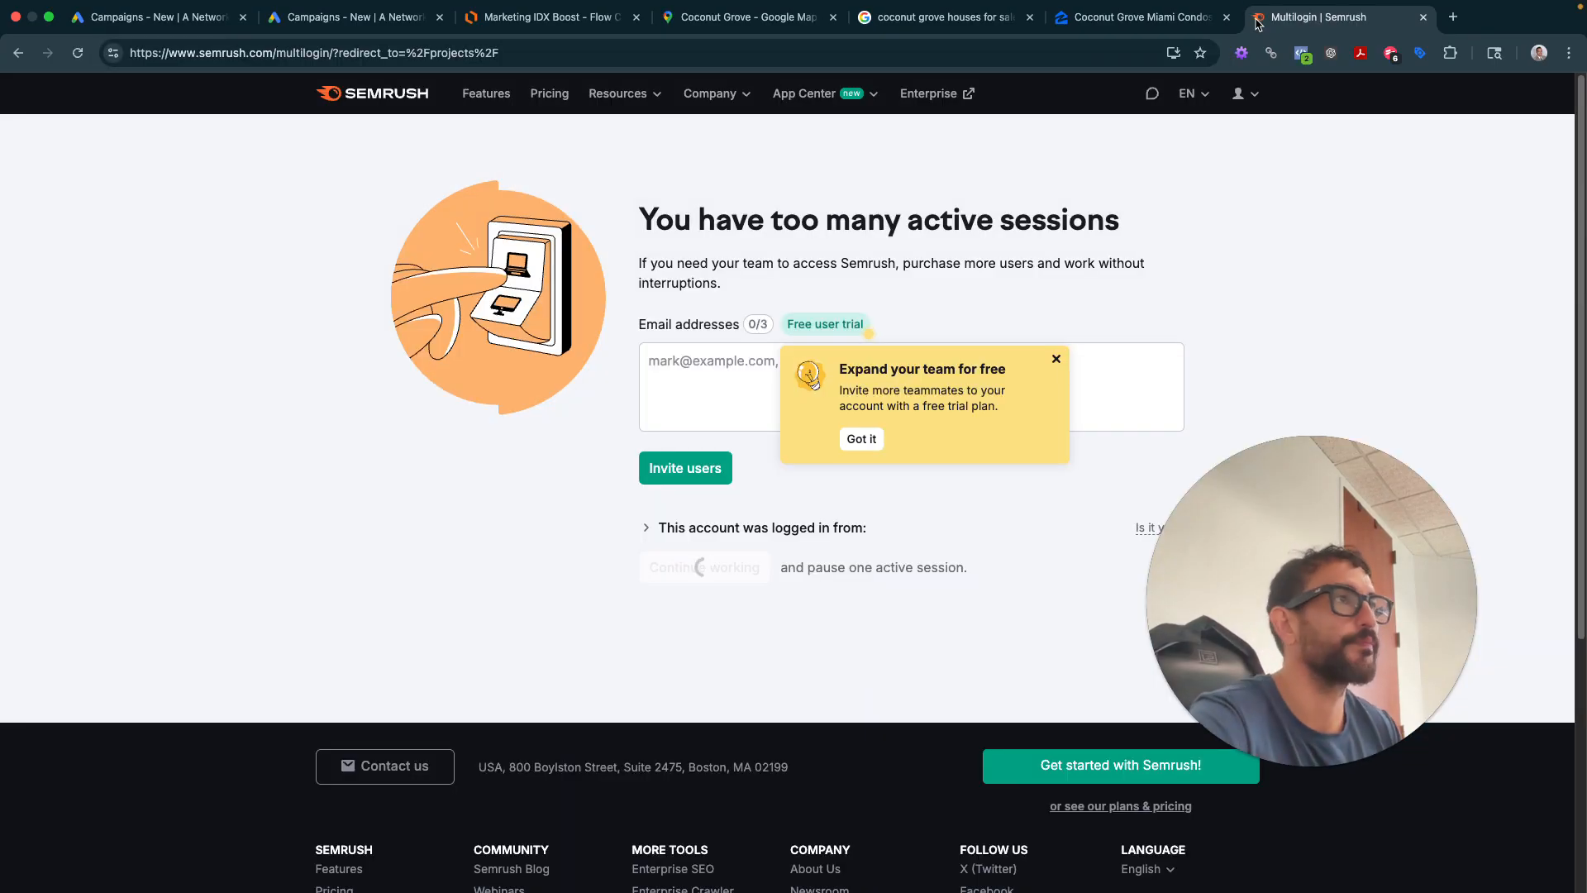
pyautogui.click(1055, 358)
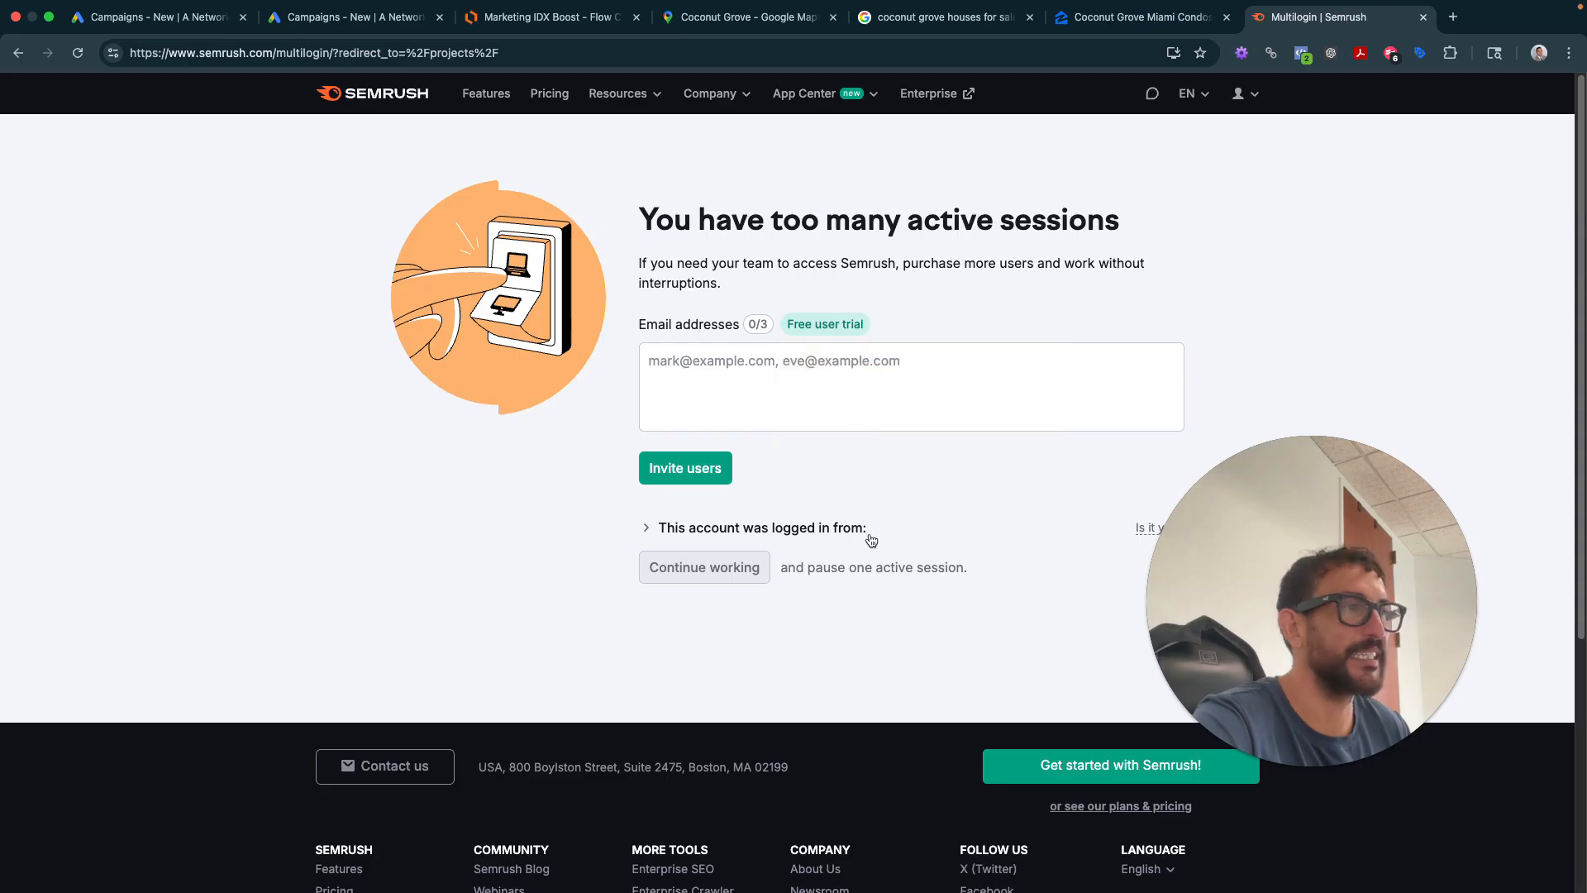
pyautogui.click(754, 562)
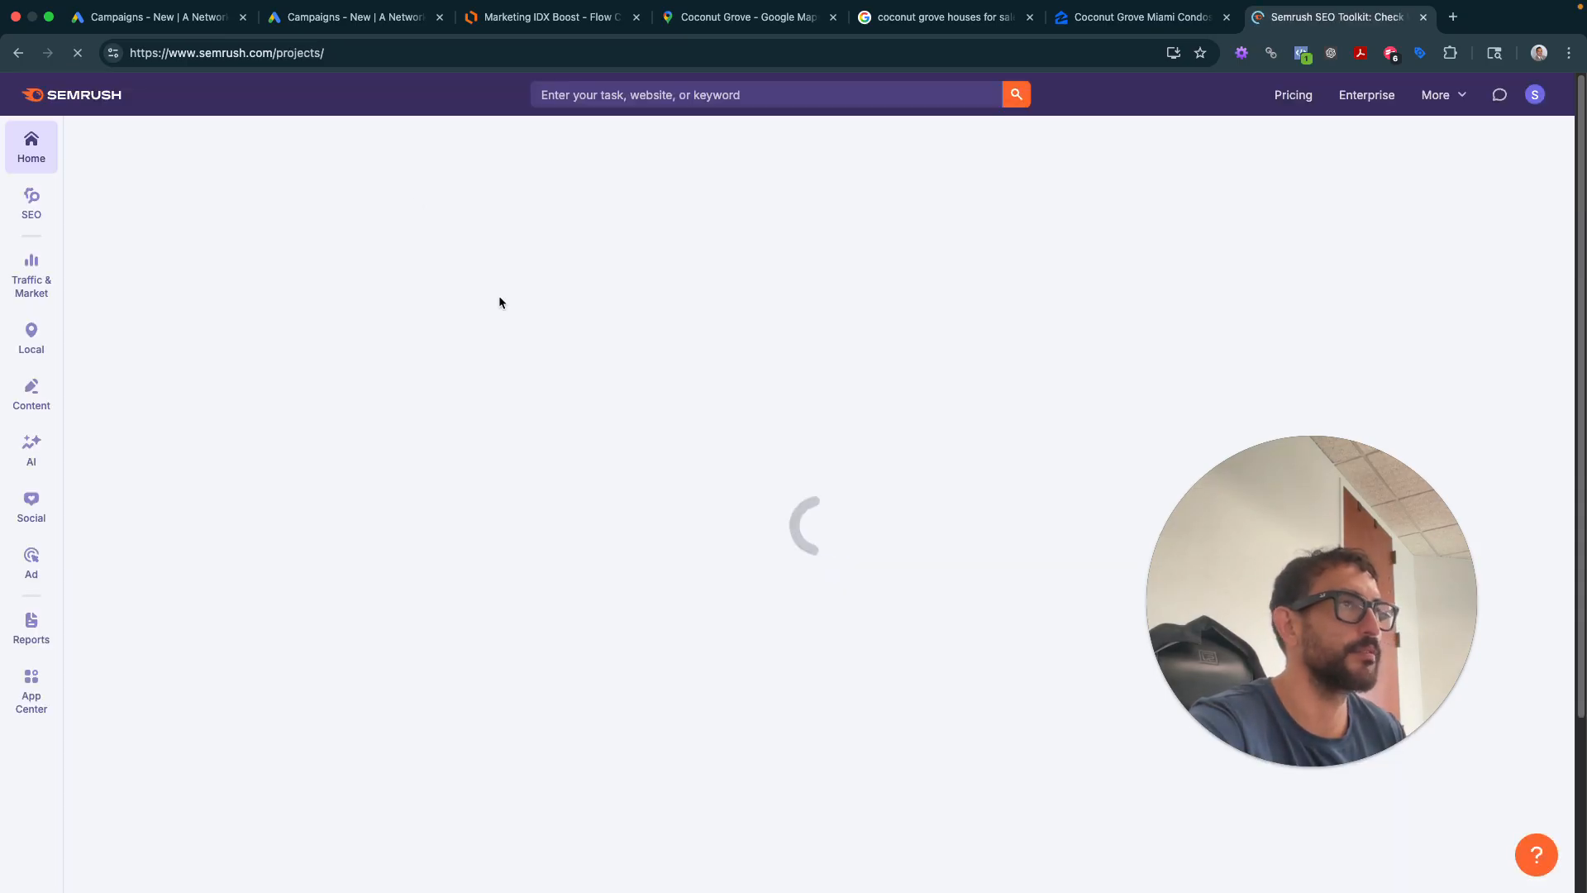
# - Analyse the pasted Zillow Coconut Grove URL and open its Top Organic Keywords details
pyautogui.click(721, 93)
pyautogui.press('super+v')
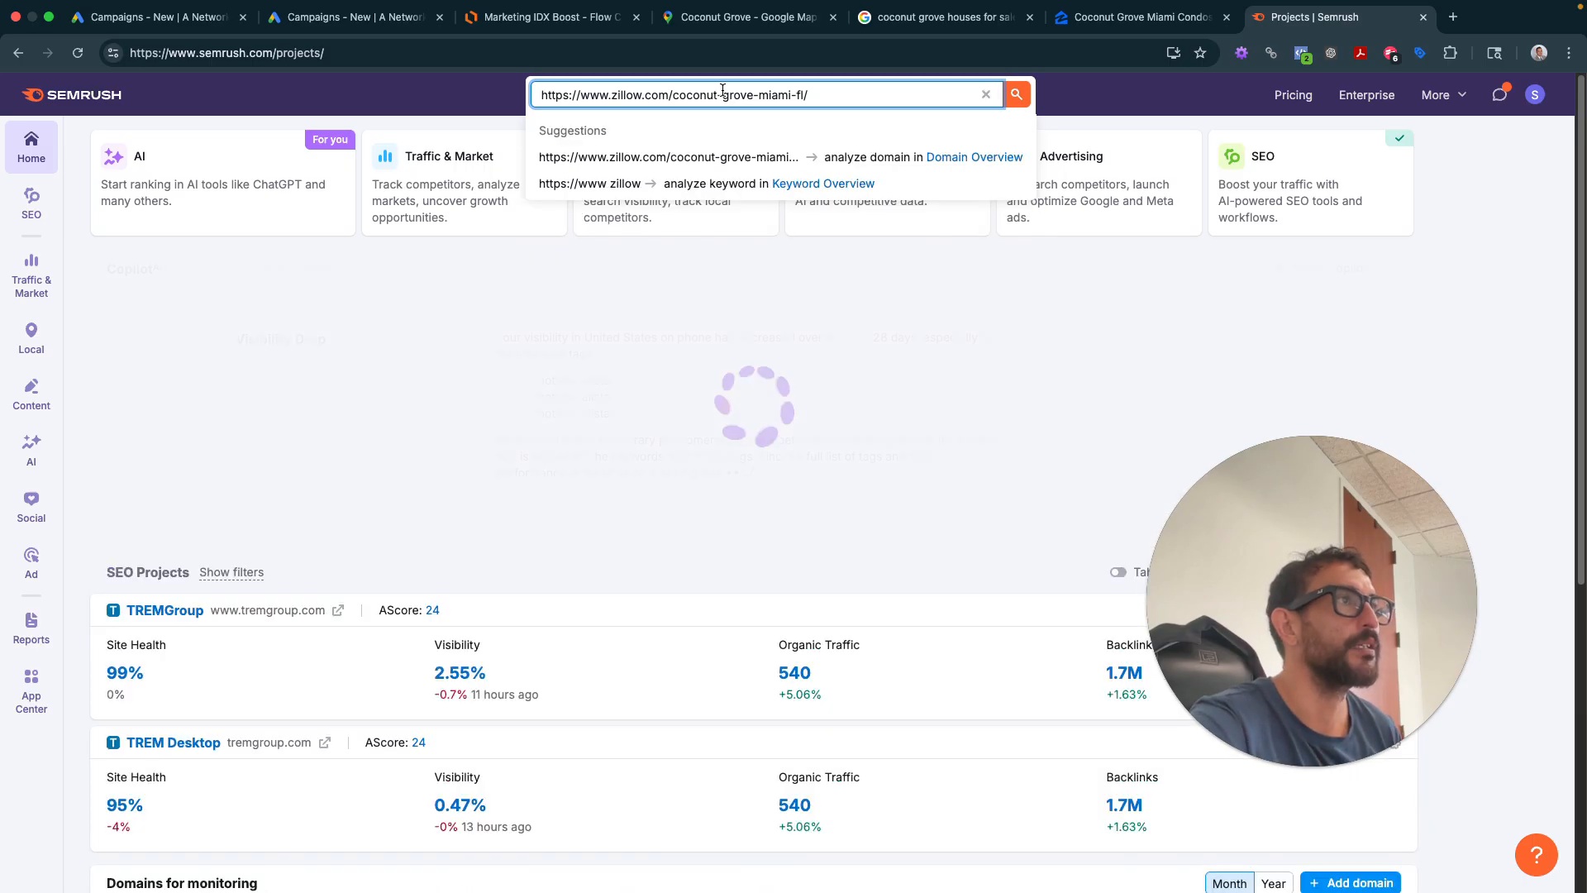
pyautogui.press('Return')
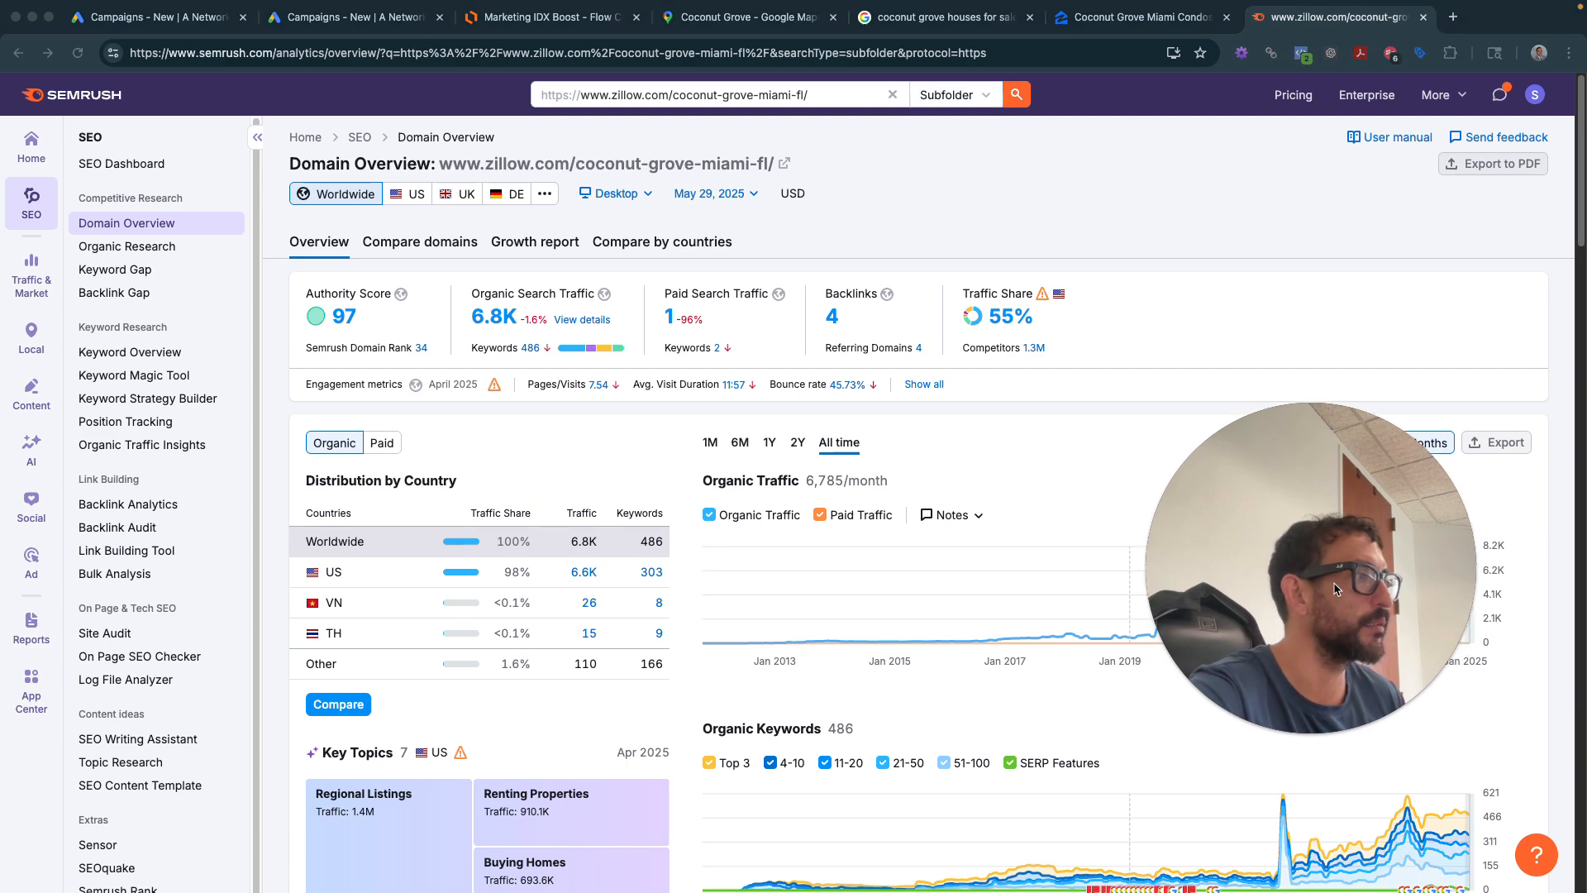
pyautogui.click(955, 95)
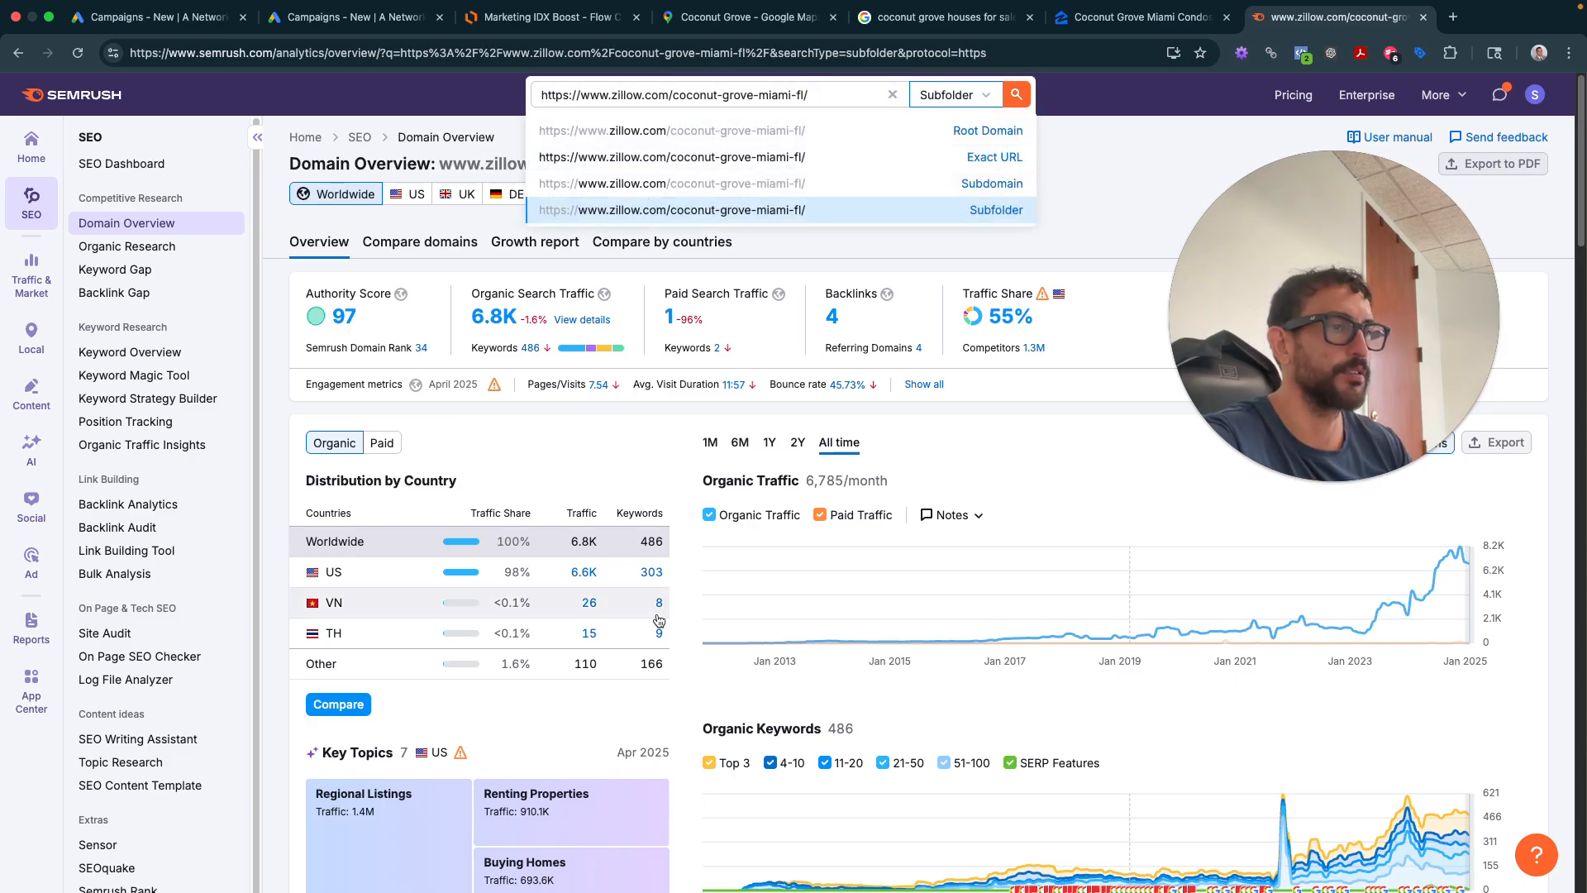
pyautogui.scroll(-10, 538, 463)
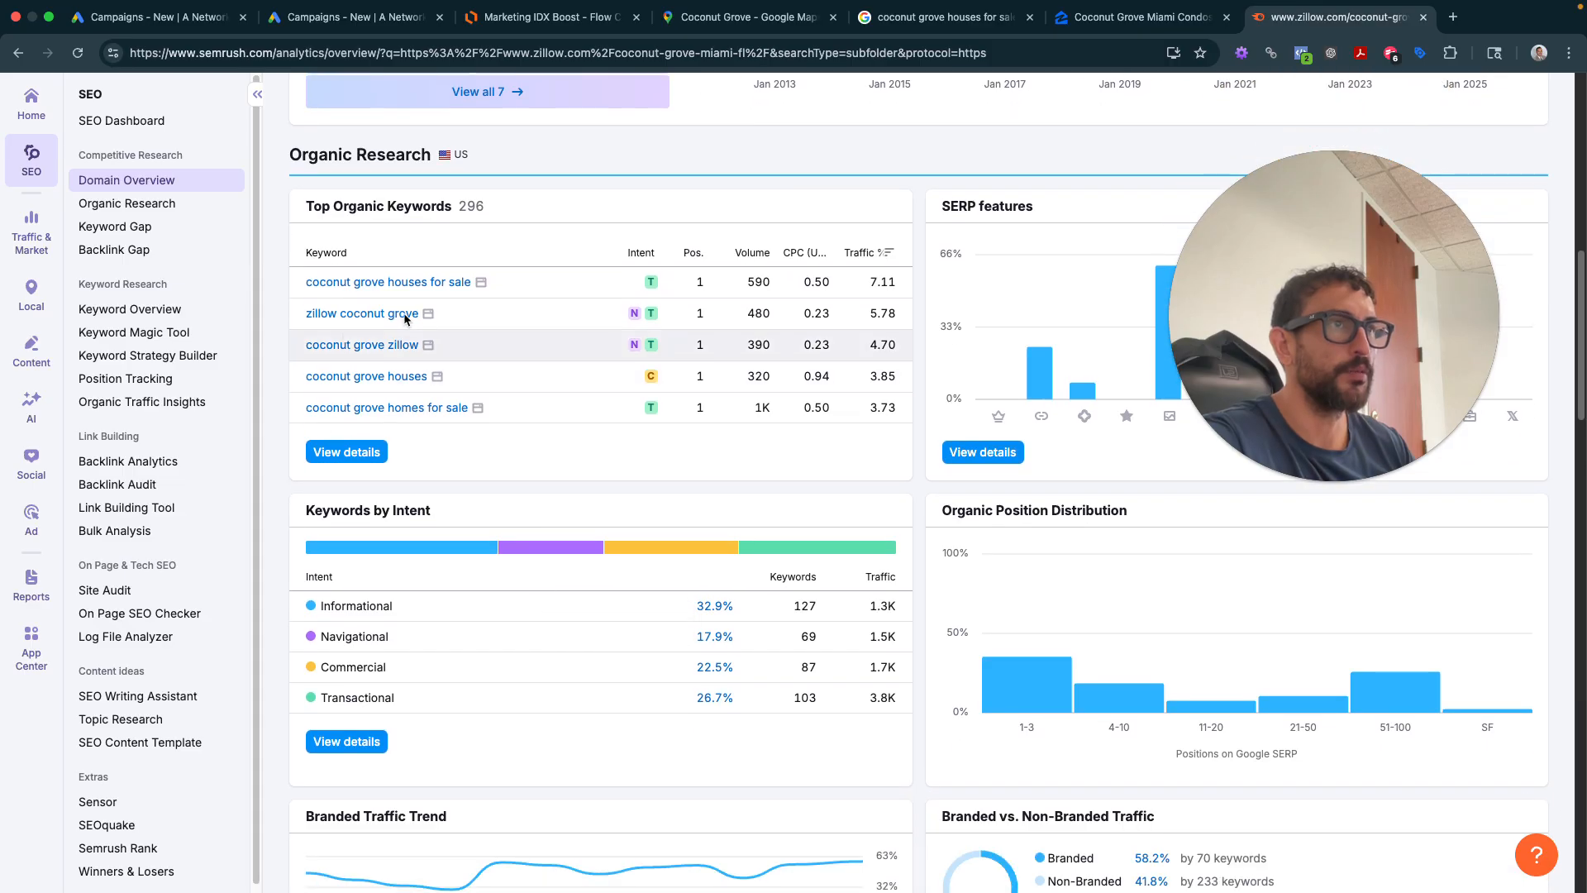
pyautogui.click(348, 452)
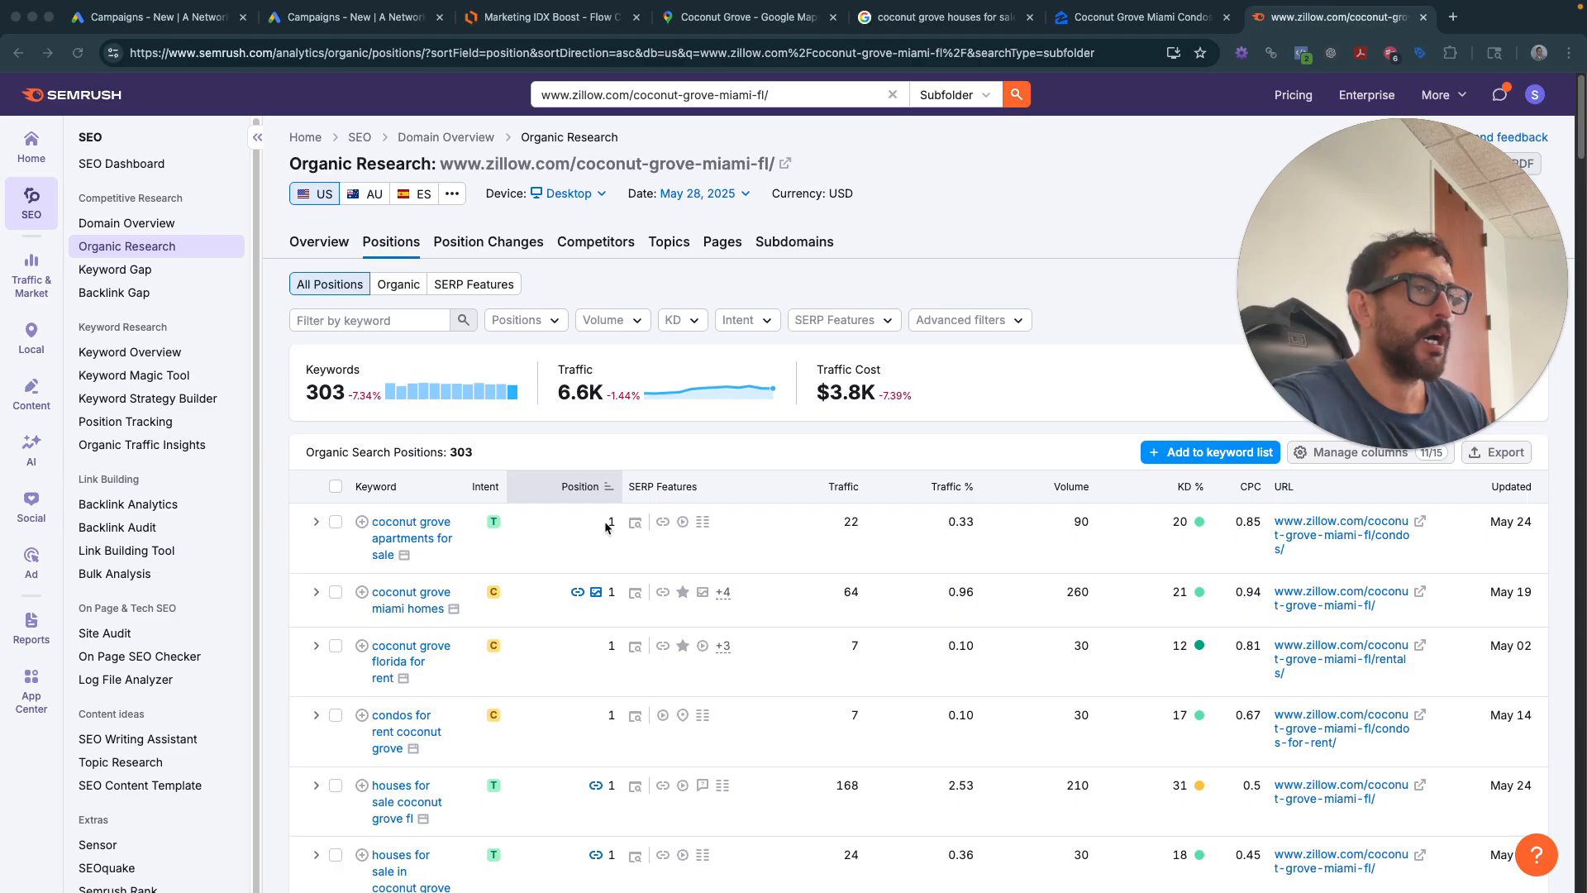
# - Scroll through the 303 ranking keywords sorted by position
pyautogui.scroll(-1, 413, 547)
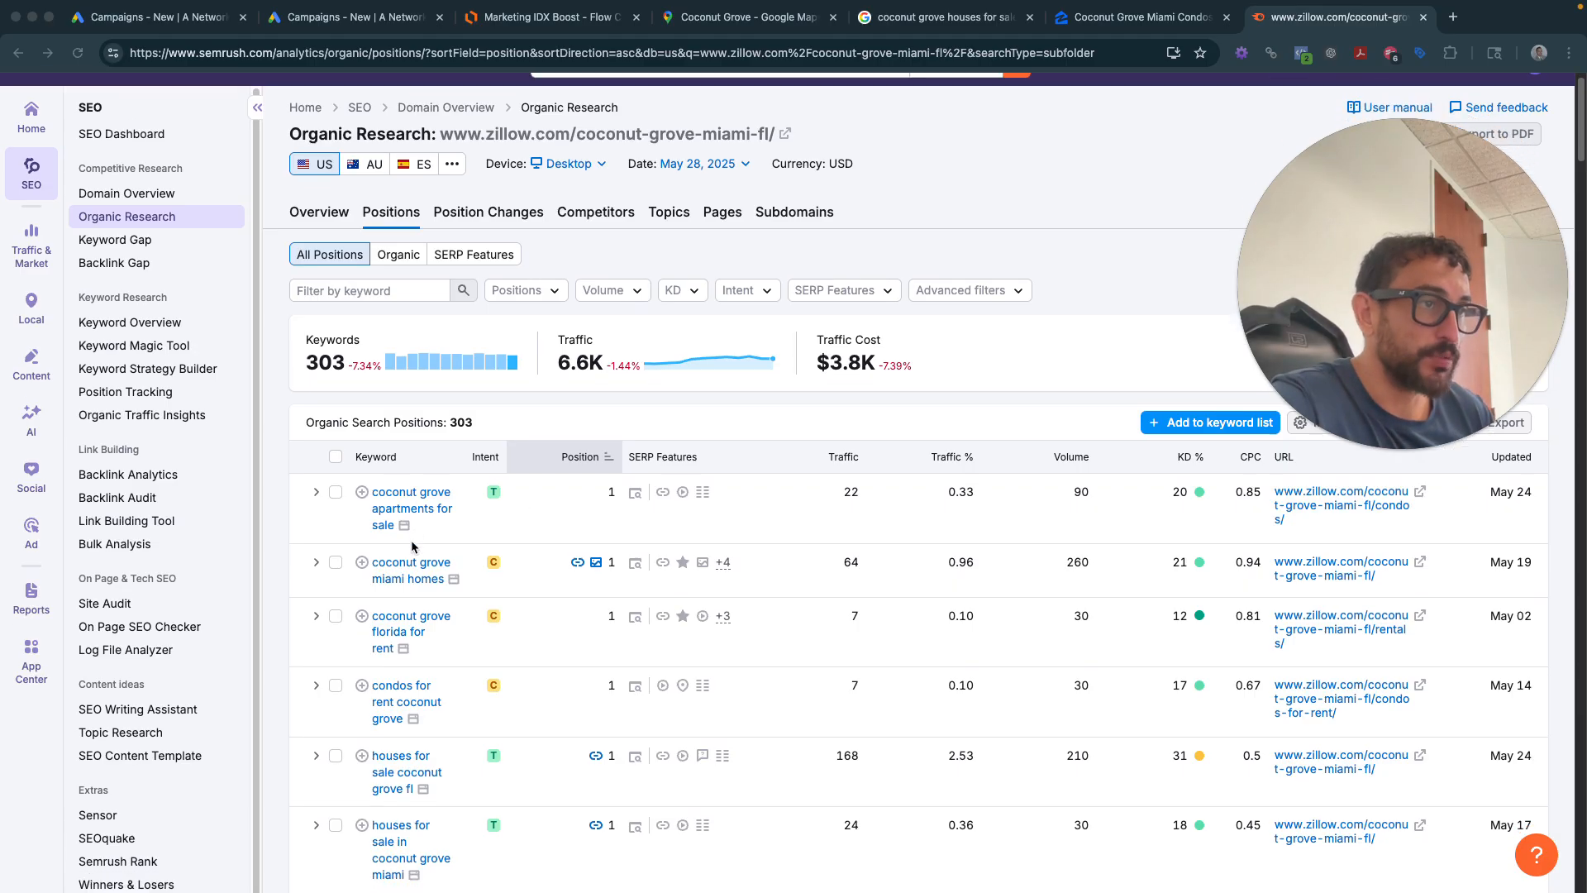
pyautogui.scroll(-1, 413, 548)
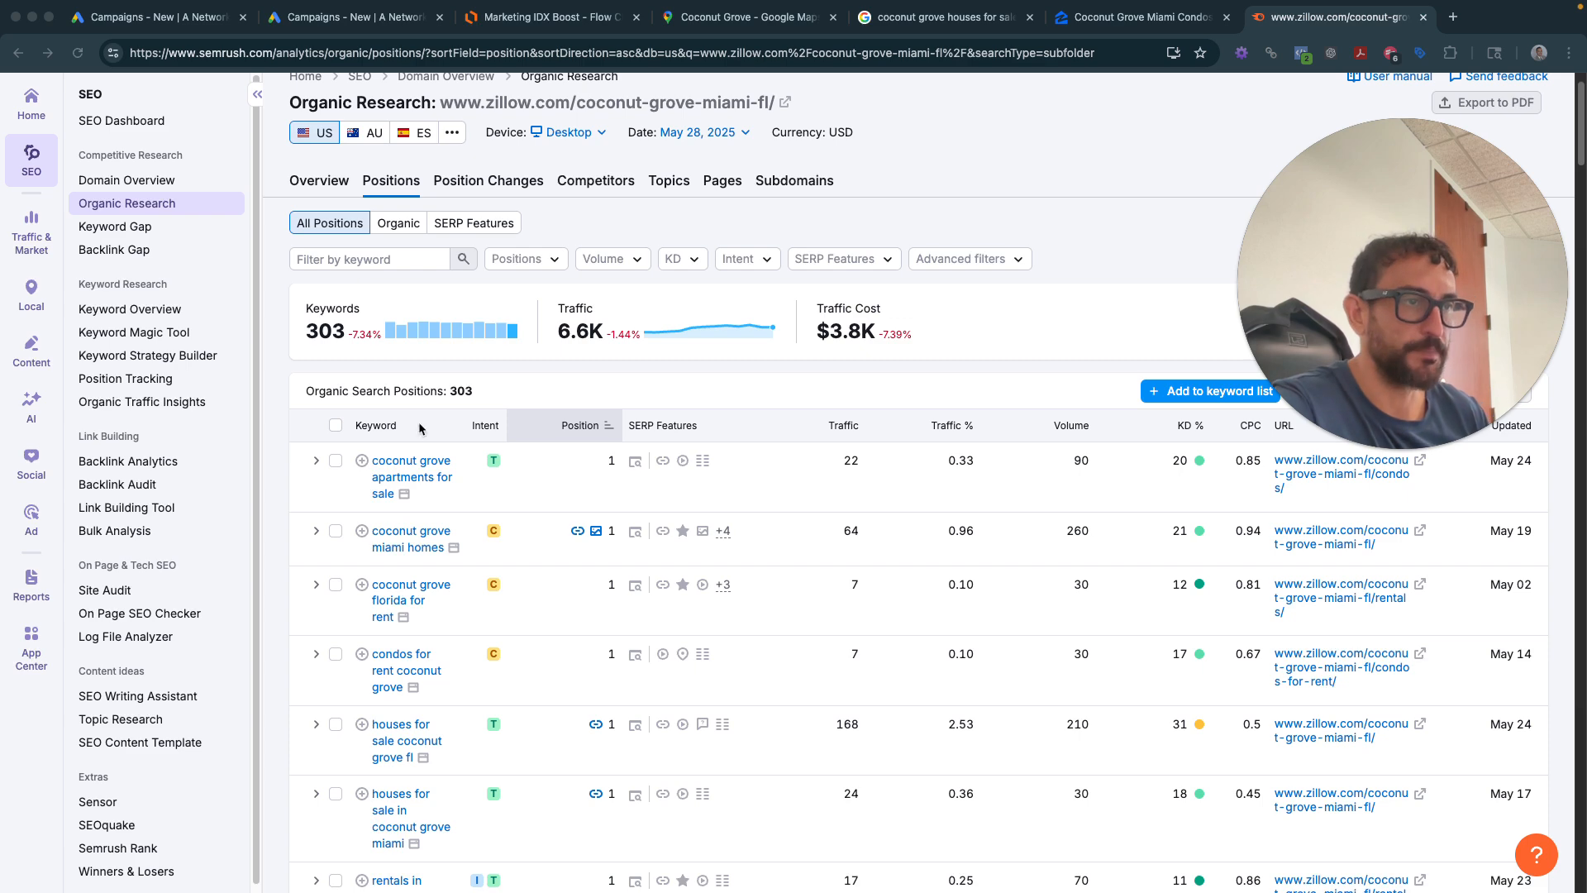
pyautogui.scroll(-1, 410, 726)
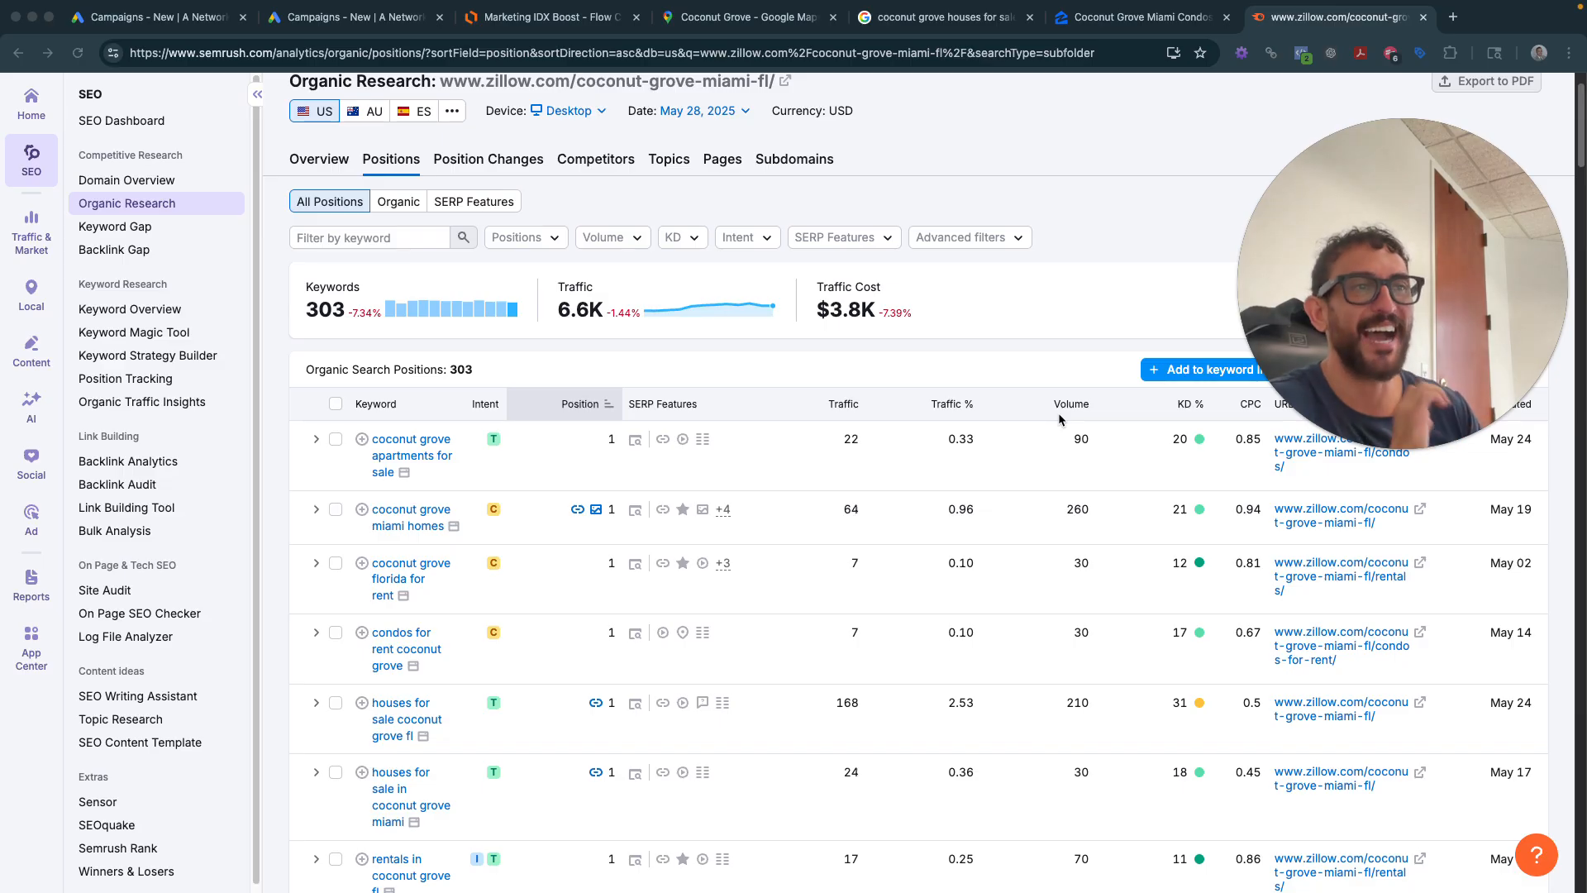
pyautogui.scroll(-2, 1028, 440)
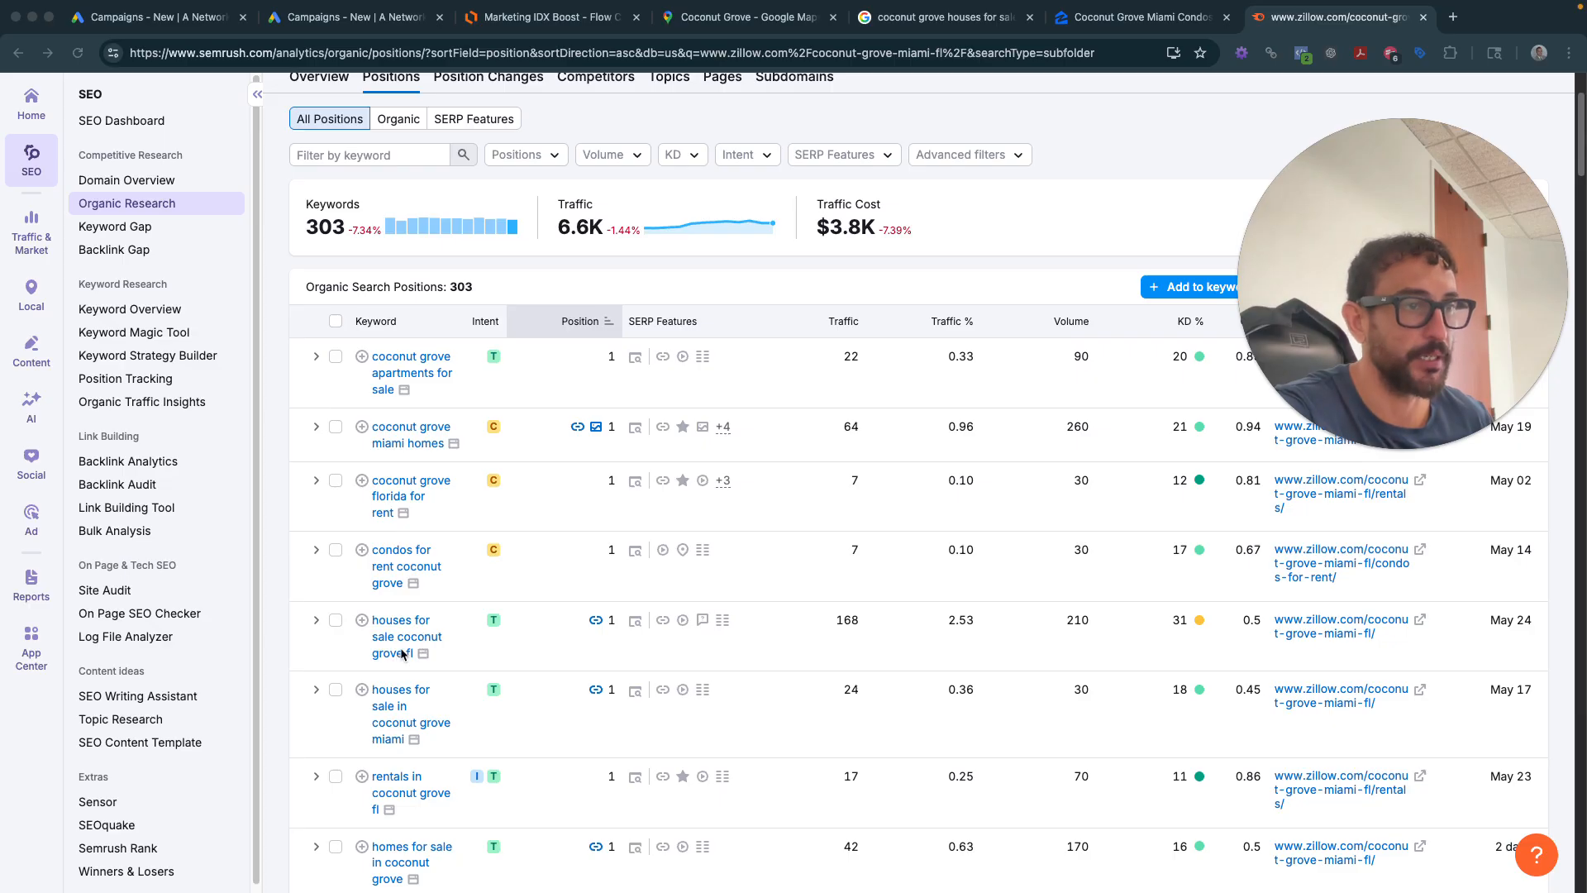
pyautogui.scroll(-3, 403, 655)
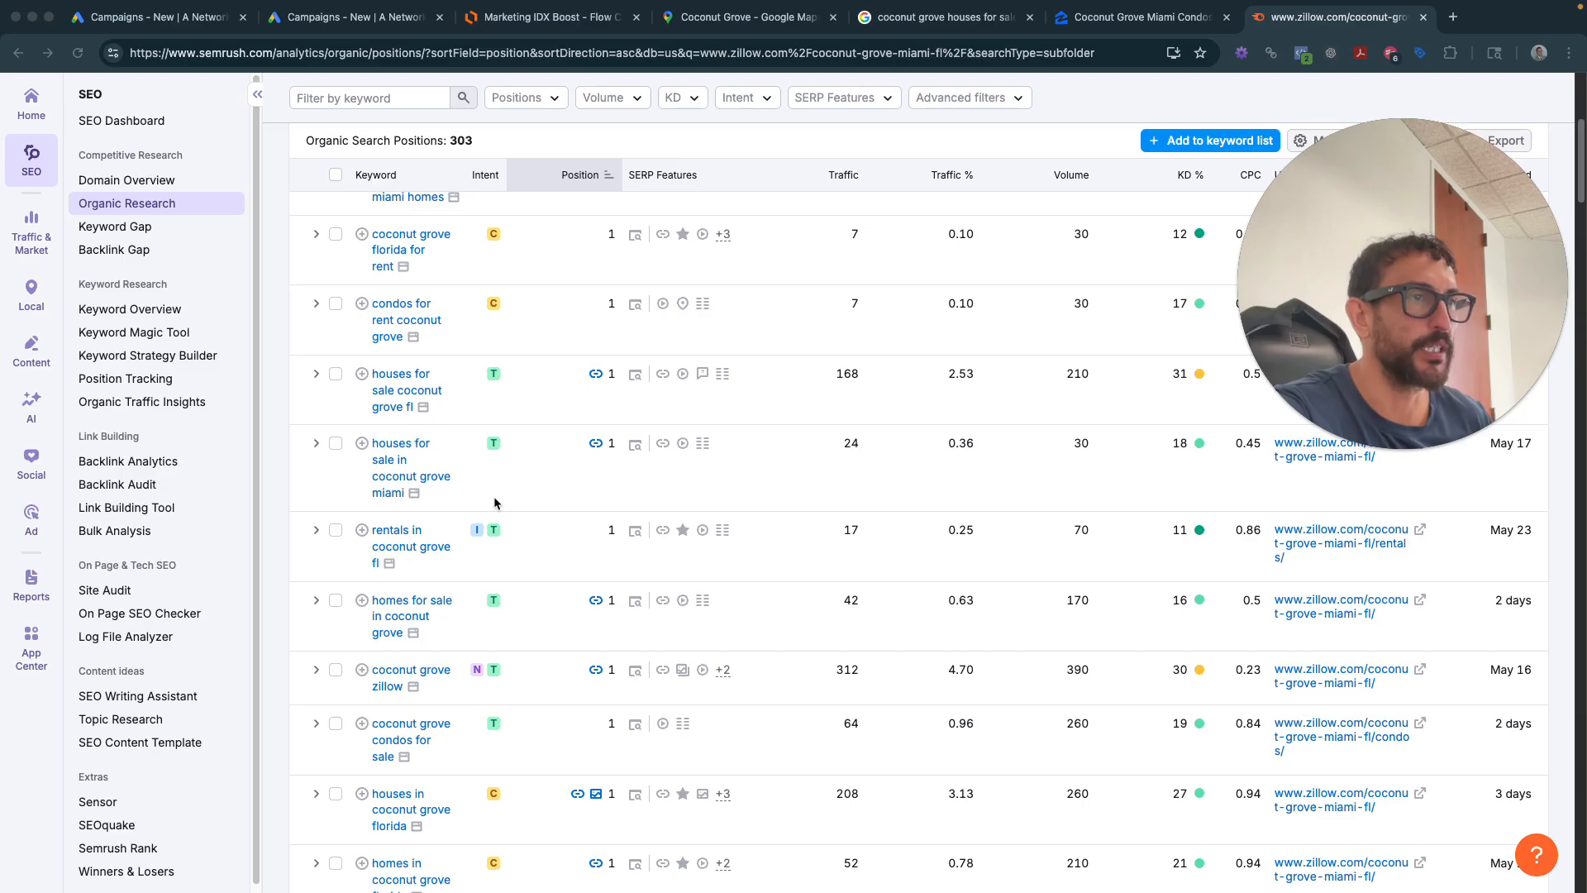
pyautogui.scroll(1, 494, 503)
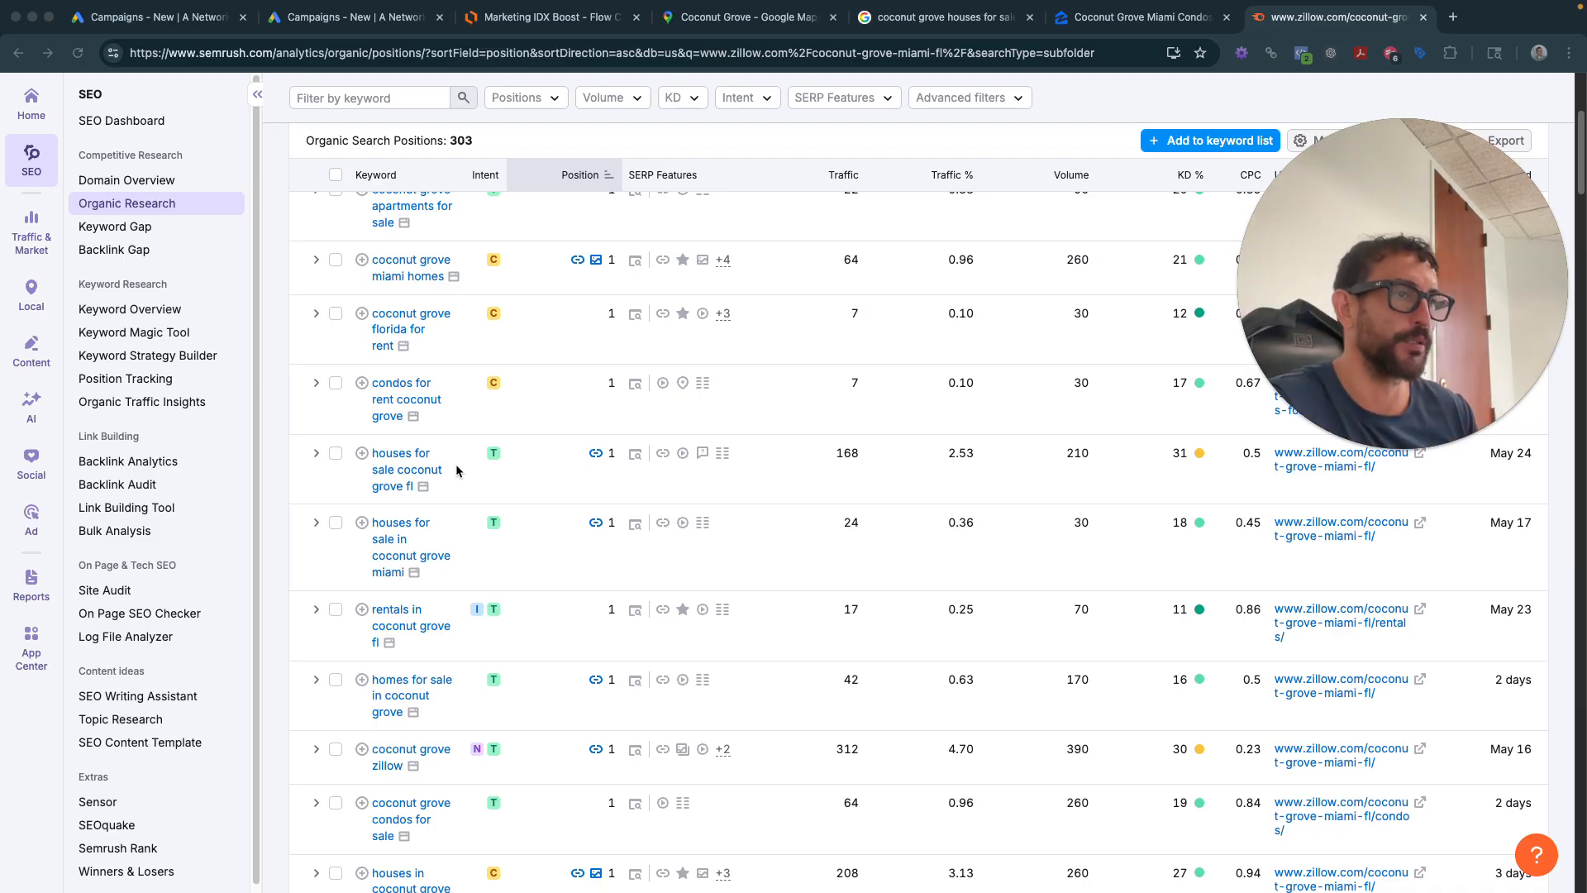
pyautogui.scroll(-3, 417, 529)
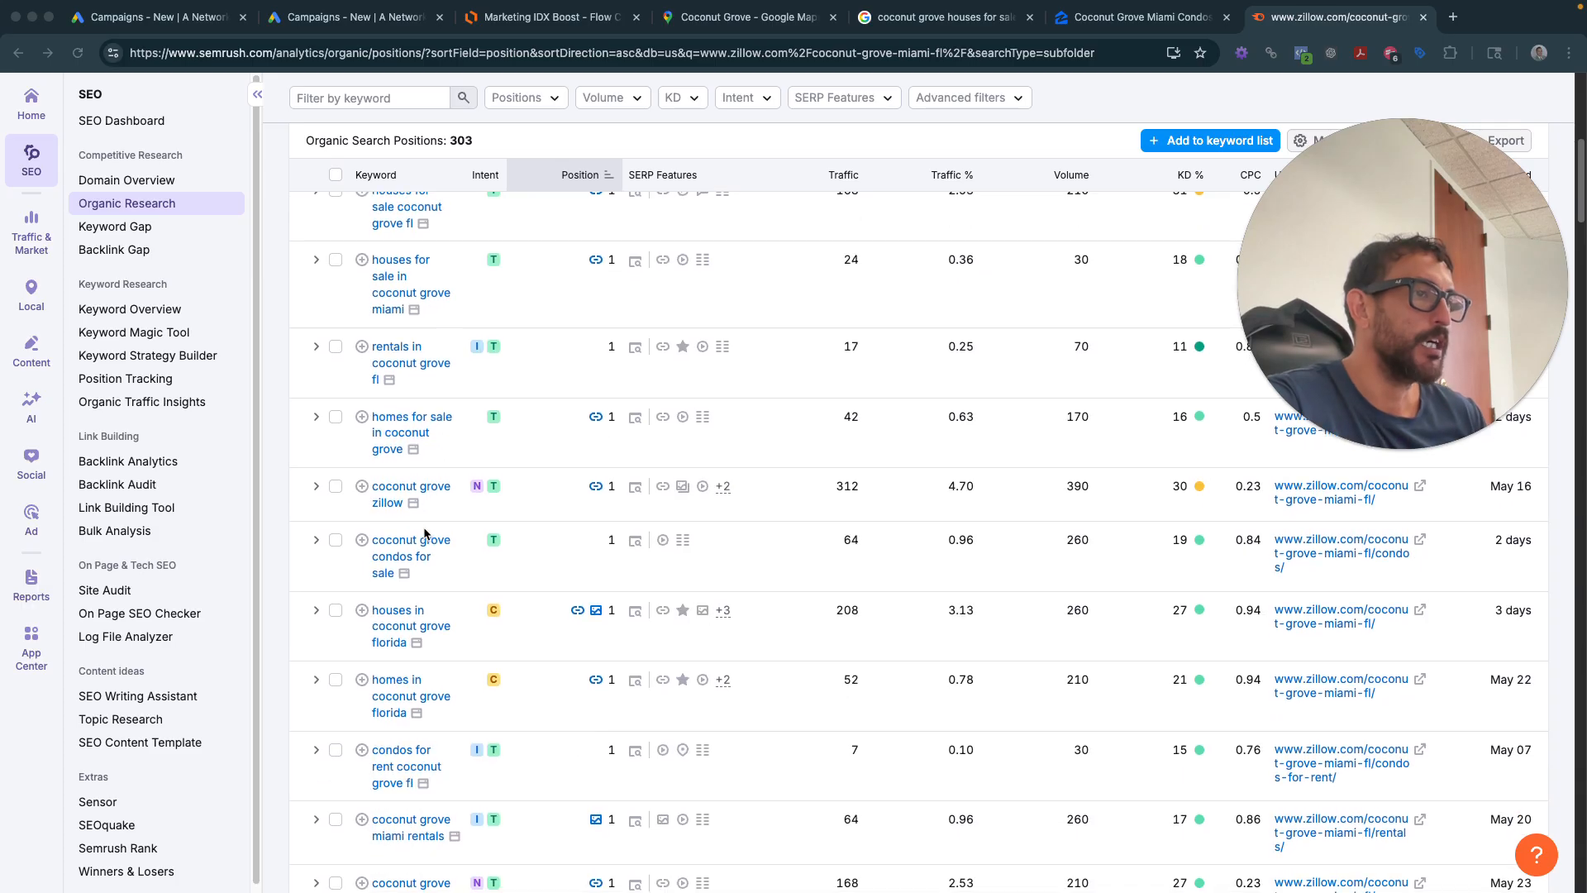
pyautogui.scroll(4, 397, 554)
pyautogui.scroll(3, 395, 558)
pyautogui.scroll(-1, 495, 662)
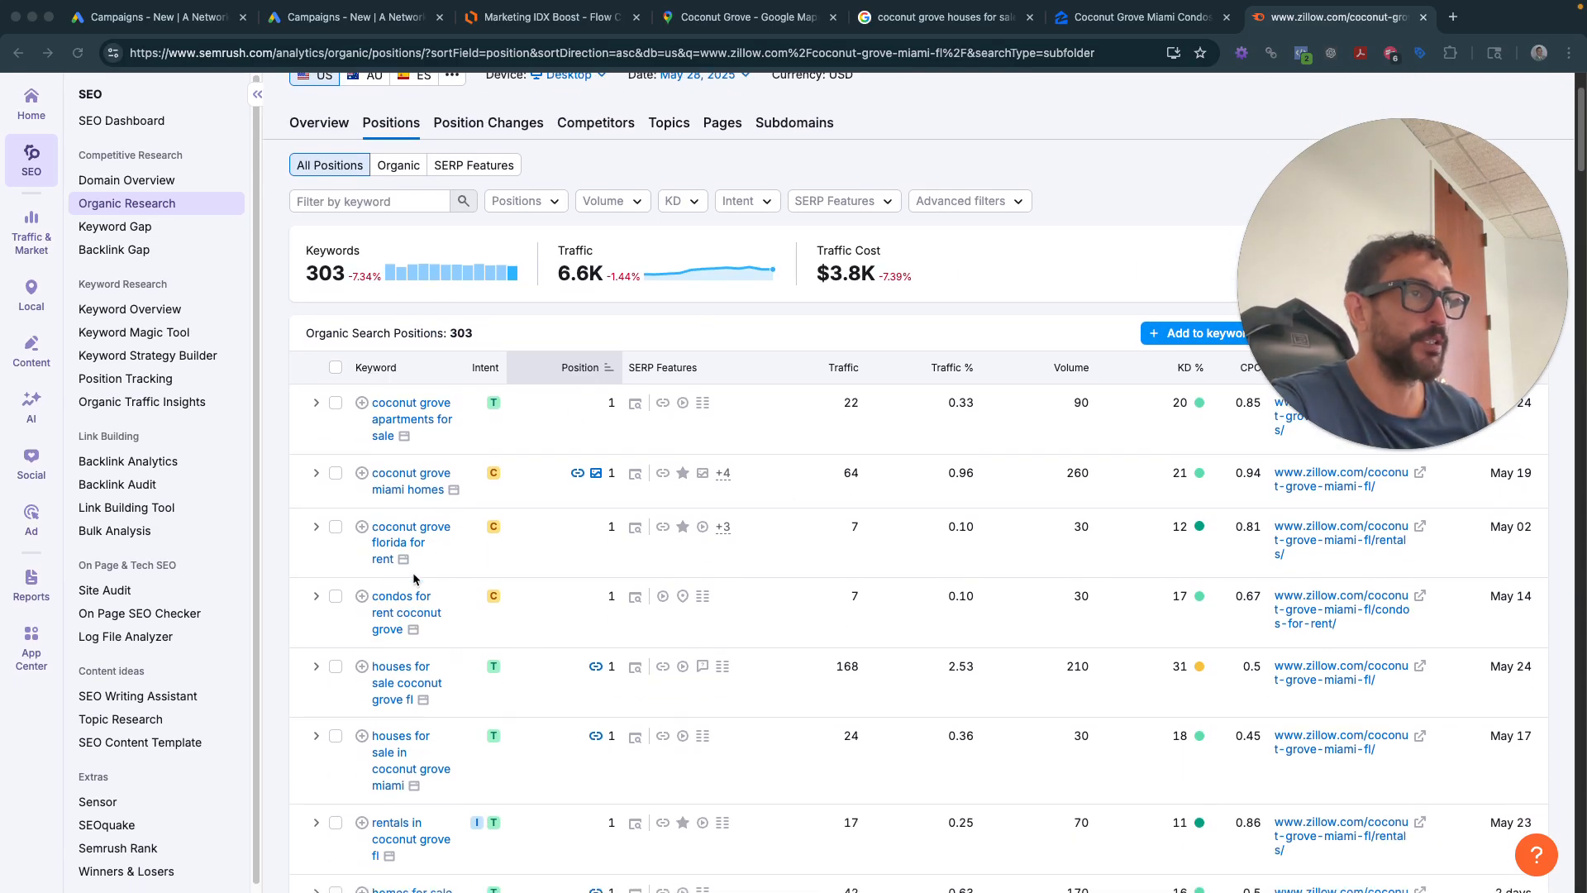
pyautogui.scroll(-1, 530, 615)
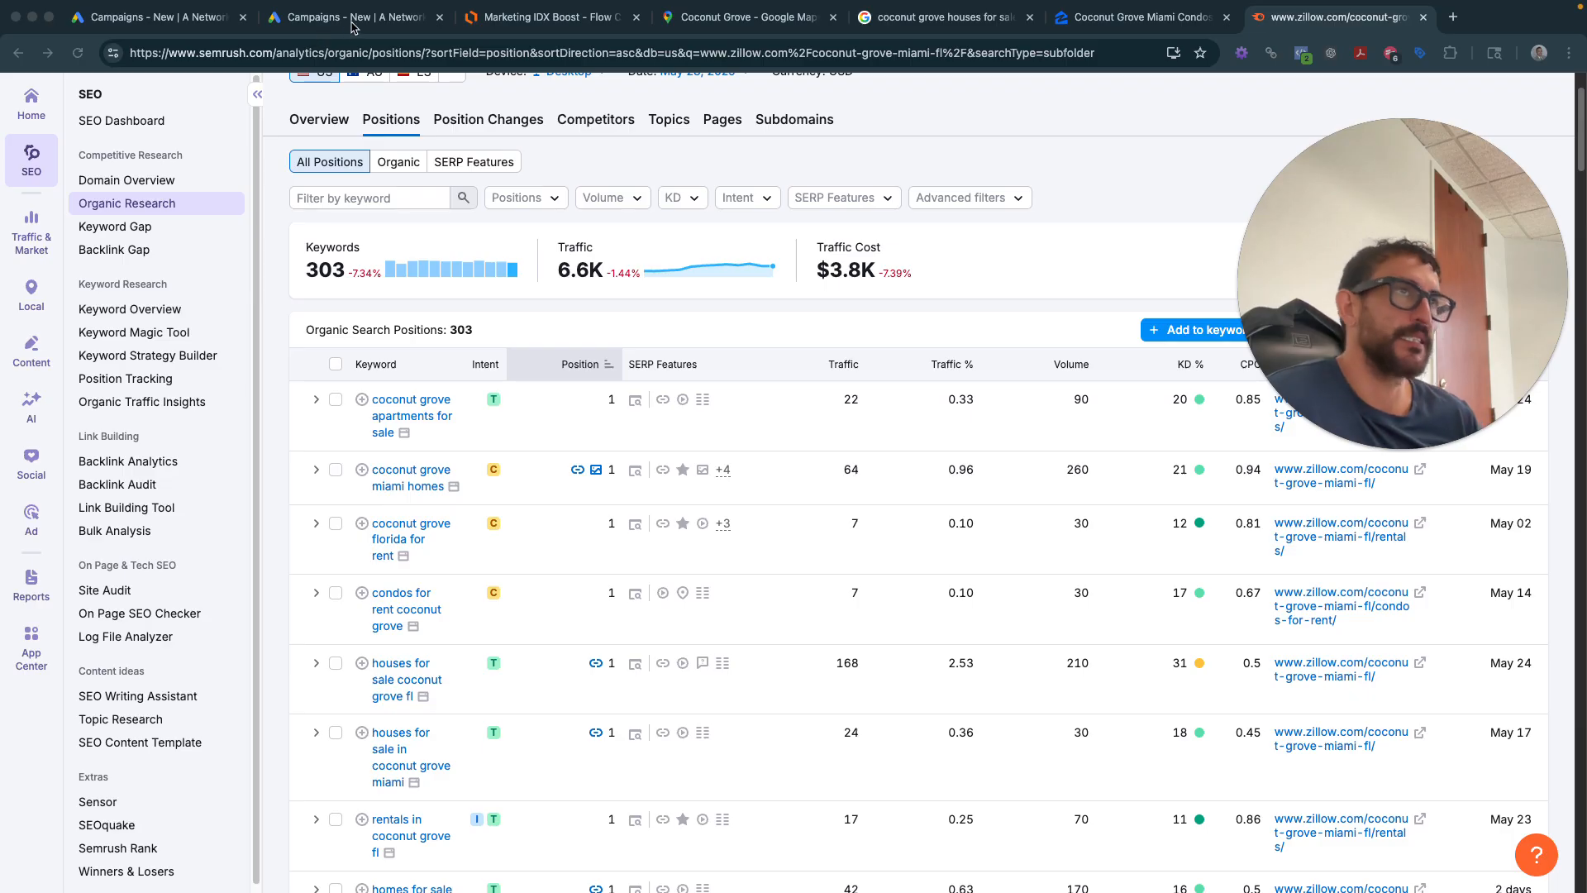
# - Open the Google Ads website in a new tab
pyautogui.press('super+2')
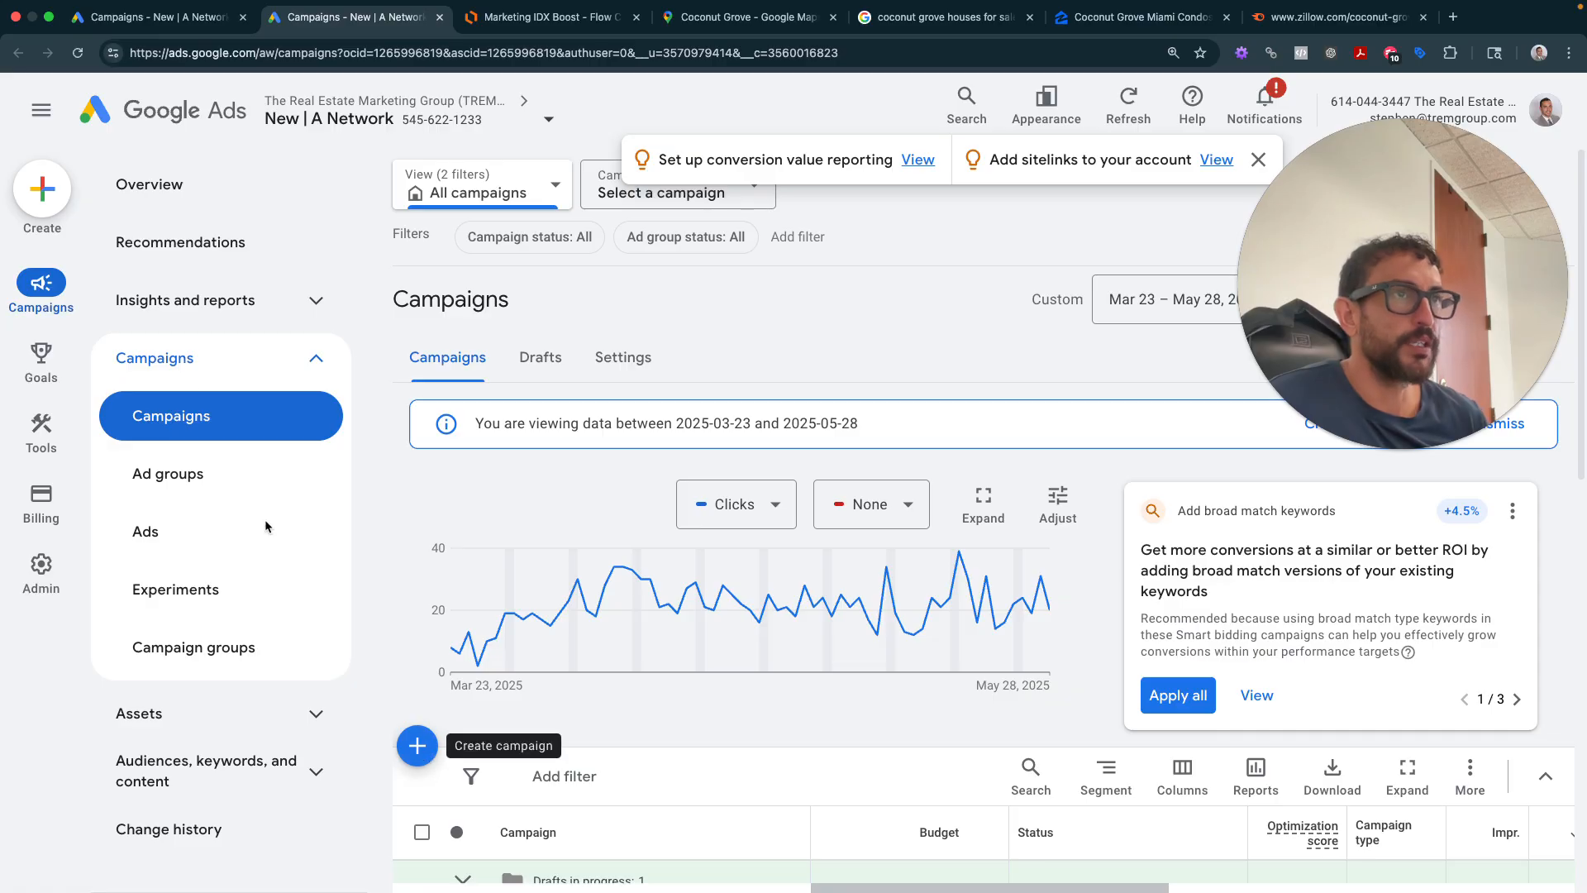
pyautogui.click(1453, 16)
pyautogui.write('ad')
pyautogui.press('Return')
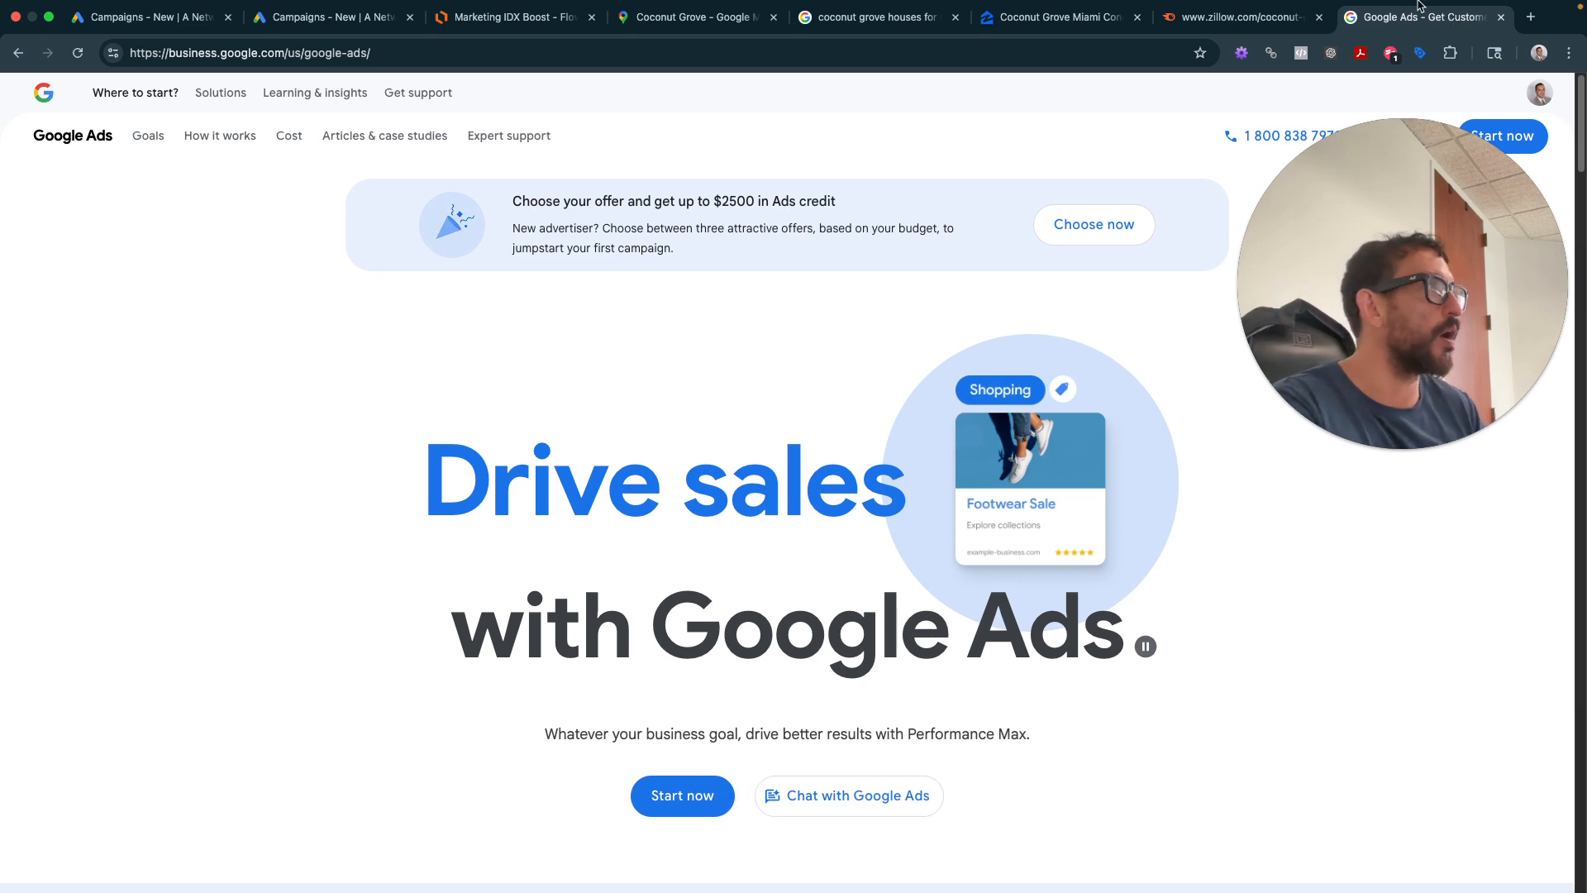
pyautogui.moveTo(1433, 231); pyautogui.dragTo(1404, 372)
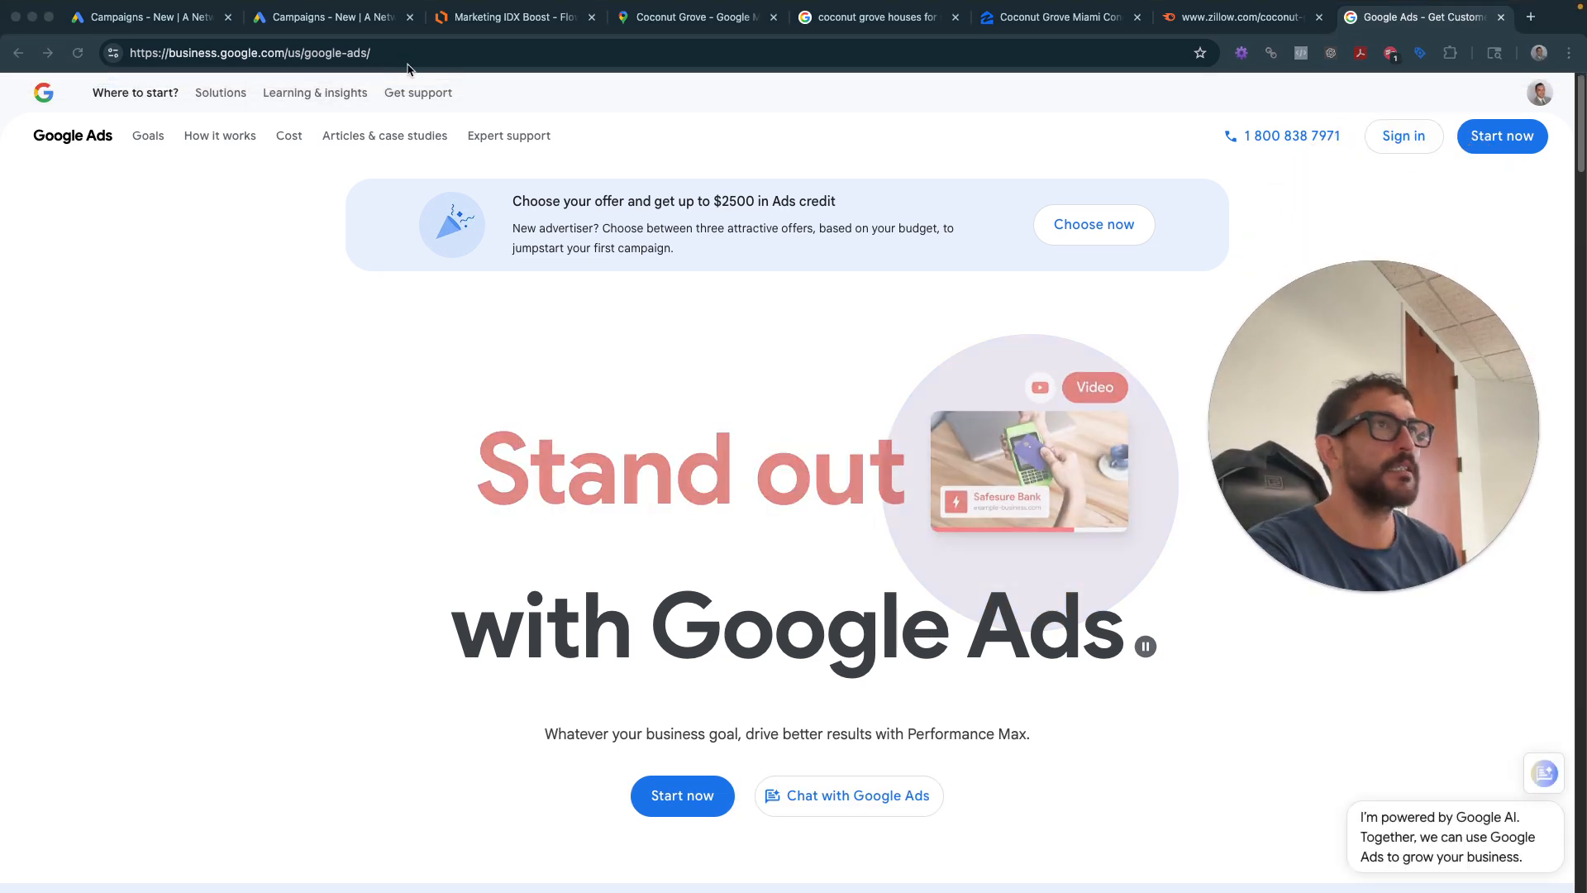
# - Start a new Google Ads campaign from the Campaigns + button, then reattach the blank document
pyautogui.click(314, 23)
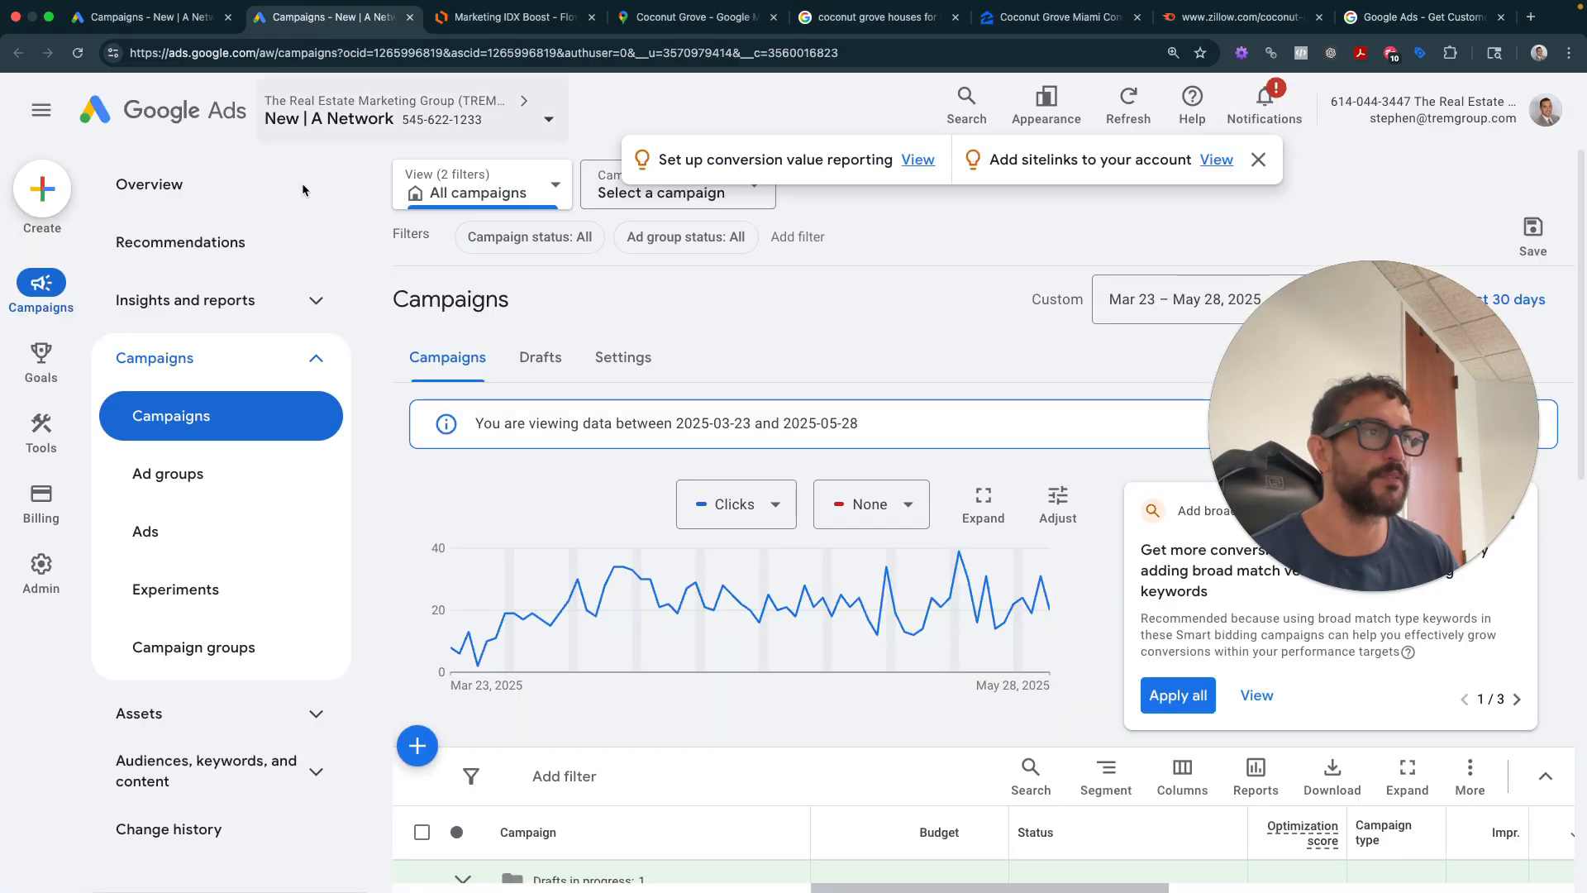
pyautogui.click(416, 746)
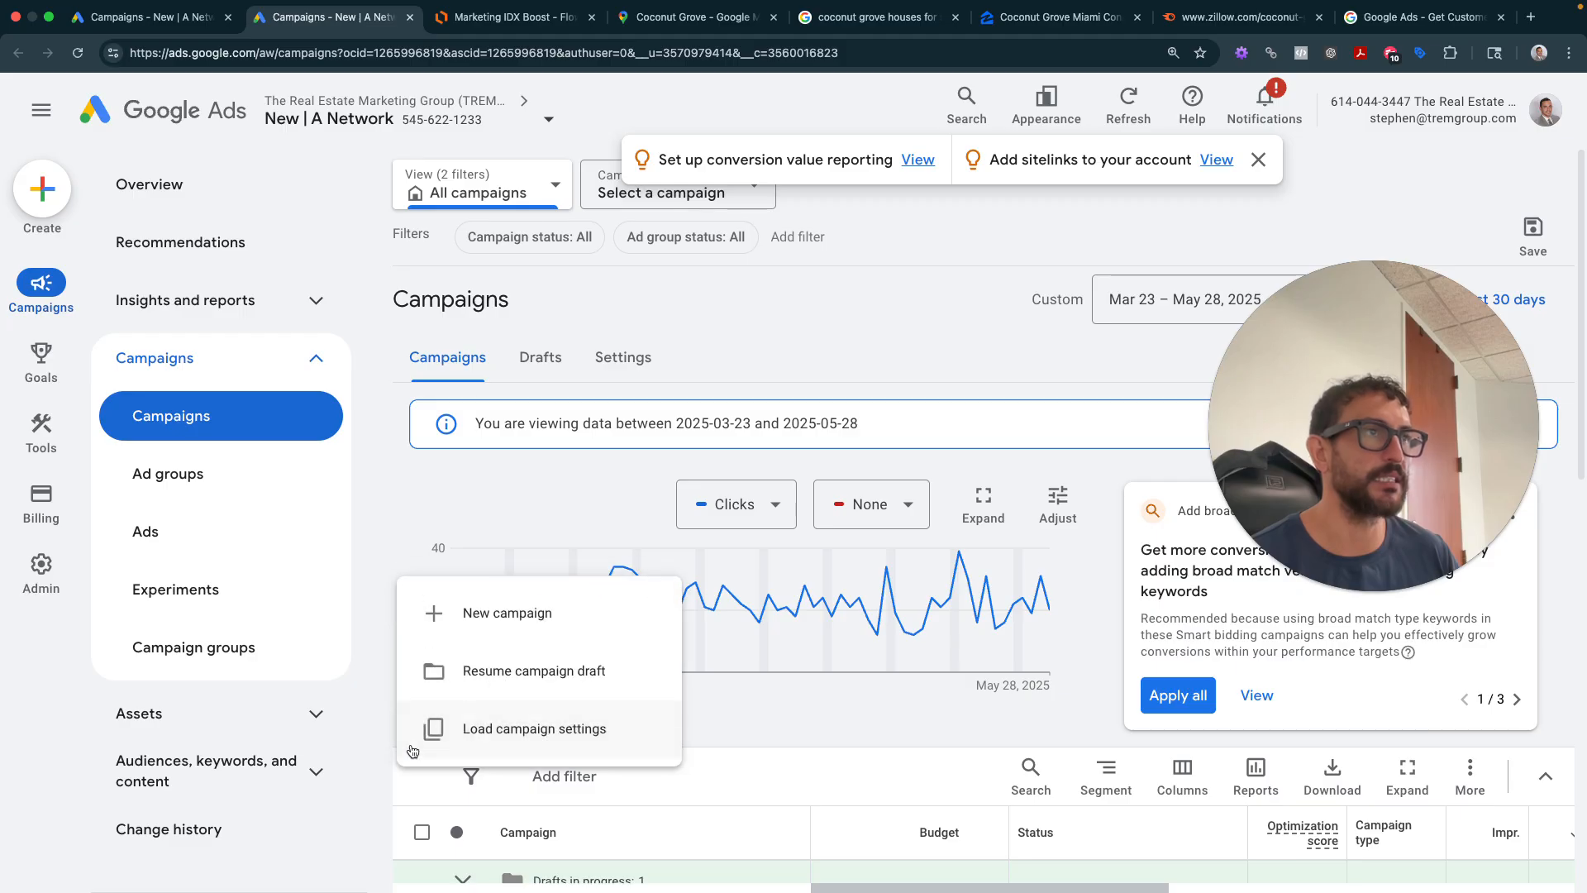
pyautogui.click(588, 616)
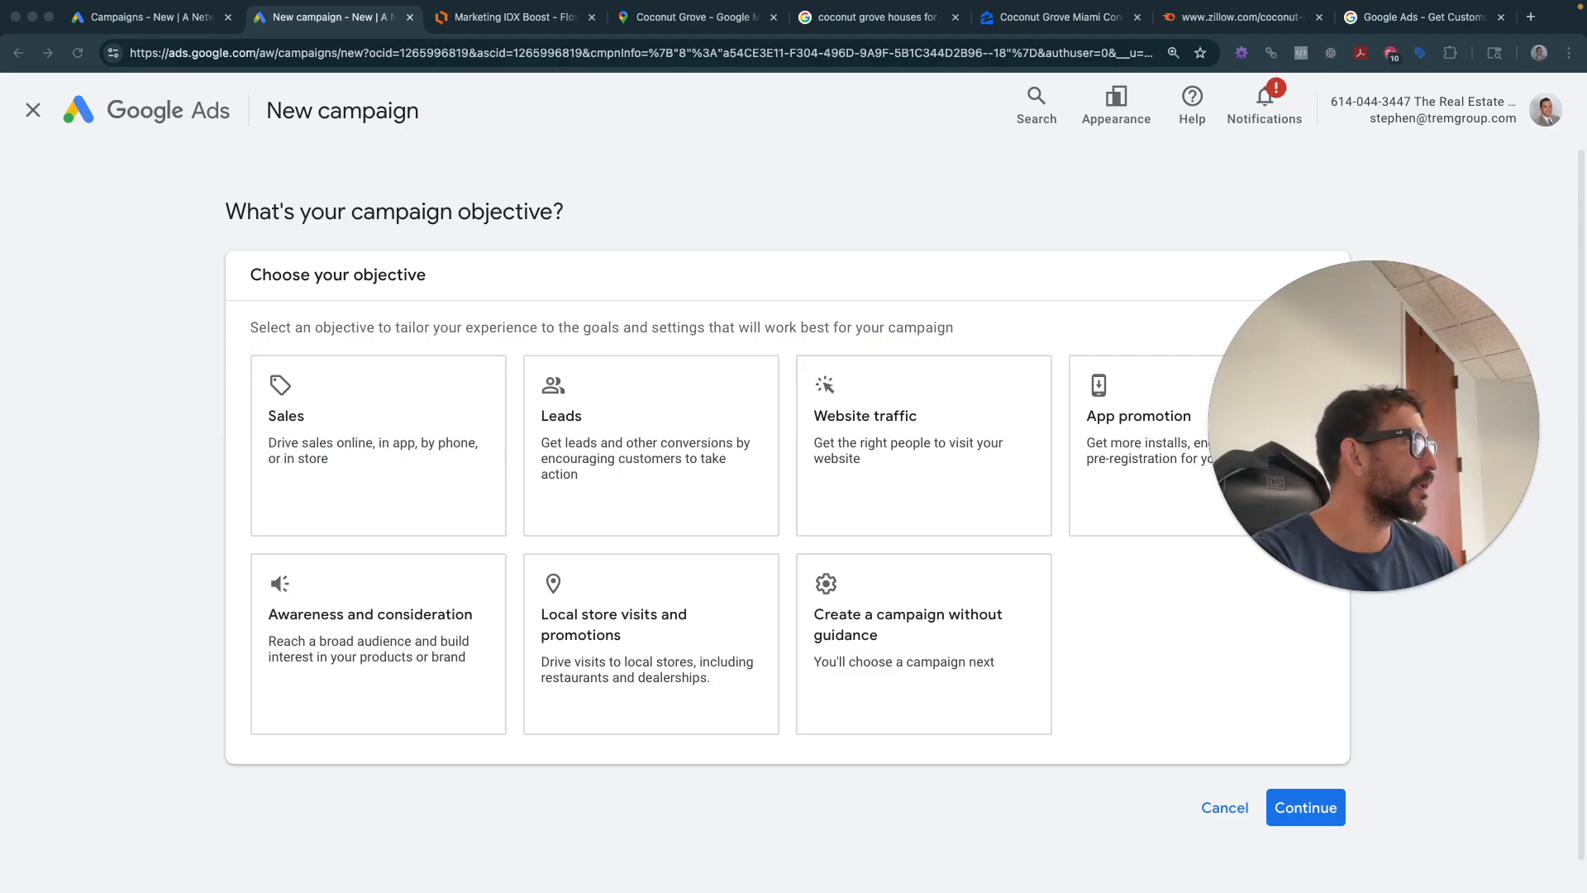
pyautogui.moveTo(1535, 3); pyautogui.dragTo(1476, 15)
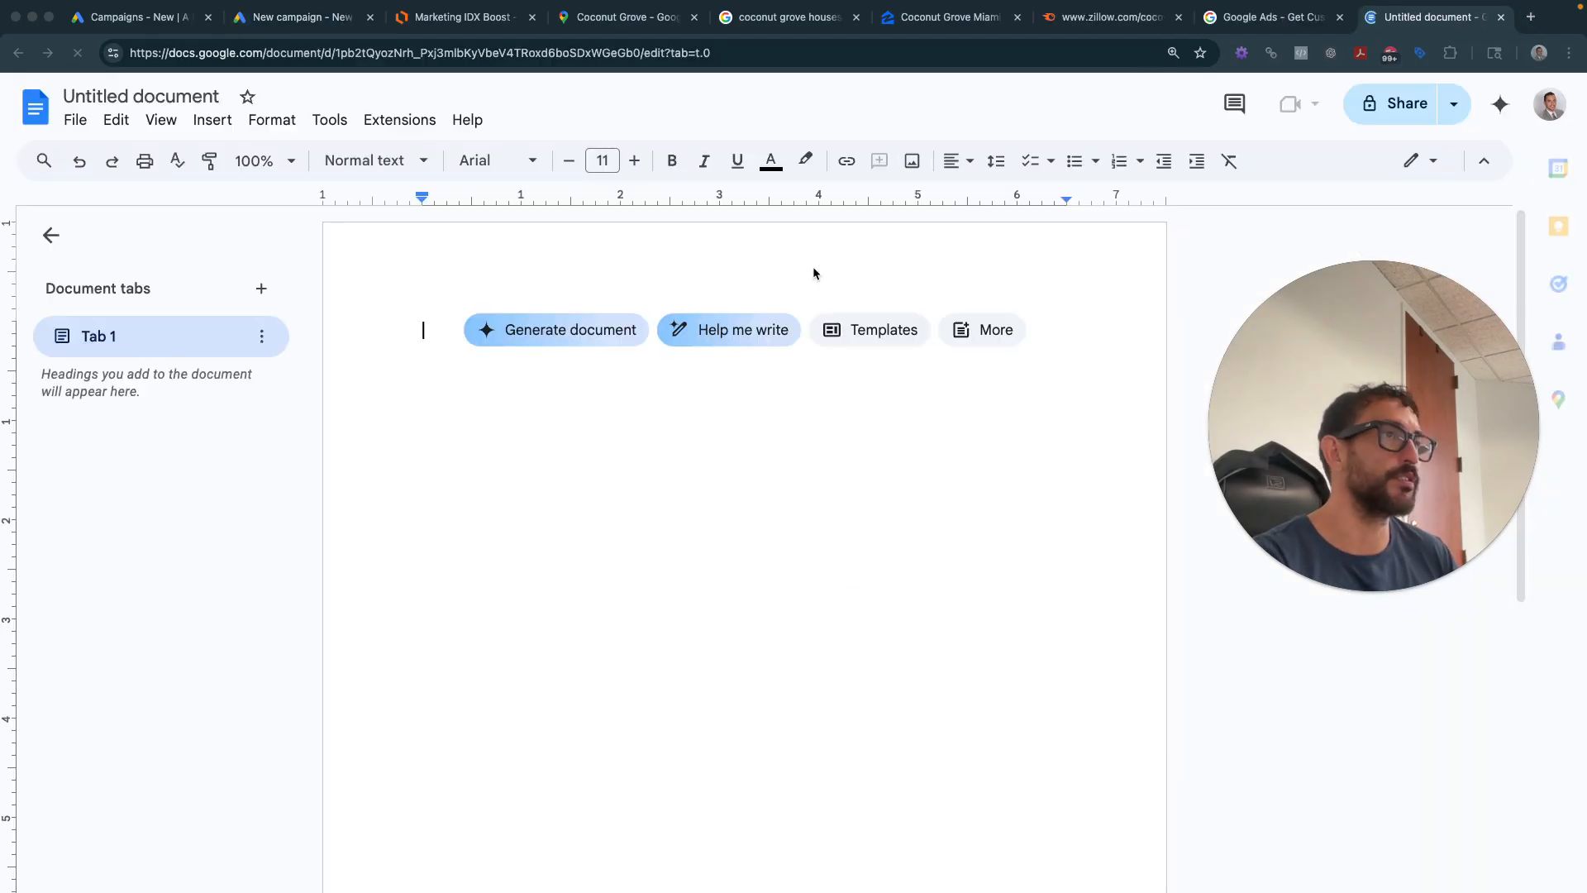
# - Type numbered items 'Platform - Google Search Ads' and 'Audience - "geo location" (presence or interest) + keyword selection'
pyautogui.click(699, 416)
pyautogui.write('. ')
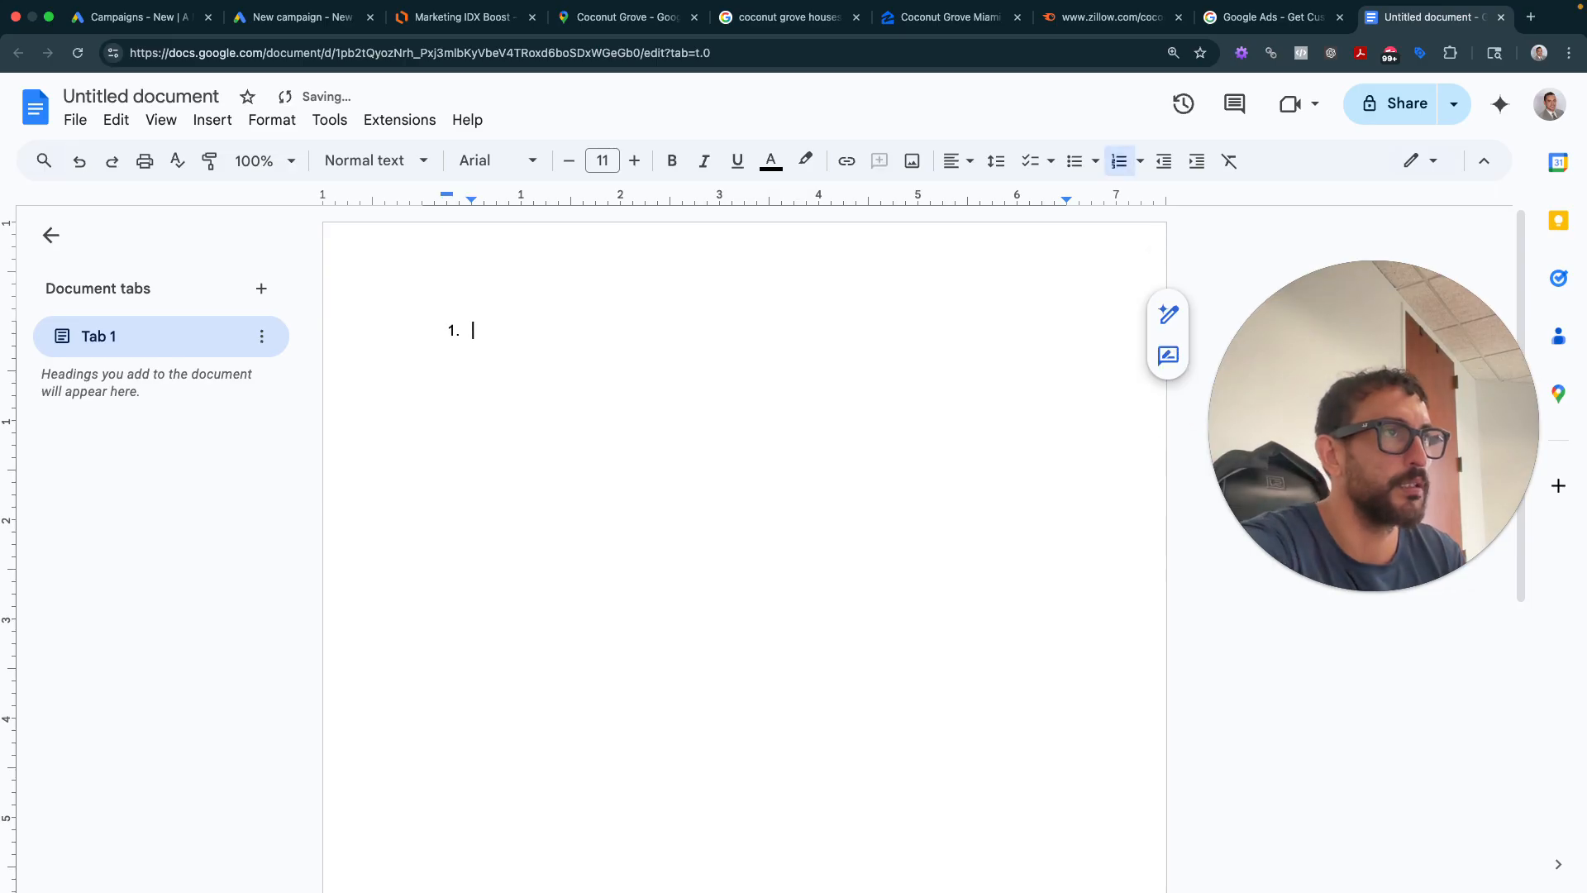
pyautogui.write('Platform - Go')
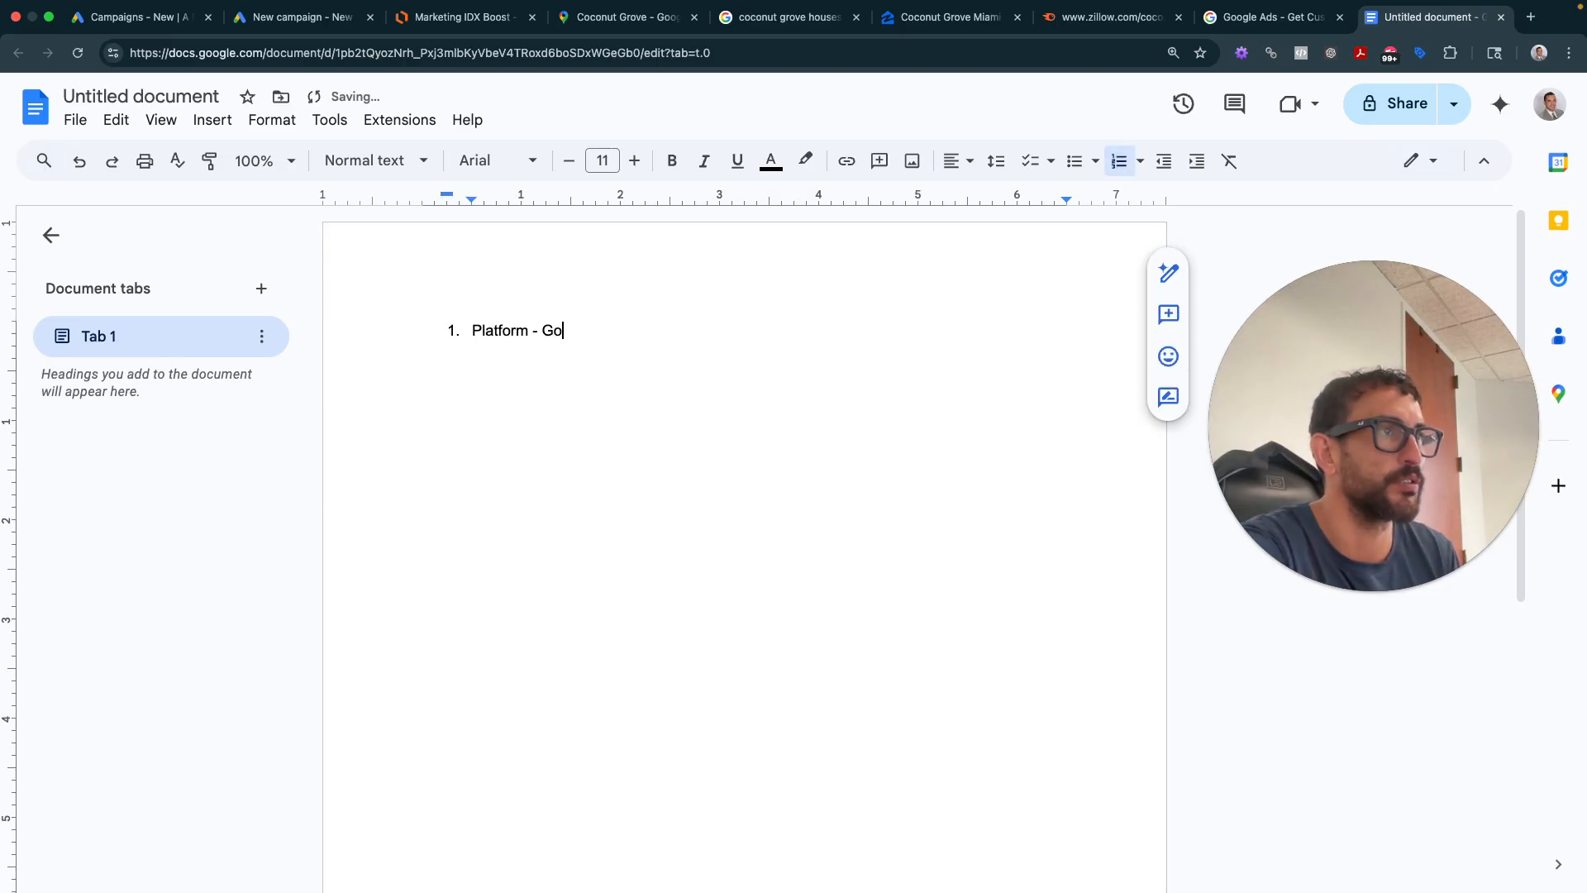
pyautogui.write('ogle Search Ads')
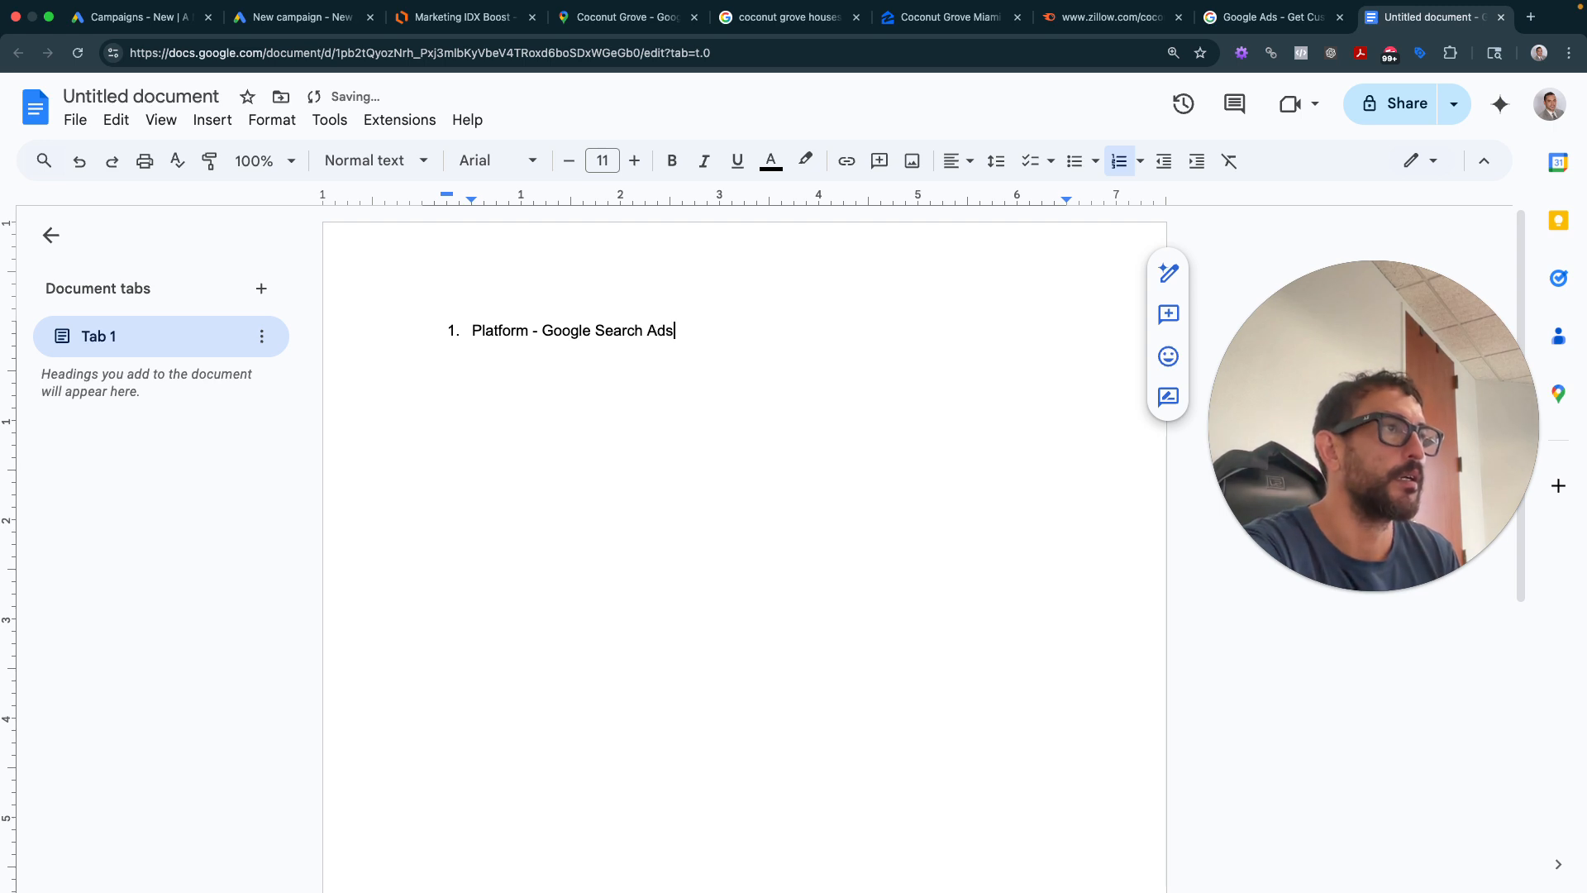
pyautogui.press('Return')
pyautogui.write('Audience ')
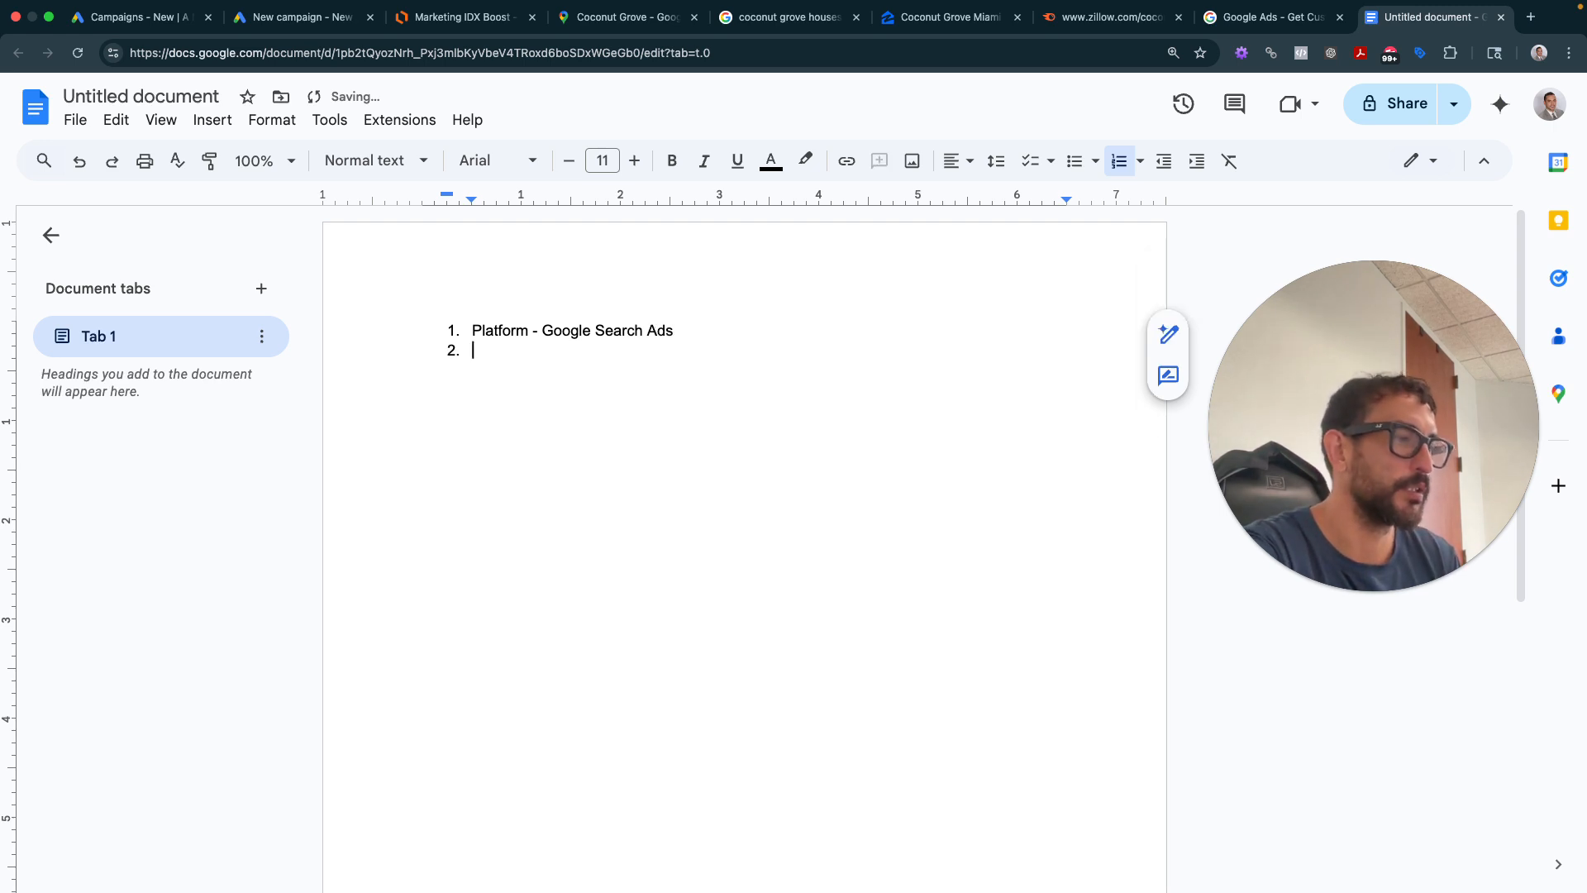
pyautogui.write('- ')
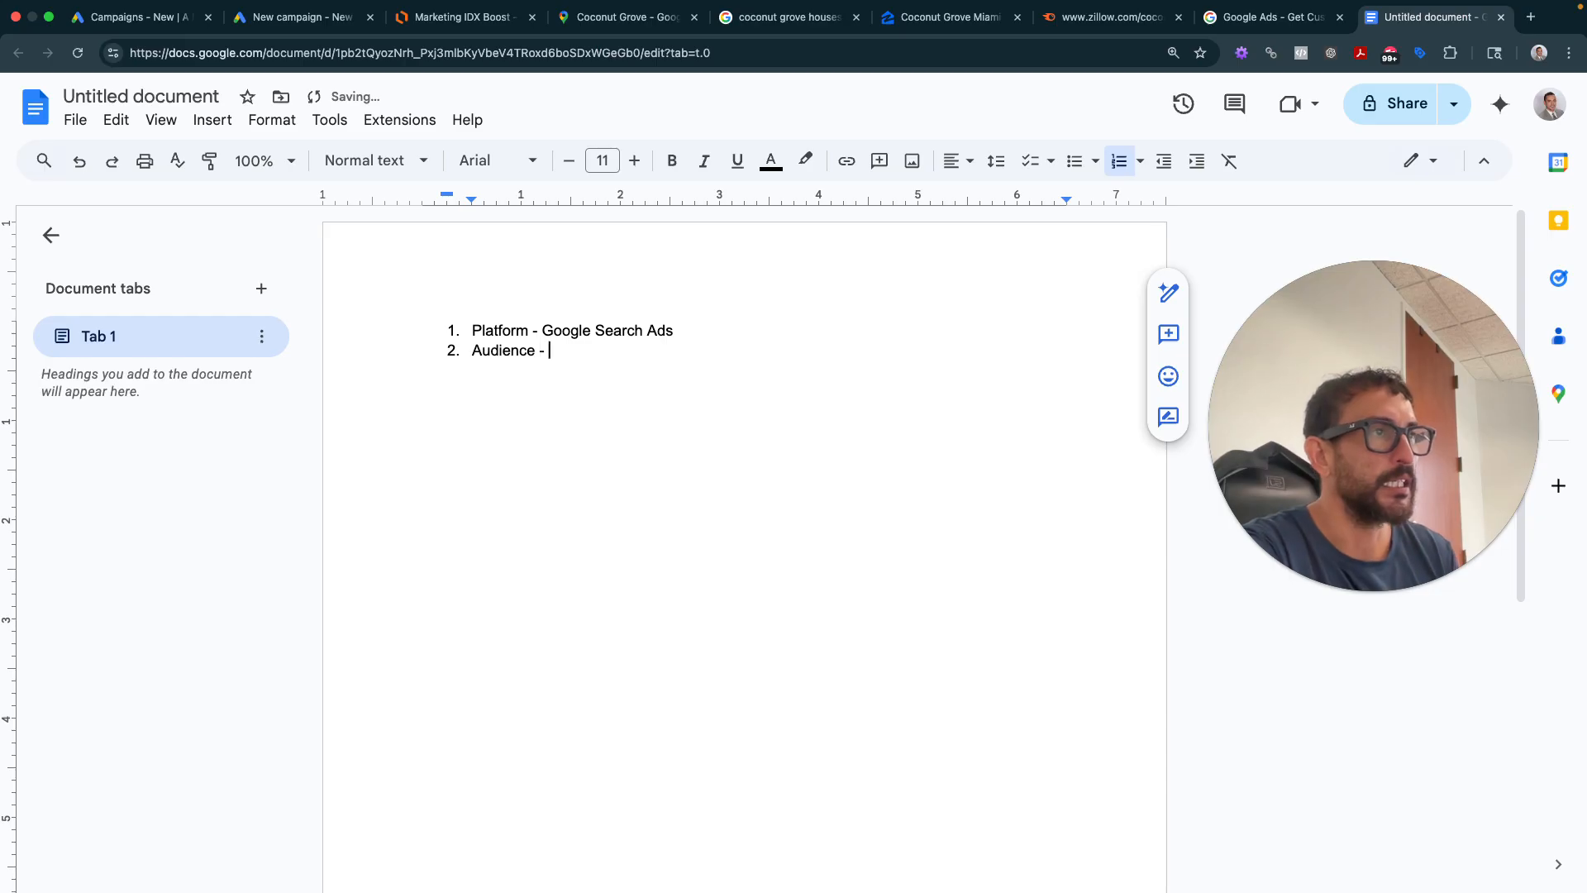
pyautogui.write('"geo location')
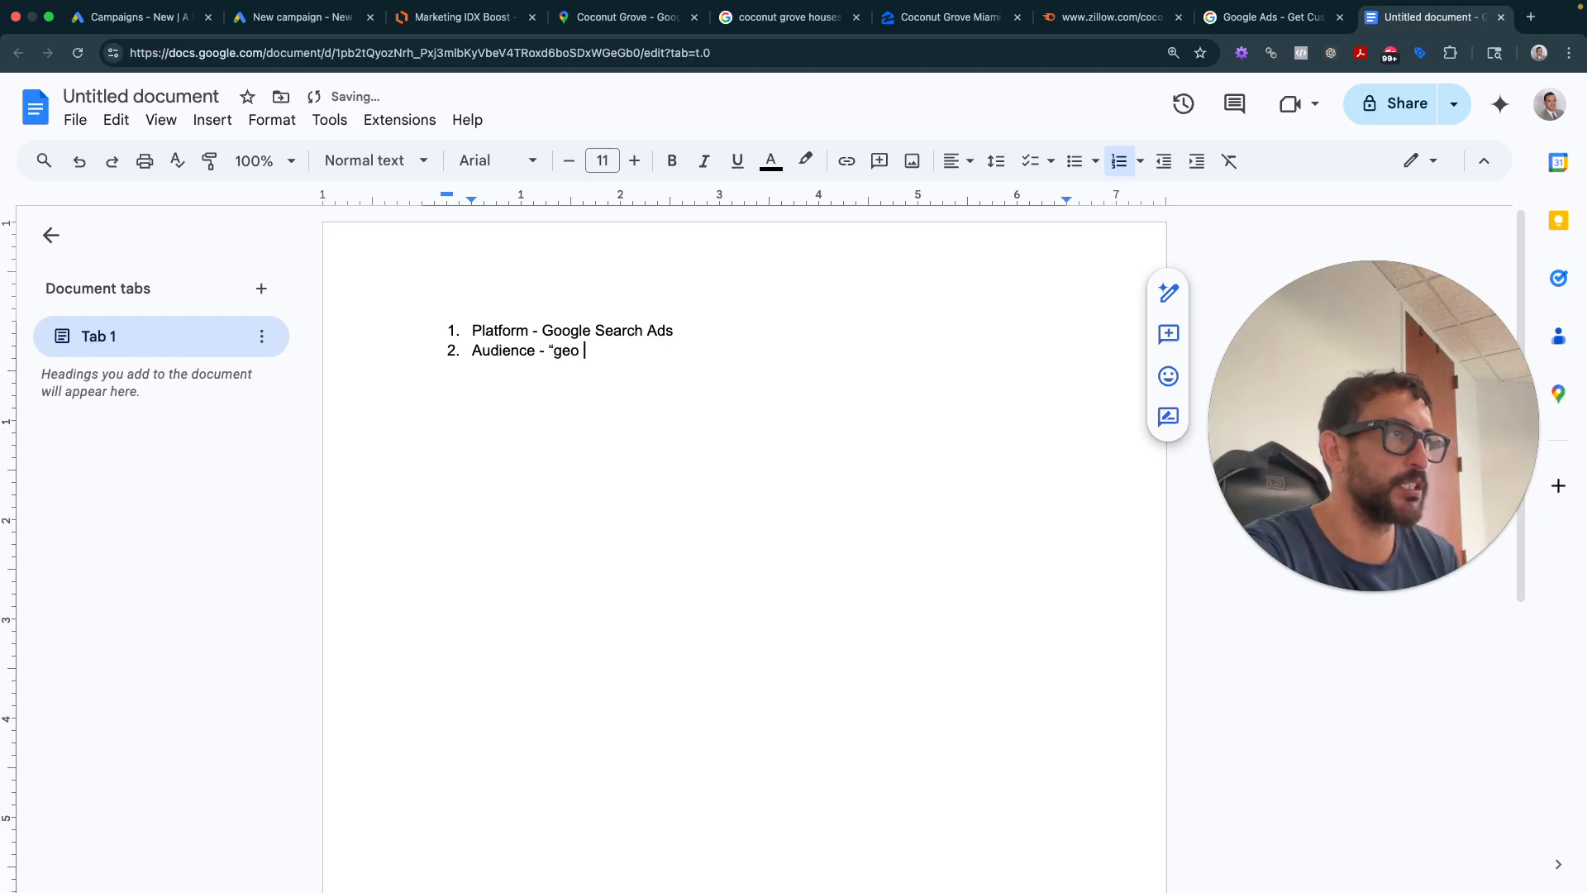
pyautogui.write('" ')
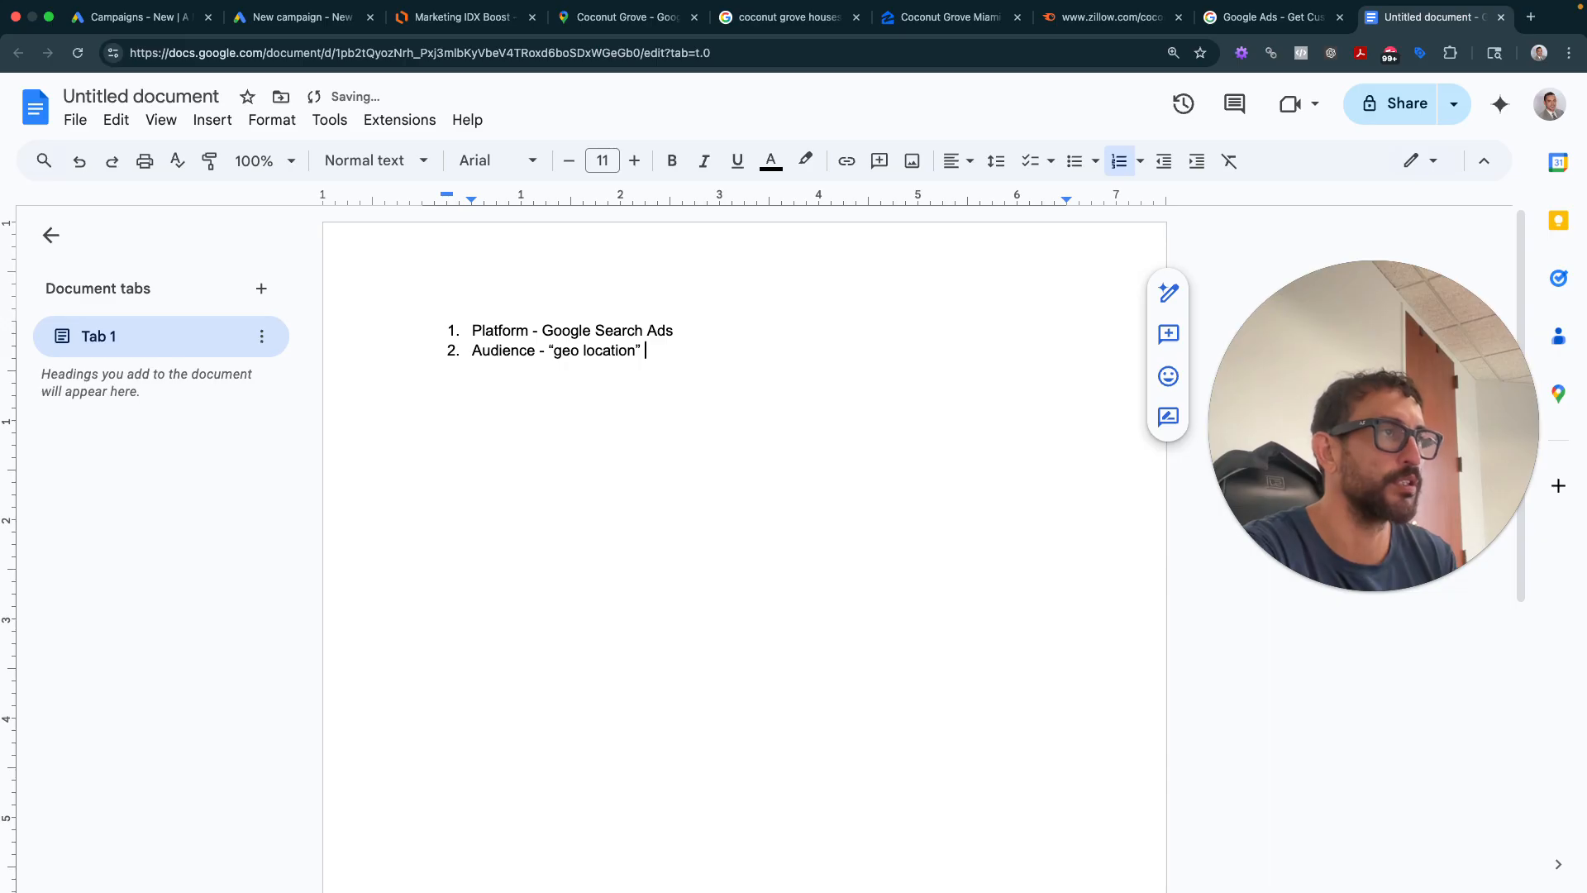
pyautogui.write('(presen')
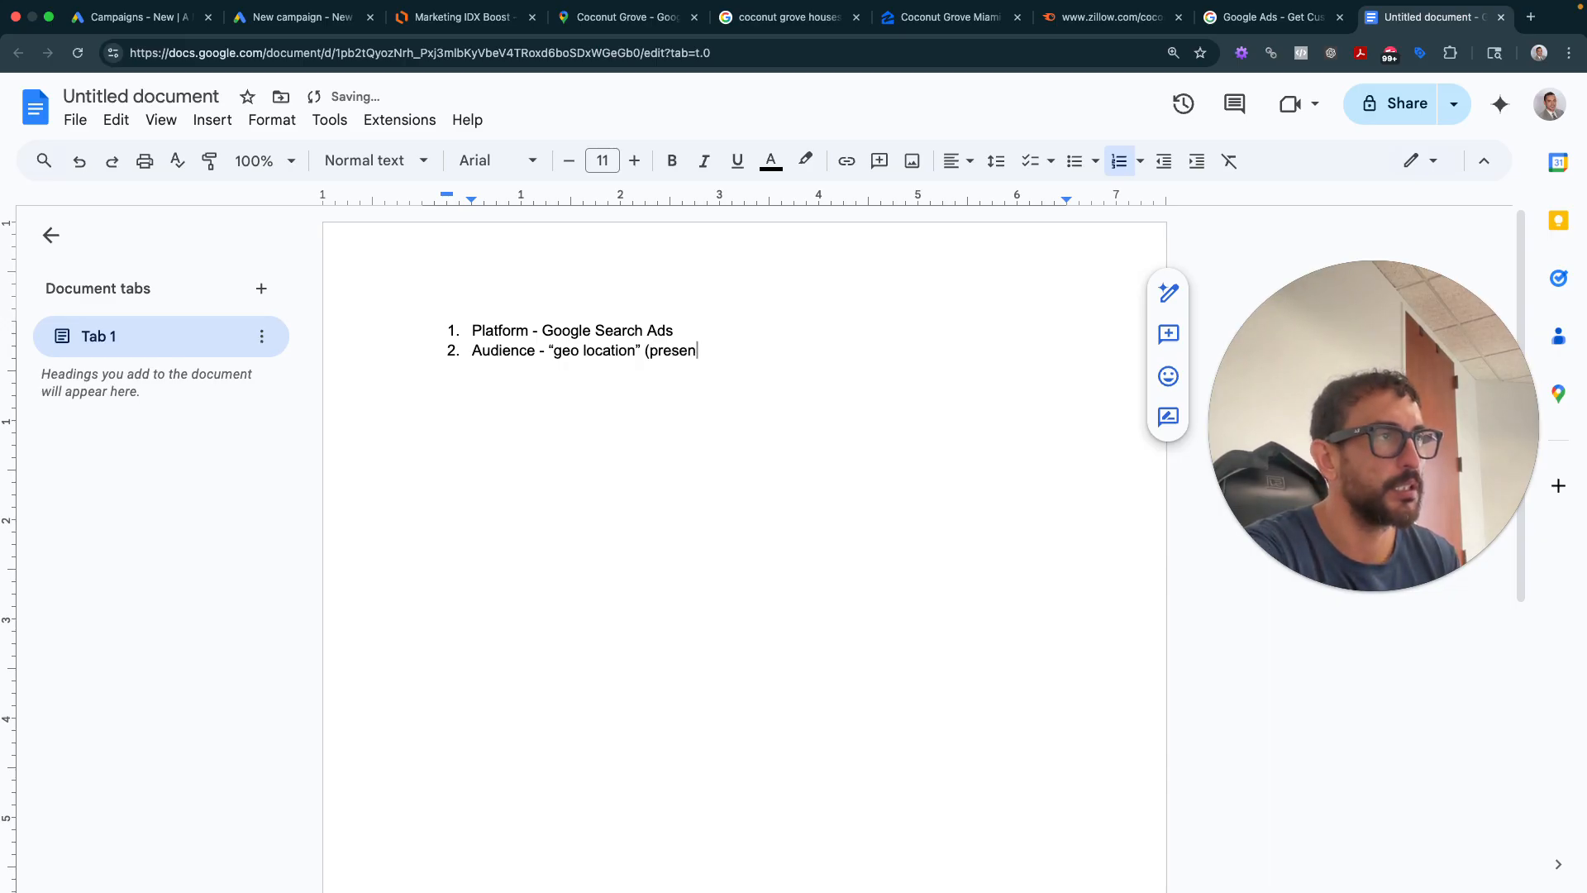
pyautogui.write('ce or interest')
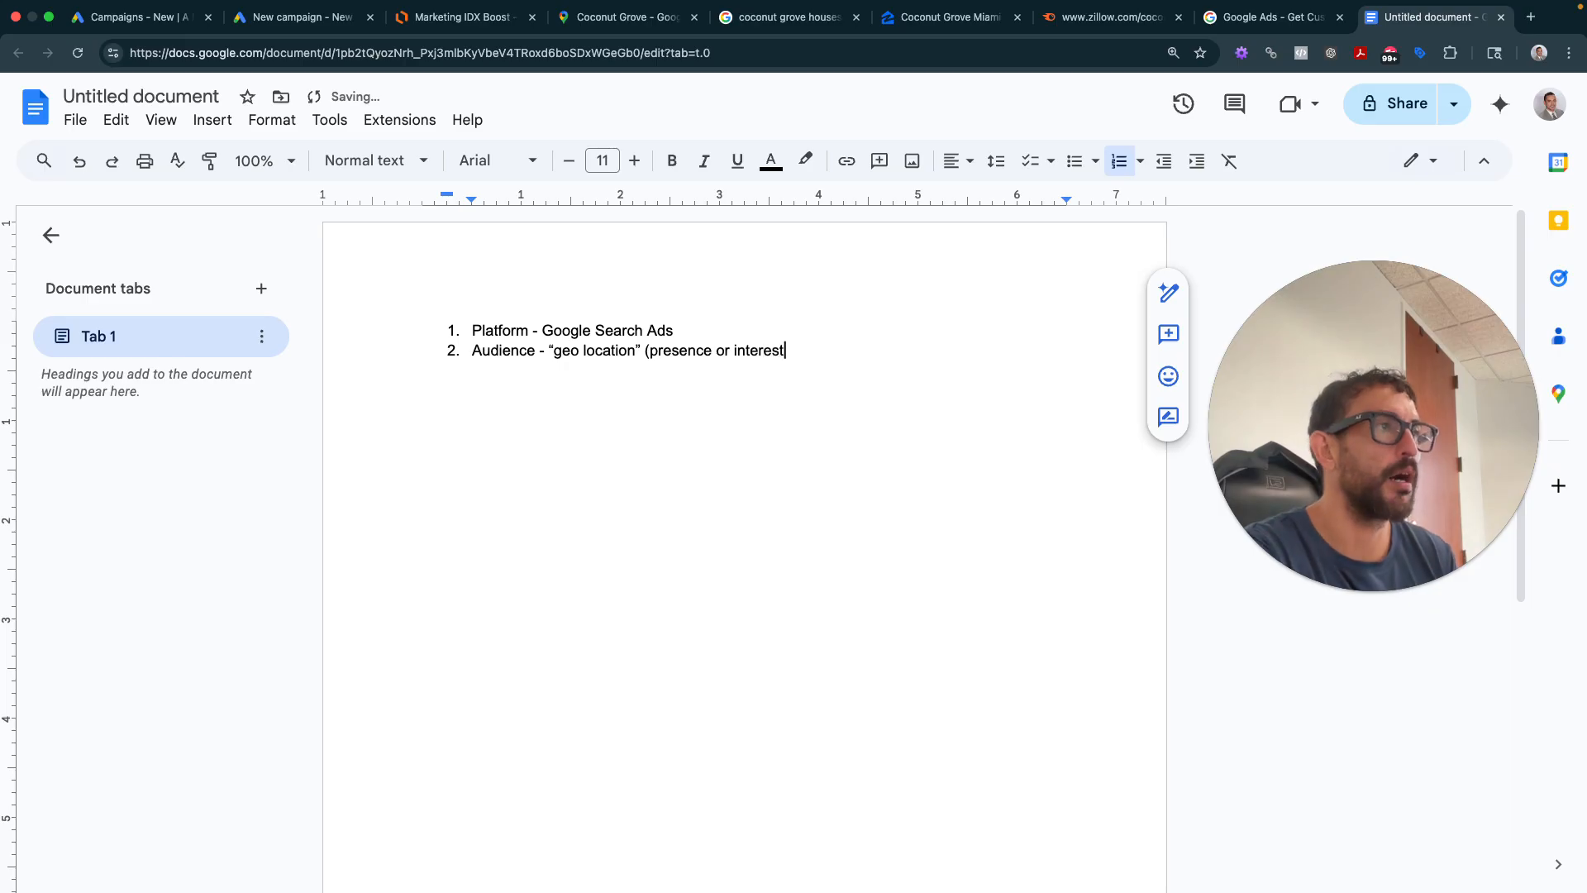
pyautogui.write(')')
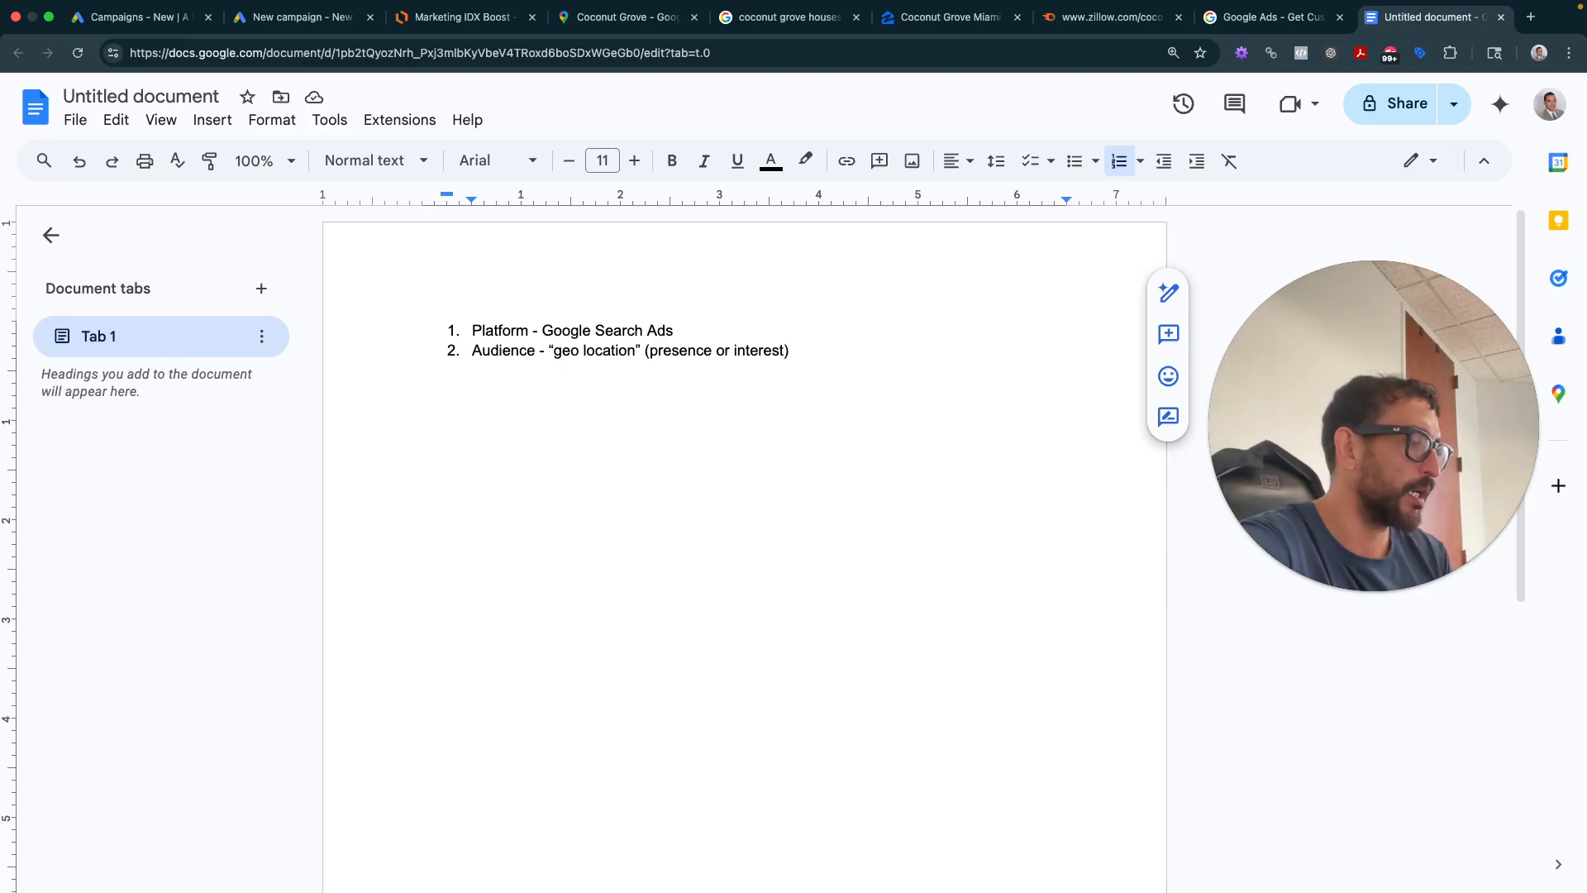
pyautogui.write('+ key')
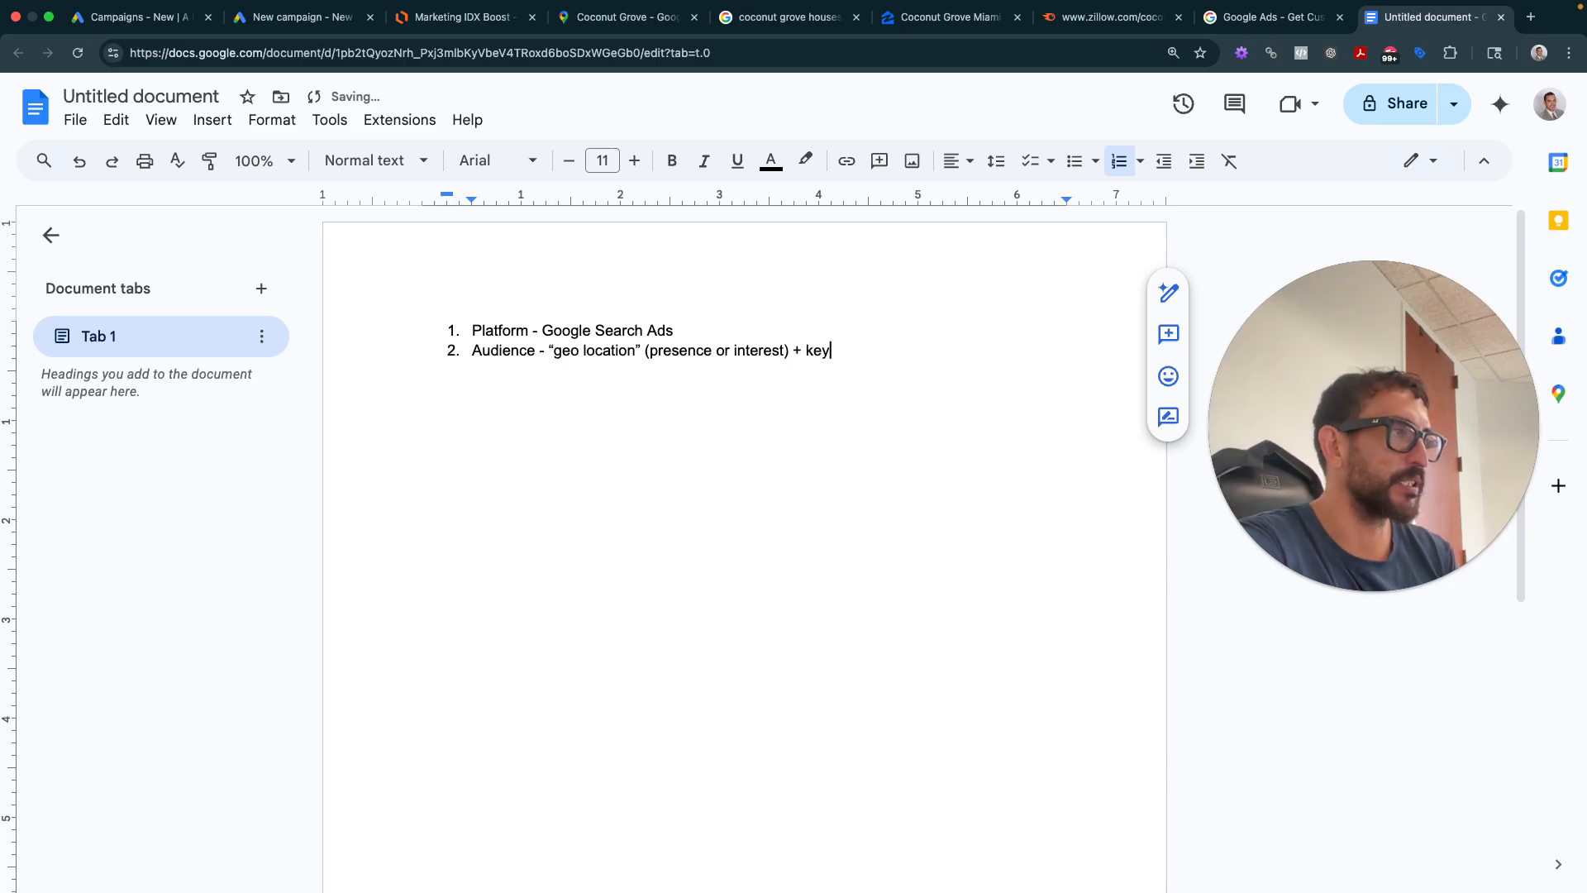
pyautogui.write('word selection')
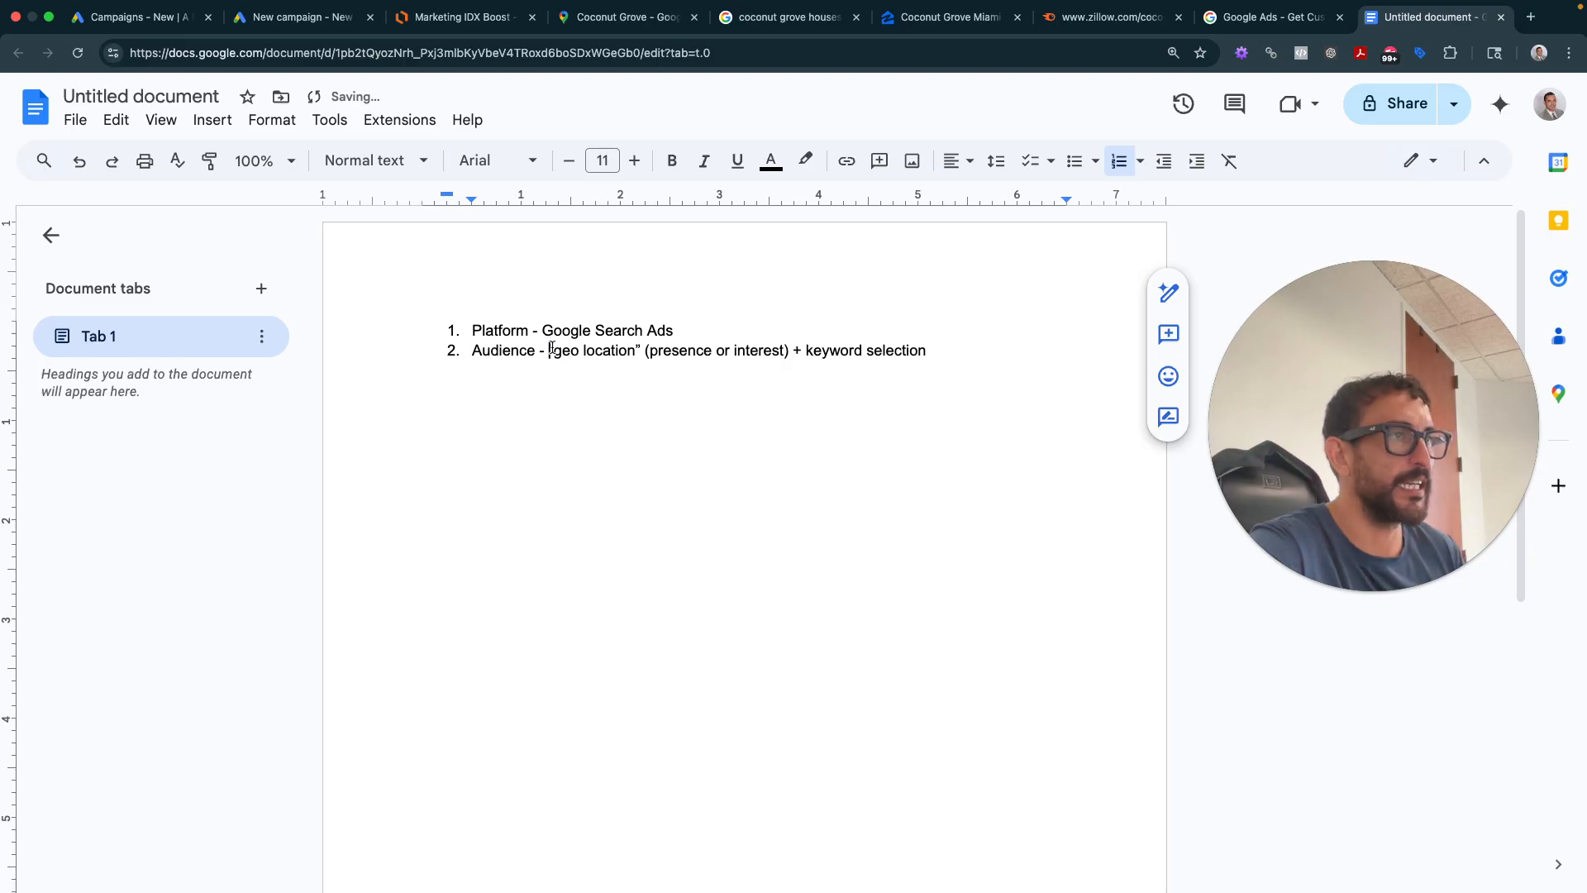
# - Select 'geo location', 'presence or interest' and 'keyword selection' in item 2 in turn
pyautogui.moveTo(549, 350); pyautogui.dragTo(927, 351)
pyautogui.click(881, 351)
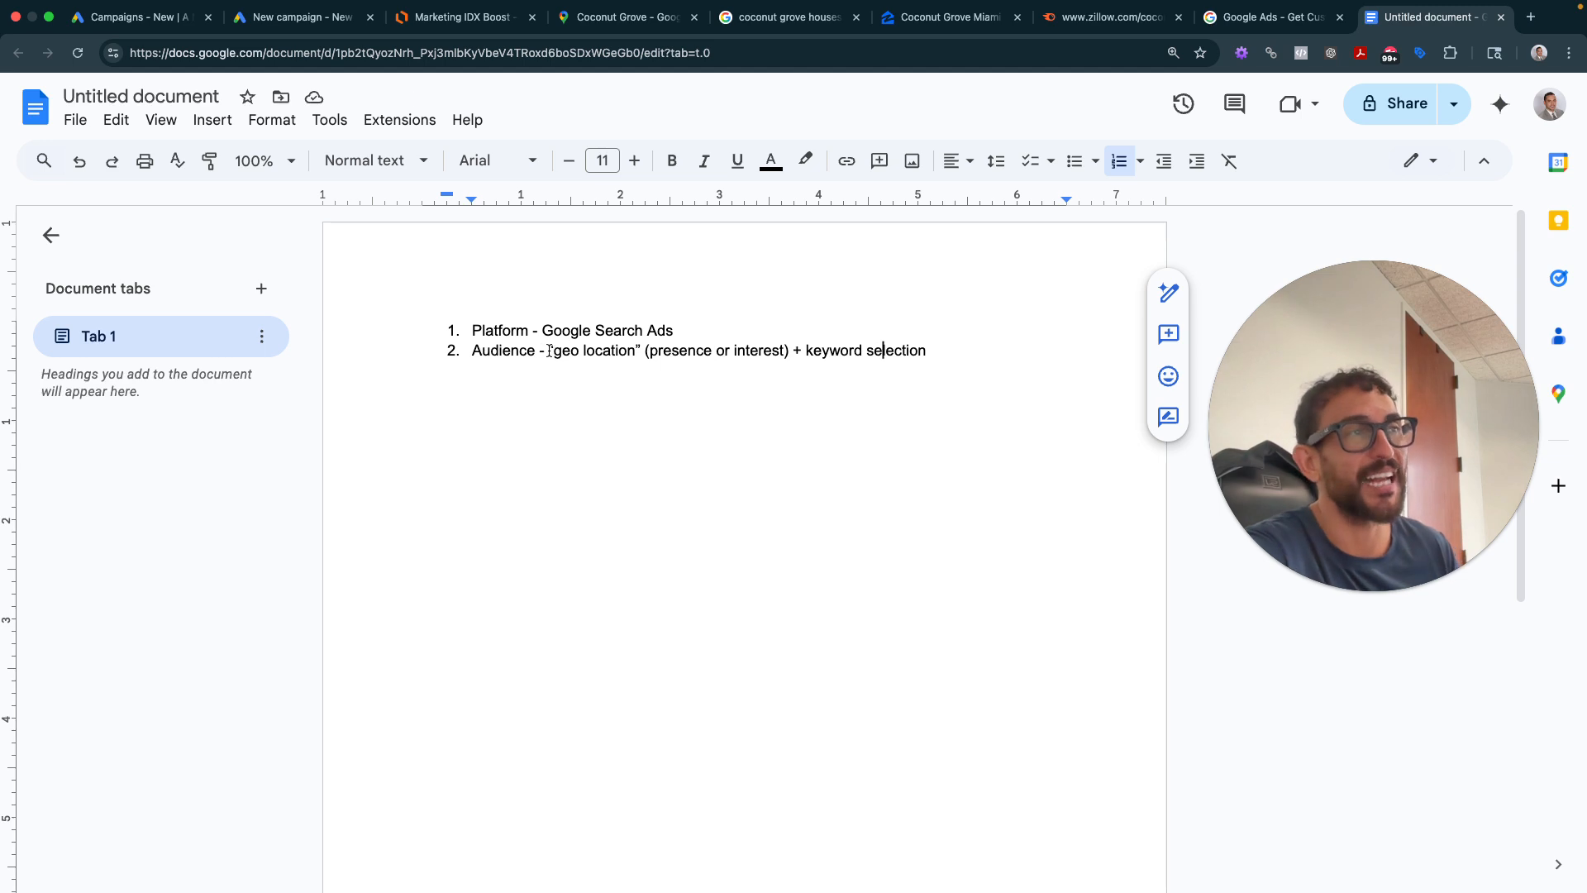
pyautogui.moveTo(651, 351); pyautogui.dragTo(711, 350)
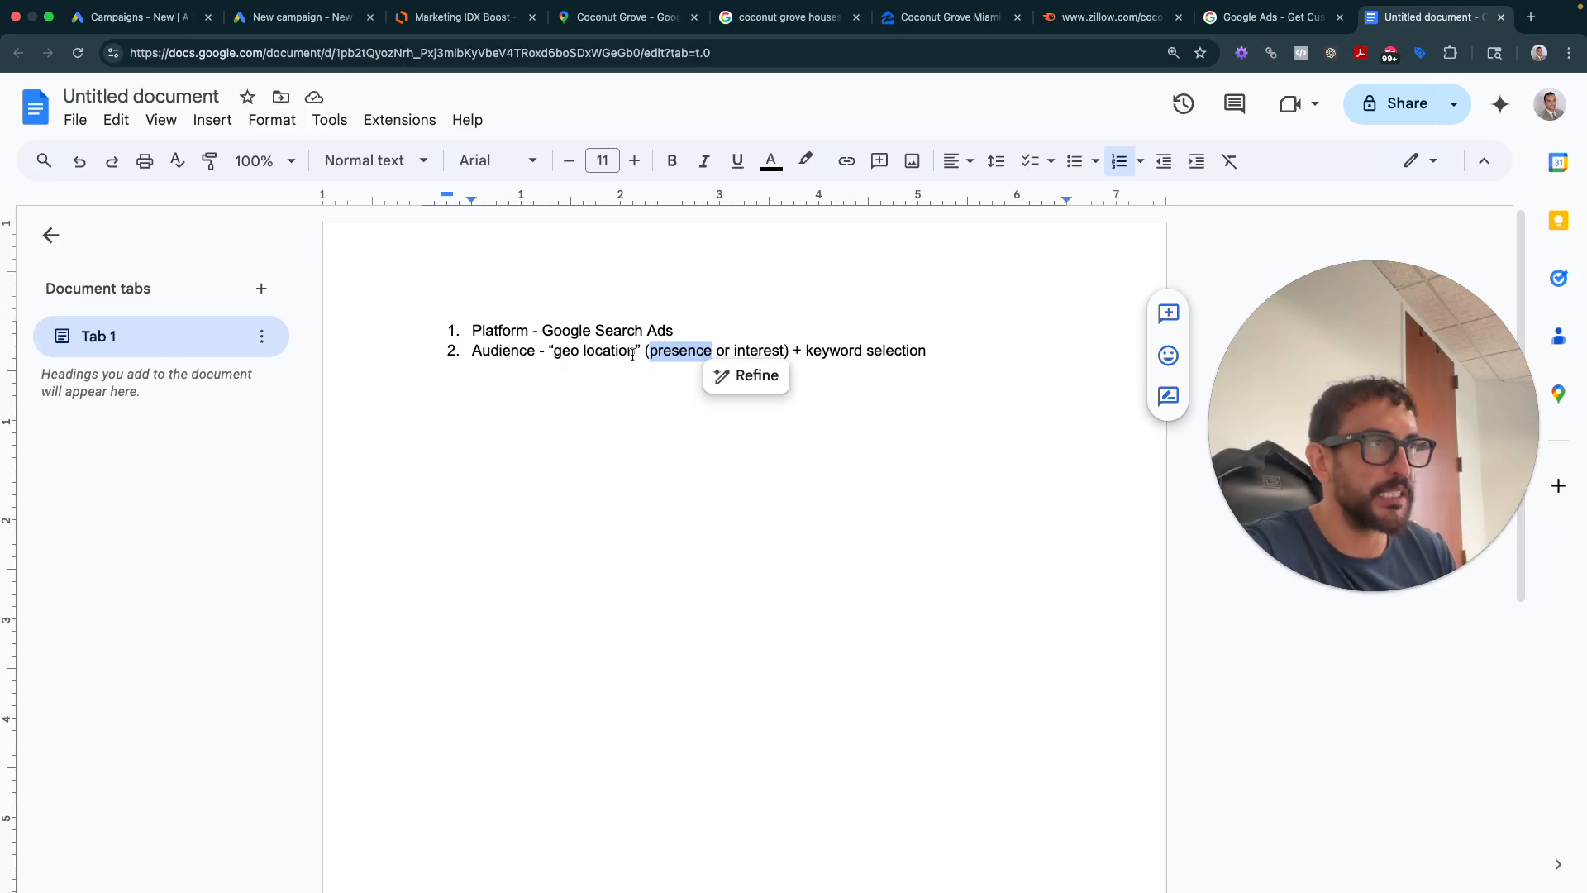
pyautogui.moveTo(635, 351); pyautogui.dragTo(562, 351)
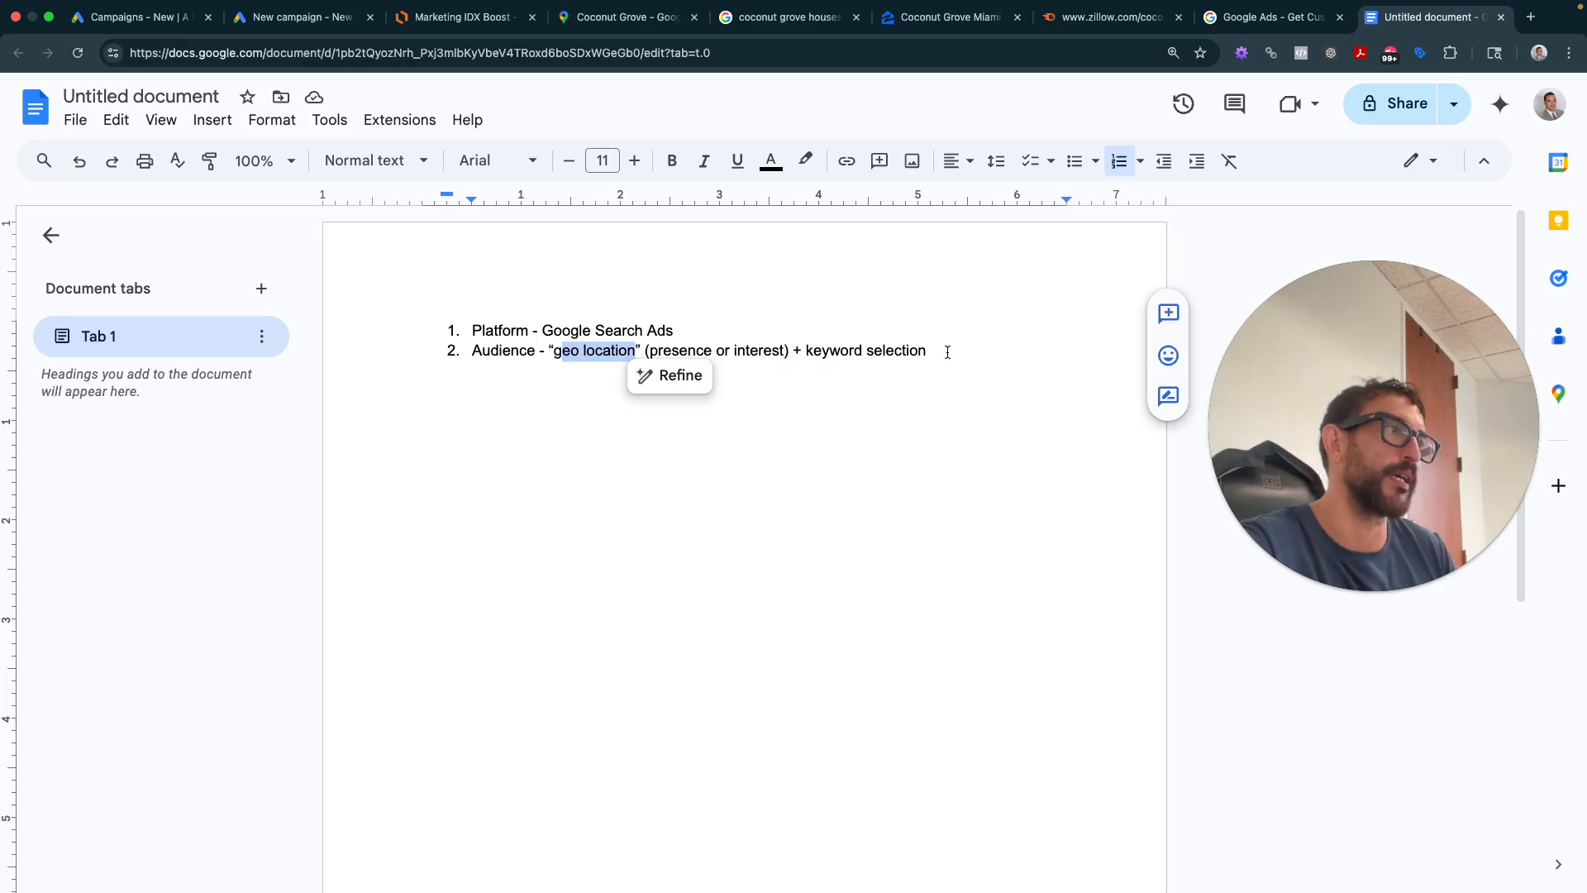
pyautogui.click(582, 349)
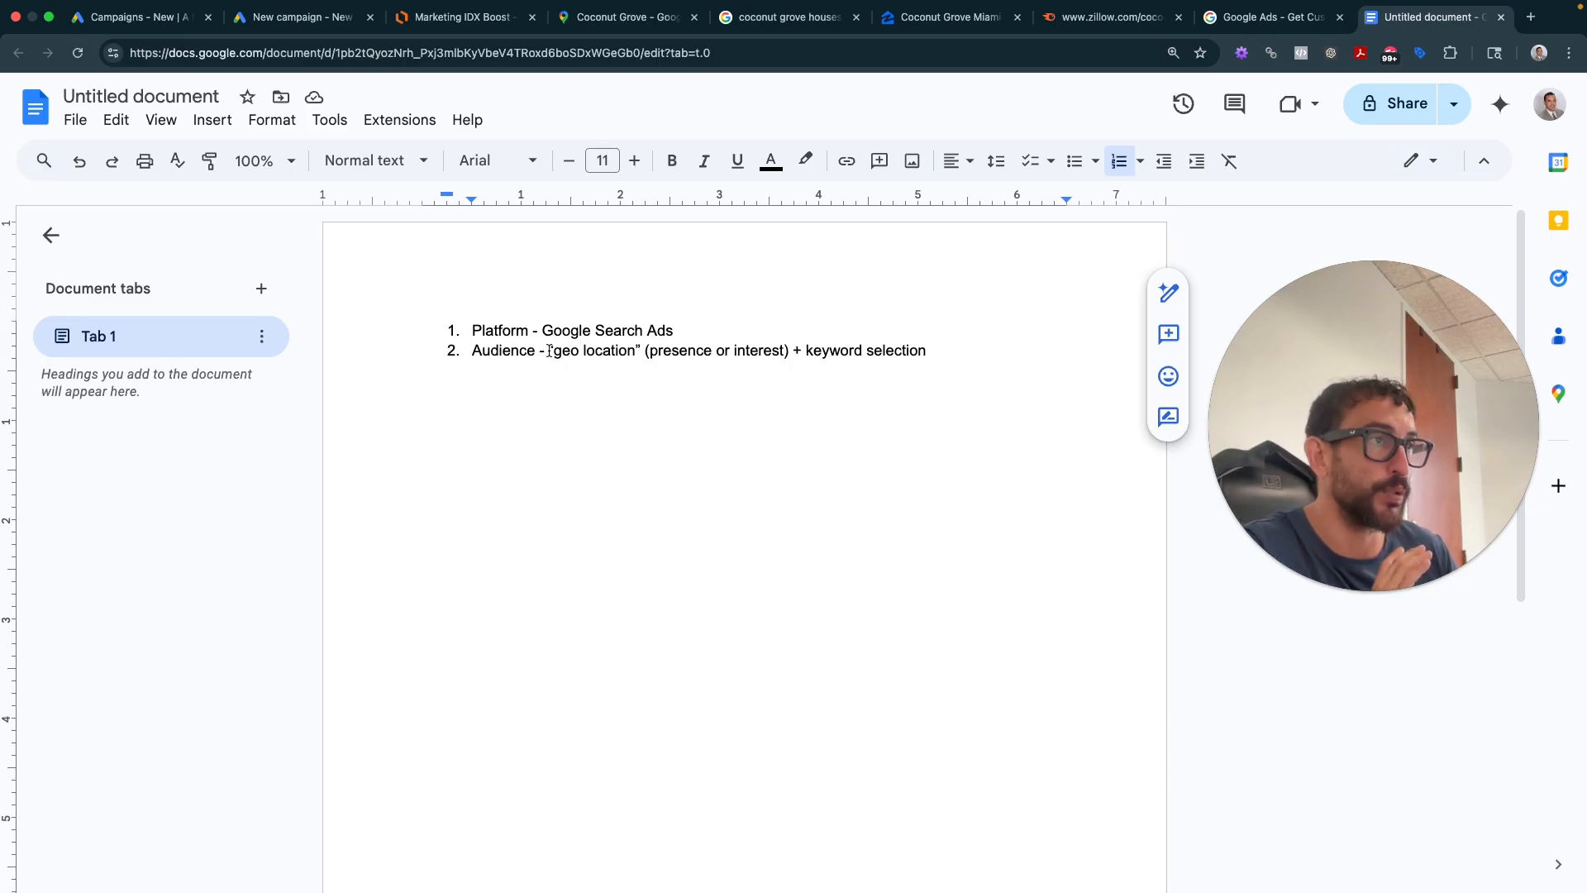
pyautogui.moveTo(646, 351); pyautogui.dragTo(764, 354)
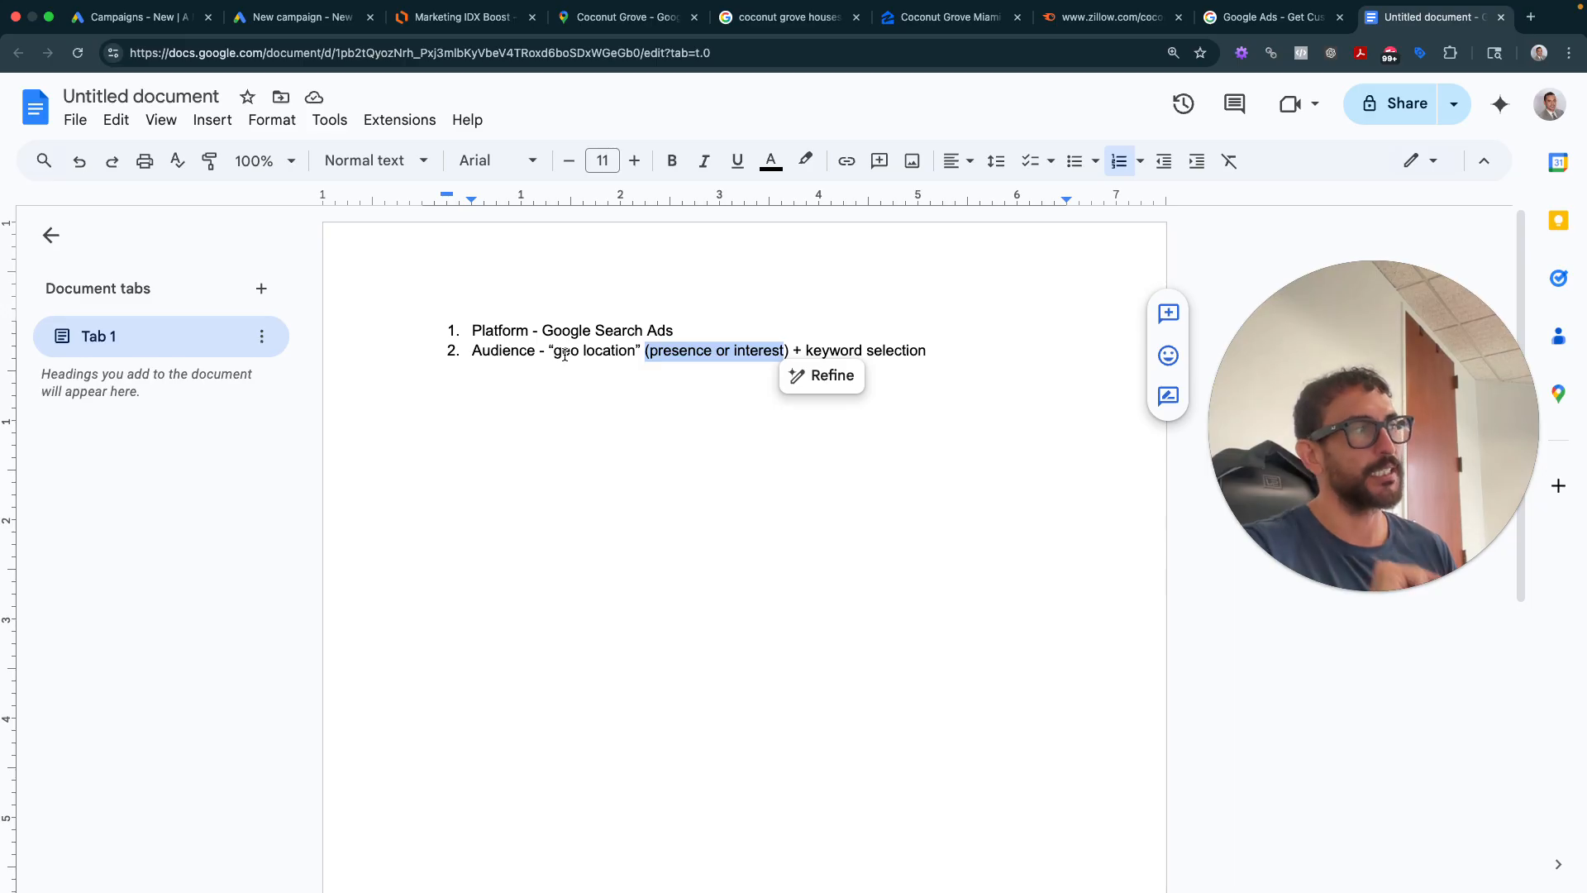
pyautogui.click(794, 351)
pyautogui.moveTo(807, 350); pyautogui.dragTo(938, 350)
pyautogui.click(940, 353)
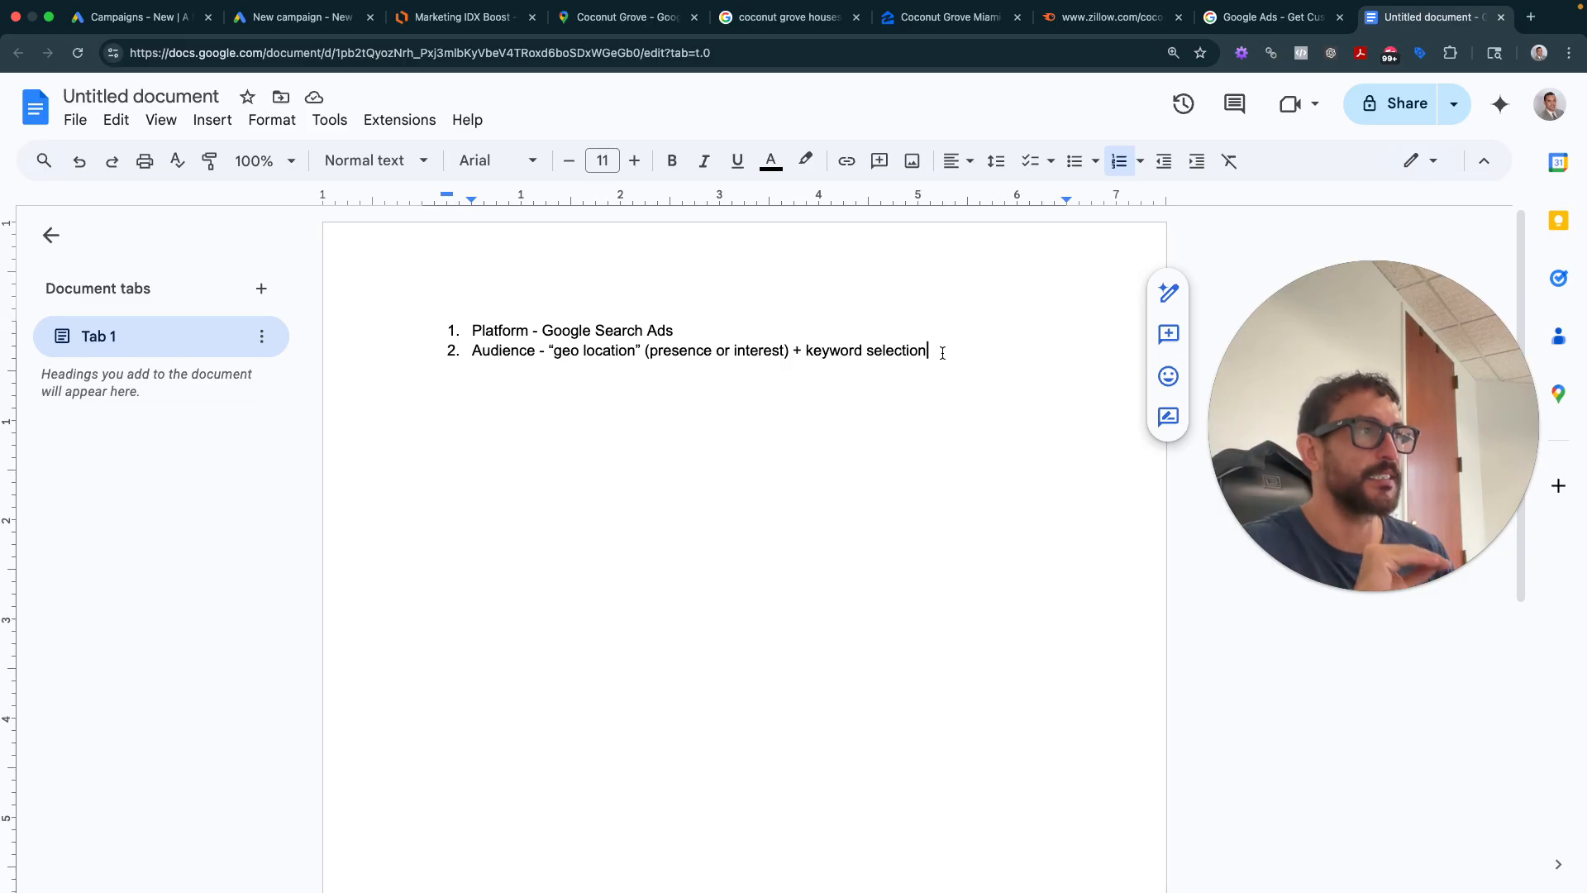
# - Add numbered item 3 reading 'Budget -'
pyautogui.press('Return')
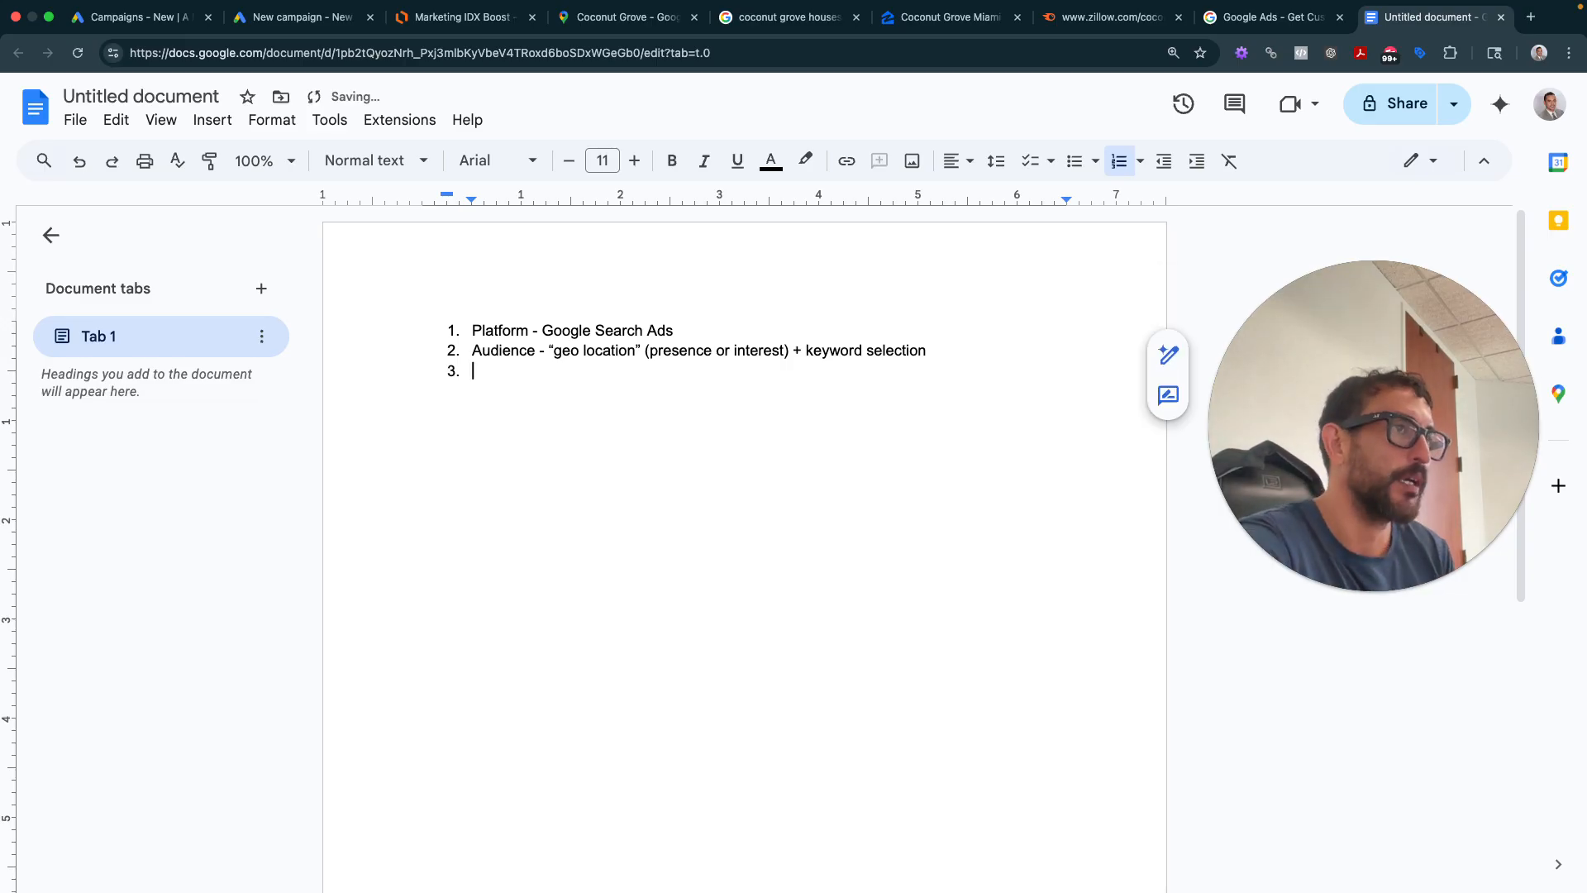
pyautogui.write('Budget -')
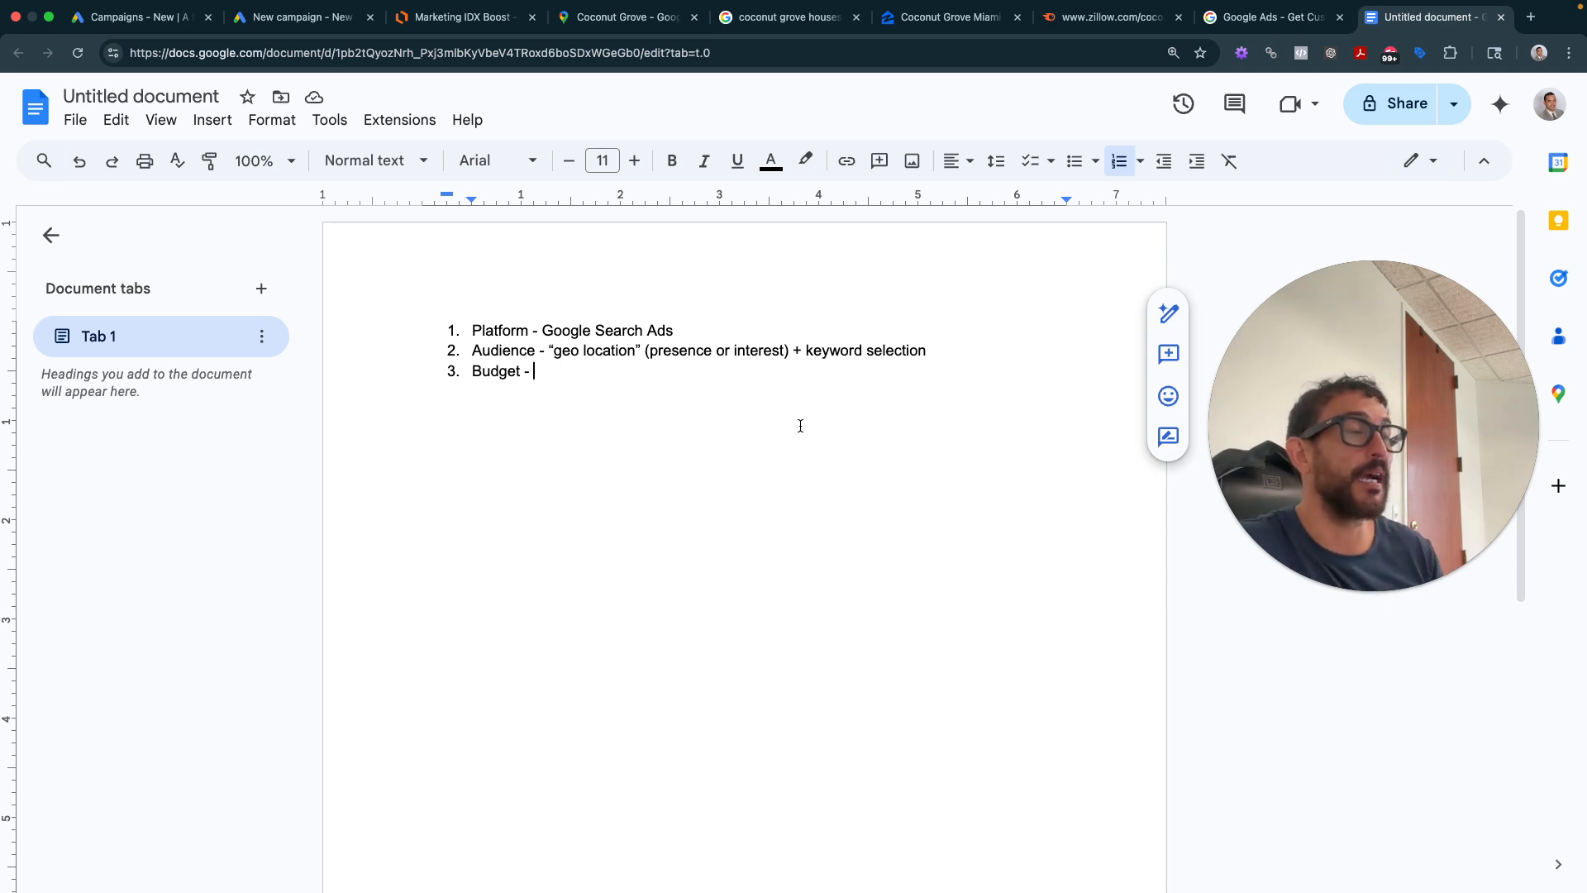
# - Open the Coconut Grove Lifestyle homes-for-sale page in a new tab
pyautogui.click(1530, 36)
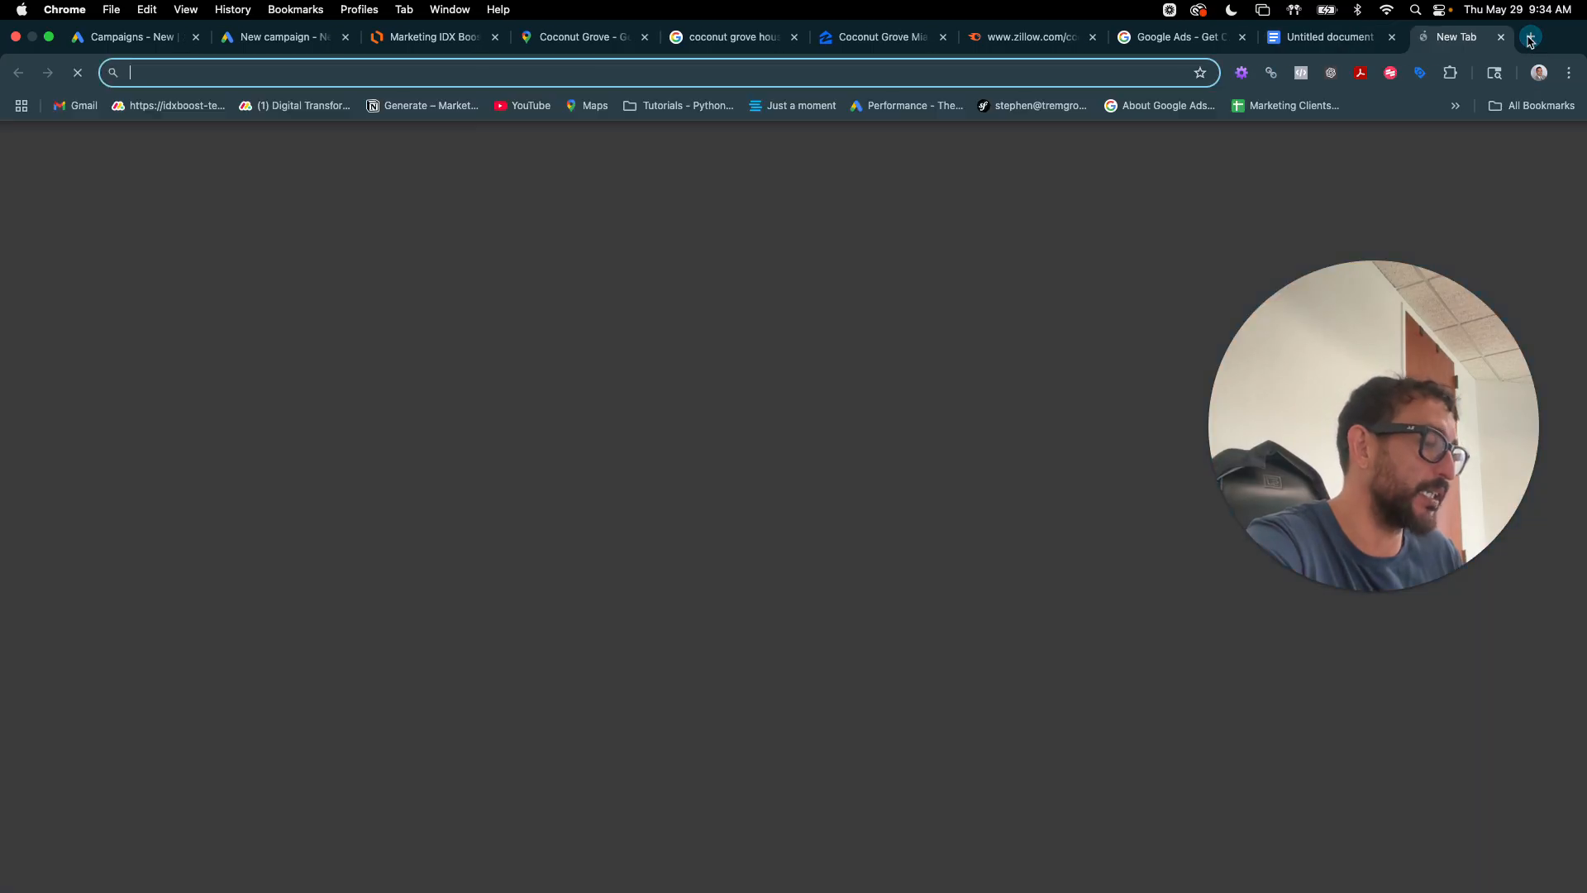
pyautogui.write('coconutgrovelifestyle.com/homes-for-sale/')
pyautogui.press('Return')
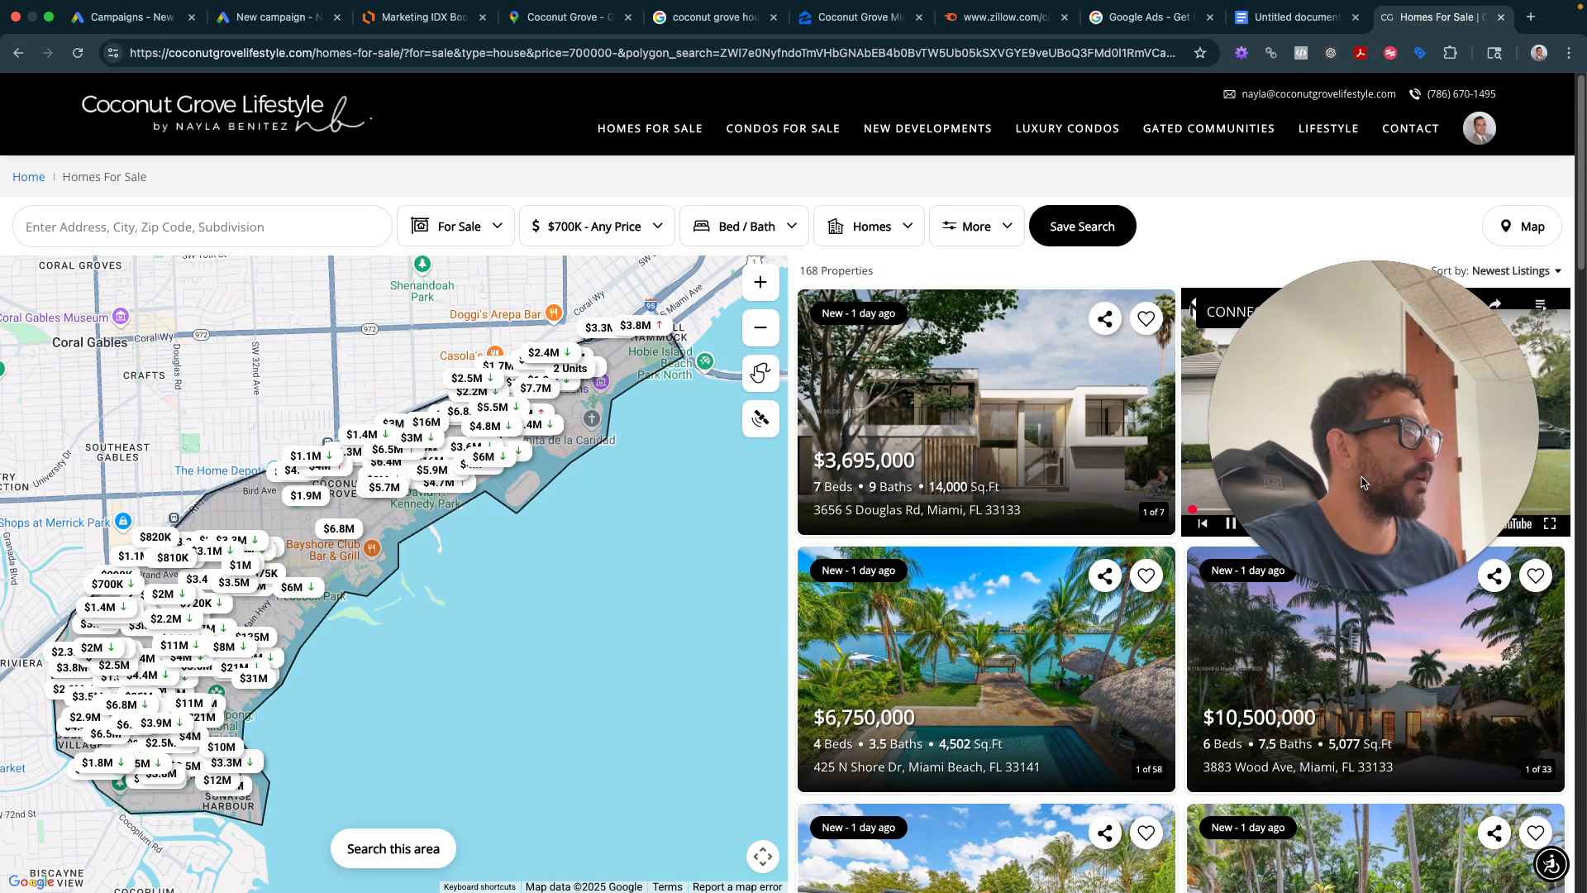
pyautogui.moveTo(1363, 483); pyautogui.dragTo(1357, 789)
pyautogui.moveTo(1402, 682); pyautogui.dragTo(1403, 467)
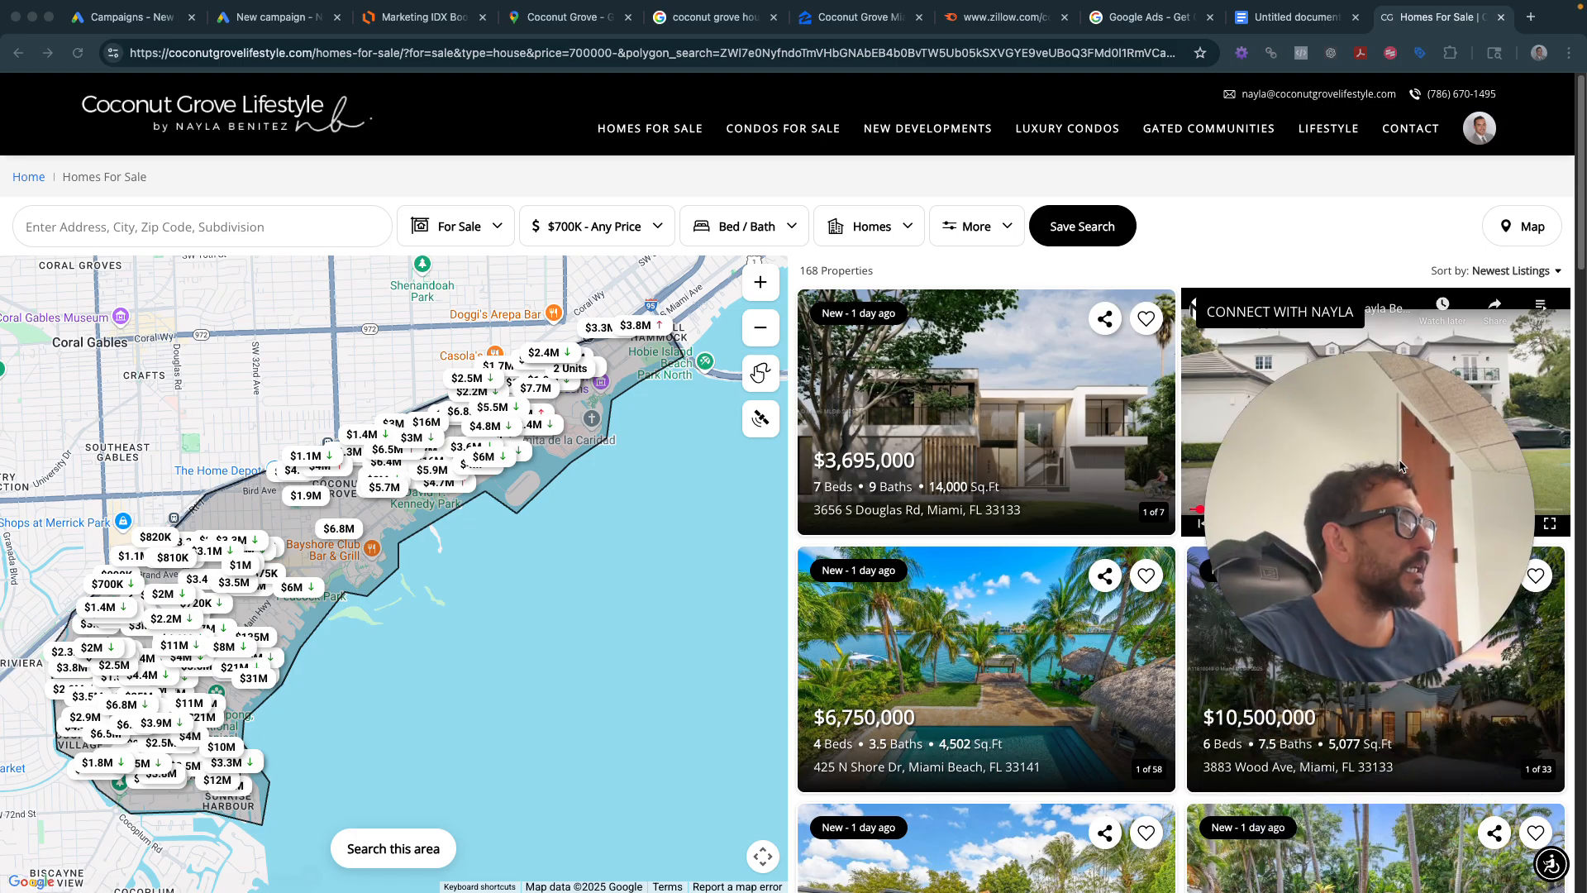
# - Load brickelly.com/condos-for-sale/ in another tab, then return to the Coconut Grove listings
pyautogui.click(1530, 15)
pyautogui.write('bric')
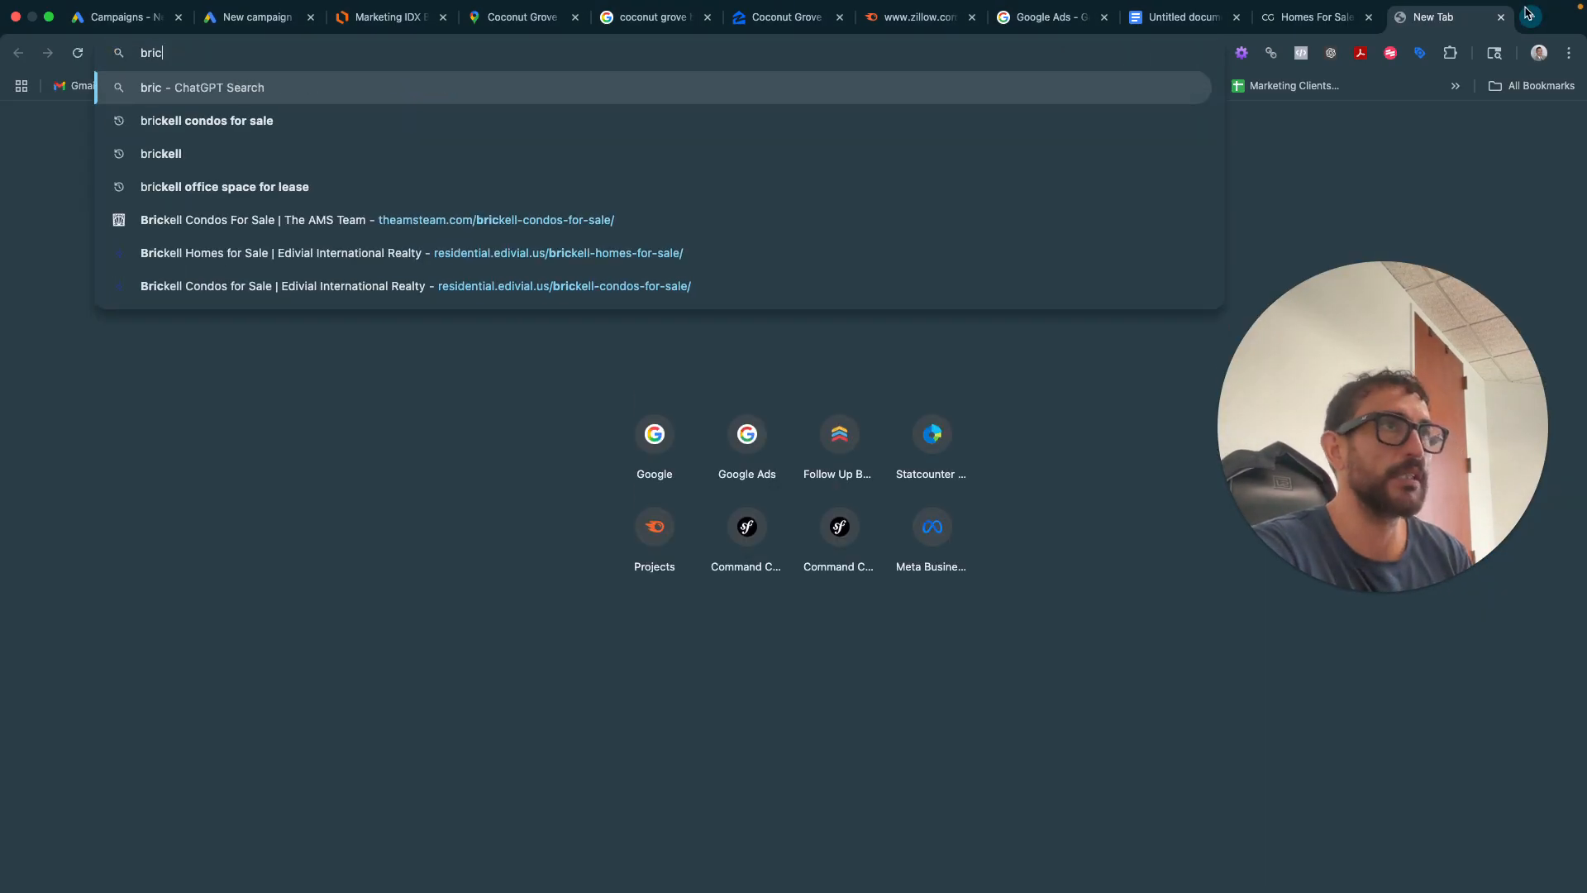
pyautogui.write('kelly.com/')
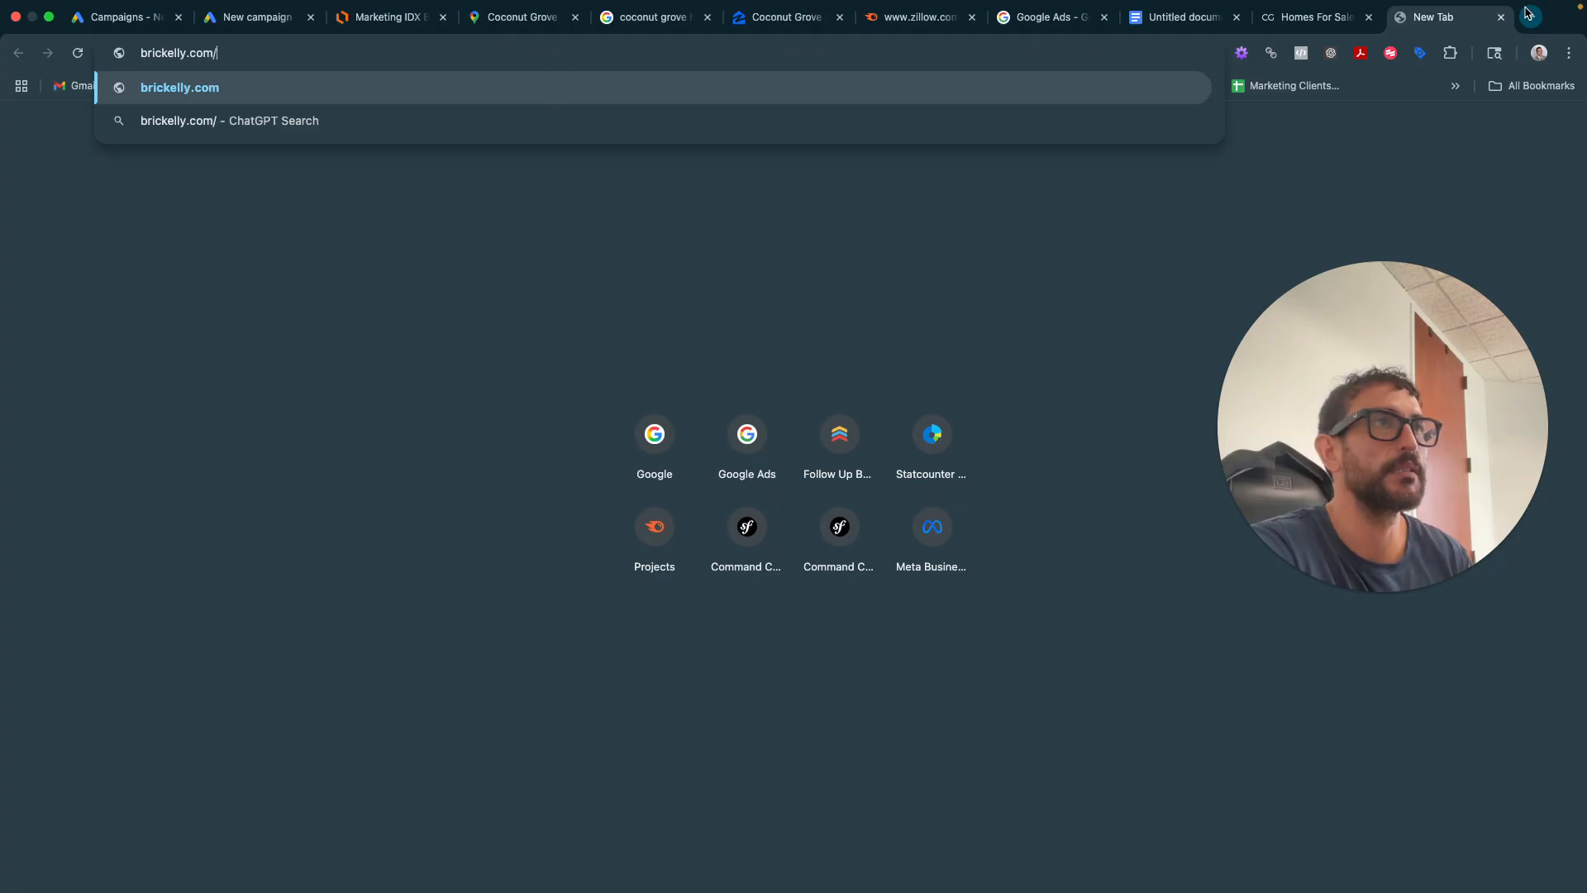
pyautogui.write('condos-for-')
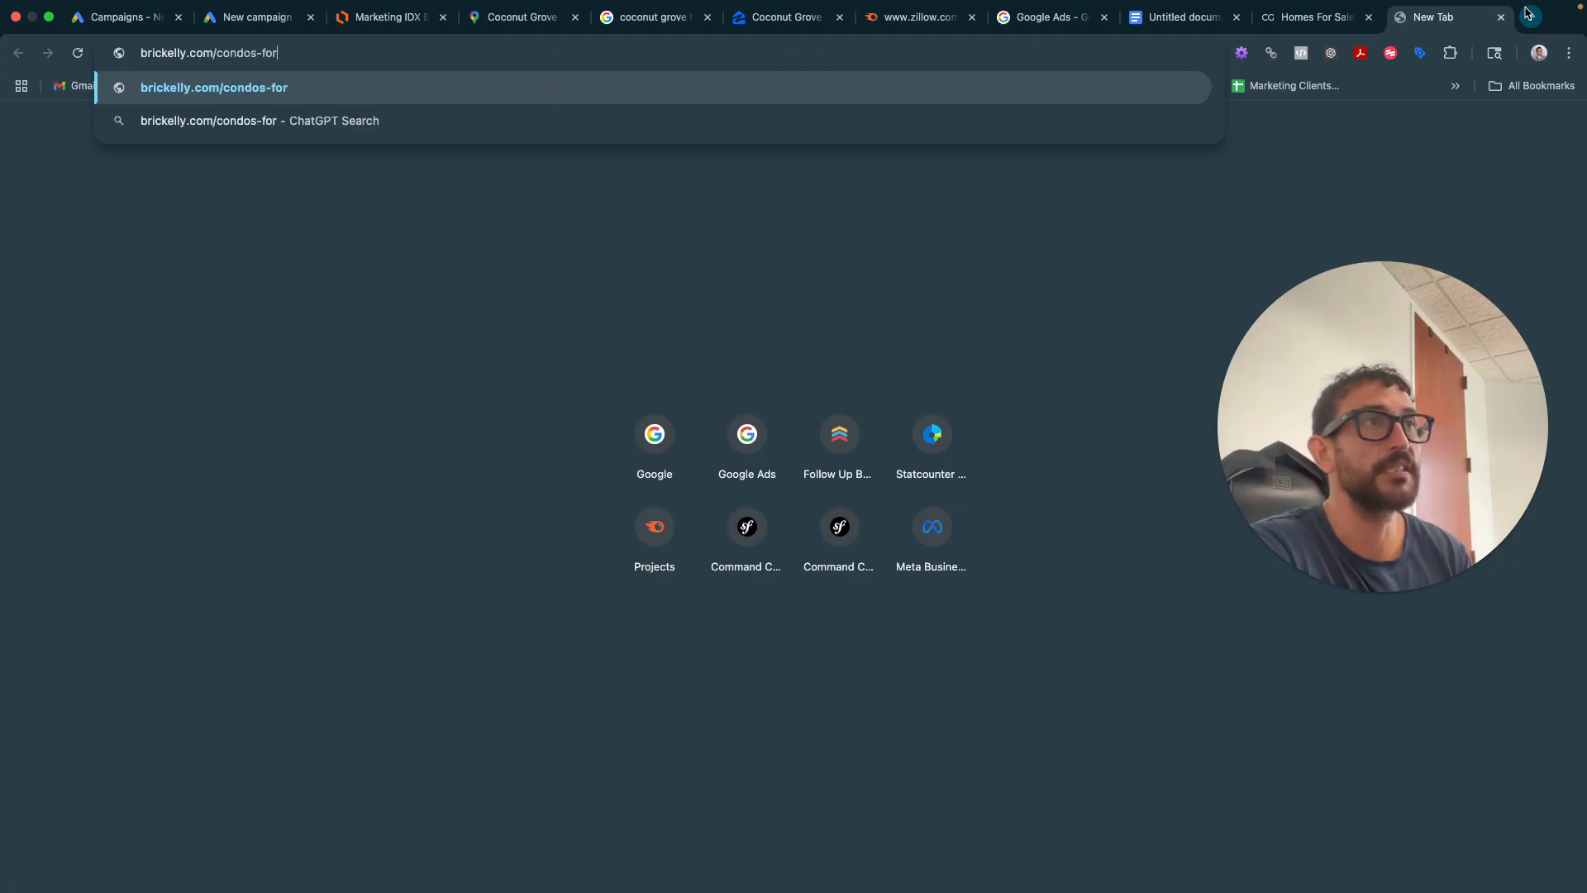
pyautogui.write('sale/')
pyautogui.press('Return')
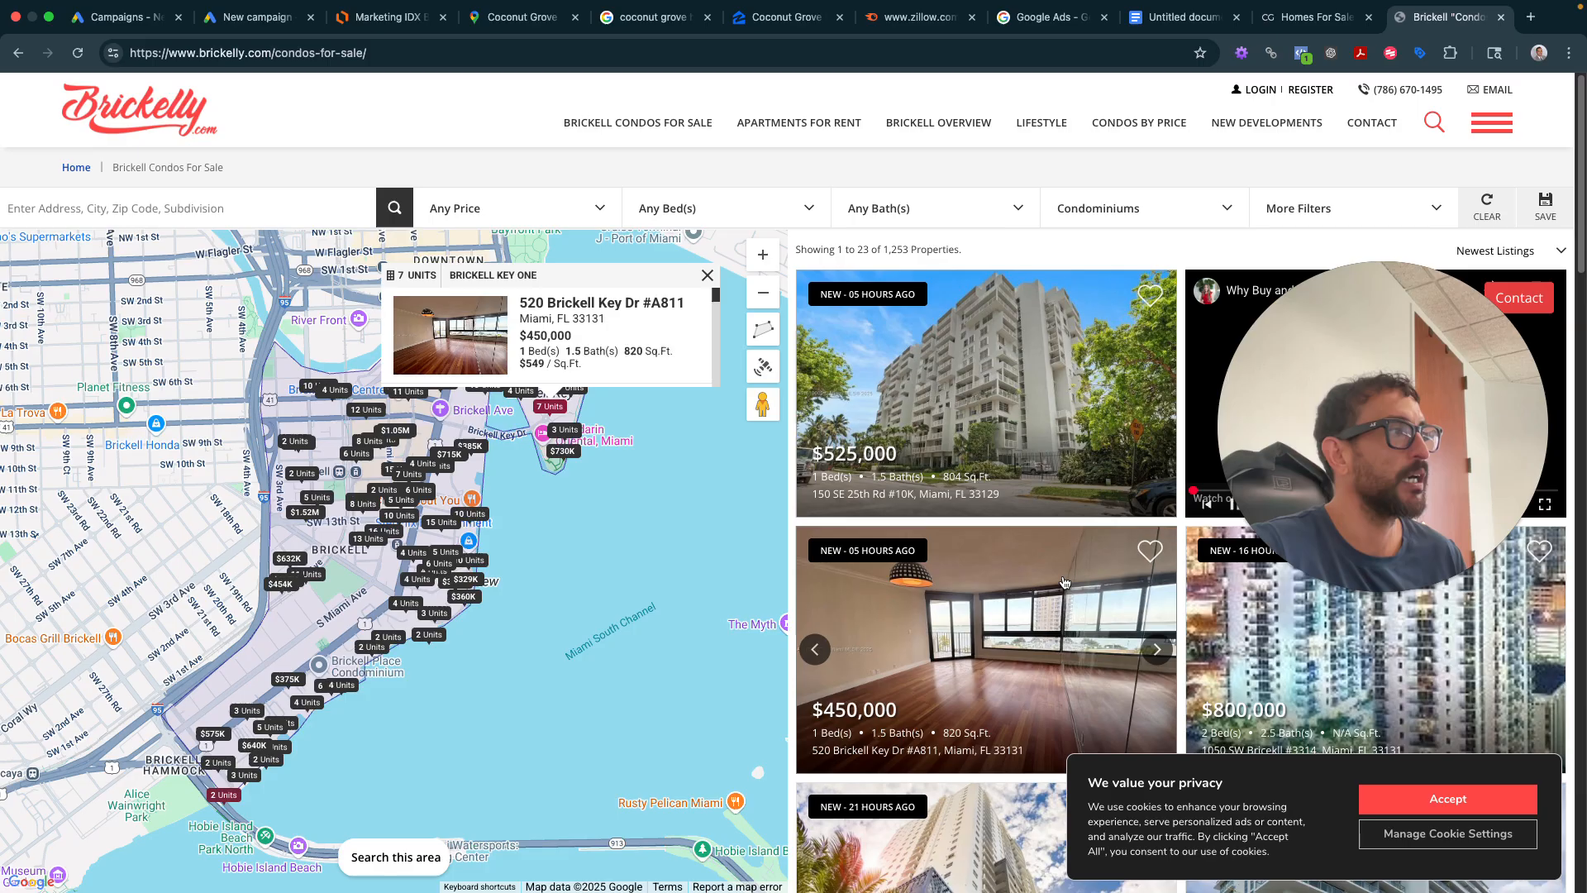
pyautogui.moveTo(1417, 496); pyautogui.dragTo(1436, 771)
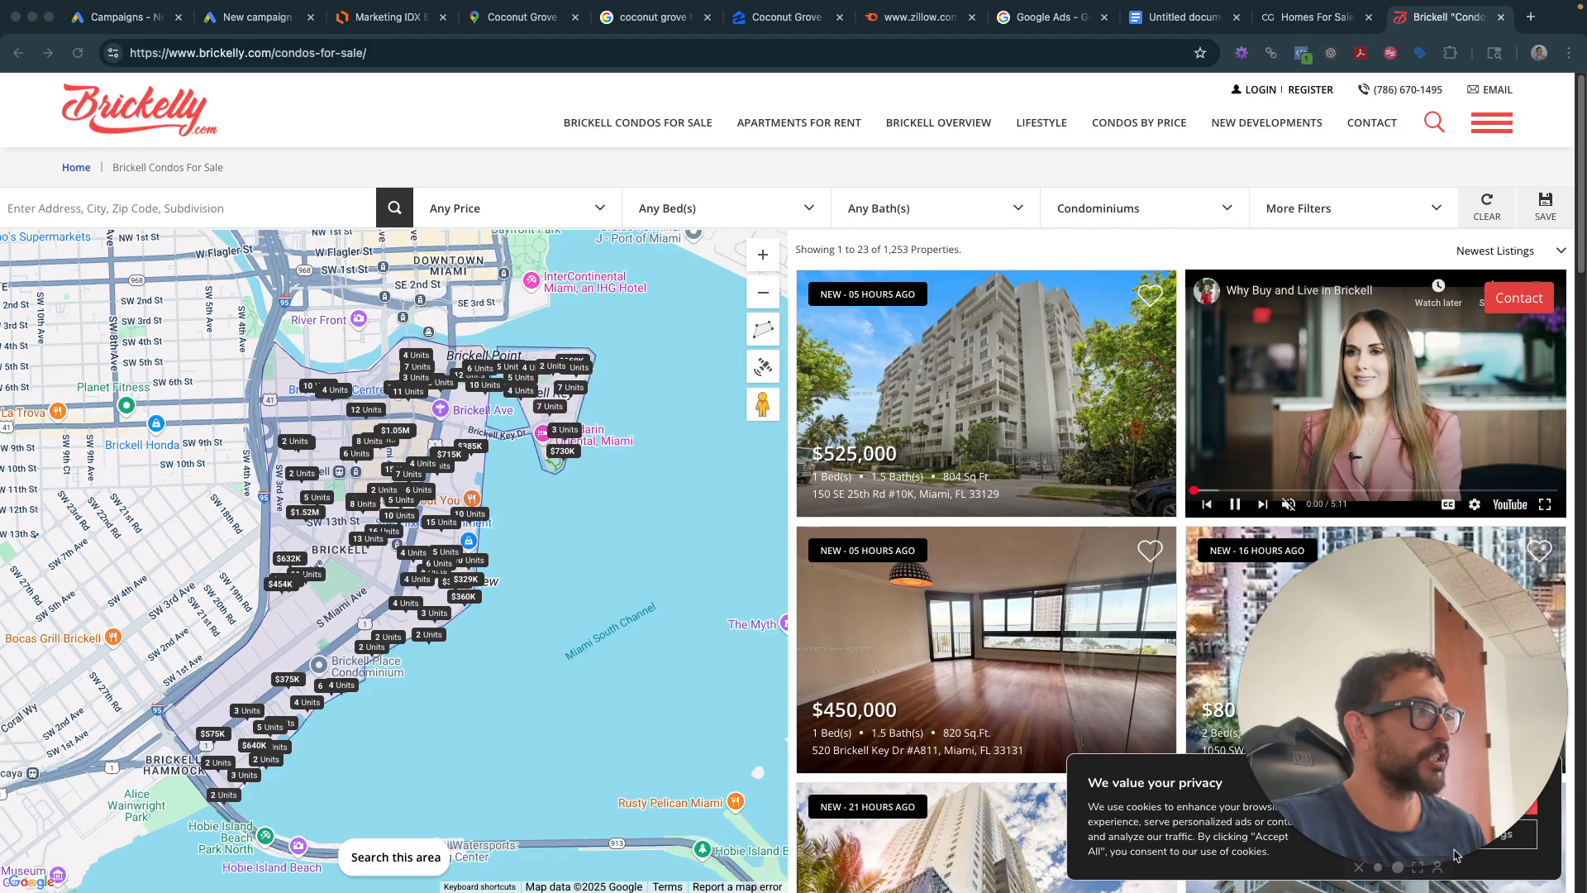
pyautogui.click(1315, 17)
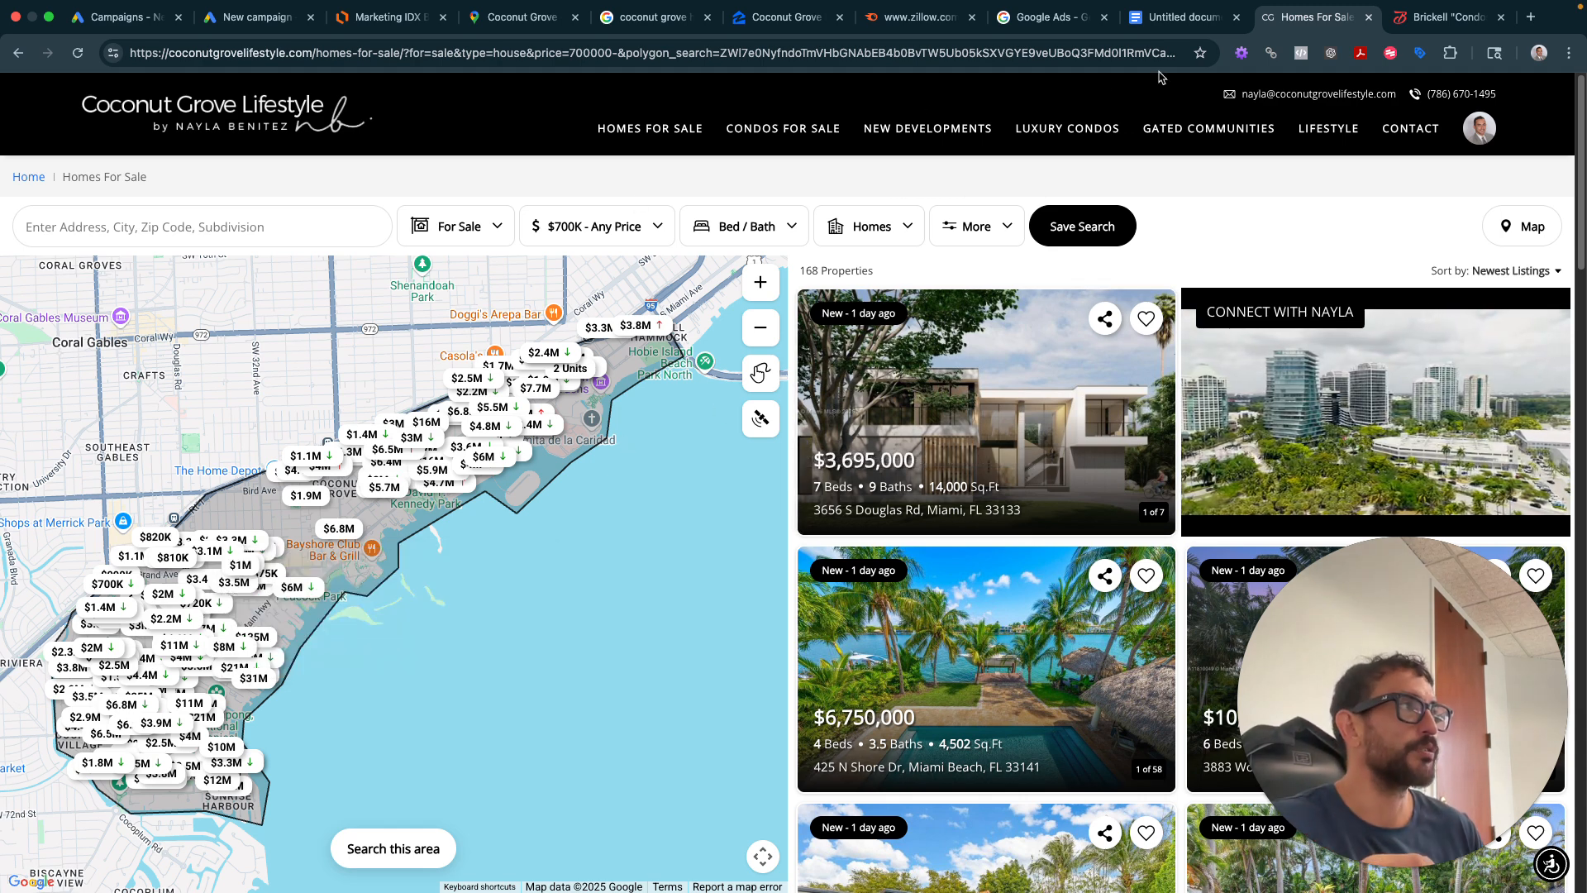
# - Glance at the Brickelly condo listings, then return to Coconut Grove Lifestyle's 168 homes for sale
pyautogui.click(653, 18)
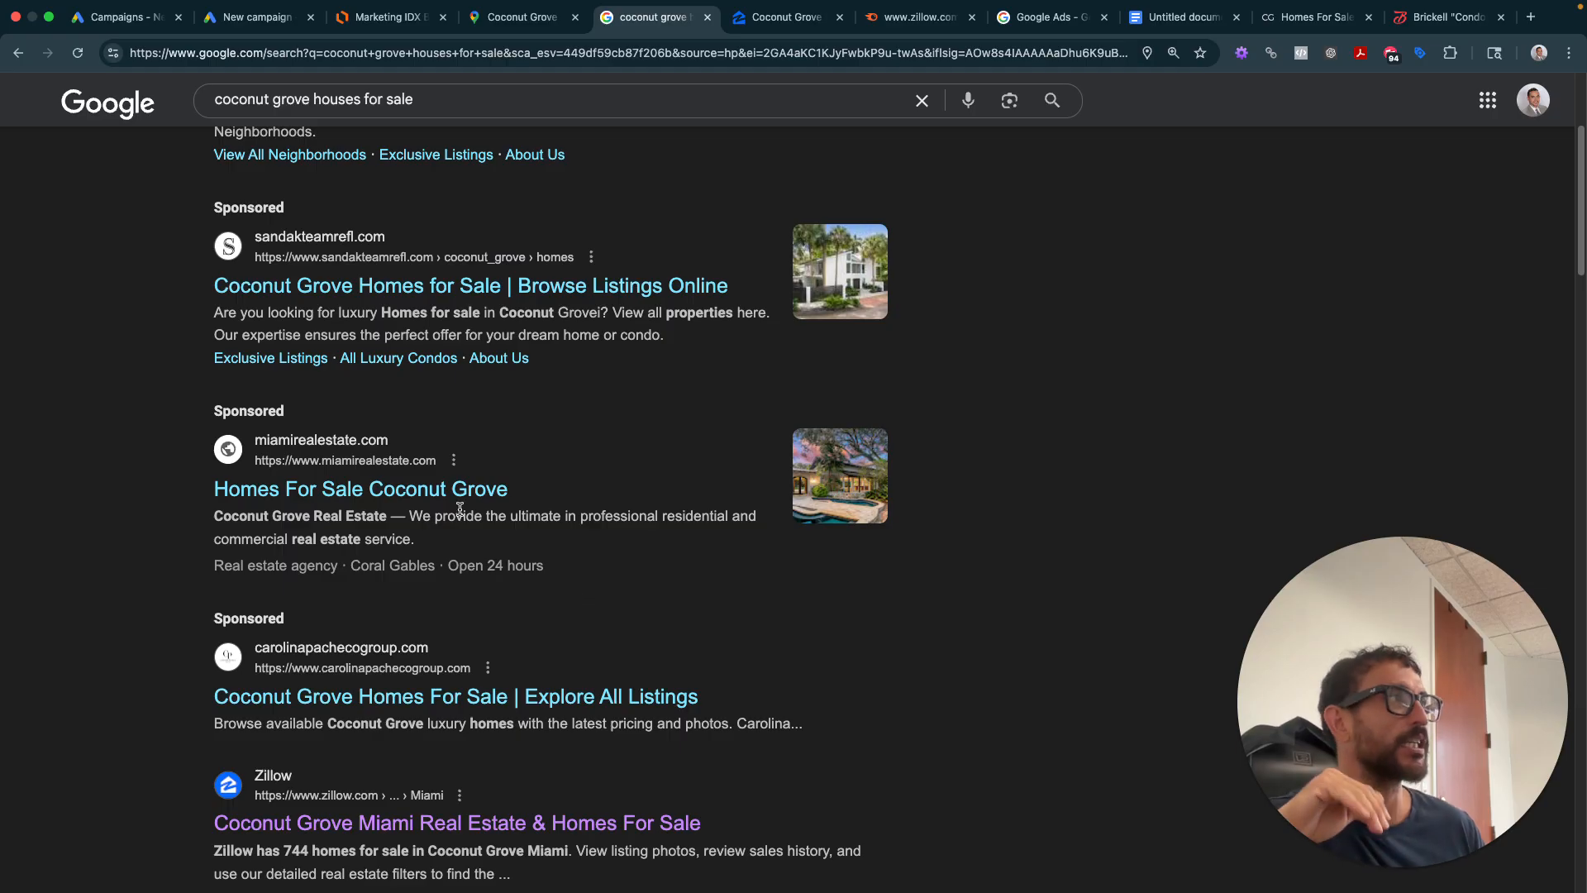
pyautogui.click(1314, 16)
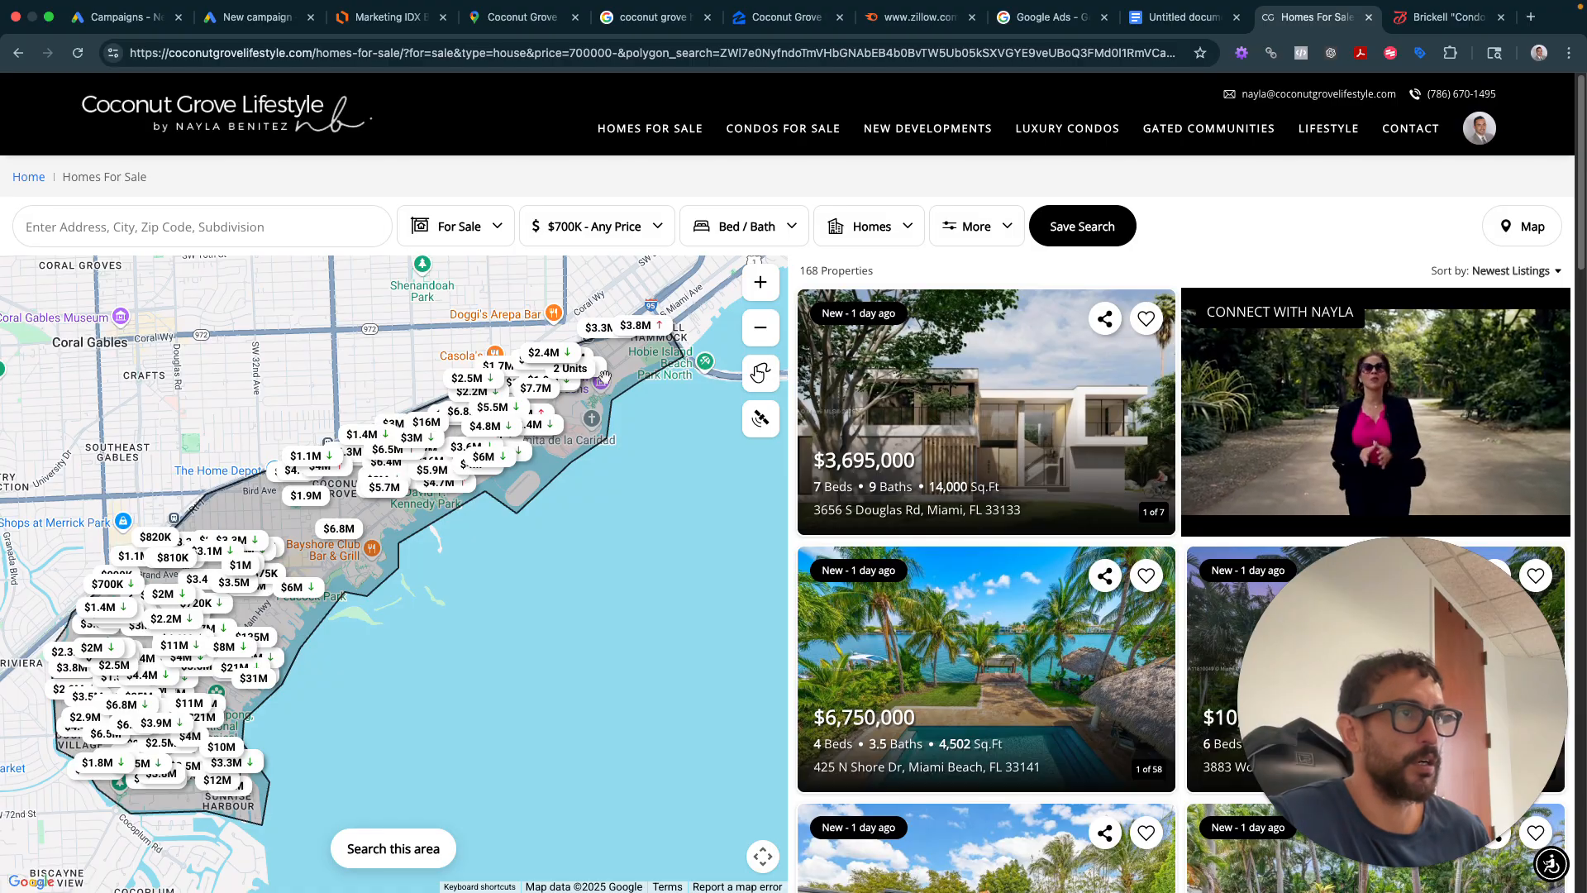
pyautogui.click(1448, 16)
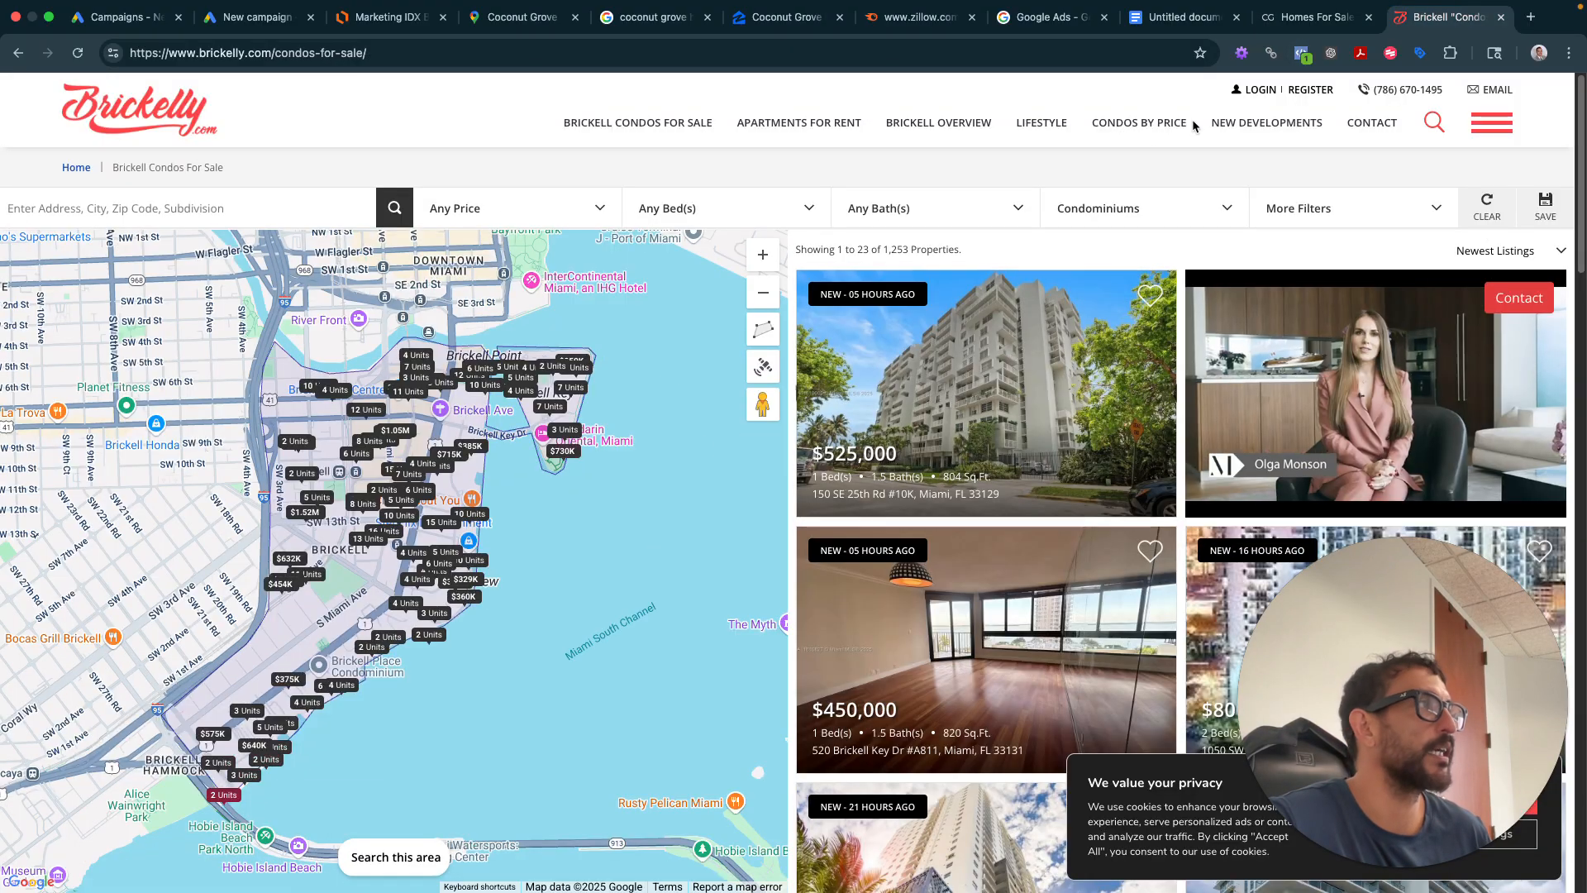
pyautogui.click(1314, 16)
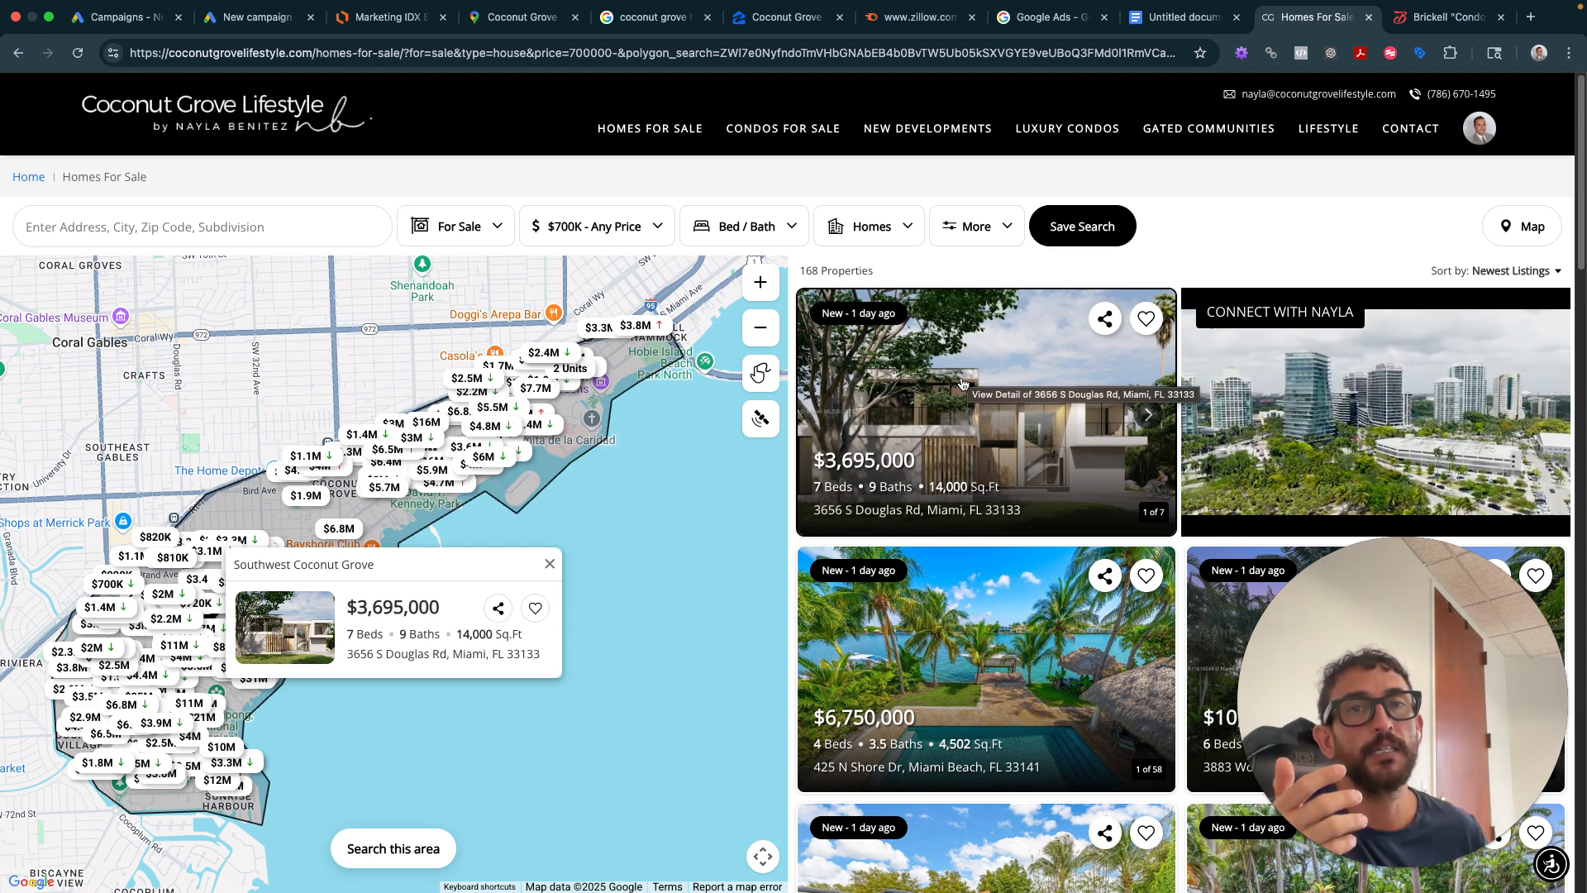
# - Complete item 3 as 'Budget - $33 a day - $1000 a month - 30 to 50 leads'
pyautogui.click(1178, 24)
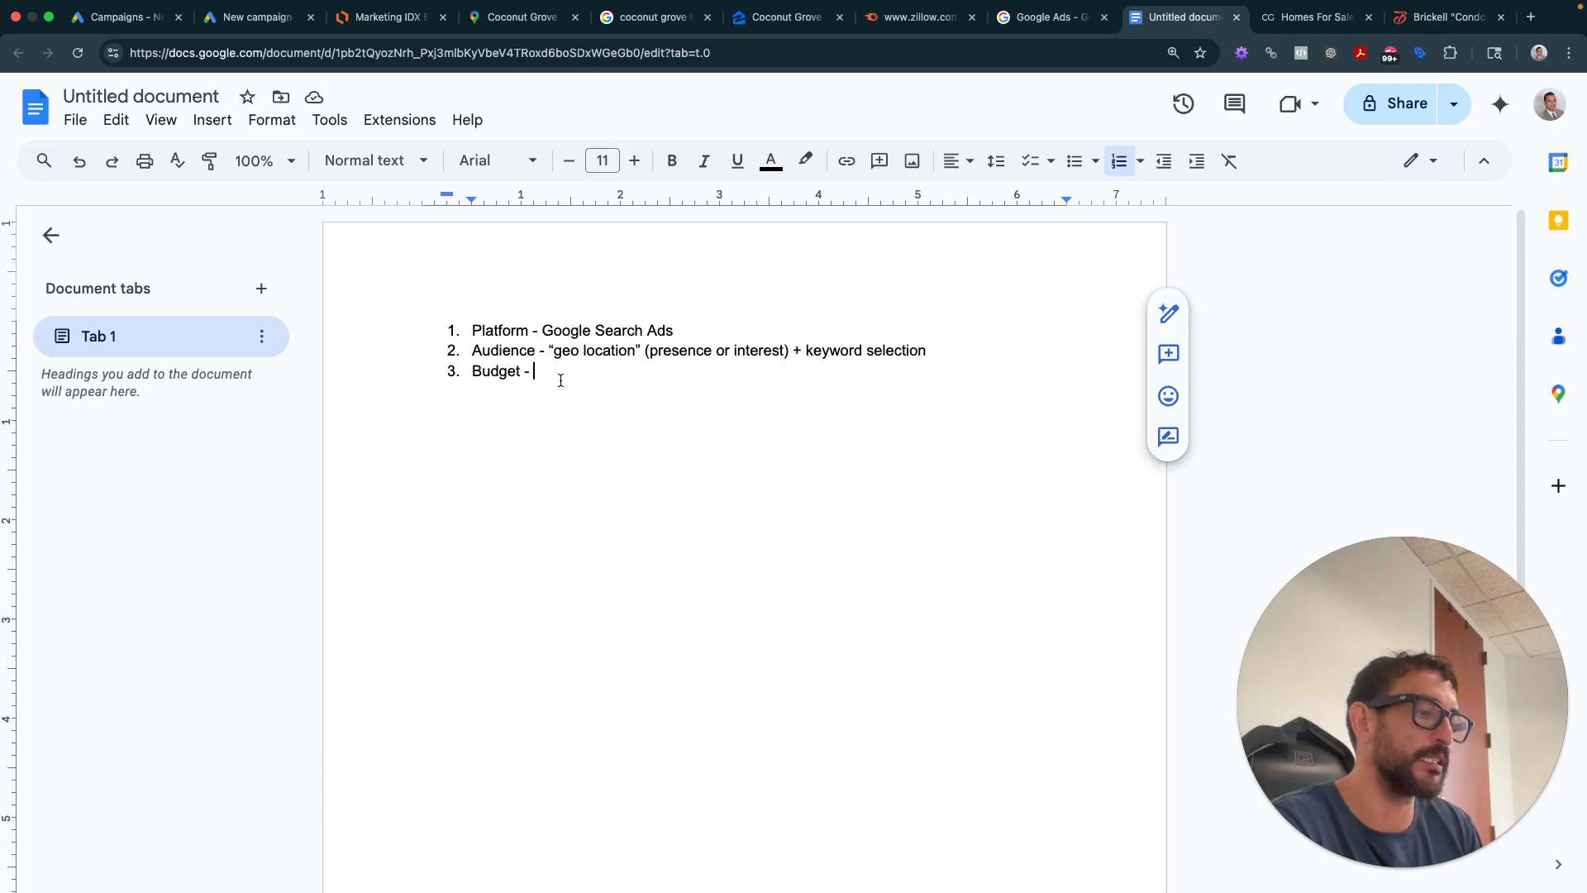
pyautogui.write('$33 ')
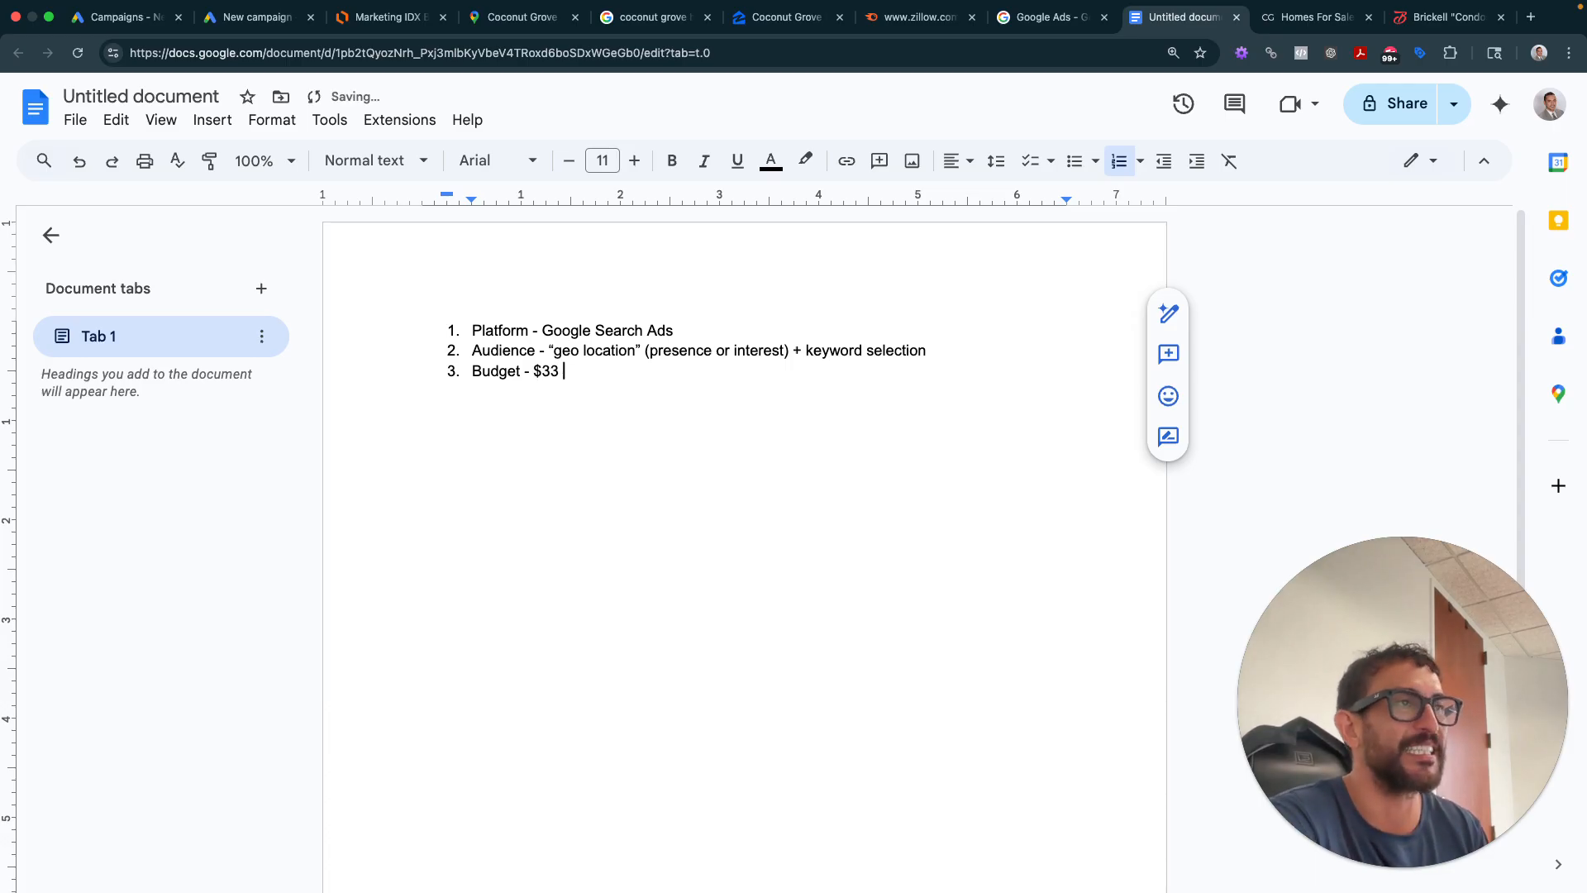
pyautogui.write('a day ')
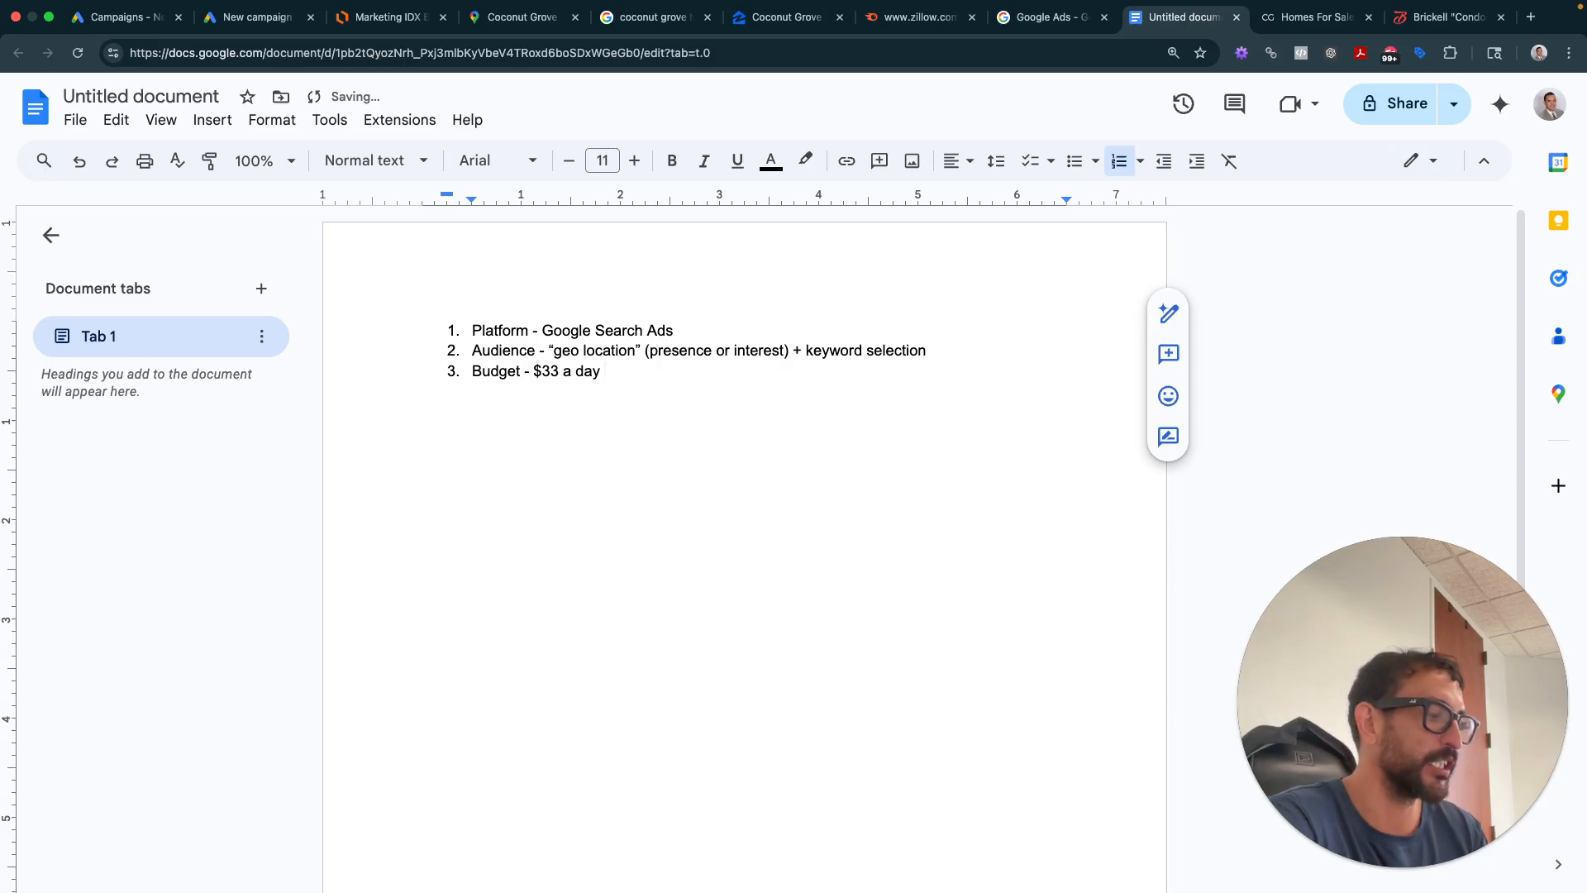
pyautogui.write('- $100')
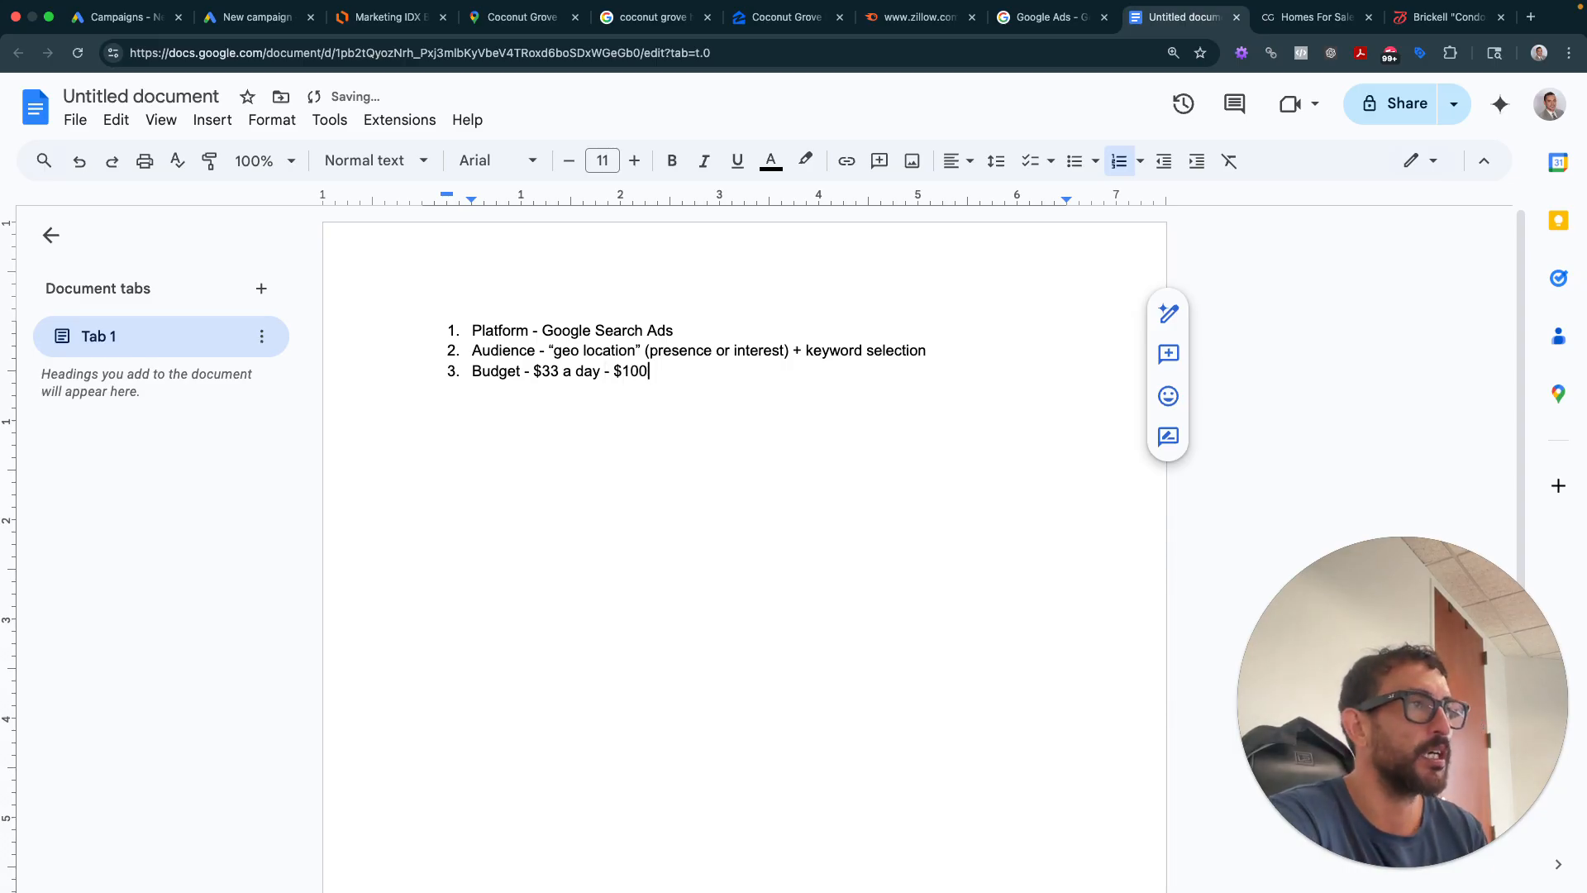
pyautogui.write('0 a month')
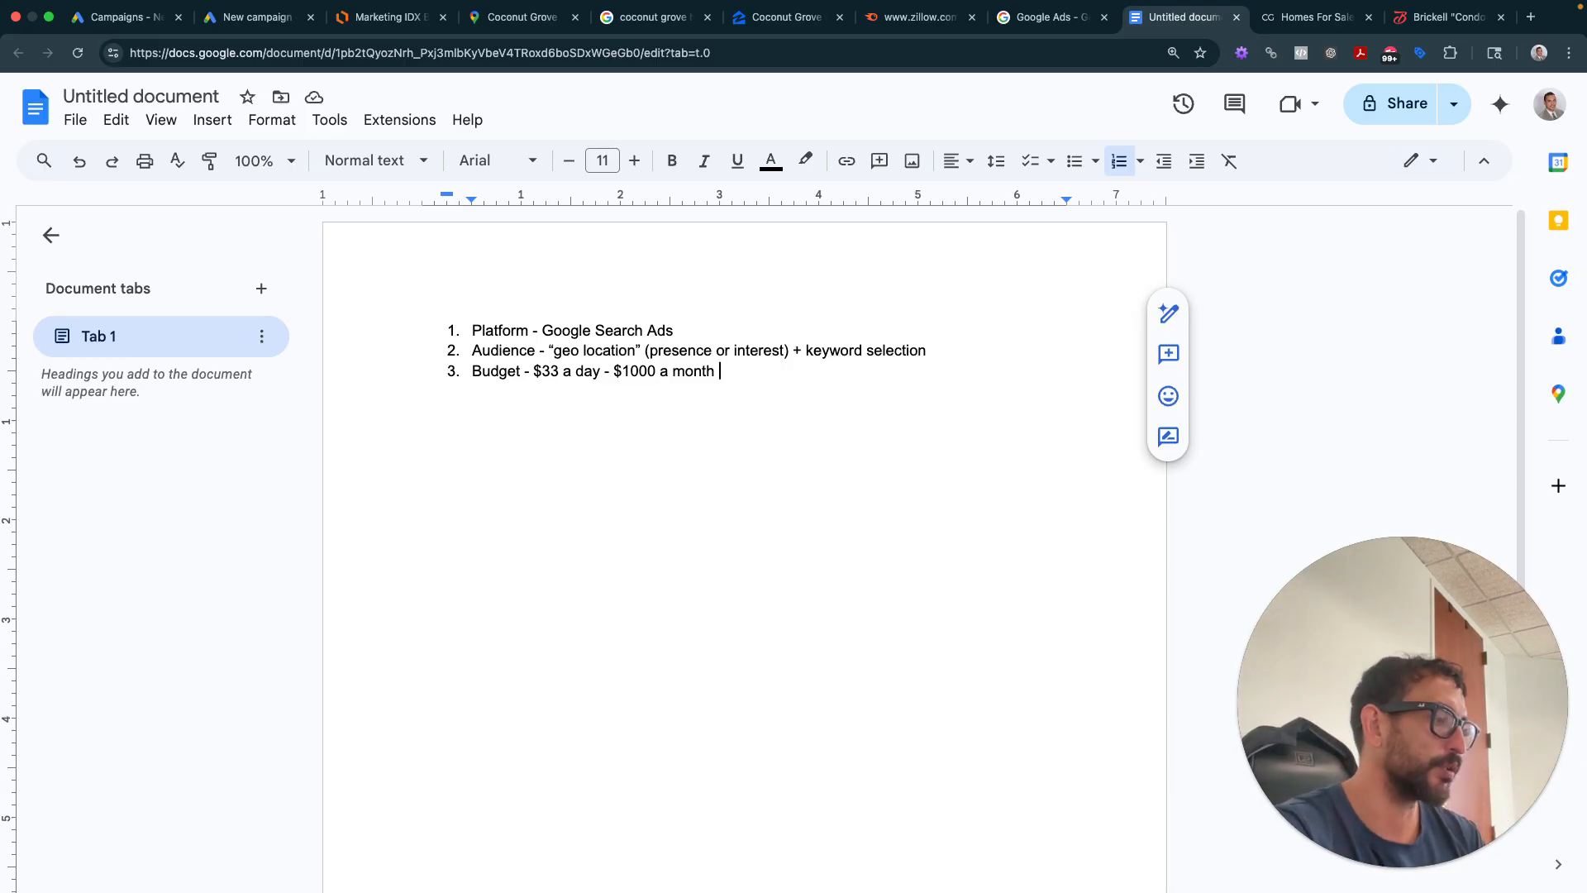
pyautogui.write('- ')
pyautogui.write('30 ')
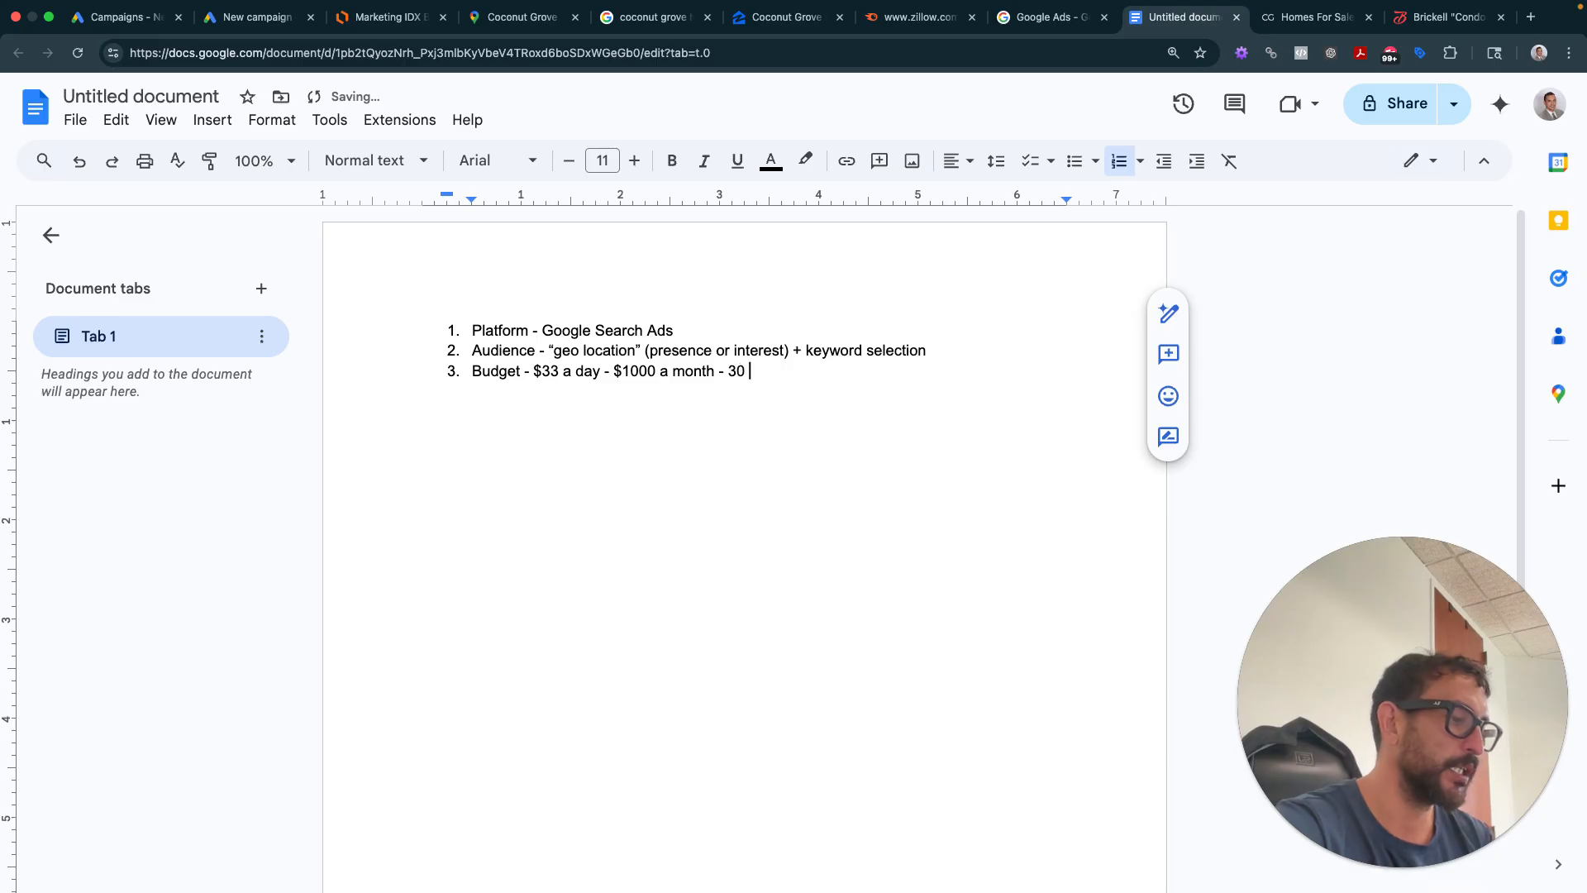
pyautogui.write('to 50 leads')
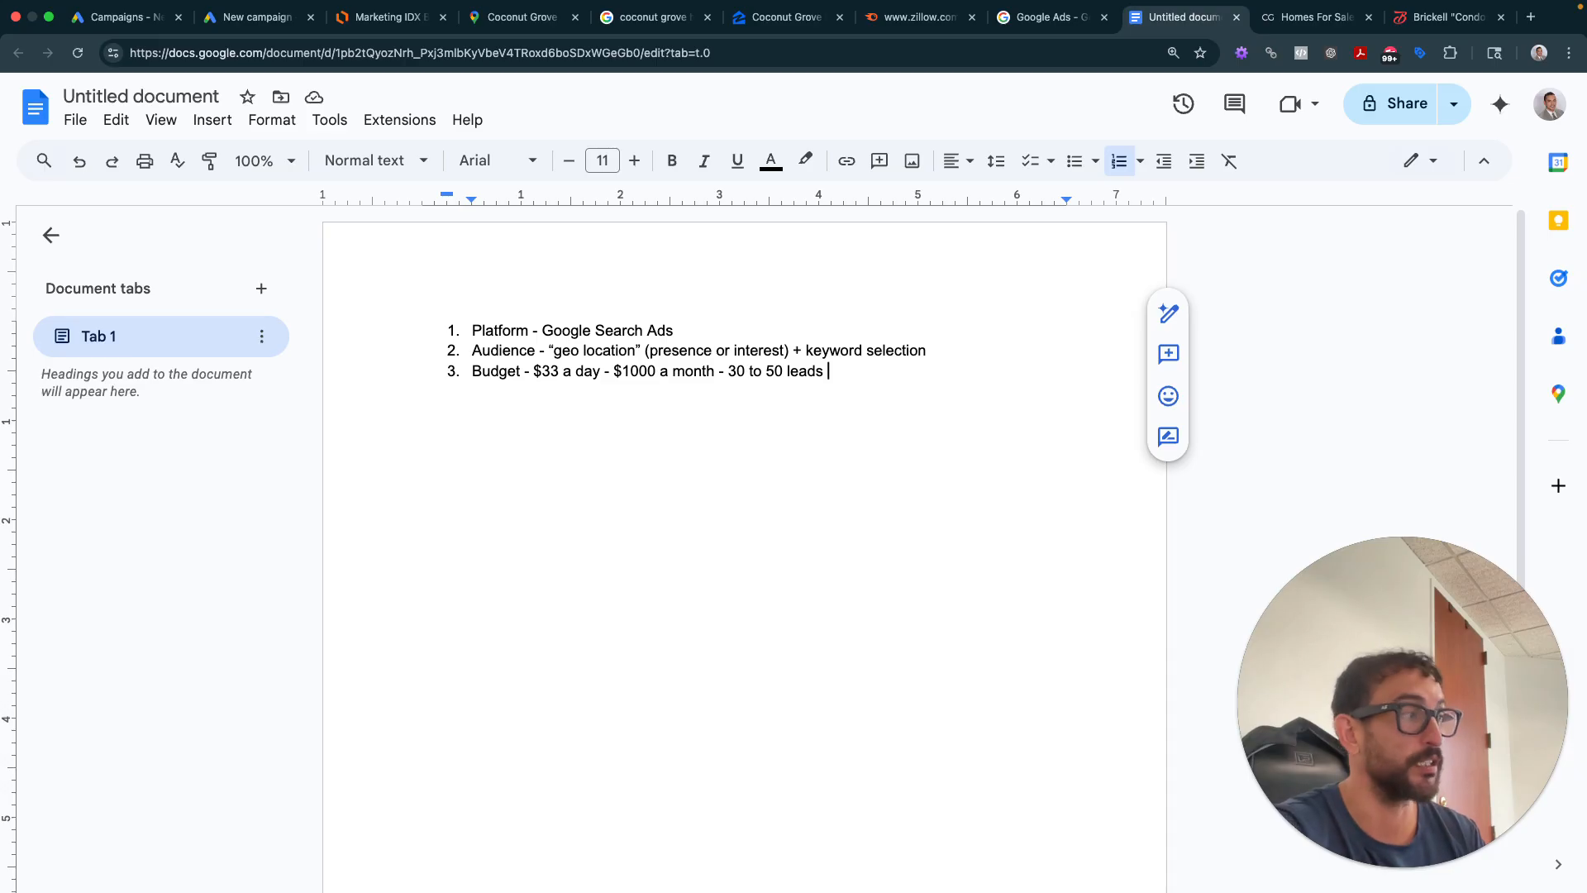
# - Add numbered item 4 reading 'Assets - text' below the Budget line
pyautogui.press('Return')
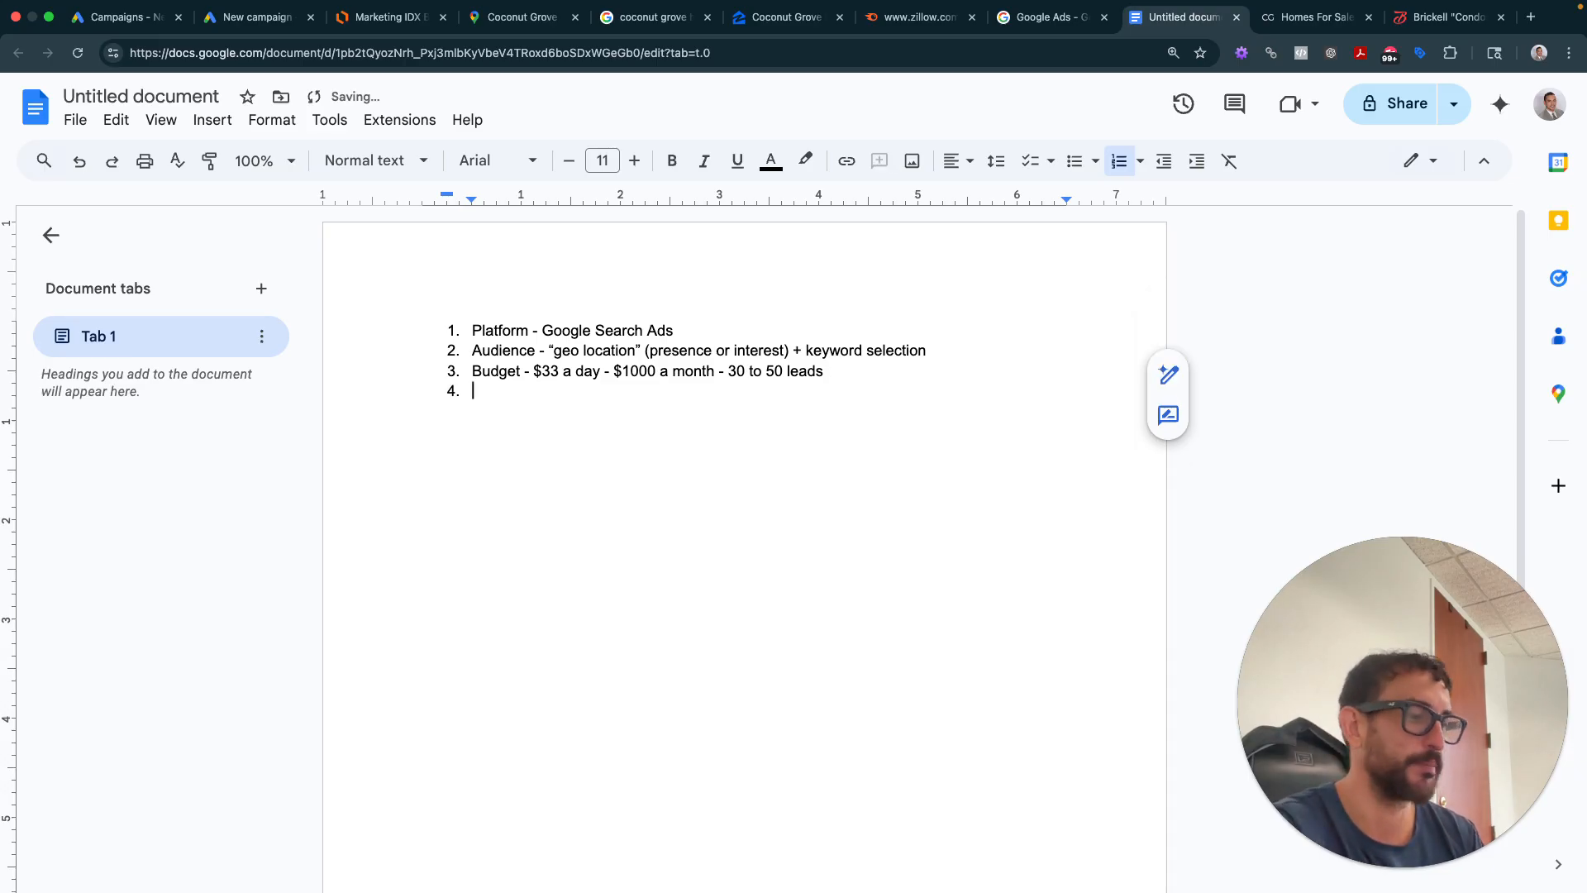
pyautogui.write('Assets')
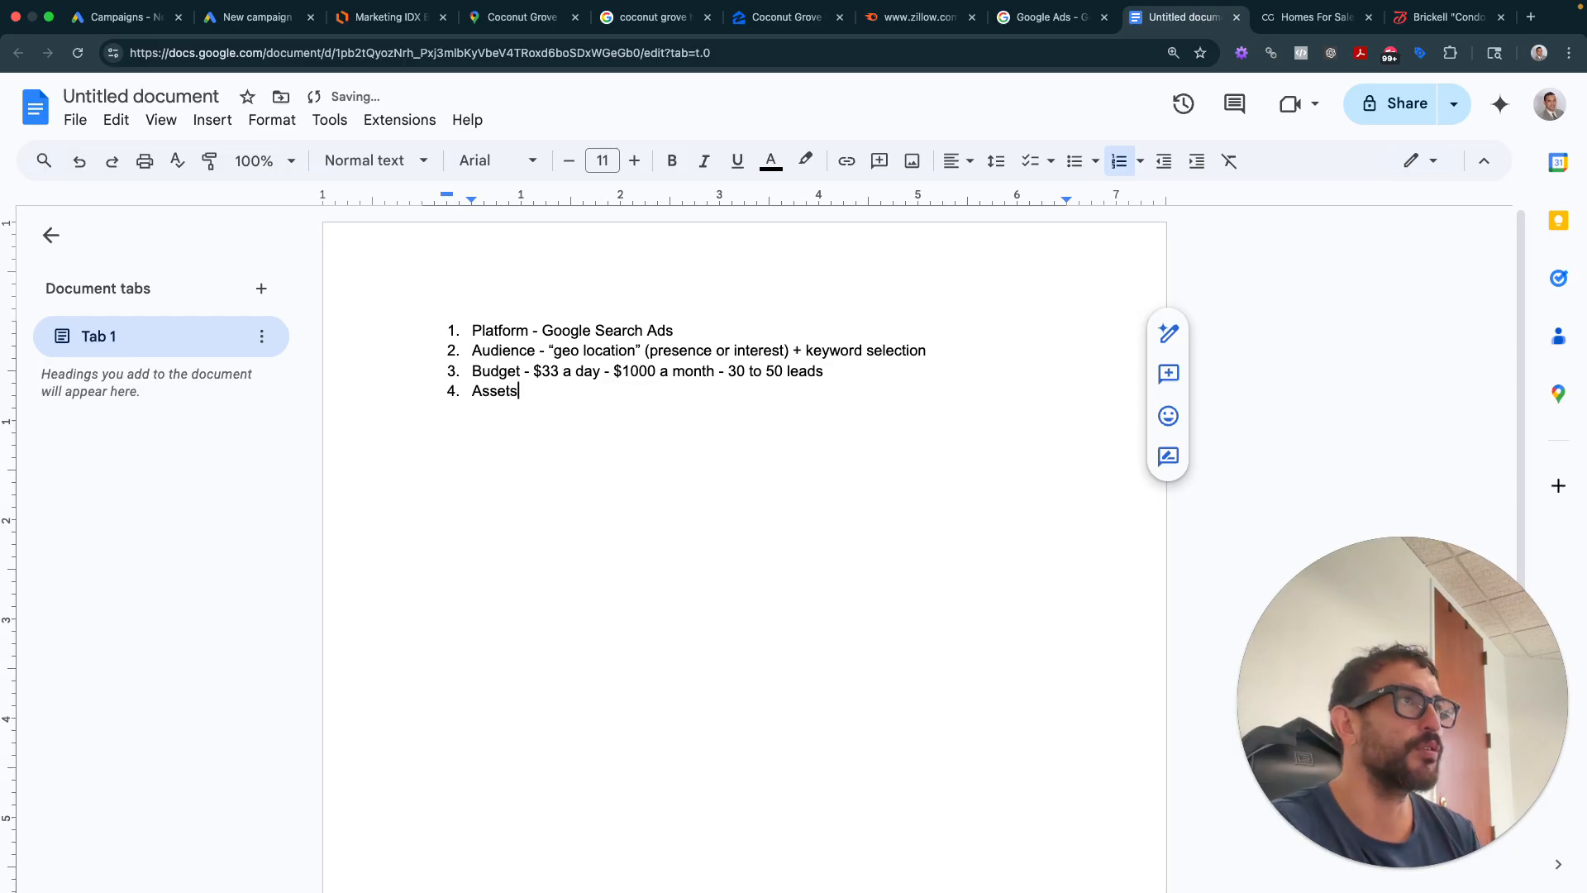
pyautogui.write(' -')
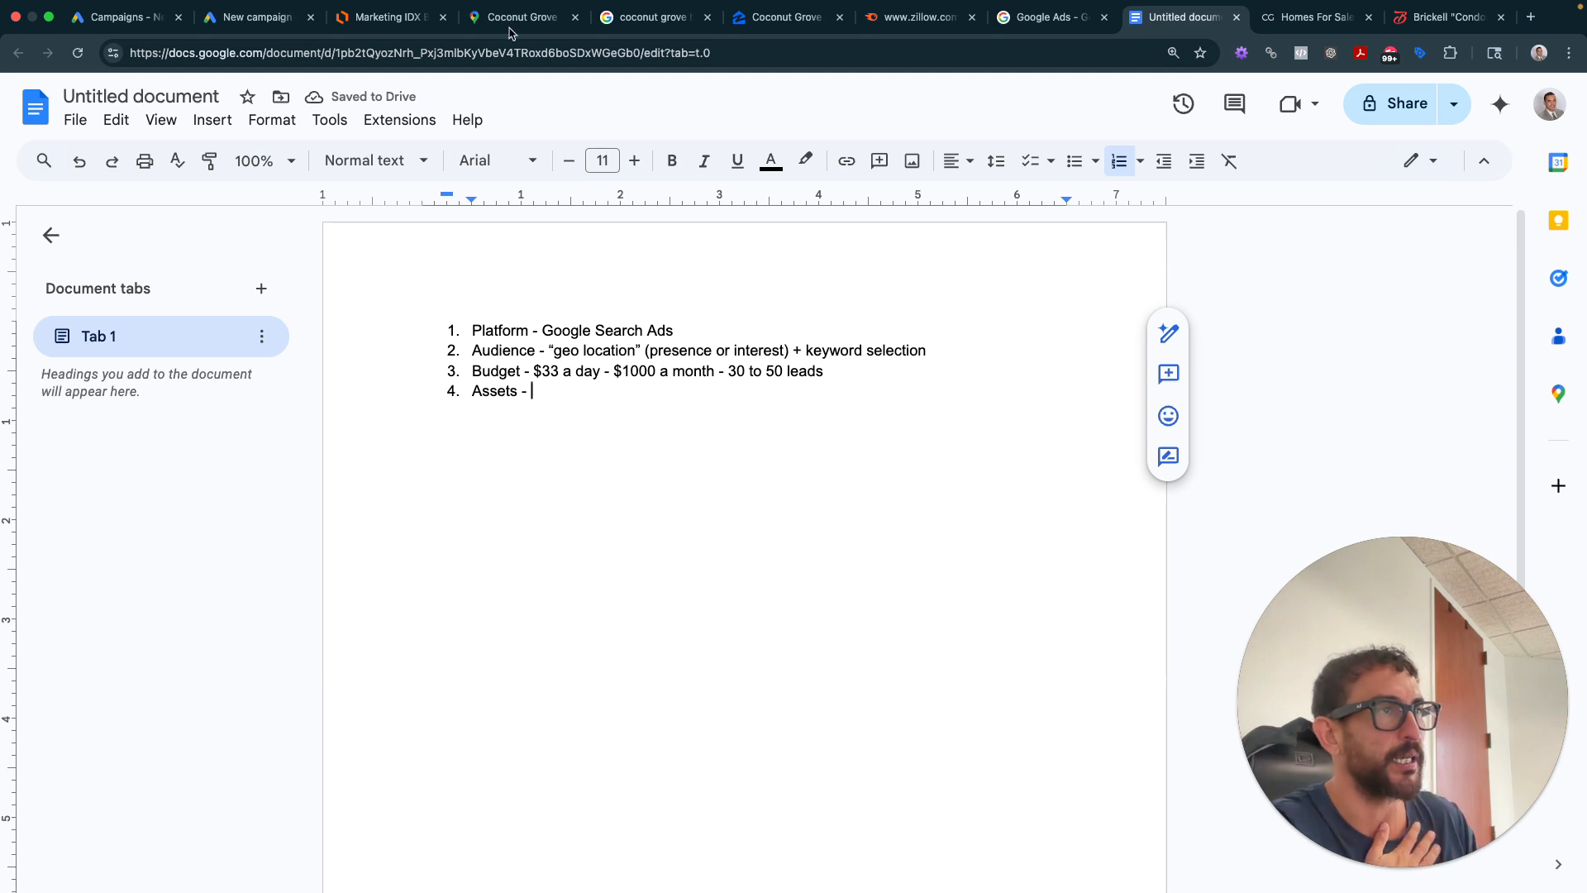
pyautogui.moveTo(540, 323); pyautogui.dragTo(680, 325)
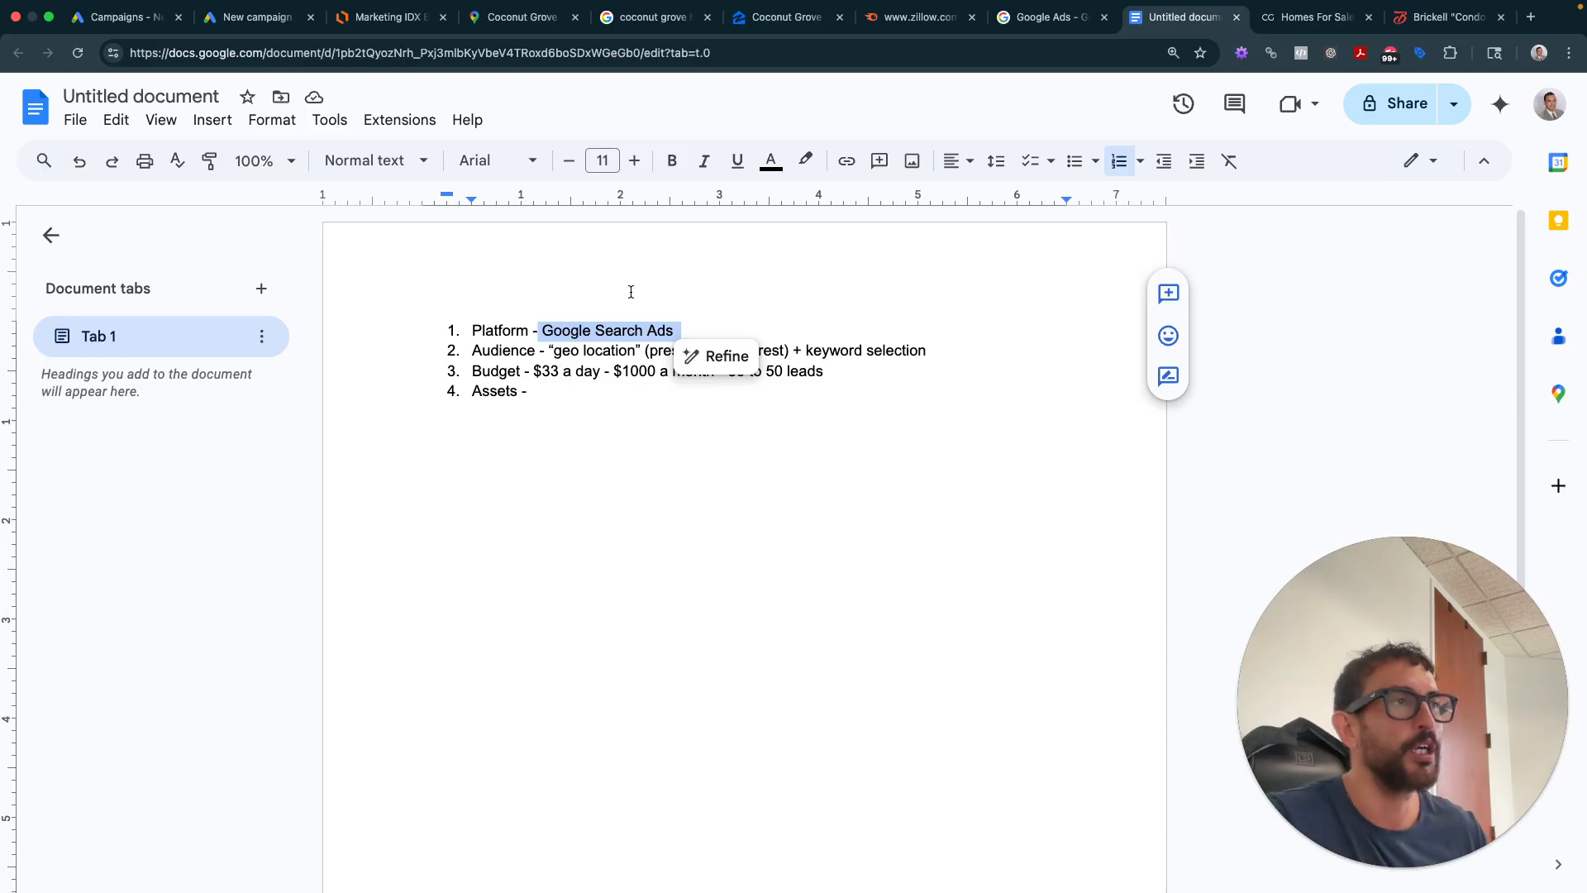
pyautogui.click(578, 386)
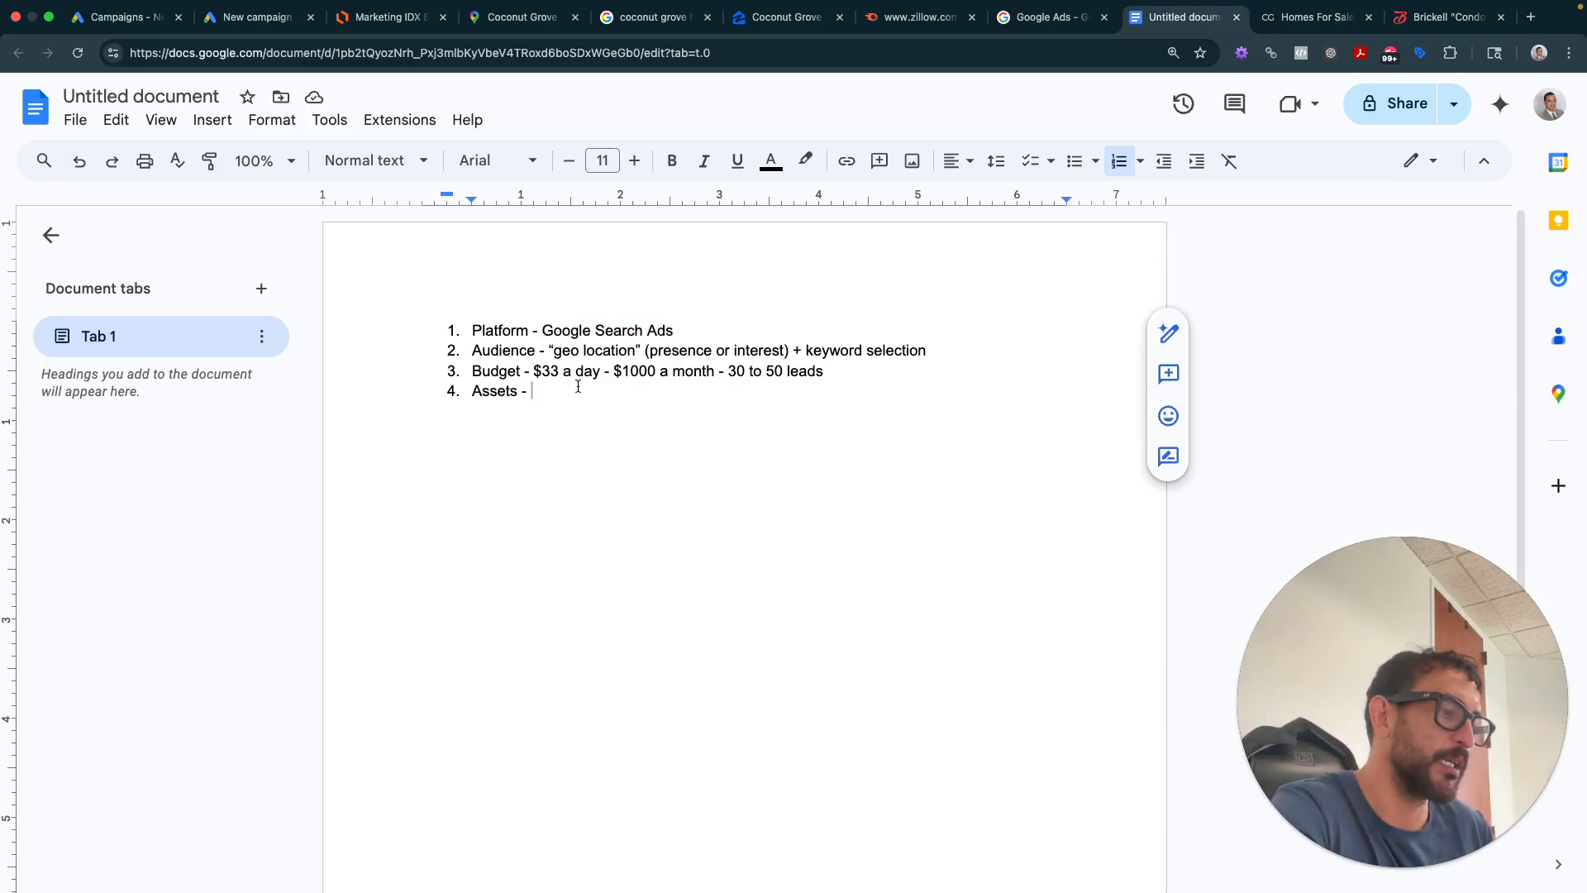
pyautogui.write('search')
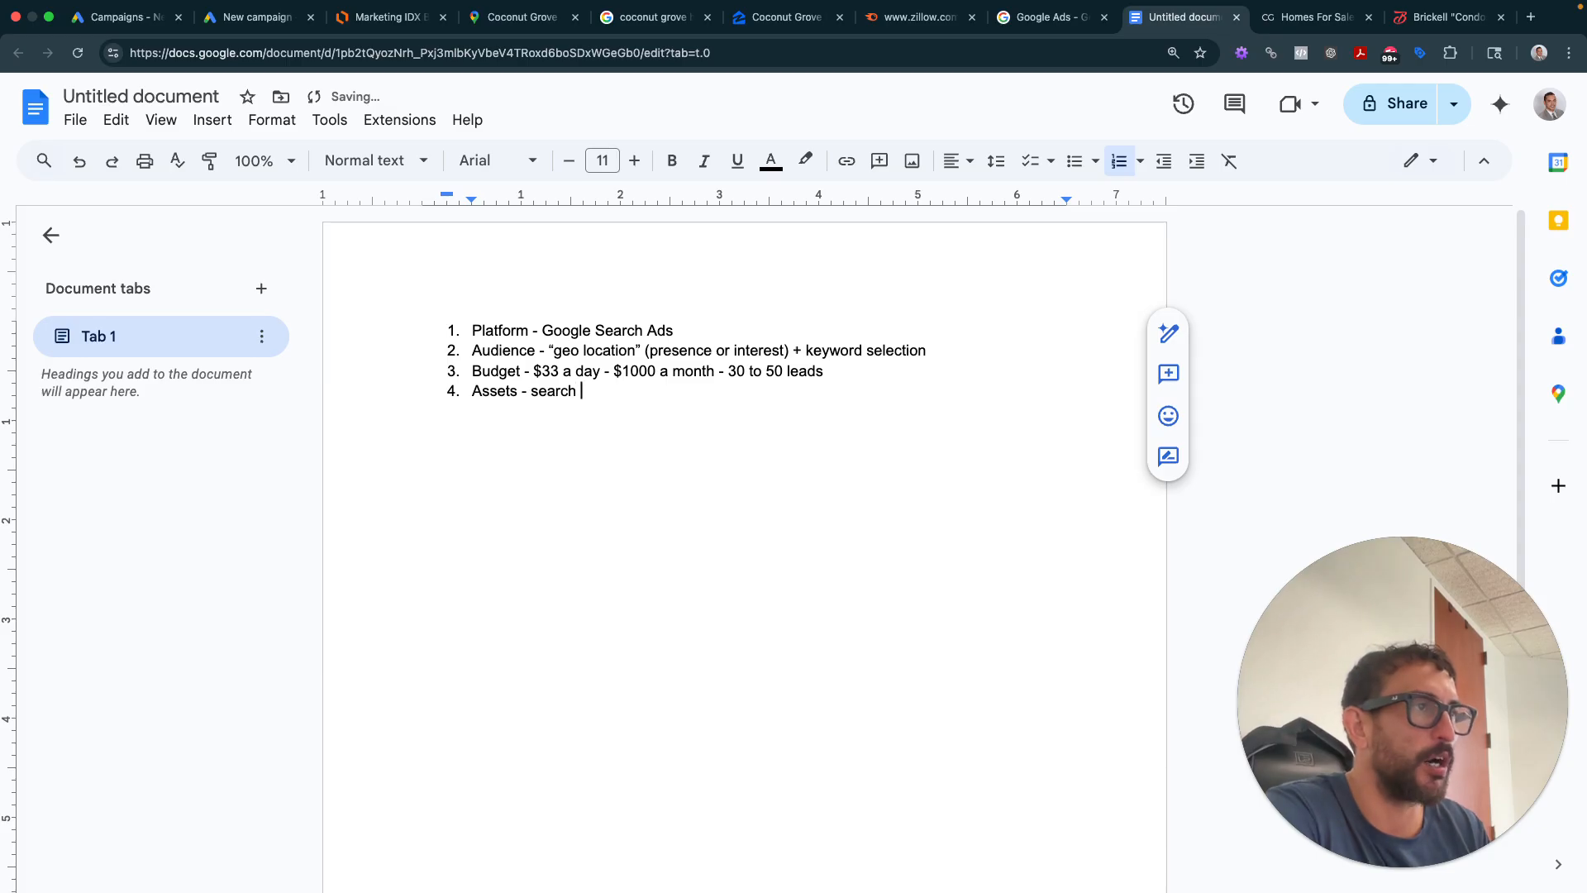
pyautogui.press('BackSpace')
pyautogui.press('BackSpace')
pyautogui.press('BackSpace')
pyautogui.press('BackSpace')
pyautogui.press('BackSpace')
pyautogui.press('BackSpace')
pyautogui.press('BackSpace')
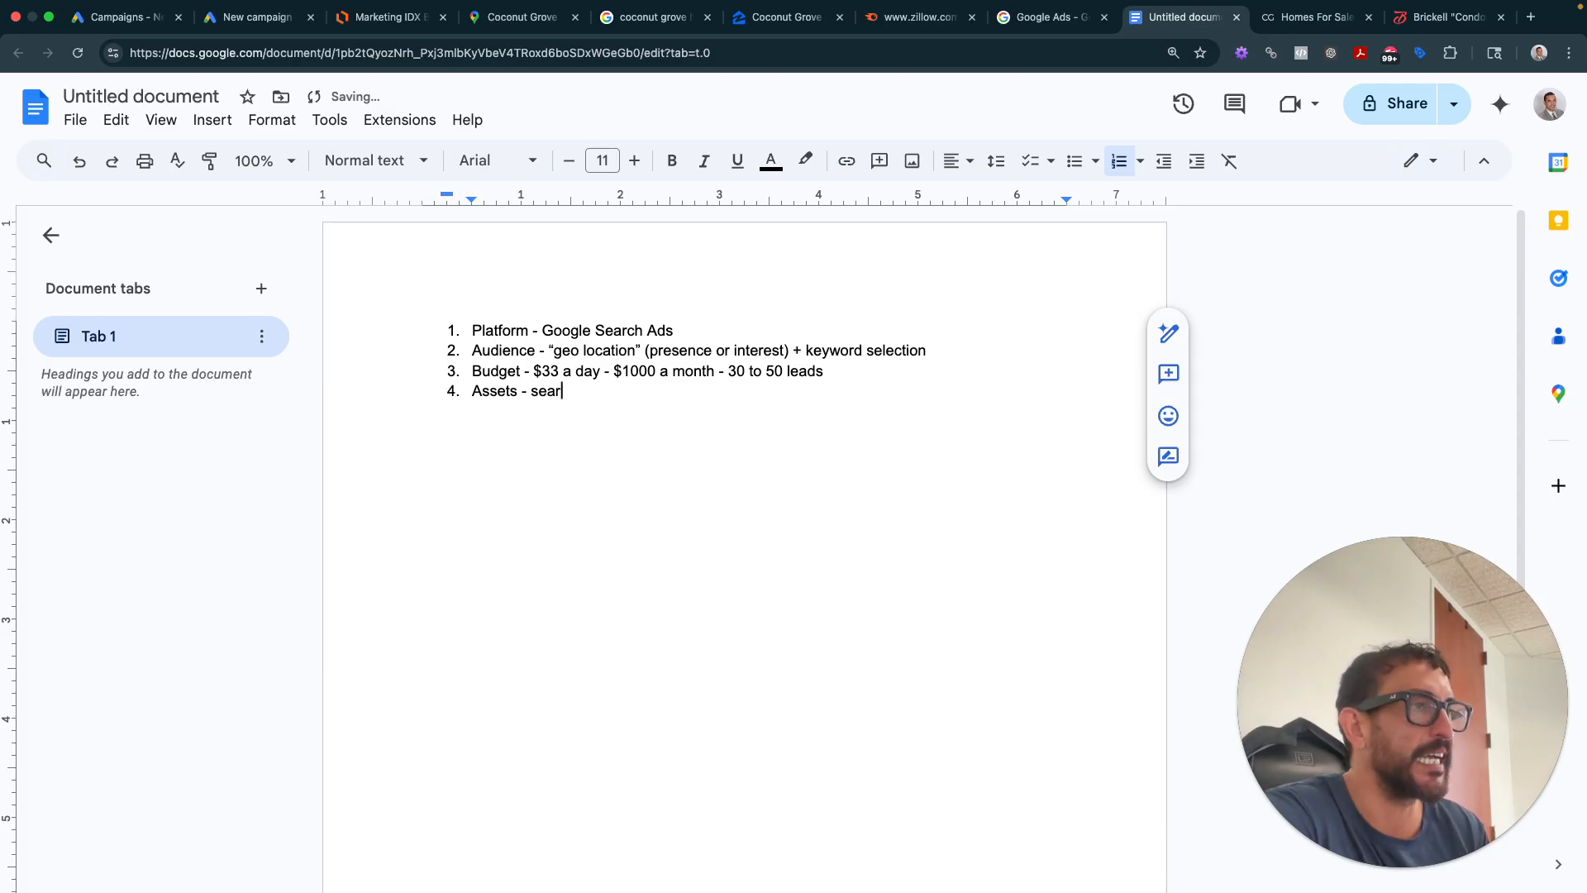
pyautogui.write('text')
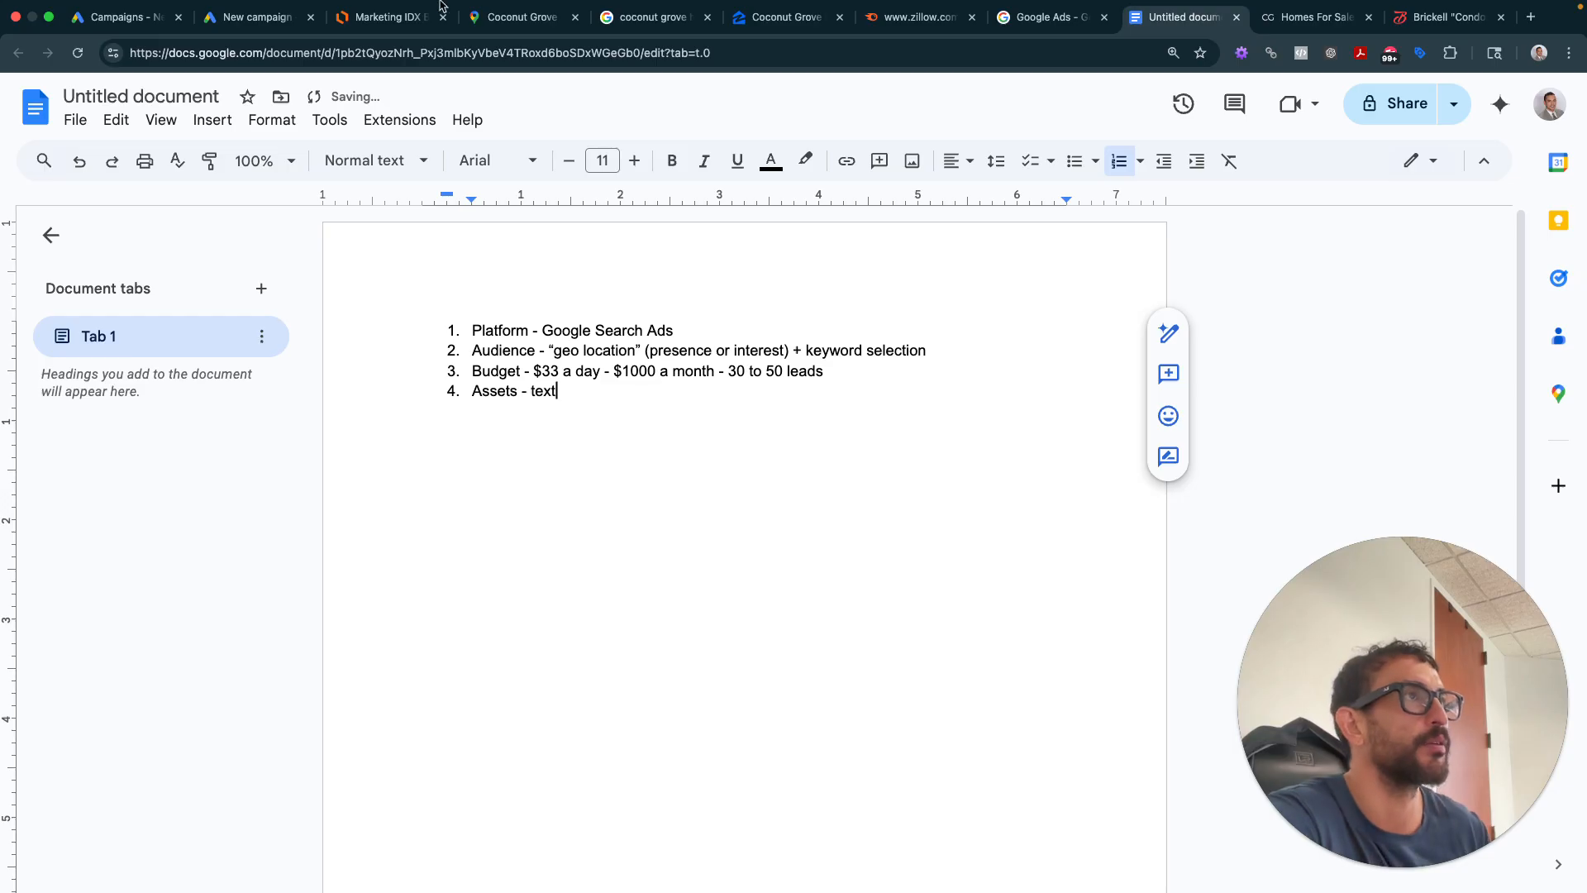
pyautogui.click(655, 31)
# - Review the sponsored Google ads for 'coconut grove houses for sale', plus the Zillow and Google Ads pages
pyautogui.scroll(4, 408, 353)
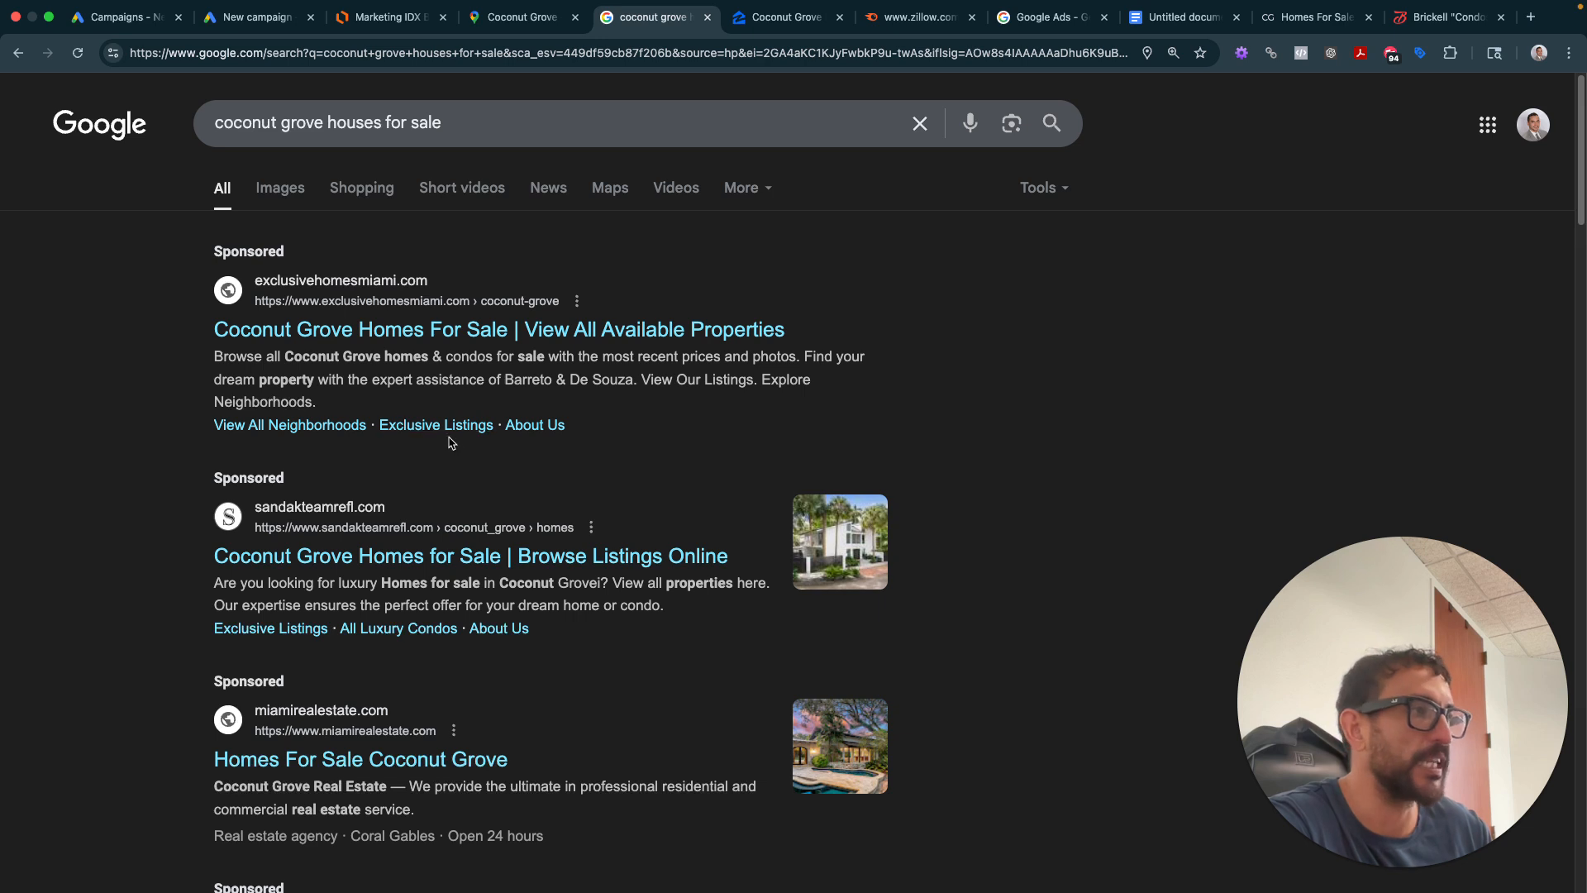
pyautogui.scroll(-3, 594, 618)
pyautogui.scroll(-2, 594, 618)
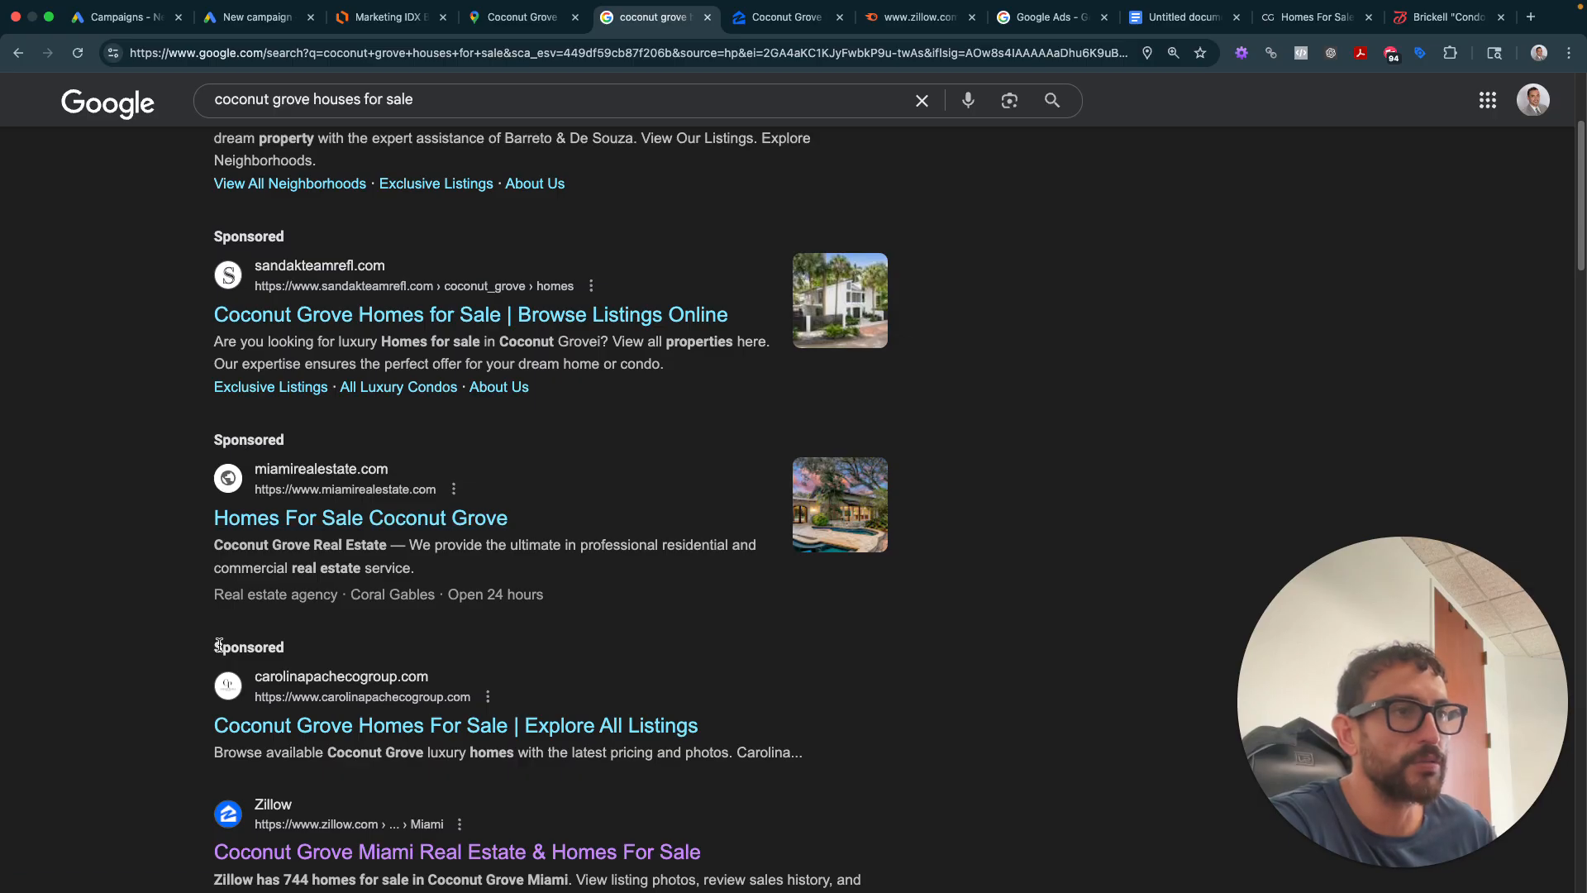
pyautogui.click(777, 21)
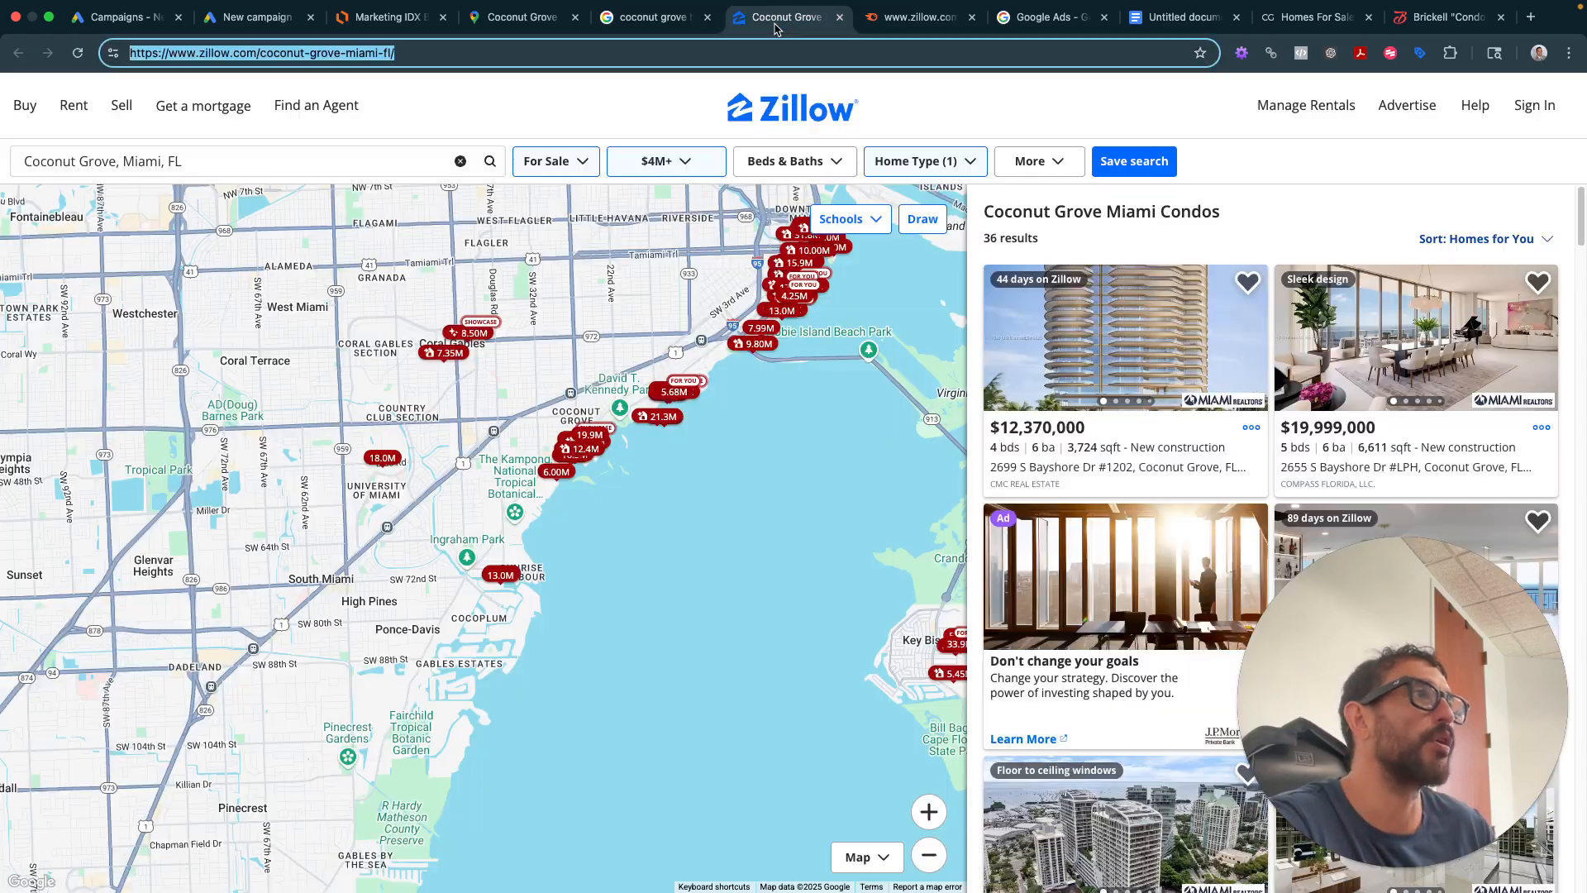
pyautogui.click(646, 25)
pyautogui.click(1048, 18)
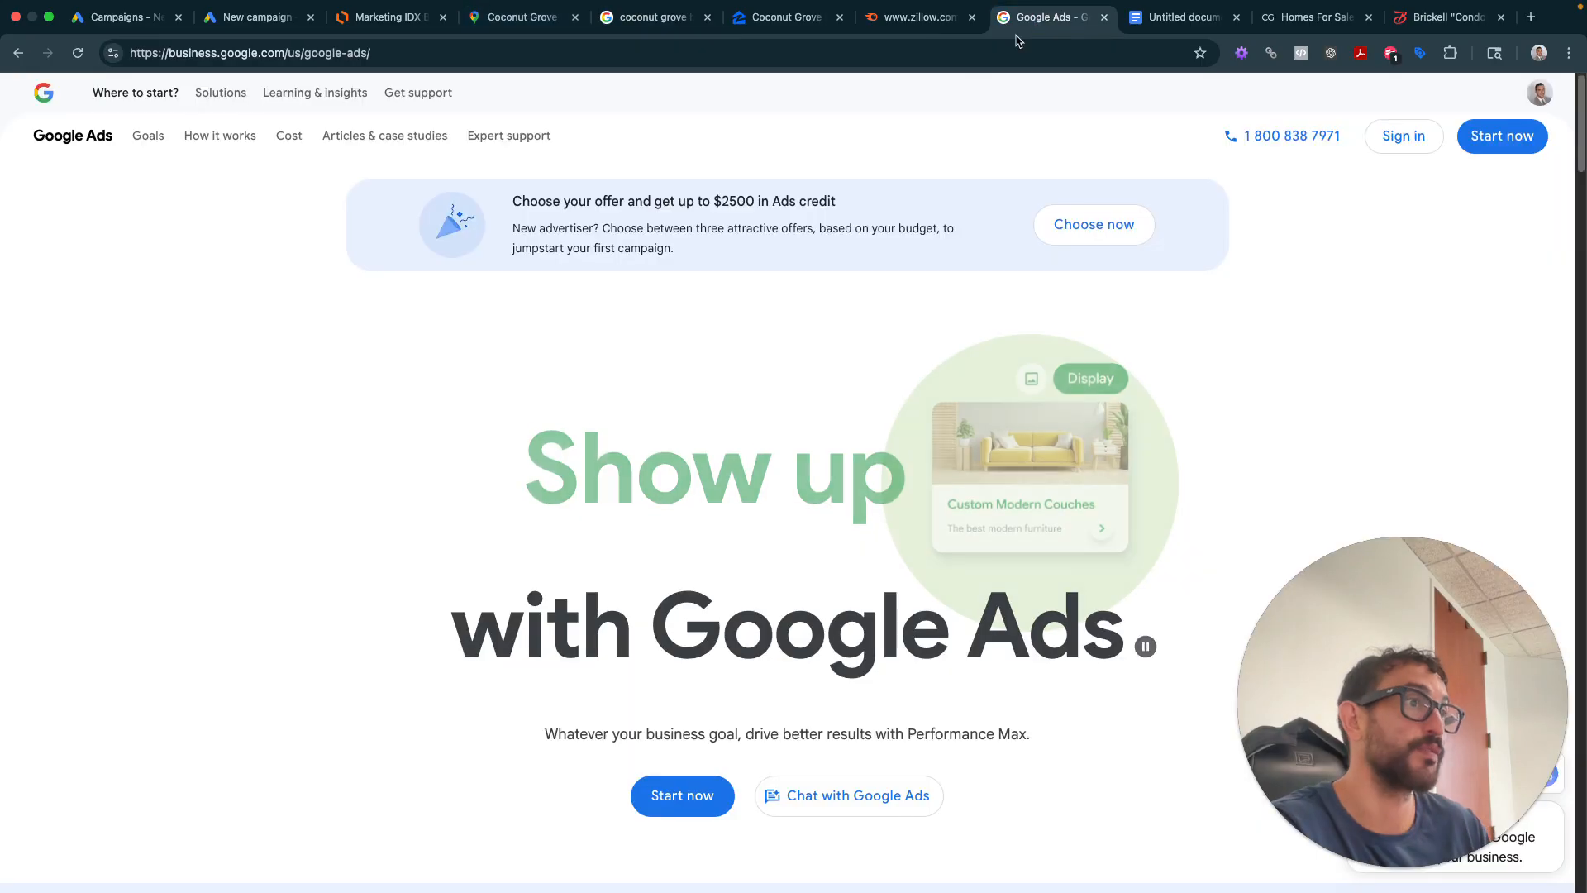
pyautogui.click(1178, 17)
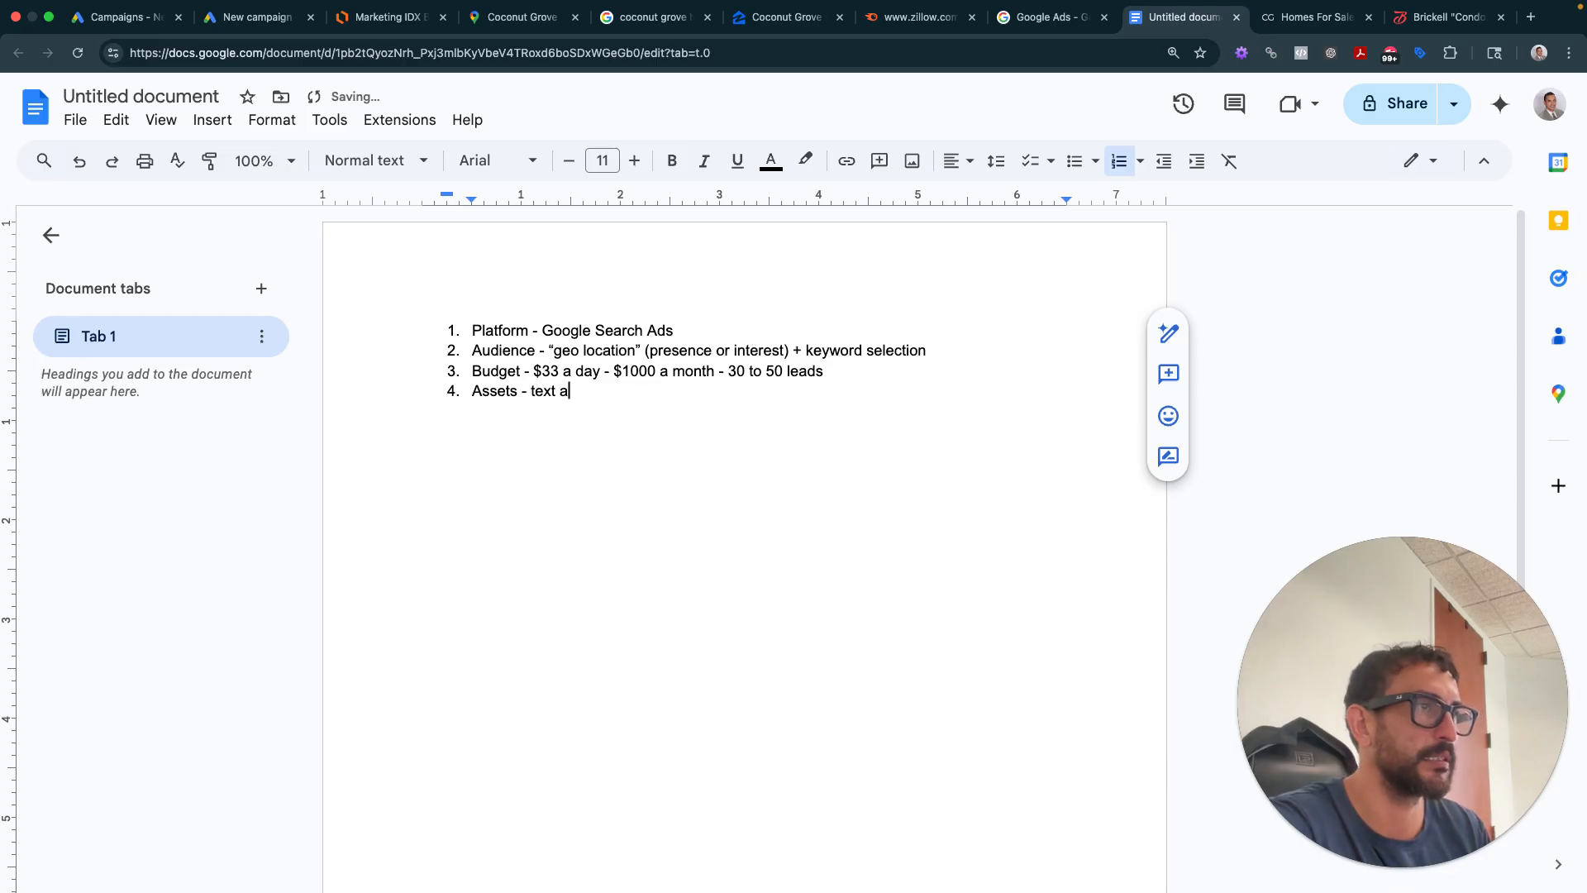
# - List item 4's assets: text for ad, images, logo, sitelink ext, local business address, phone call, call outs
pyautogui.write('ad,')
pyautogui.press('BackSpace')
pyautogui.press('BackSpace')
pyautogui.press('BackSpace')
pyautogui.press('BackSpace')
pyautogui.press('BackSpace')
pyautogui.press('BackSpace')
pyautogui.press('BackSpace')
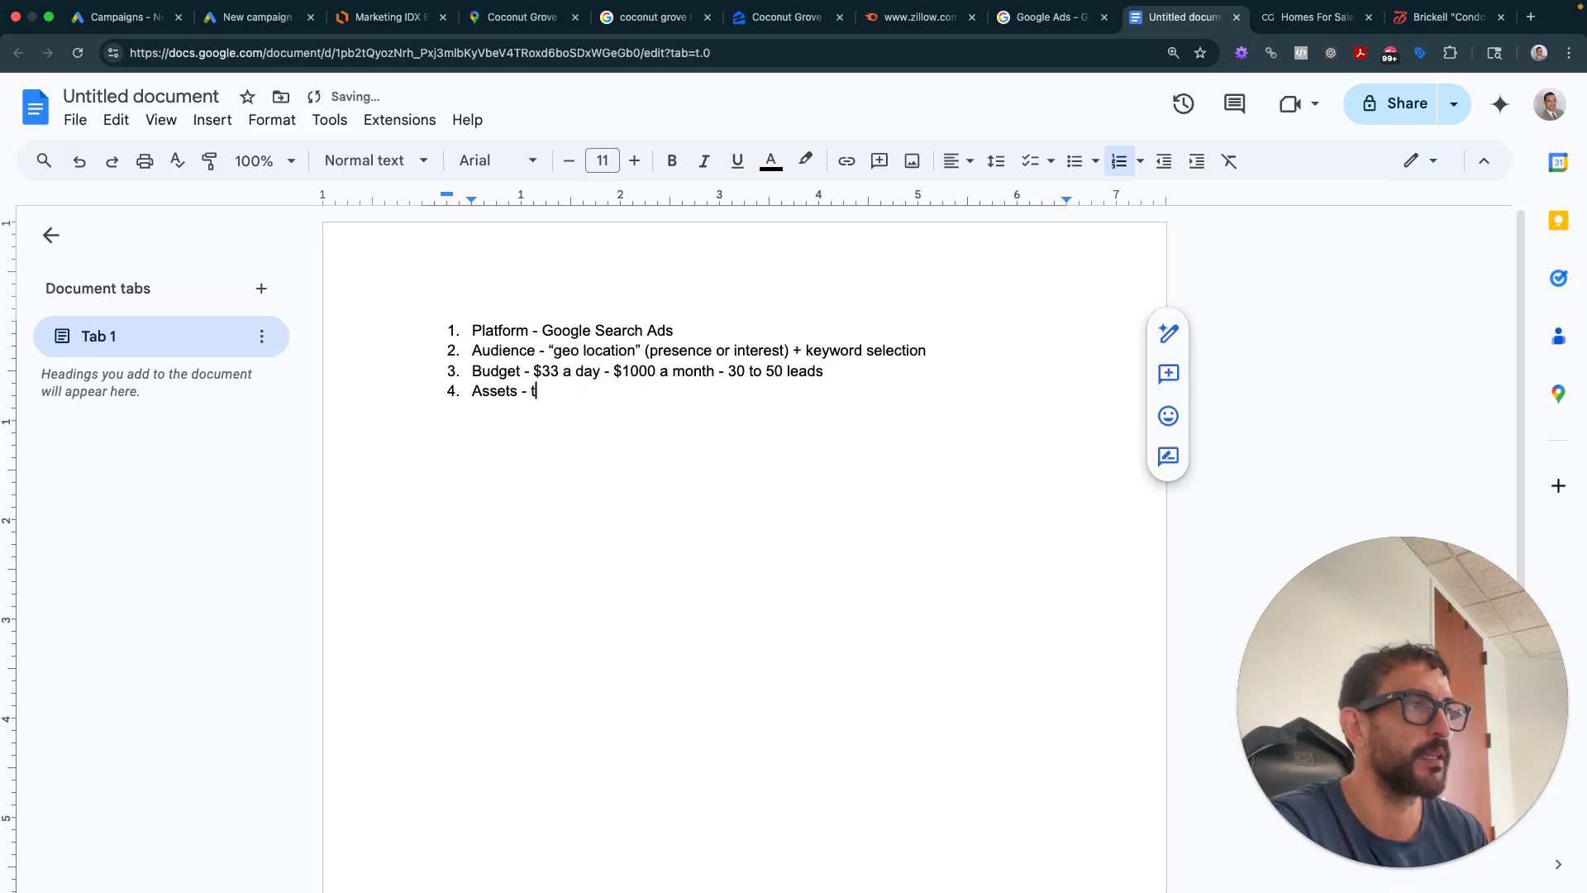
pyautogui.write('ext for ad, ')
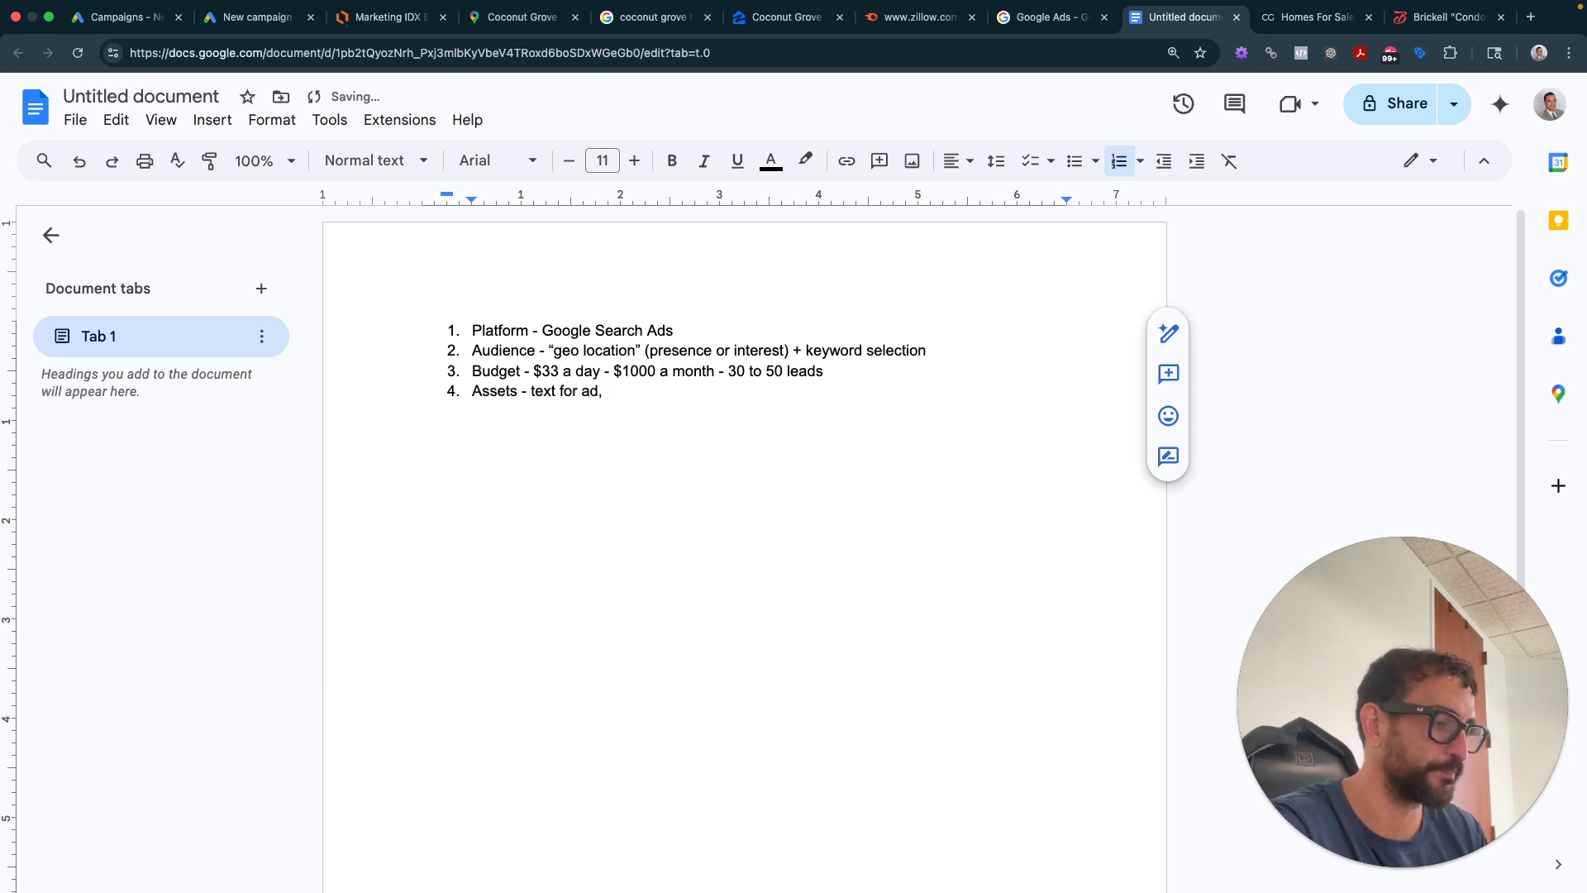
pyautogui.write('images, logo, sitelink ext')
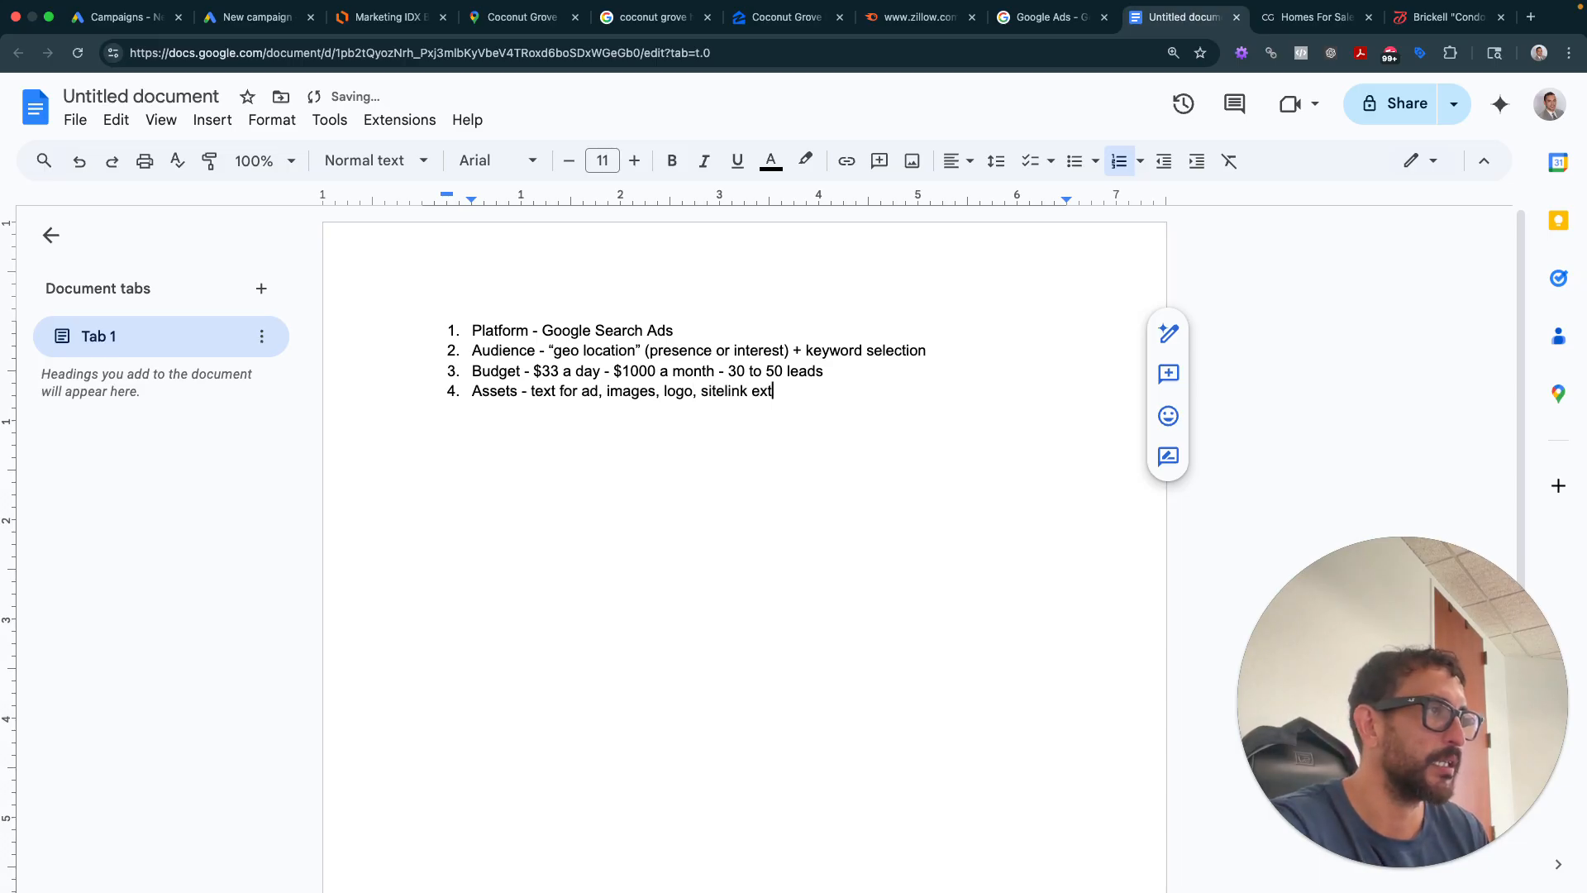
pyautogui.write(', ')
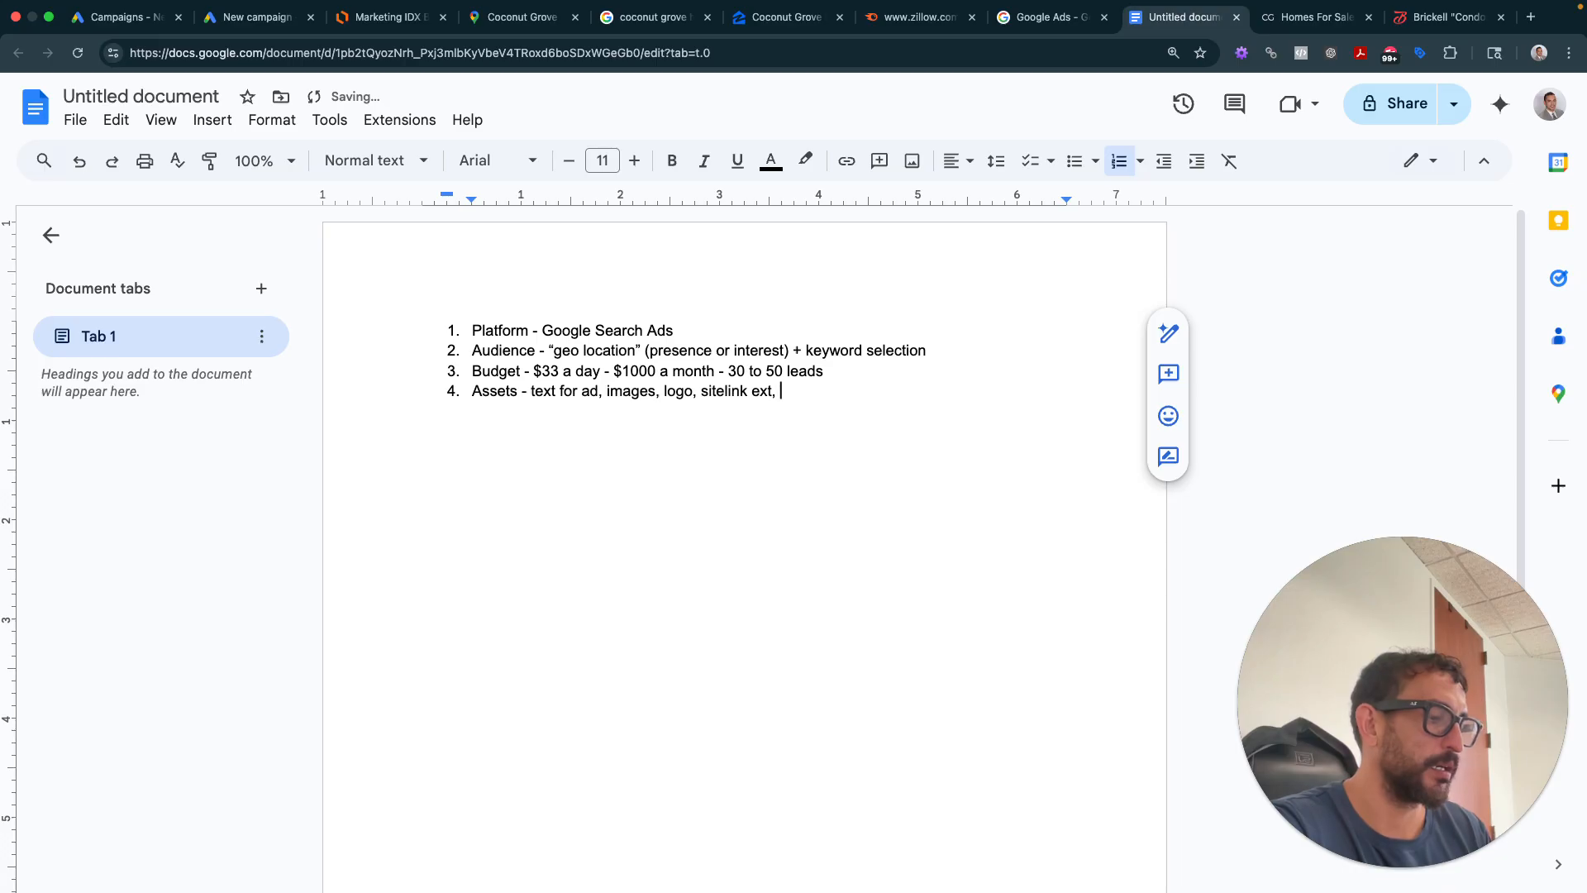
pyautogui.write('local busin')
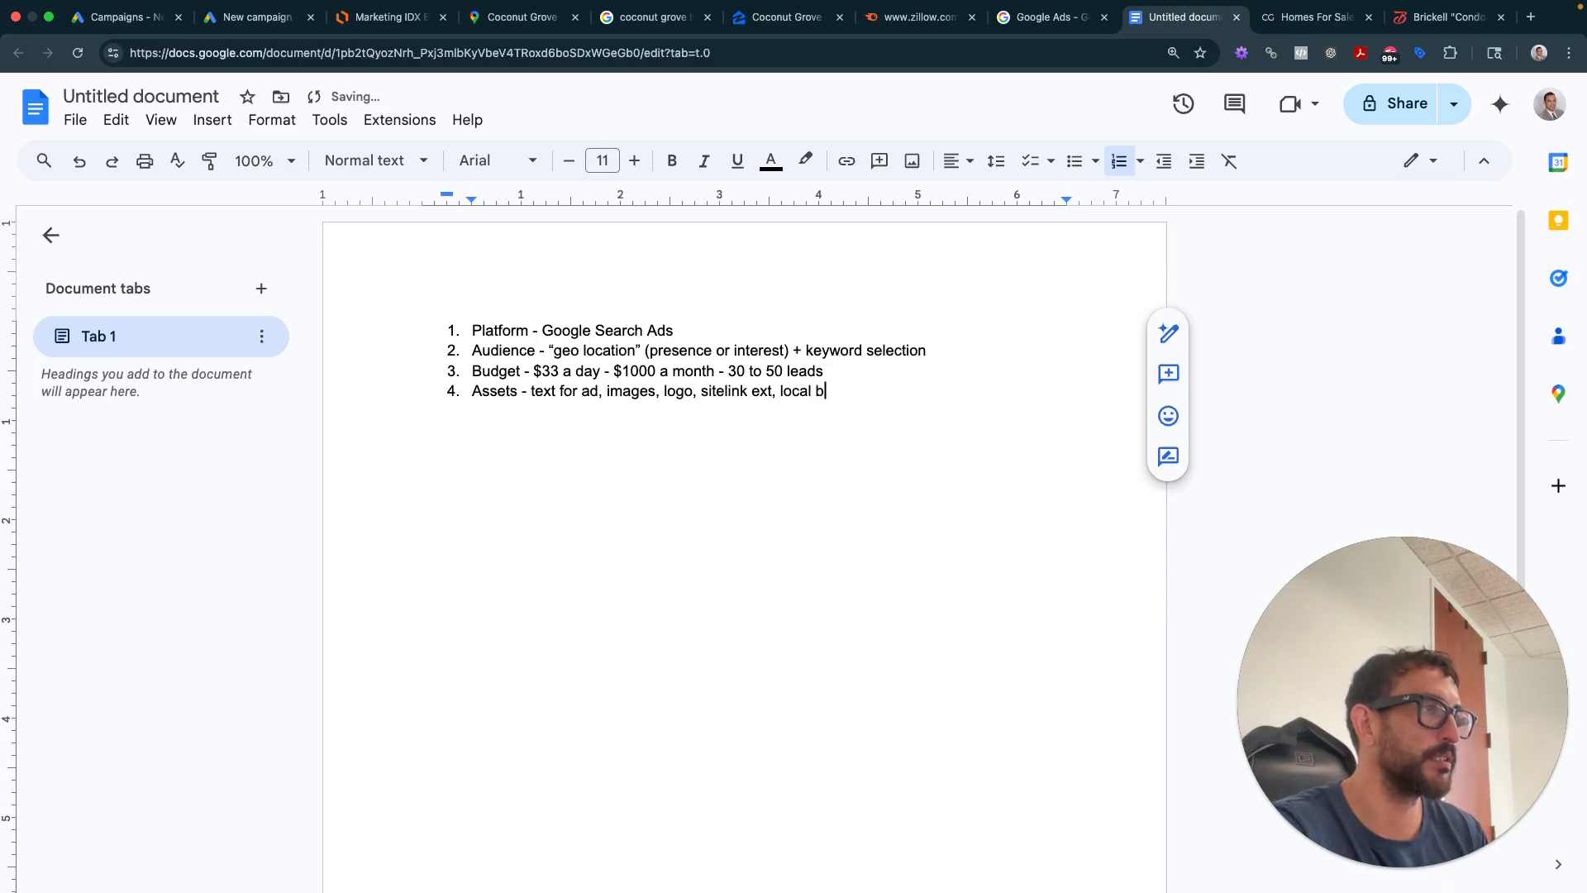
pyautogui.press('BackSpace')
pyautogui.press('BackSpace')
pyautogui.press('BackSpace')
pyautogui.press('BackSpace')
pyautogui.press('BackSpace')
pyautogui.press('BackSpace')
pyautogui.press('BackSpace')
pyautogui.press('BackSpace')
pyautogui.press('BackSpace')
pyautogui.press('BackSpace')
pyautogui.press('BackSpace')
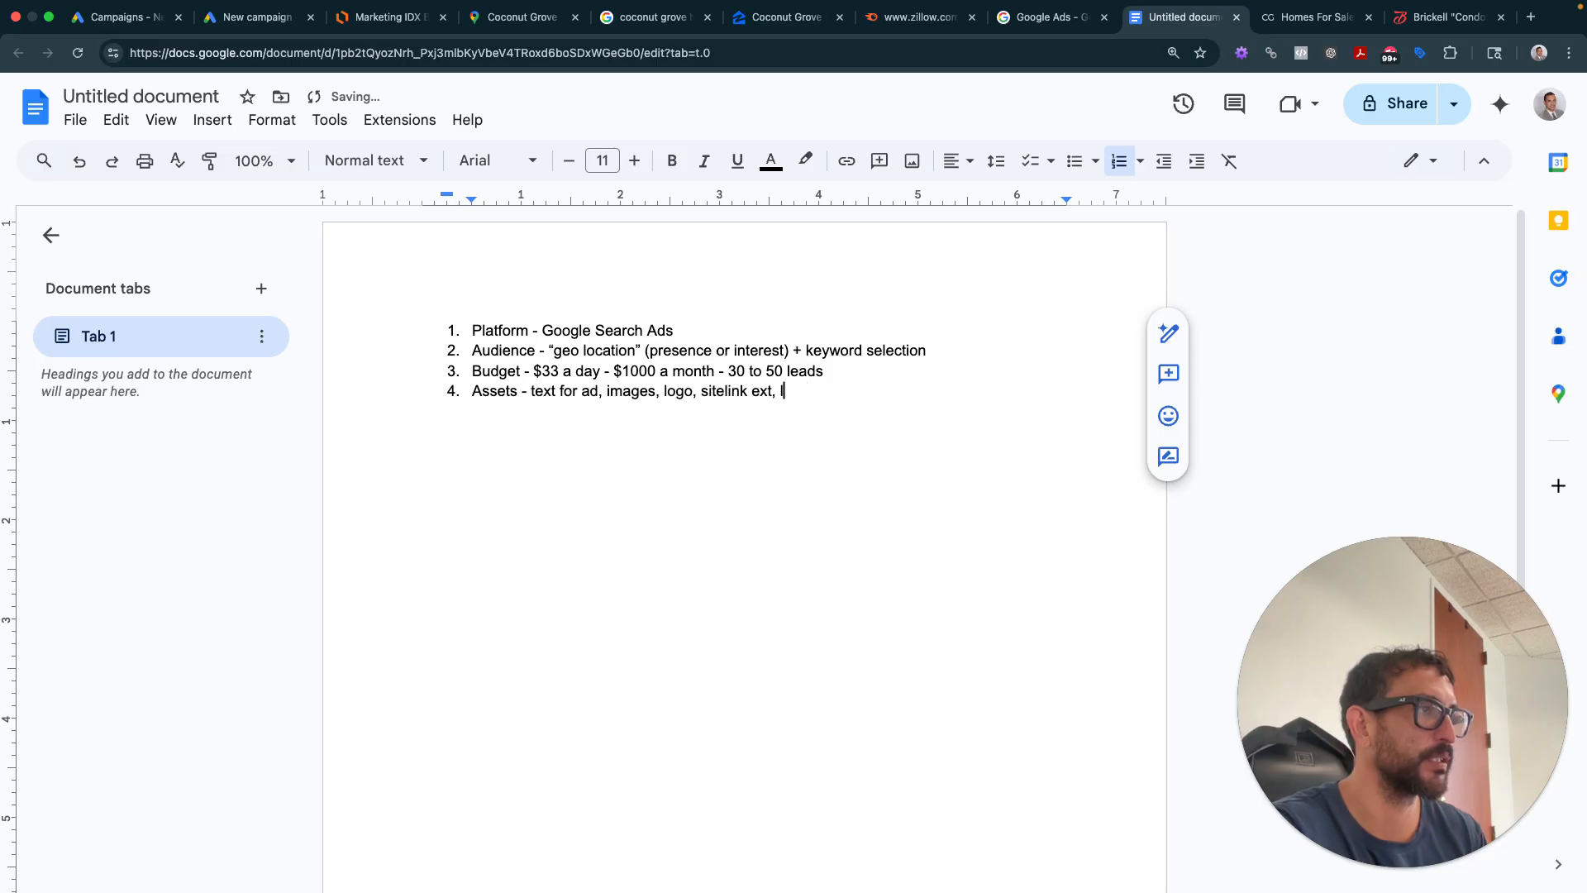
pyautogui.write('address ')
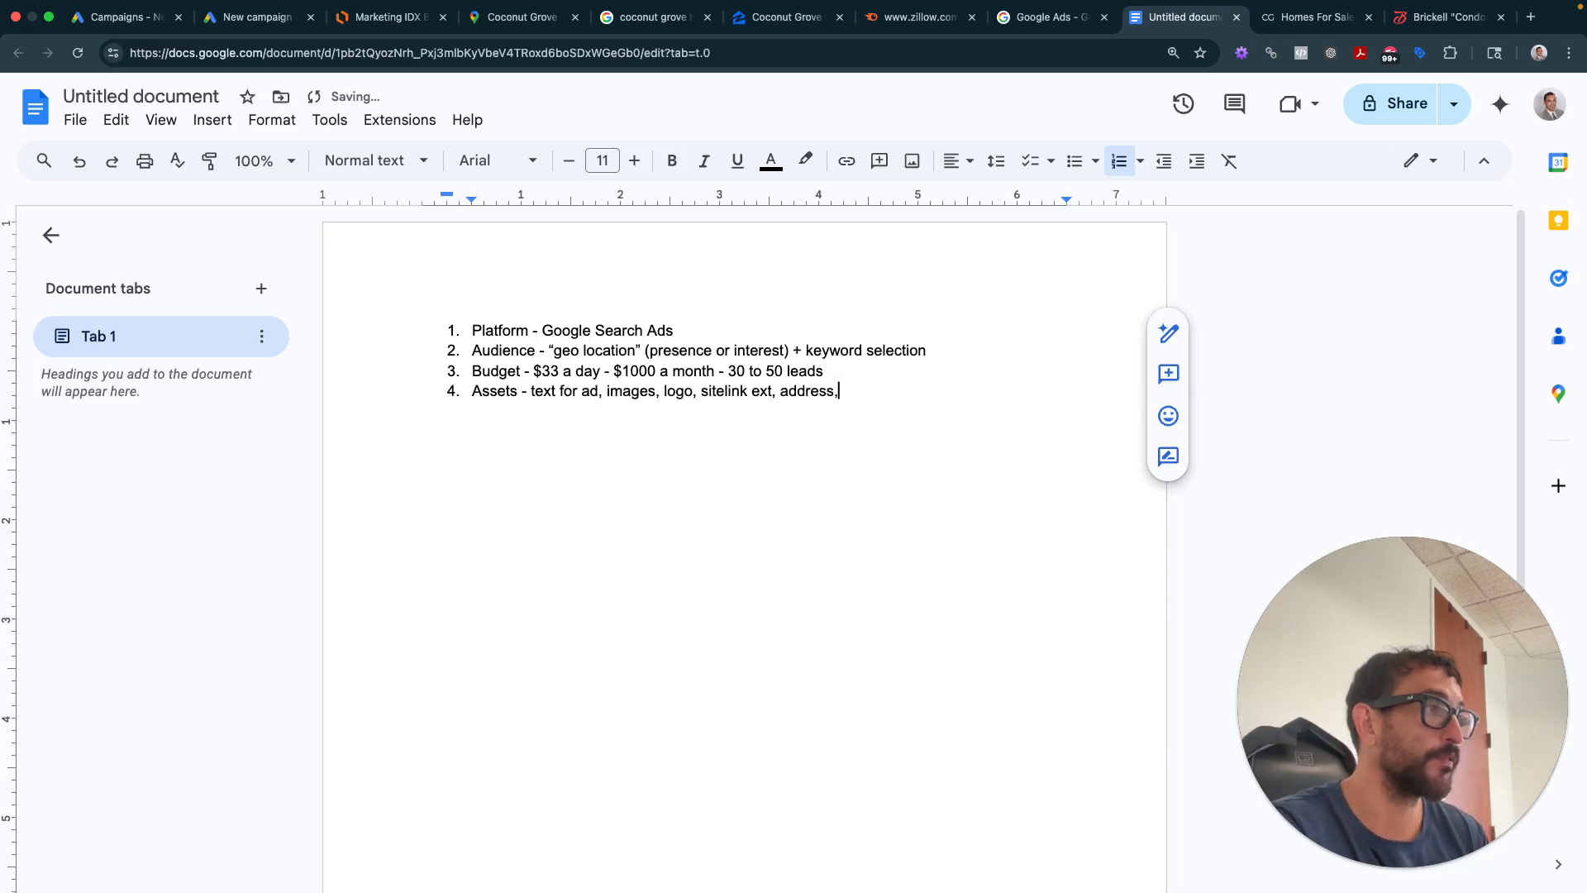
pyautogui.write(' phone call, c')
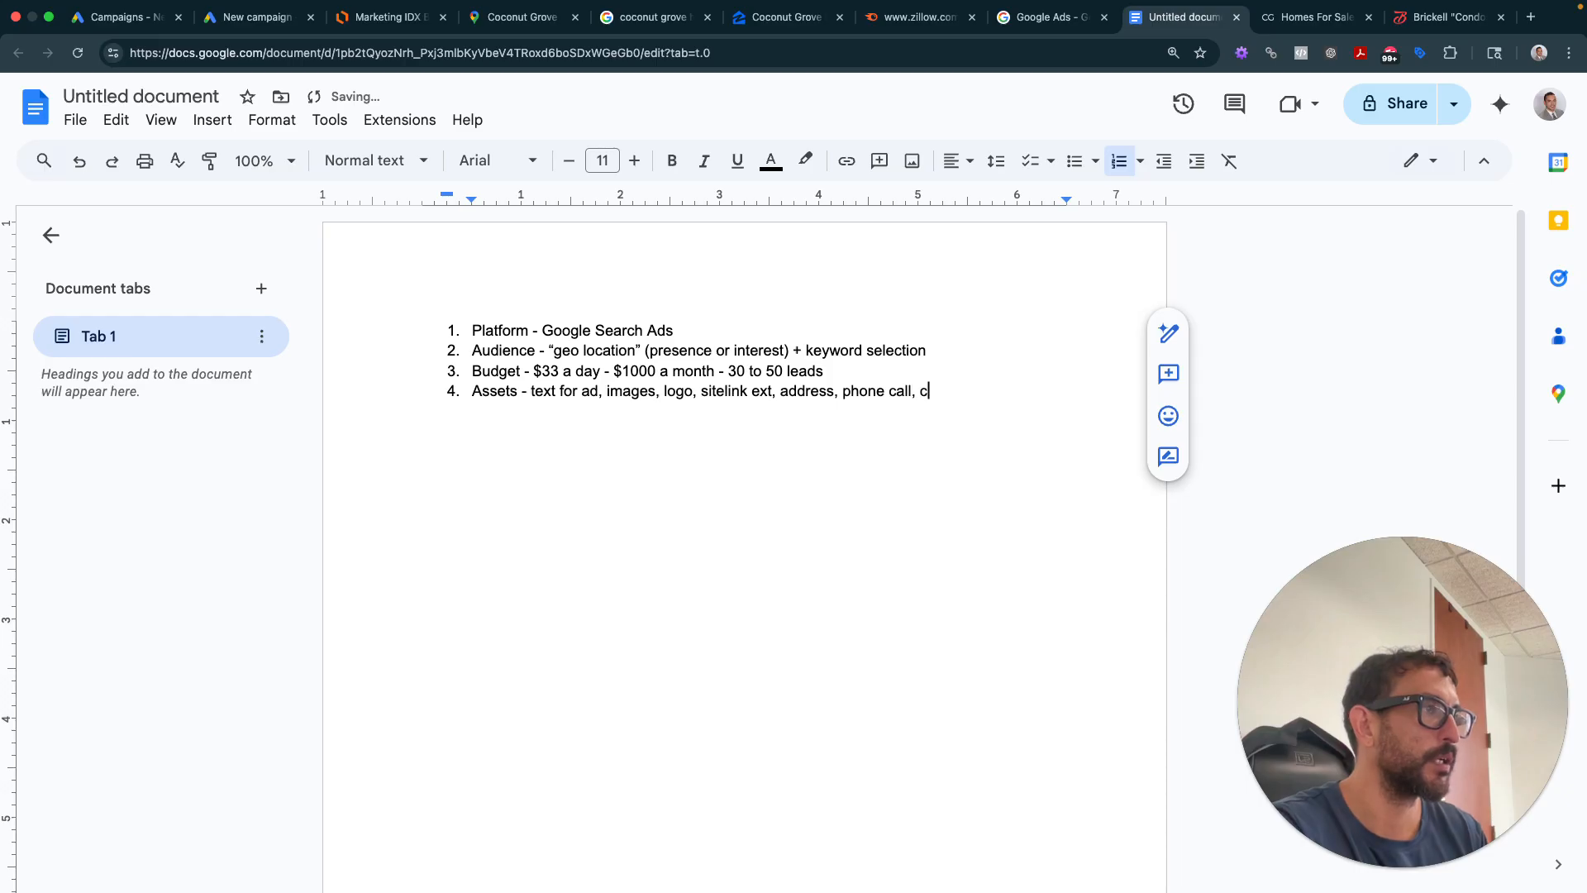
pyautogui.write('all outs')
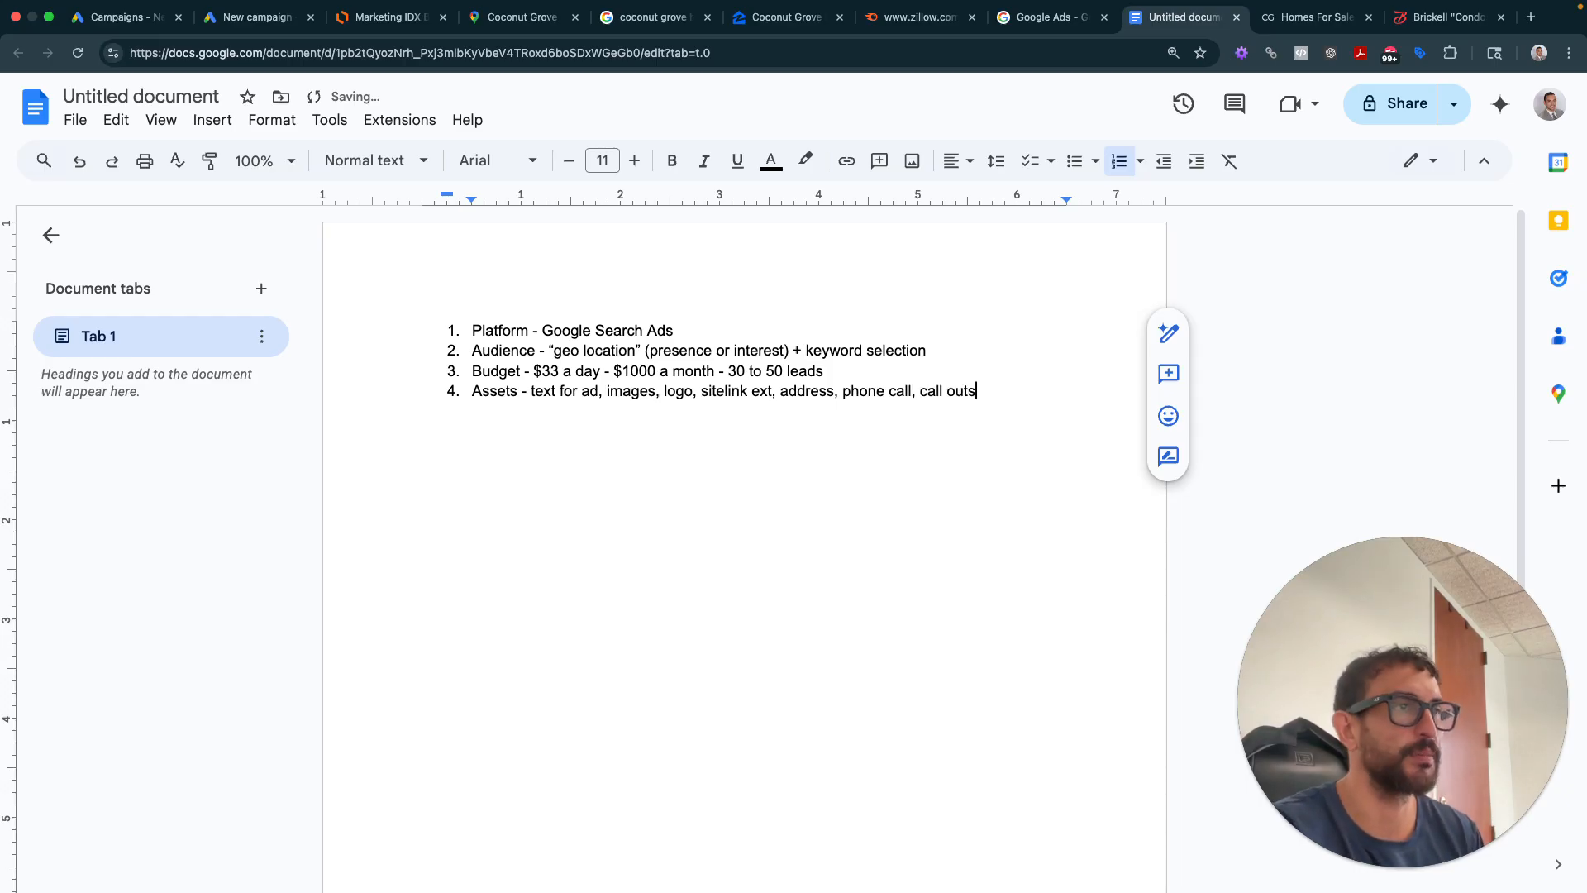
pyautogui.press('Return')
pyautogui.write('Landing page -')
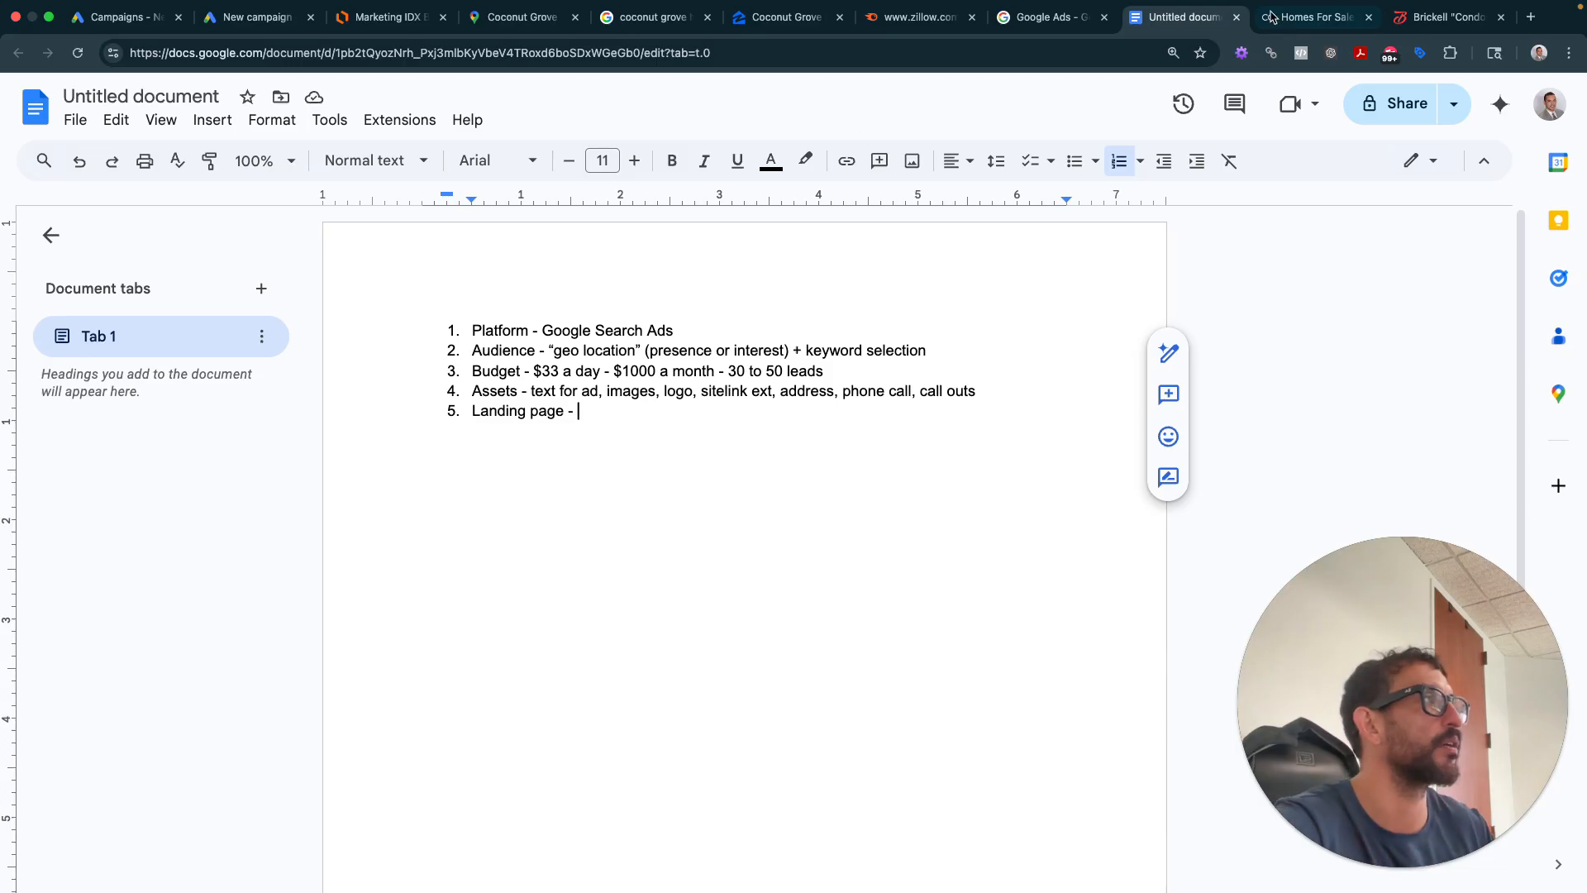
pyautogui.click(1310, 16)
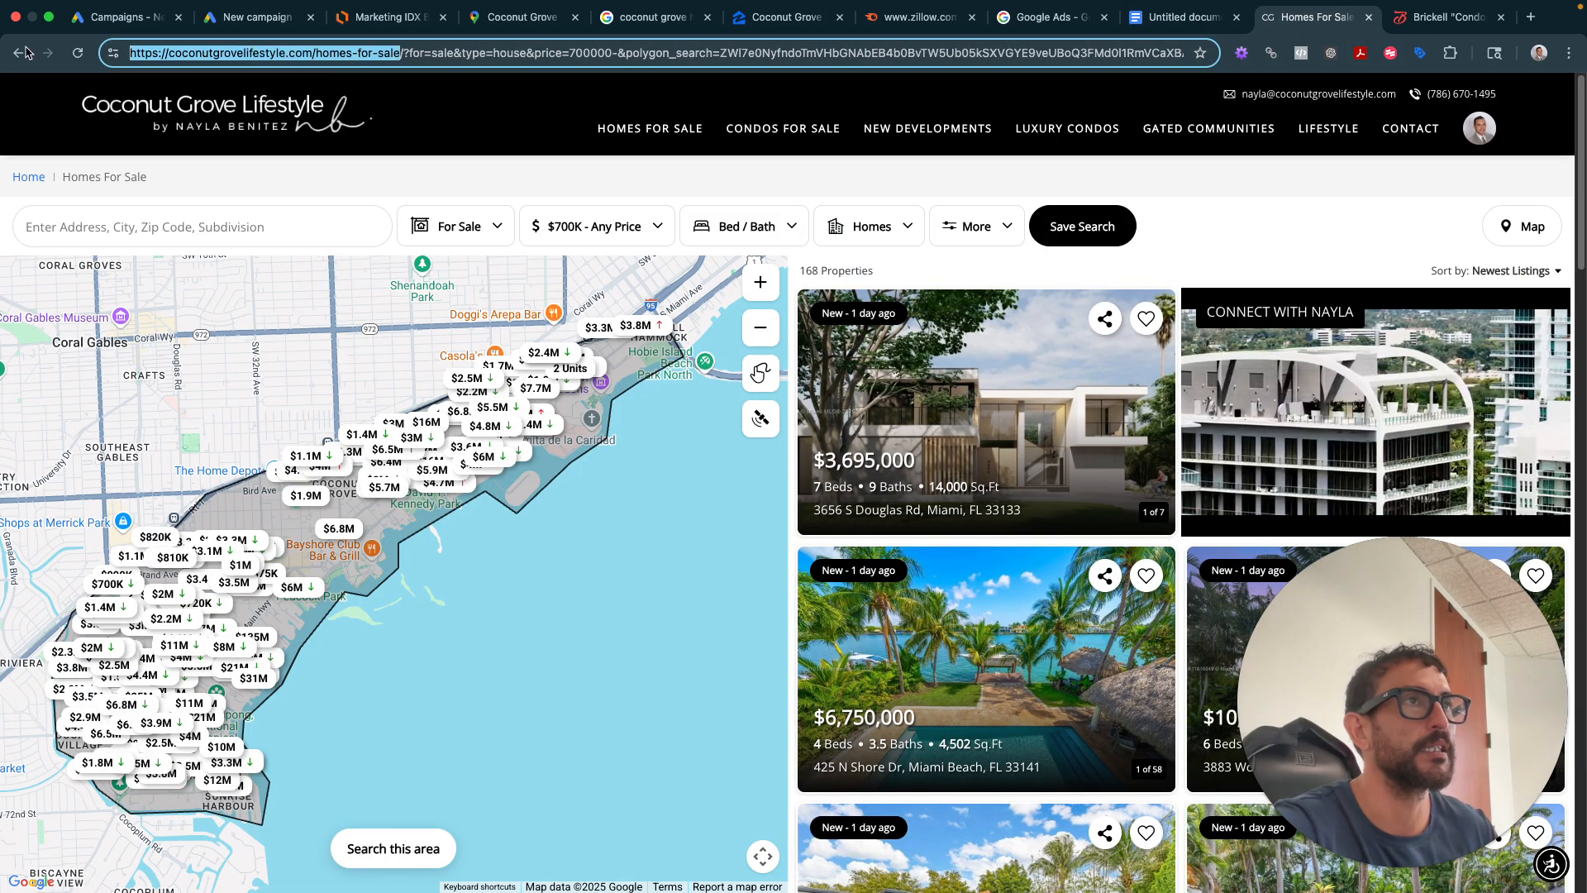
pyautogui.click(1182, 17)
pyautogui.write('https://coconutgrovelifestyle.com/homes-for-sale')
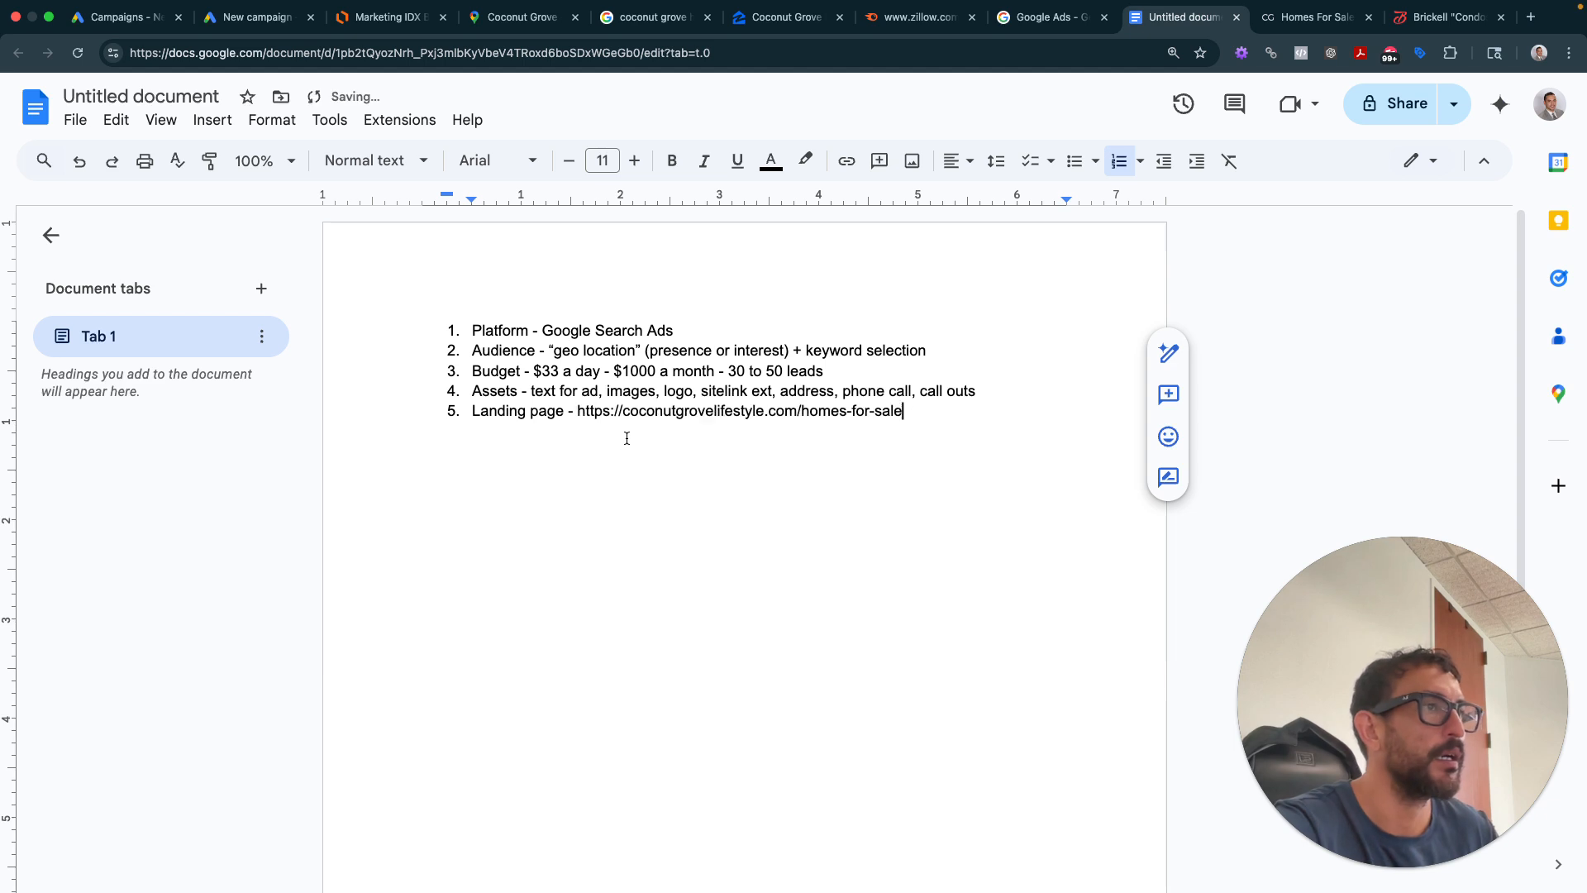
# - Open an empty indented sub-item under the Audience item
pyautogui.click(932, 351)
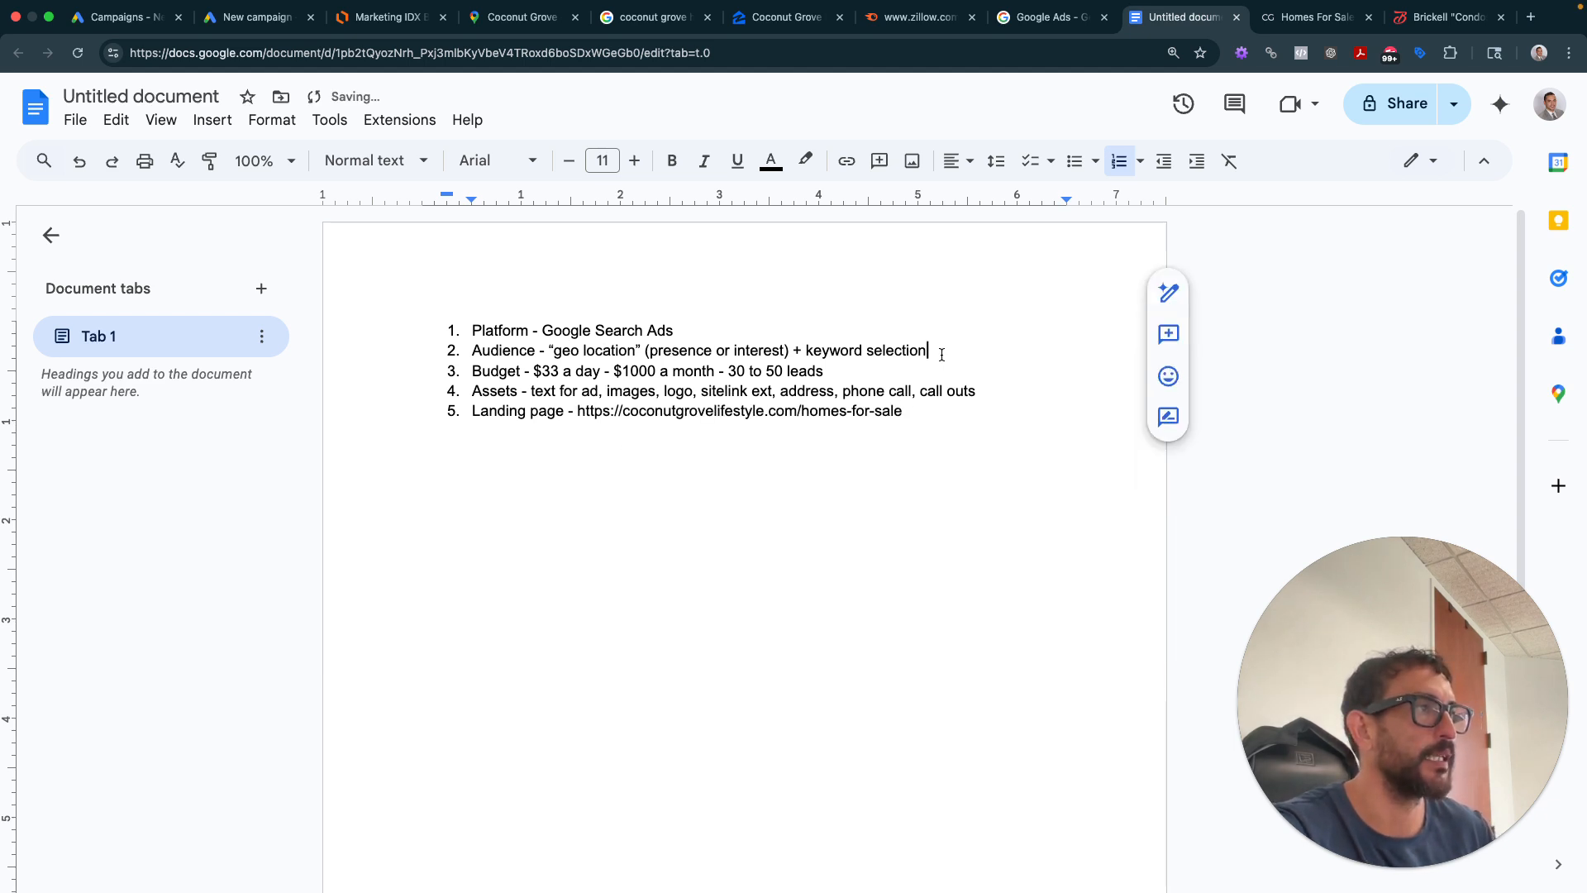
pyautogui.press('Return')
pyautogui.press('Tab')
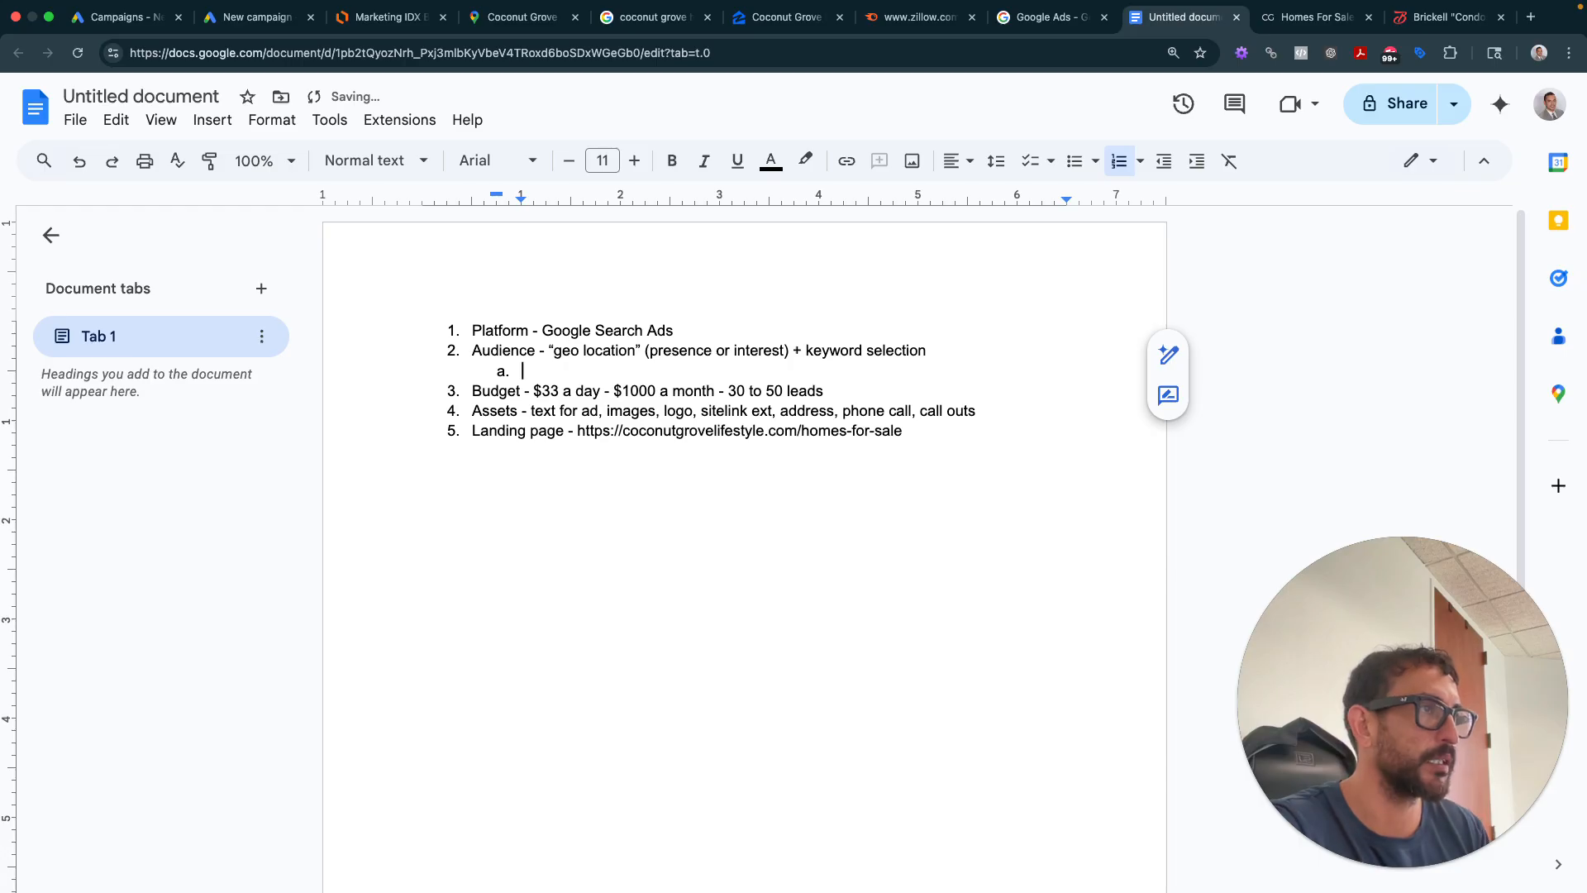
# - Copy 'houses for sale coconut grove fl' from Semrush into Audience sub-item a as plain text
pyautogui.click(918, 17)
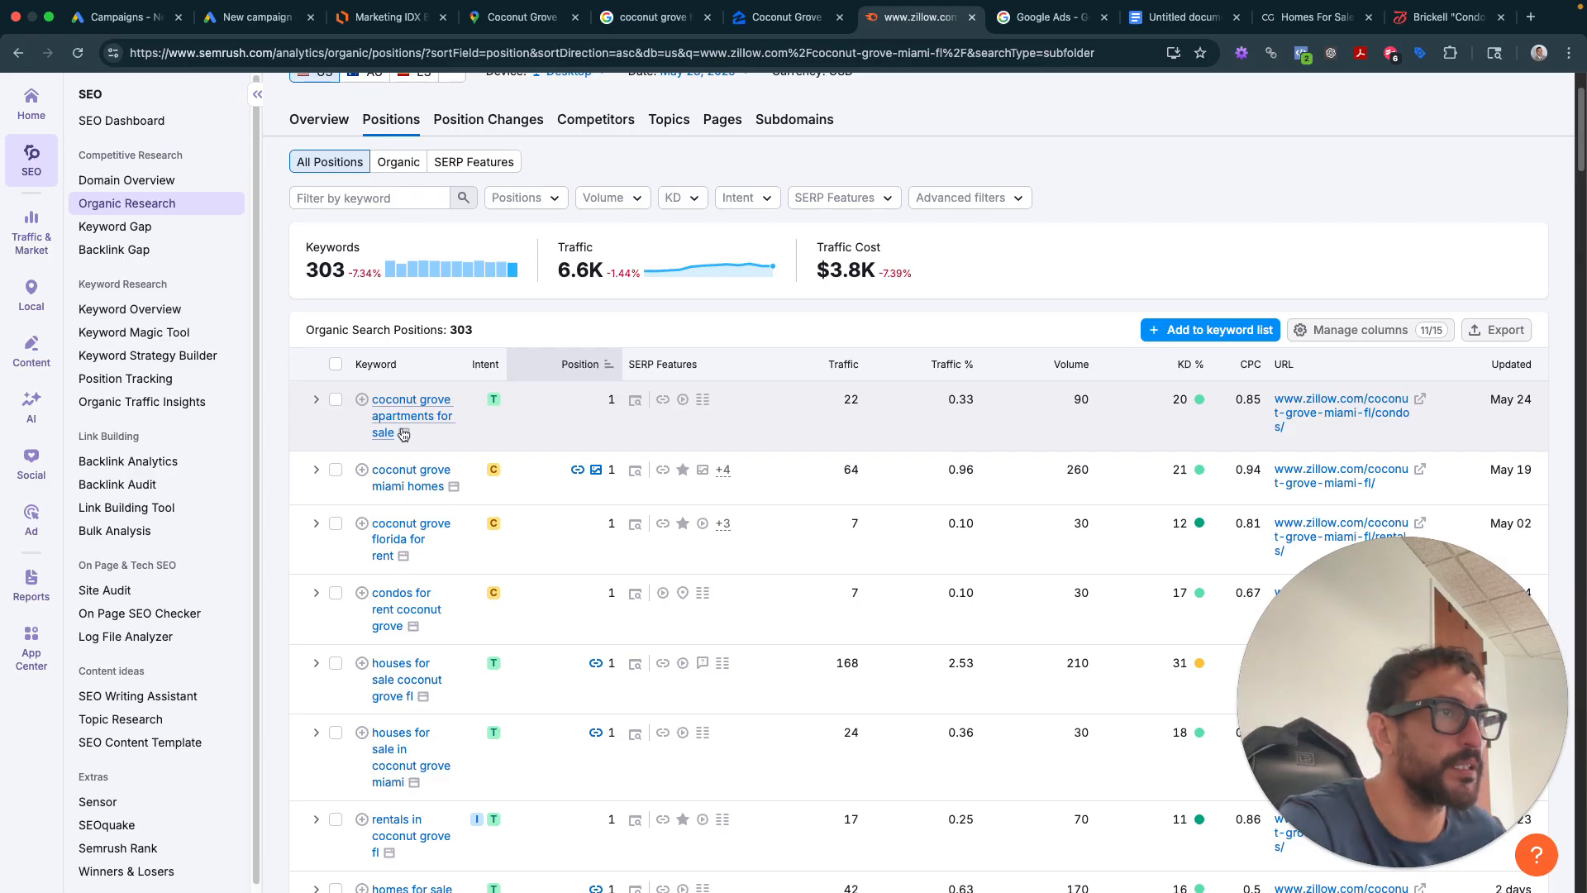
pyautogui.rightClick(395, 668)
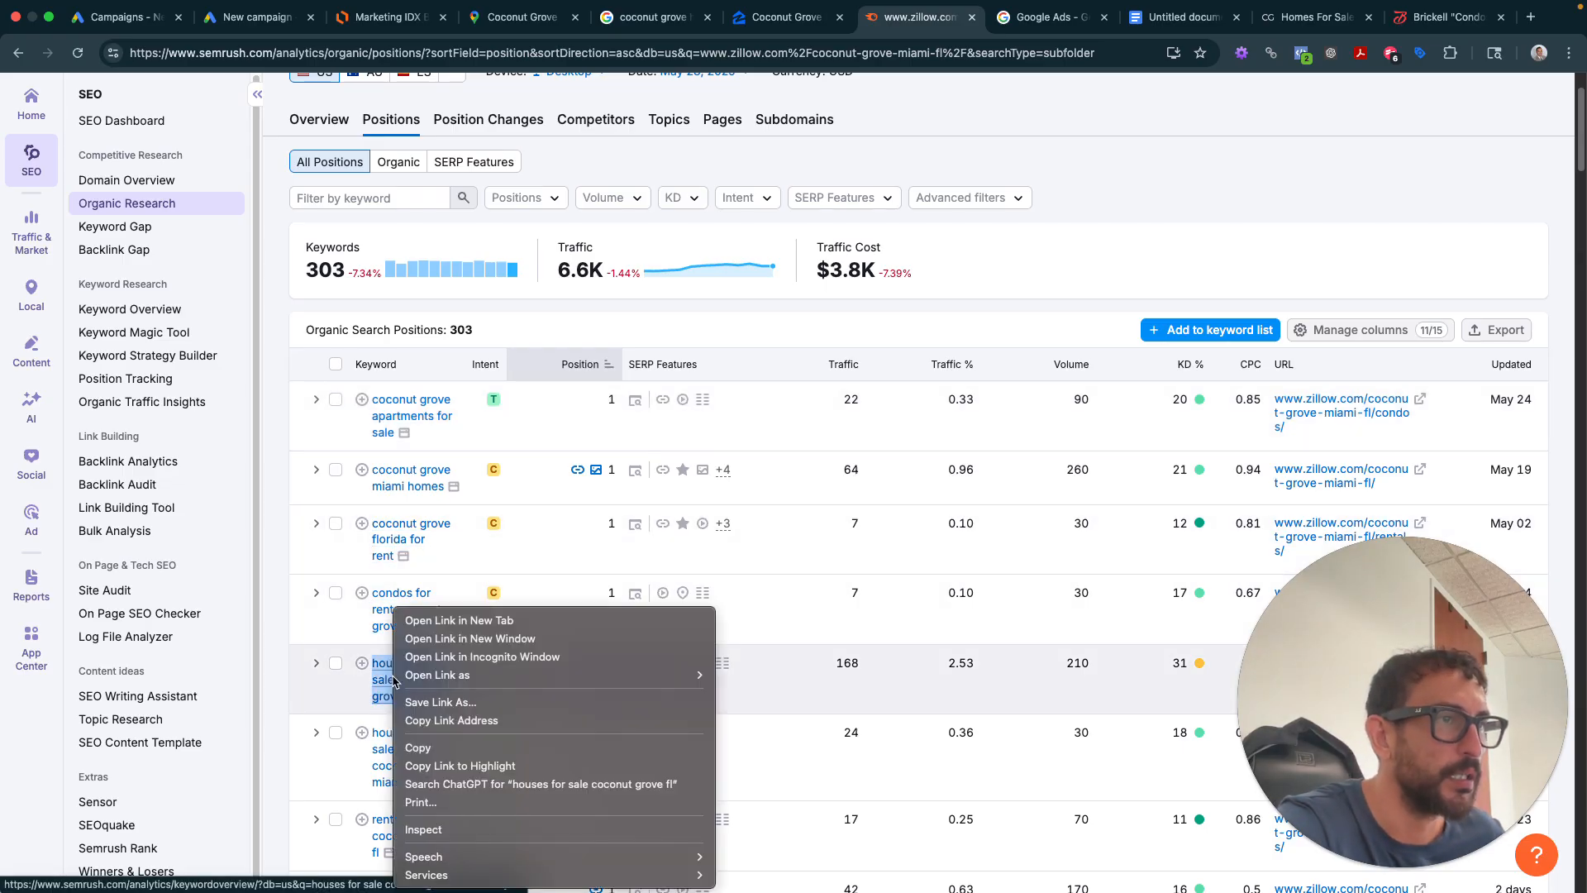
pyautogui.click(418, 748)
pyautogui.press('super+v')
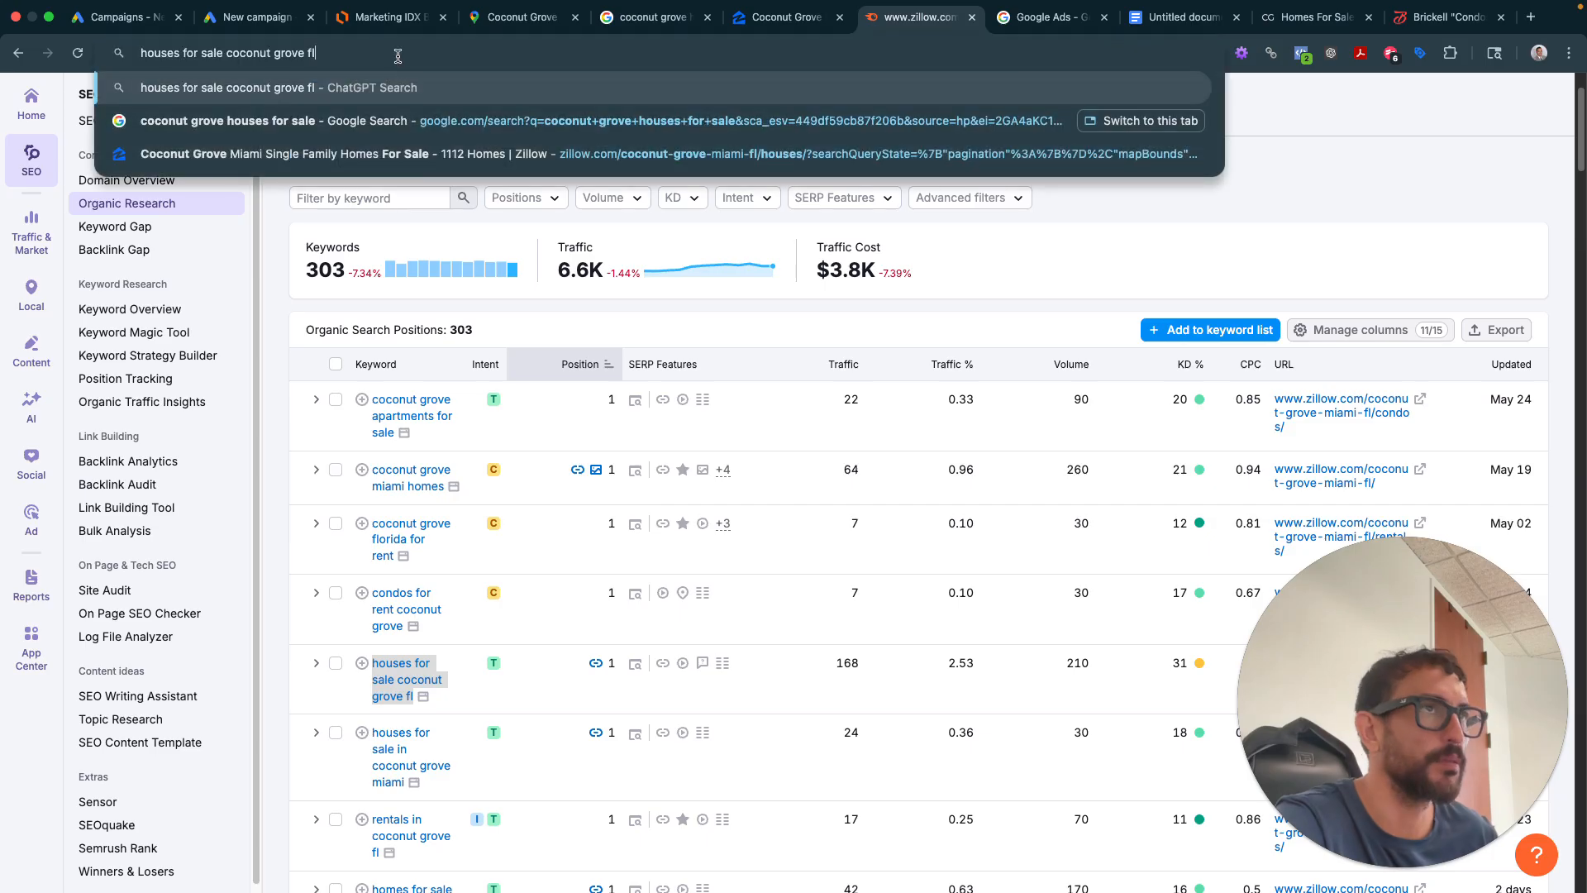
pyautogui.press('super+a')
pyautogui.press('BackSpace')
pyautogui.hotkey('ctrl', 'Tab')
pyautogui.hotkey('ctrl', 'Tab')
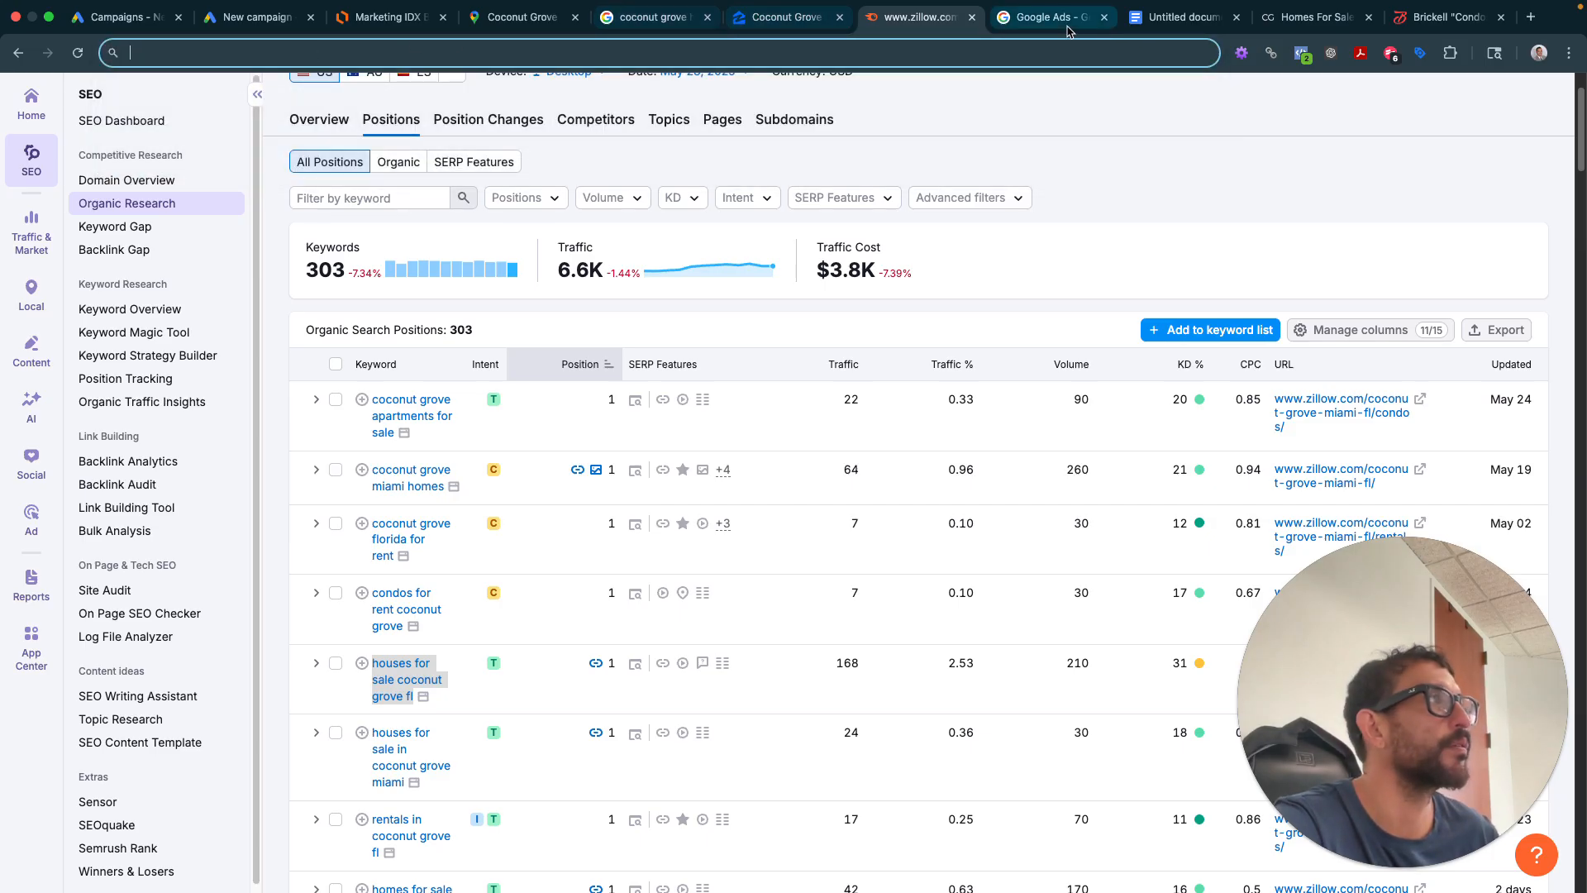
pyautogui.press('super+v')
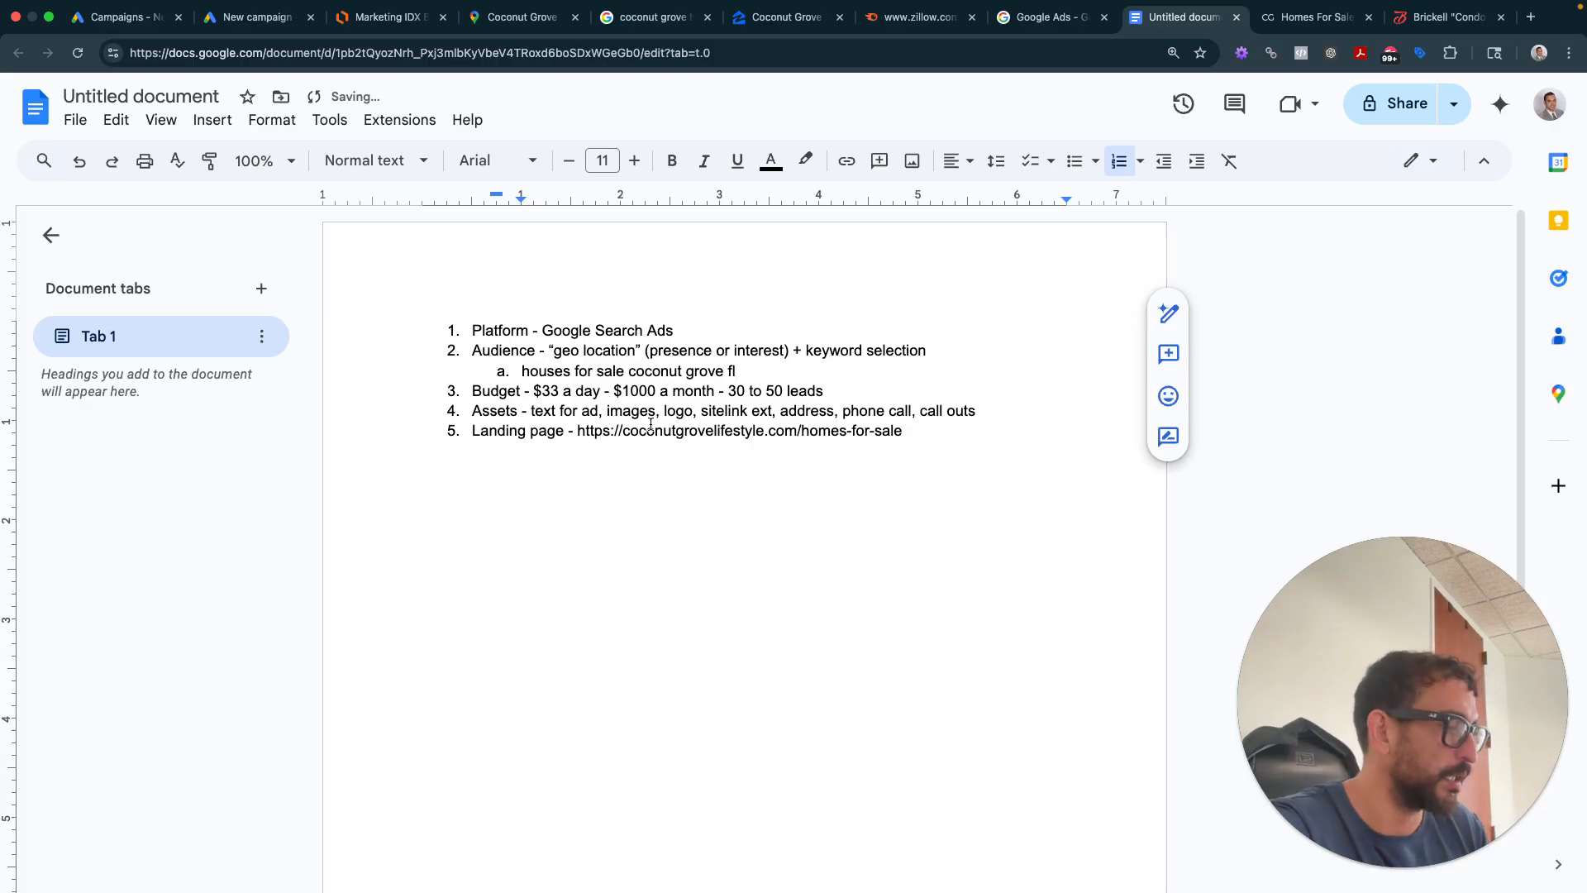
pyautogui.hotkey('shift', 'Return')
pyautogui.press('BackSpace')
pyautogui.press('Return')
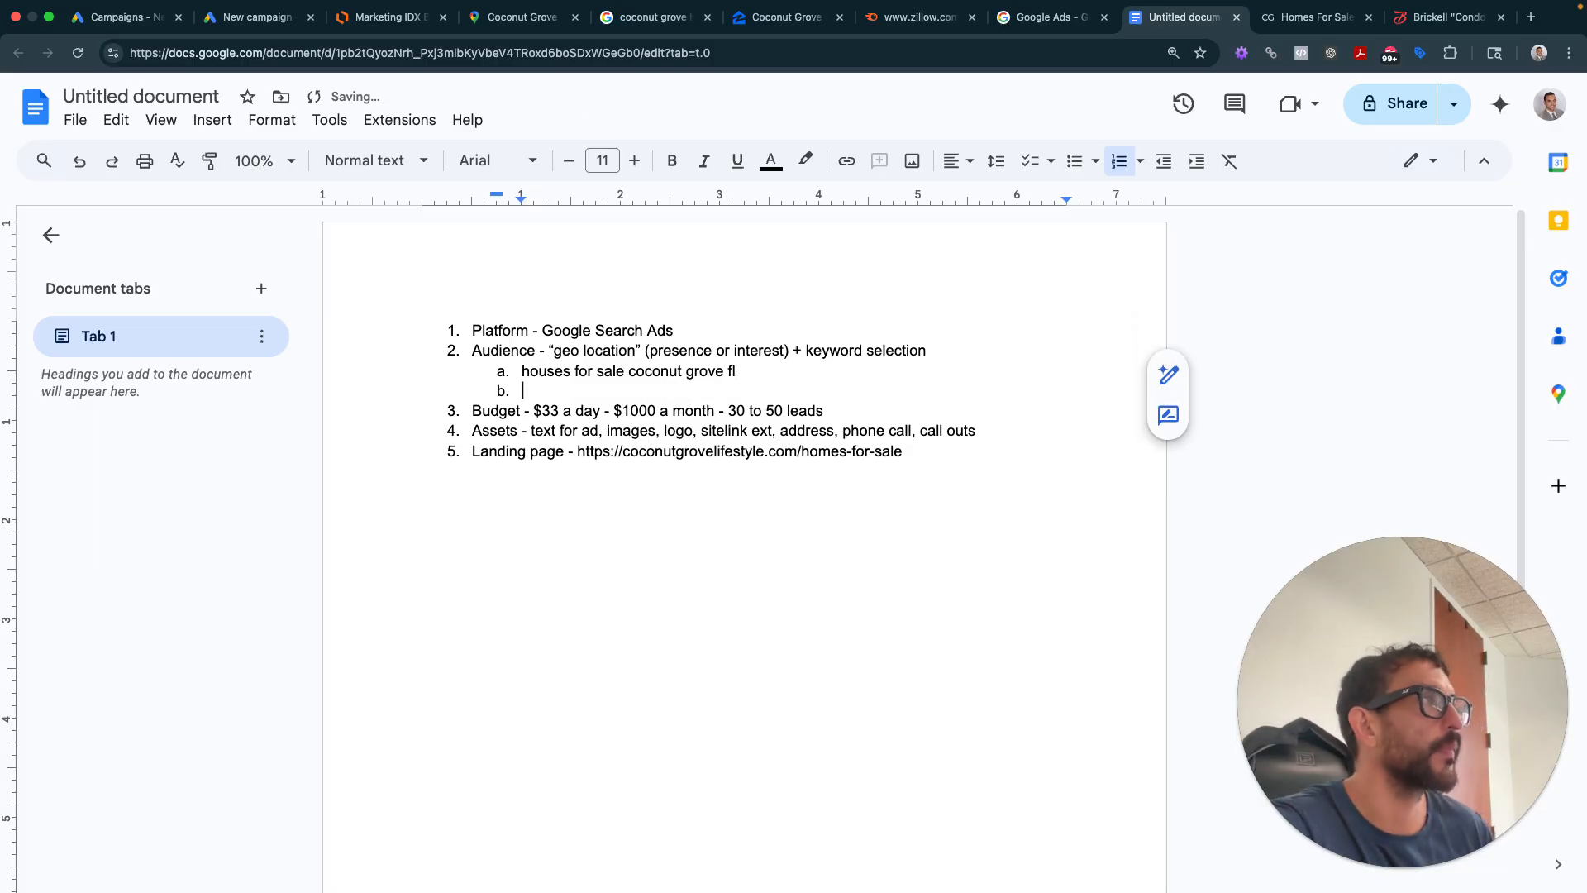
# - Add 'houses for sale in coconut grove miami' as plain text in sub-item b
pyautogui.click(924, 25)
pyautogui.scroll(-2, 549, 513)
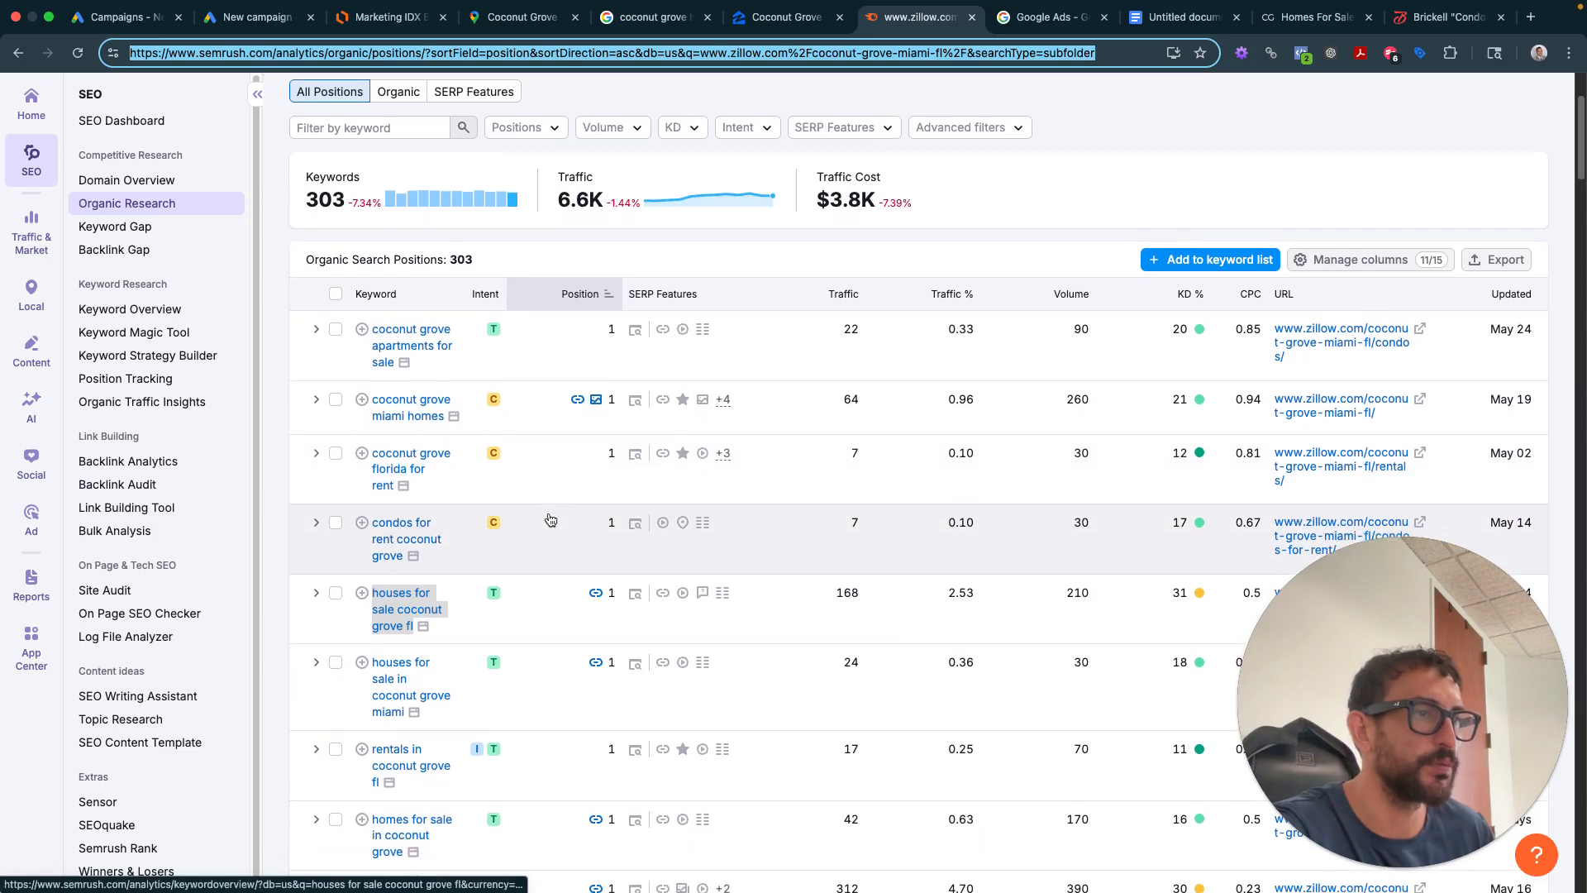
pyautogui.rightClick(409, 681)
pyautogui.click(419, 748)
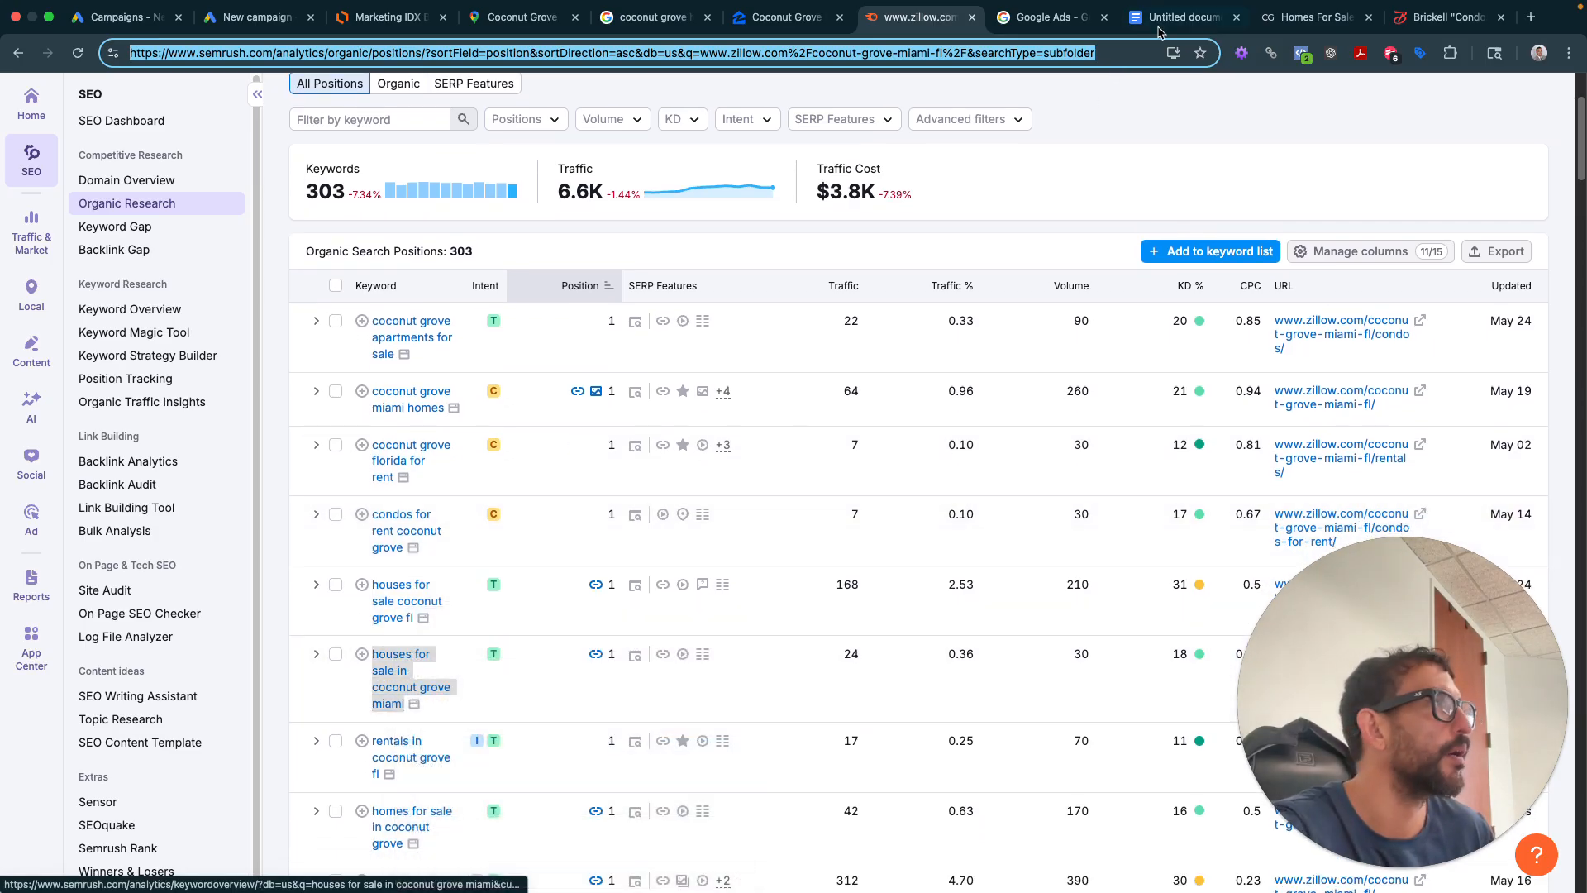
pyautogui.click(1182, 16)
pyautogui.press('super+v')
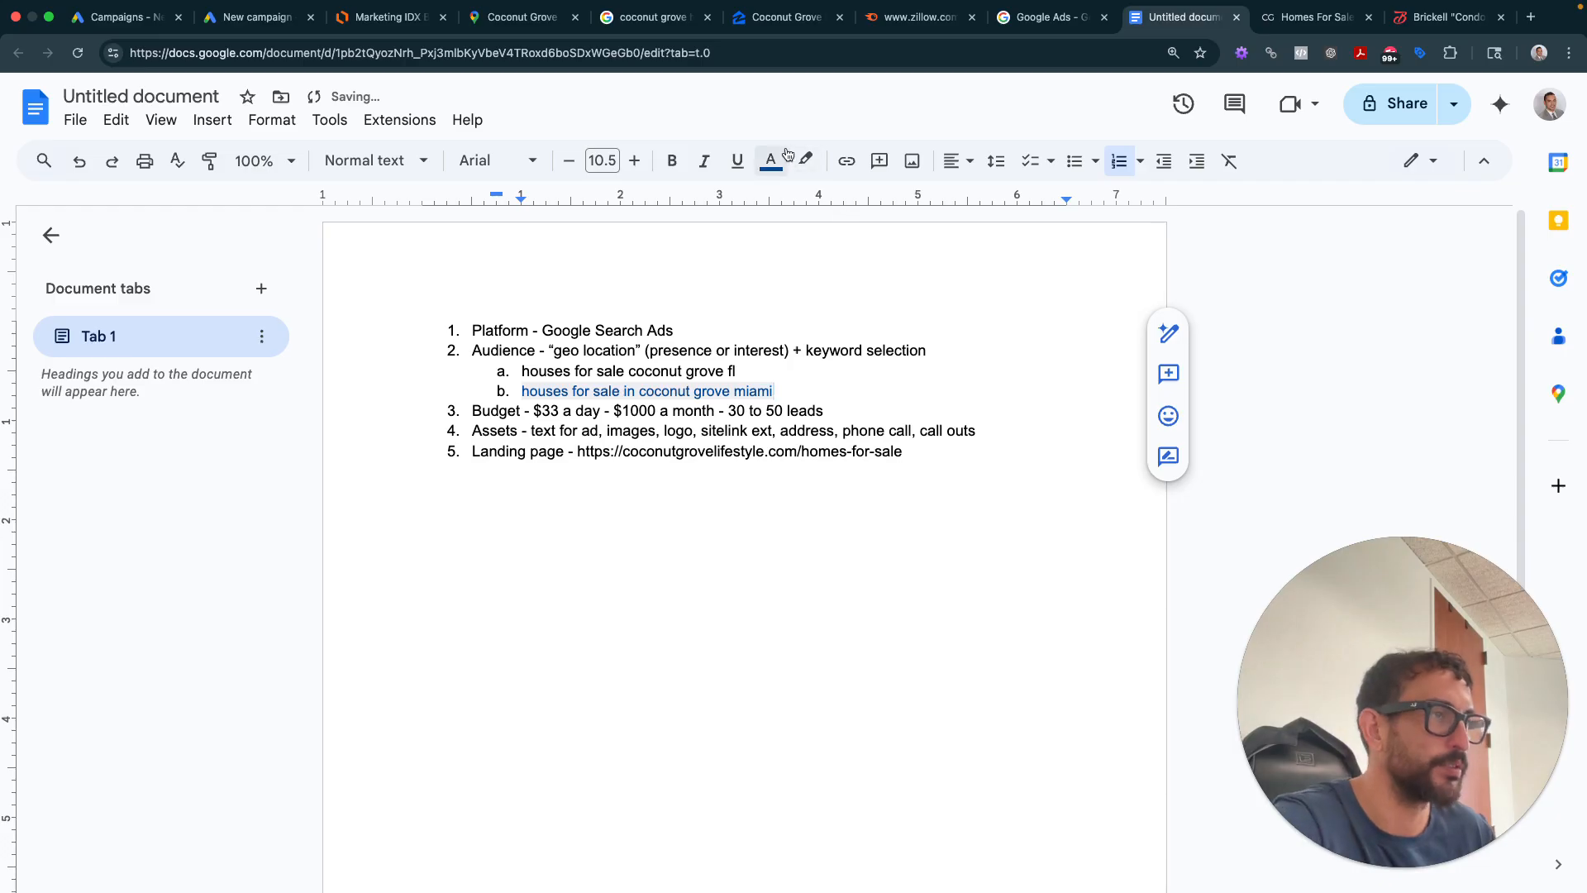
pyautogui.press('super+z')
pyautogui.click(577, 53)
pyautogui.press('super+v')
pyautogui.press('super+a')
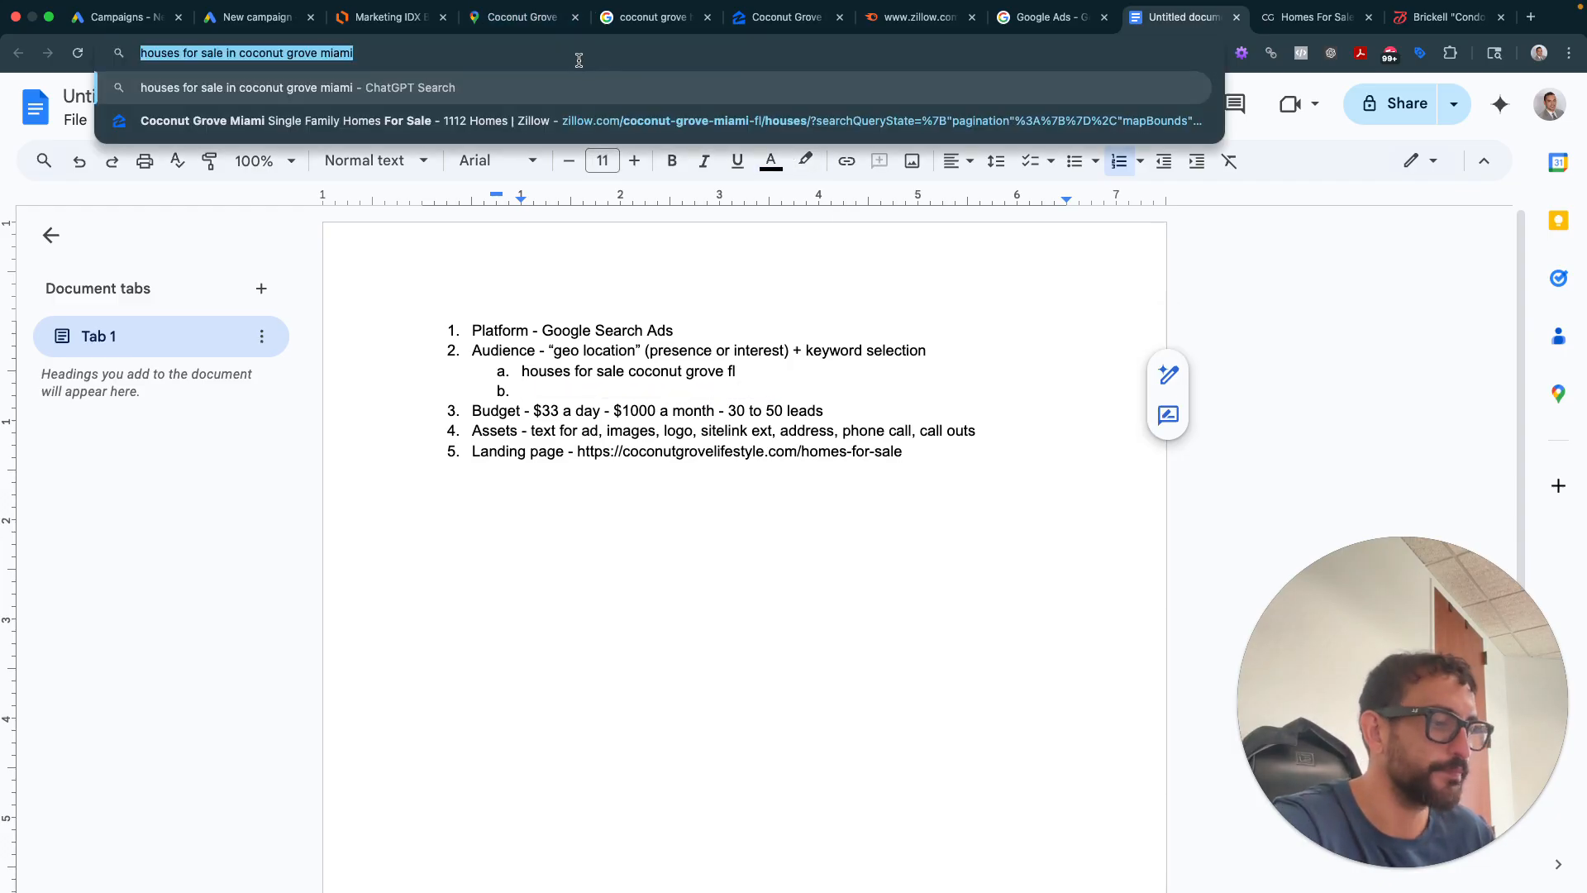
pyautogui.press('super+x')
pyautogui.click(583, 395)
pyautogui.press('super+v')
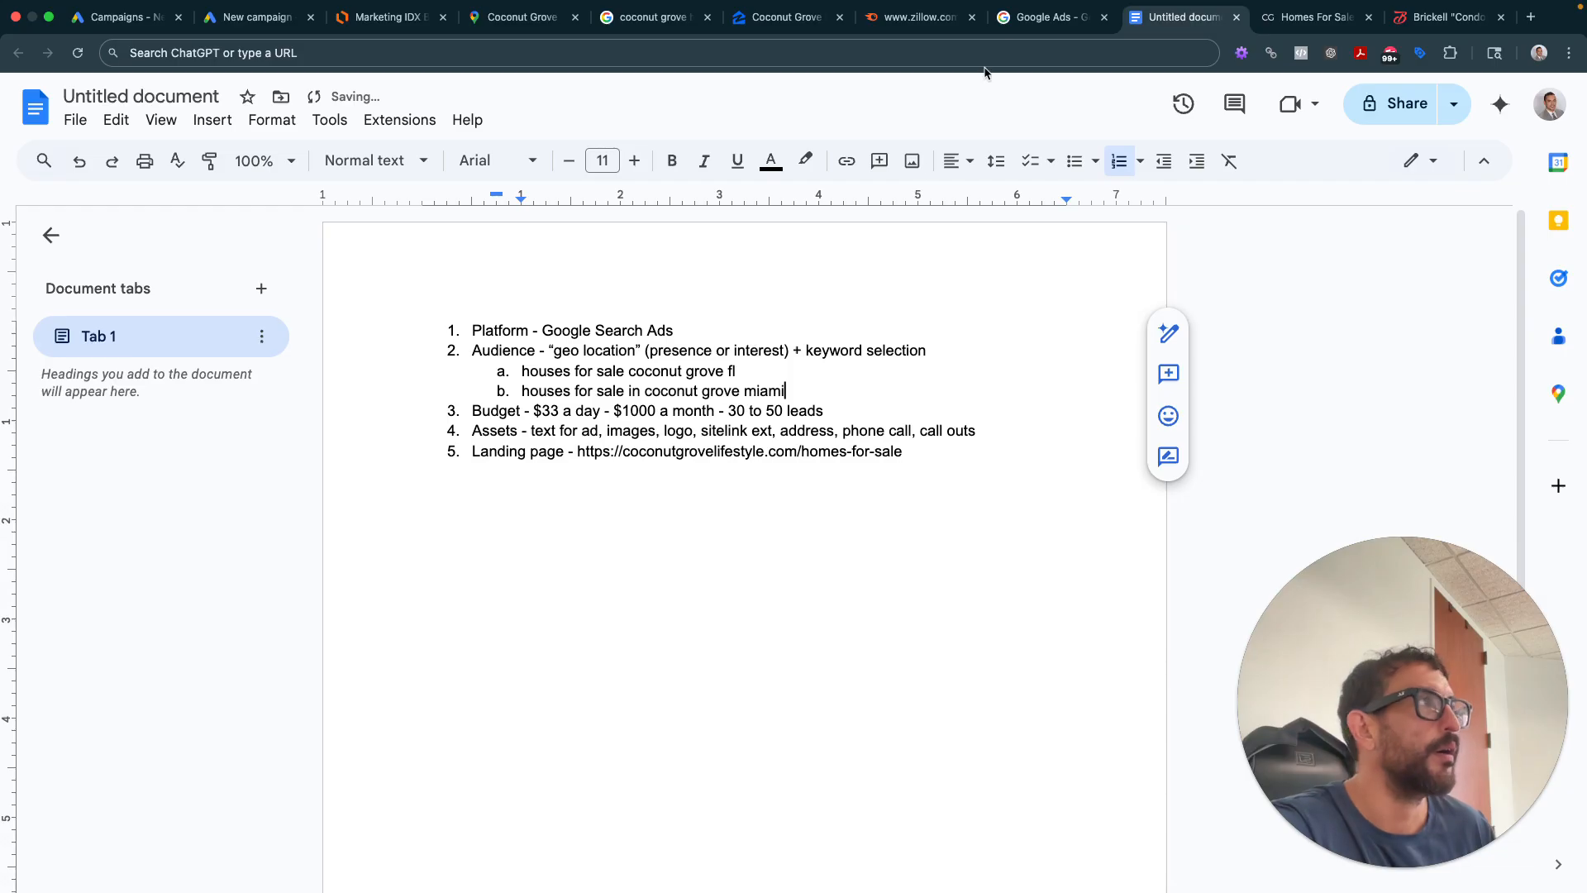
# - Copy the keyword 'homes for sale in coconut grove' from Zillow's Semrush rankings
pyautogui.click(918, 16)
pyautogui.scroll(-3, 464, 573)
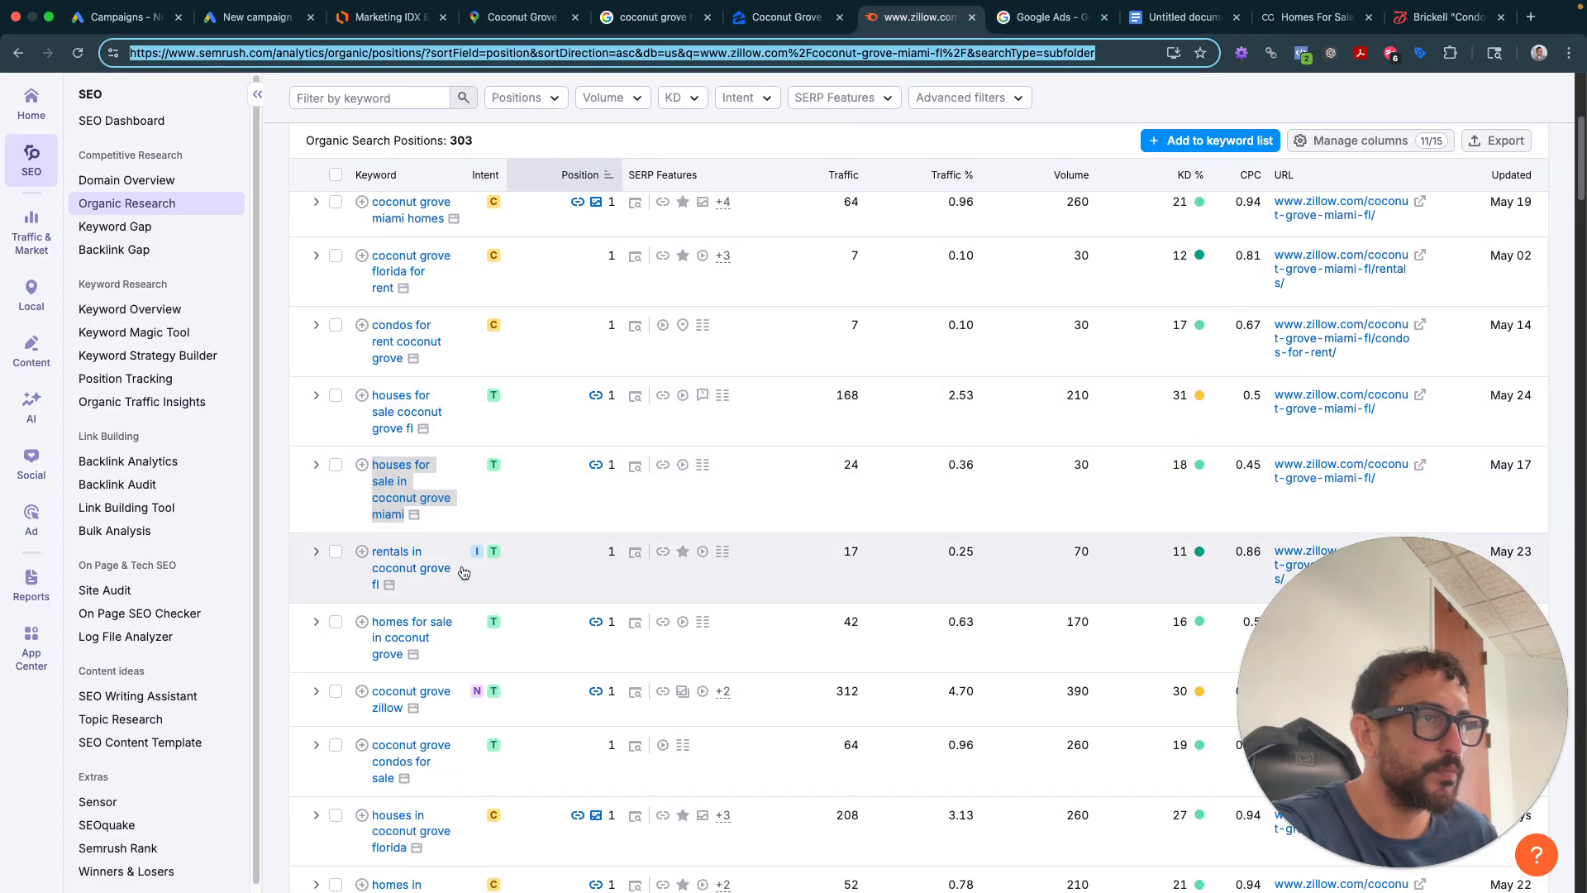
pyautogui.rightClick(408, 615)
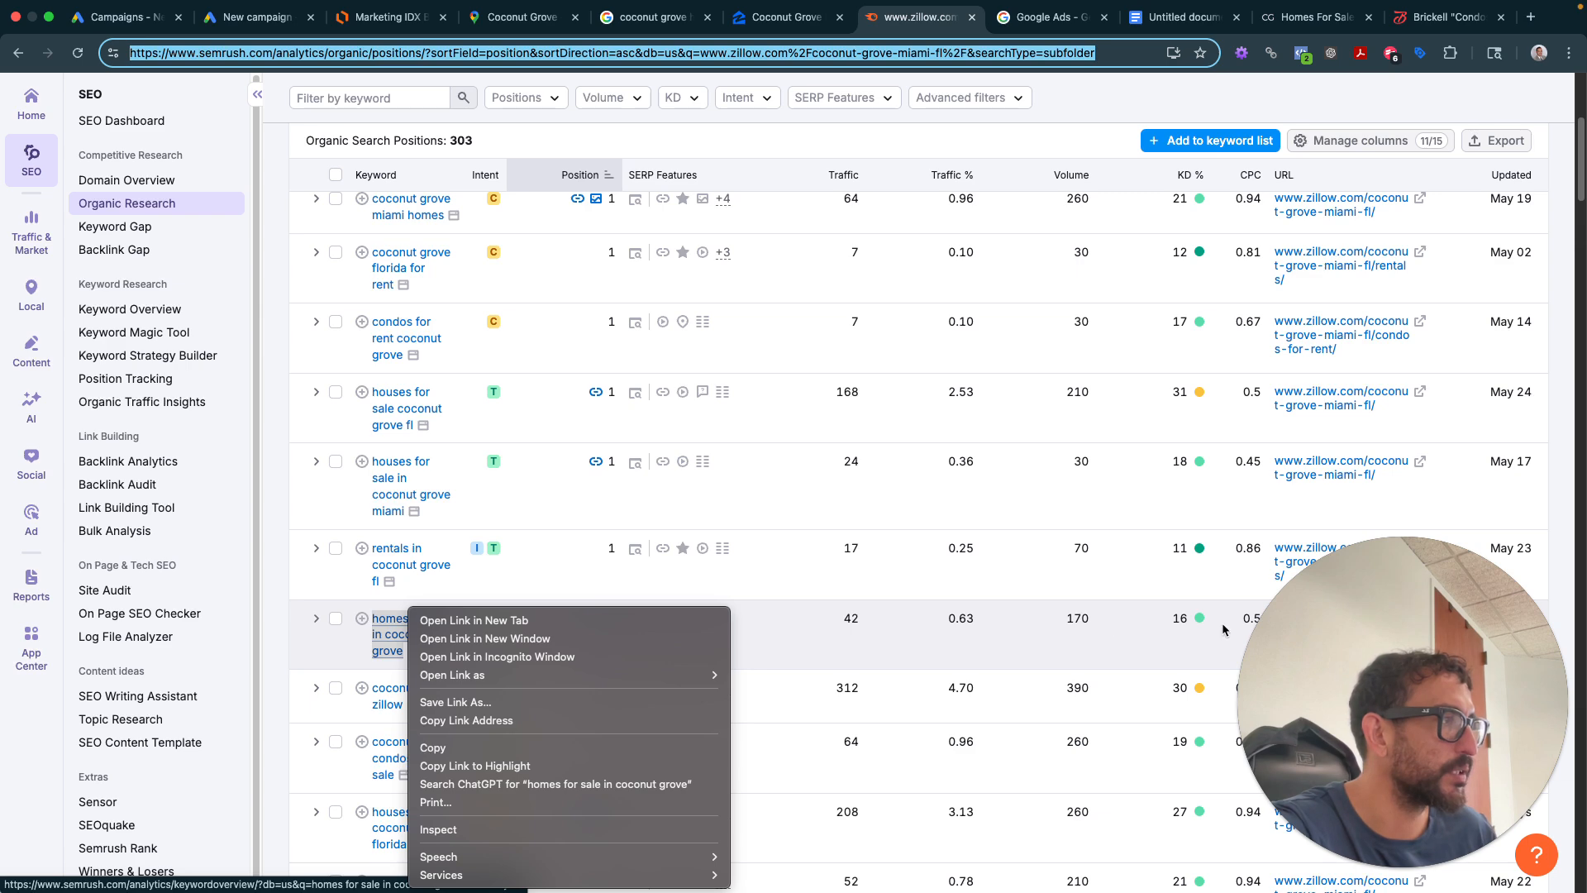
pyautogui.click(547, 749)
pyautogui.scroll(-1, 497, 683)
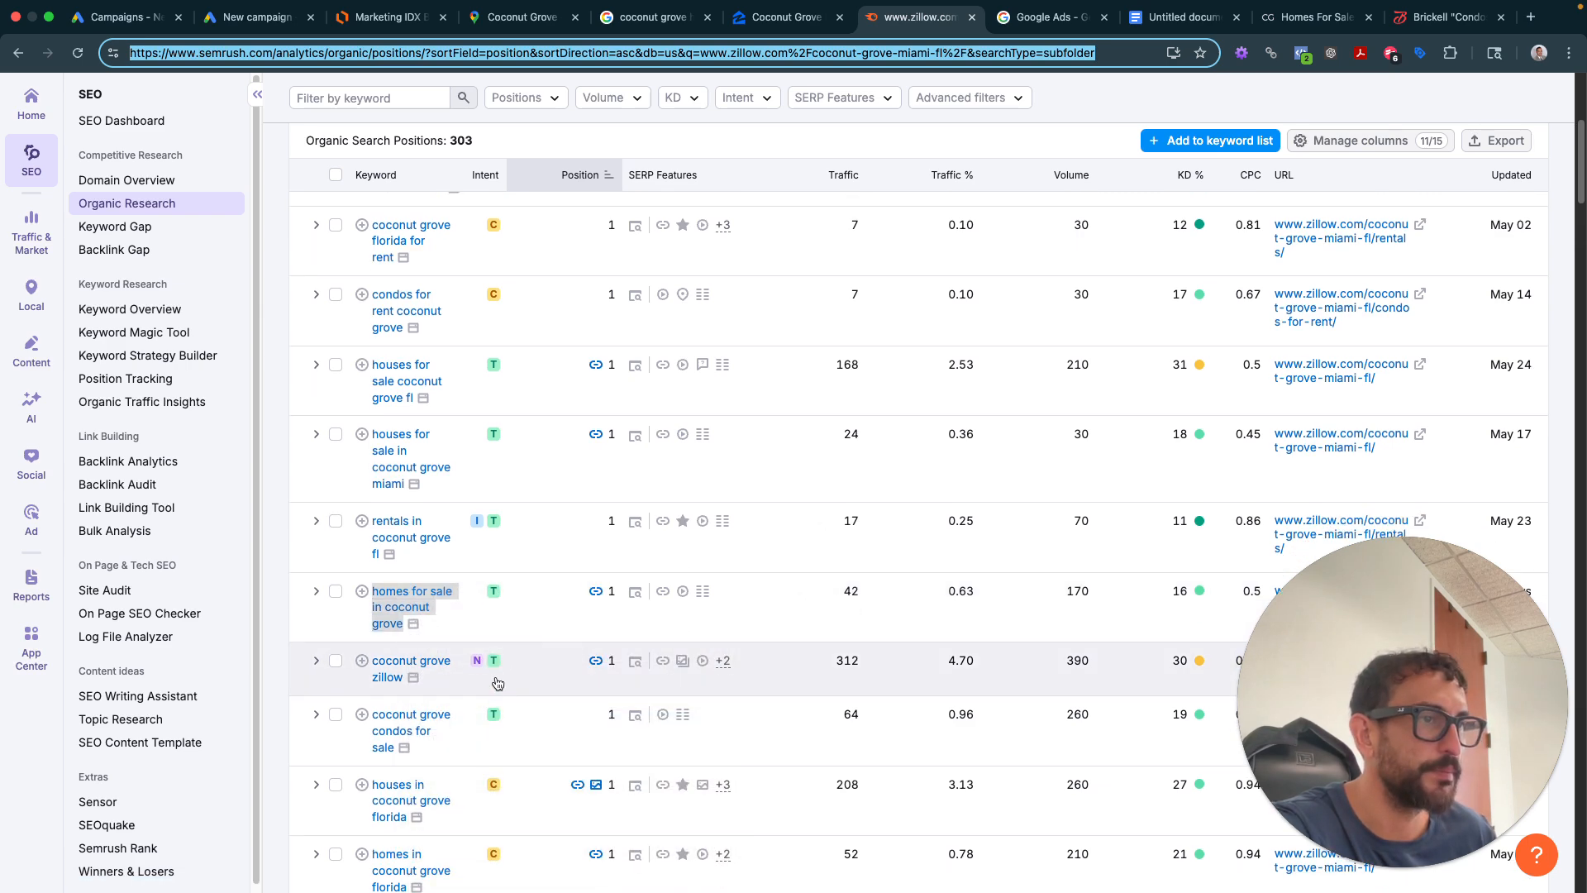
pyautogui.scroll(-1, 498, 683)
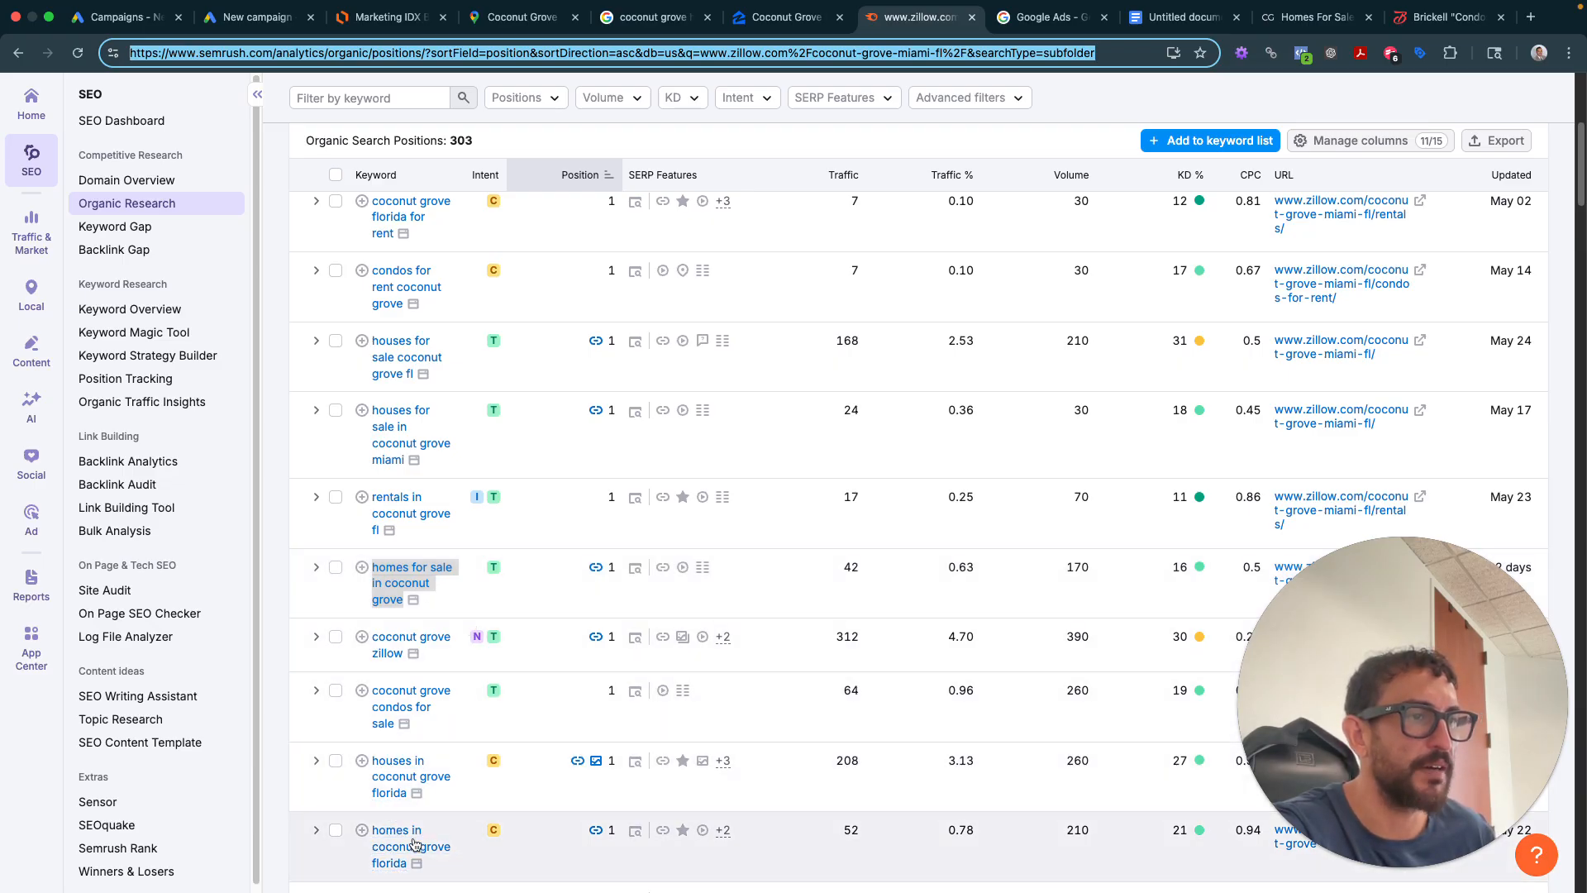
pyautogui.scroll(-5, 405, 826)
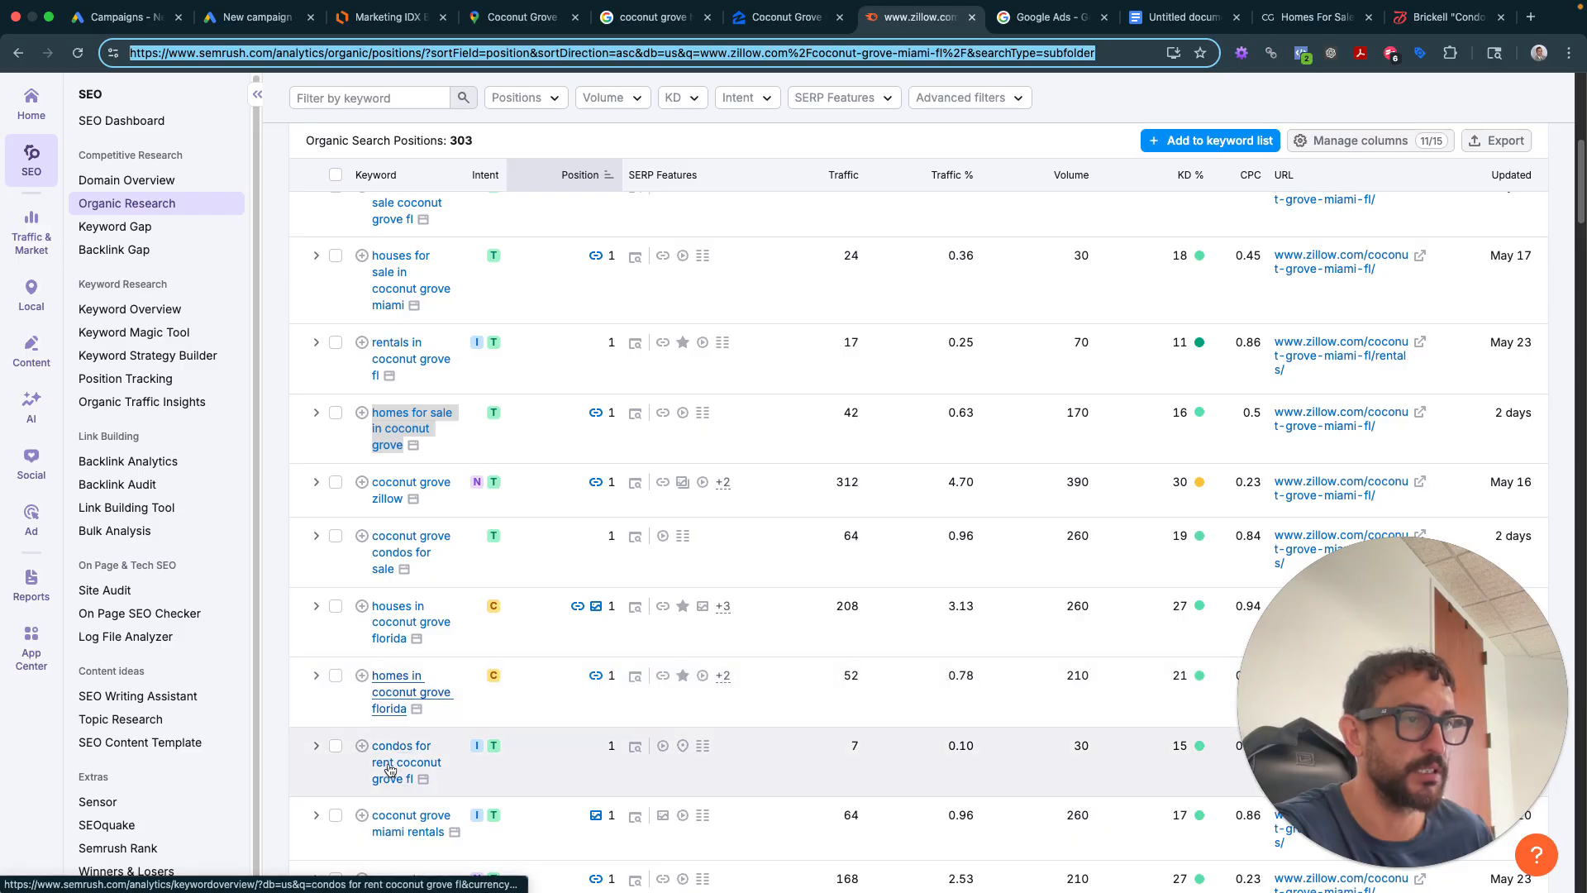
pyautogui.scroll(-6, 385, 768)
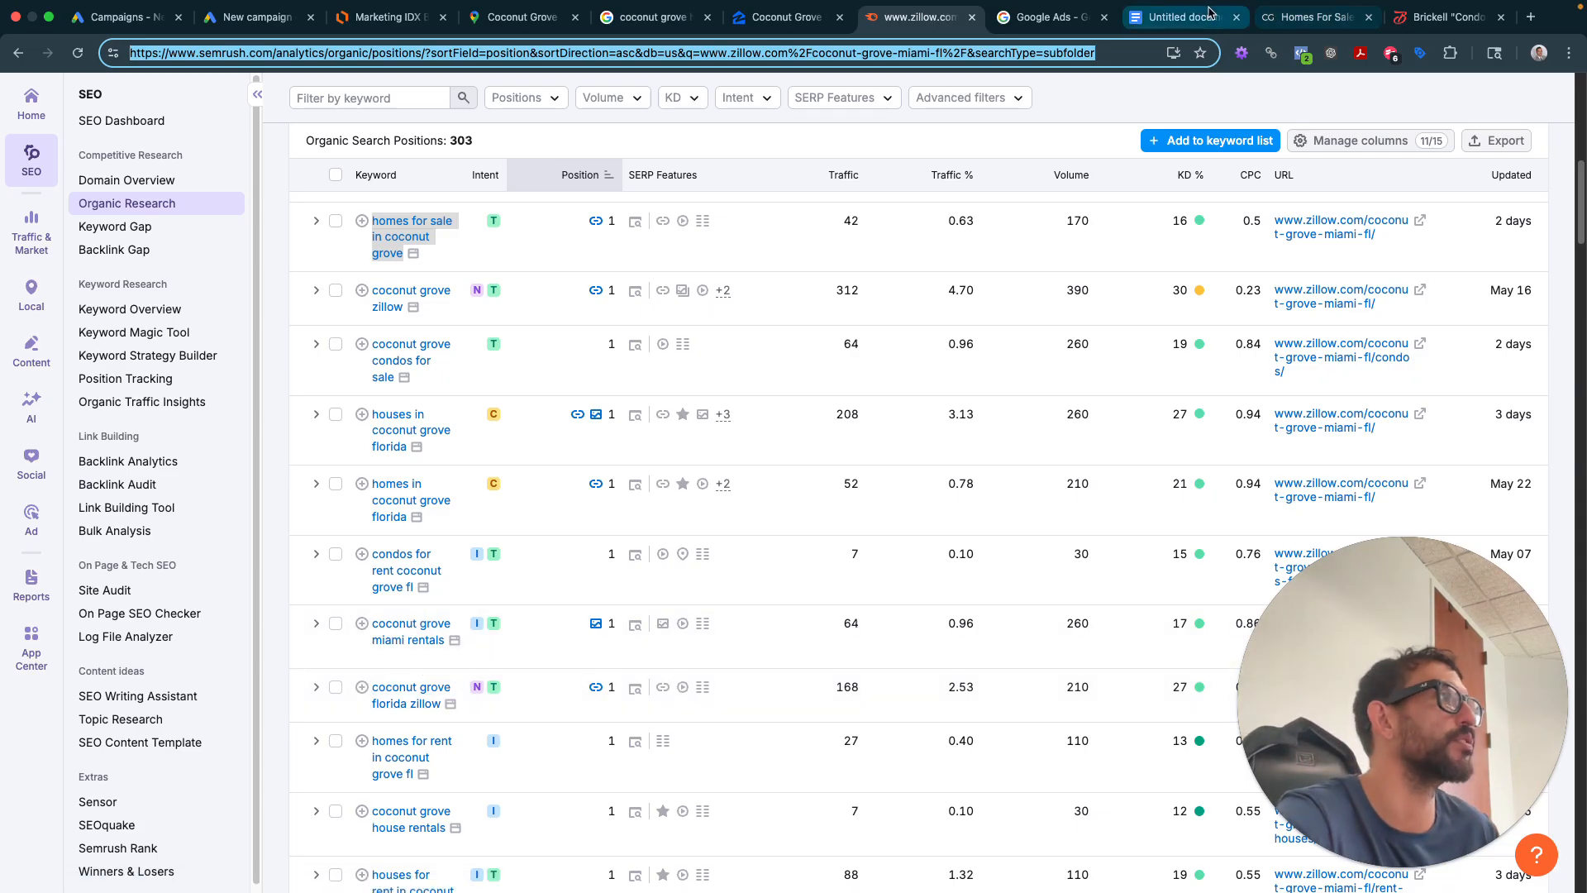
# - Create Audience sub-item c and paste 'homes for sale in coconut grove' without formatting
pyautogui.click(1182, 17)
pyautogui.press('Return')
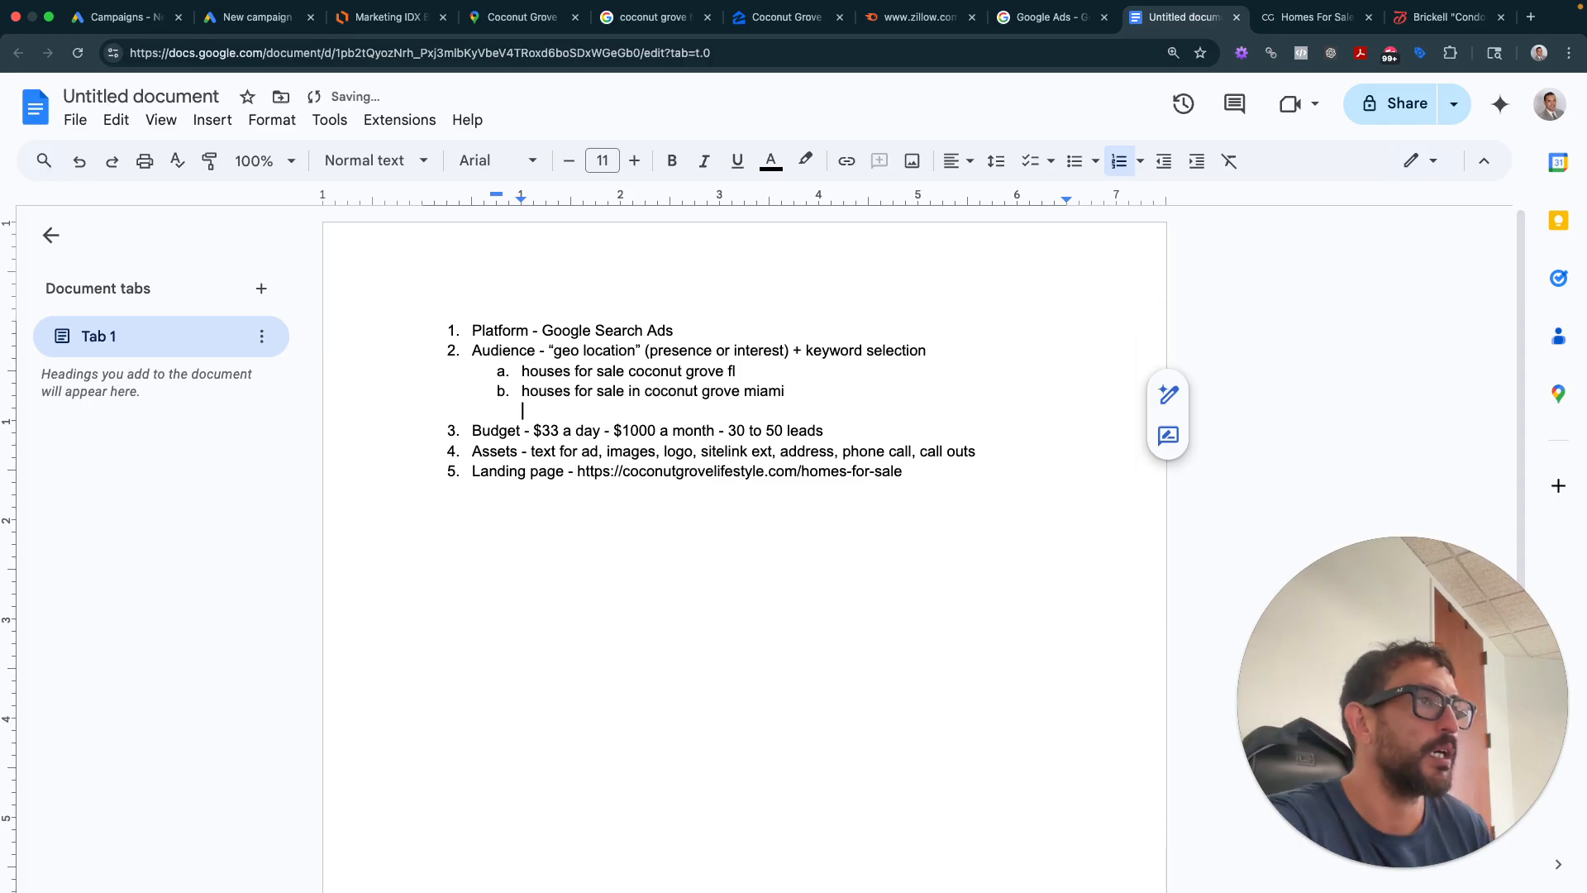
pyautogui.press('BackSpace')
pyautogui.press('Return')
pyautogui.press('super+v')
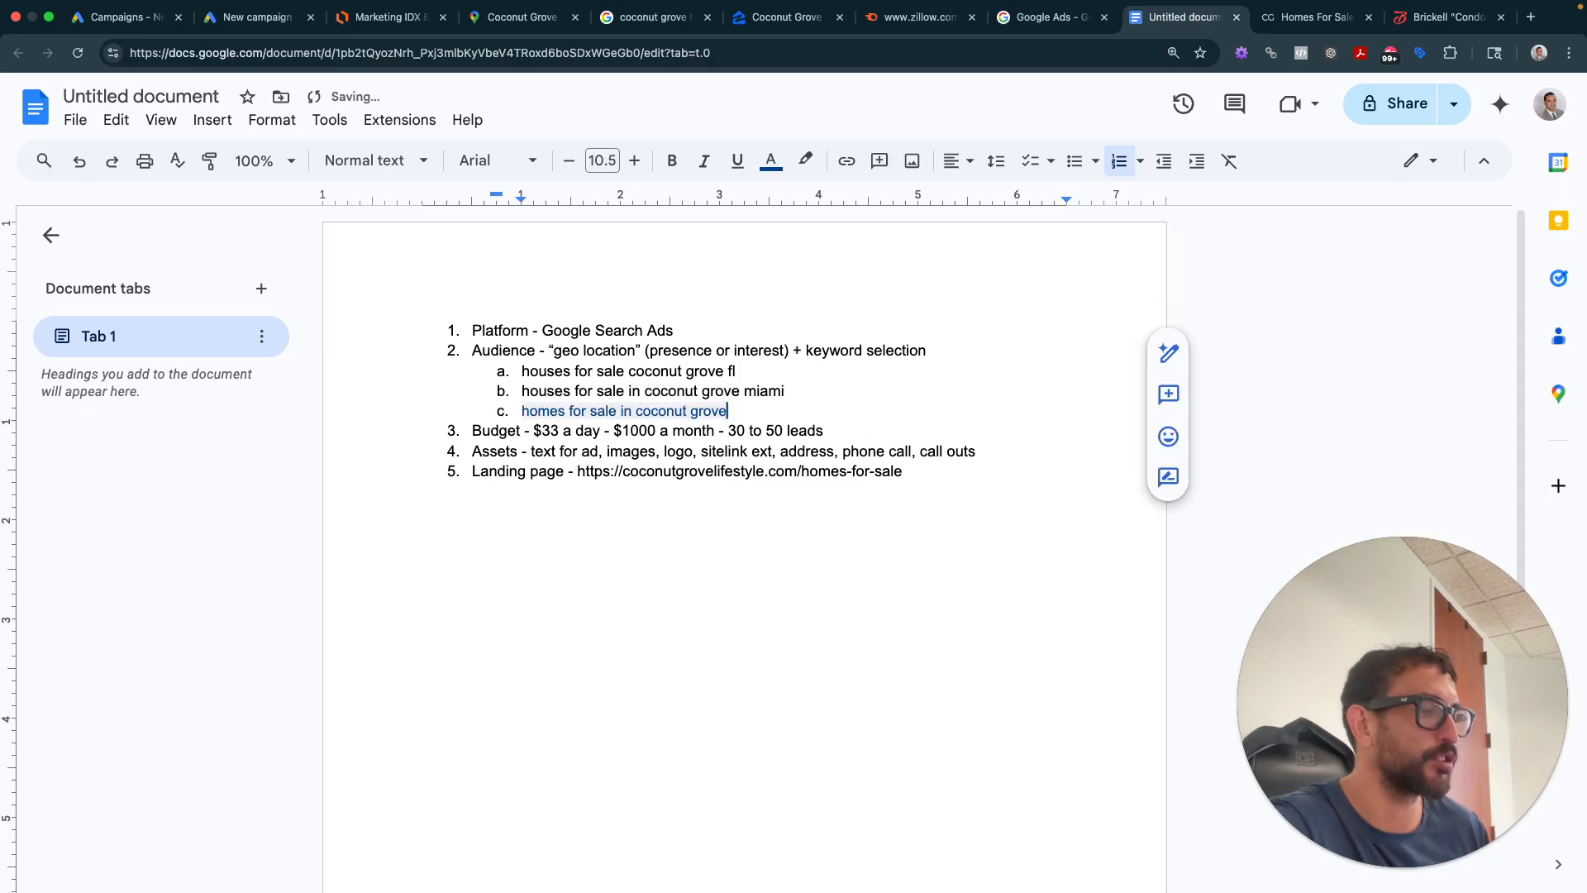
pyautogui.press('super+z')
pyautogui.click(547, 53)
pyautogui.press('super+v')
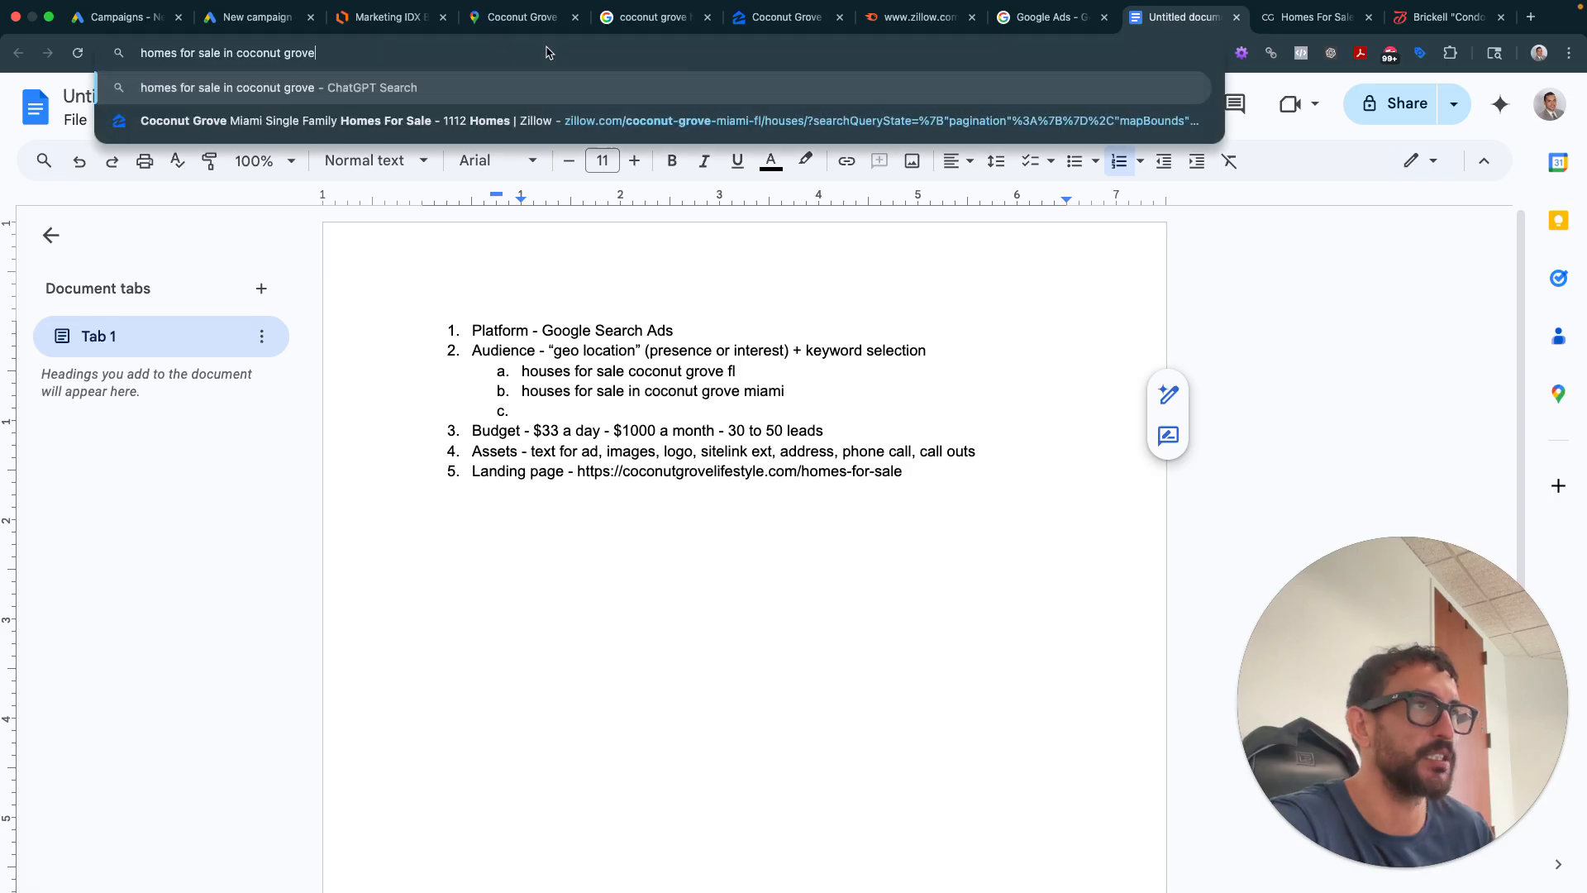
pyautogui.press('super+a')
pyautogui.press('super+x')
pyautogui.click(603, 410)
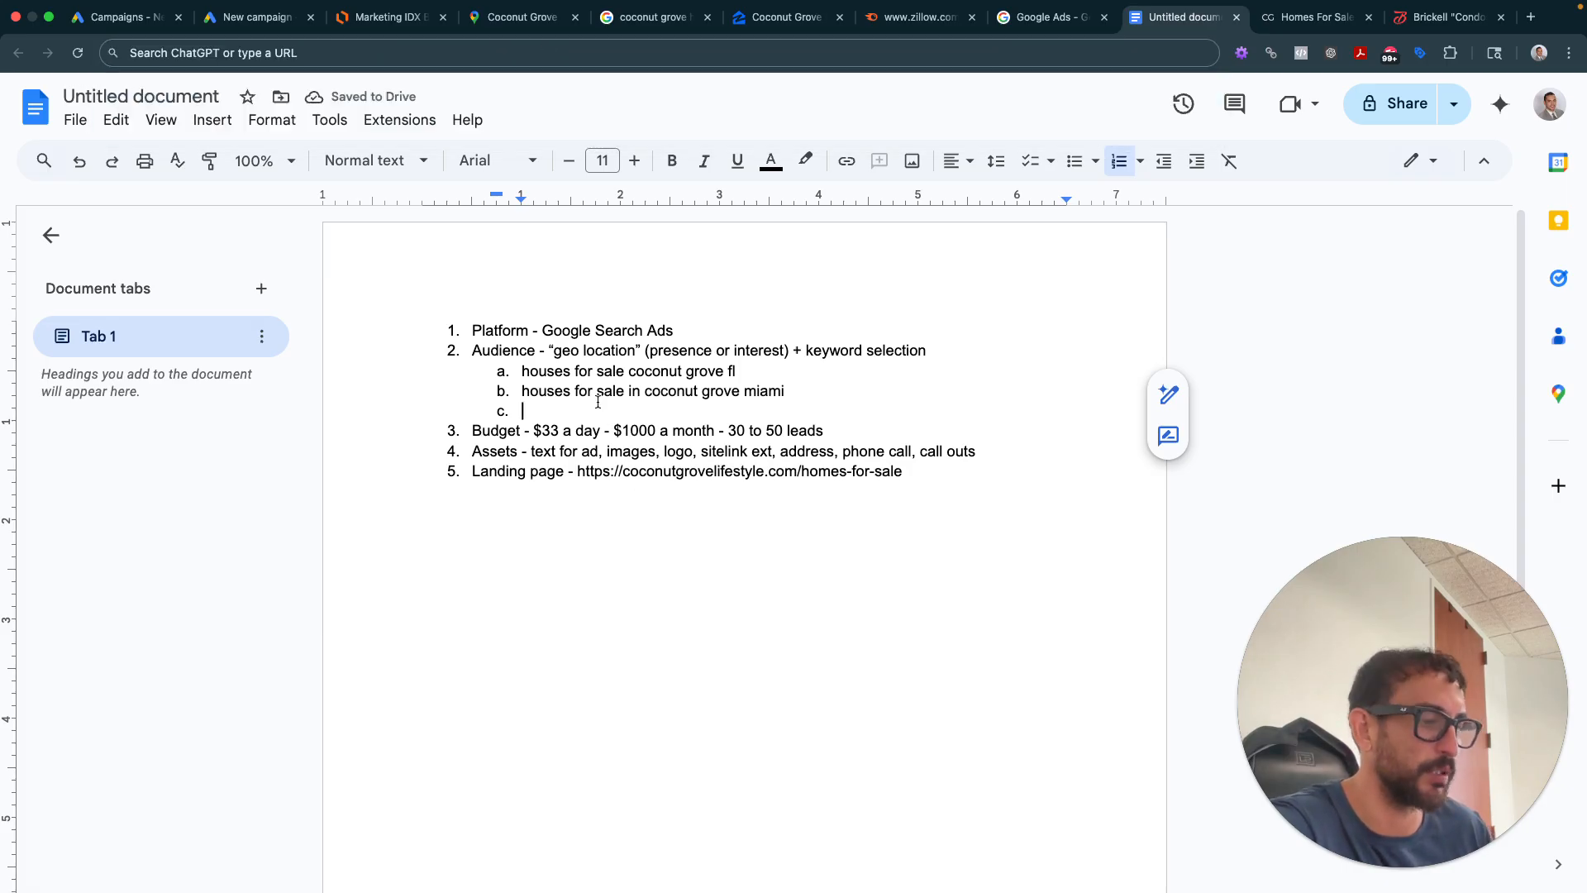
pyautogui.press('super+v')
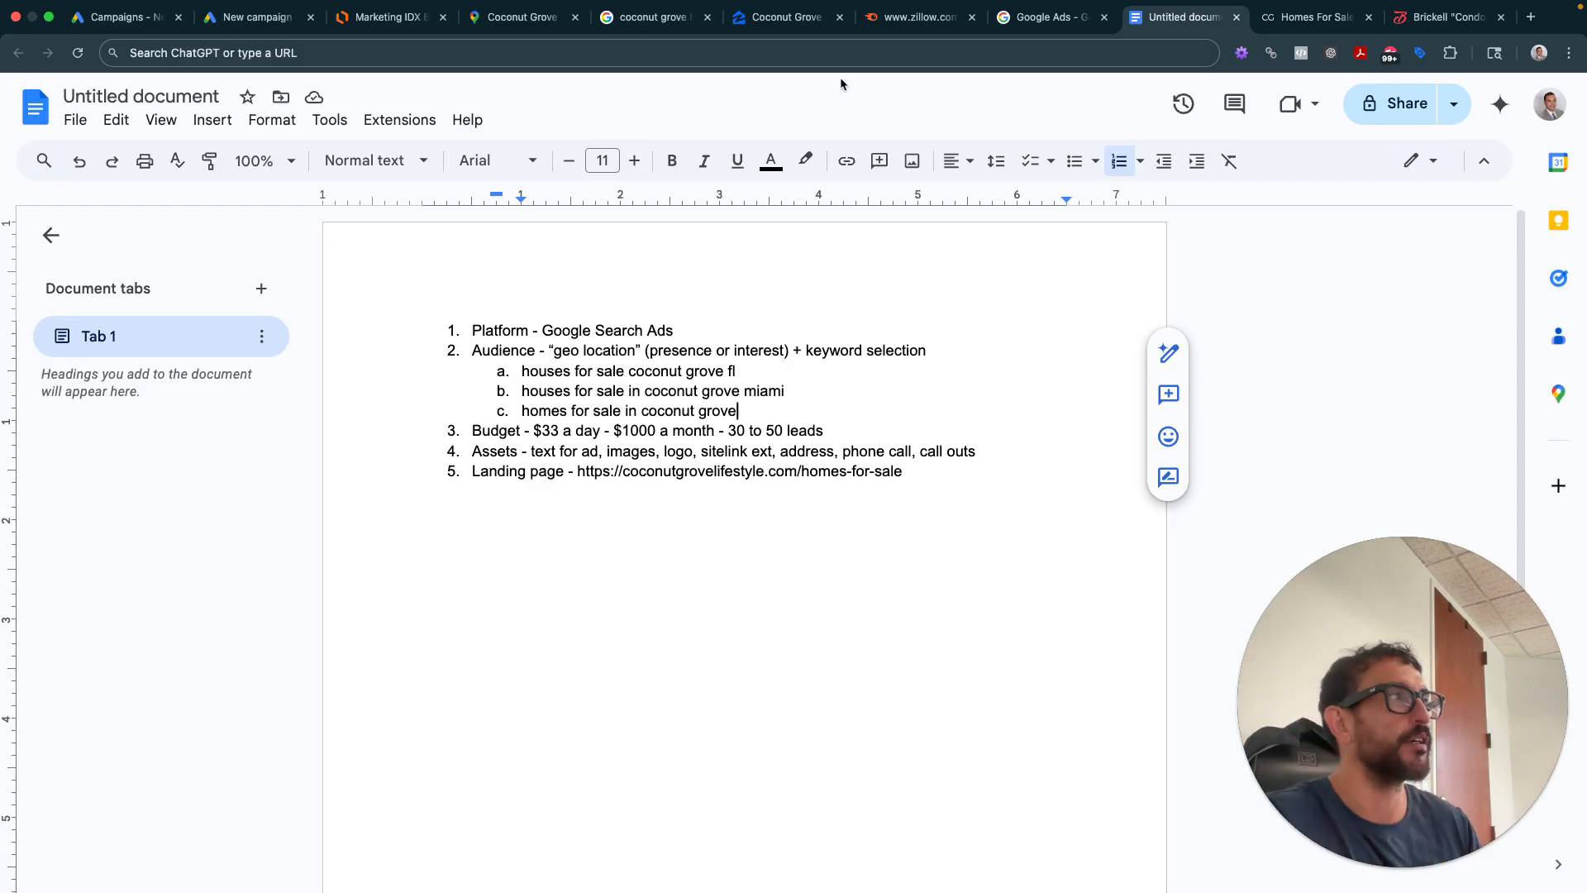
# - Glance at the new Google Ads campaign, then review items 1–5 of the notes
pyautogui.click(291, 11)
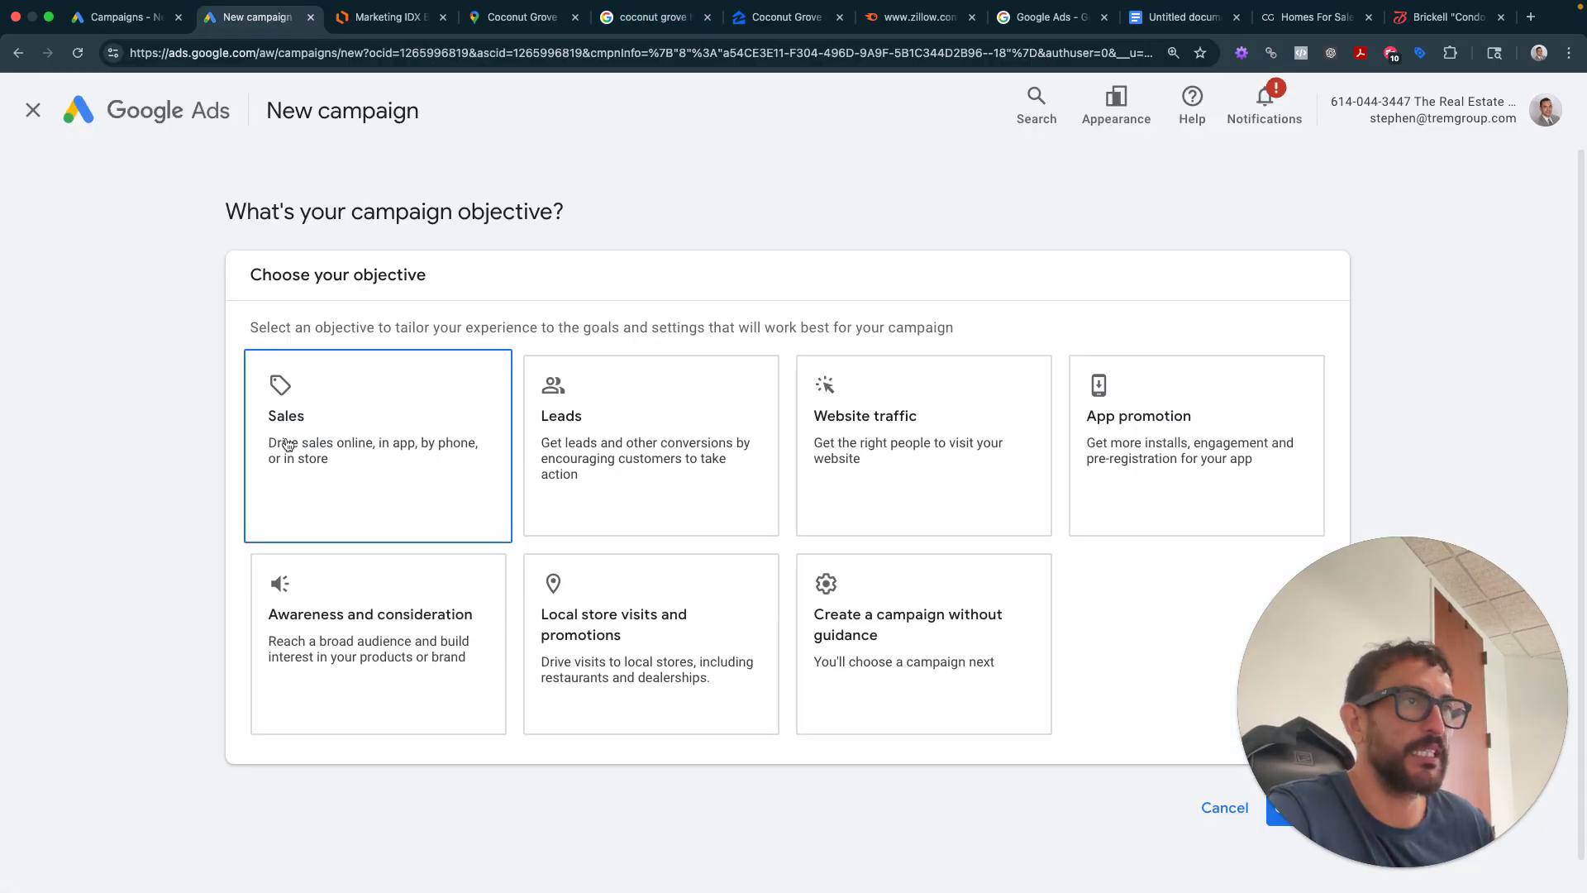
pyautogui.click(1182, 16)
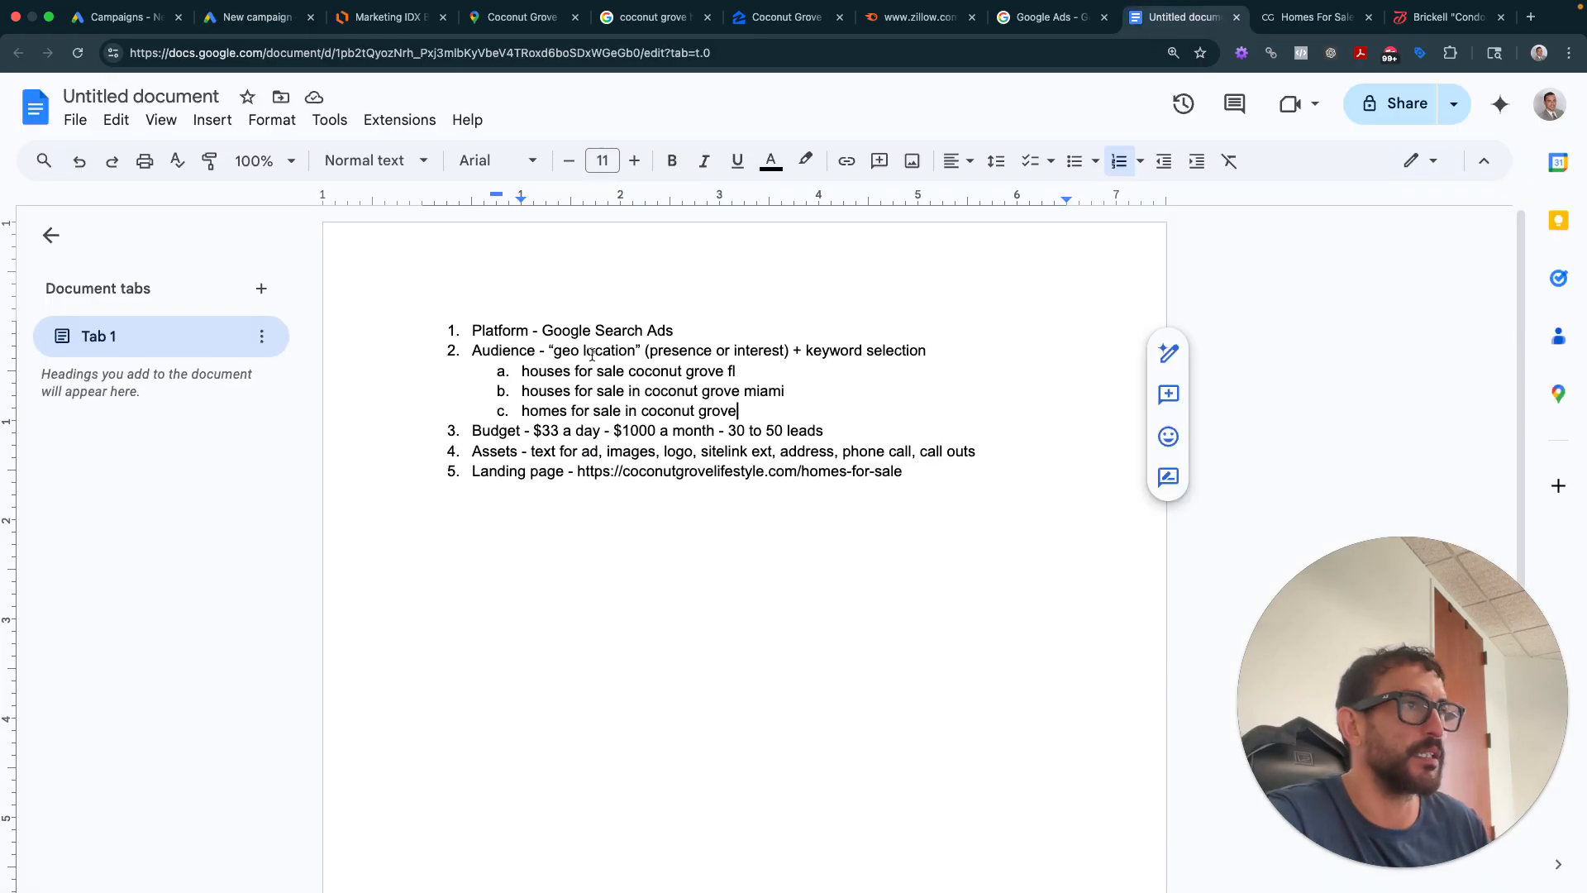
pyautogui.click(596, 331)
pyautogui.moveTo(483, 351); pyautogui.dragTo(663, 351)
pyautogui.moveTo(474, 431); pyautogui.dragTo(658, 431)
pyautogui.click(482, 450)
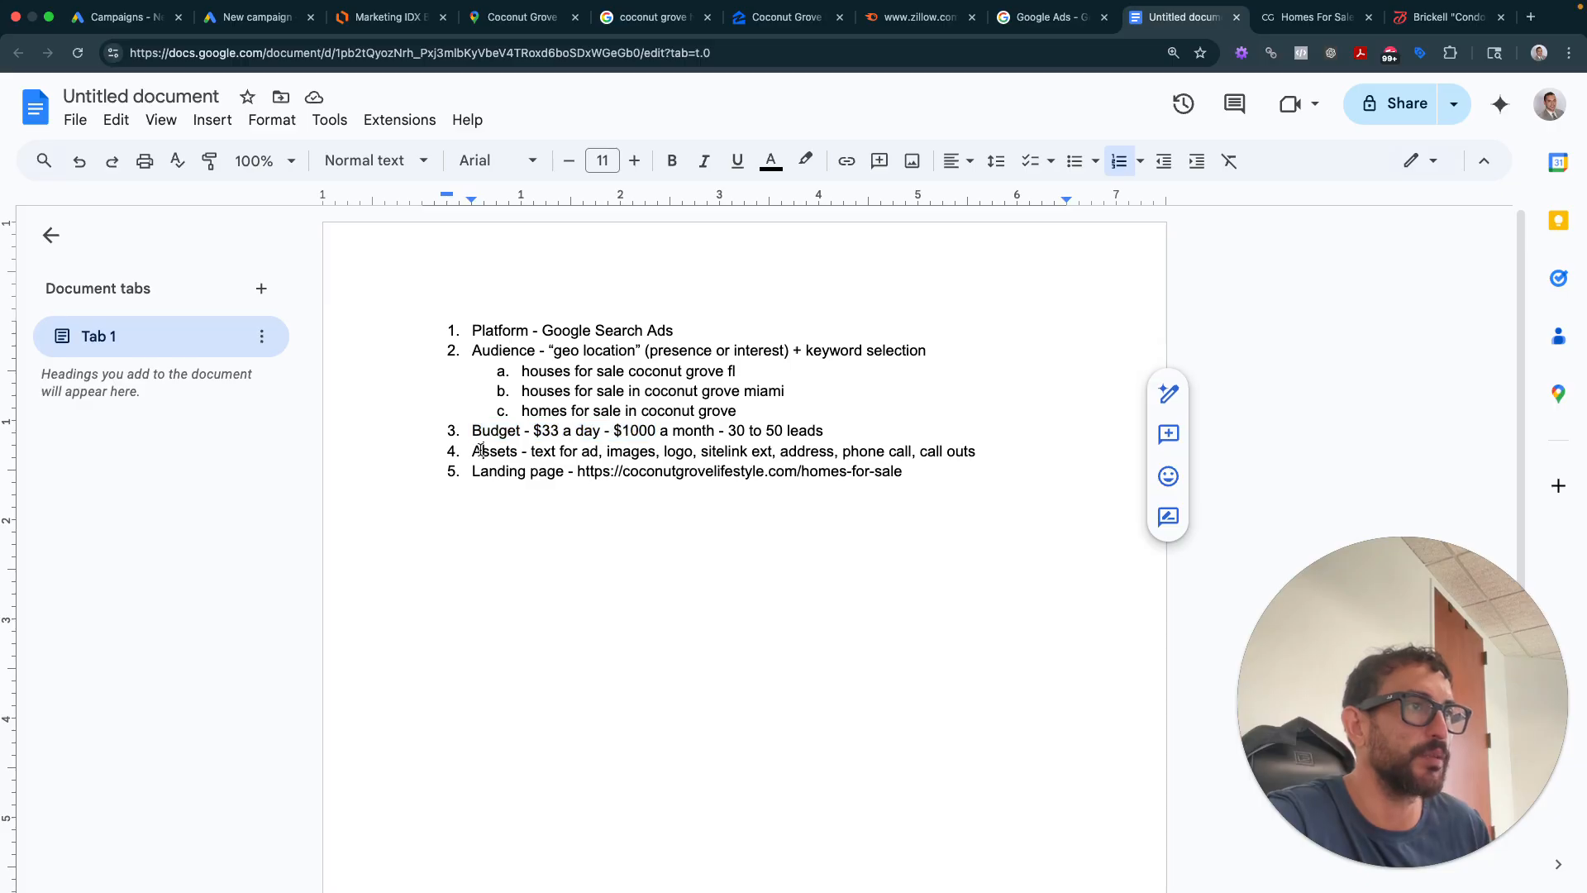
pyautogui.doubleClick(495, 477)
# - Start a new numbered list with 'What's your campaign objective?' and an indented sub-item
pyautogui.click(257, 17)
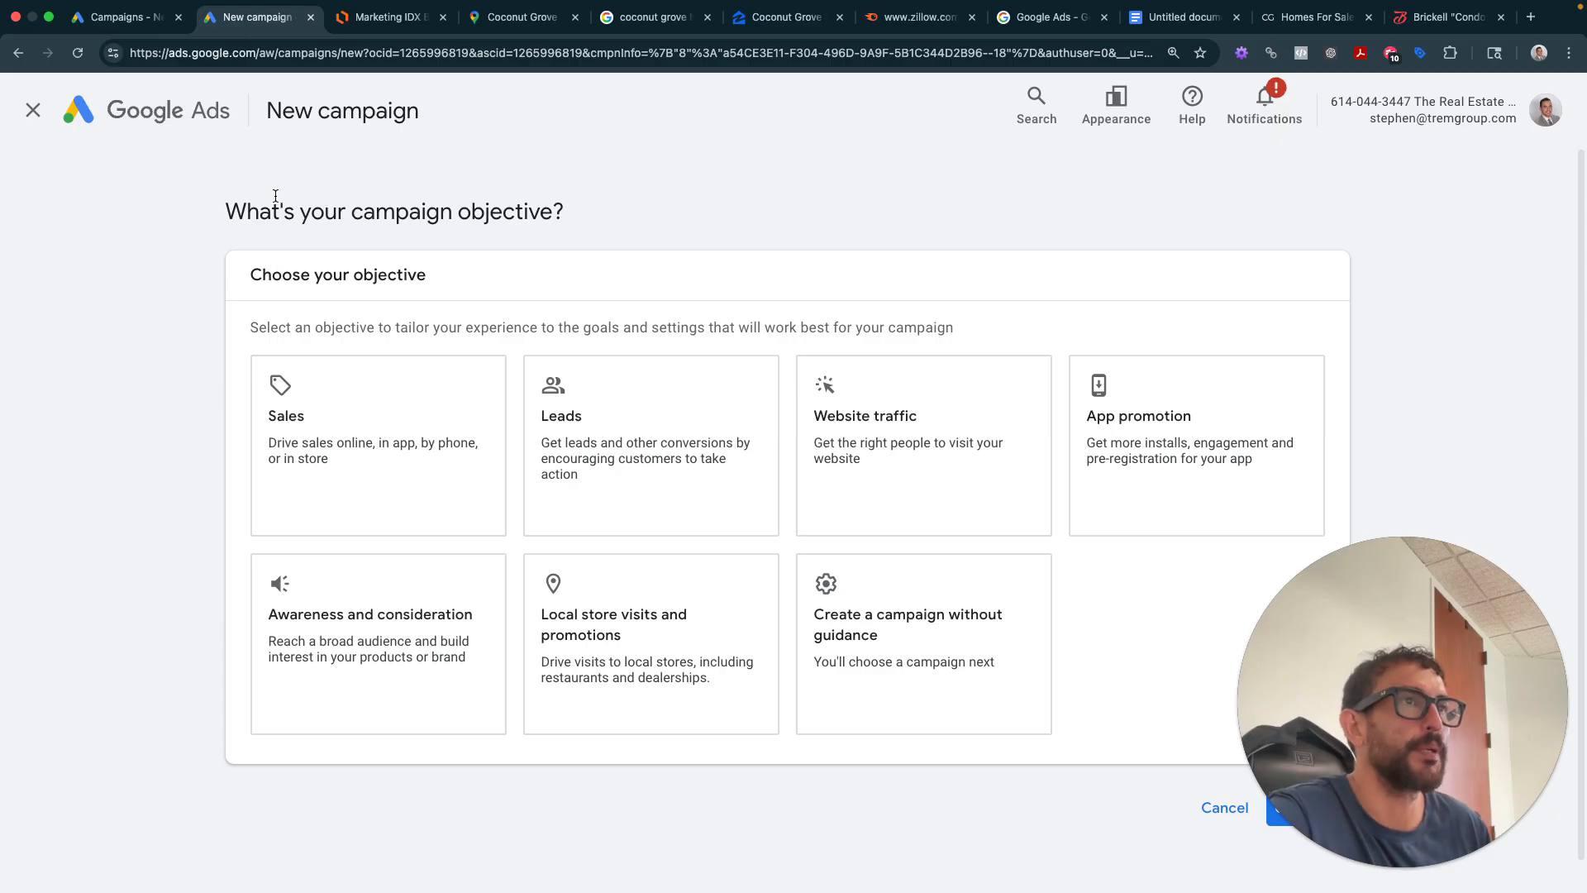
pyautogui.moveTo(275, 196); pyautogui.dragTo(607, 207)
pyautogui.click(1182, 17)
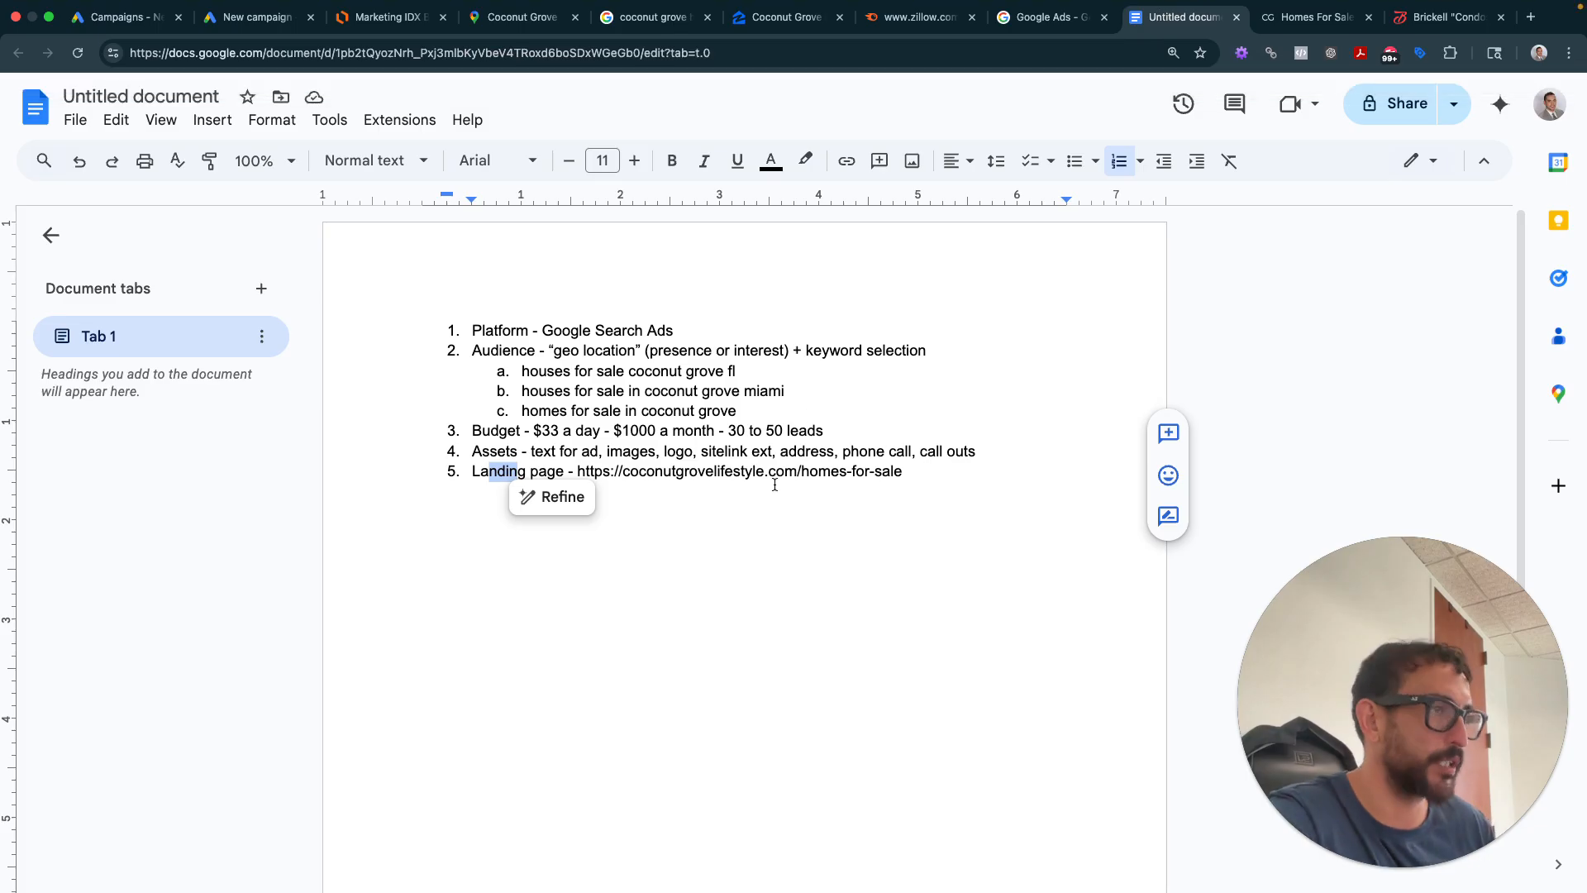
pyautogui.click(1038, 469)
pyautogui.press('Return')
pyautogui.press('Return')
pyautogui.press('Return')
pyautogui.press('Return')
pyautogui.press('Return')
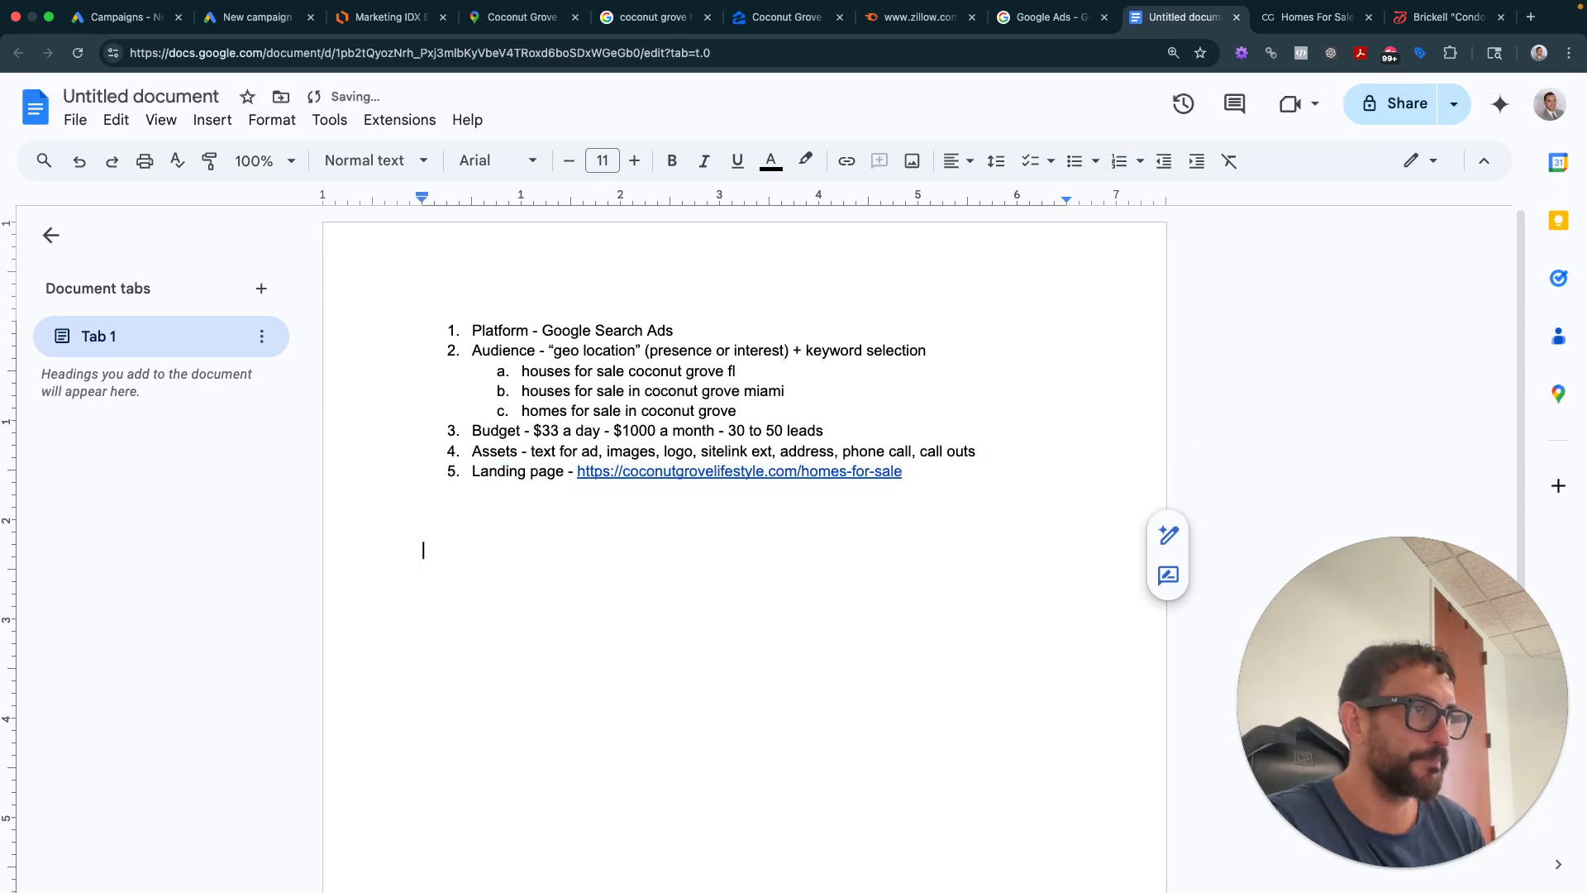
pyautogui.write('1.')
pyautogui.press('super+v')
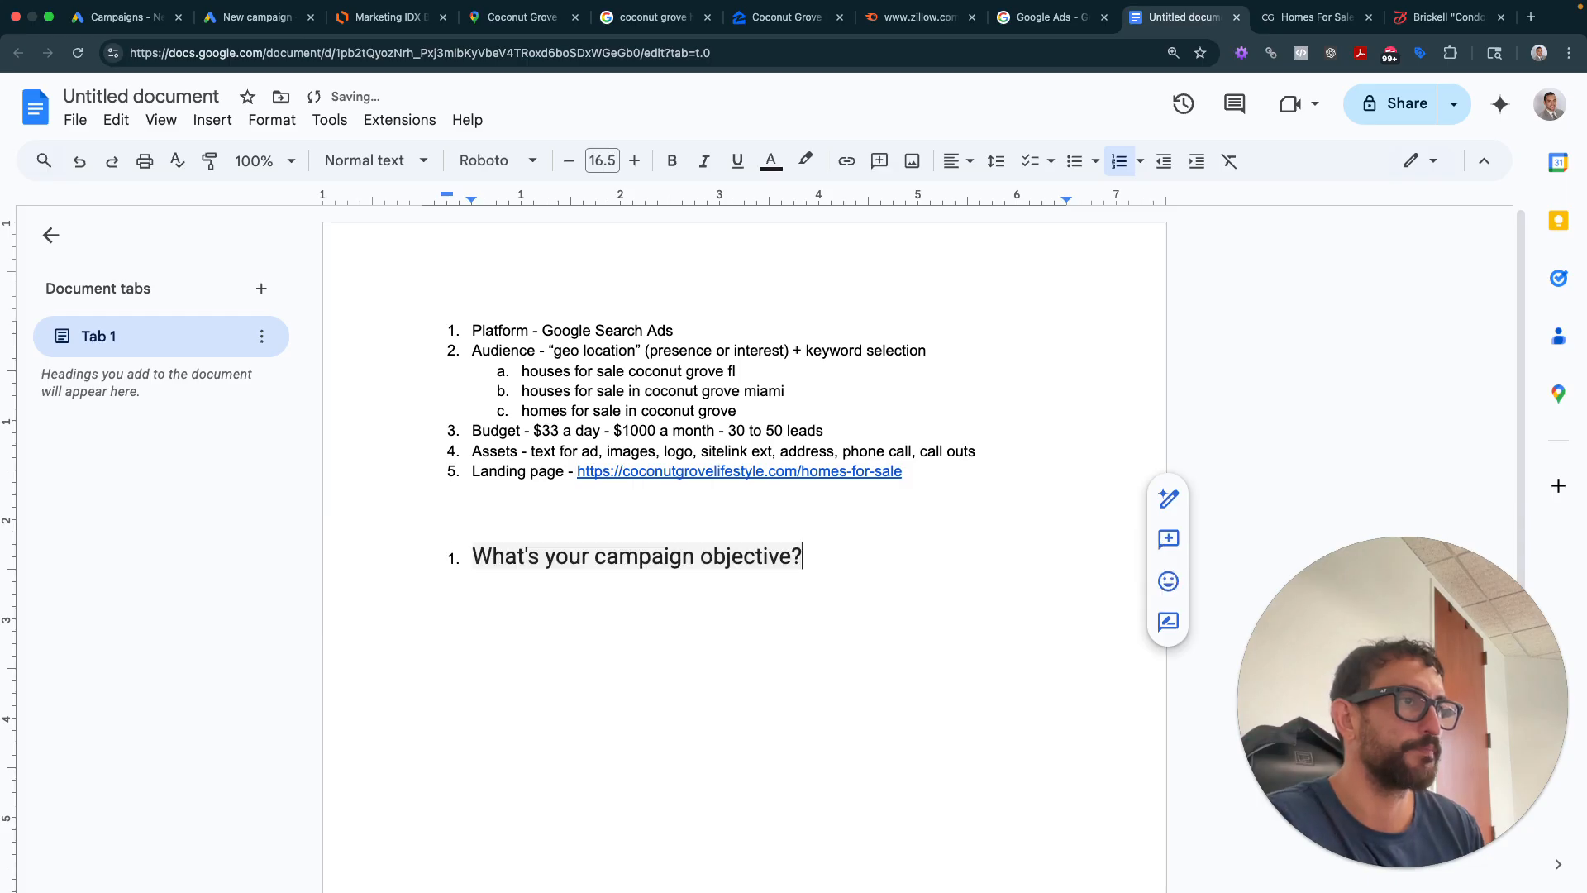
pyautogui.press('Return')
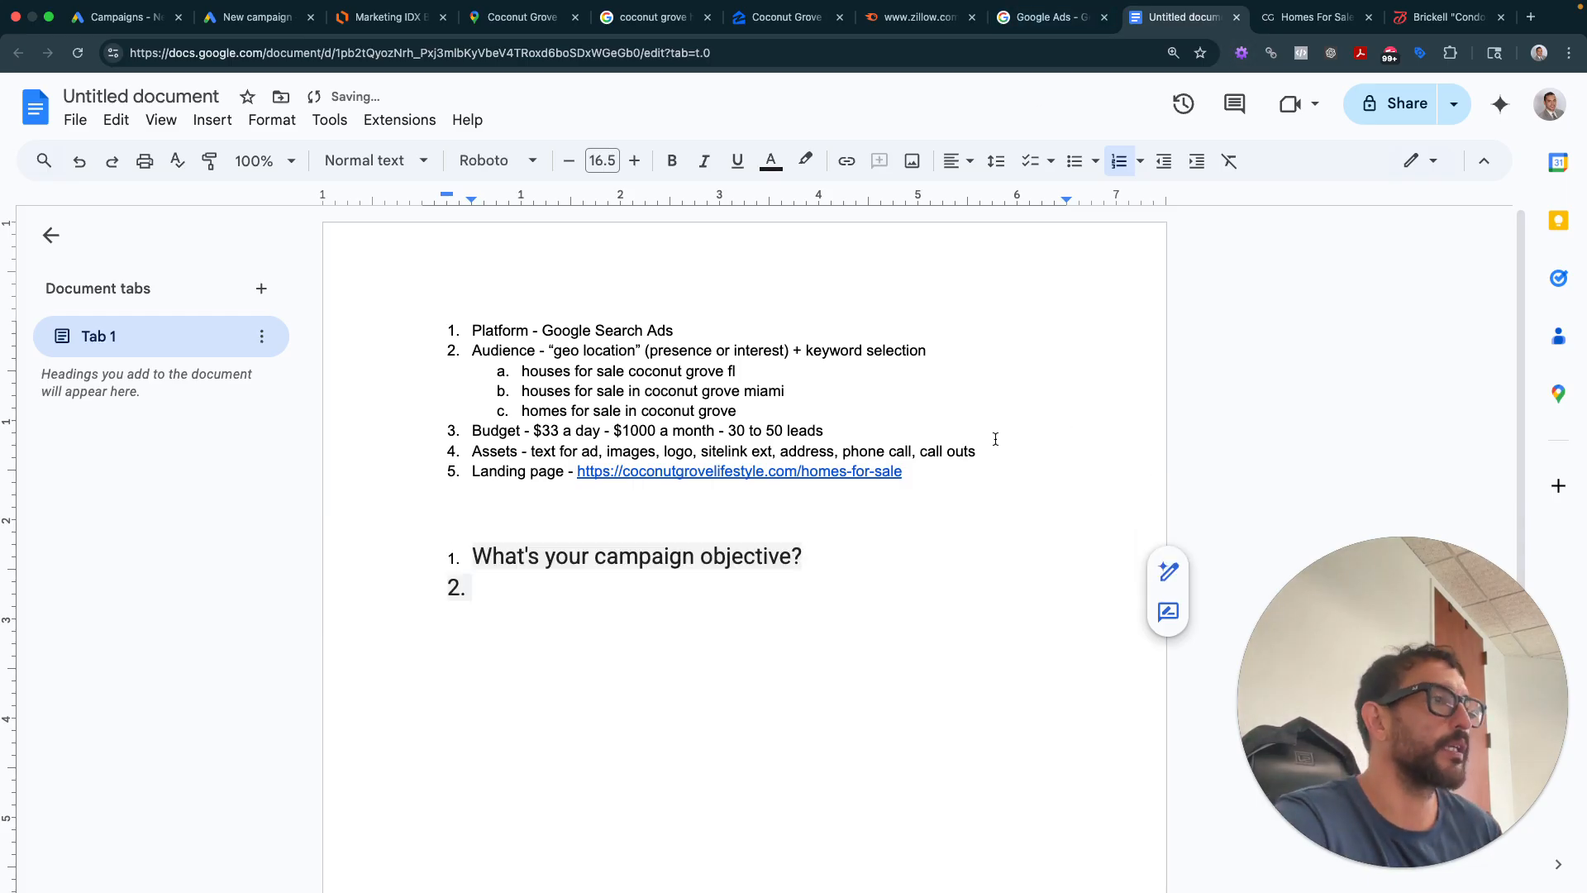
pyautogui.press('Return')
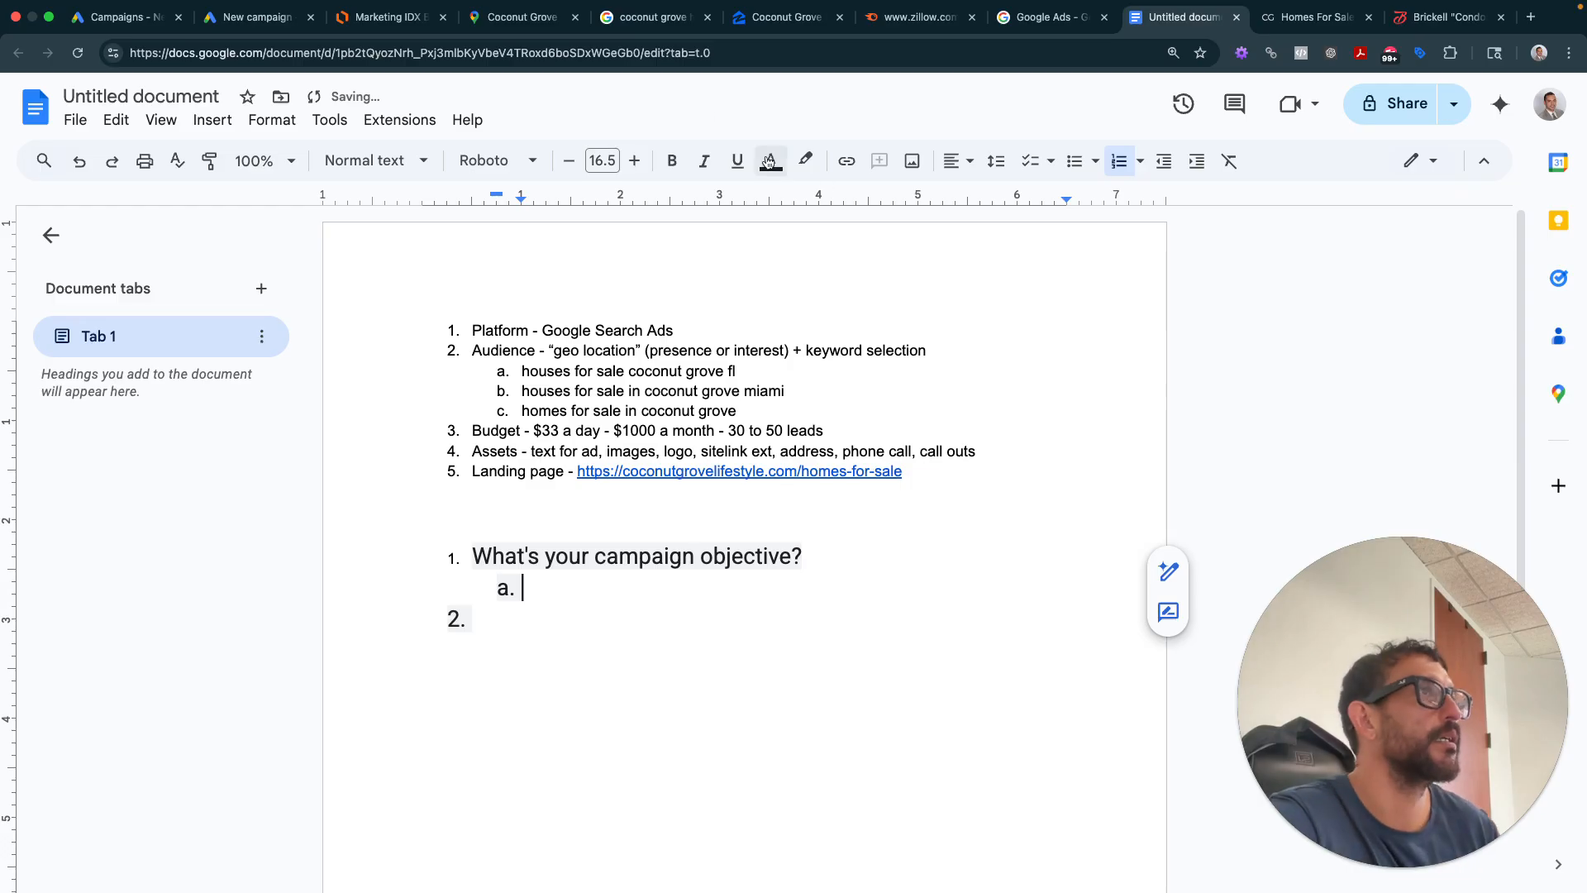
# - Screenshot the campaign objective choices and drop it under the objective heading
pyautogui.click(277, 24)
pyautogui.click(272, 250)
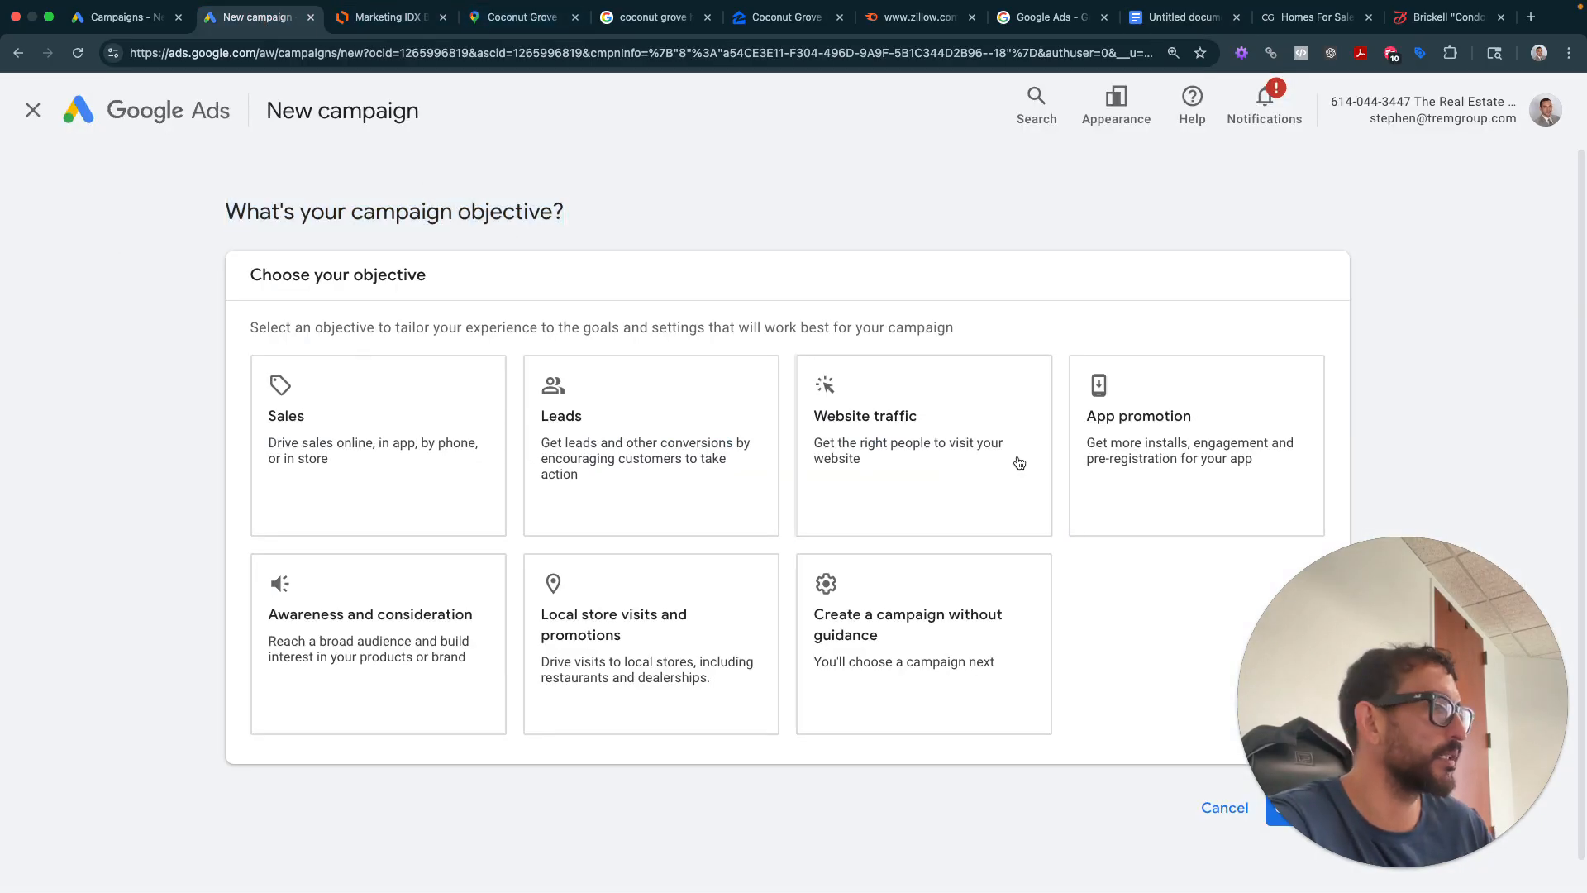
pyautogui.click(1237, 468)
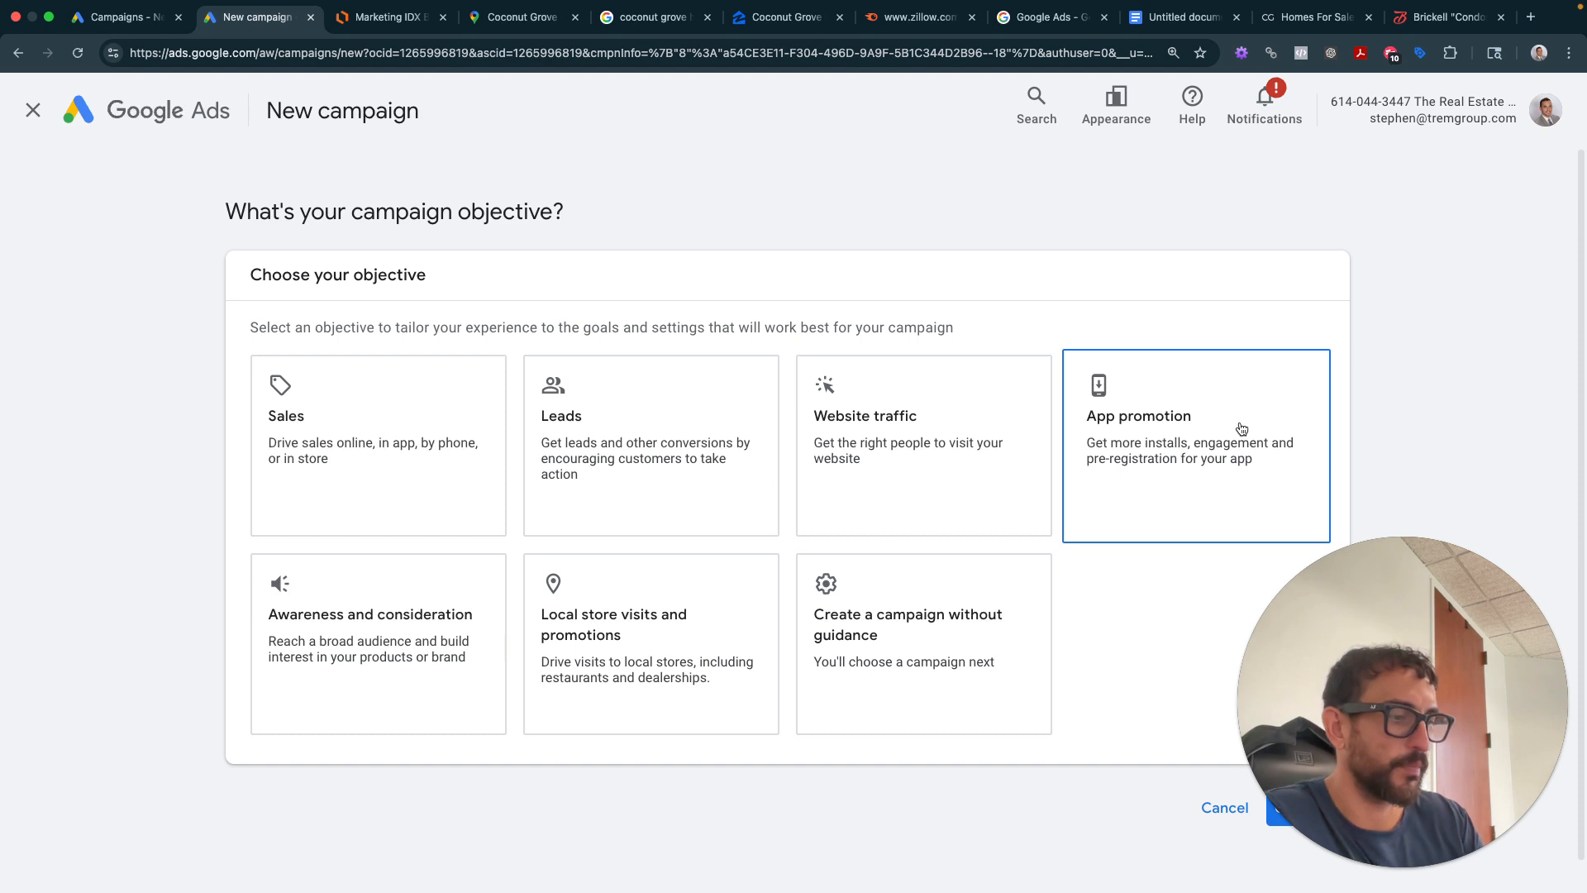
pyautogui.moveTo(62, 81); pyautogui.dragTo(1334, 875)
pyautogui.click(1151, 18)
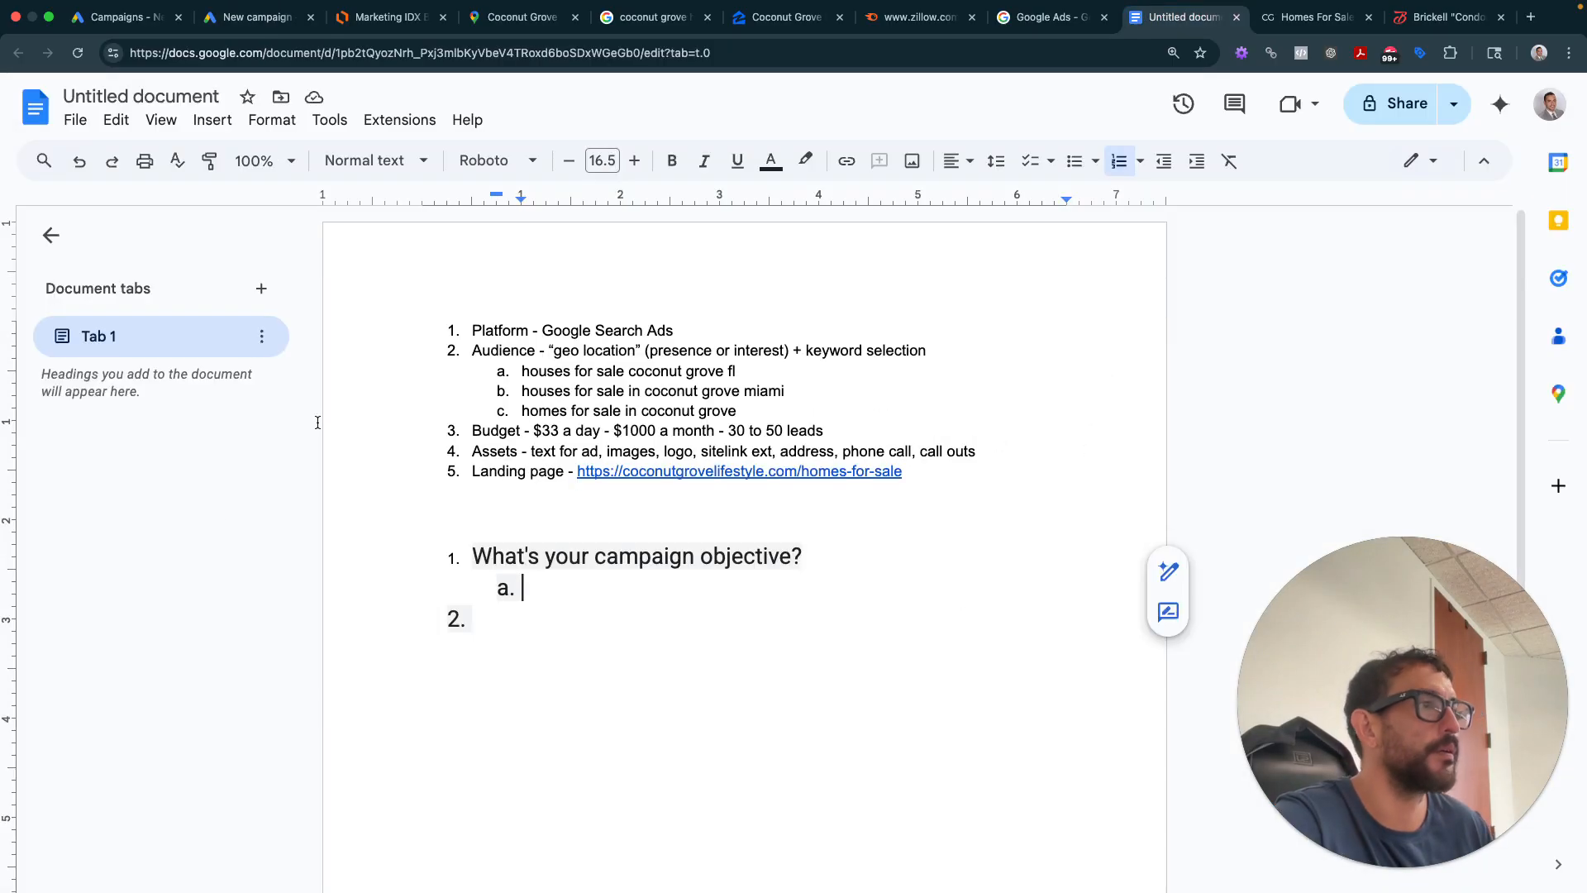
pyautogui.moveTo(1405, 785); pyautogui.dragTo(733, 570)
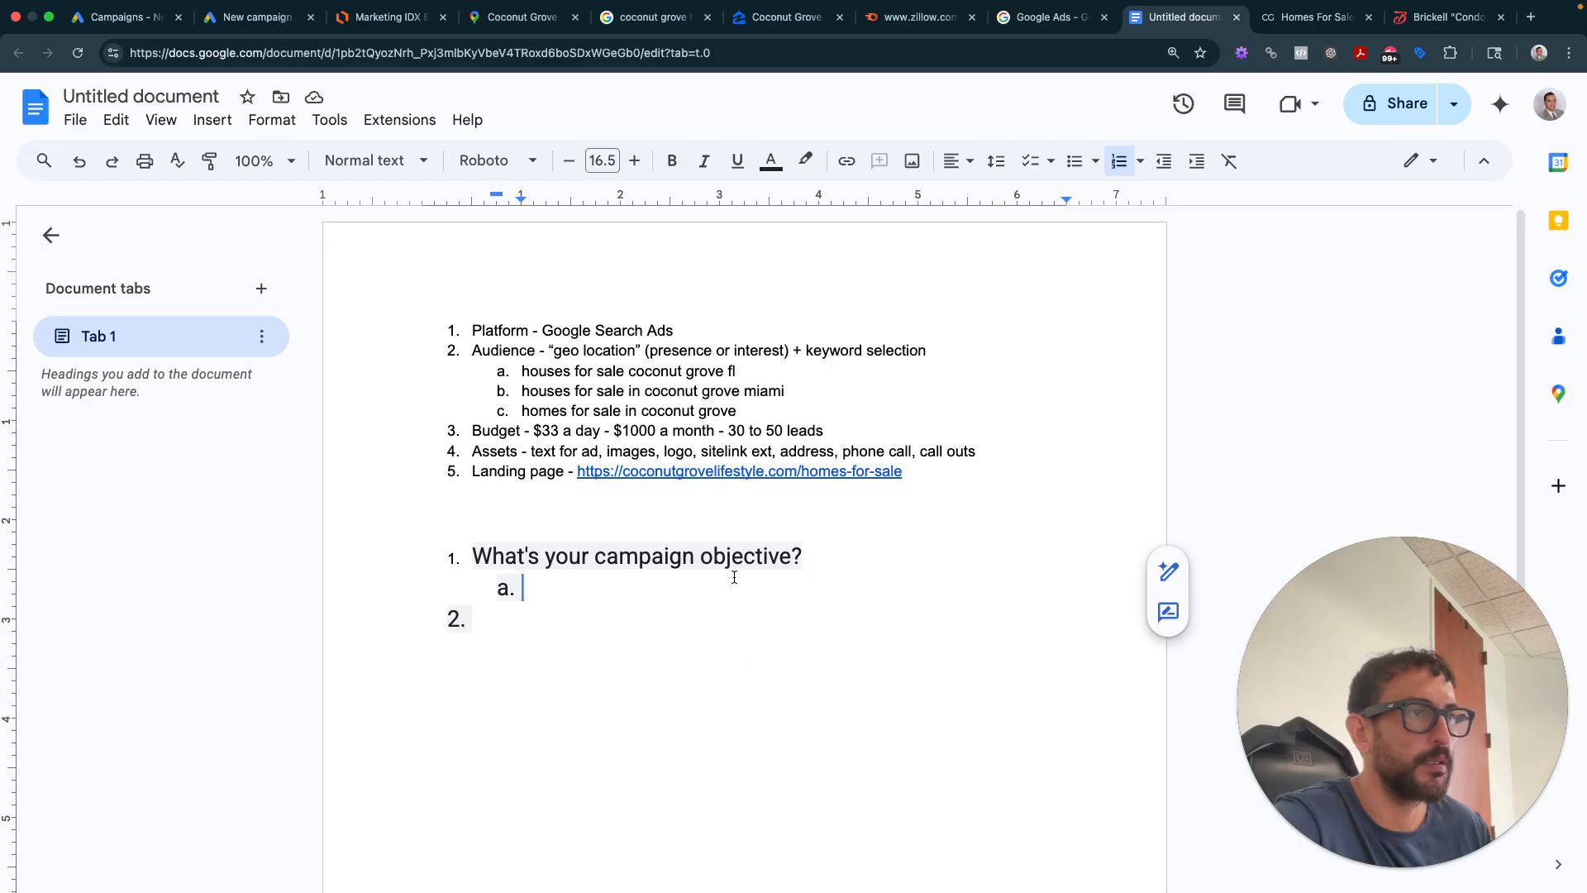
# - Delete the earlier objective screenshot from the notes
pyautogui.click(968, 544)
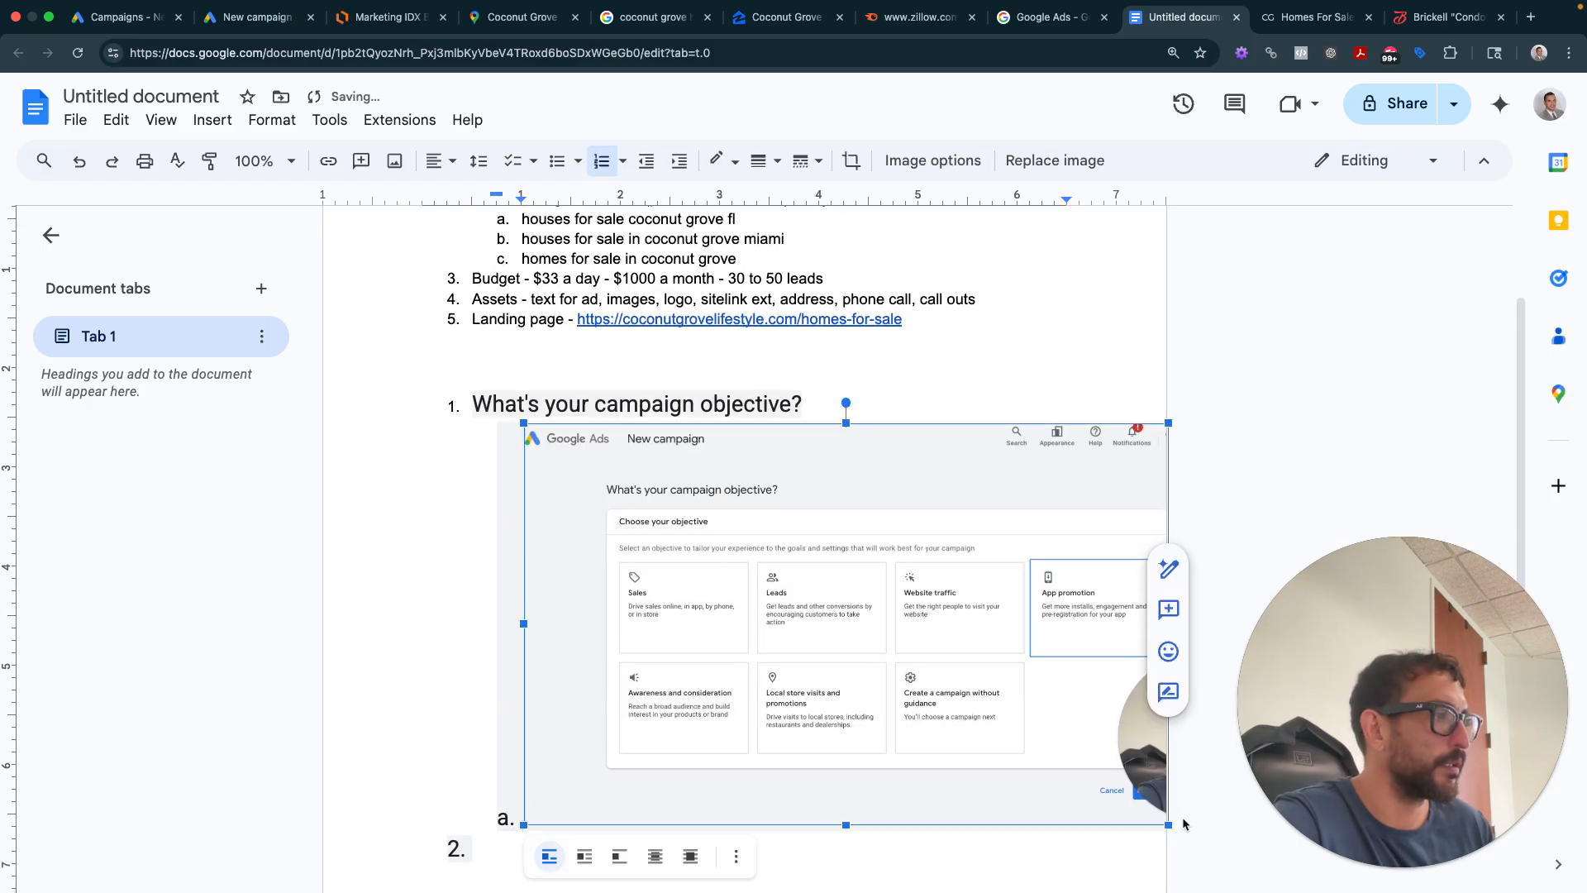
pyautogui.moveTo(1169, 825); pyautogui.dragTo(1152, 814)
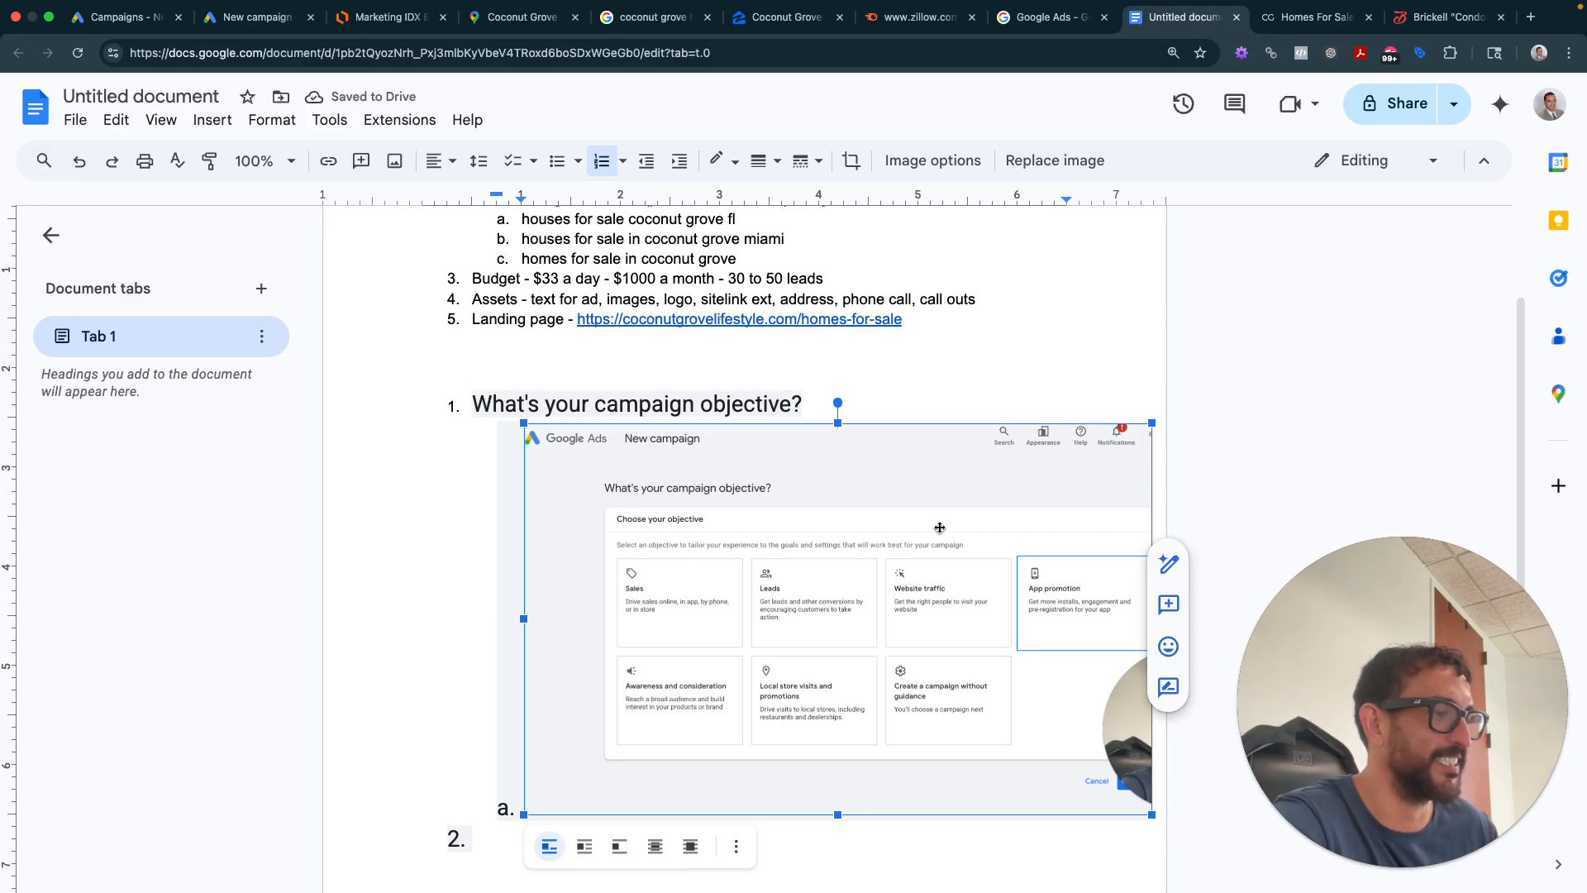
pyautogui.press('BackSpace')
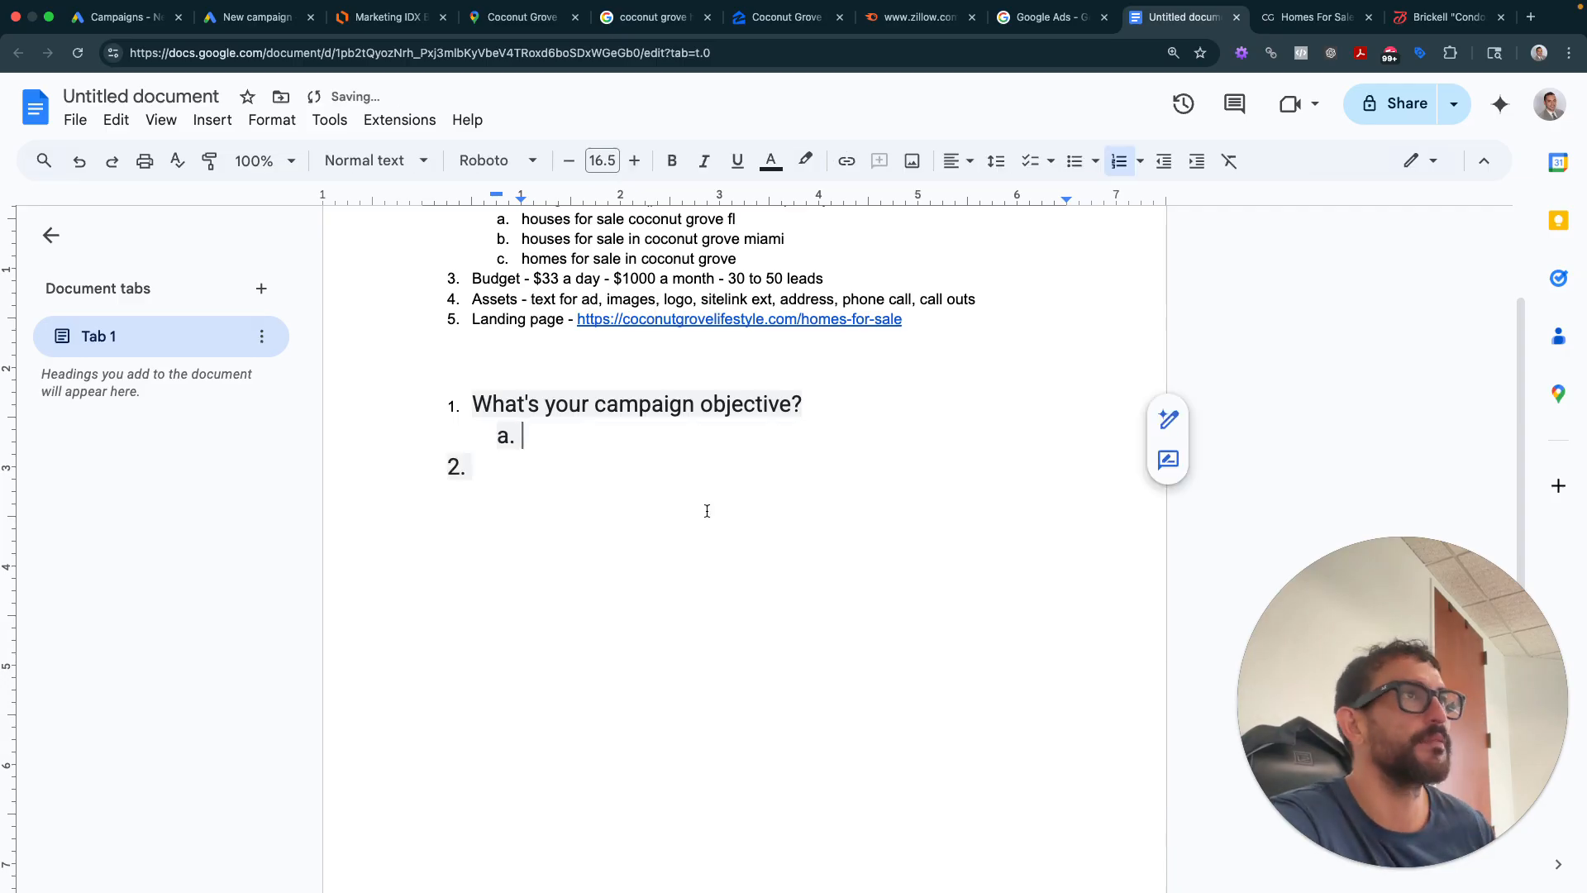
# - Choose Leads as the objective and capture a screenshot of it into the notes
pyautogui.click(252, 17)
pyautogui.click(610, 403)
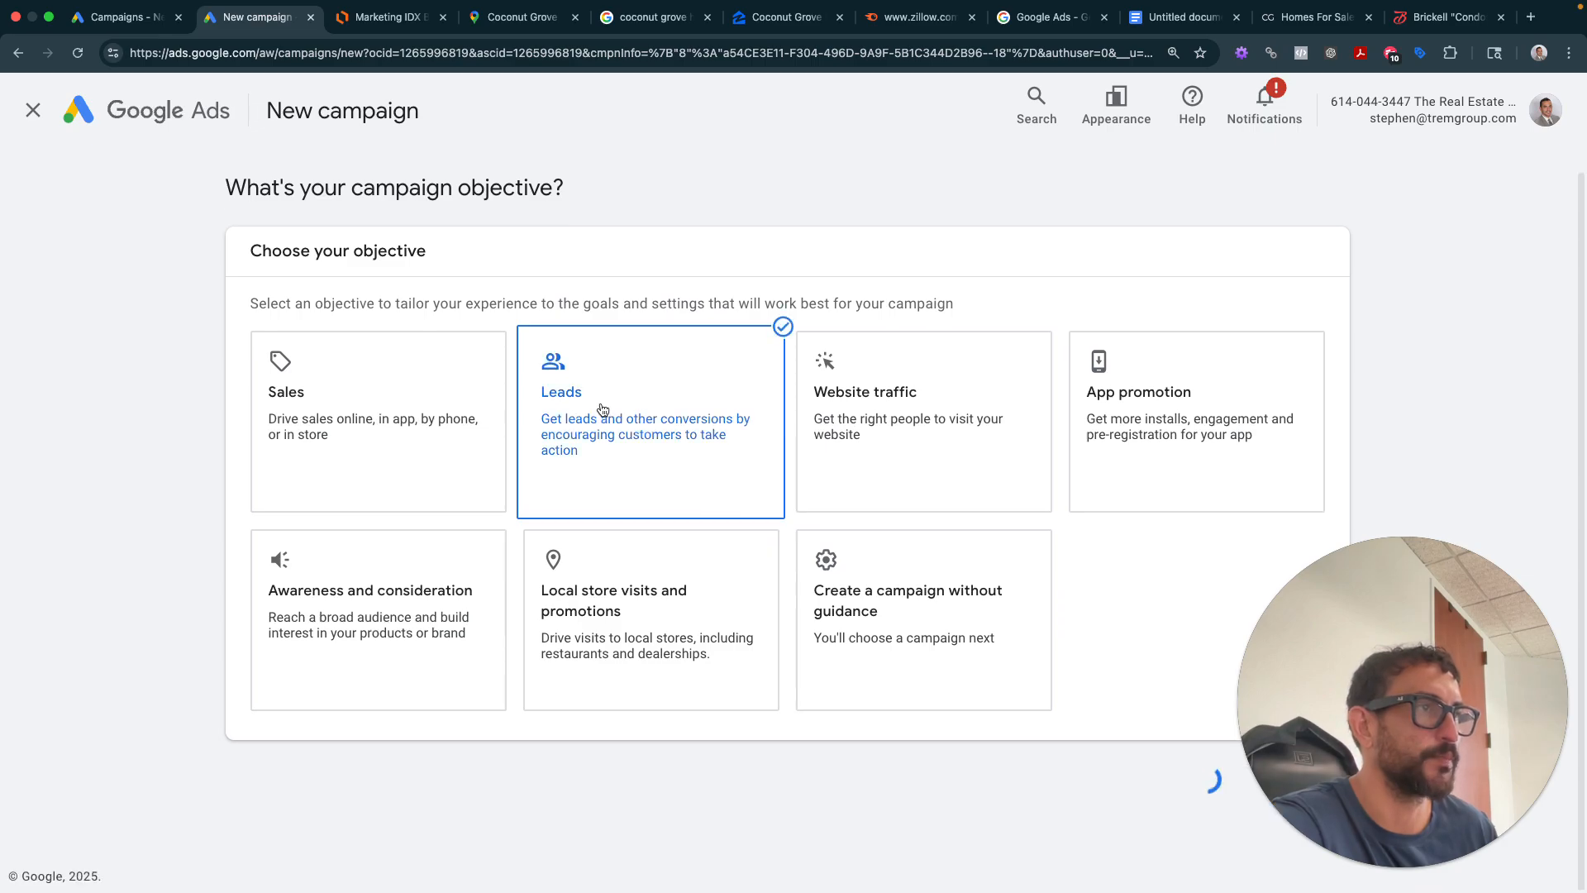
pyautogui.moveTo(1444, 747); pyautogui.dragTo(1444, 743)
pyautogui.press('super+shift+4')
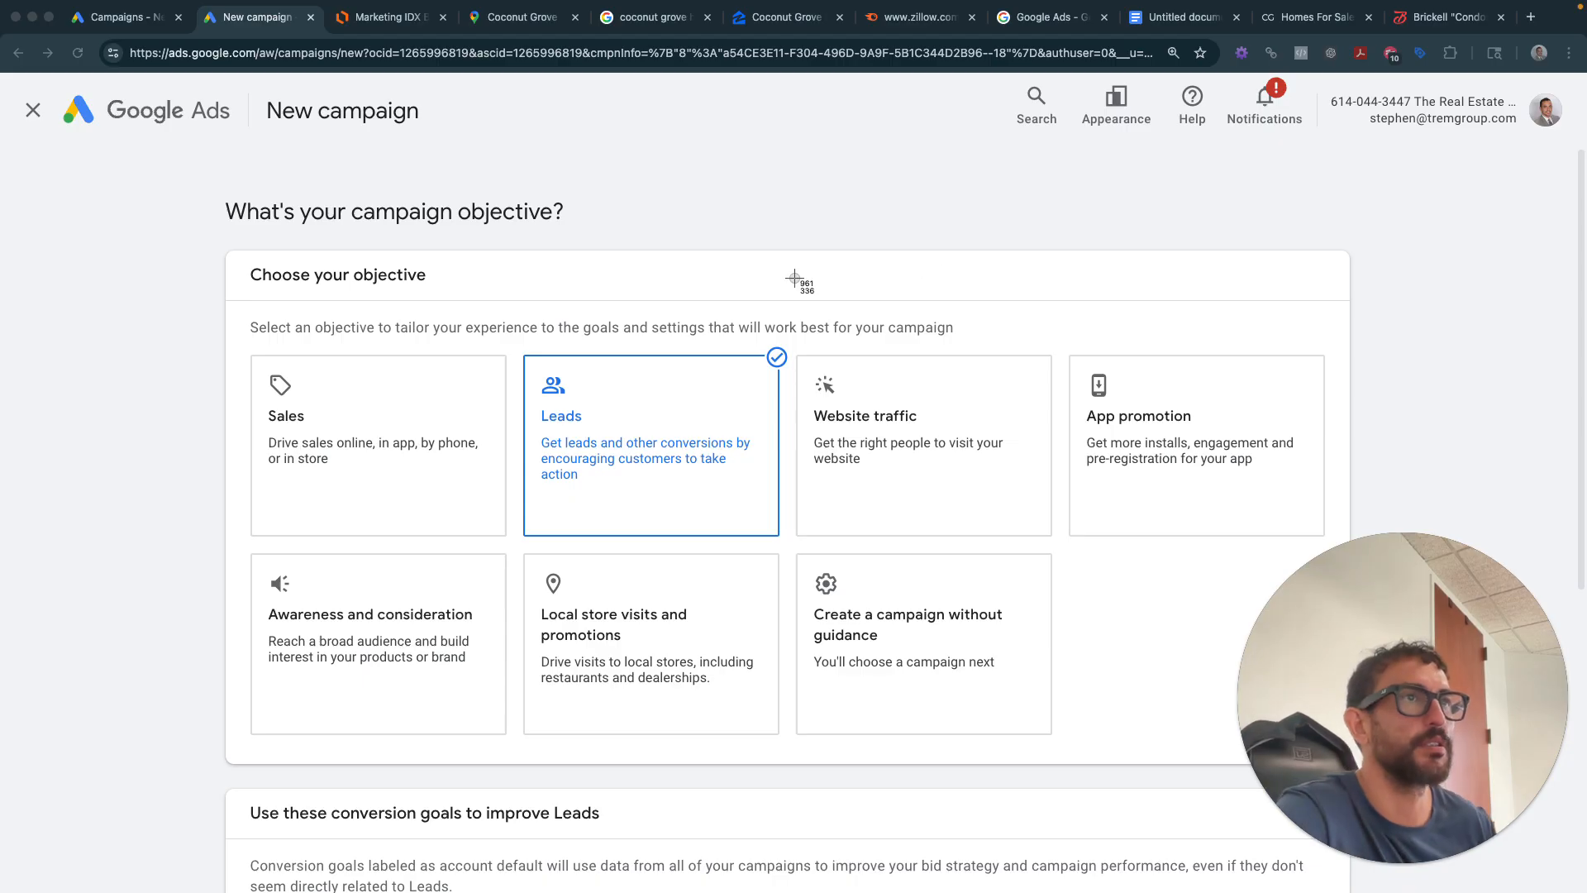
pyautogui.moveTo(186, 154); pyautogui.dragTo(1195, 808)
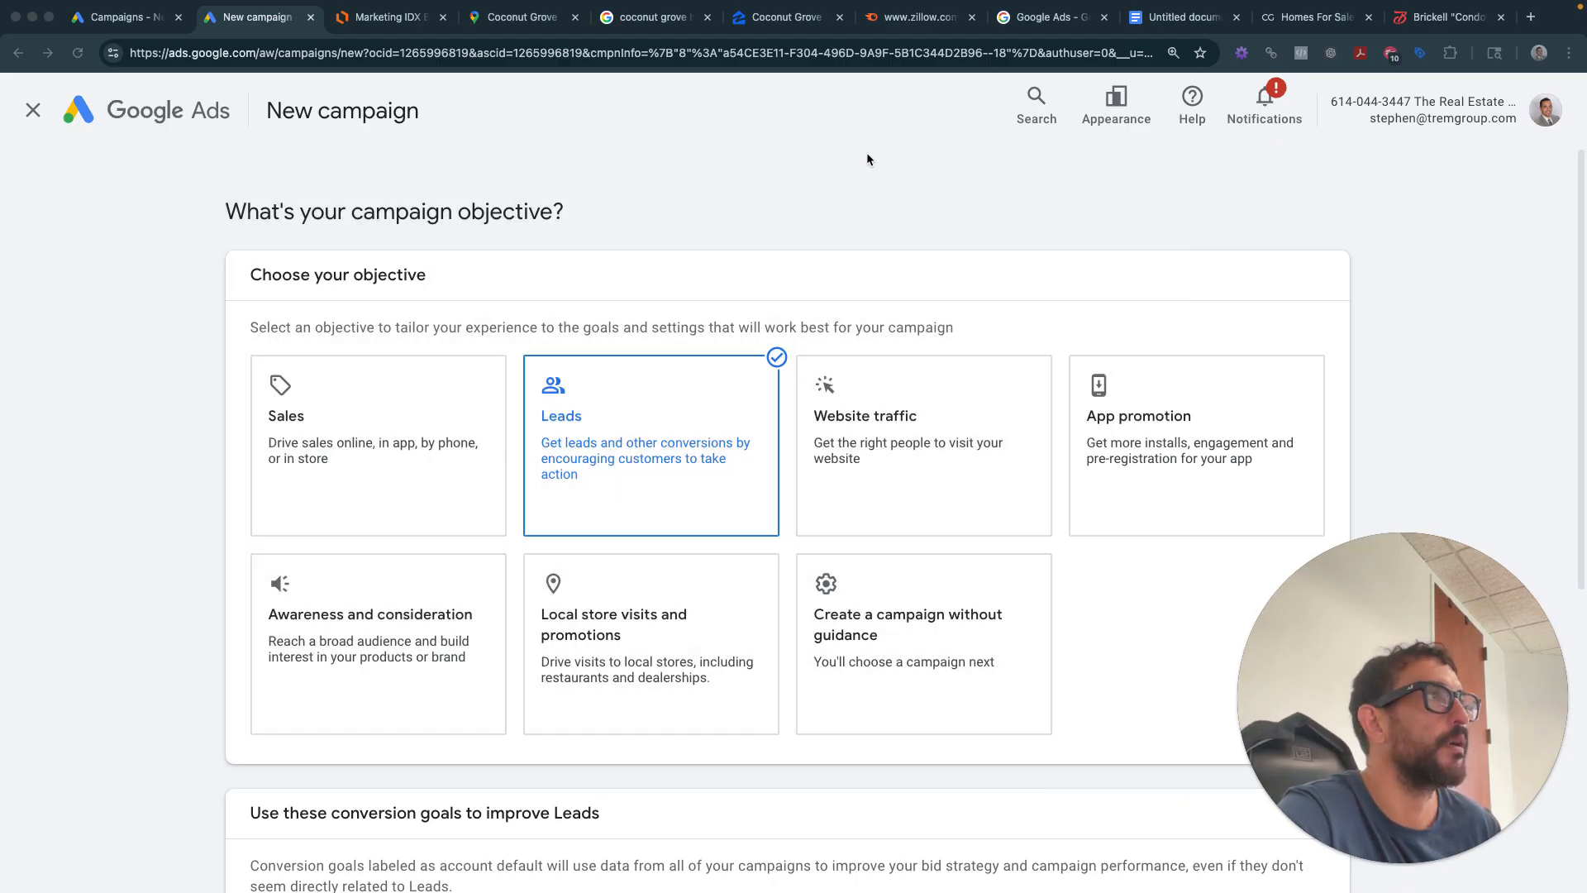
pyautogui.click(1174, 16)
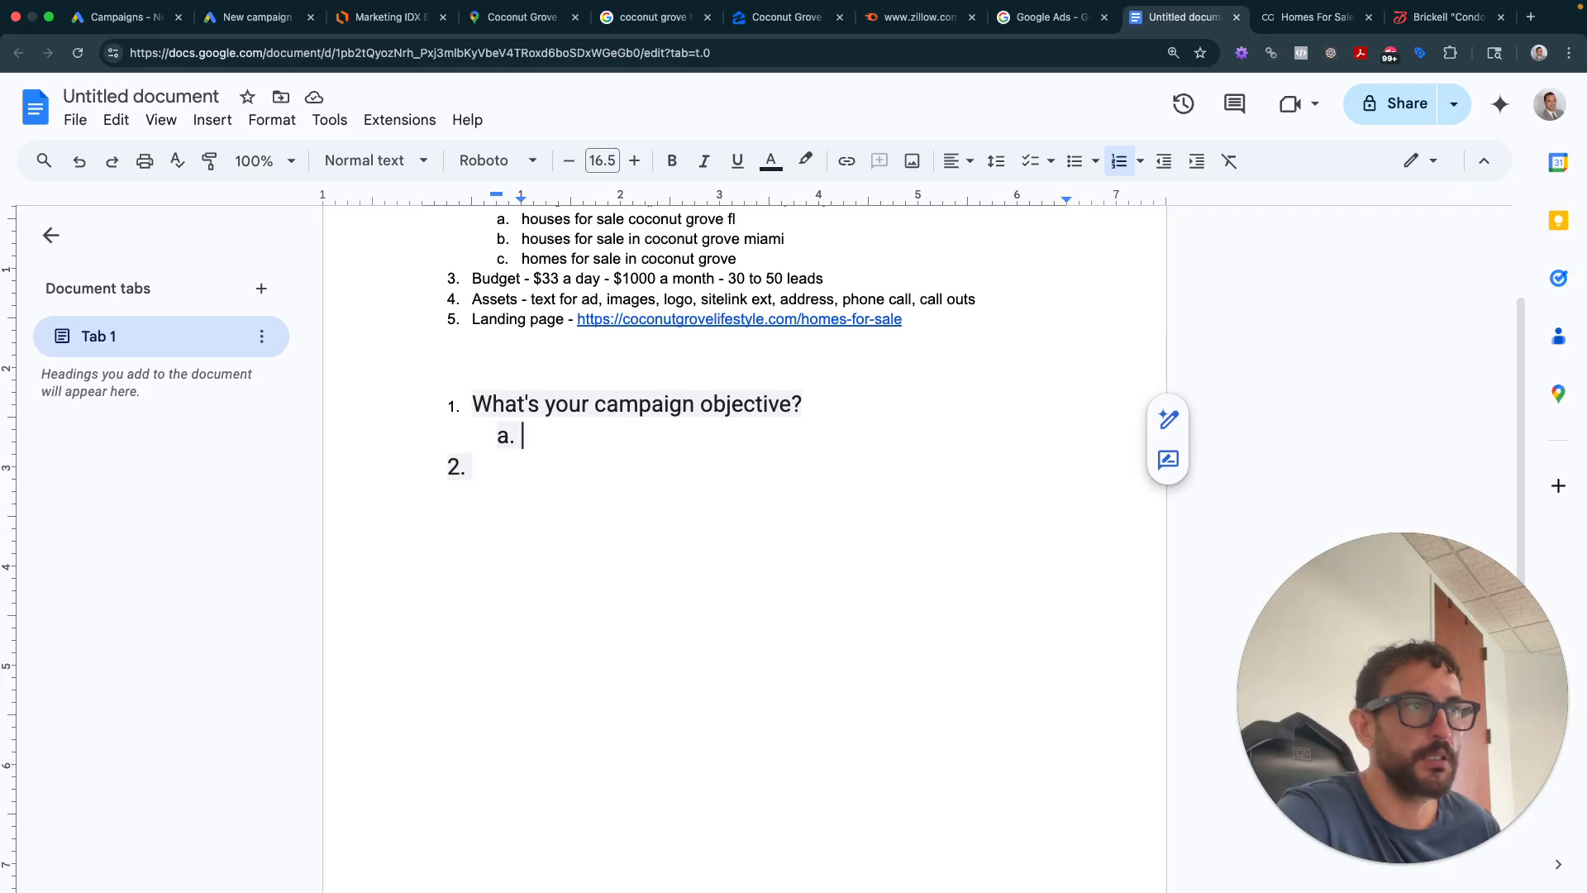
pyautogui.moveTo(1479, 793); pyautogui.dragTo(754, 445)
# - Position the screenshot under item 1 and add sub-item b reading 'Leads'
pyautogui.click(598, 851)
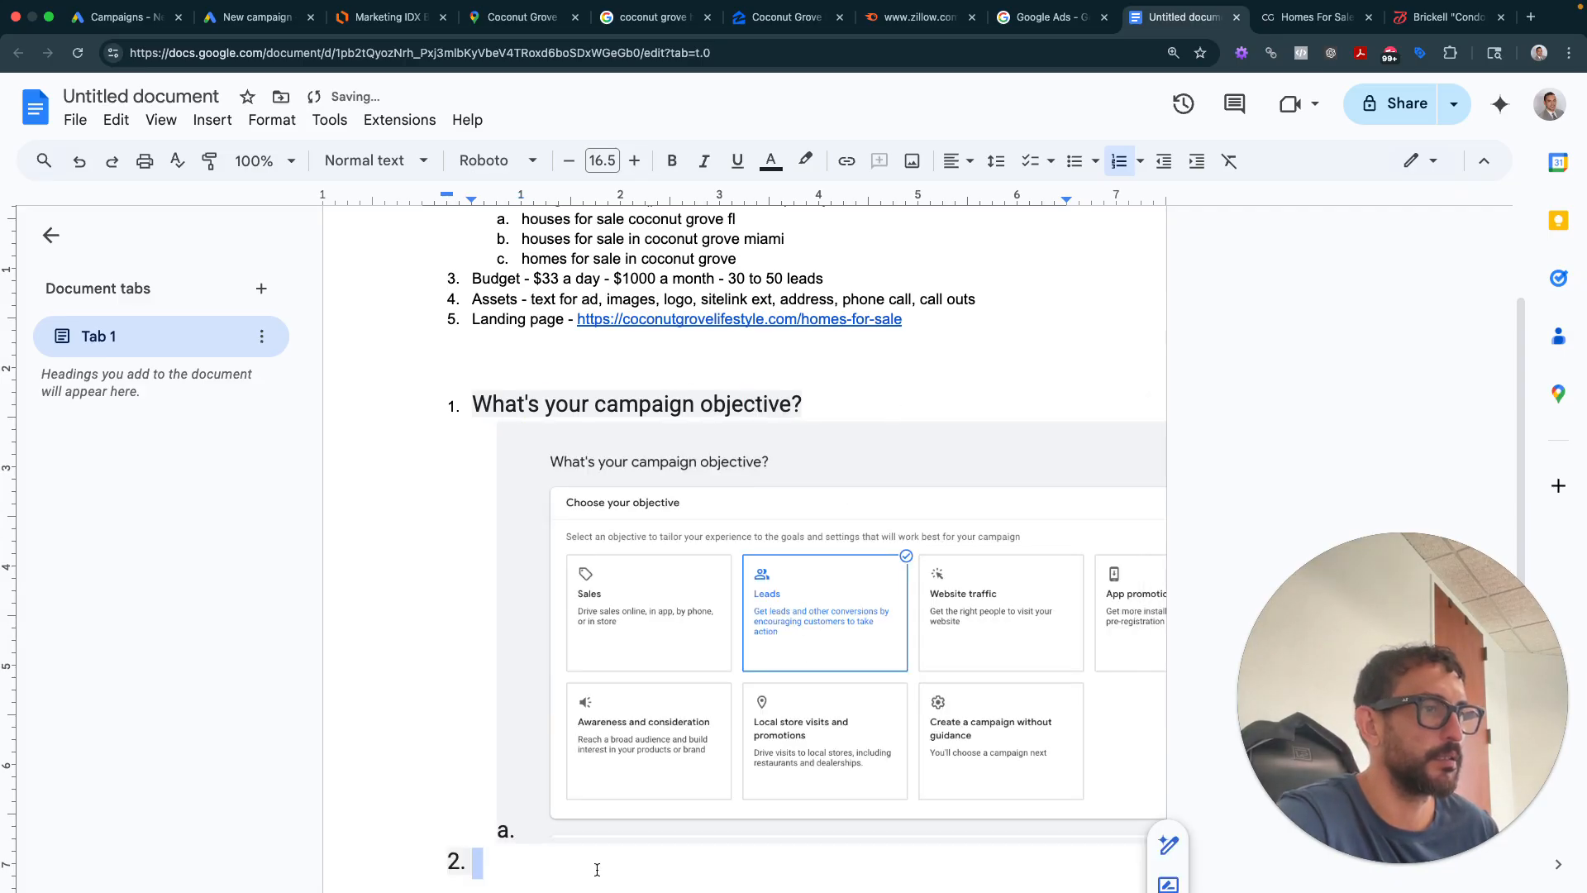
pyautogui.click(568, 834)
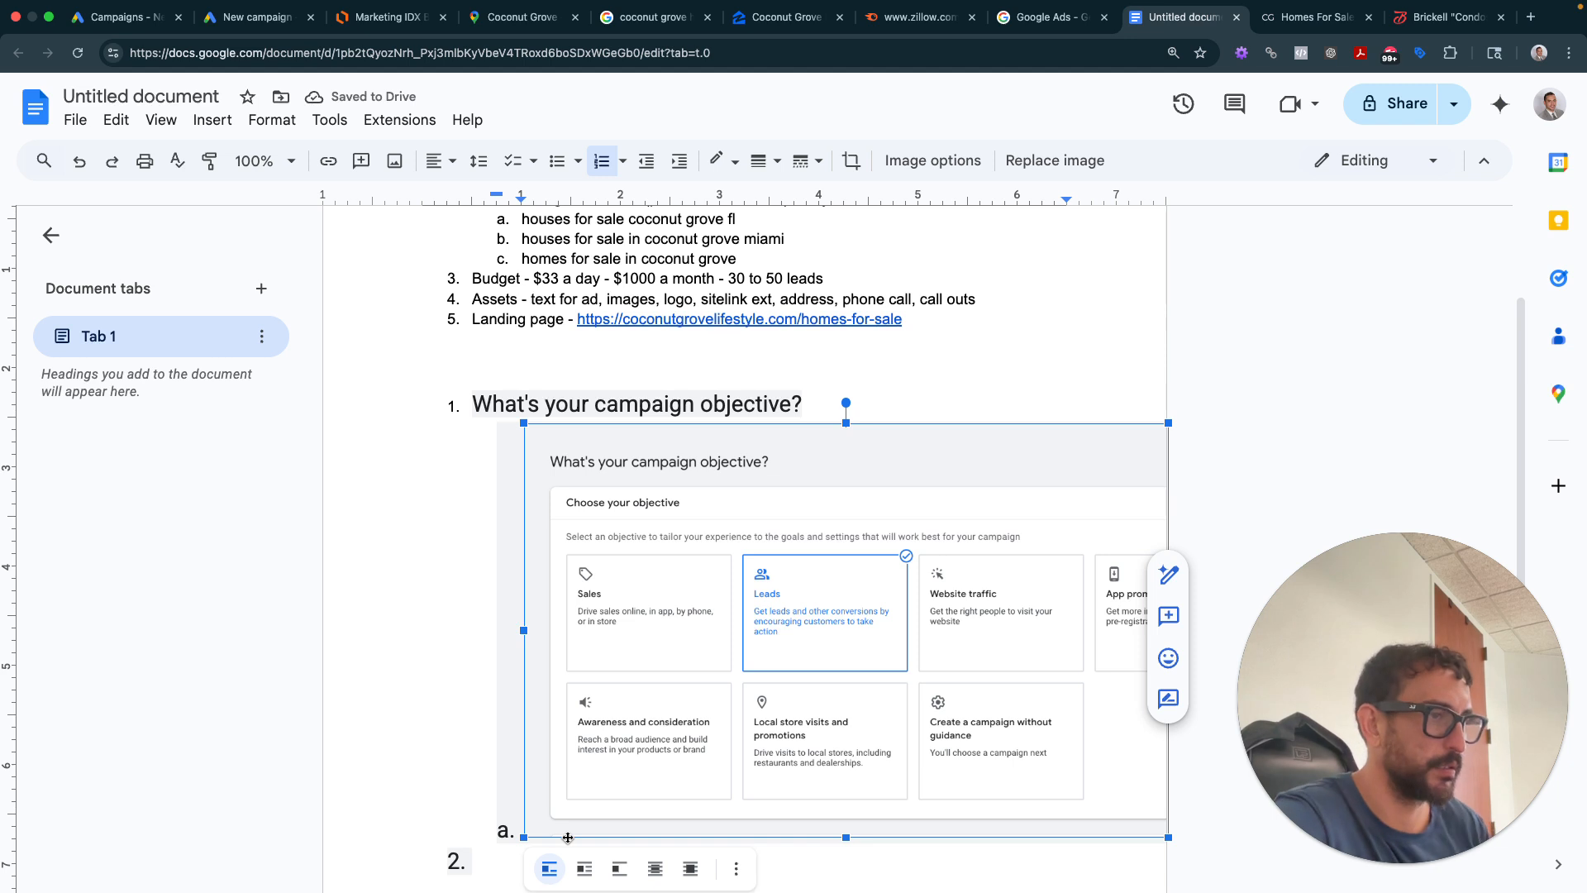
pyautogui.click(568, 837)
pyautogui.press('Return')
pyautogui.write('Leads')
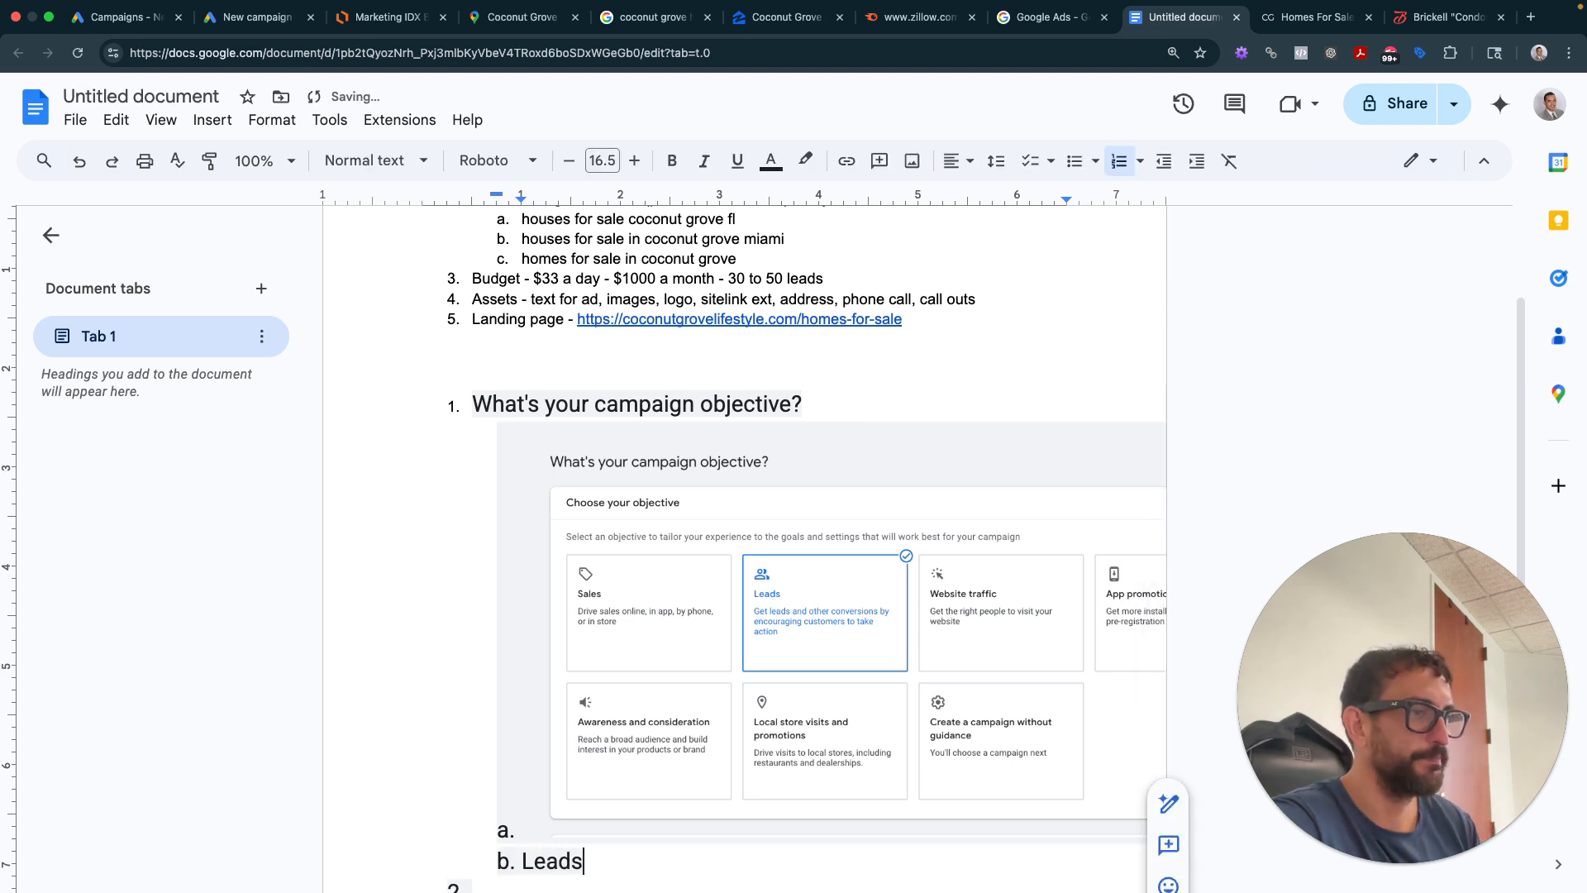
pyautogui.press('Return')
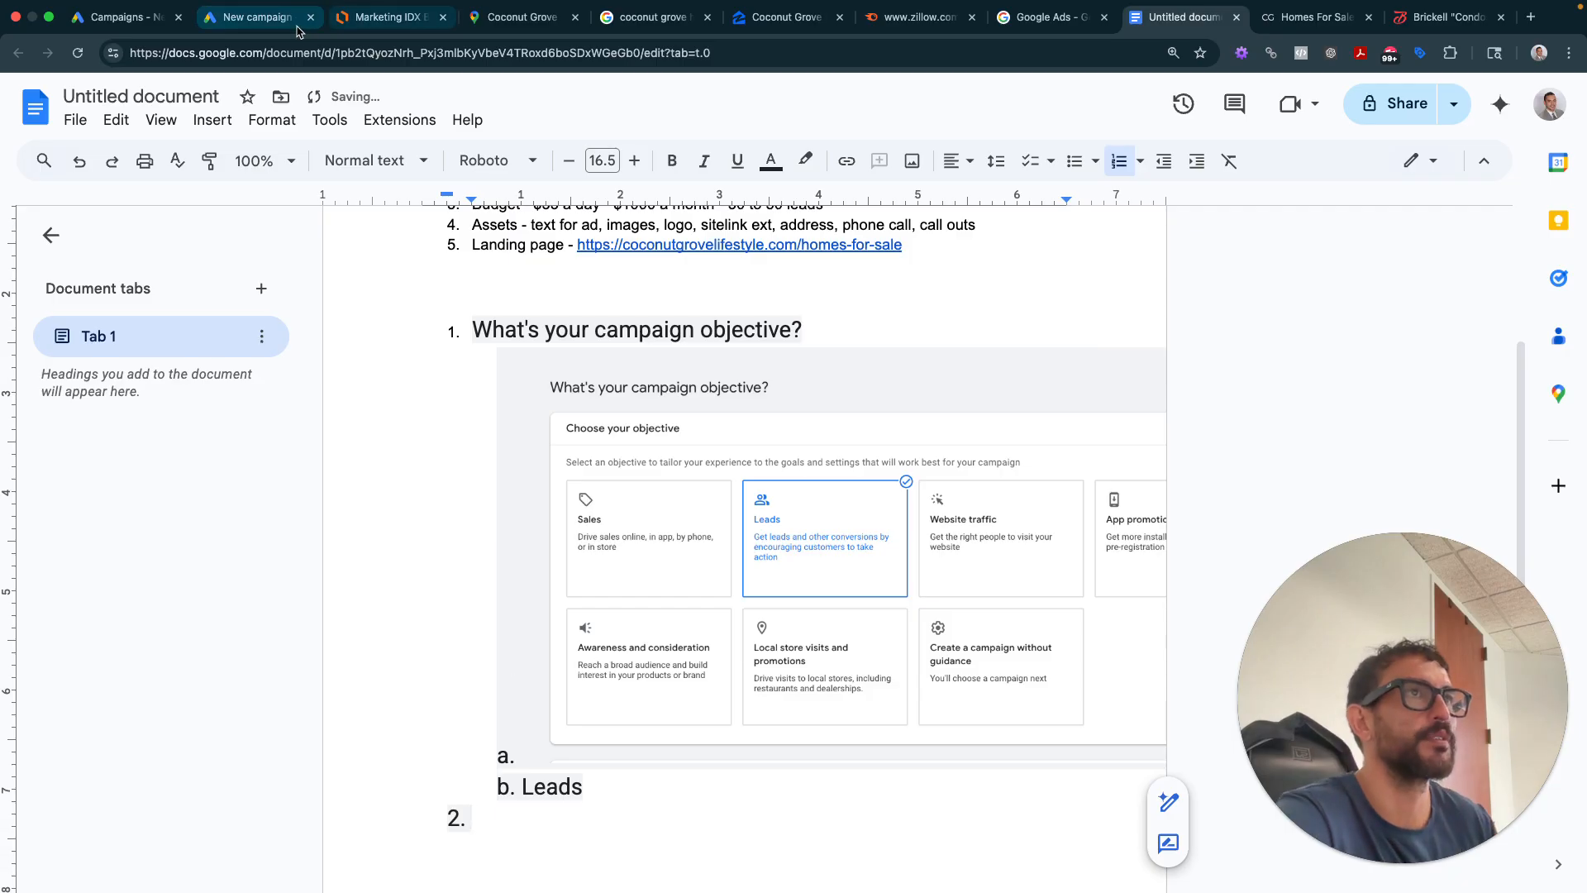
# - Review the three Leads conversion goals and website conversion actions, then continue to campaign types
pyautogui.click(265, 17)
pyautogui.scroll(-5, 638, 470)
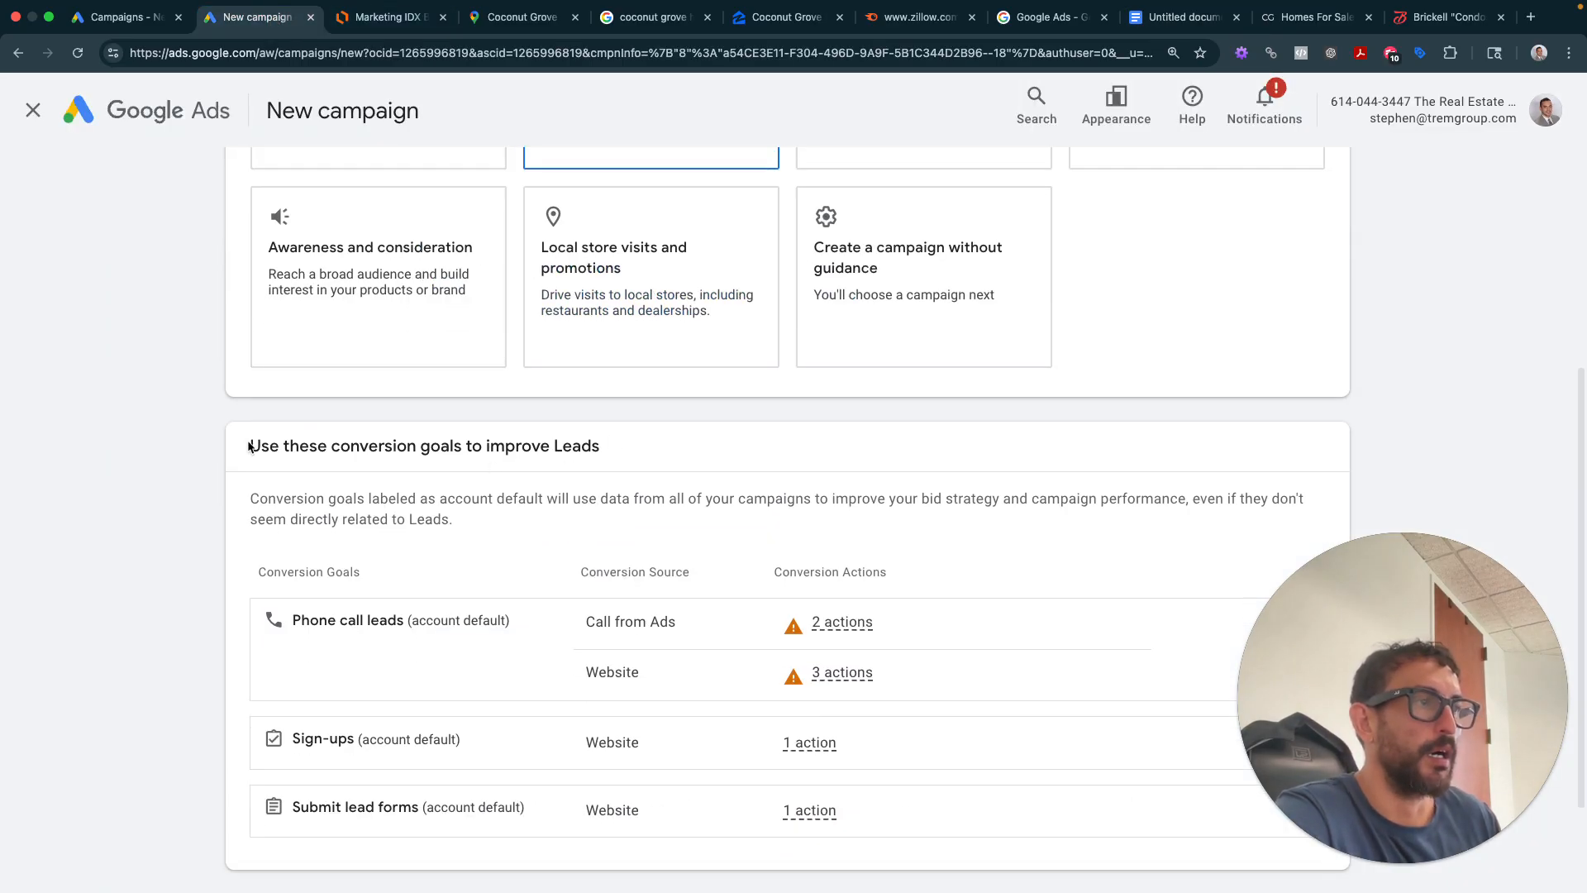
pyautogui.moveTo(251, 446); pyautogui.dragTo(602, 453)
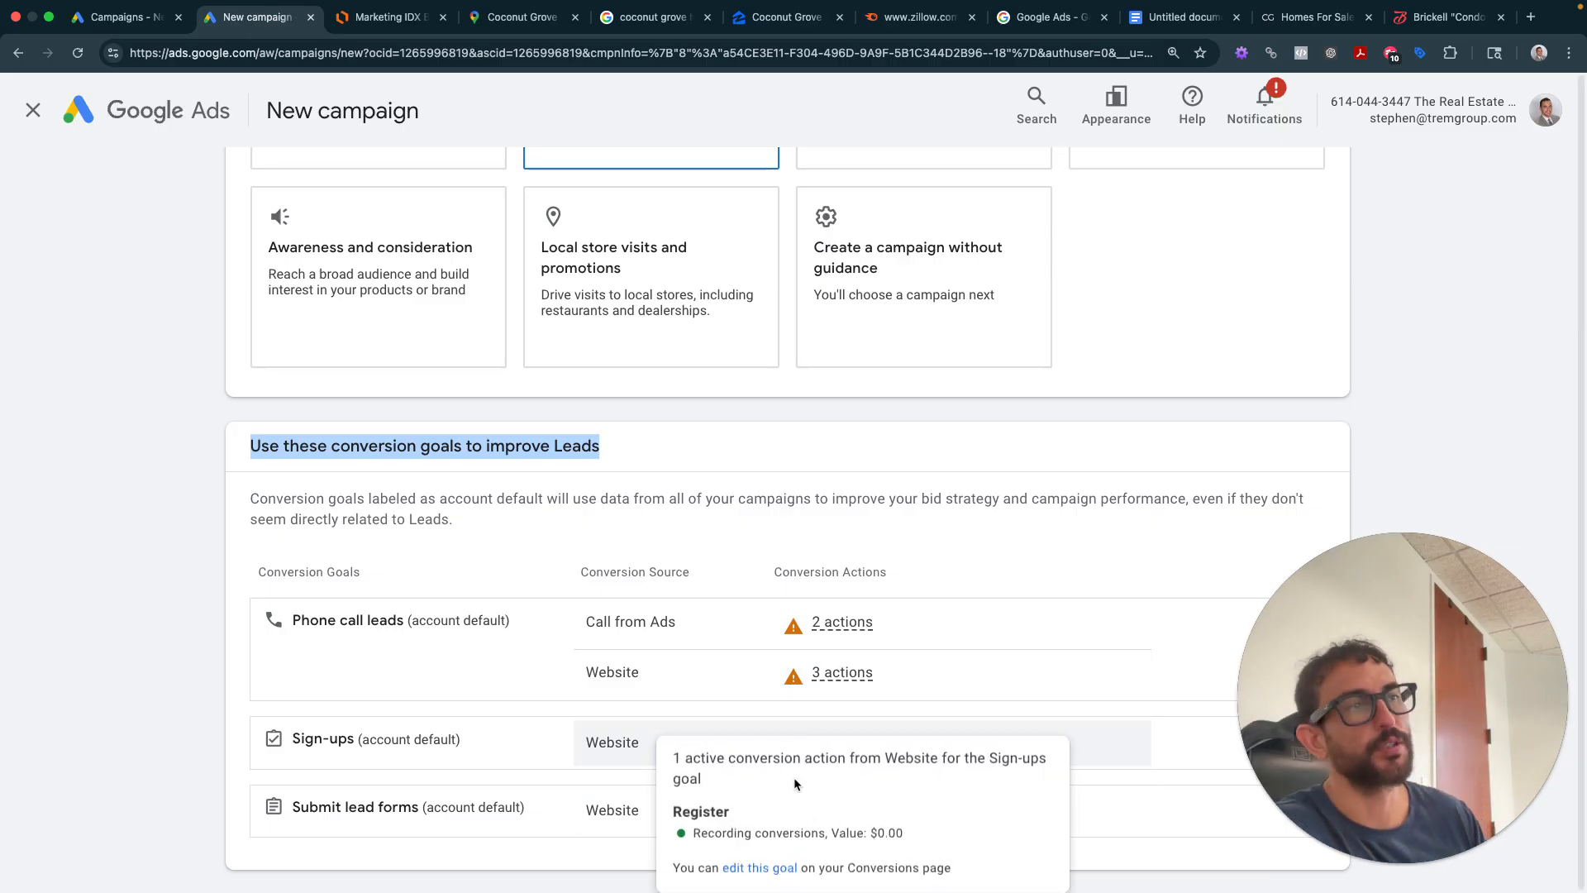
pyautogui.moveTo(845, 612)
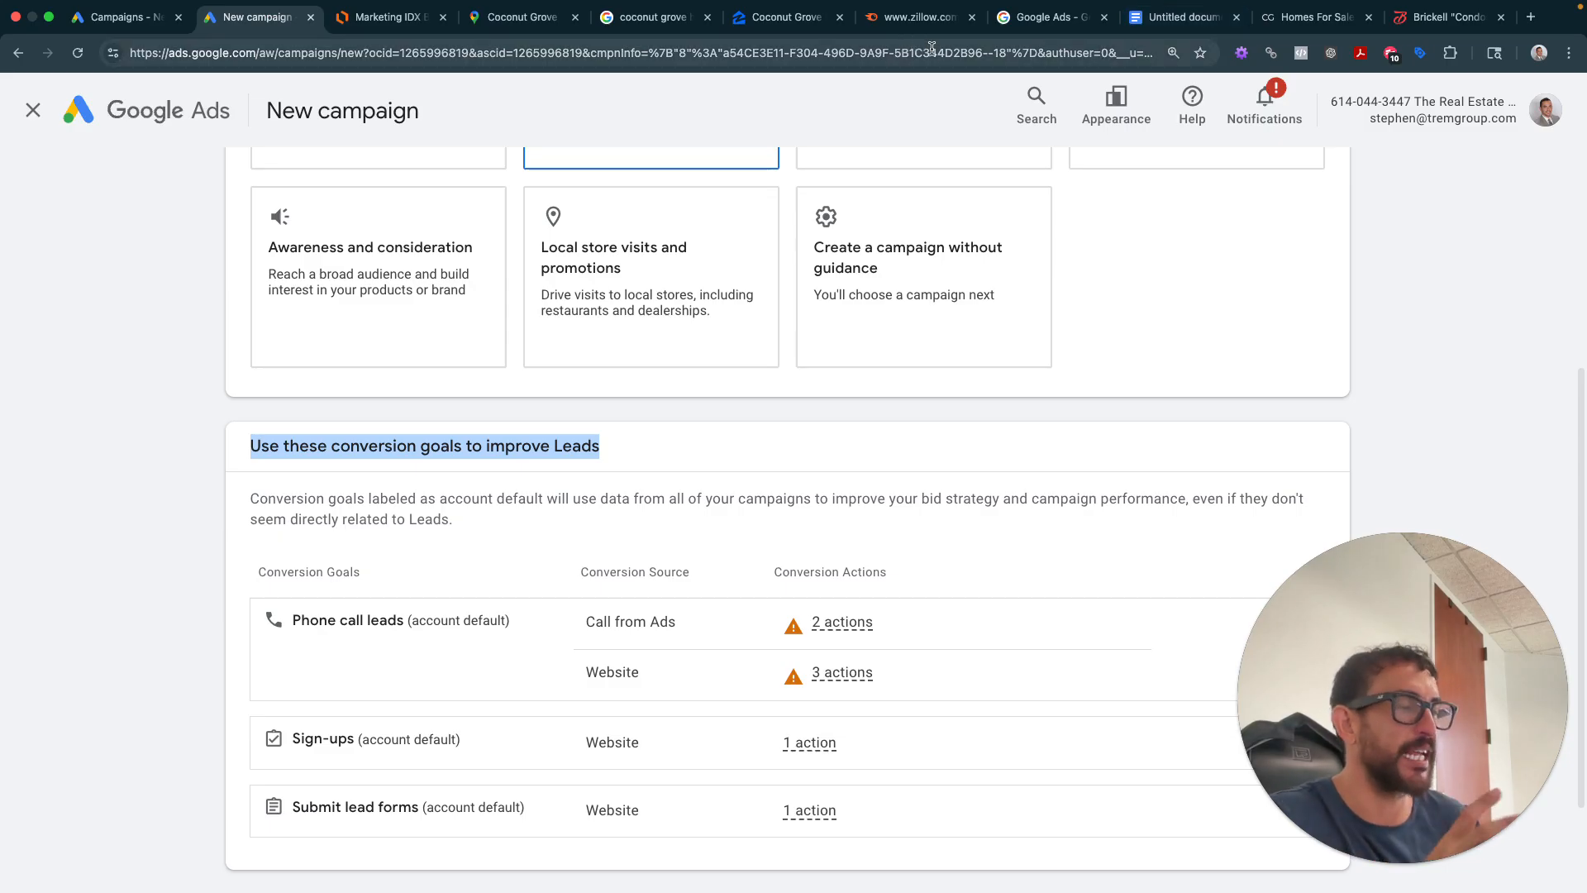
pyautogui.scroll(1, 926, 248)
pyautogui.scroll(-3, 892, 512)
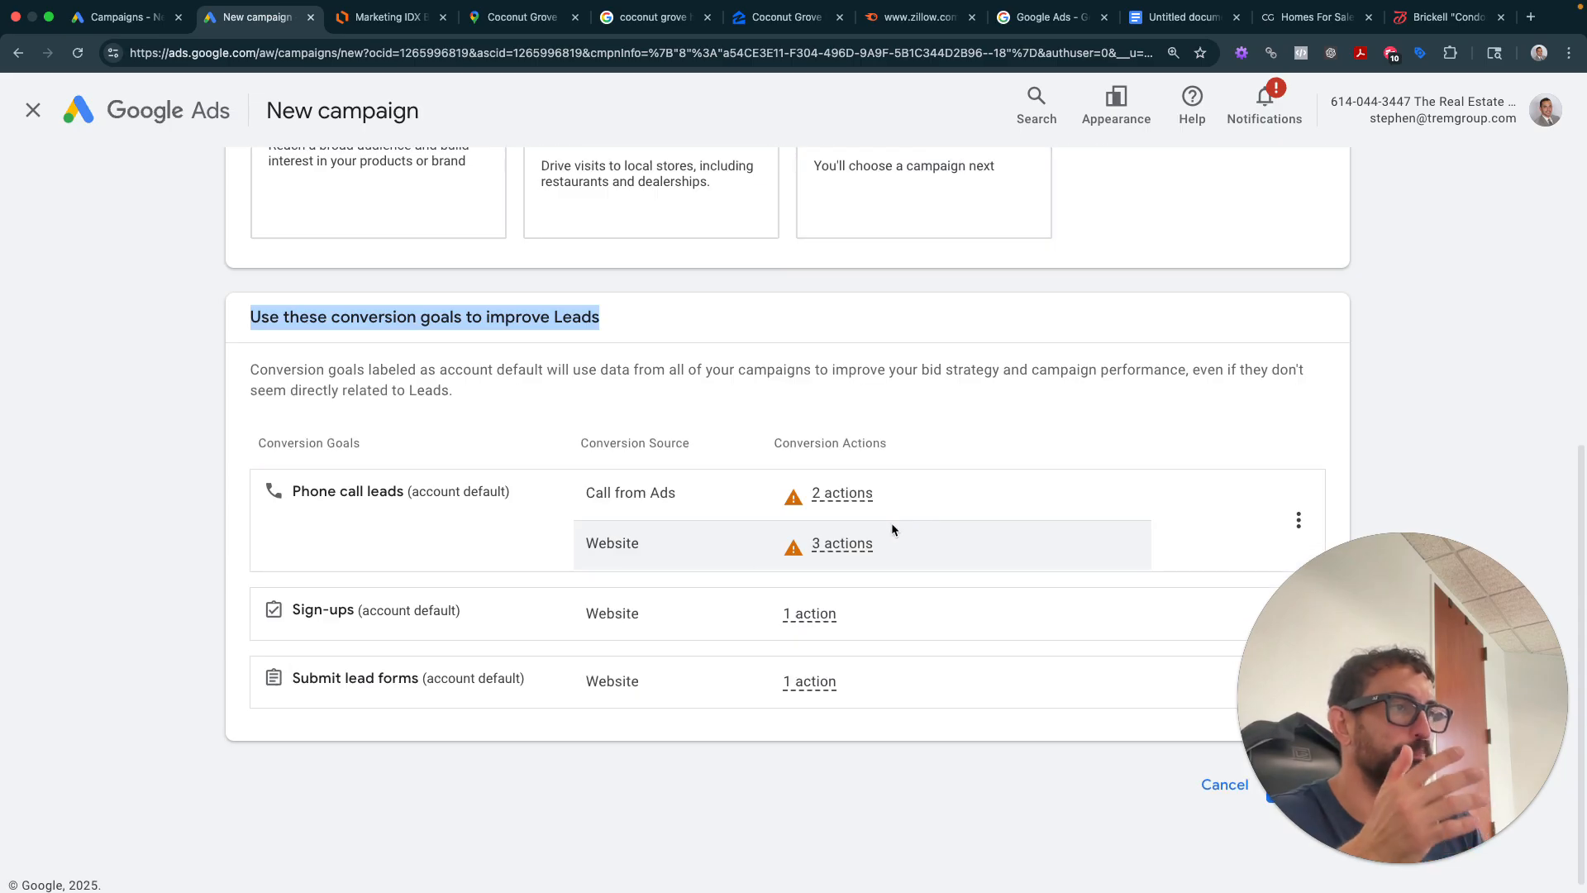
pyautogui.click(701, 563)
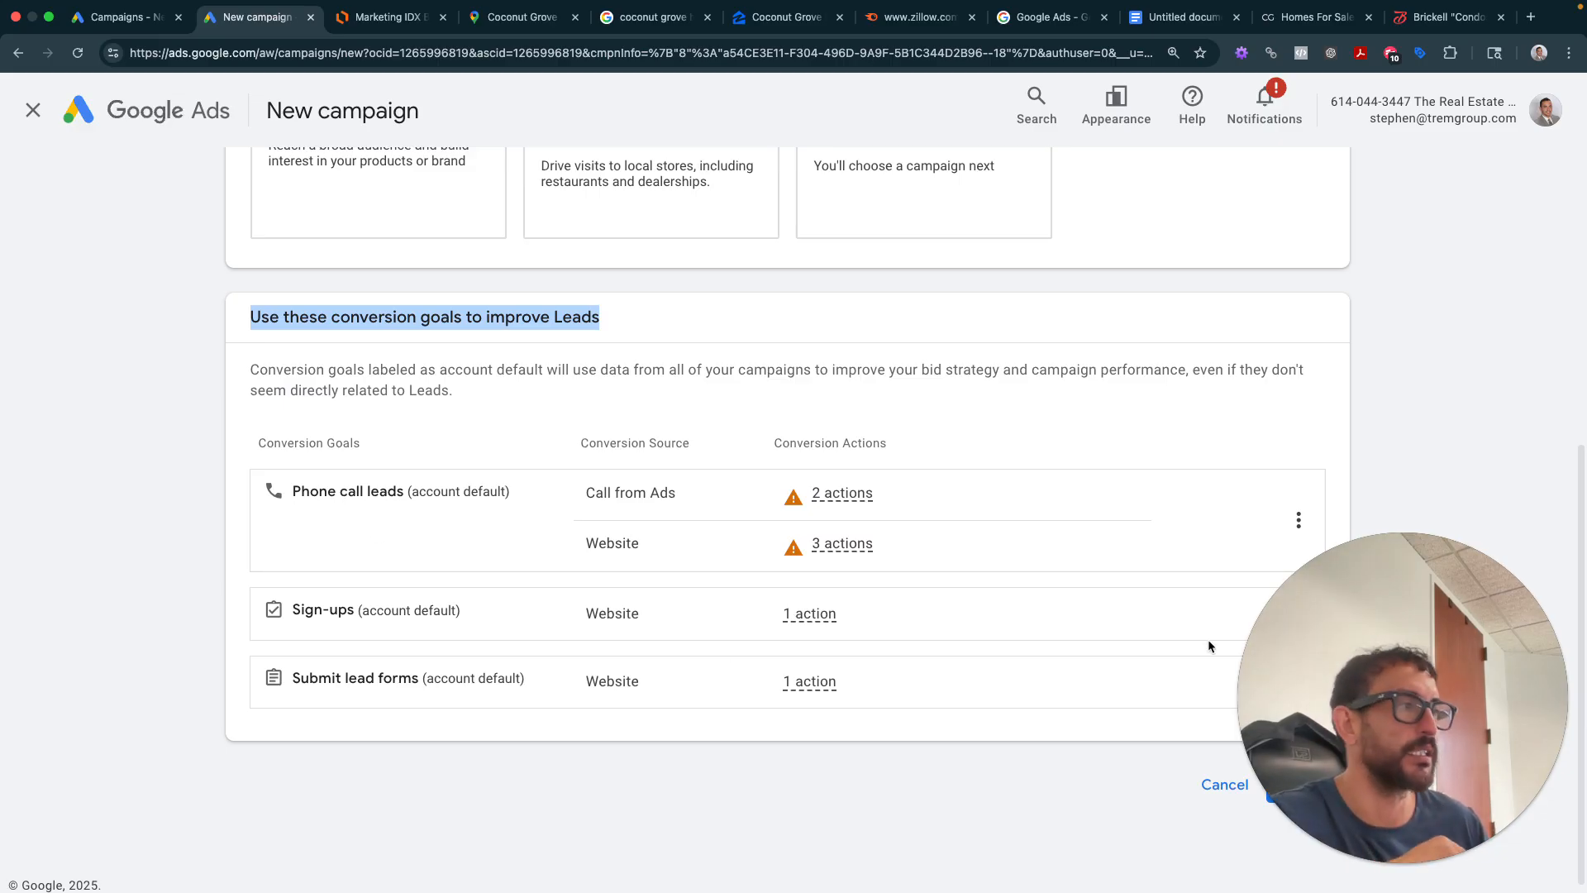
pyautogui.moveTo(1257, 654); pyautogui.dragTo(1241, 453)
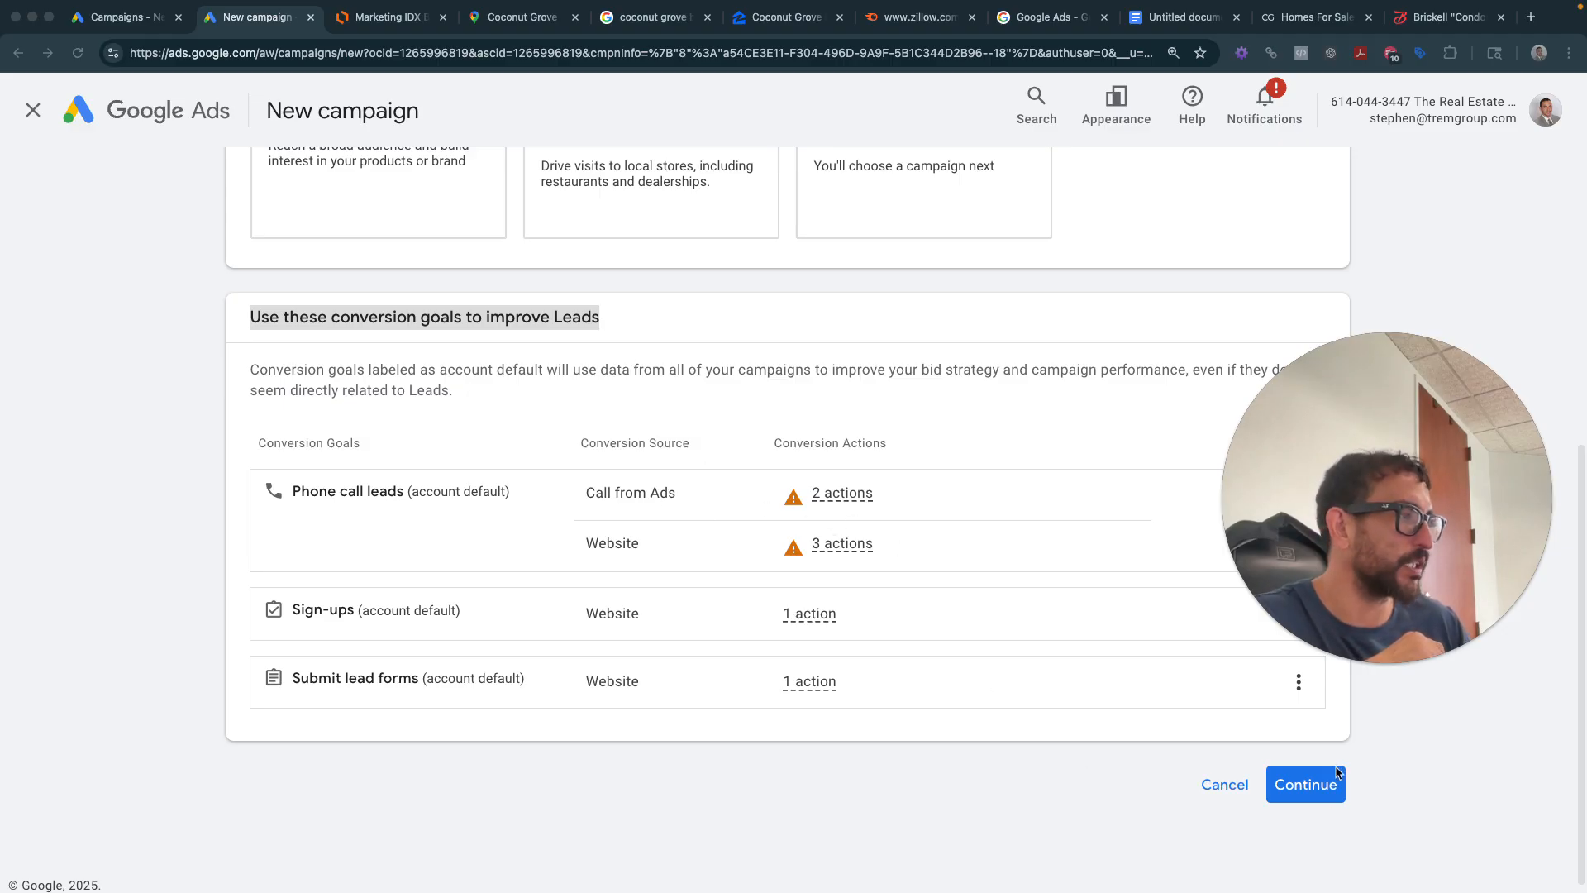
pyautogui.click(1304, 784)
pyautogui.scroll(-3, 744, 678)
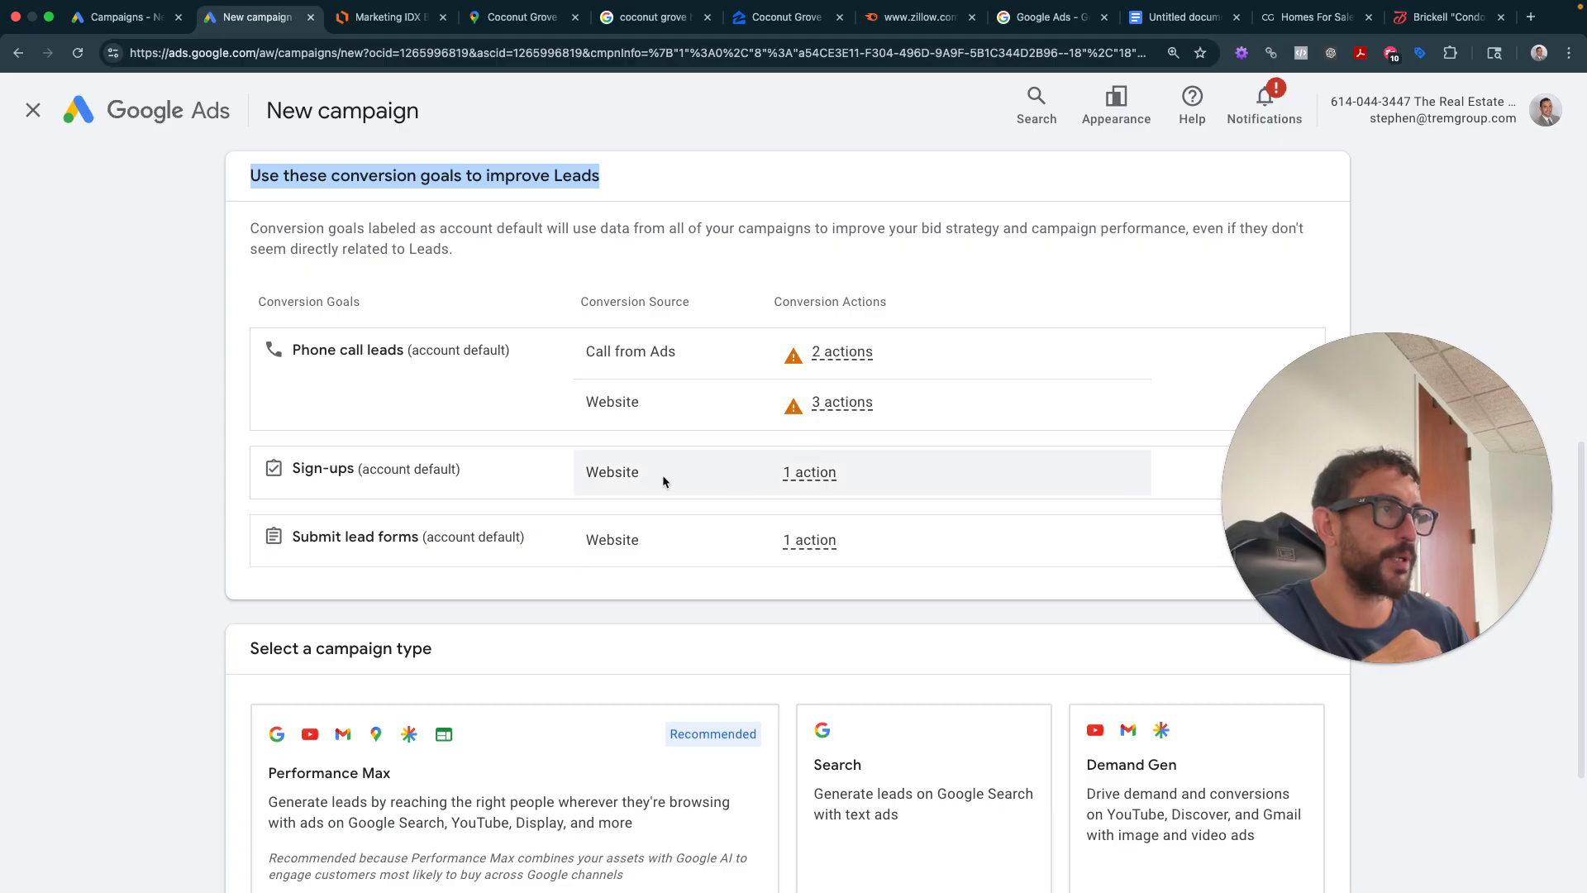
pyautogui.scroll(-3, 367, 449)
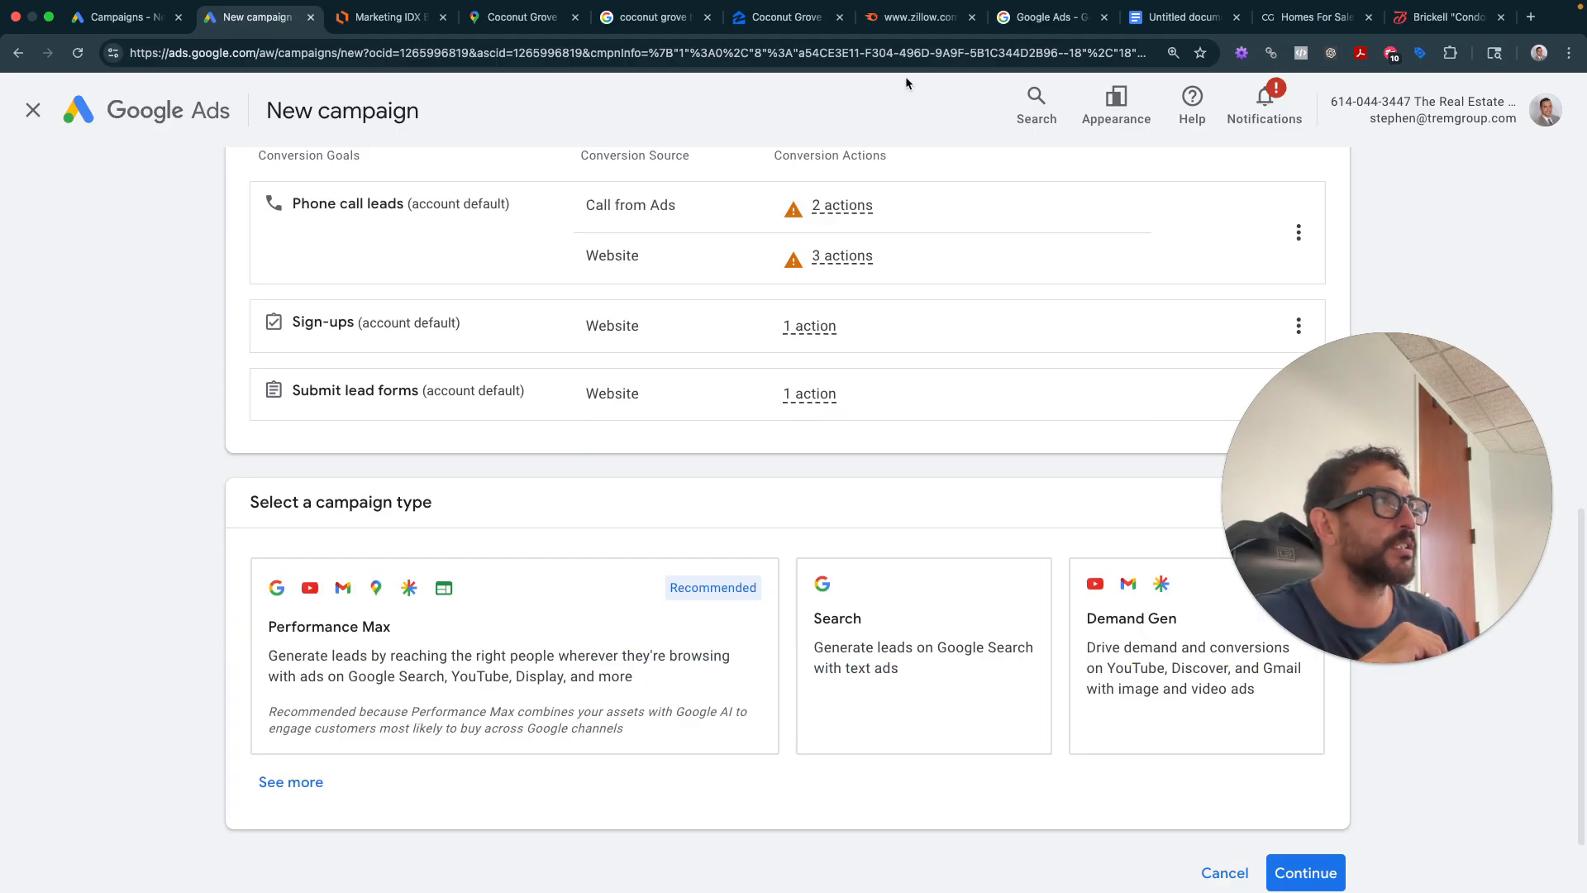
# - Sign in to the Coconut Grove Lifestyle site with the work Google account and check the account panel
pyautogui.click(1020, 18)
pyautogui.click(1314, 17)
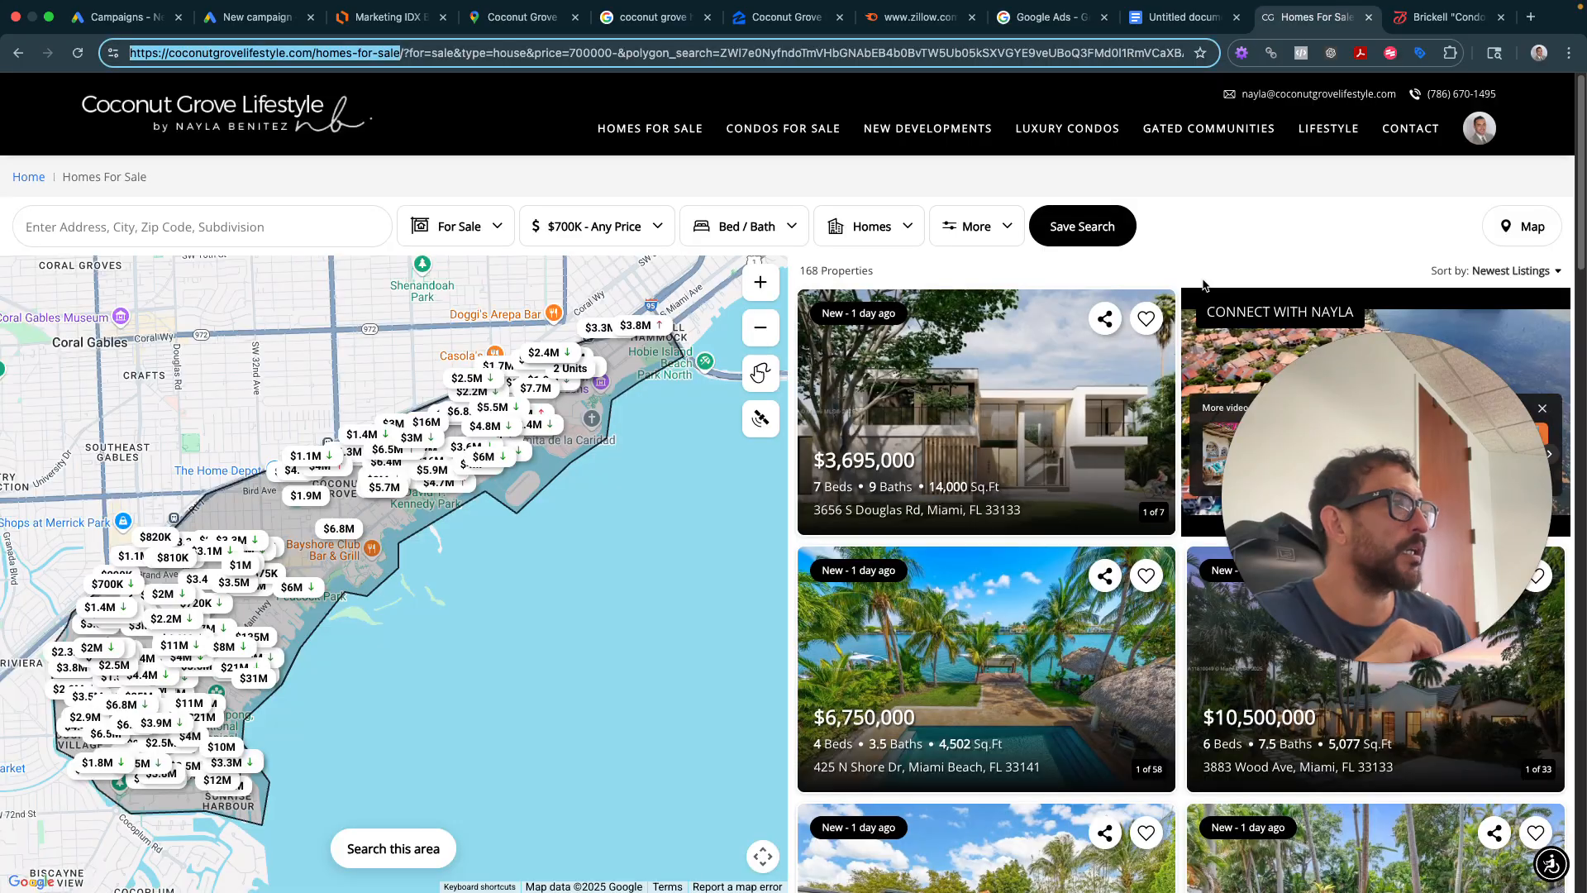
pyautogui.click(1490, 124)
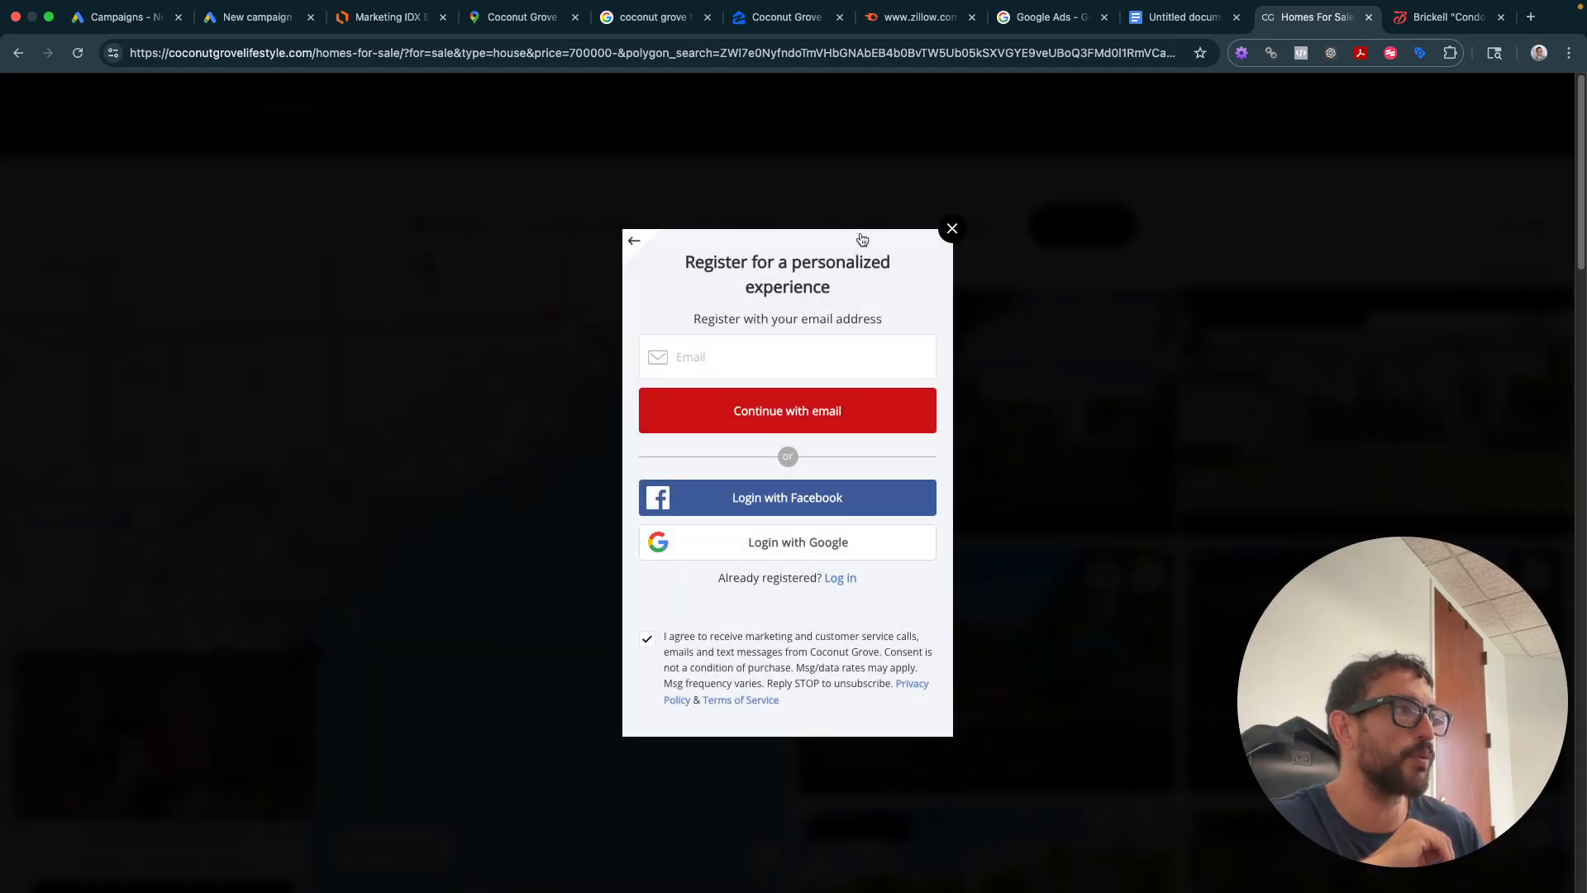
pyautogui.click(814, 536)
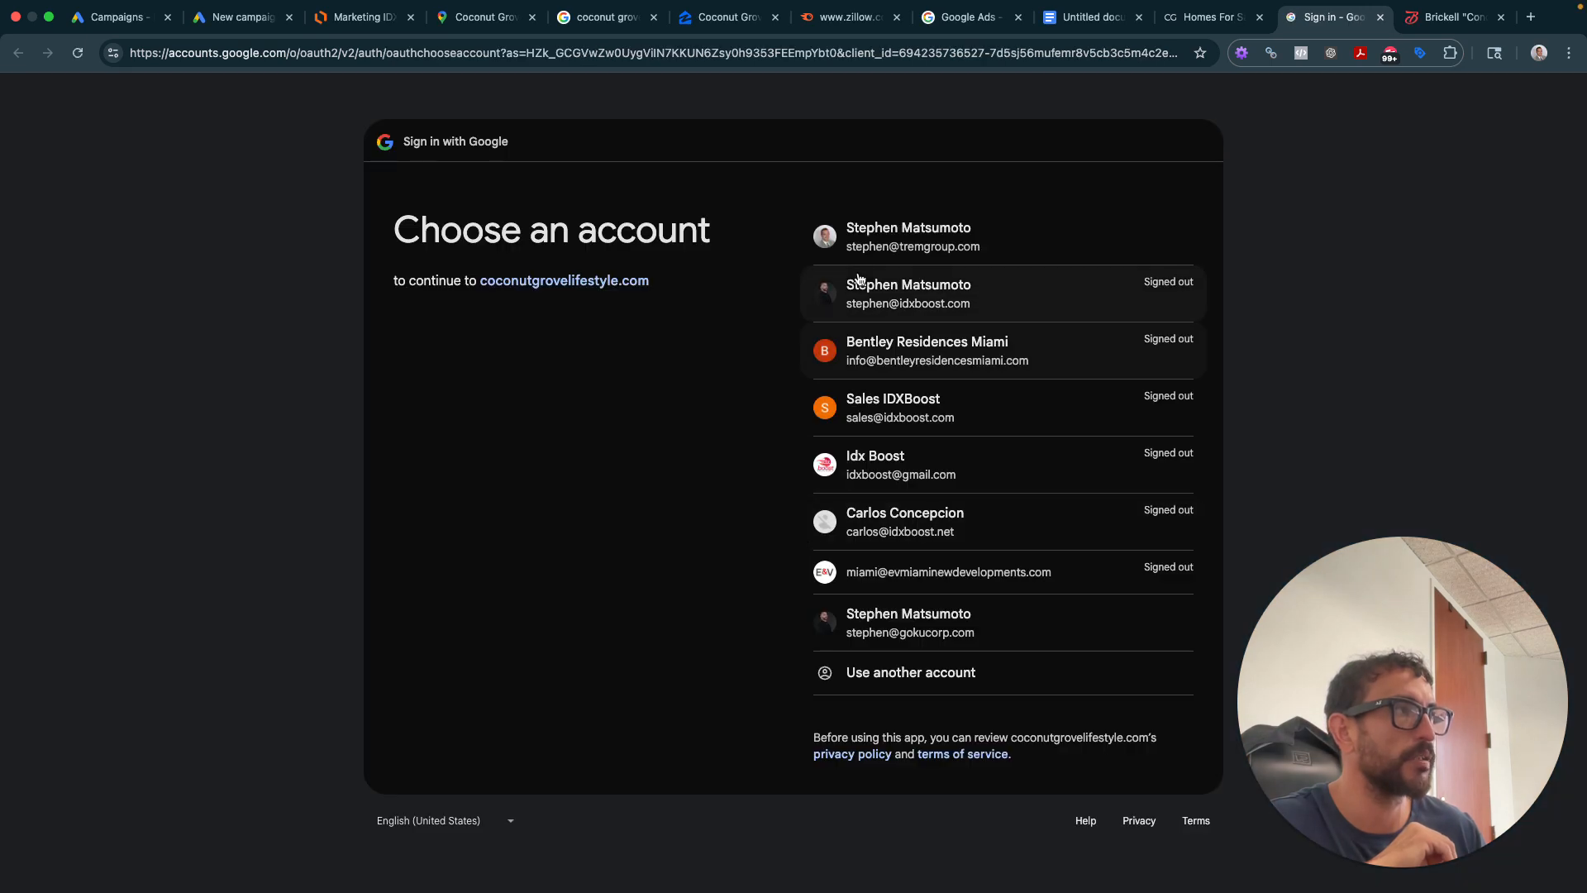
pyautogui.click(859, 241)
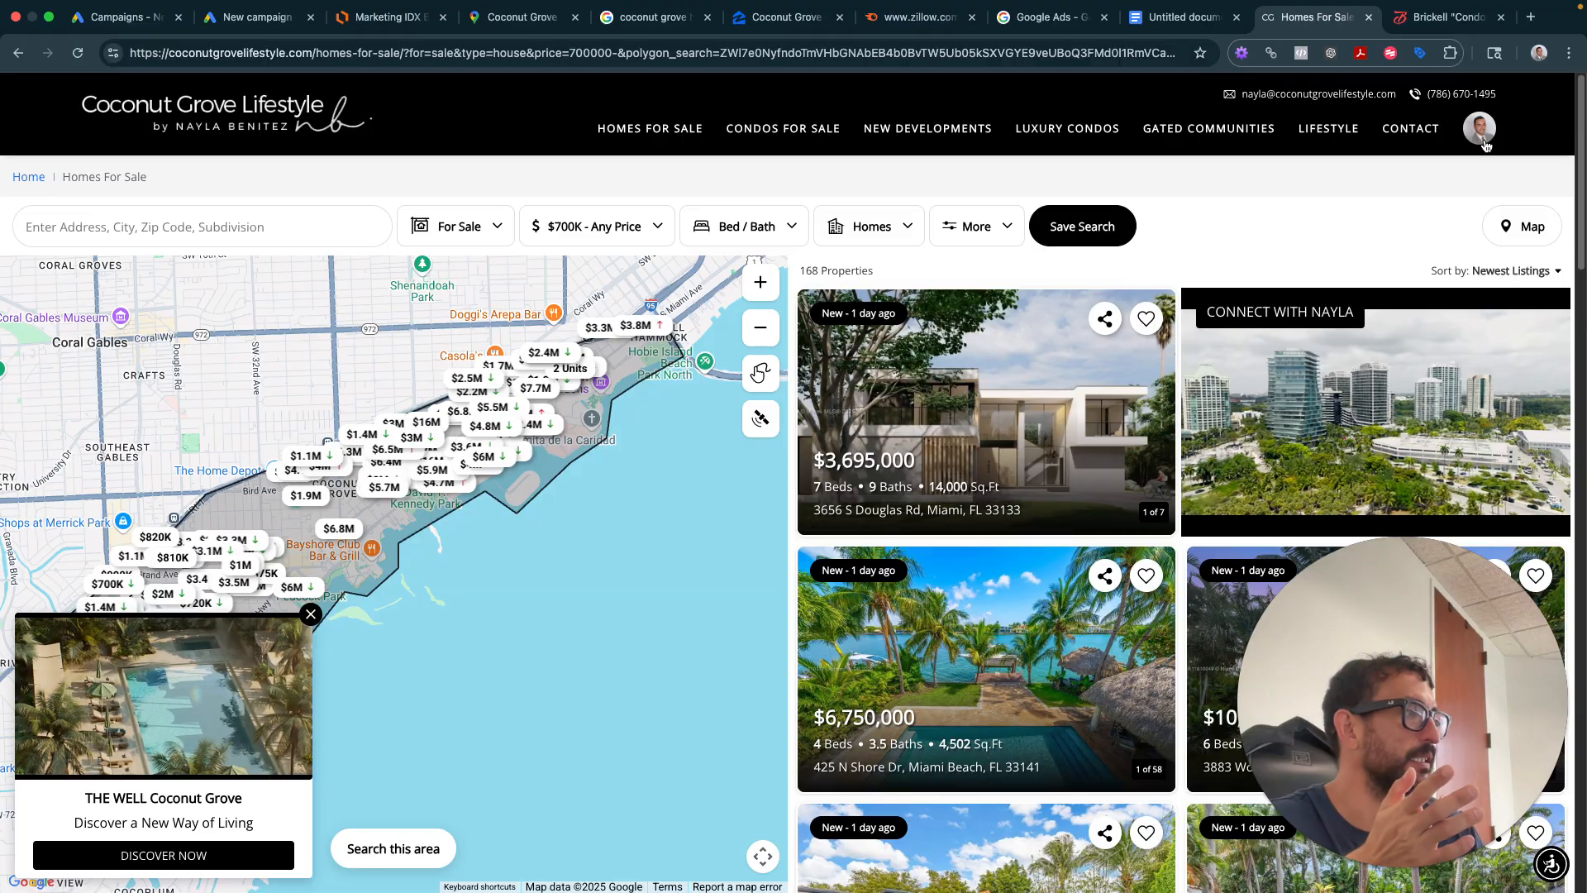
pyautogui.click(1479, 129)
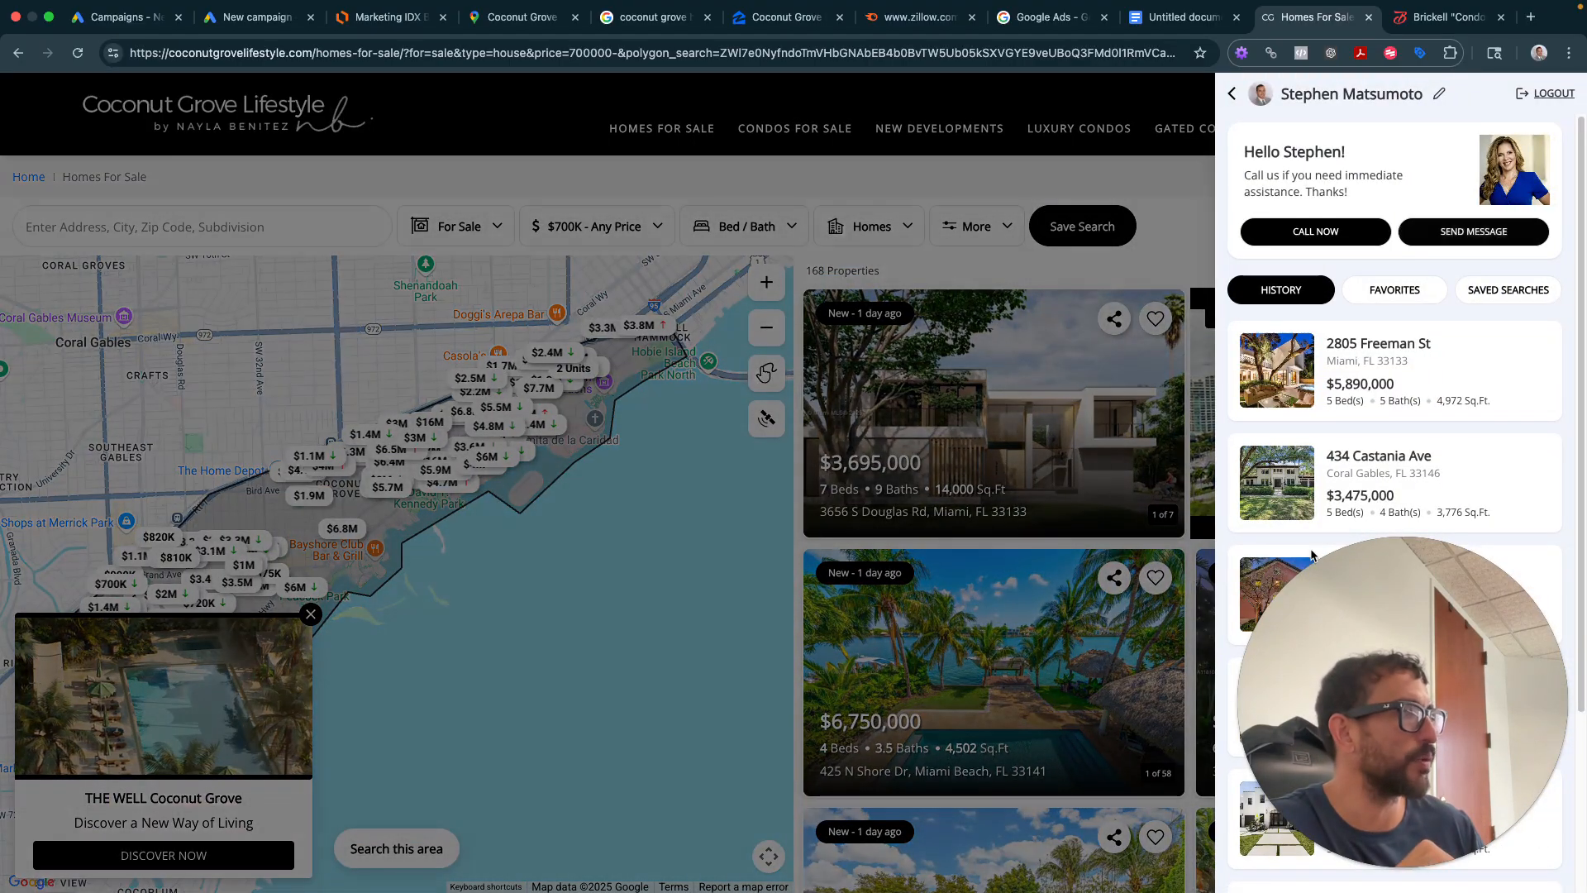
pyautogui.click(1231, 96)
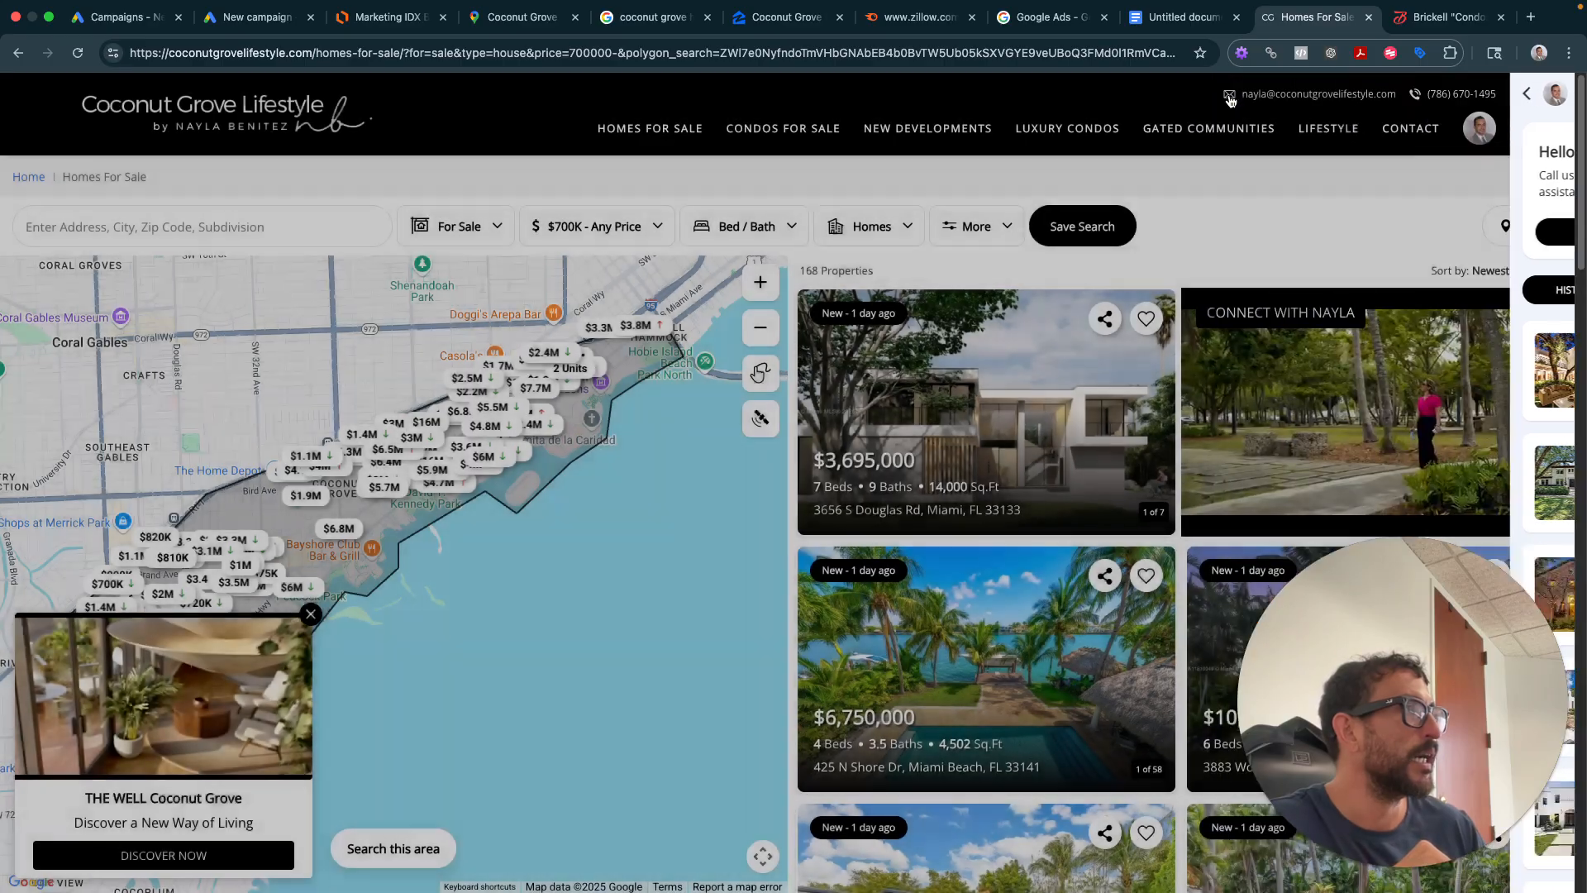
pyautogui.click(972, 395)
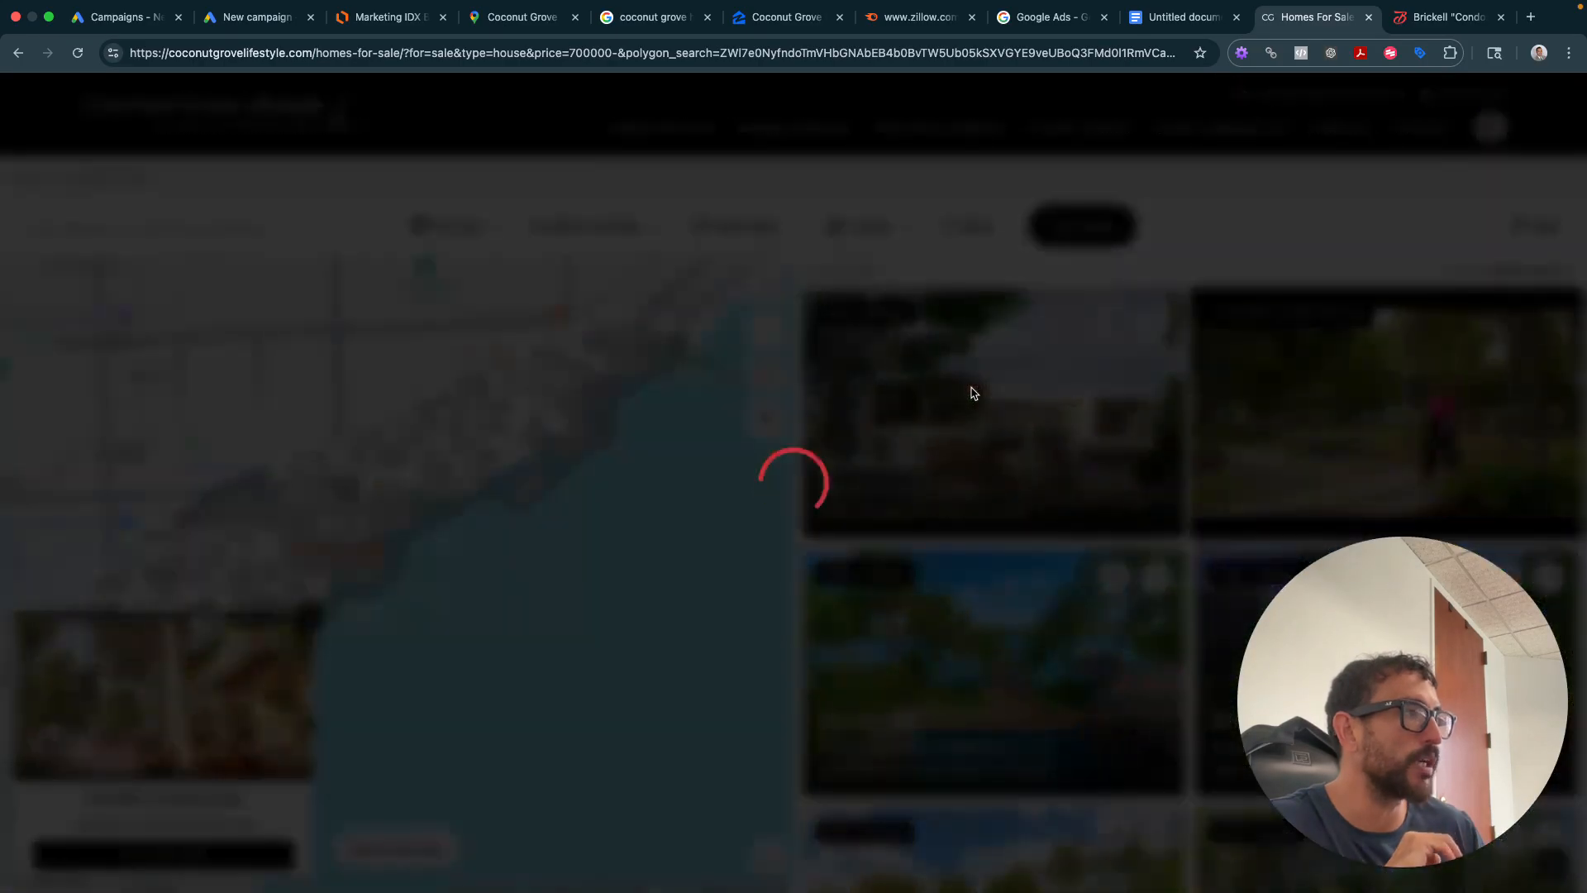
pyautogui.scroll(-3, 1171, 308)
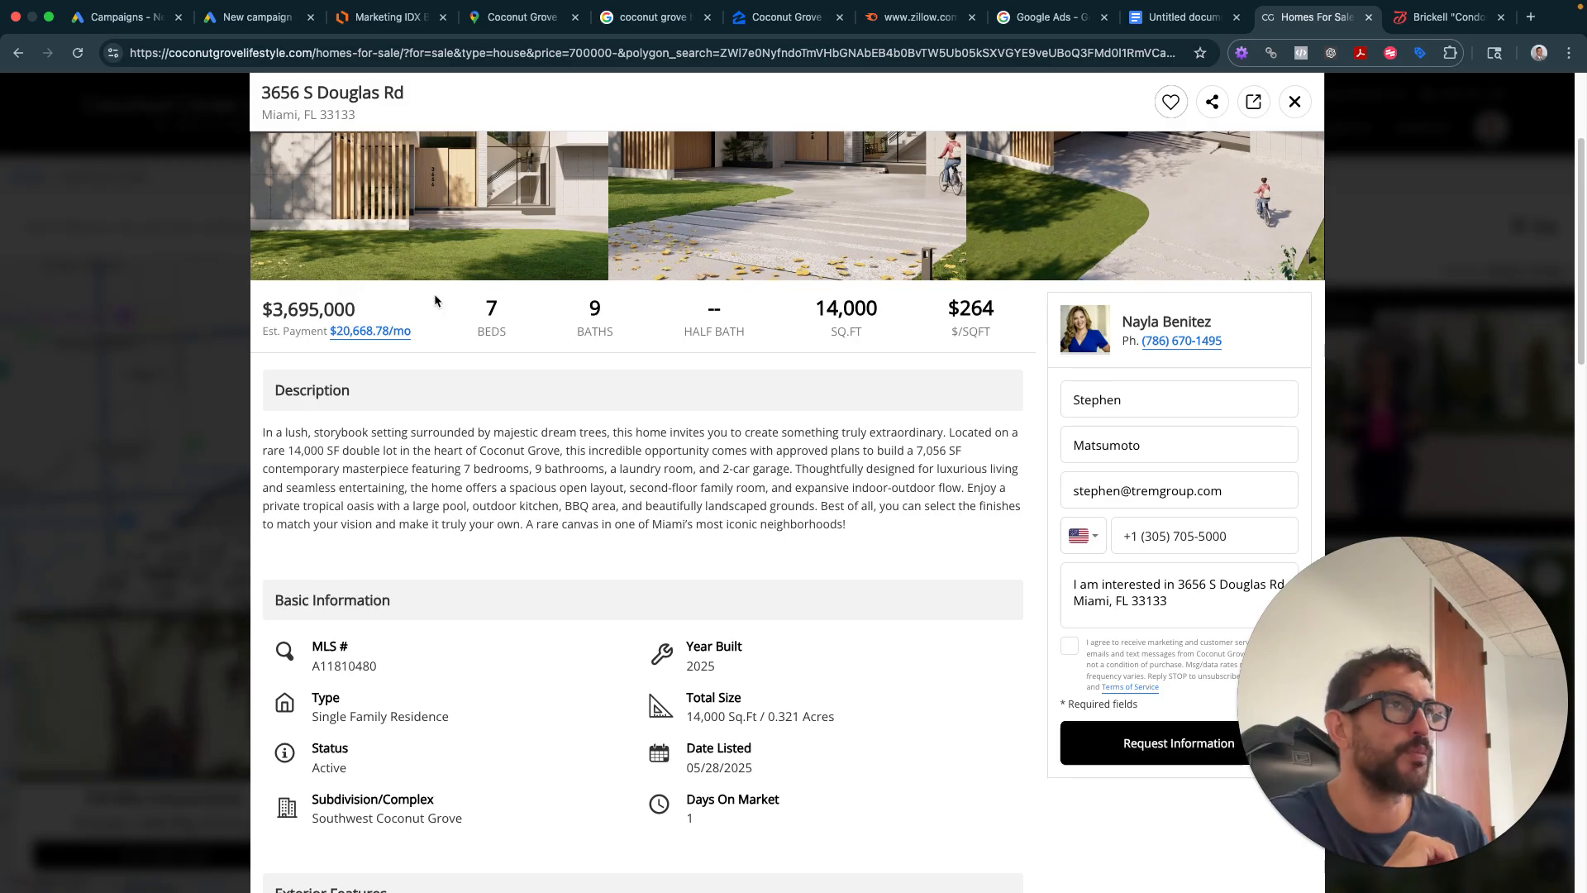
pyautogui.moveTo(367, 122); pyautogui.dragTo(254, 89)
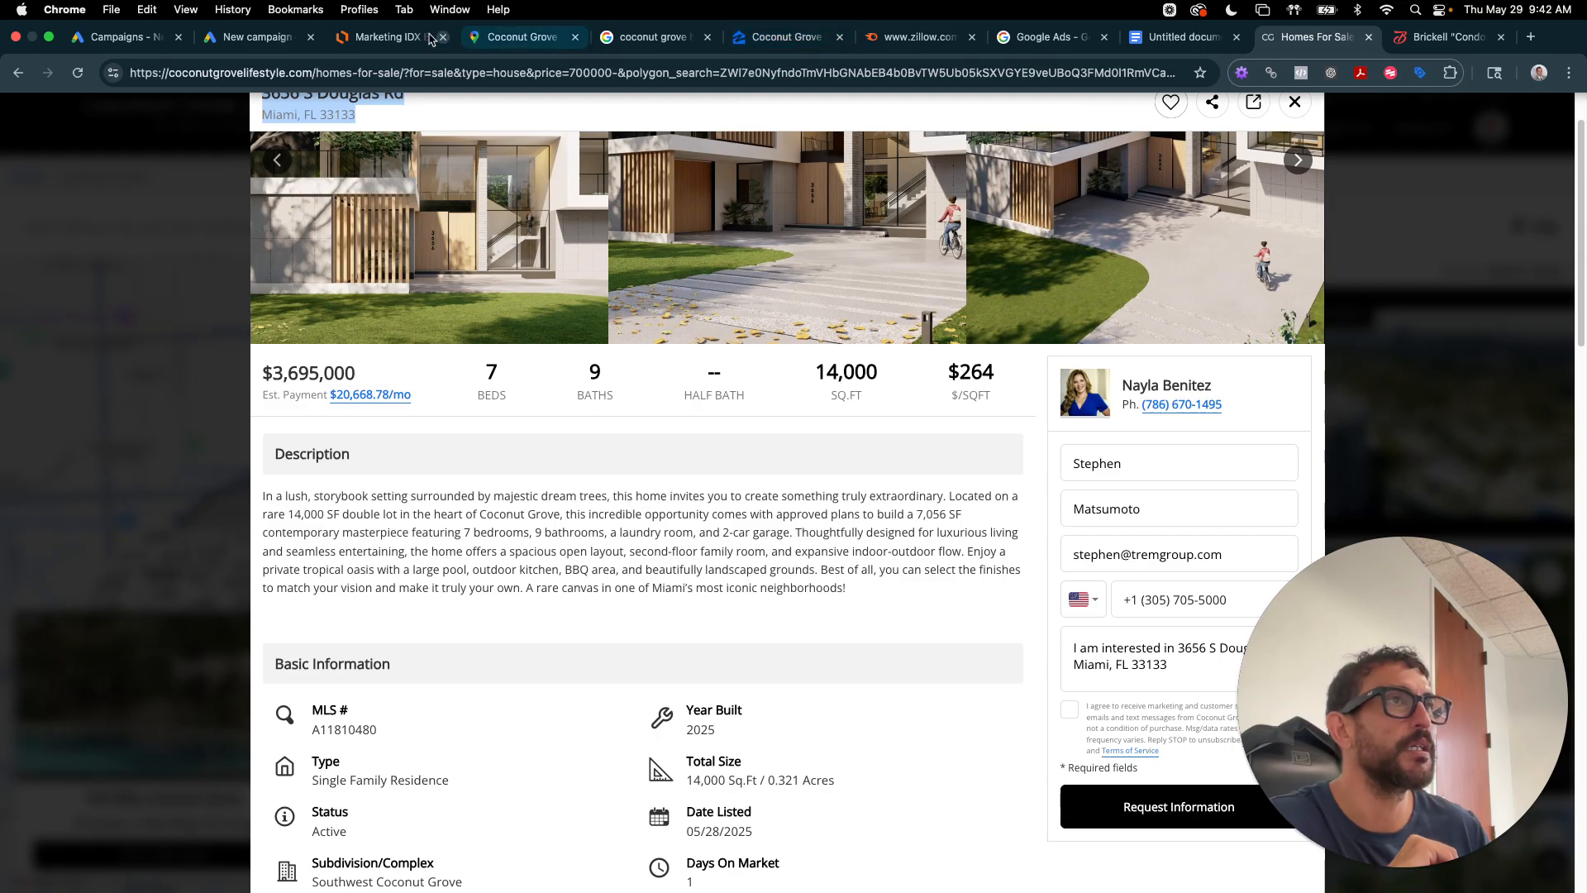
pyautogui.click(256, 37)
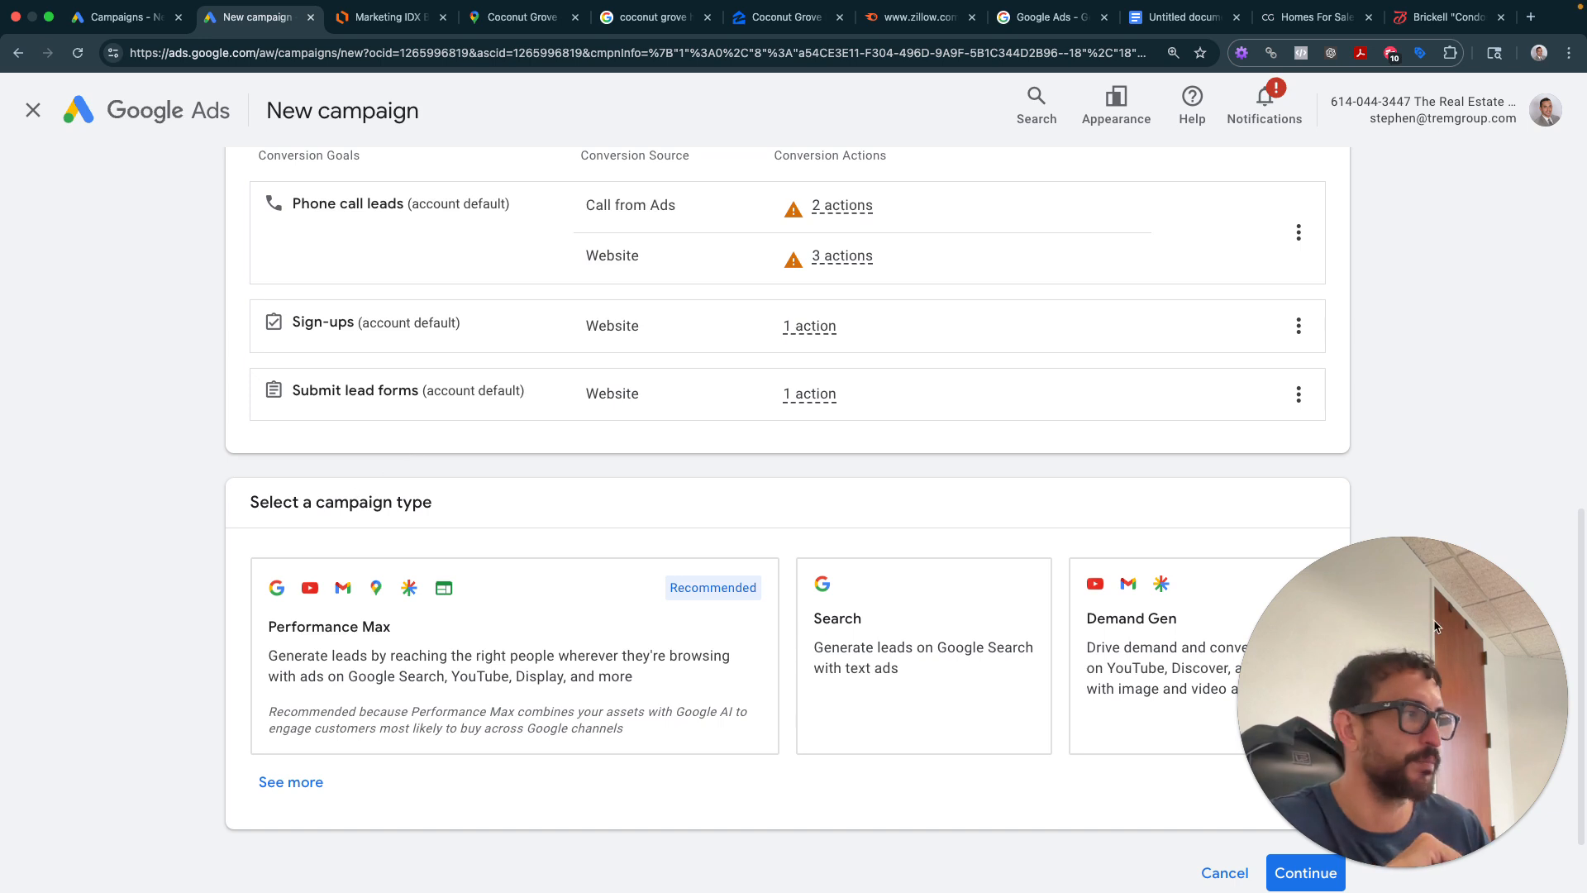
# - Show all campaign types and choose Search for the Leads campaign
pyautogui.moveTo(1400, 642); pyautogui.dragTo(1323, 352)
pyautogui.scroll(-2, 524, 506)
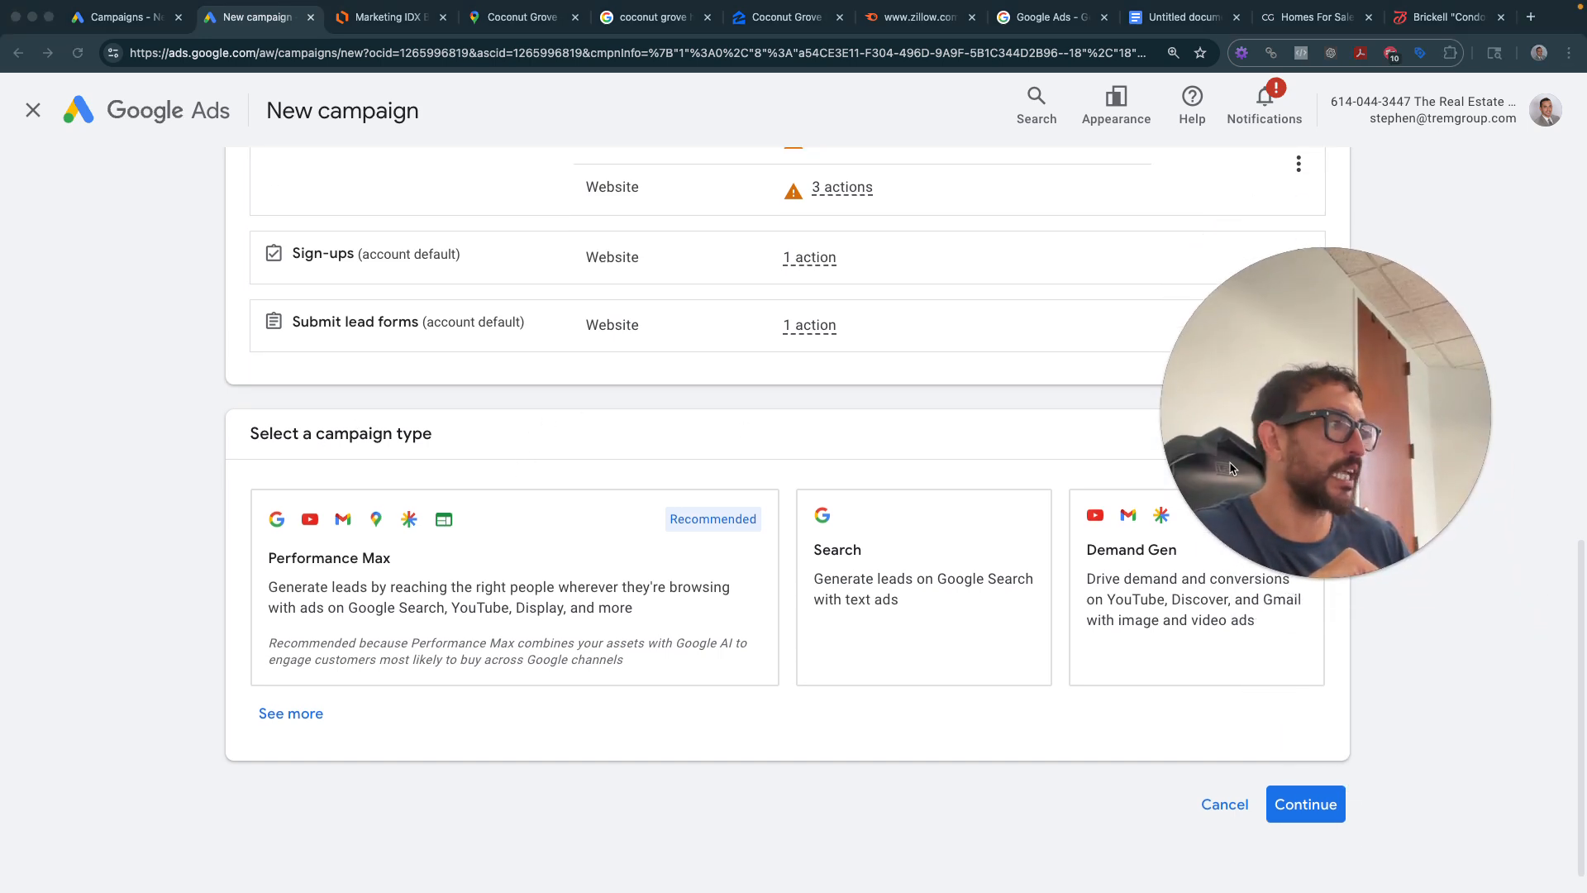
pyautogui.moveTo(1232, 467); pyautogui.dragTo(1249, 298)
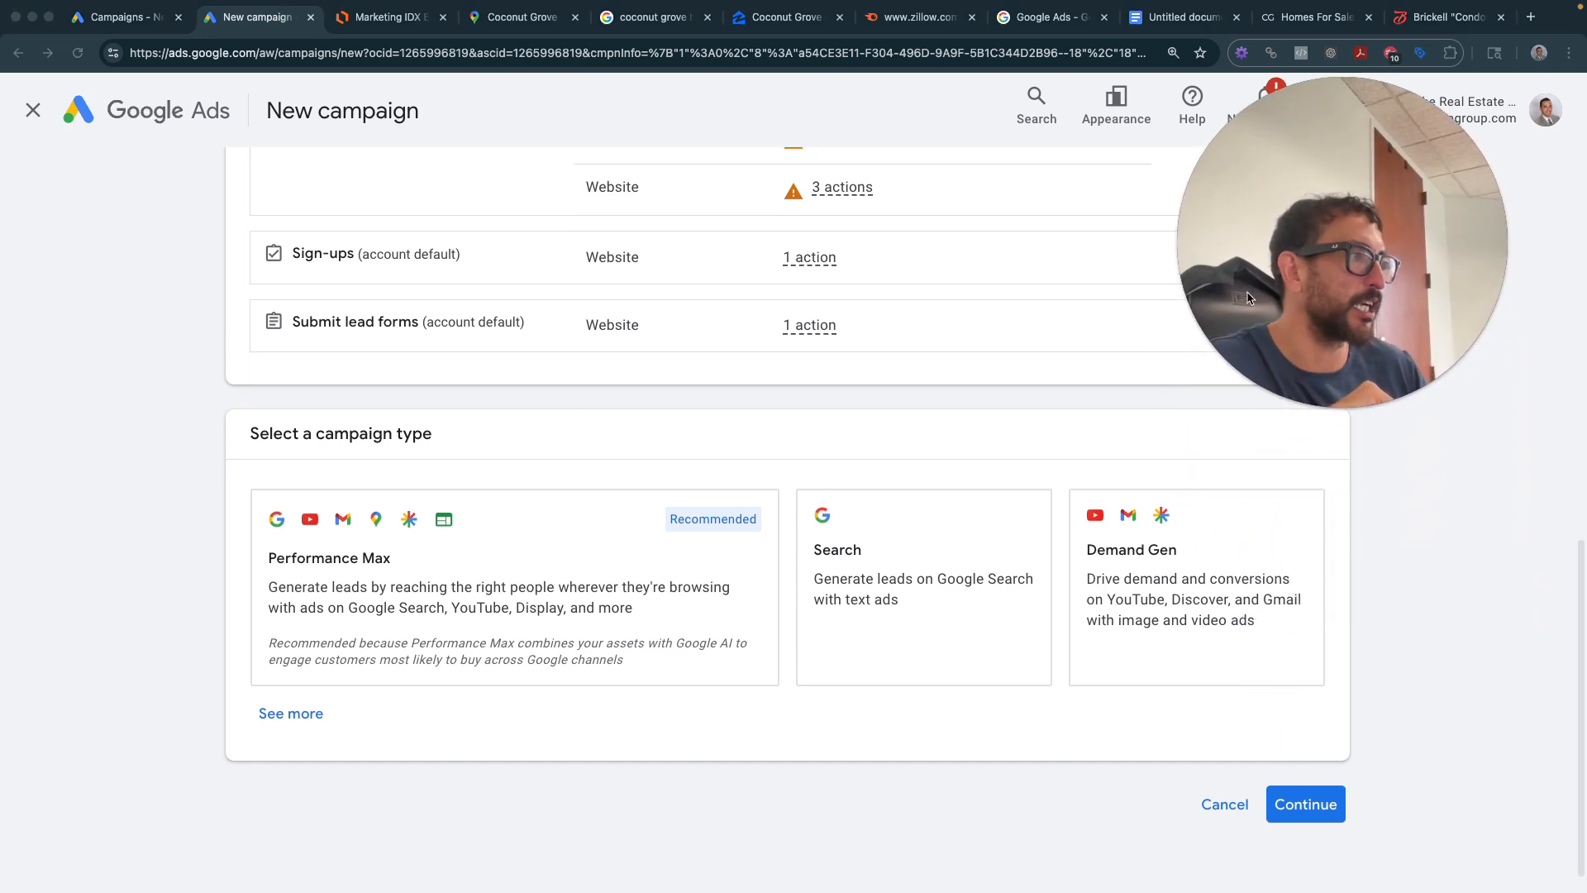
pyautogui.click(276, 714)
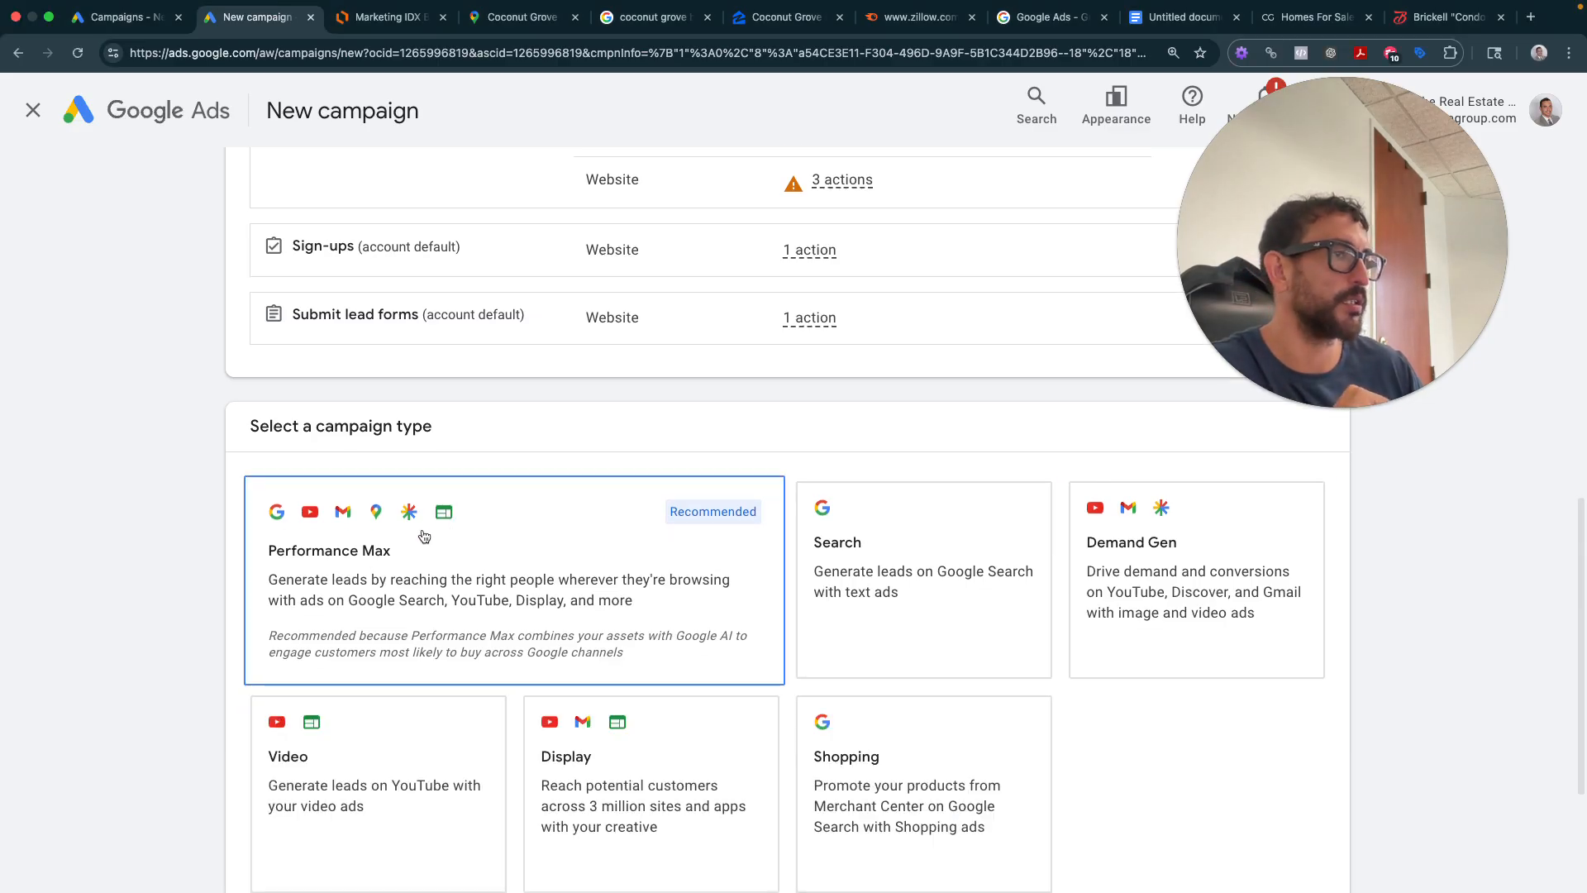
pyautogui.scroll(-2, 1141, 548)
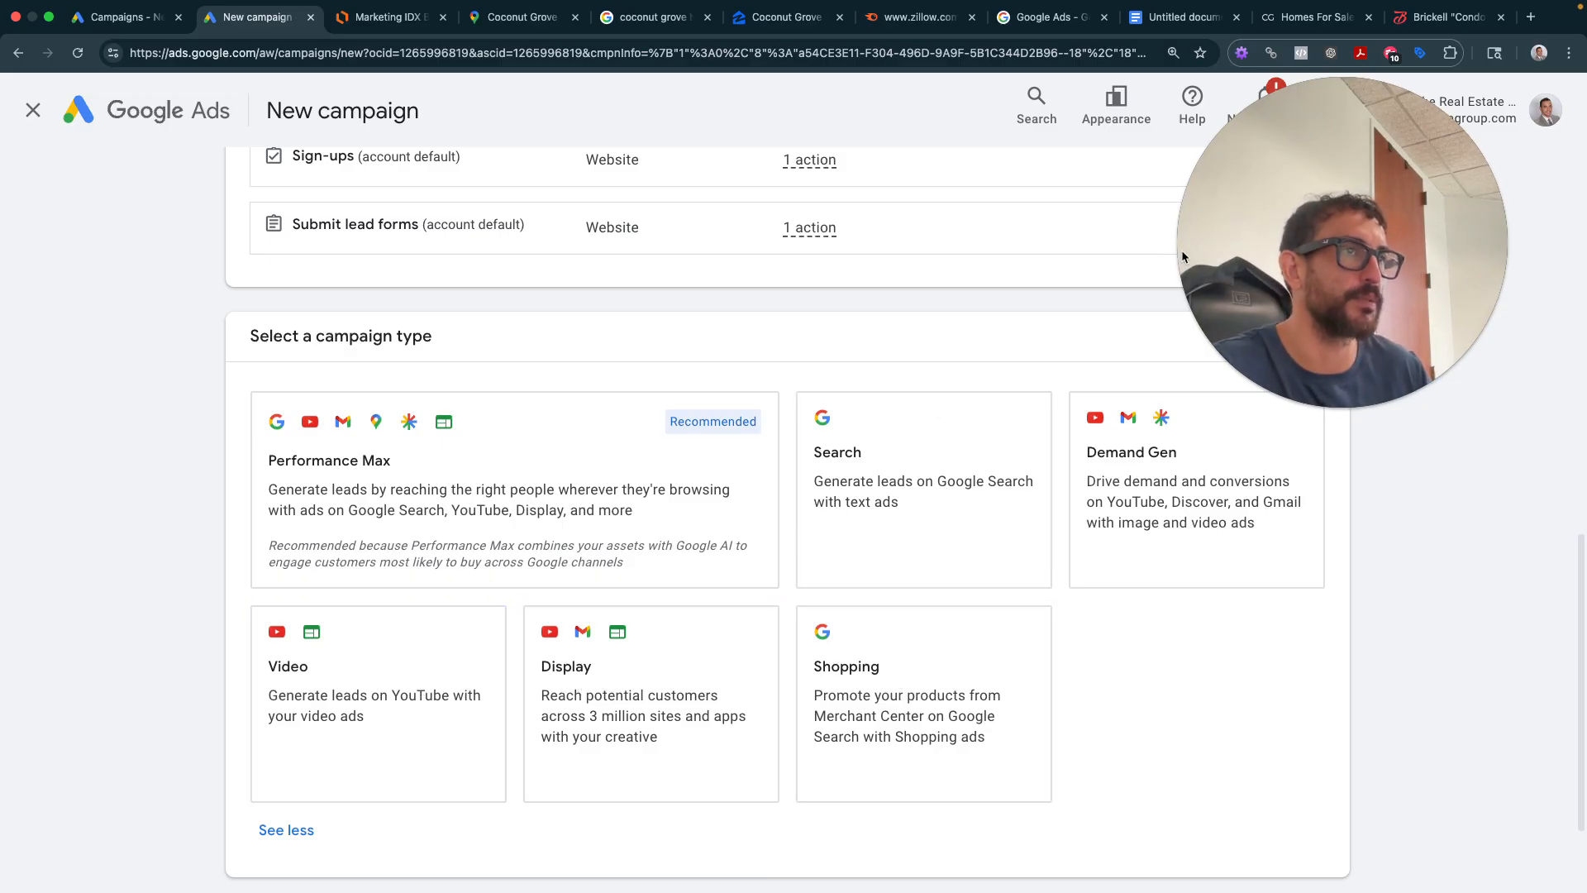
pyautogui.moveTo(1373, 202); pyautogui.dragTo(1430, 140)
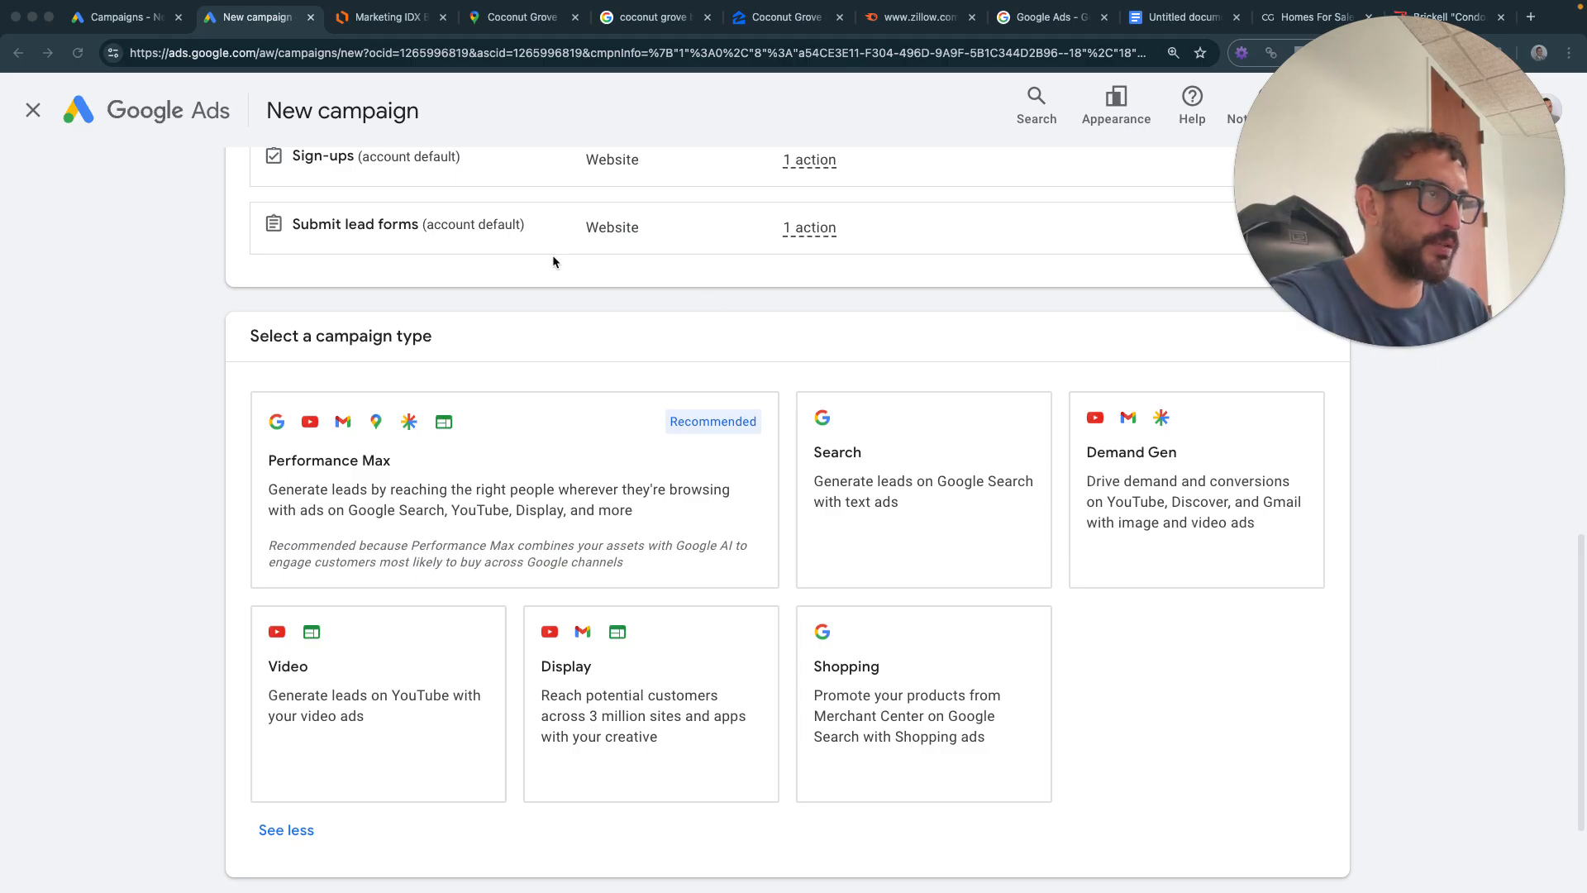
pyautogui.click(855, 481)
pyautogui.click(857, 475)
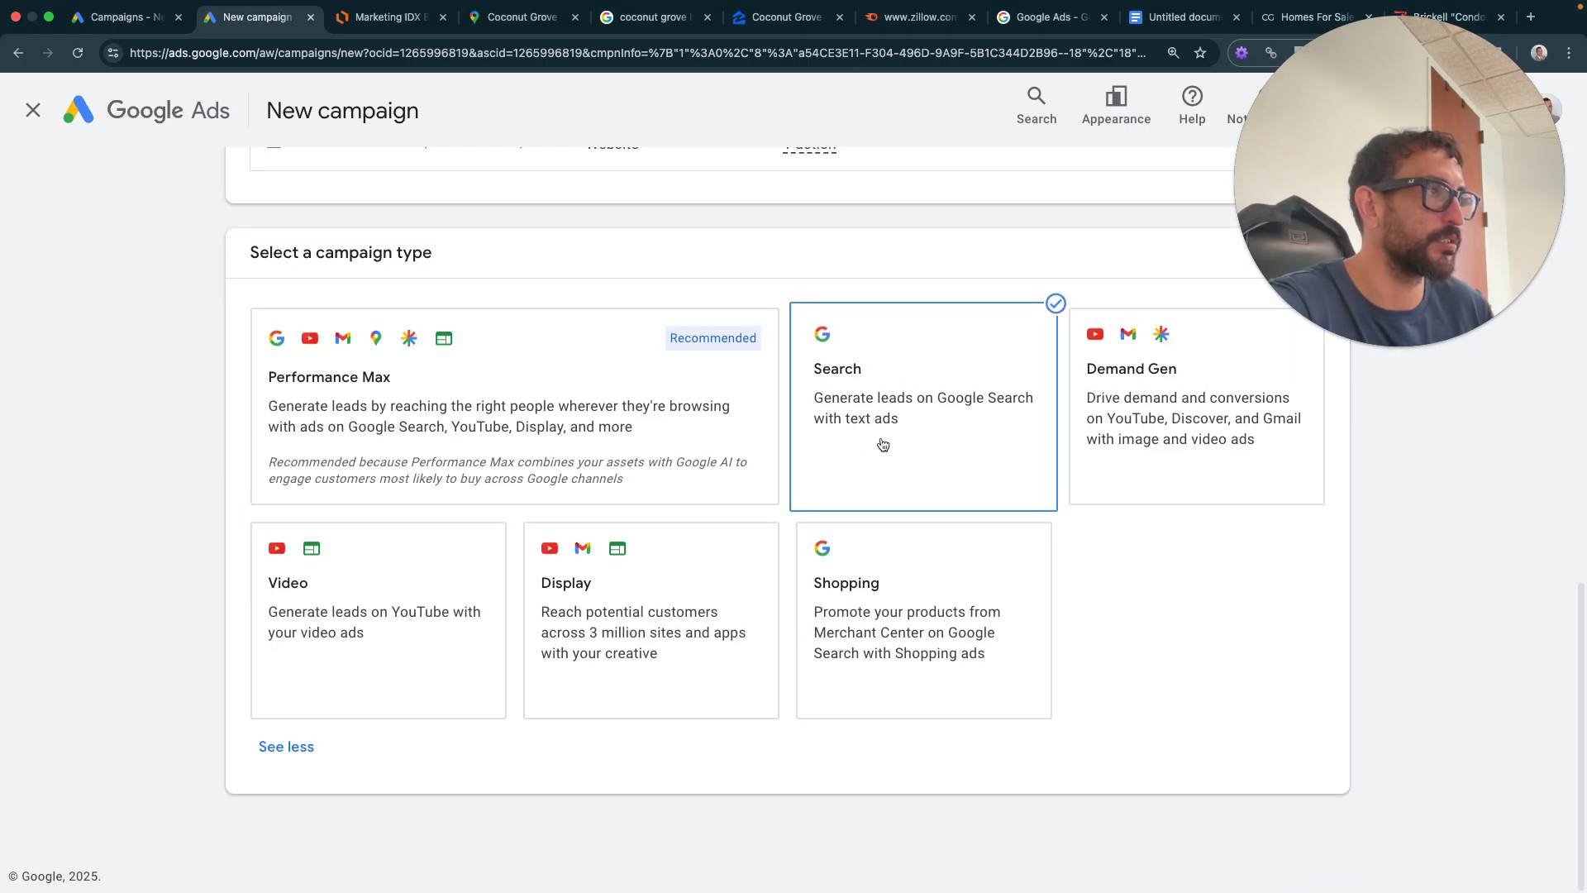
# - Add item 2 'Select Campaign Type' with an indented sub-item 'Search'
pyautogui.click(1184, 18)
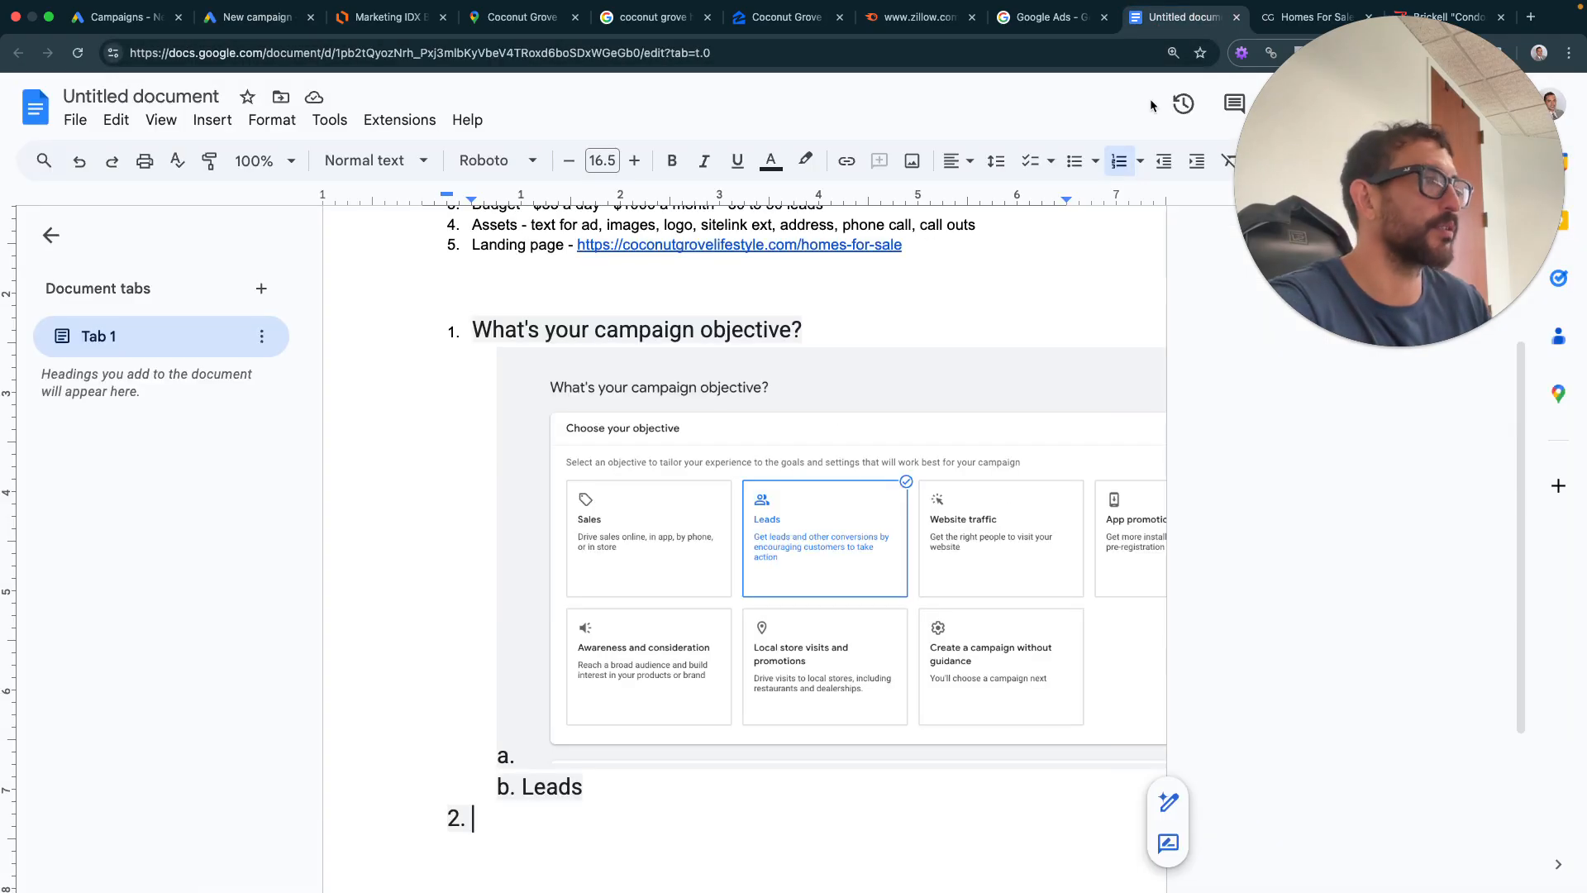
pyautogui.write('Selec')
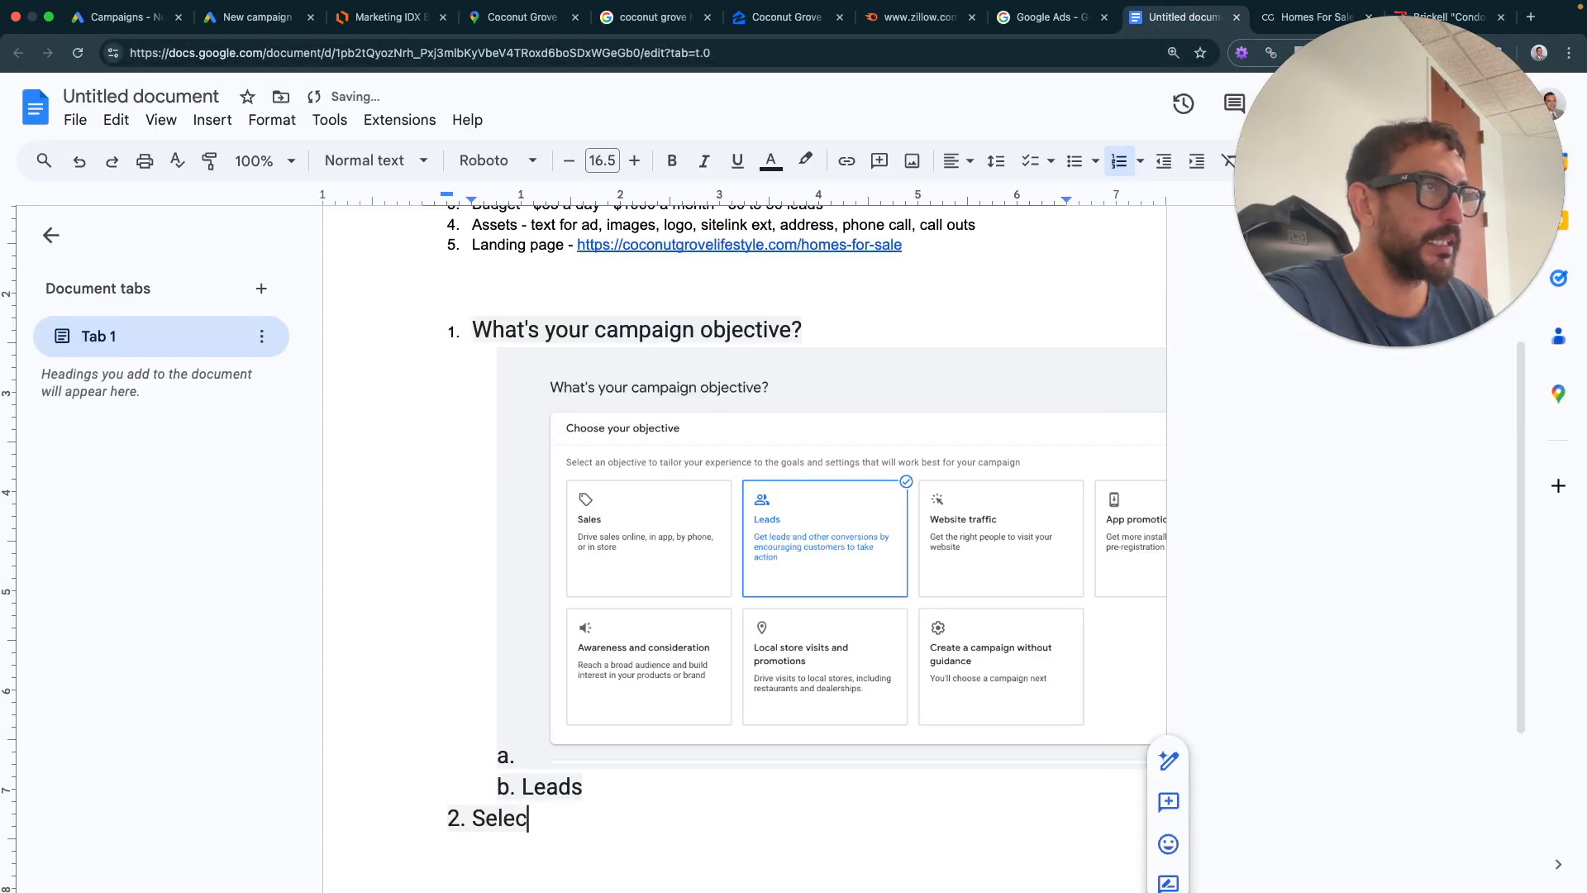
pyautogui.write('t Campaign')
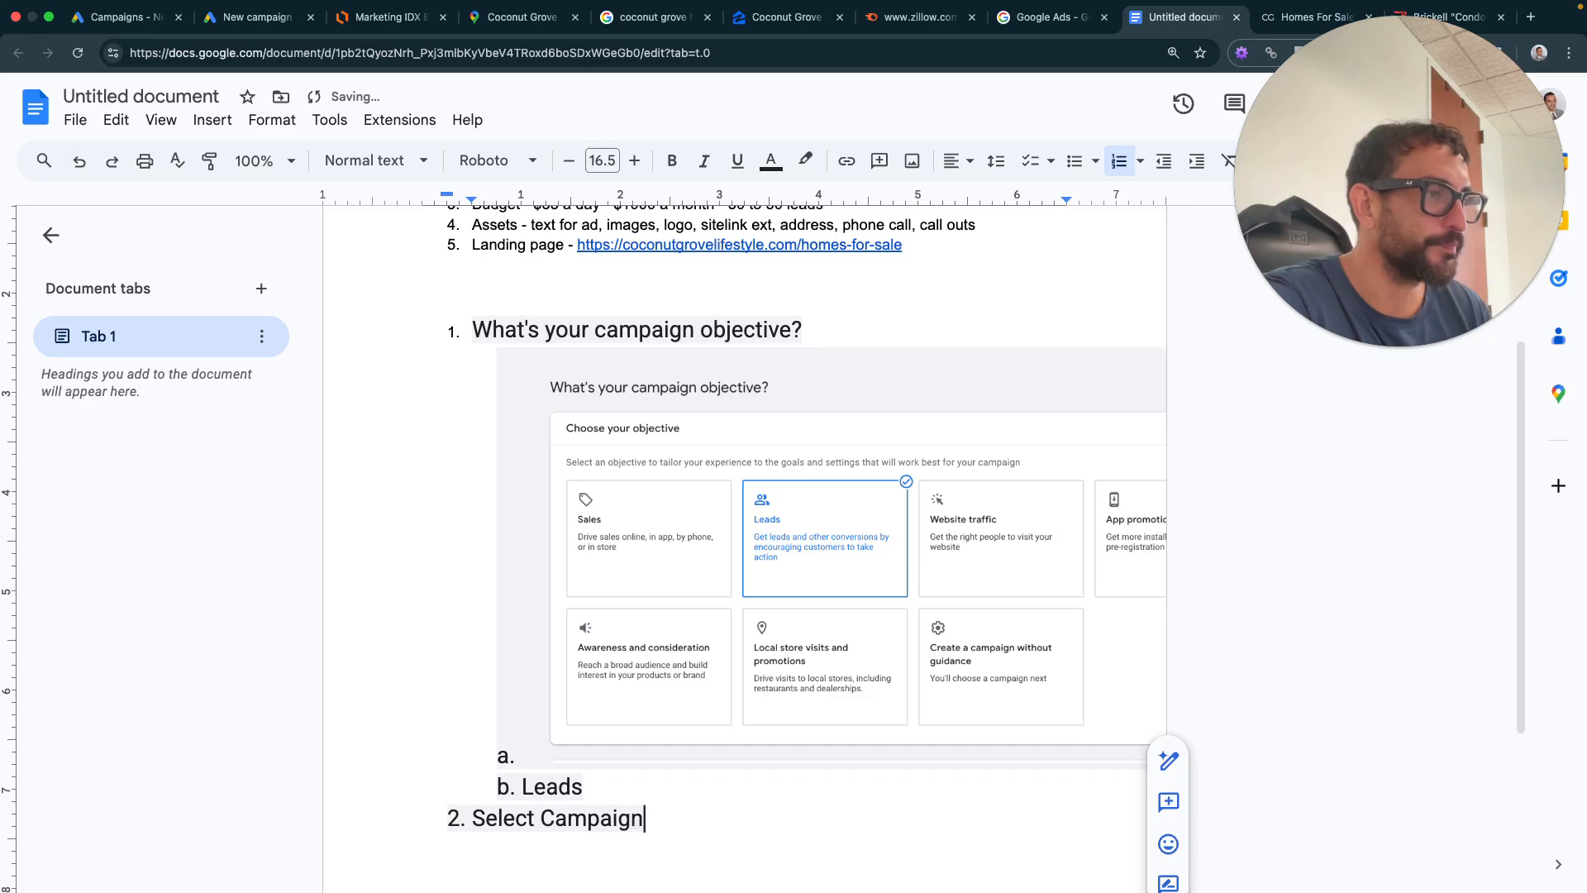
pyautogui.write(' Type')
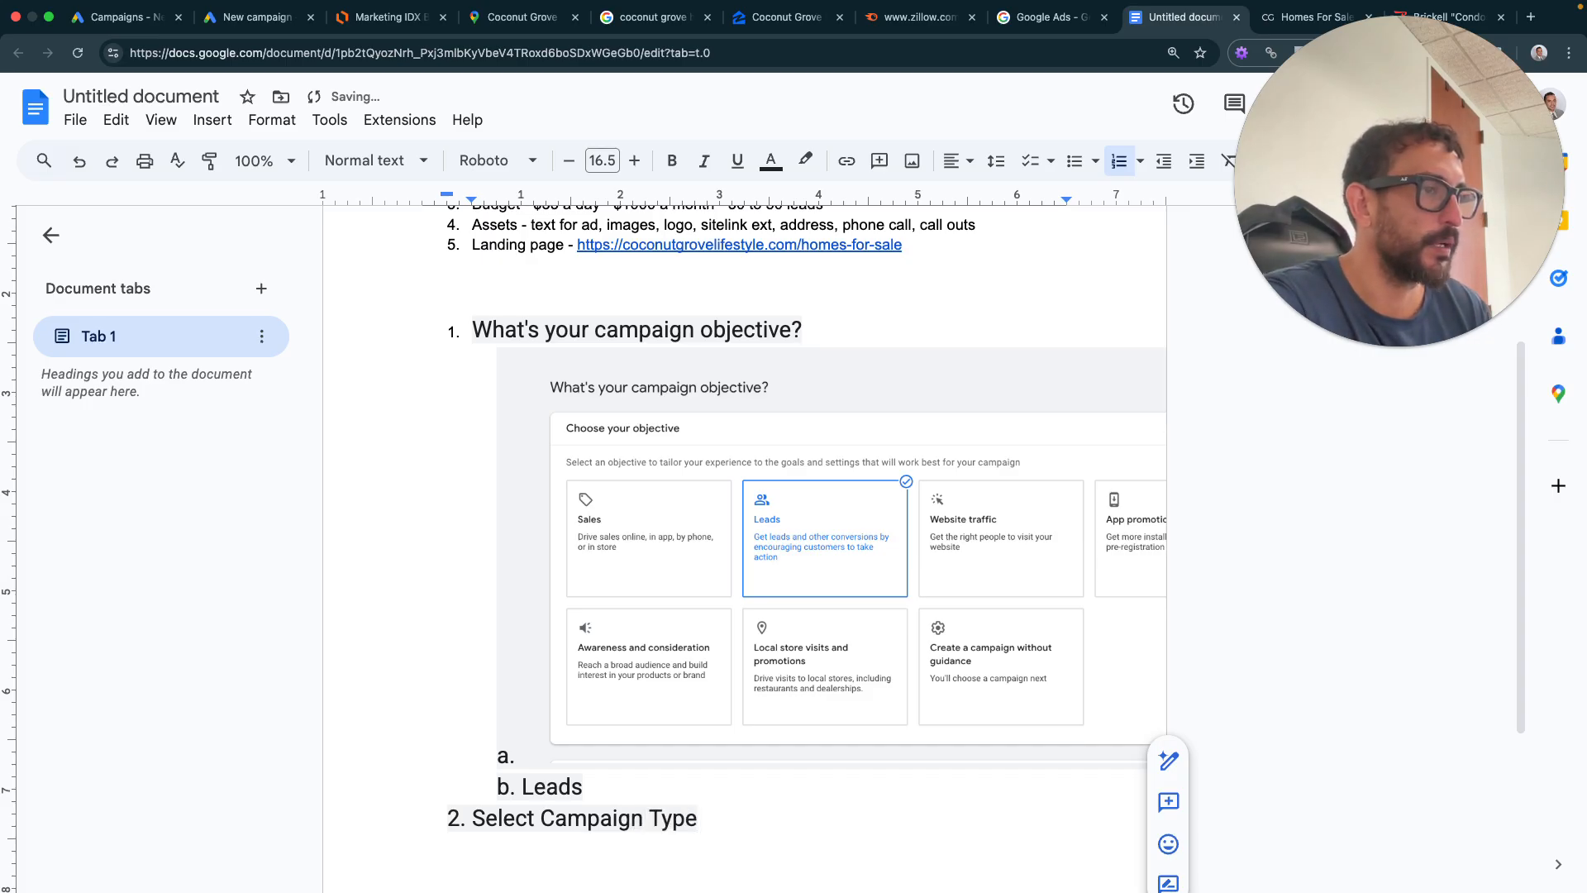
pyautogui.press('Return')
pyautogui.press('Tab')
pyautogui.write('Sea')
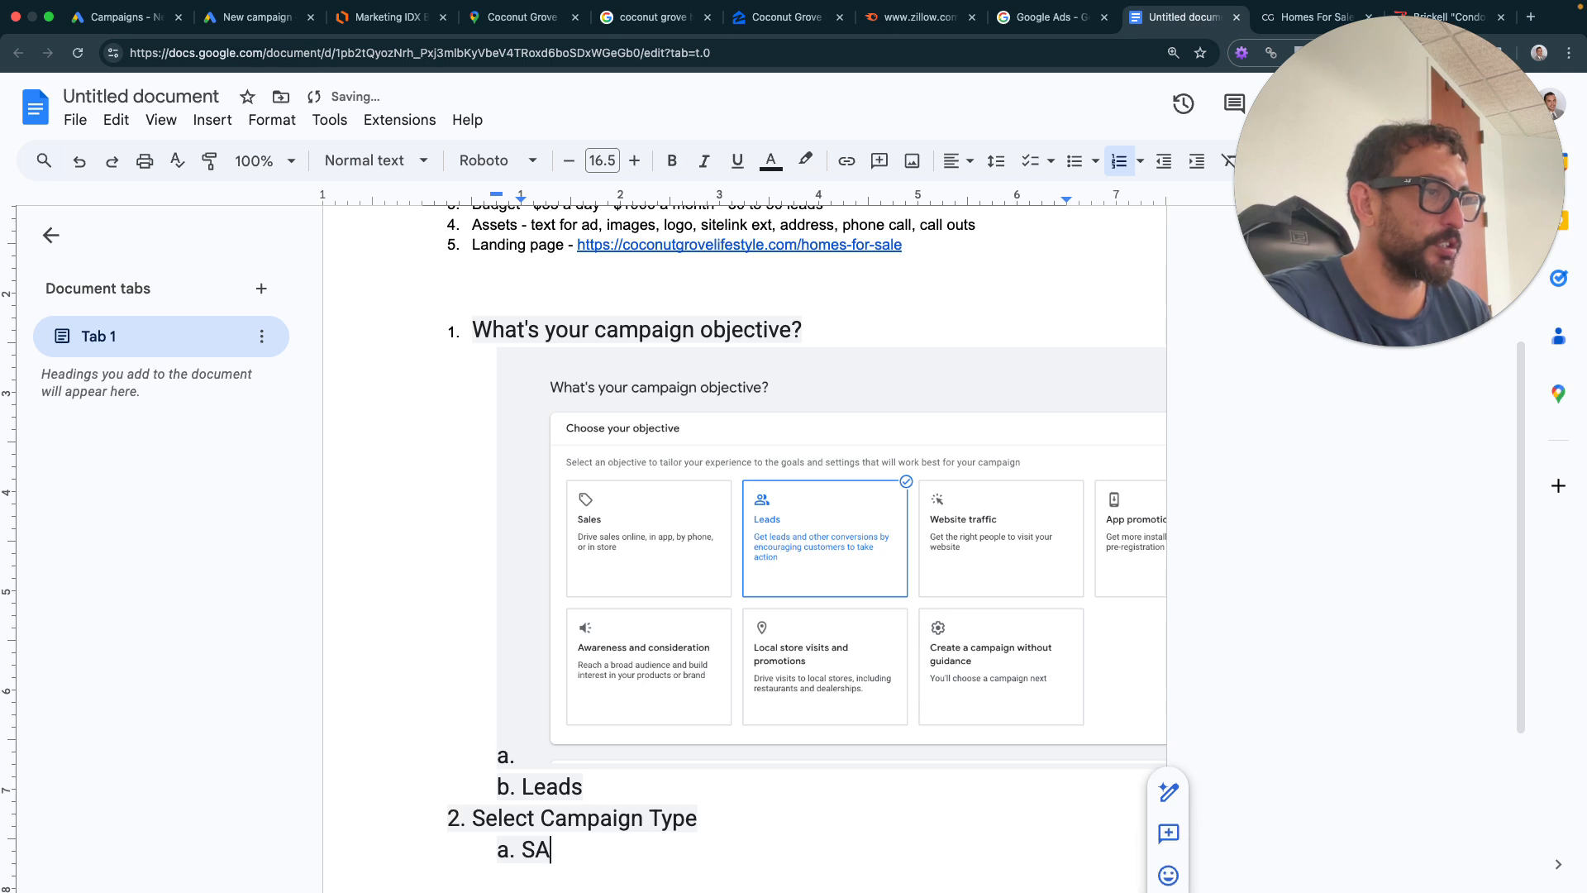
pyautogui.write('rch')
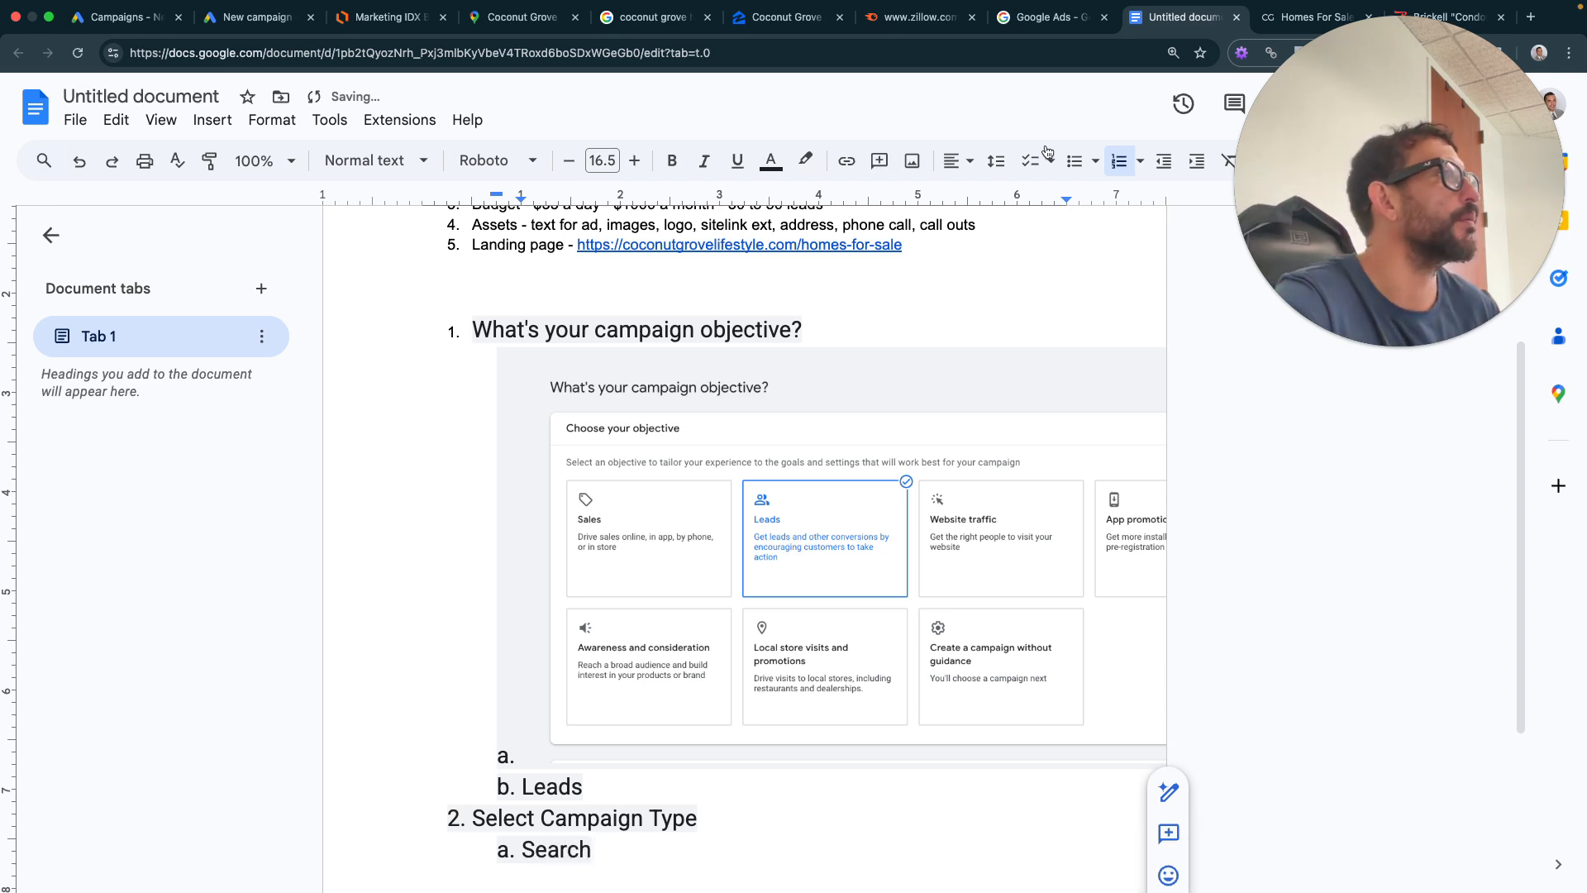
# - Capture the Google Ads campaign-type choices and place the screenshot below the Search sub-item
pyautogui.click(258, 40)
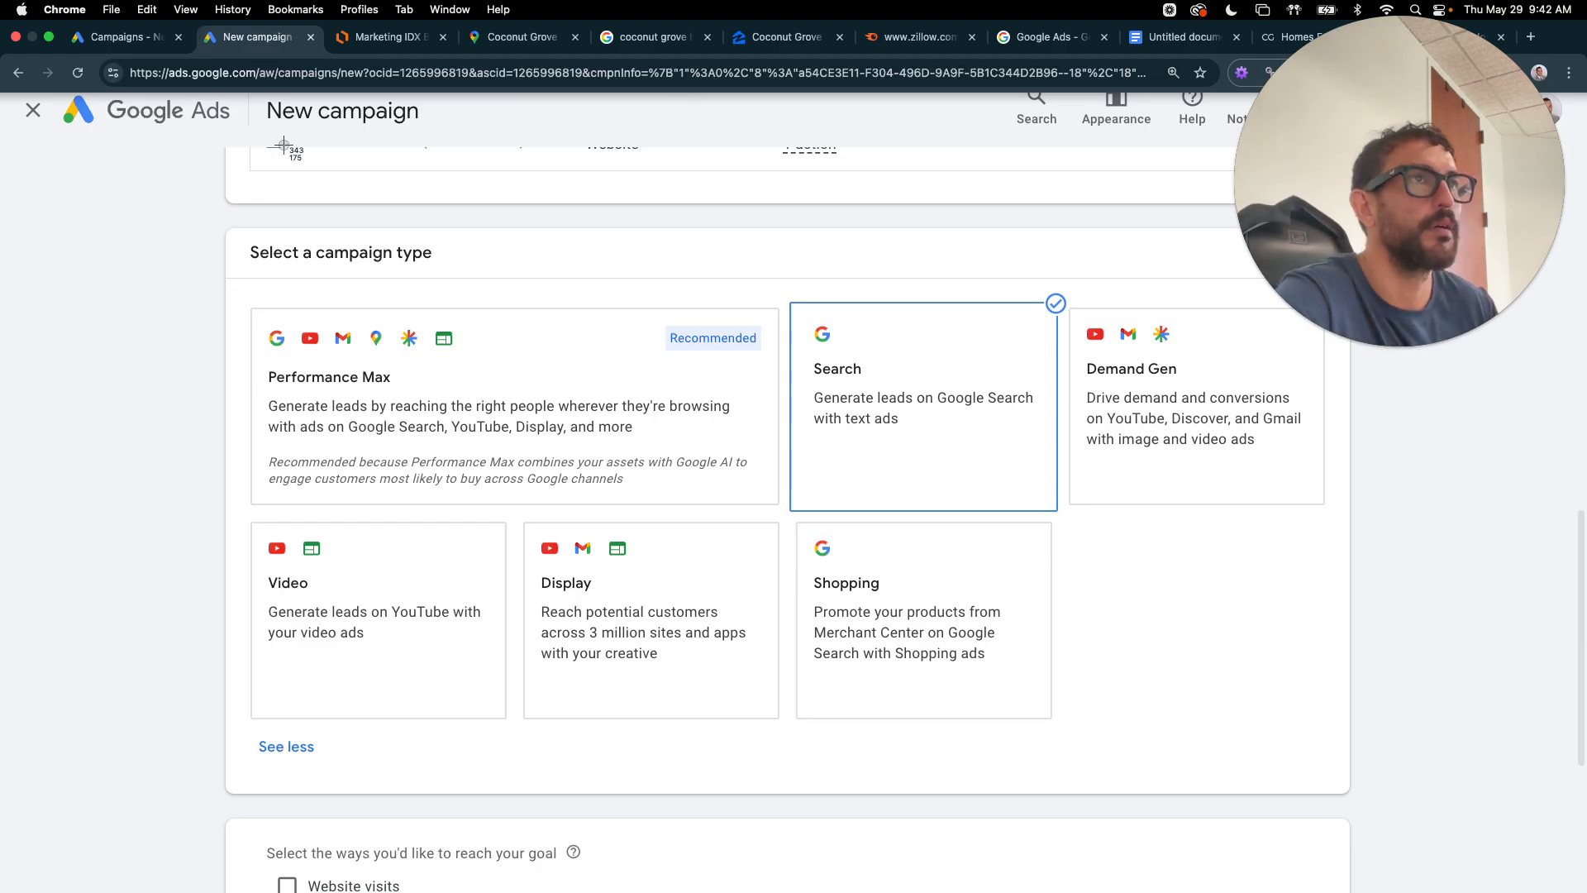
pyautogui.moveTo(178, 196); pyautogui.dragTo(1282, 813)
pyautogui.click(1148, 19)
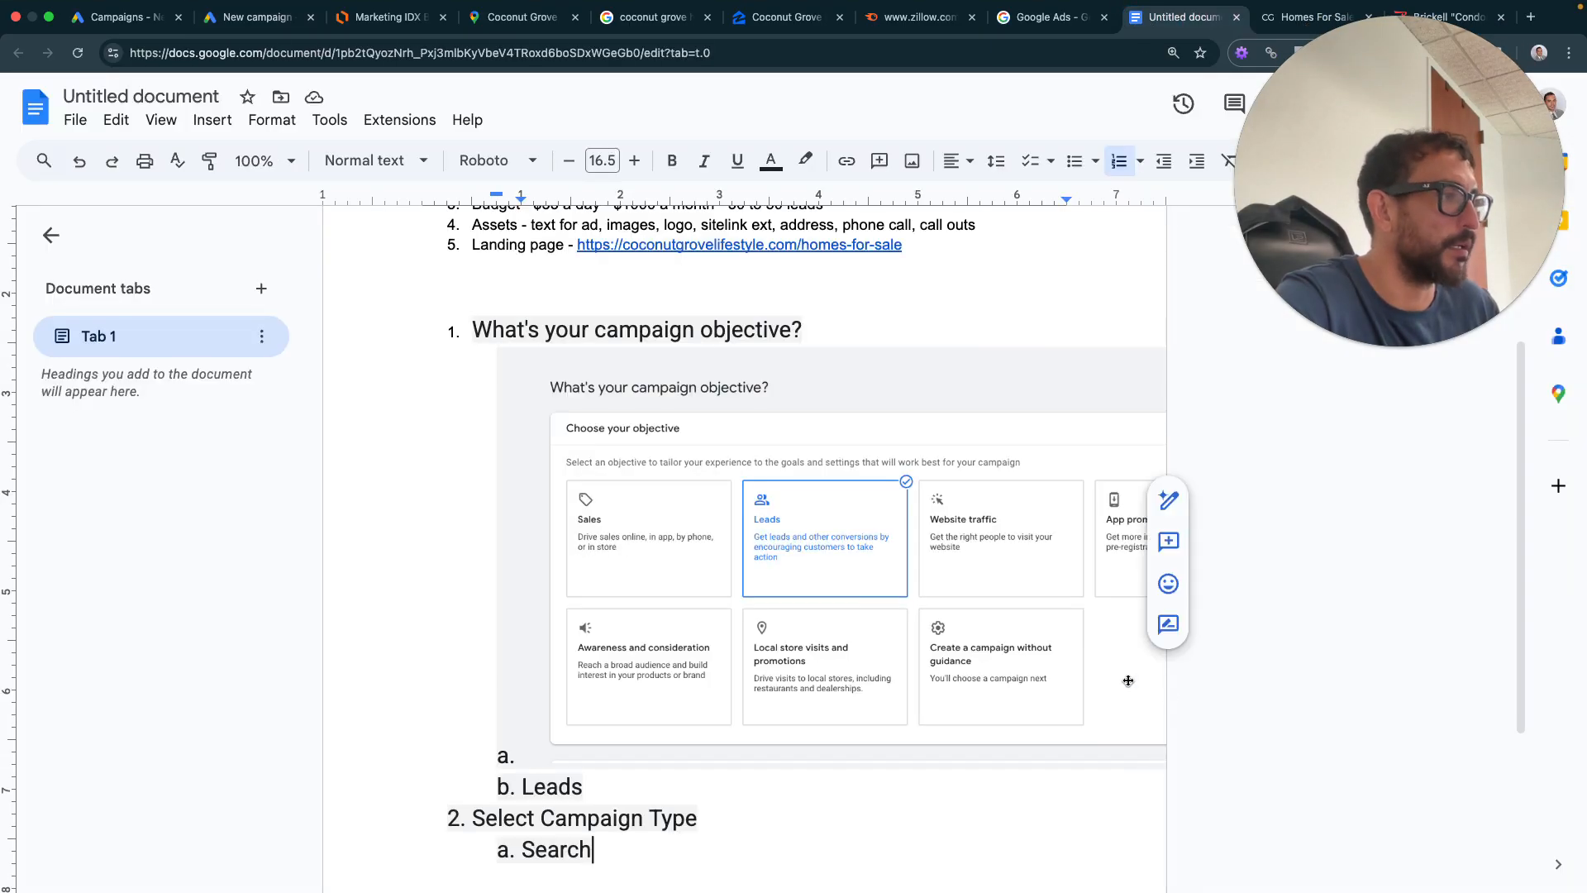
pyautogui.scroll(-3, 76, 705)
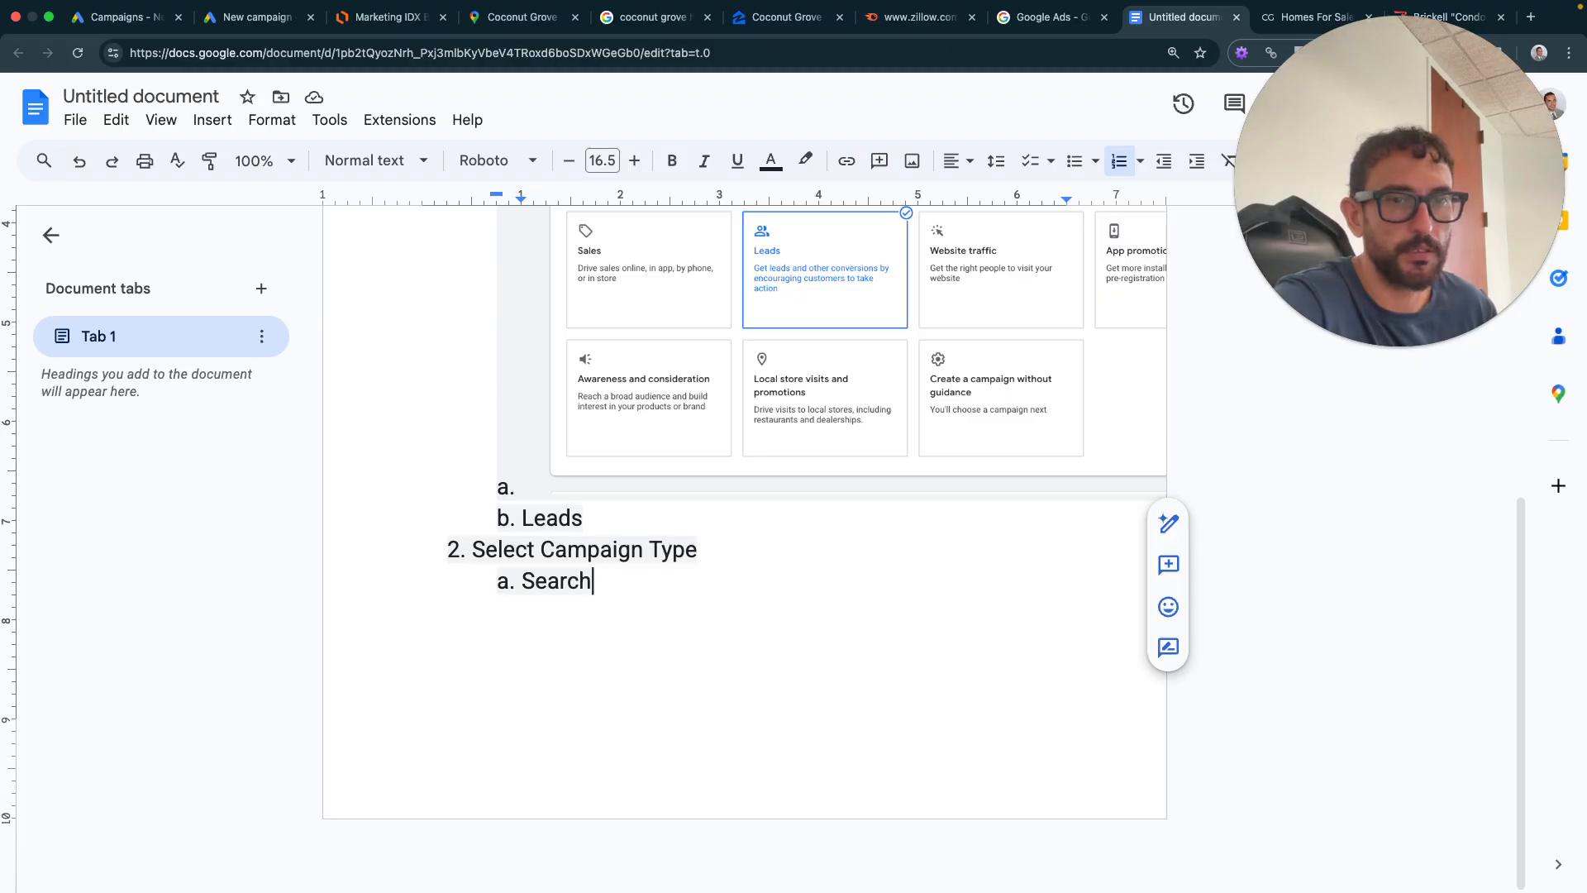
pyautogui.moveTo(698, 579); pyautogui.dragTo(684, 806)
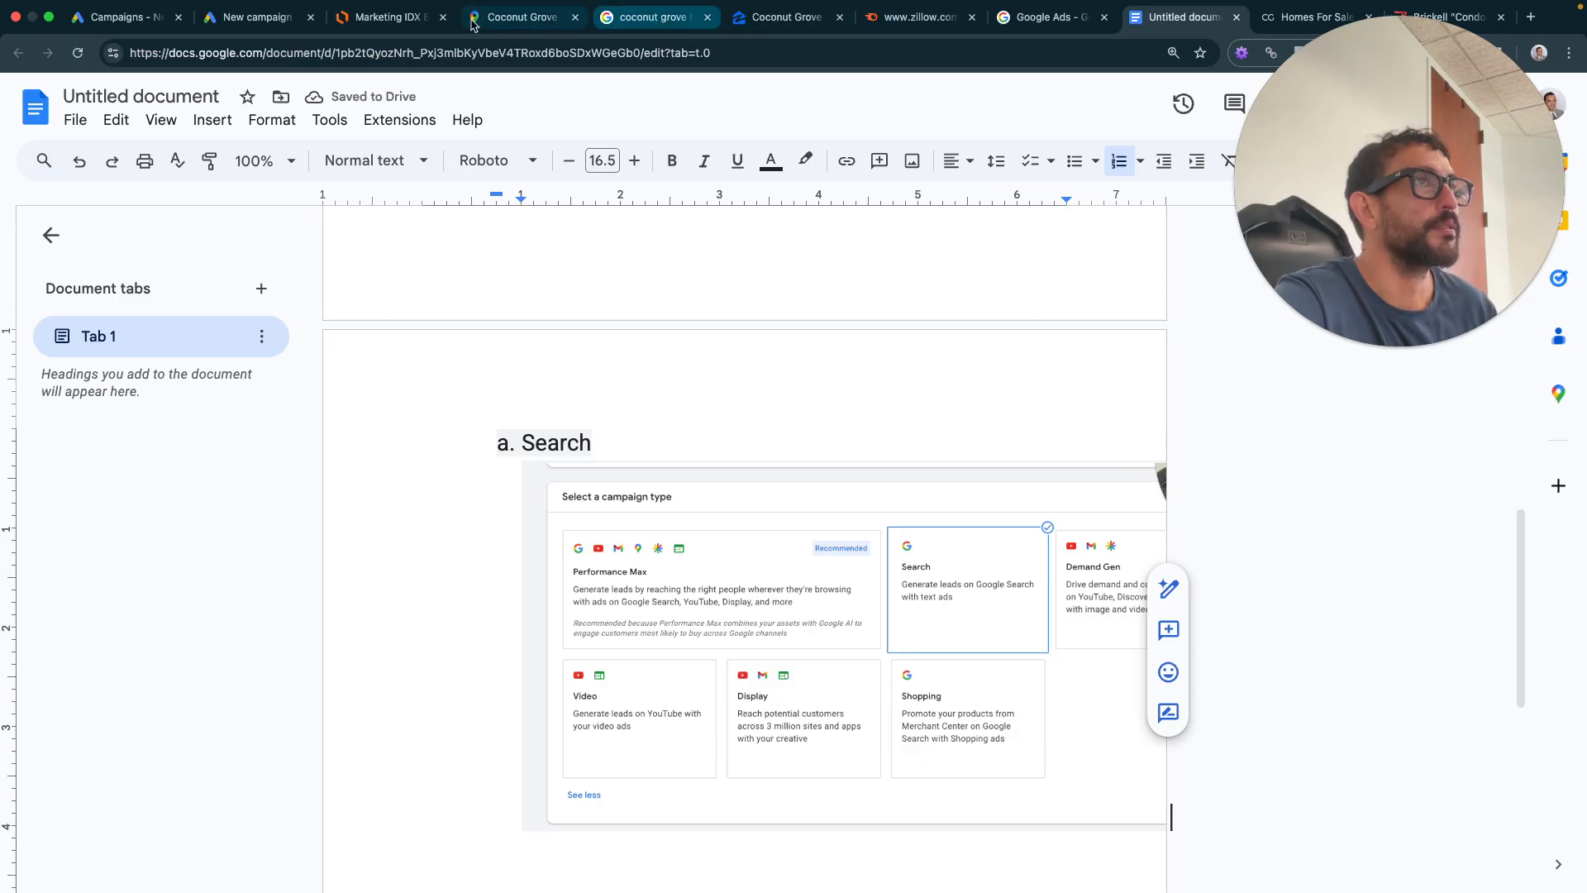
pyautogui.click(258, 17)
pyautogui.scroll(-2, 694, 318)
# - Rename the campaign to 'Search - Areas (5.29)' and continue past the type and name step
pyautogui.scroll(2, 889, 259)
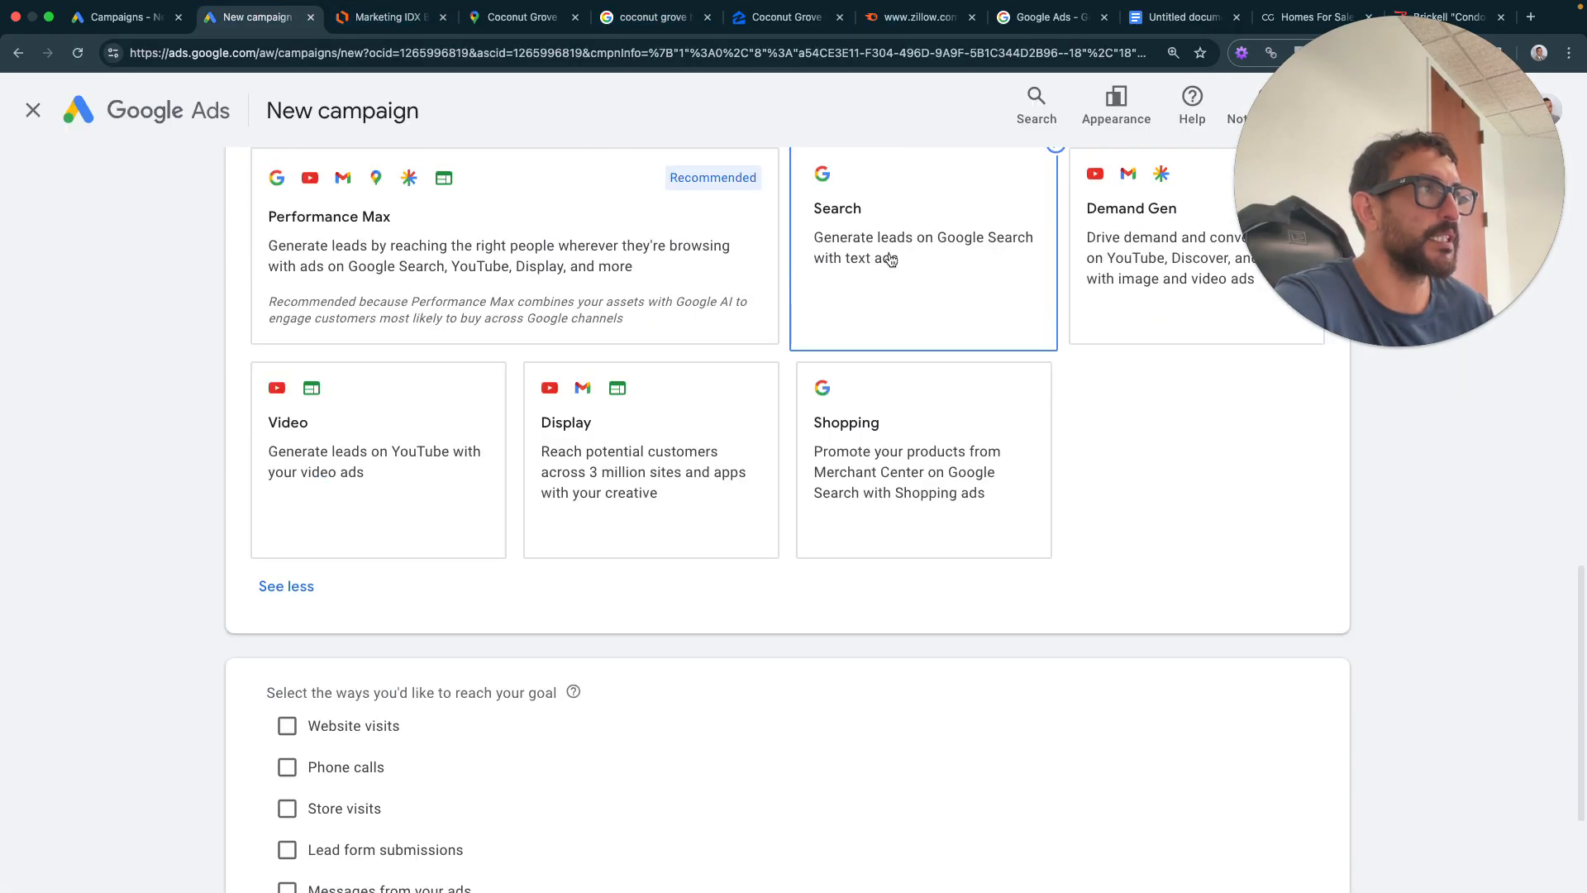
pyautogui.scroll(-1, 590, 580)
pyautogui.scroll(-2, 590, 581)
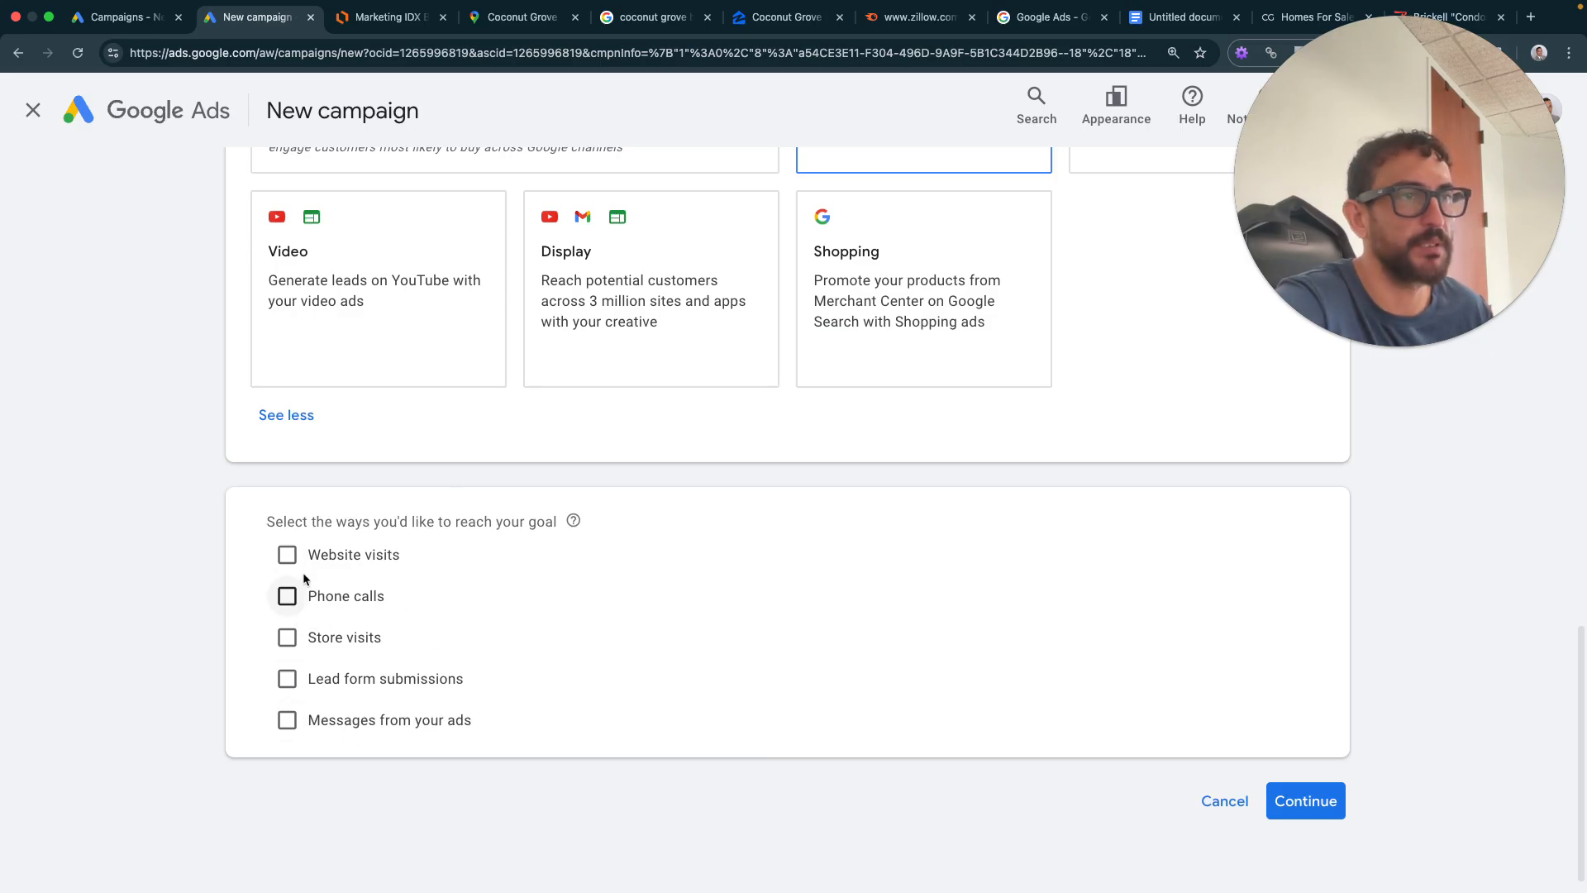
pyautogui.click(1306, 801)
pyautogui.scroll(-3, 511, 756)
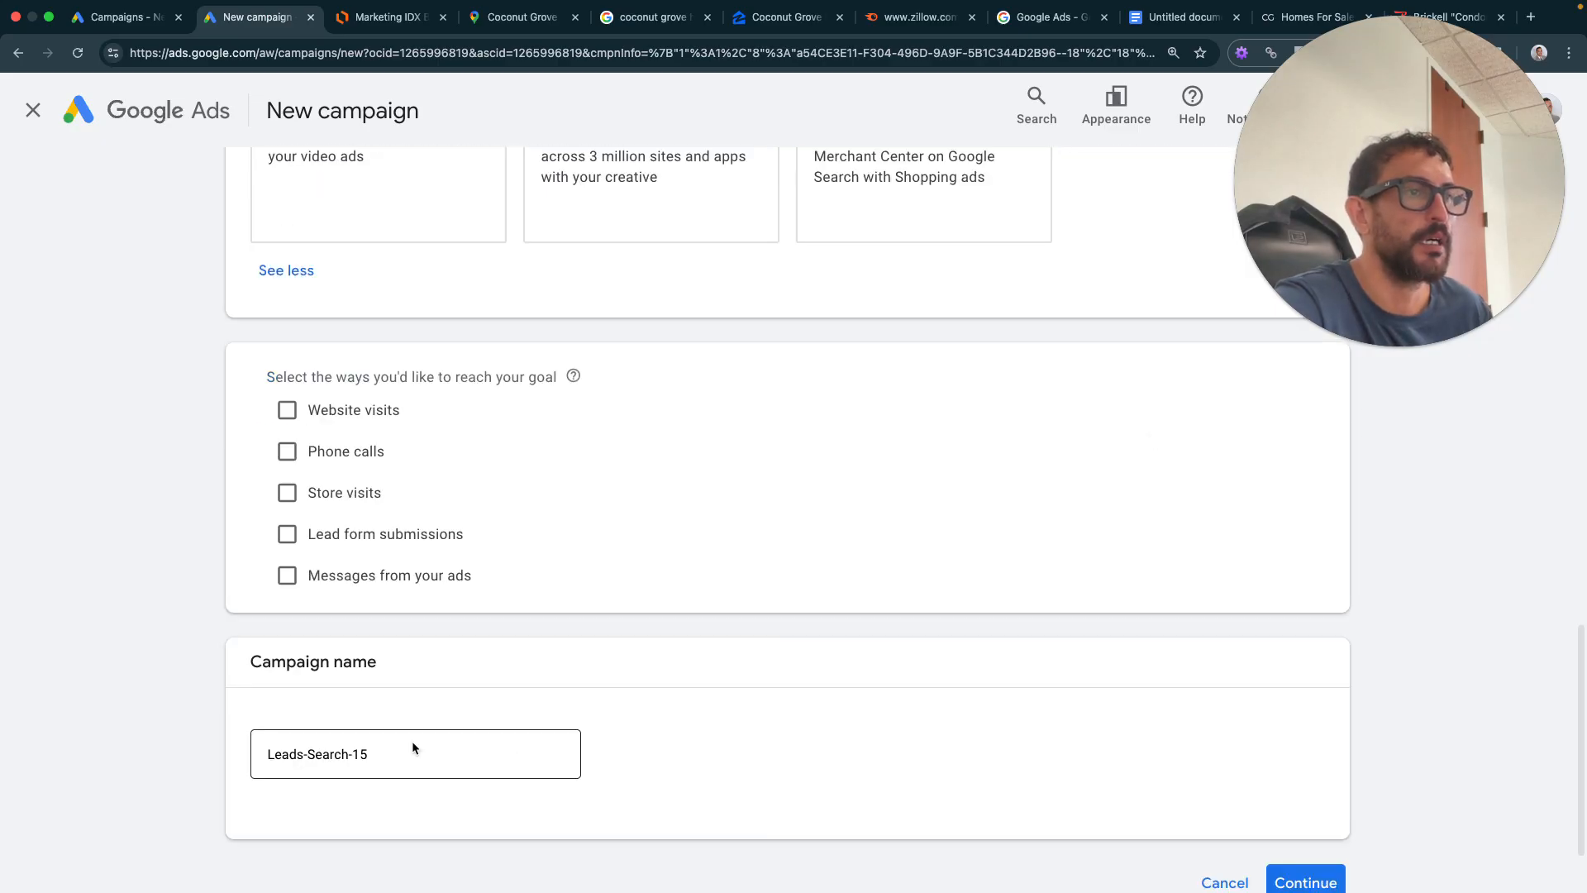
pyautogui.click(406, 750)
pyautogui.tripleClick(406, 750)
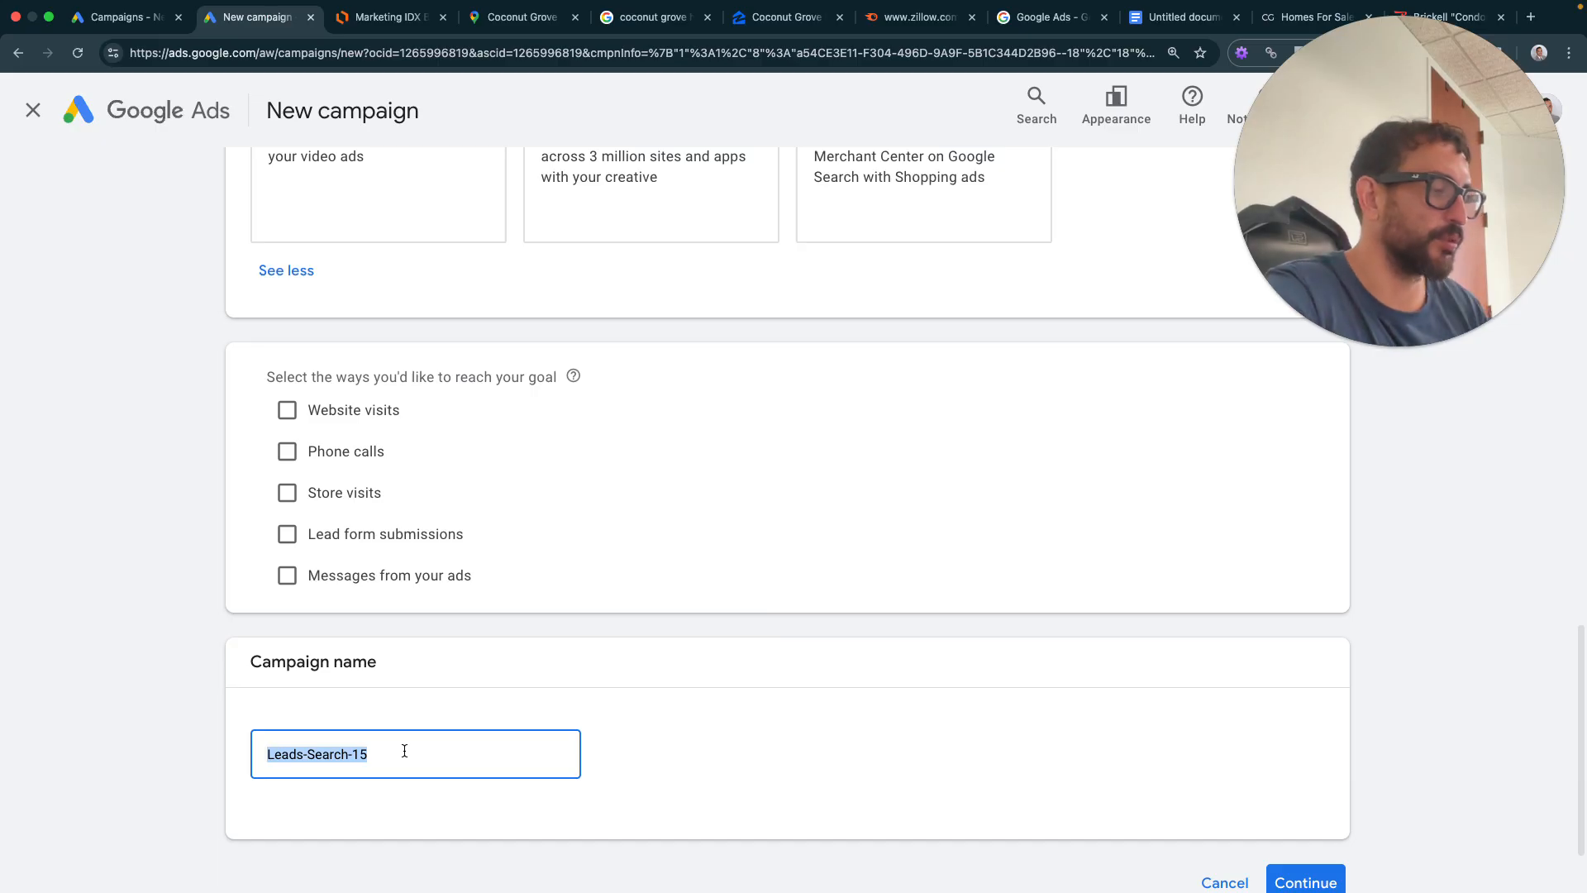
pyautogui.write('Search - Areas')
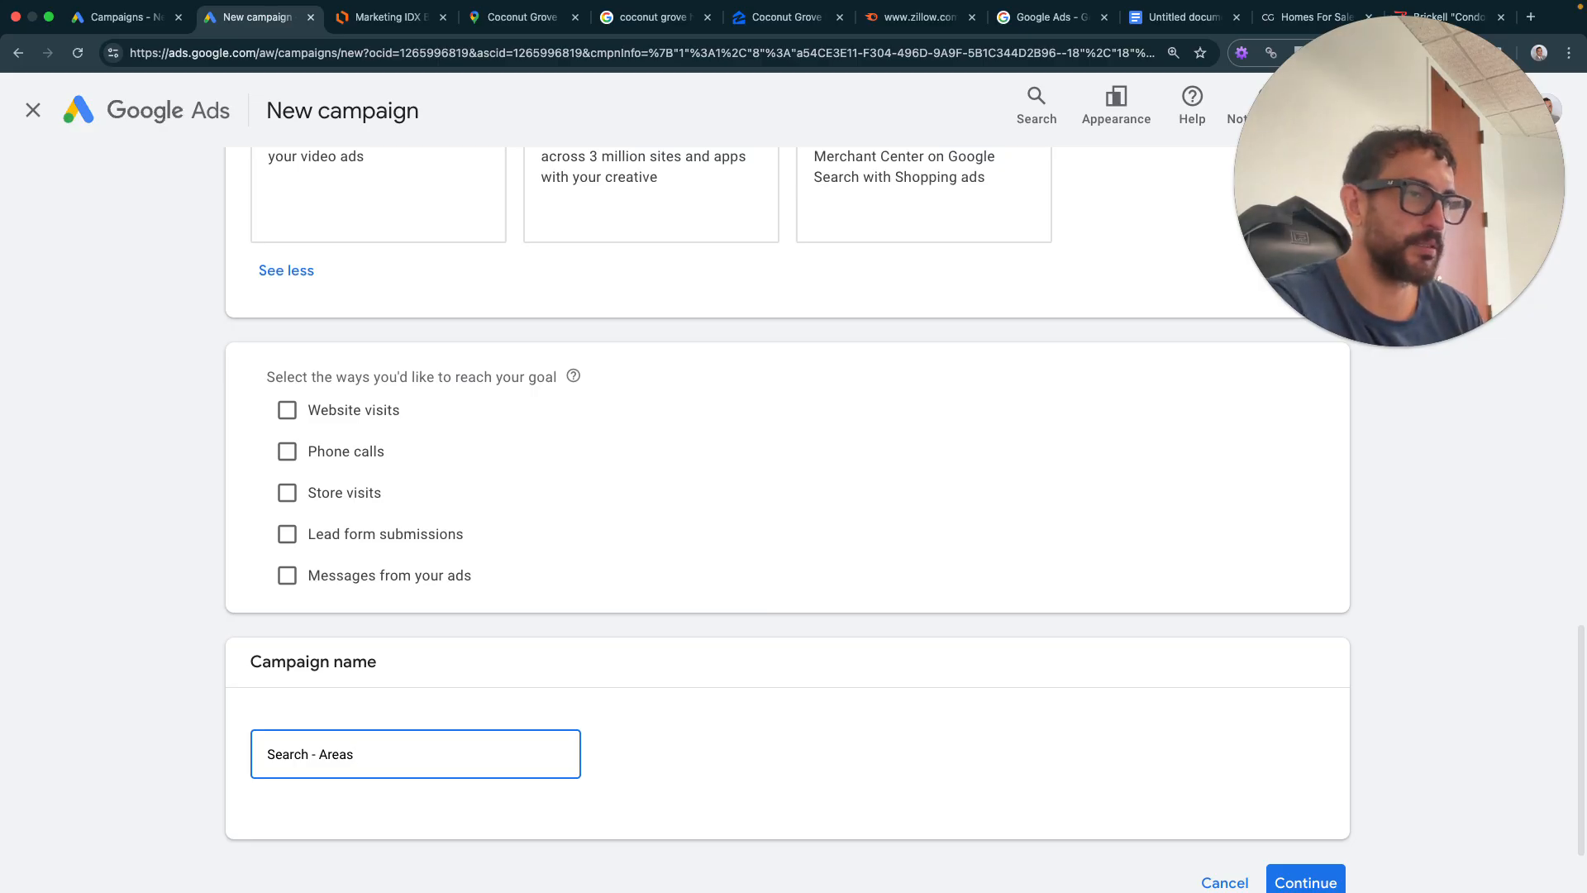
pyautogui.scroll(-2, 473, 623)
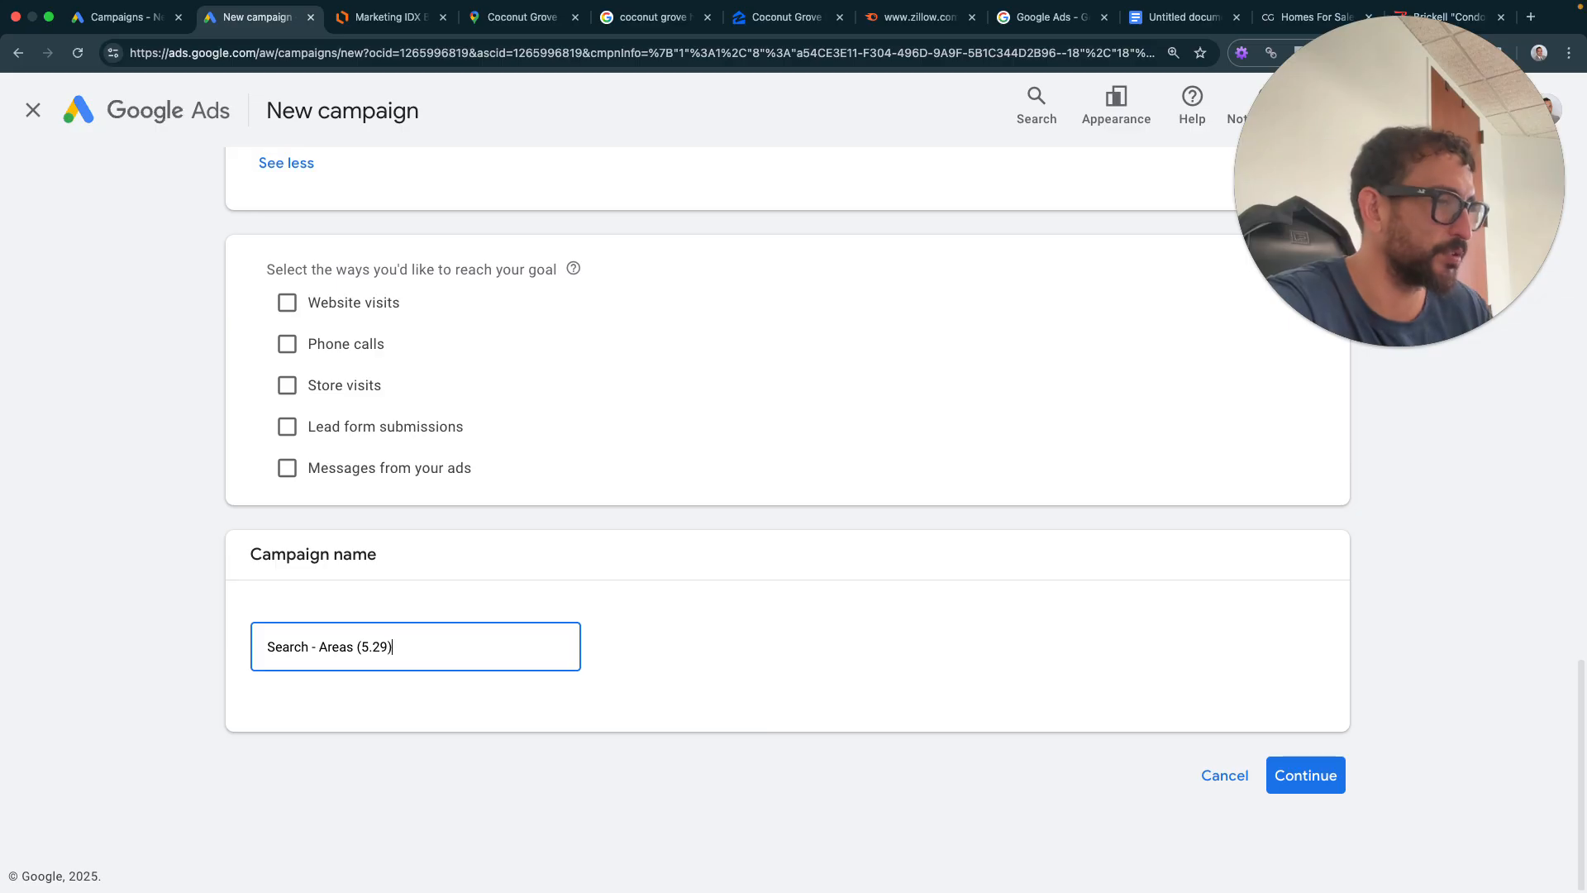
pyautogui.click(1304, 775)
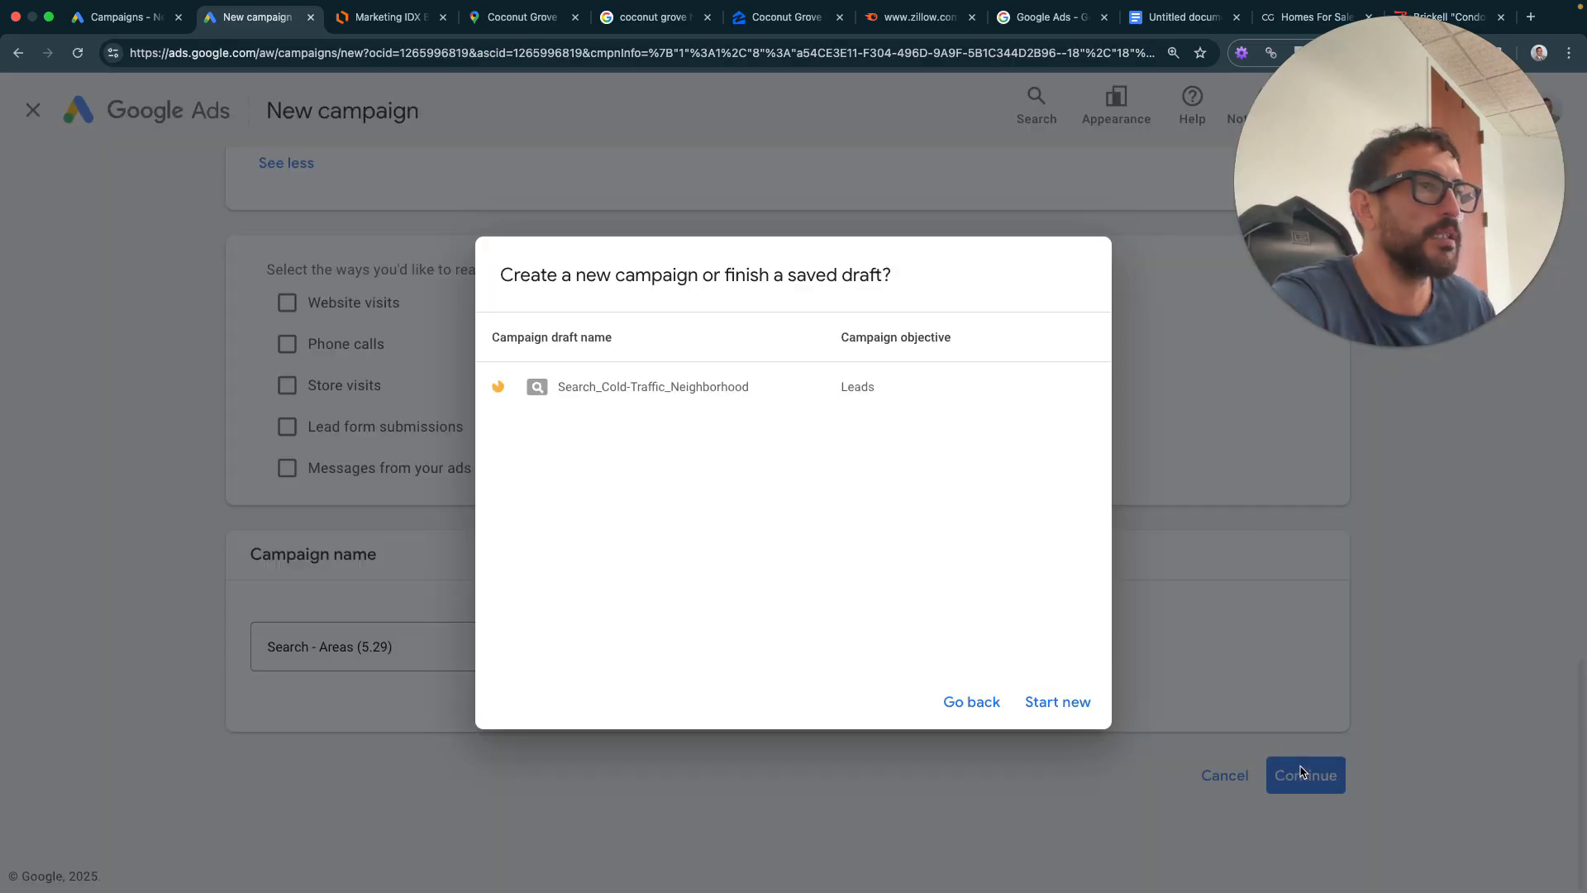
# - Start a fresh campaign instead of the saved draft and untick the optional target cost per action
pyautogui.click(1057, 702)
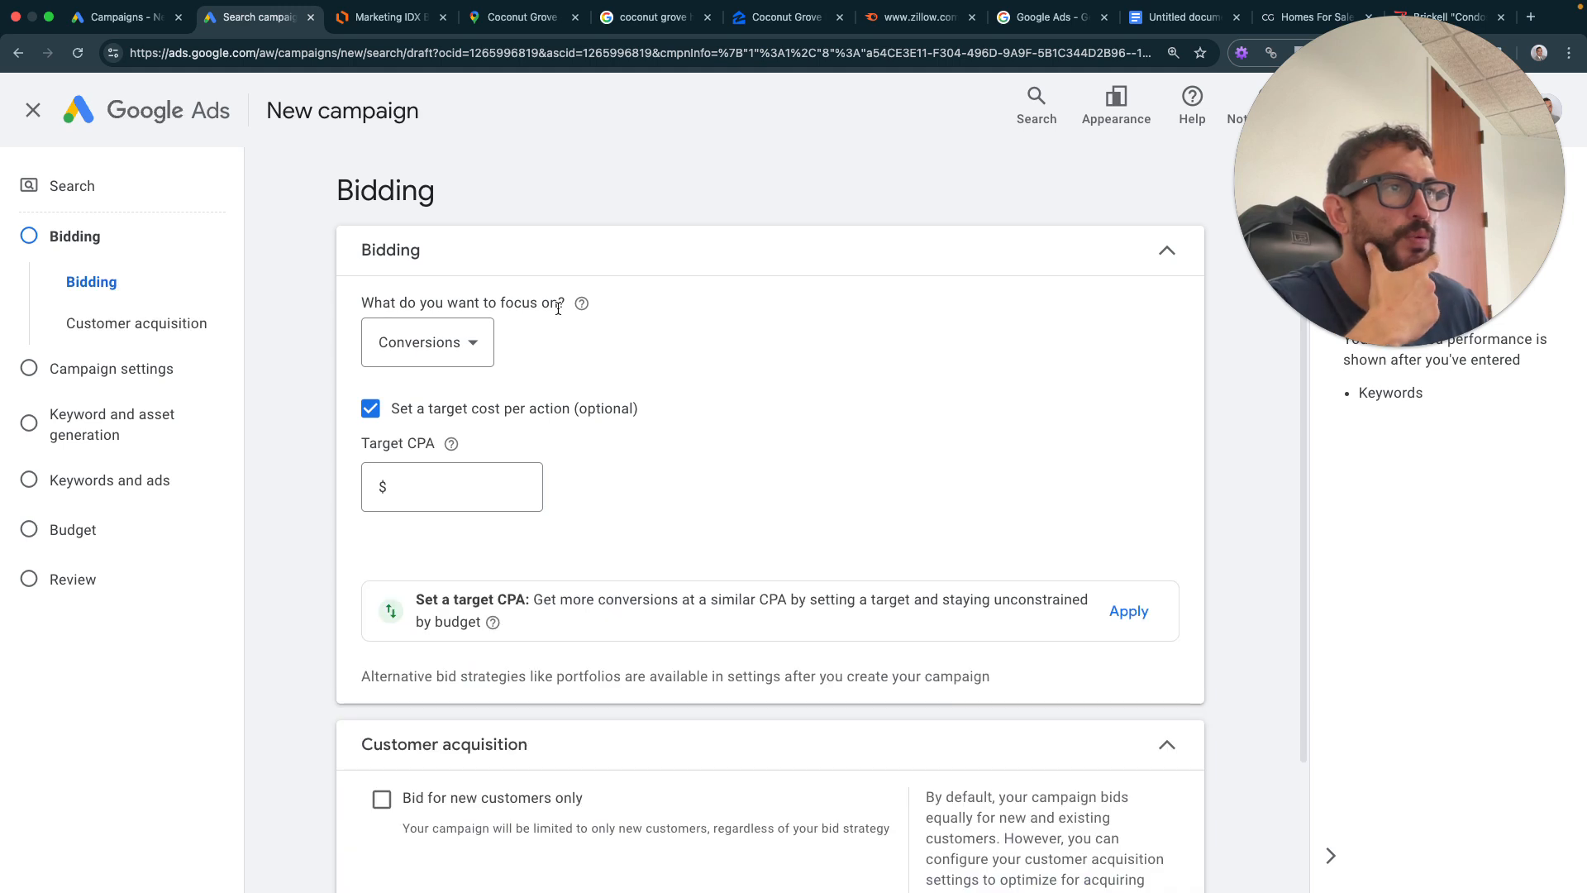
pyautogui.click(369, 410)
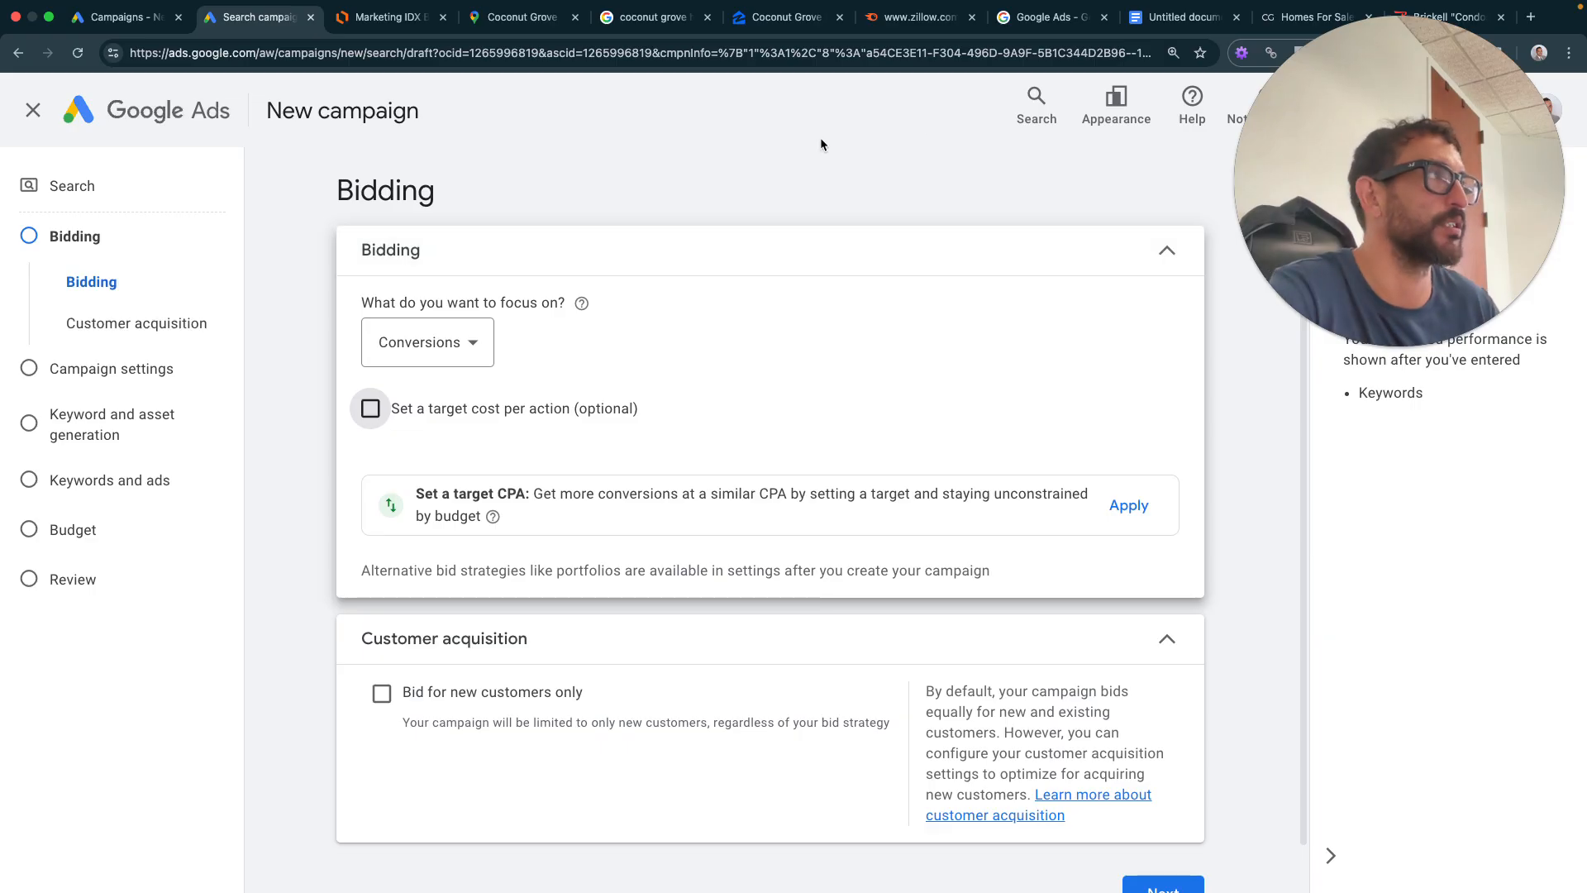
pyautogui.click(1182, 17)
# - Start an unindented line below the campaign-type screenshot and type '3. Bidding'
pyautogui.scroll(-4, 798, 510)
pyautogui.click(907, 630)
pyautogui.scroll(2, 901, 617)
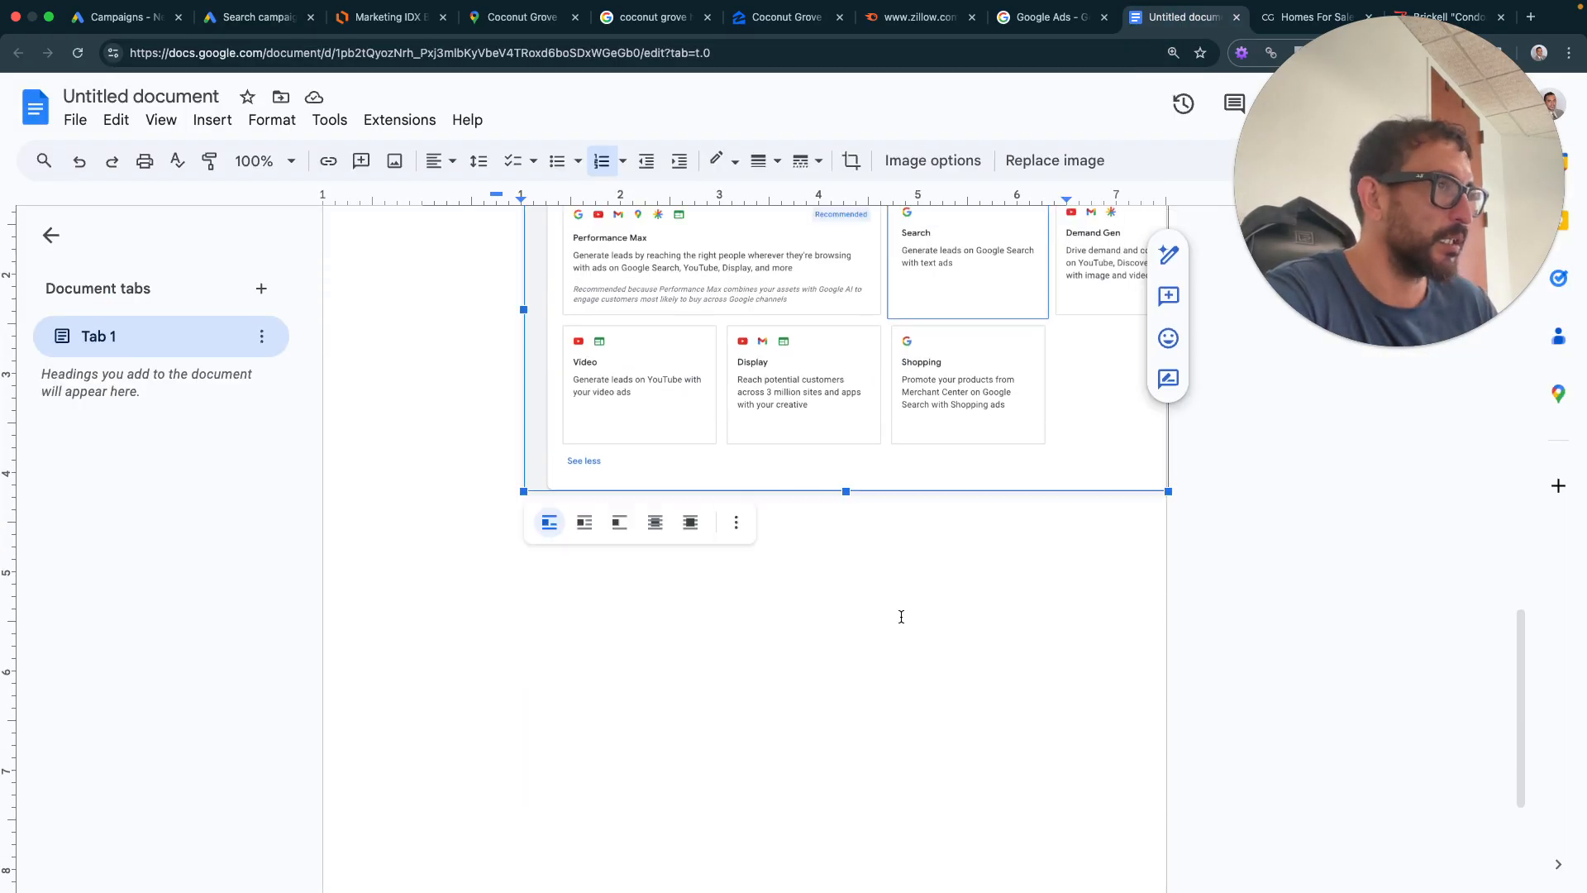
pyautogui.press('Right')
pyautogui.write('\\')
pyautogui.press('Return')
pyautogui.write('\\')
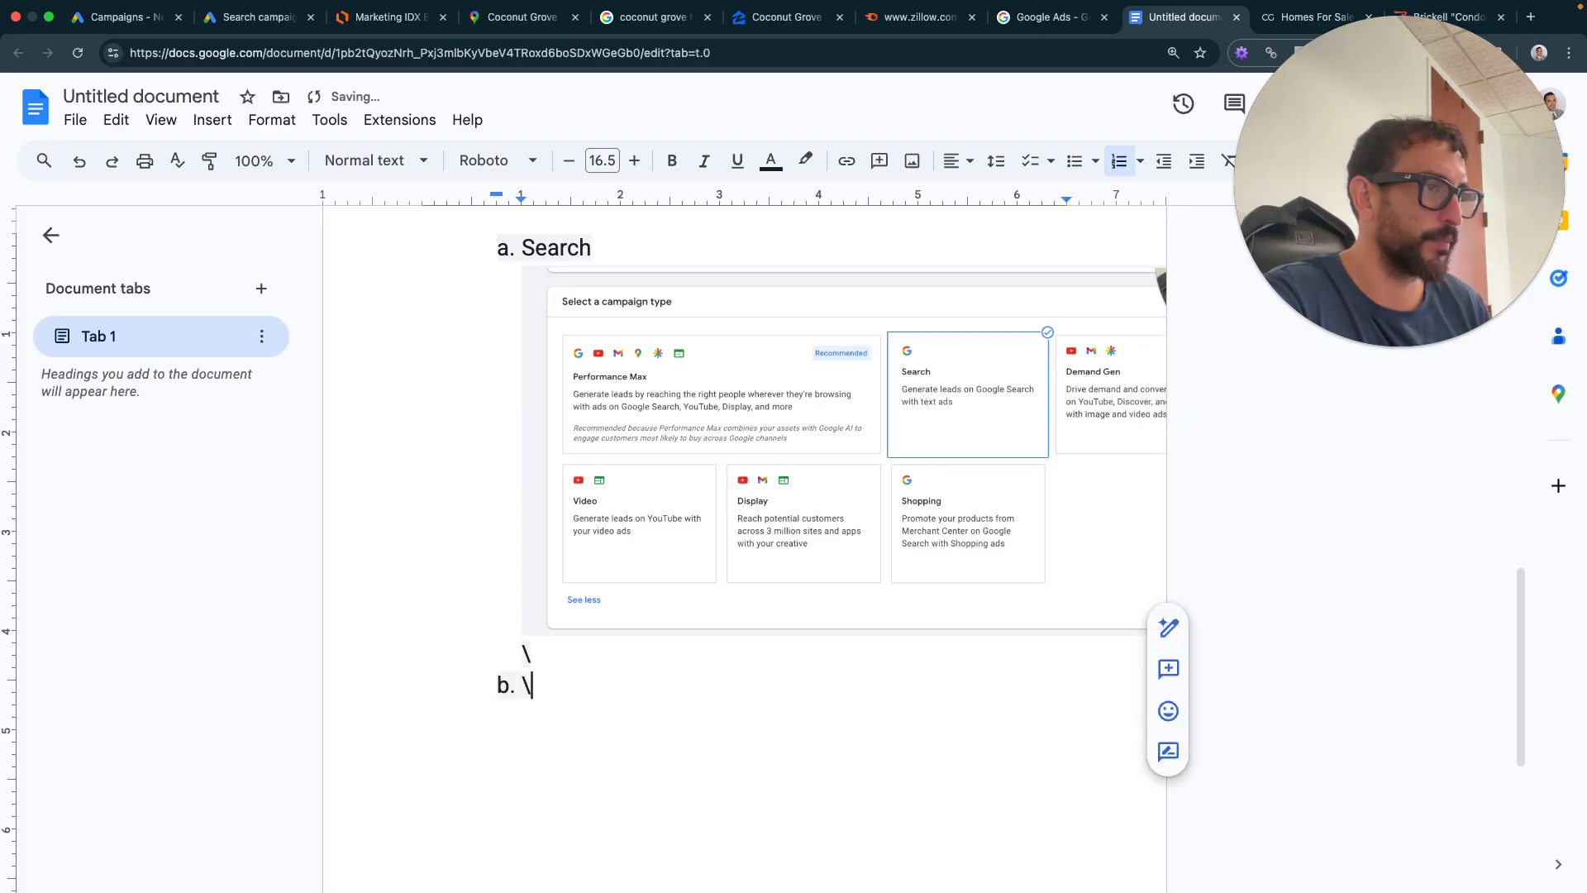
pyautogui.press('BackSpace')
pyautogui.press('BackSpace')
pyautogui.press('Return')
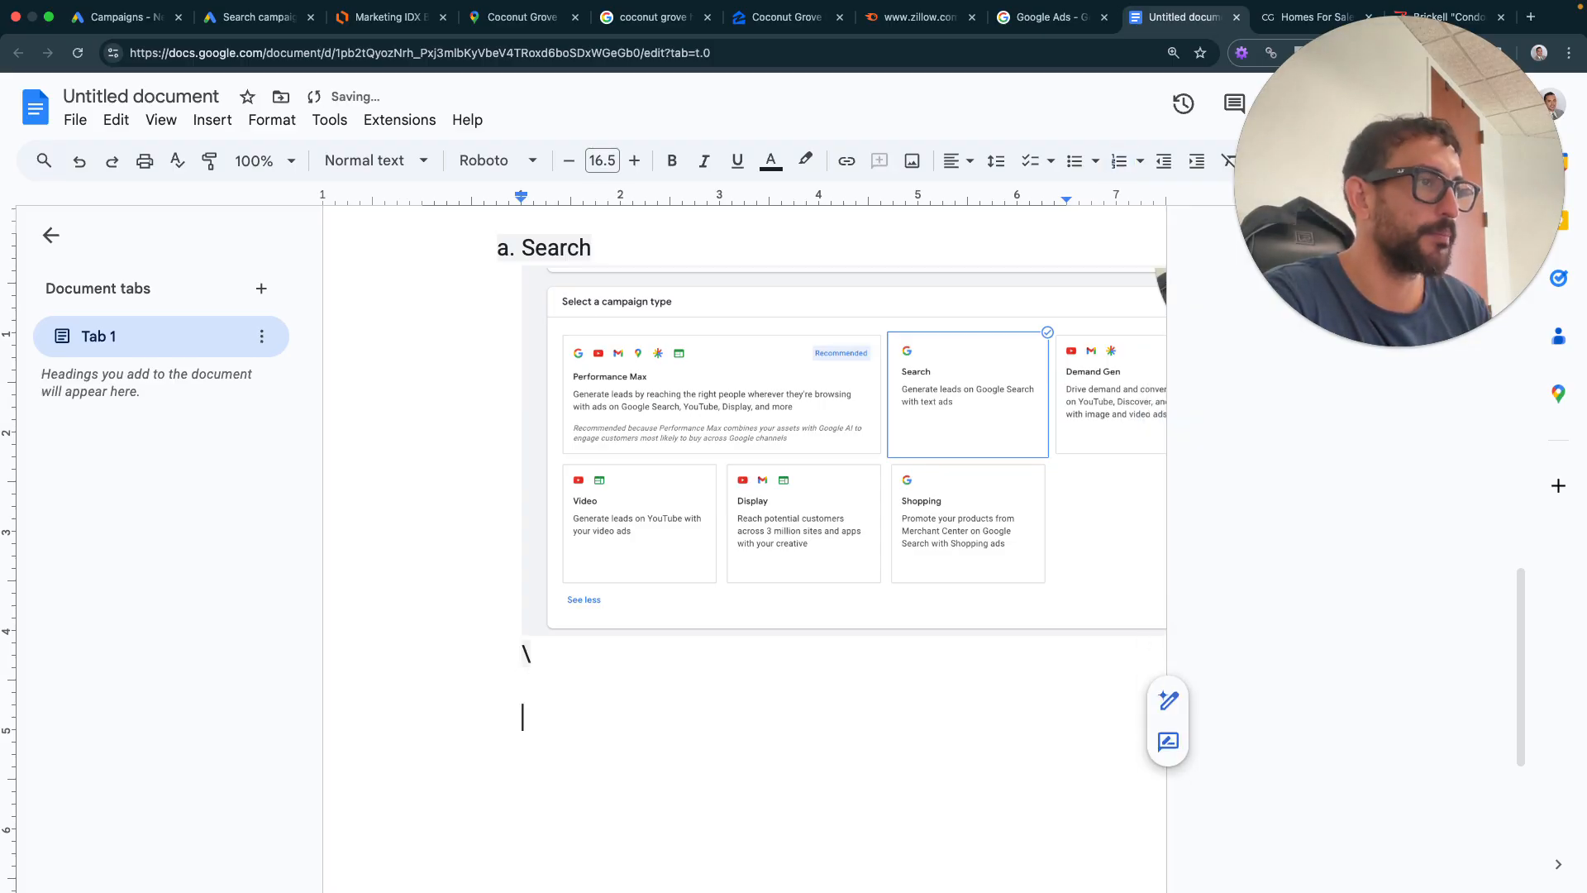
pyautogui.press('BackSpace')
pyautogui.write('3. Bidding')
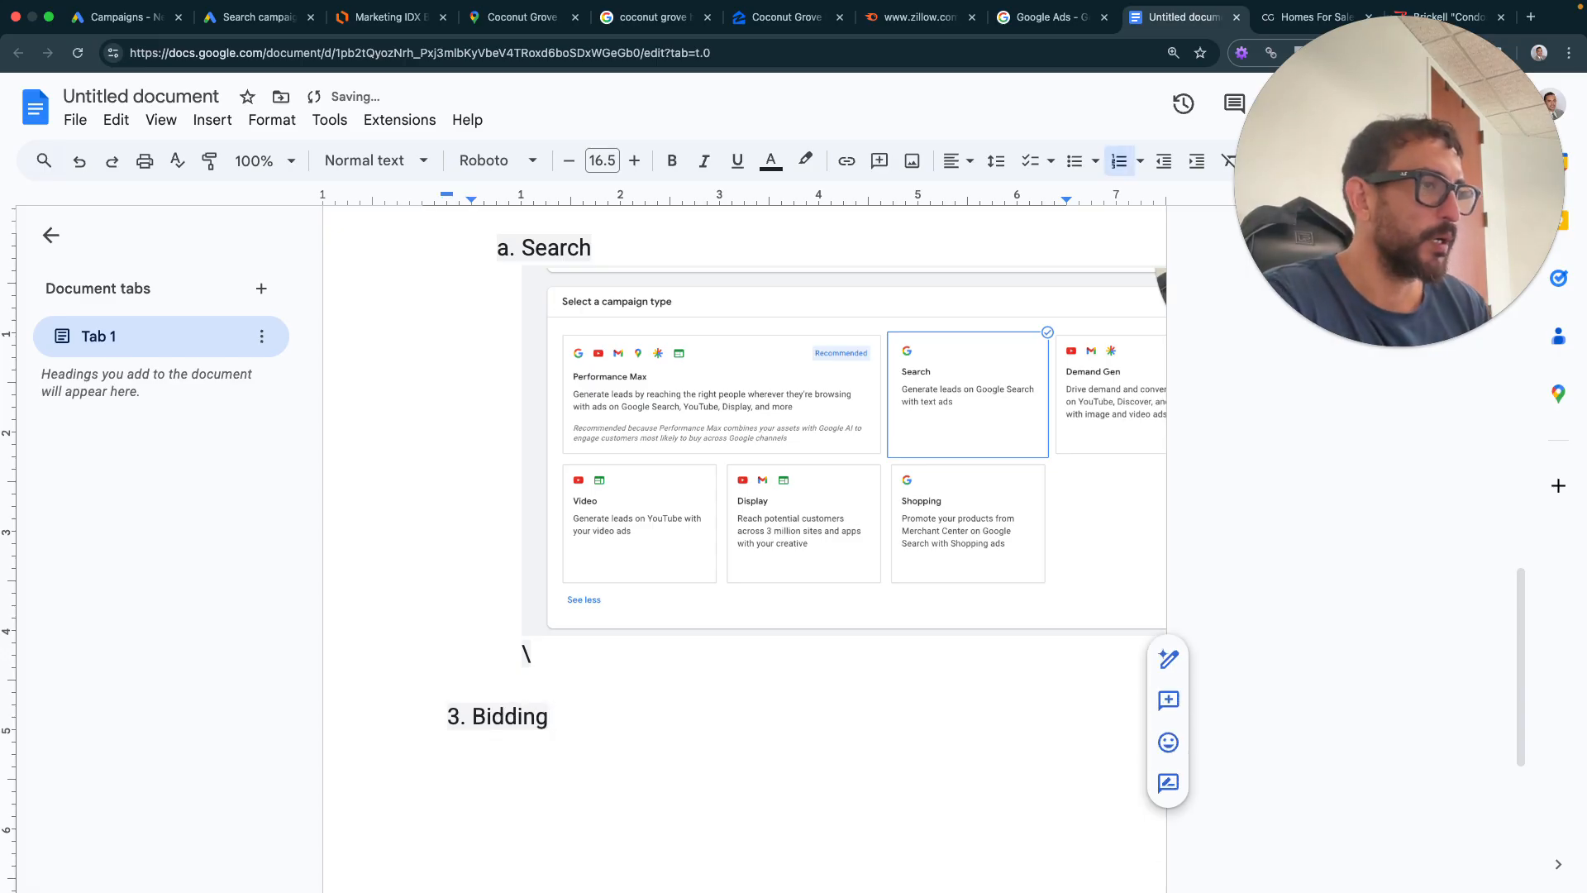
# - Add the indented note 'No Pre-select Cost Per Acquisition. Leave blank' under Bidding
pyautogui.press('Return')
pyautogui.press('Tab')
pyautogui.write('No')
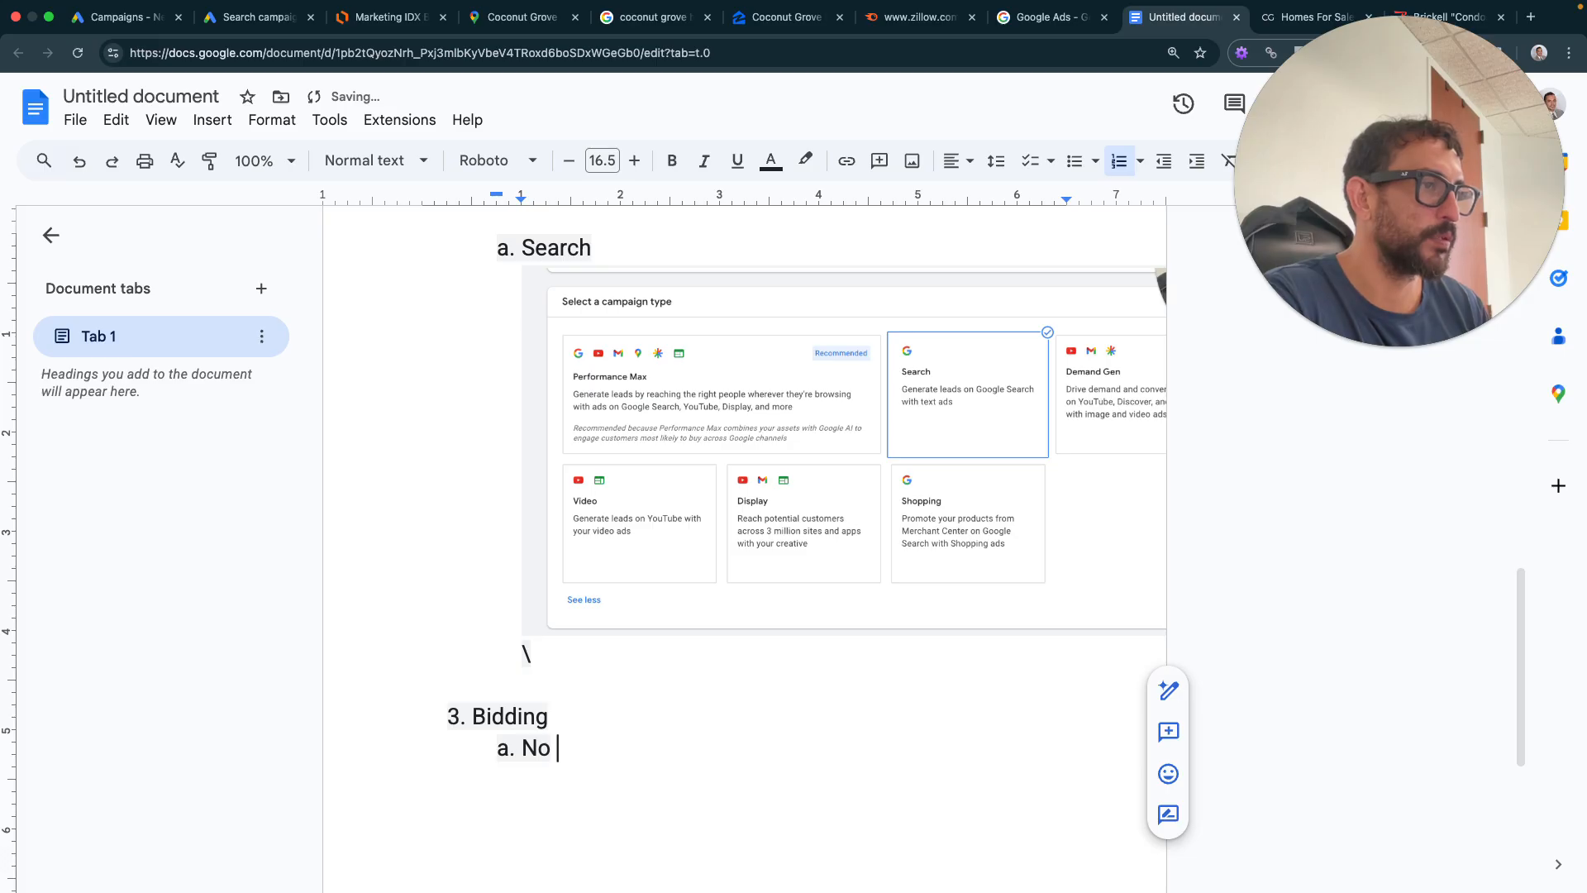
pyautogui.write(' Pre')
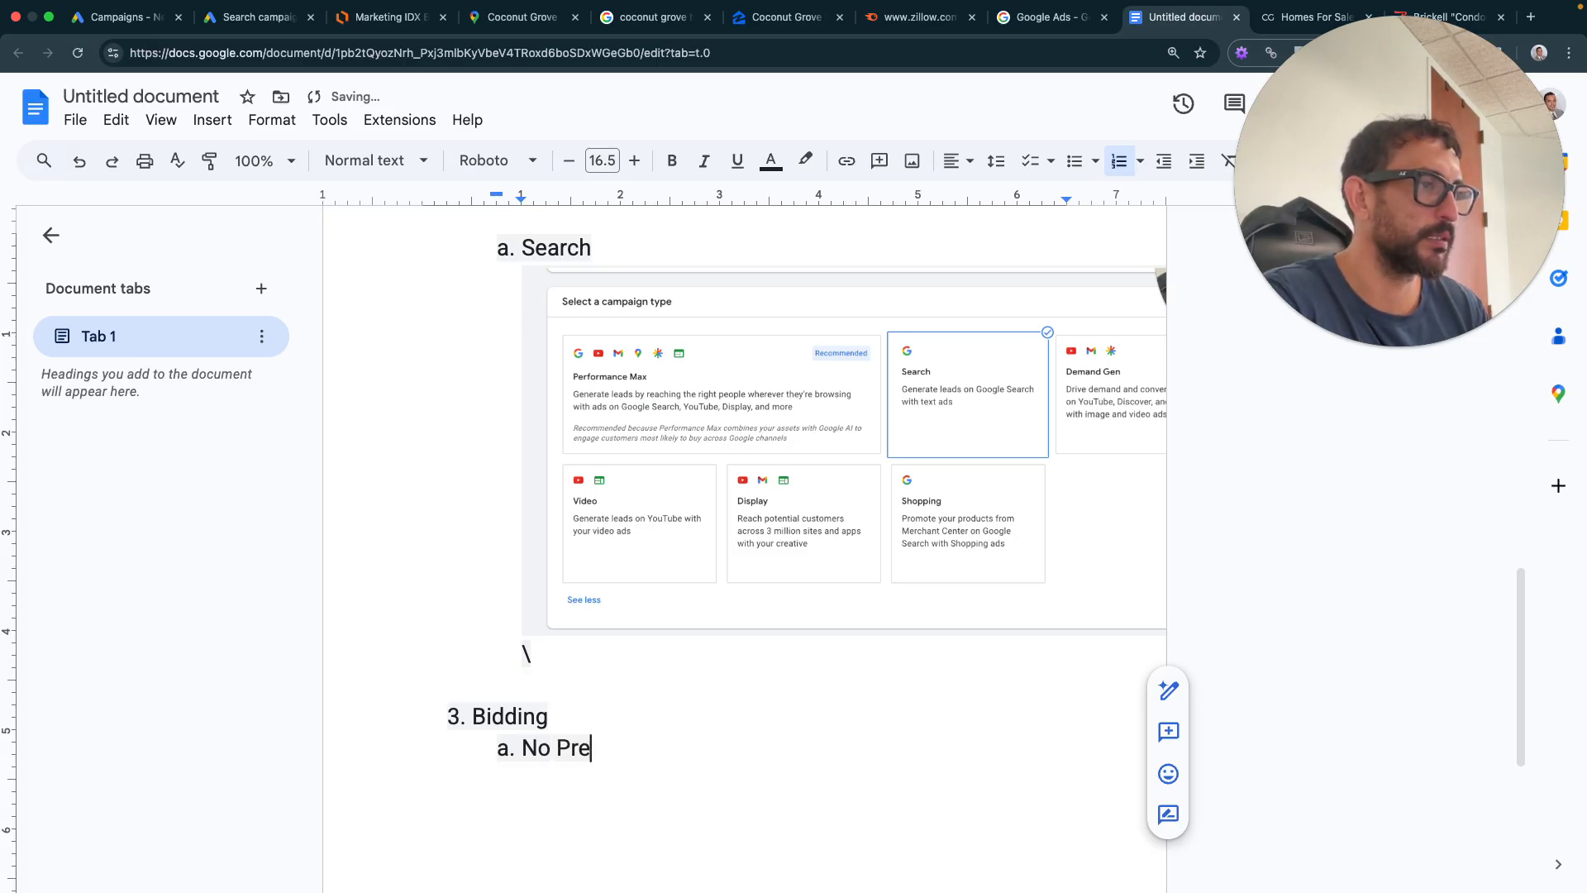
pyautogui.write('-select Co')
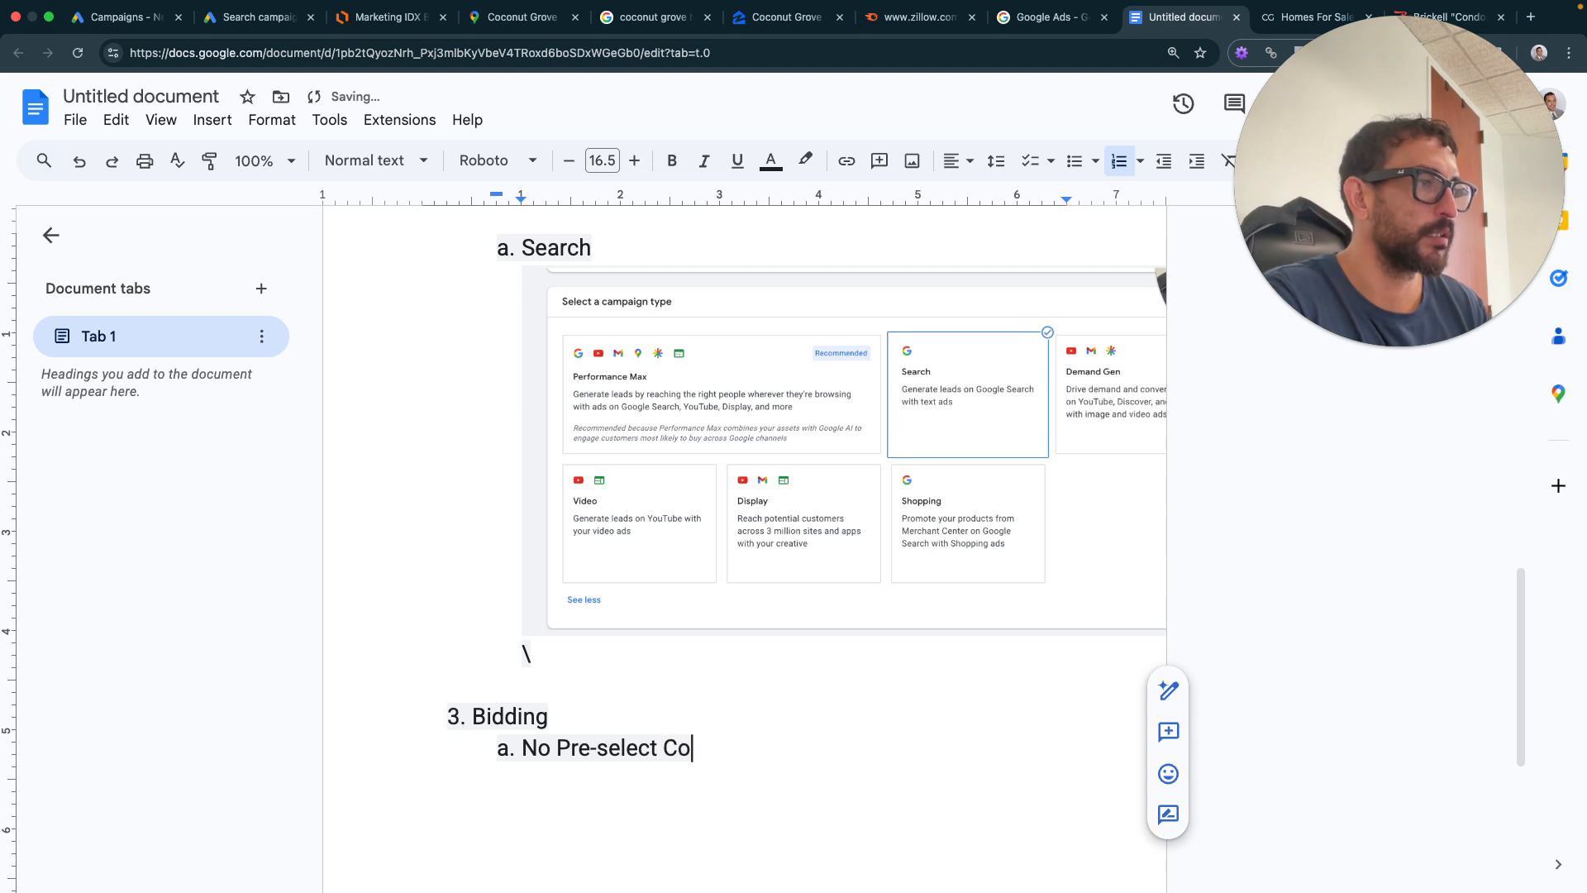
pyautogui.write('st Pe')
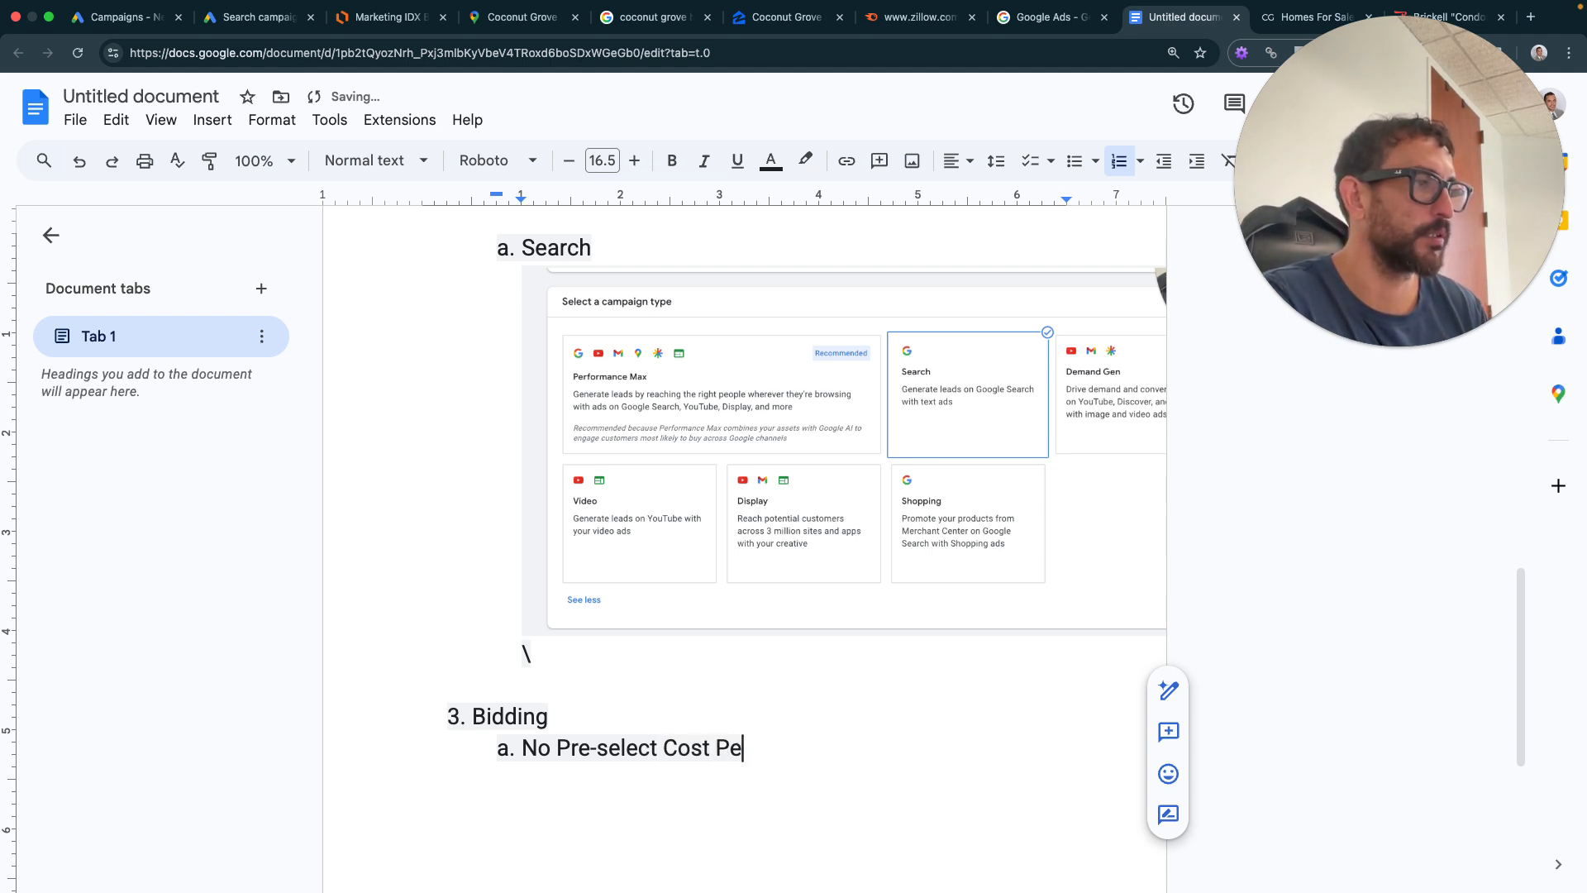
pyautogui.write('r Acquisition ')
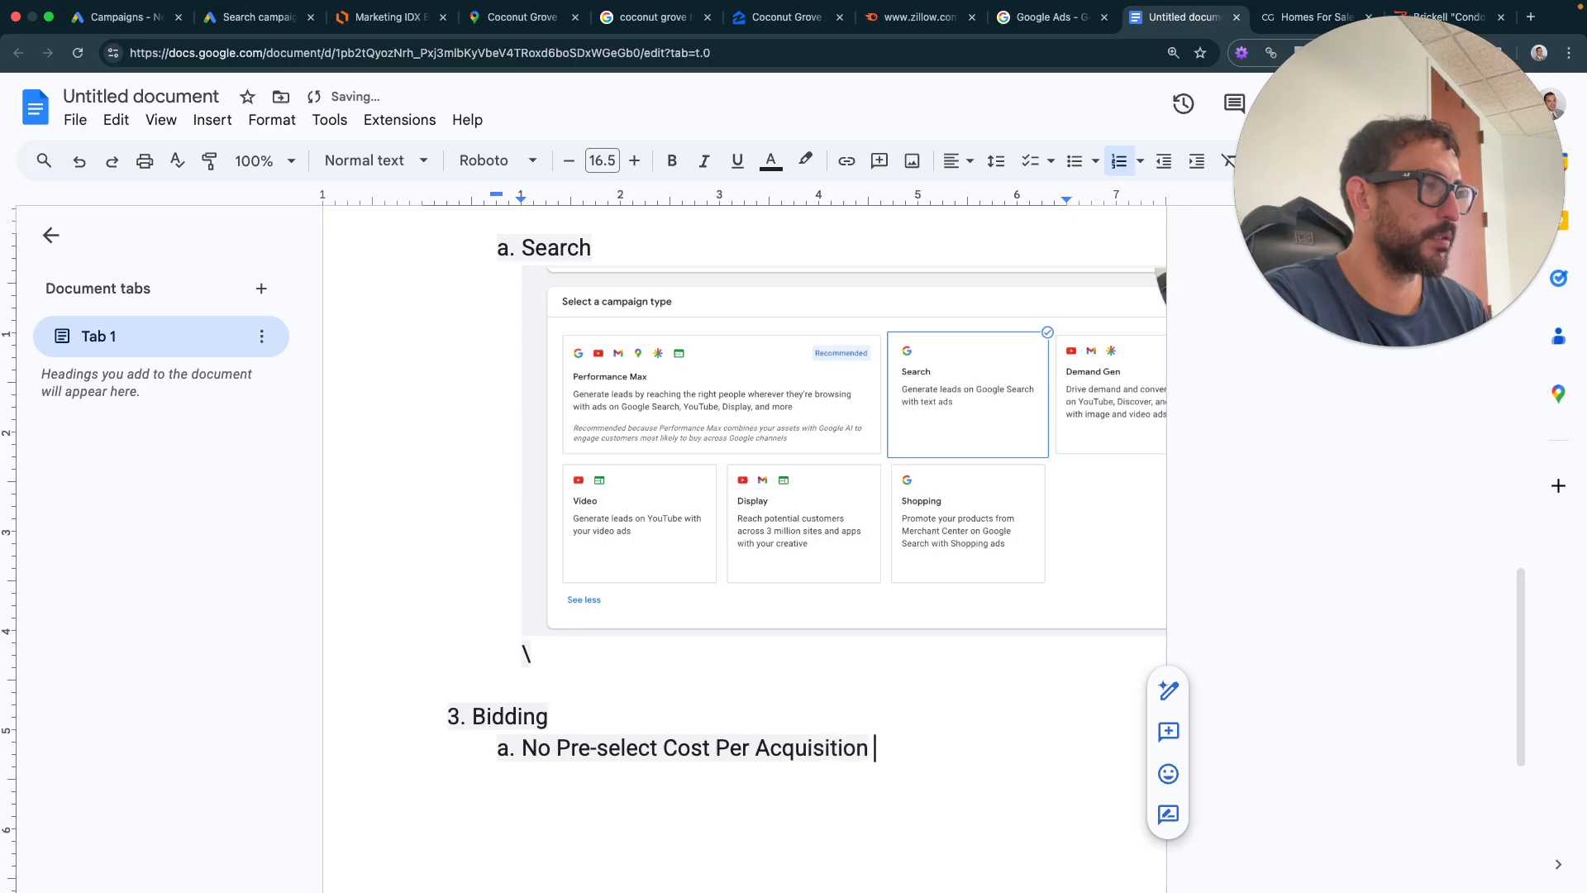
pyautogui.write(' Leave blank')
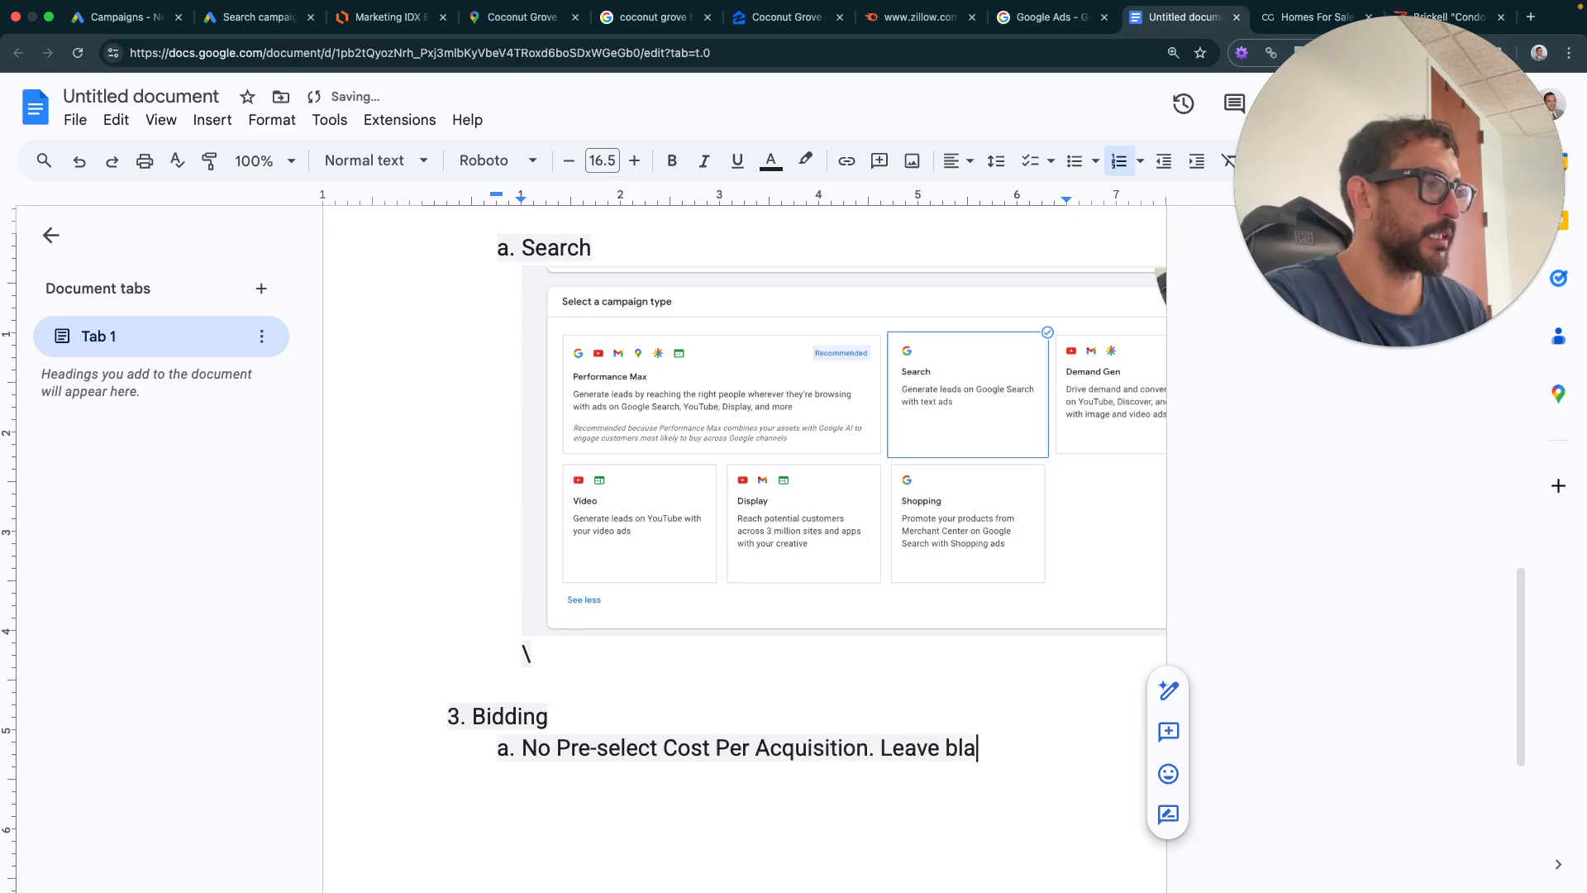
pyautogui.click(275, 21)
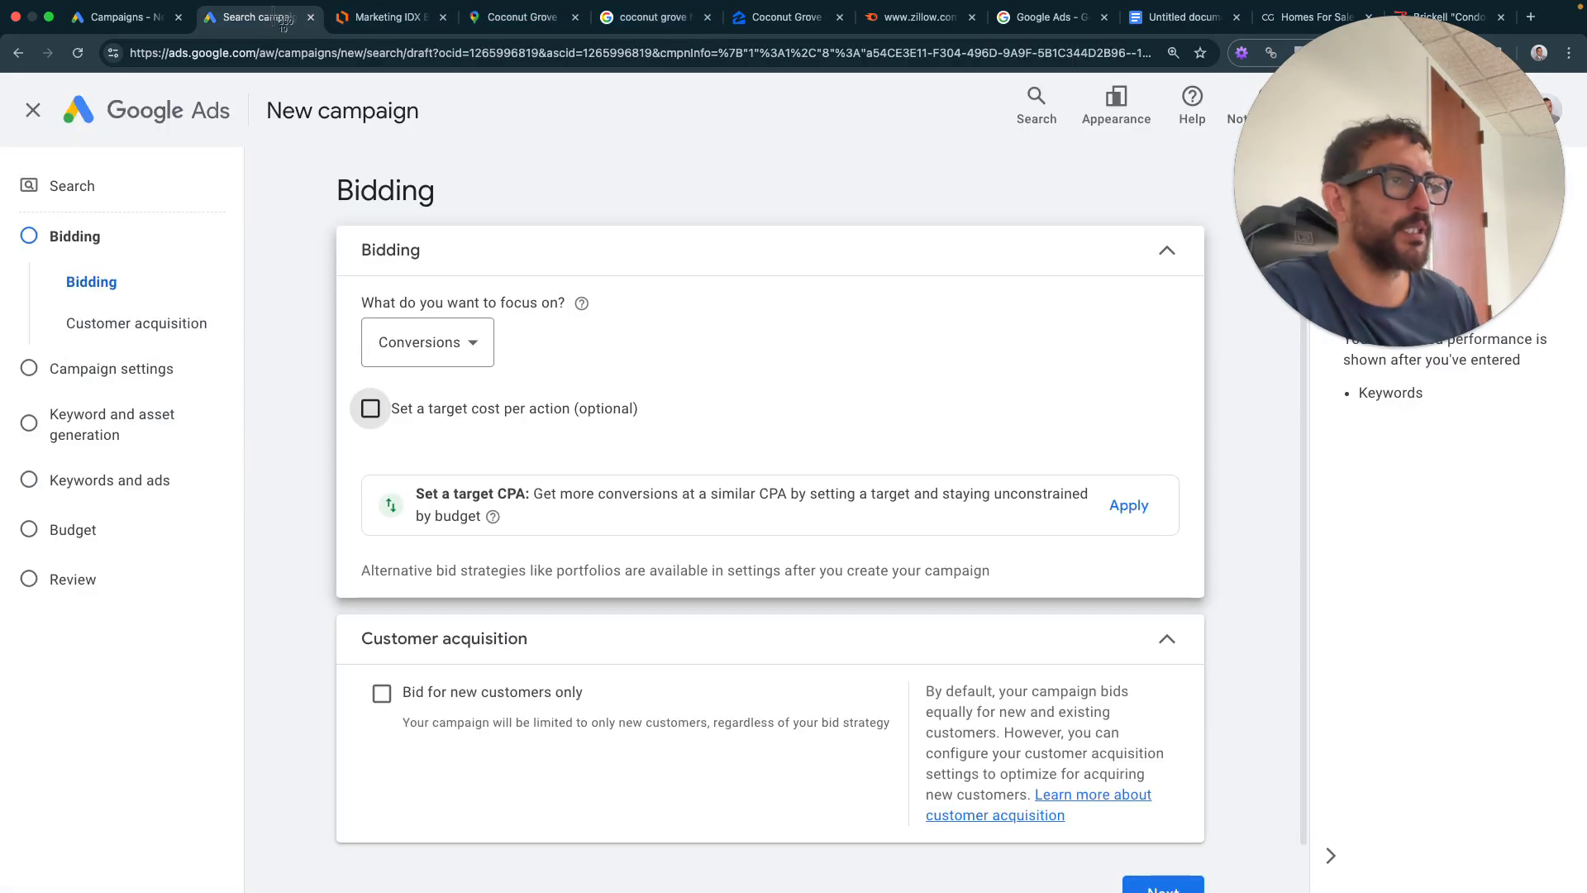
# - Capture the Bidding settings and insert the screenshot beneath the Leave blank note
pyautogui.moveTo(258, 89); pyautogui.dragTo(1219, 859)
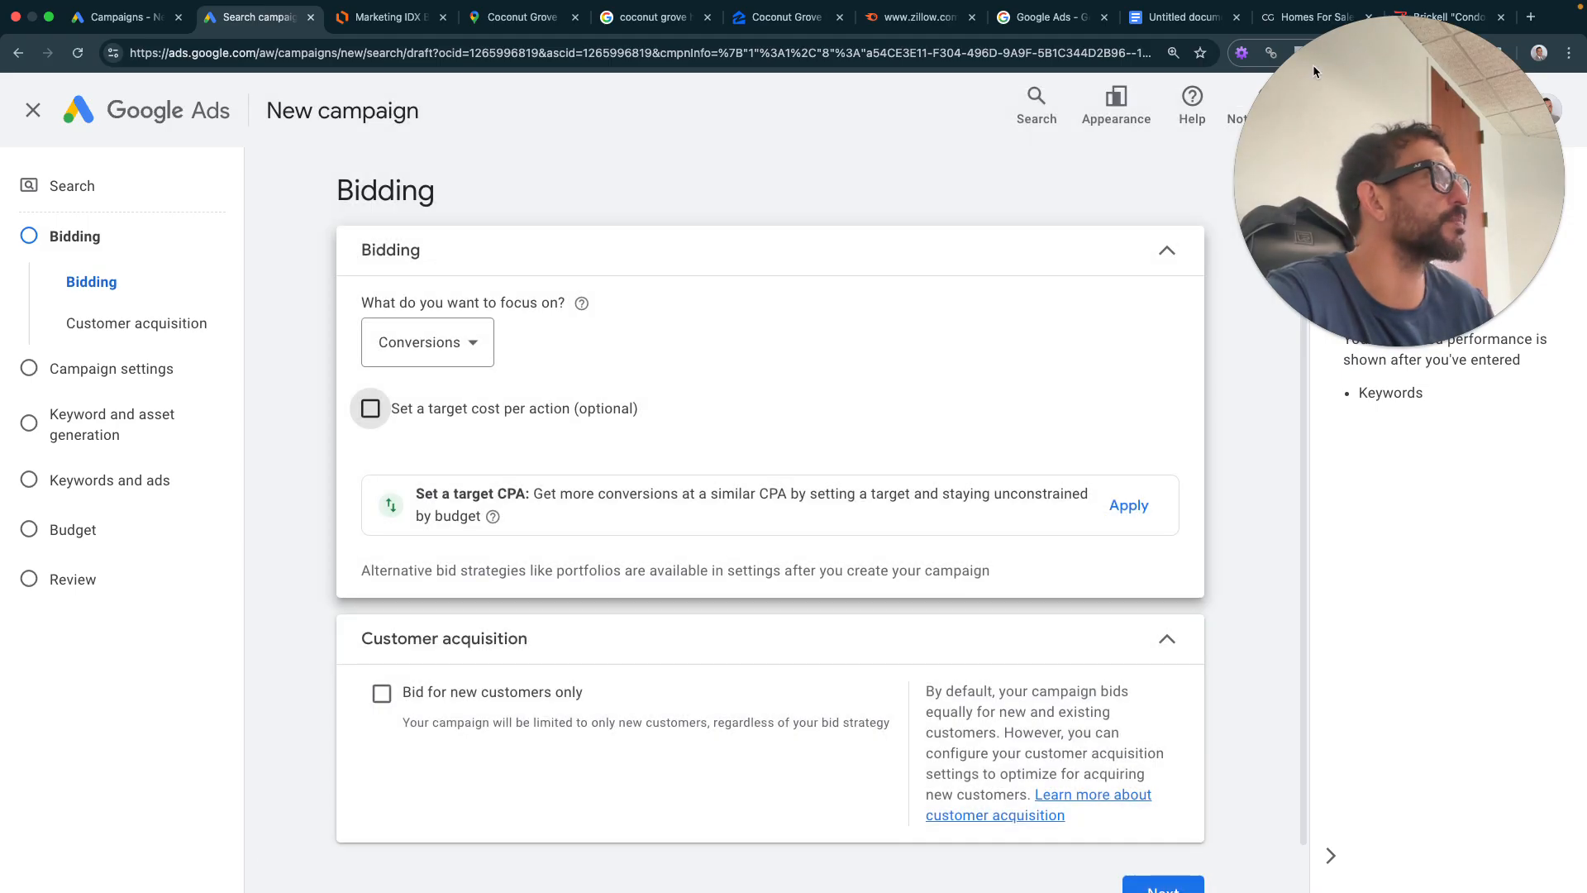
pyautogui.click(1182, 37)
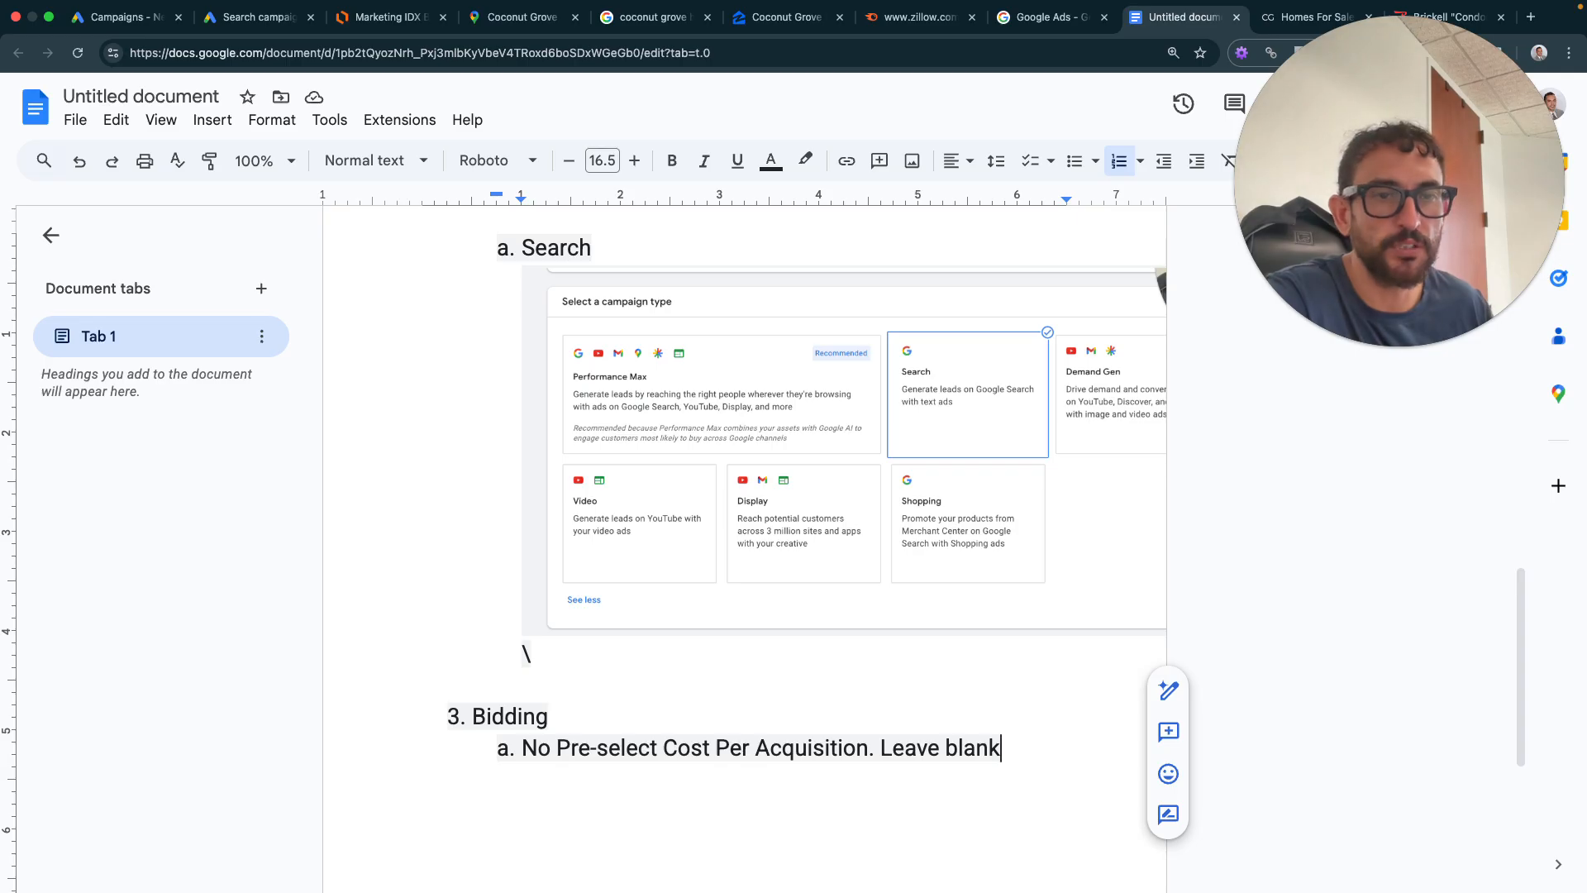
pyautogui.moveTo(896, 662); pyautogui.dragTo(1036, 808)
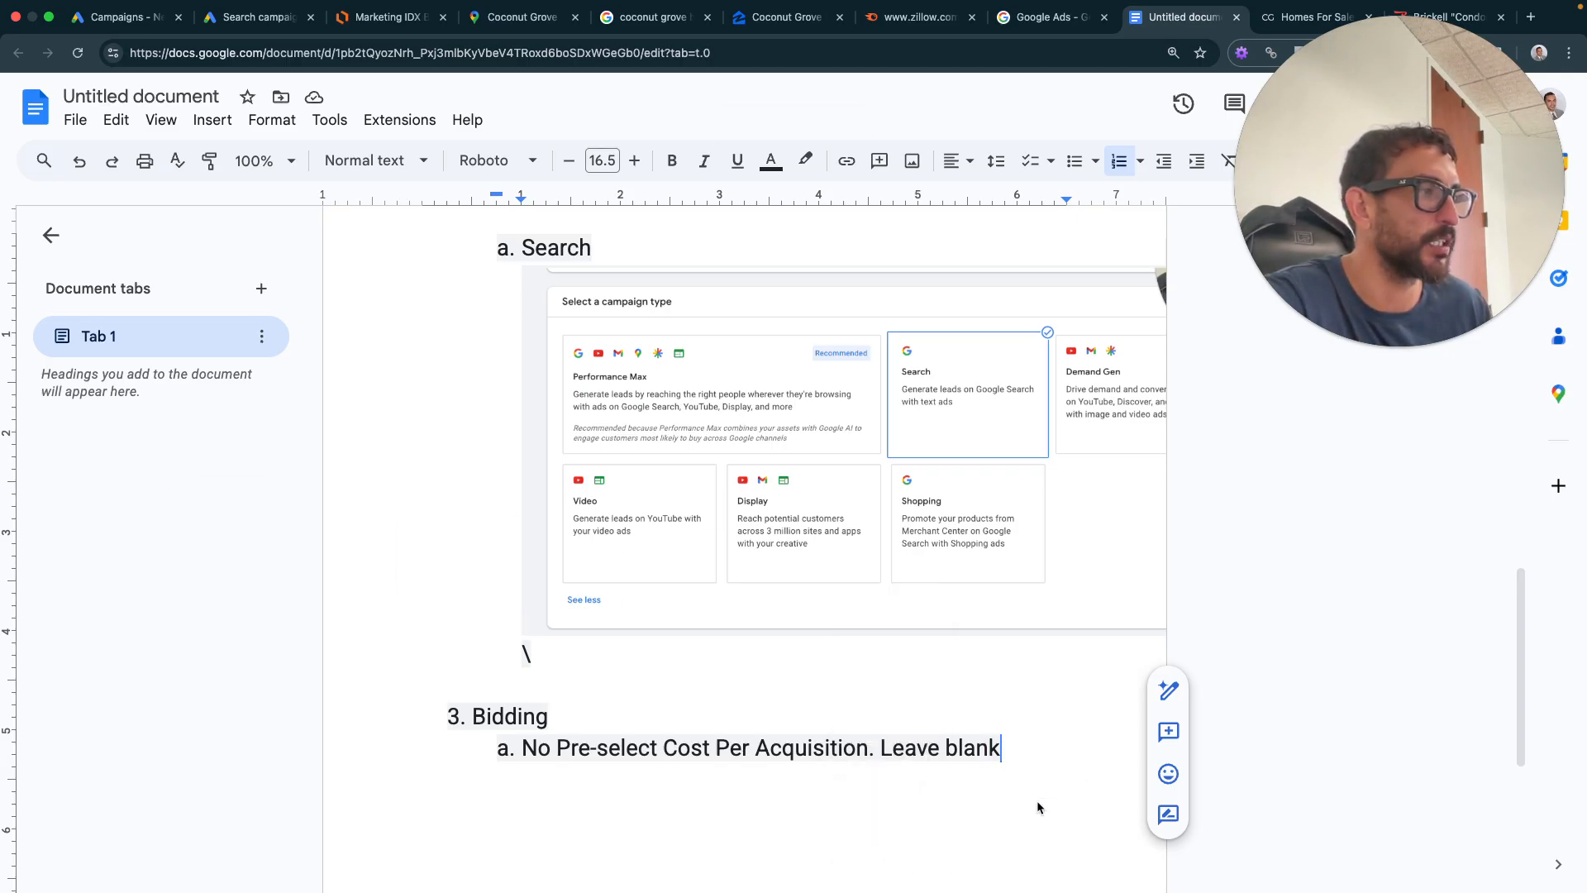
pyautogui.click(920, 628)
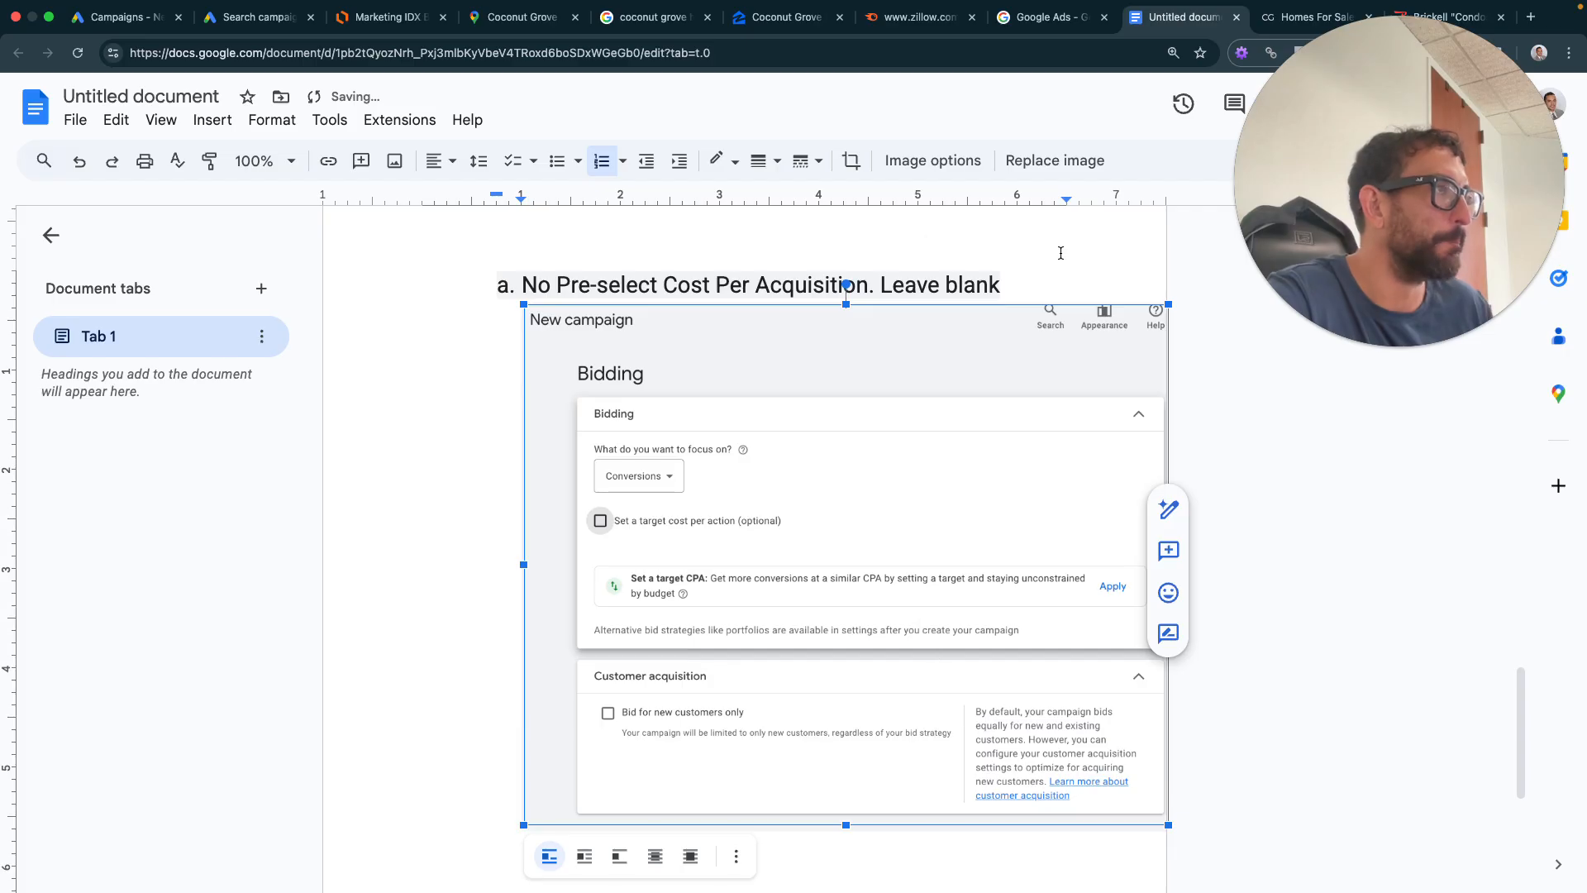
# - In Google Ads, turn on 'Bid for new customers only'
pyautogui.click(256, 17)
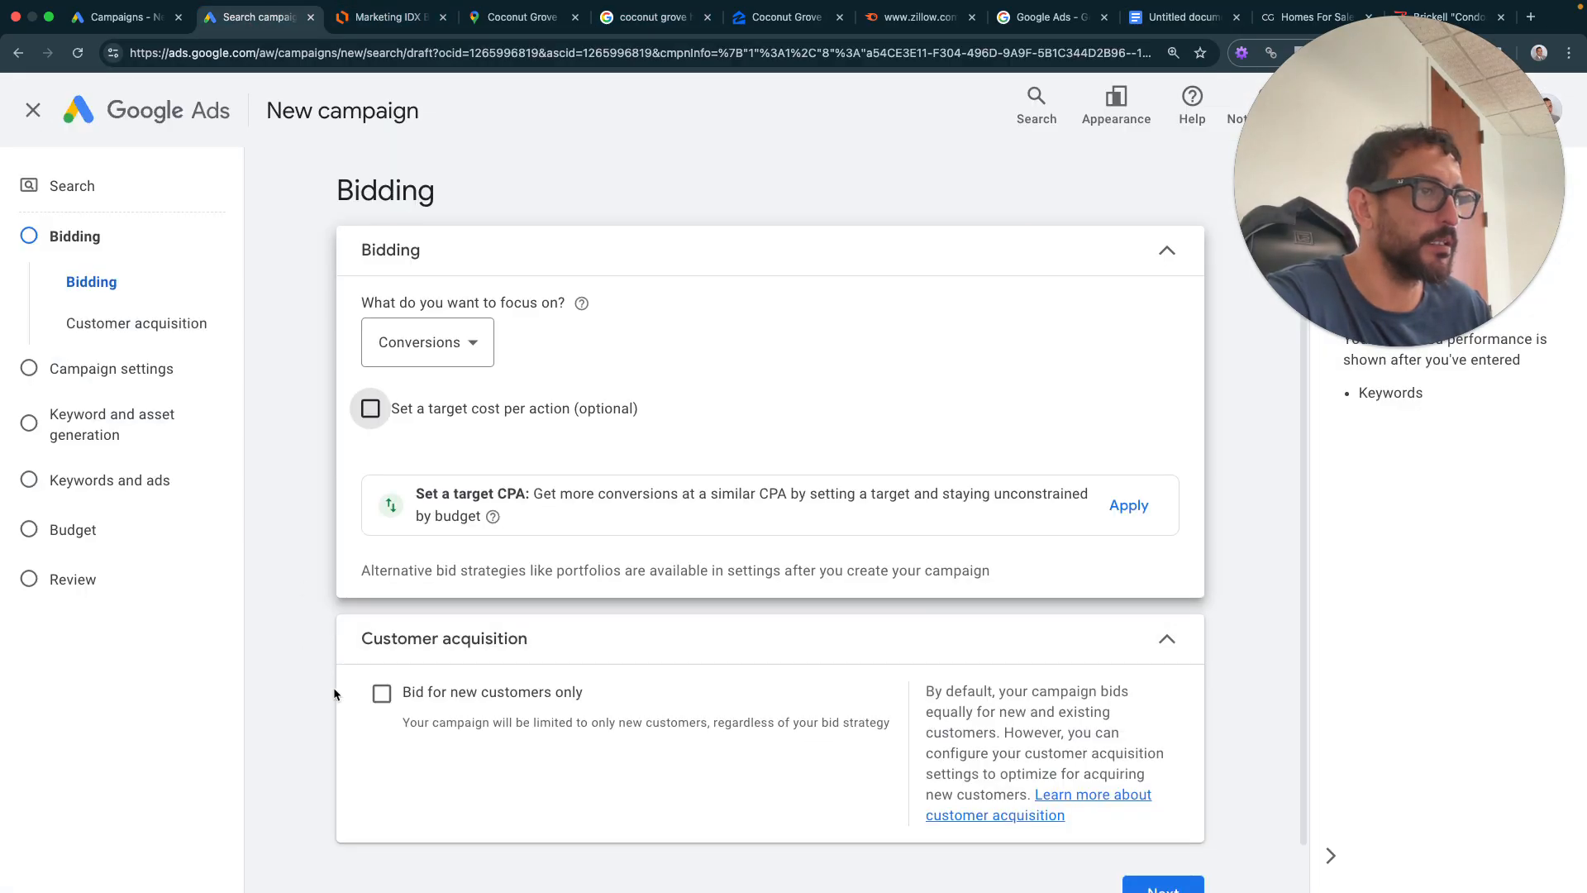
pyautogui.click(381, 692)
pyautogui.scroll(-2, 509, 680)
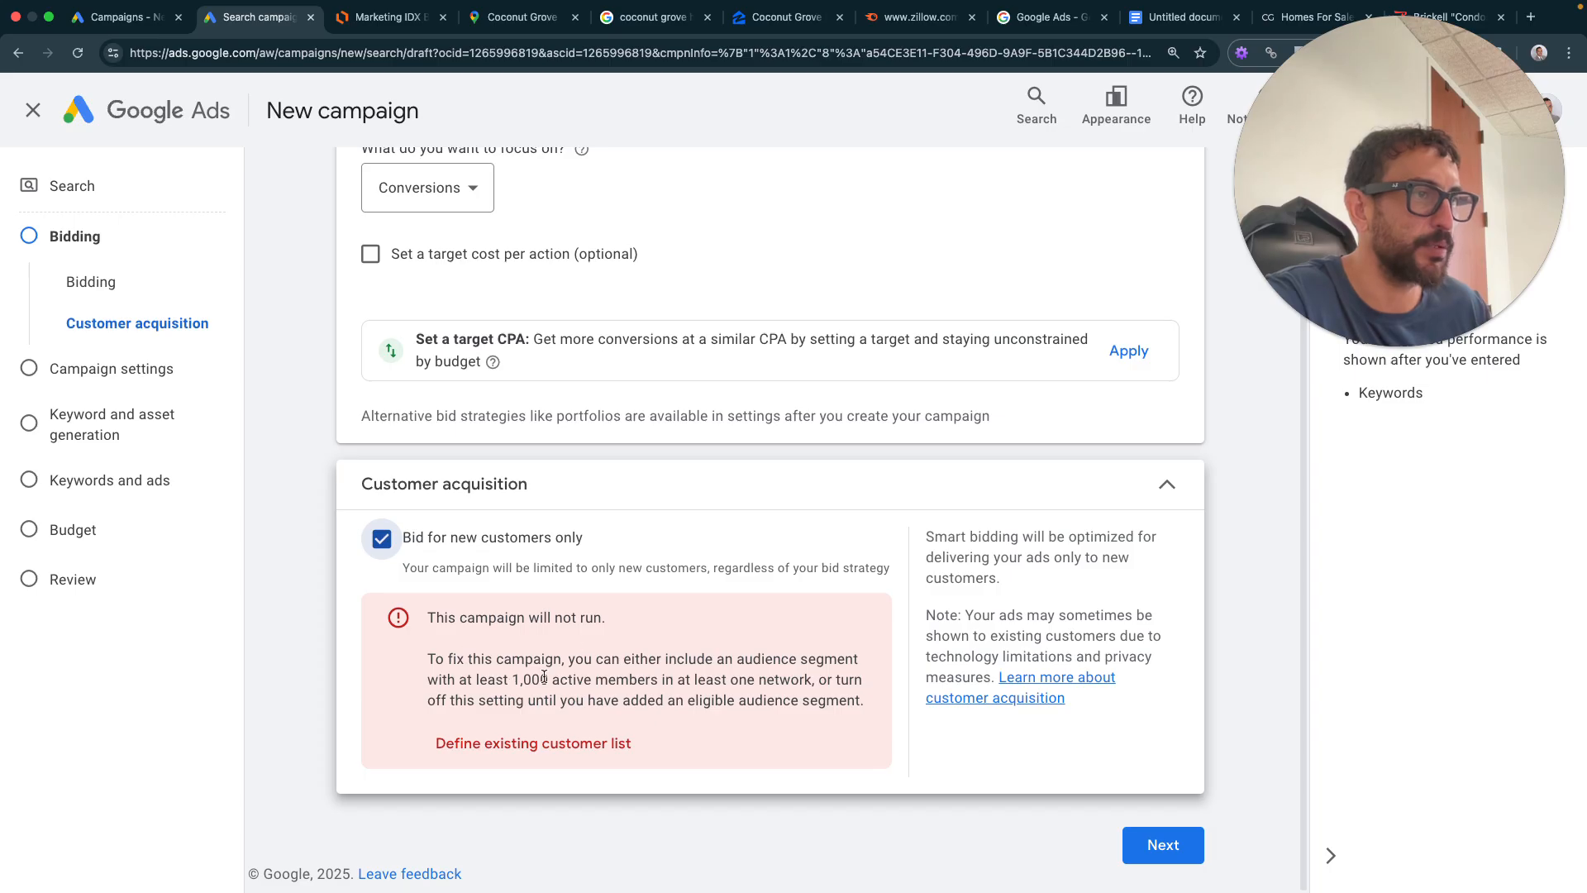
# - Read the 'will not run' warning and untick 'Bid for new customers only' to clear it
pyautogui.moveTo(443, 679); pyautogui.dragTo(879, 697)
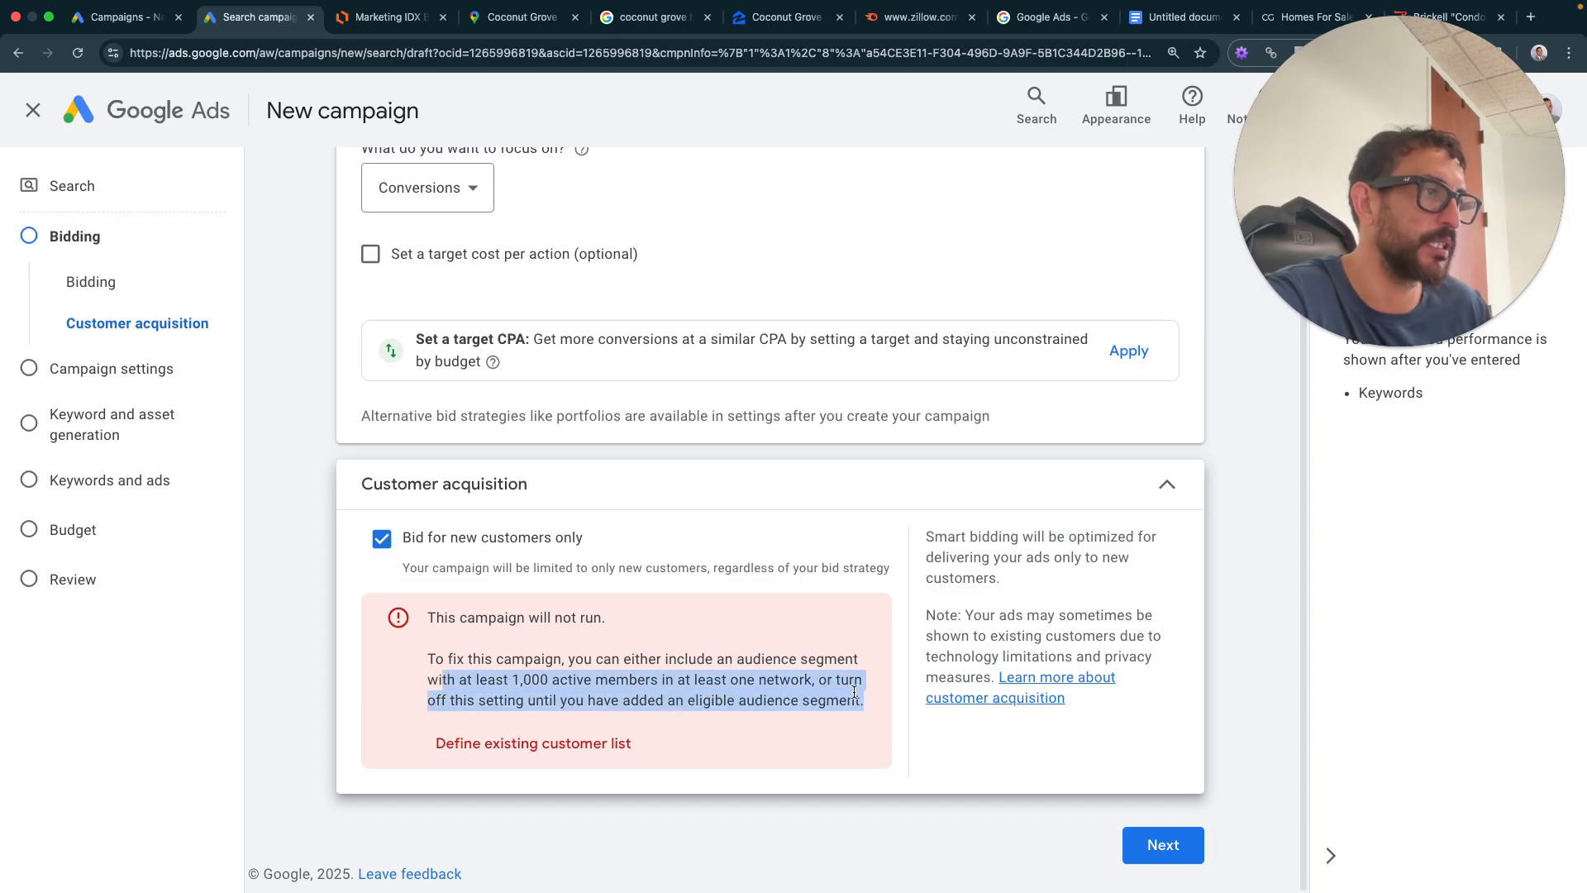
pyautogui.click(746, 678)
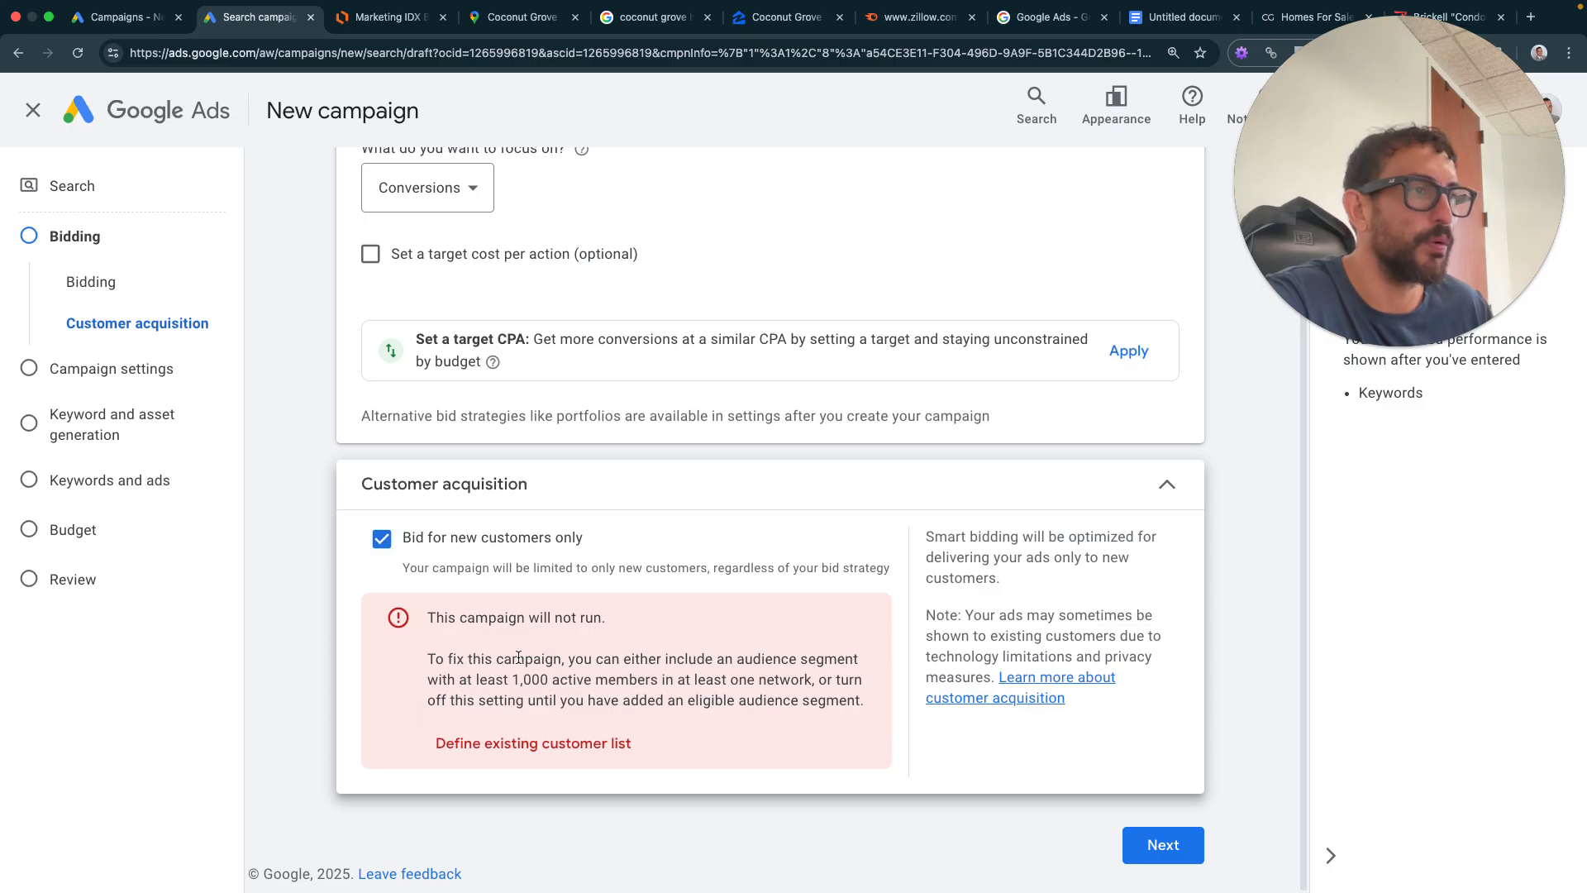
pyautogui.click(376, 548)
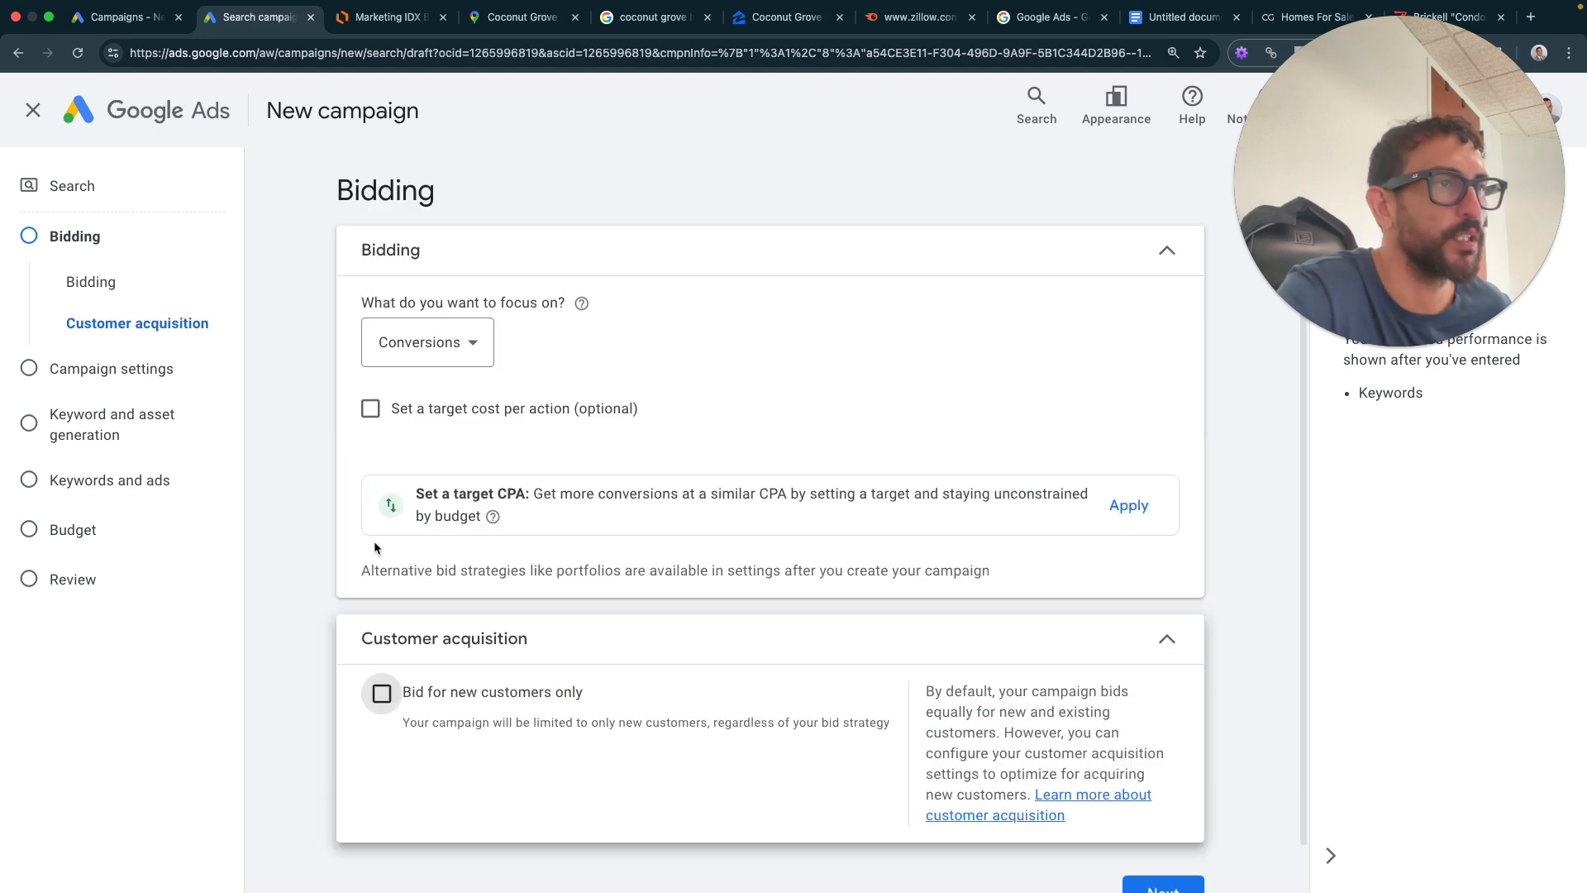
pyautogui.scroll(-1, 337, 545)
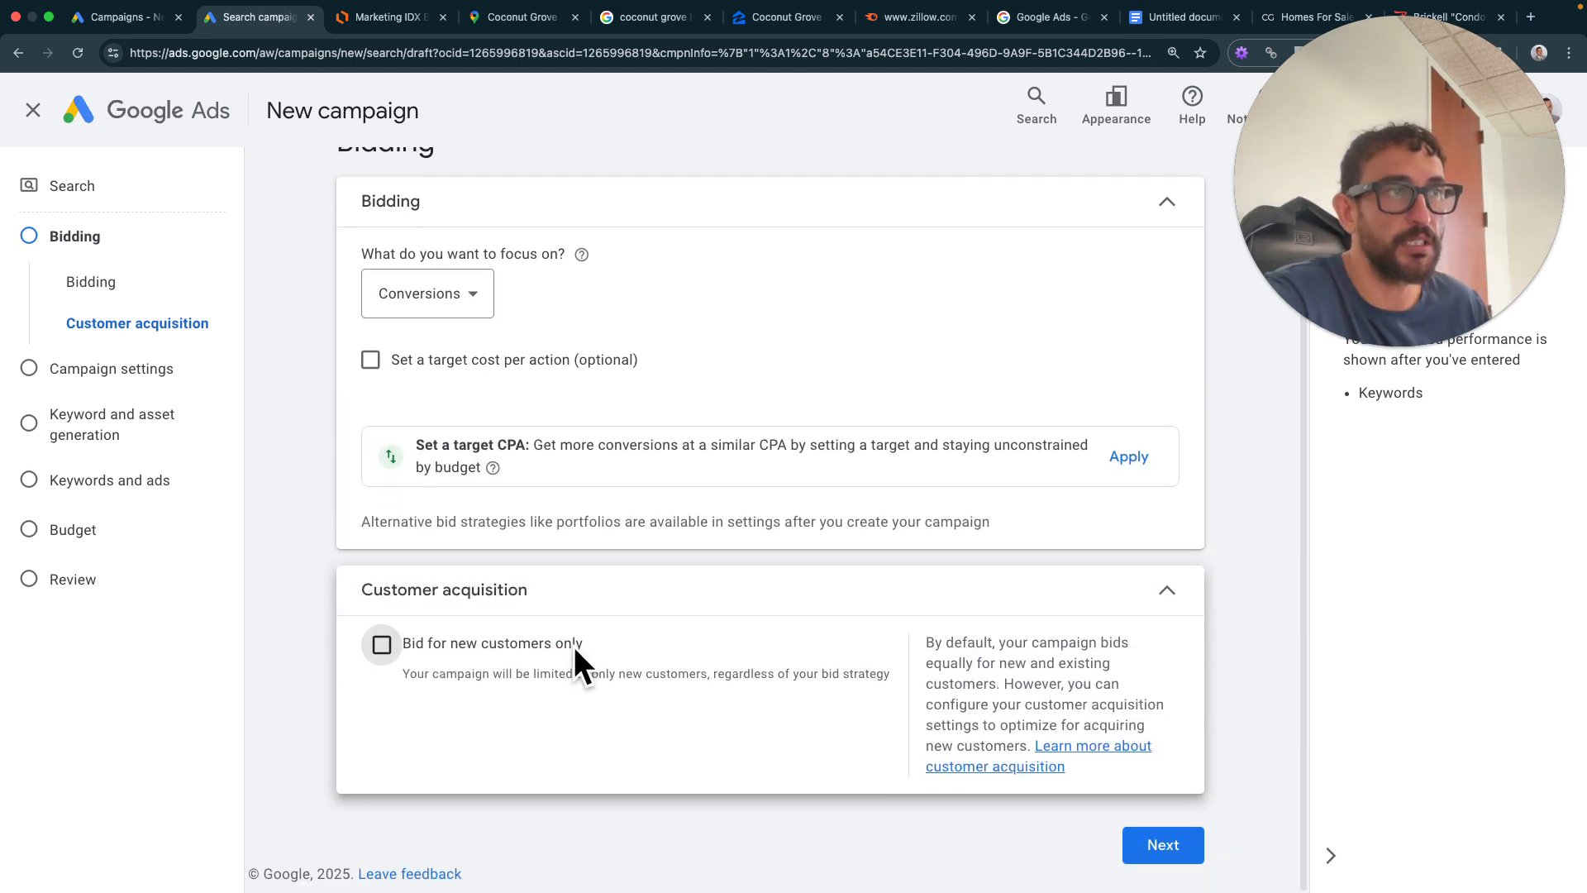
# - Nudge the Google Search (Paid ads) shape in the Lucidchart flow chart, then return to Google Ads
pyautogui.click(427, 29)
pyautogui.moveTo(731, 234); pyautogui.dragTo(757, 253)
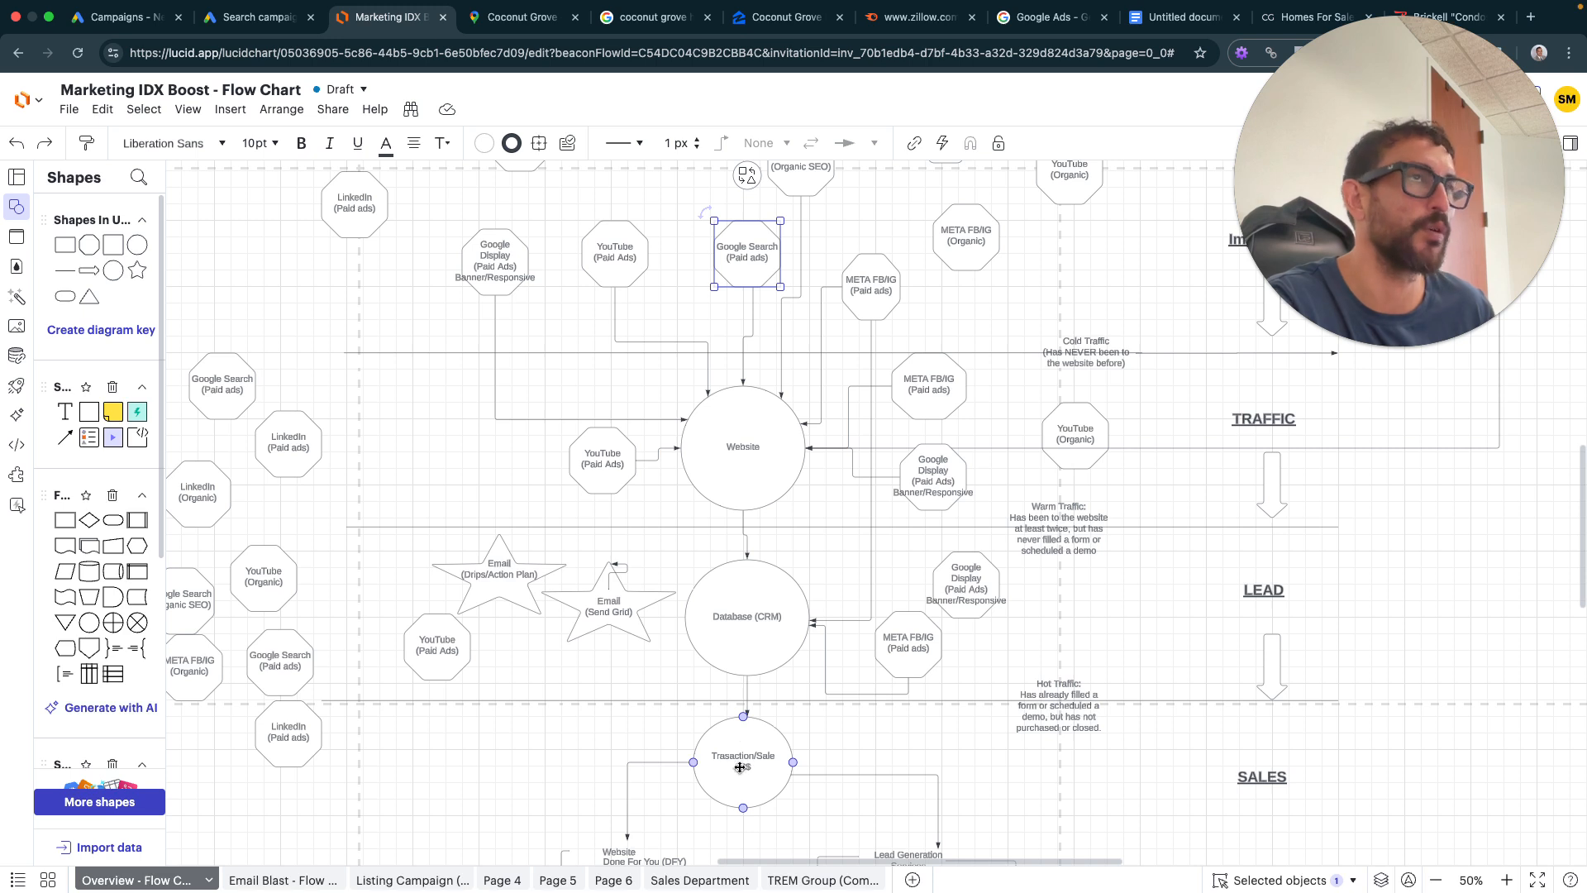
pyautogui.click(233, 18)
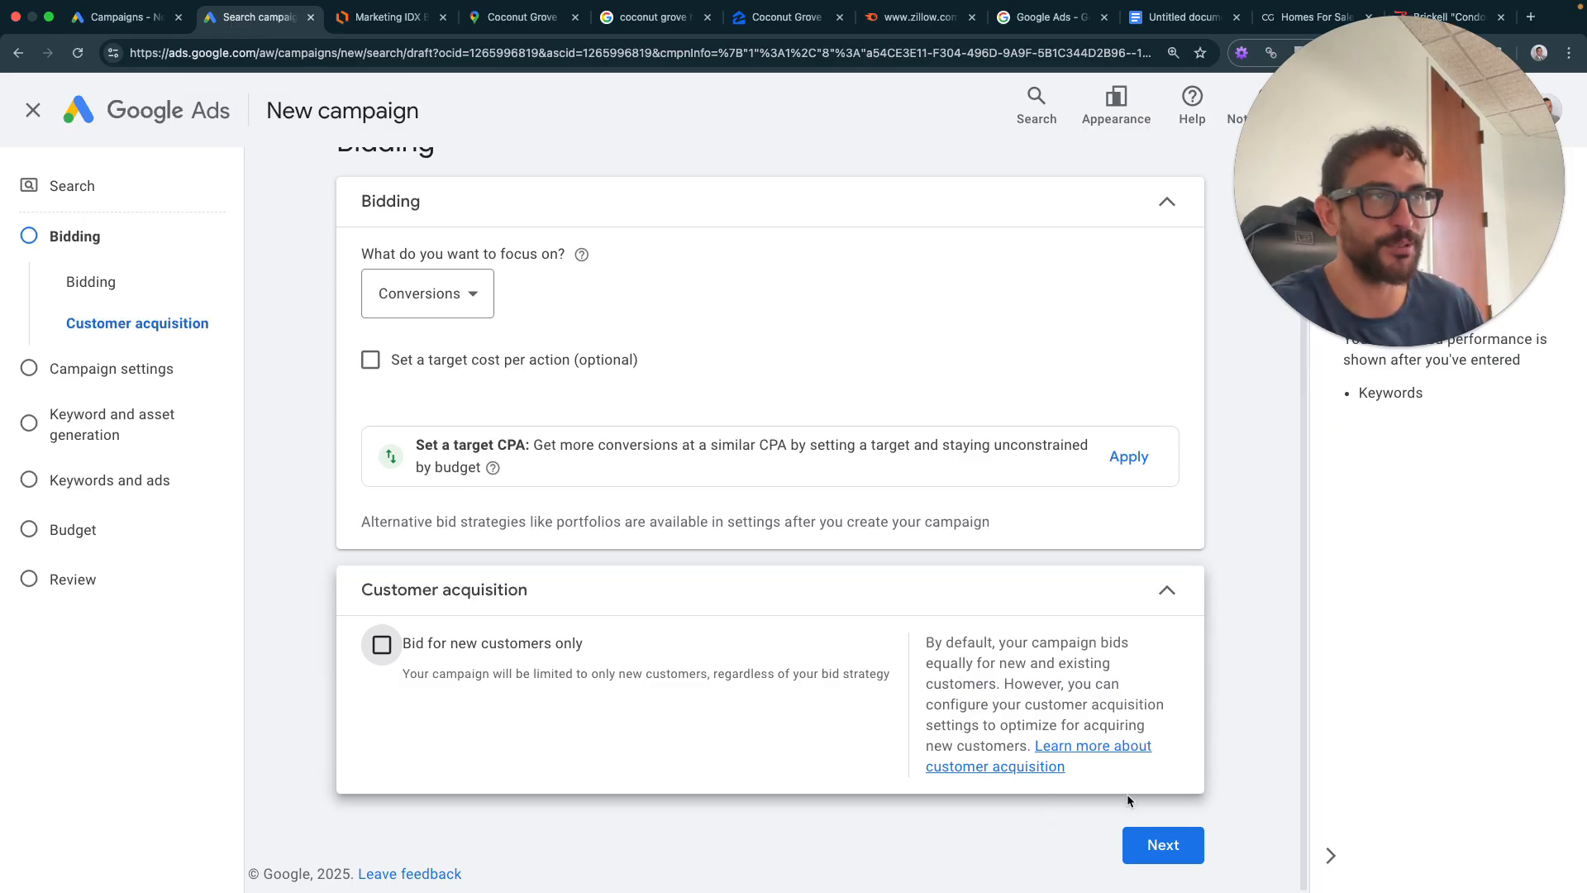
# - Advance to Campaign settings and review the Search Partners and Display Network options
pyautogui.click(1175, 853)
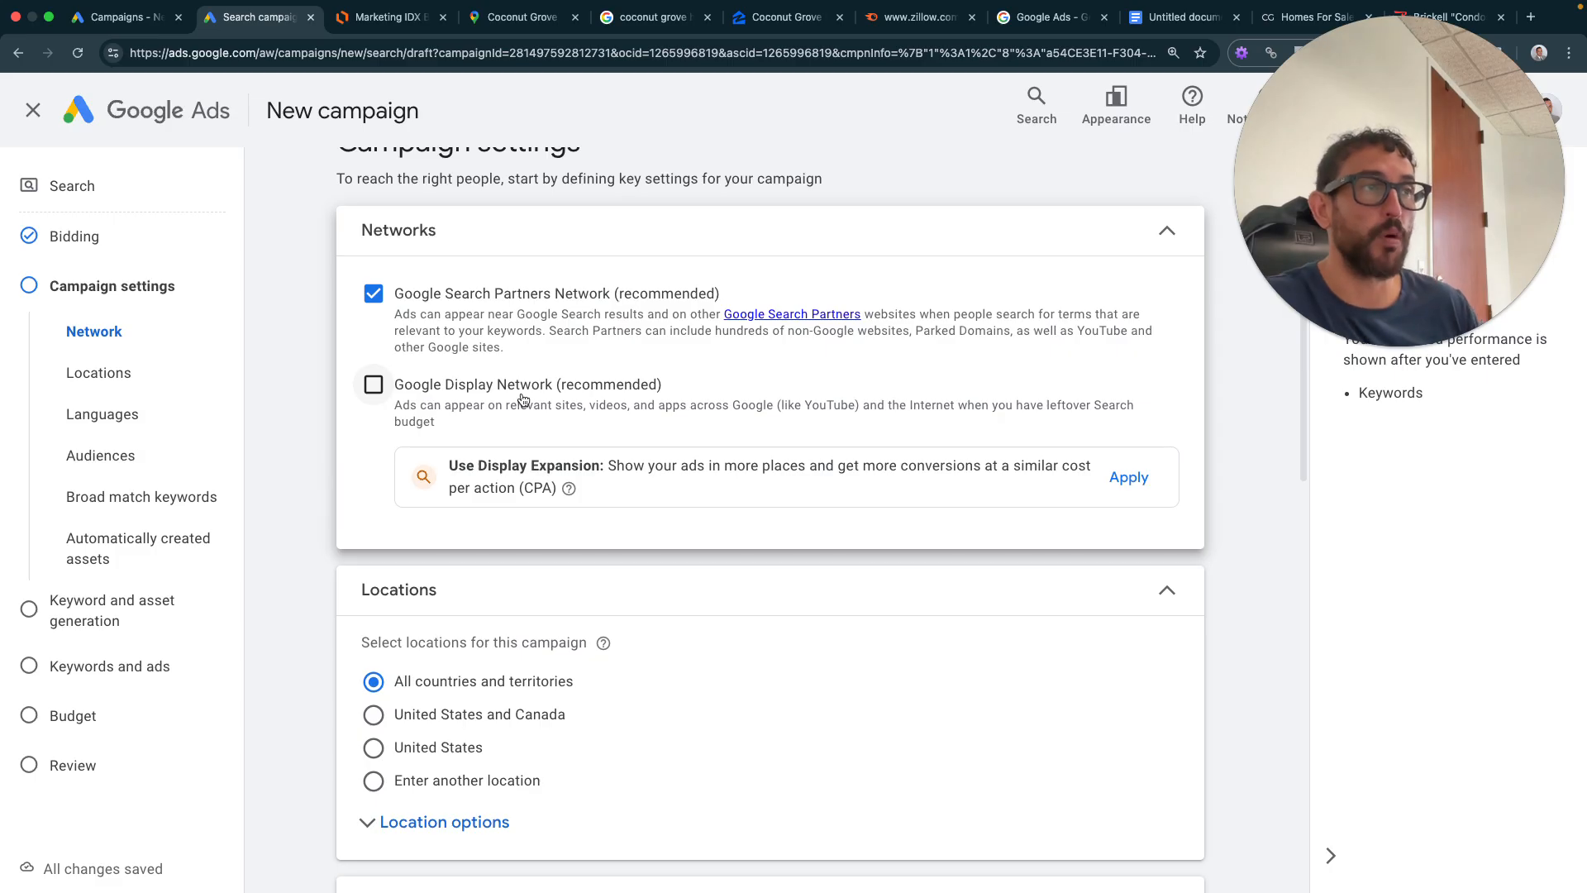
pyautogui.moveTo(795, 405); pyautogui.dragTo(871, 405)
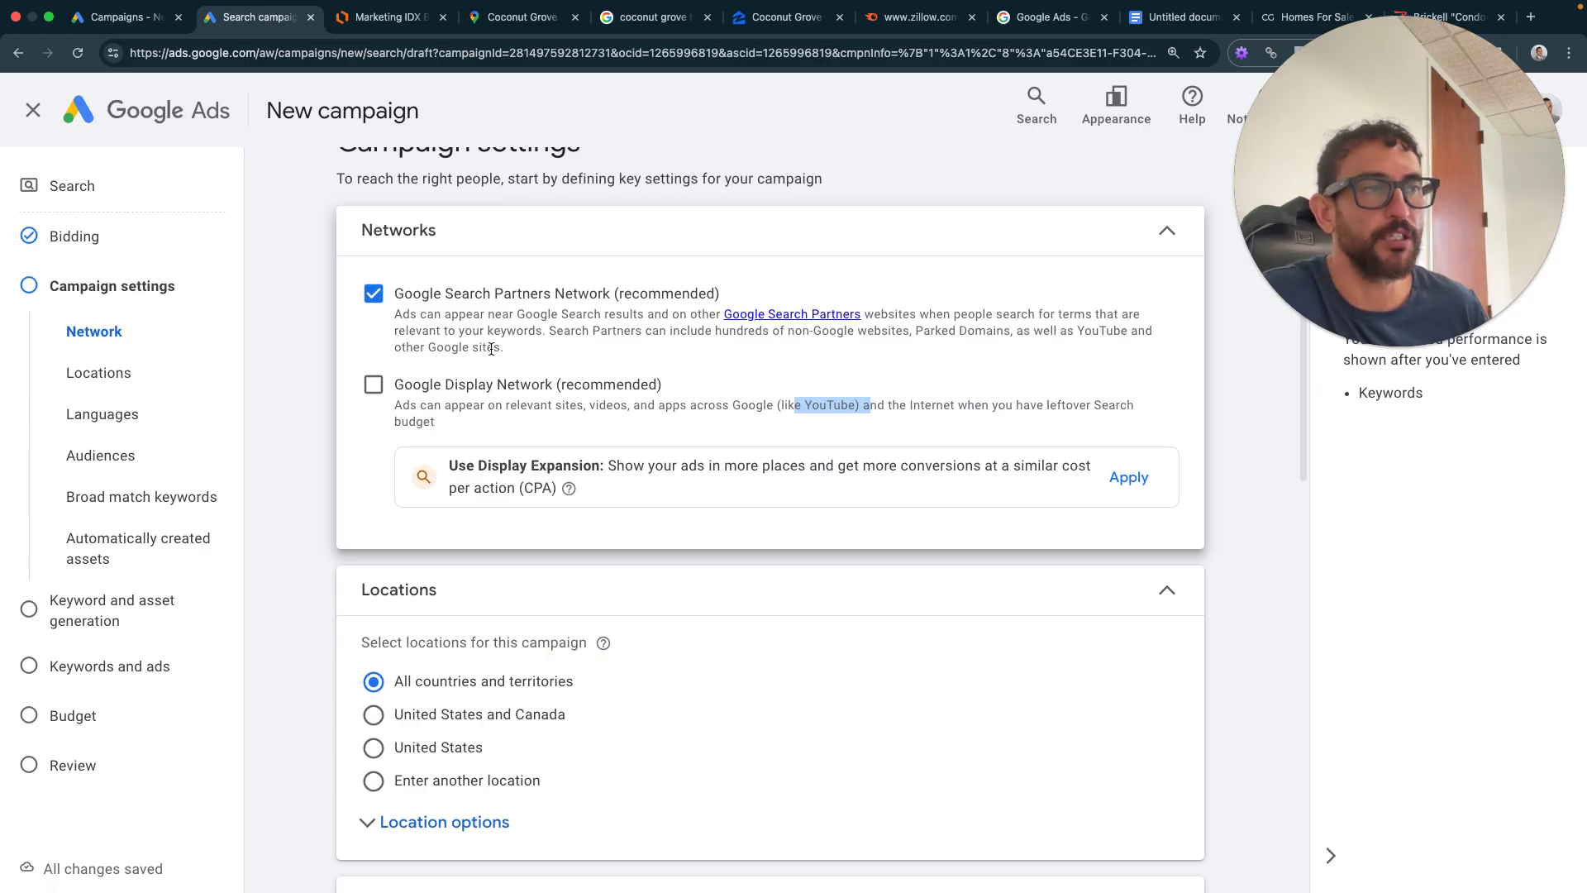
pyautogui.scroll(-3, 496, 355)
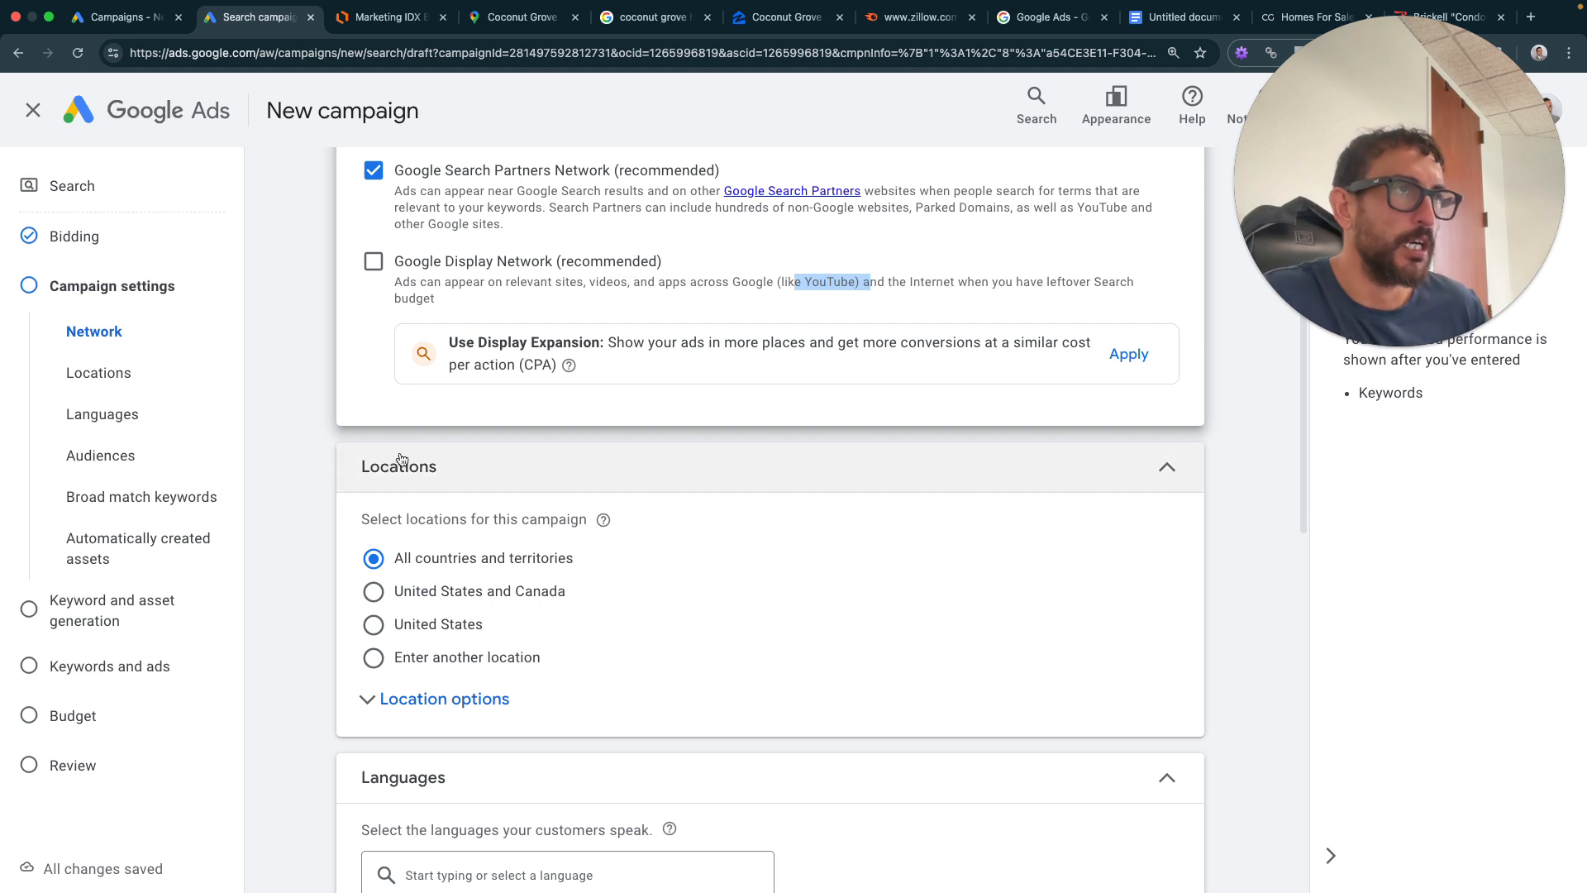
pyautogui.scroll(3, 524, 650)
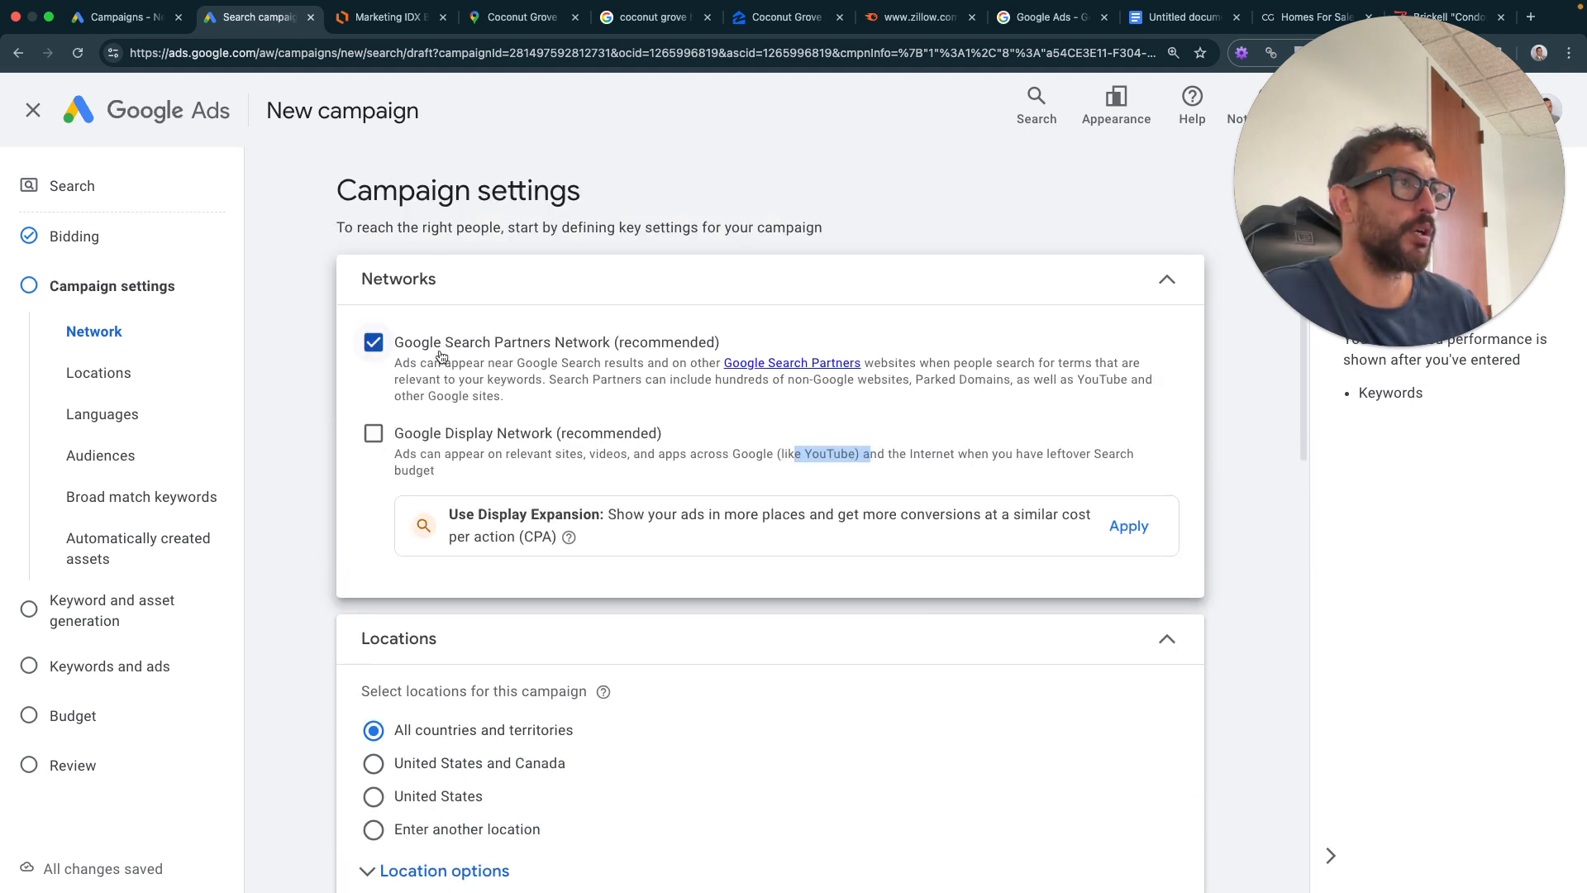
pyautogui.click(1393, 214)
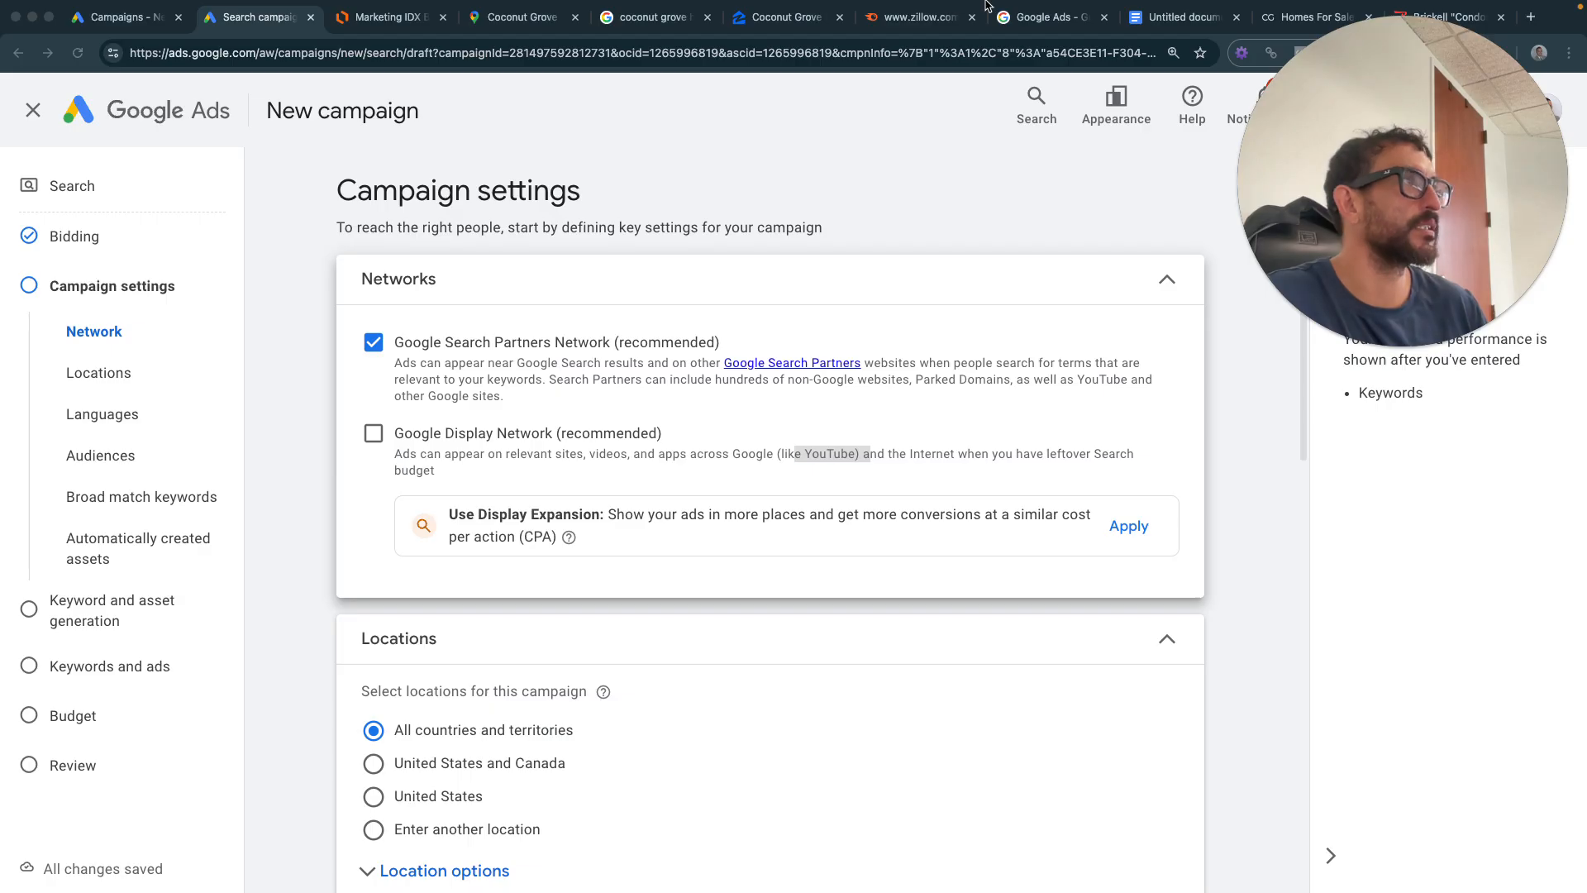
pyautogui.click(1182, 16)
pyautogui.scroll(-3, 879, 460)
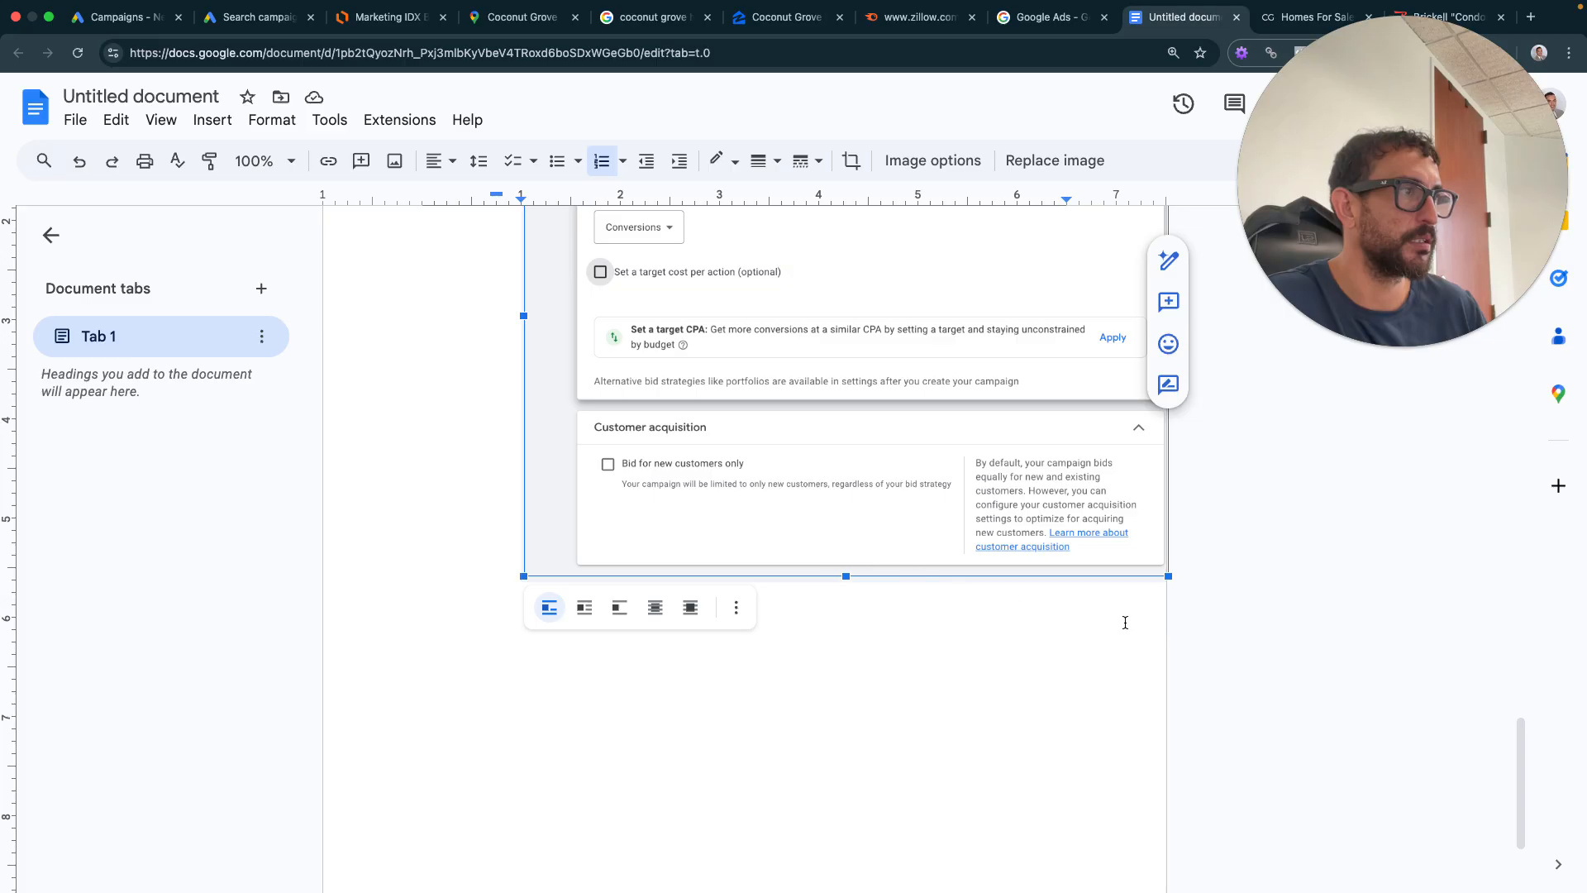
# - Start step 4 'Campaign settings' and insert a screenshot of the Google Ads Networks section
pyautogui.scroll(3, 1125, 622)
pyautogui.press('Right')
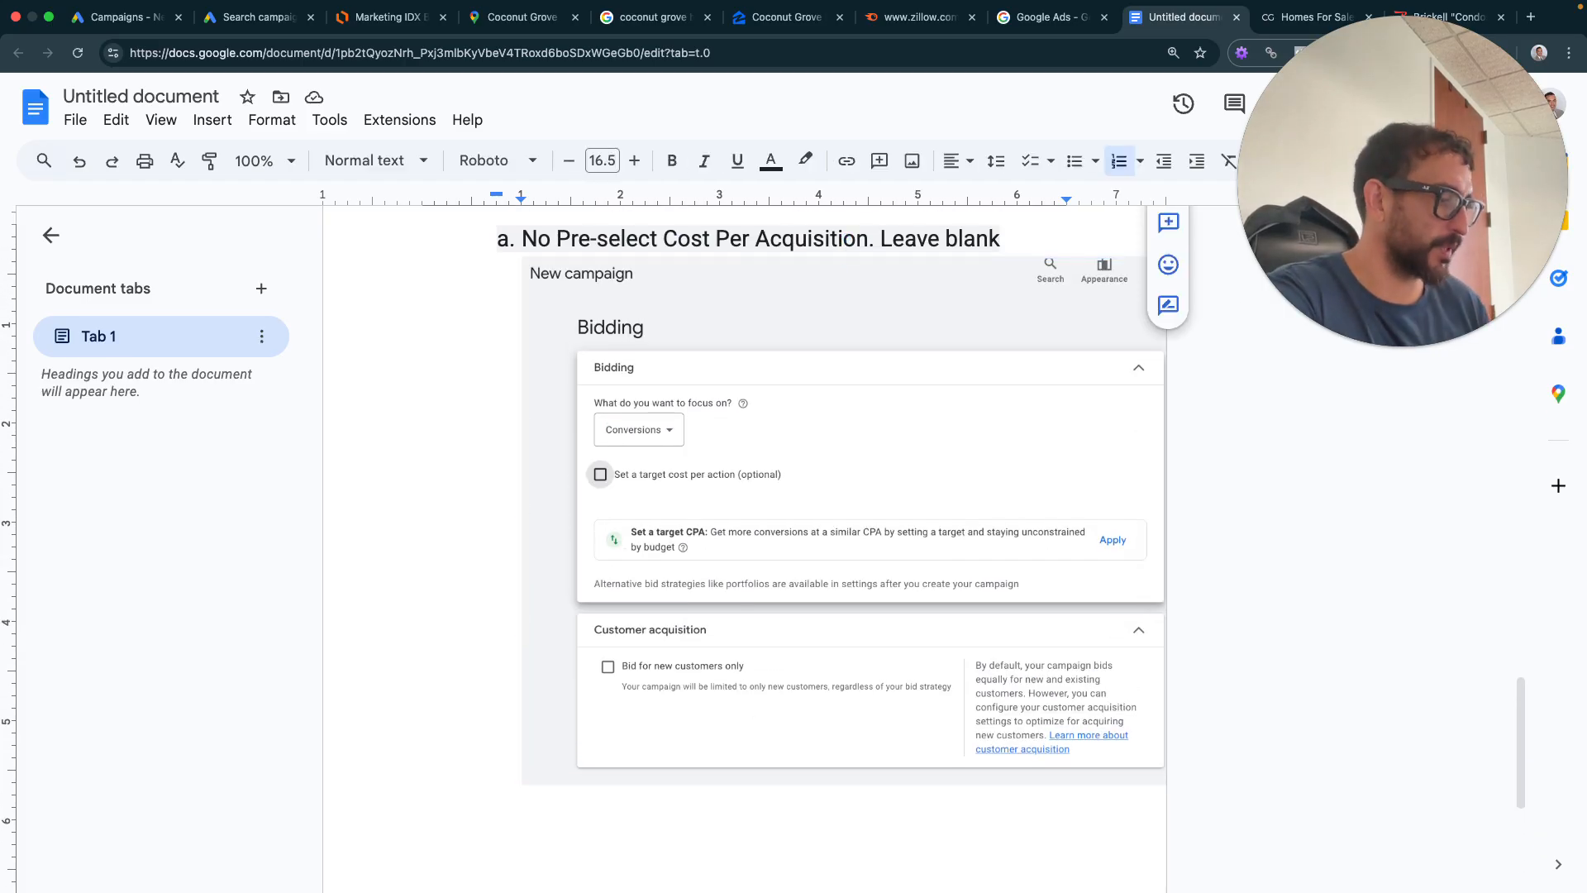
pyautogui.press('Return')
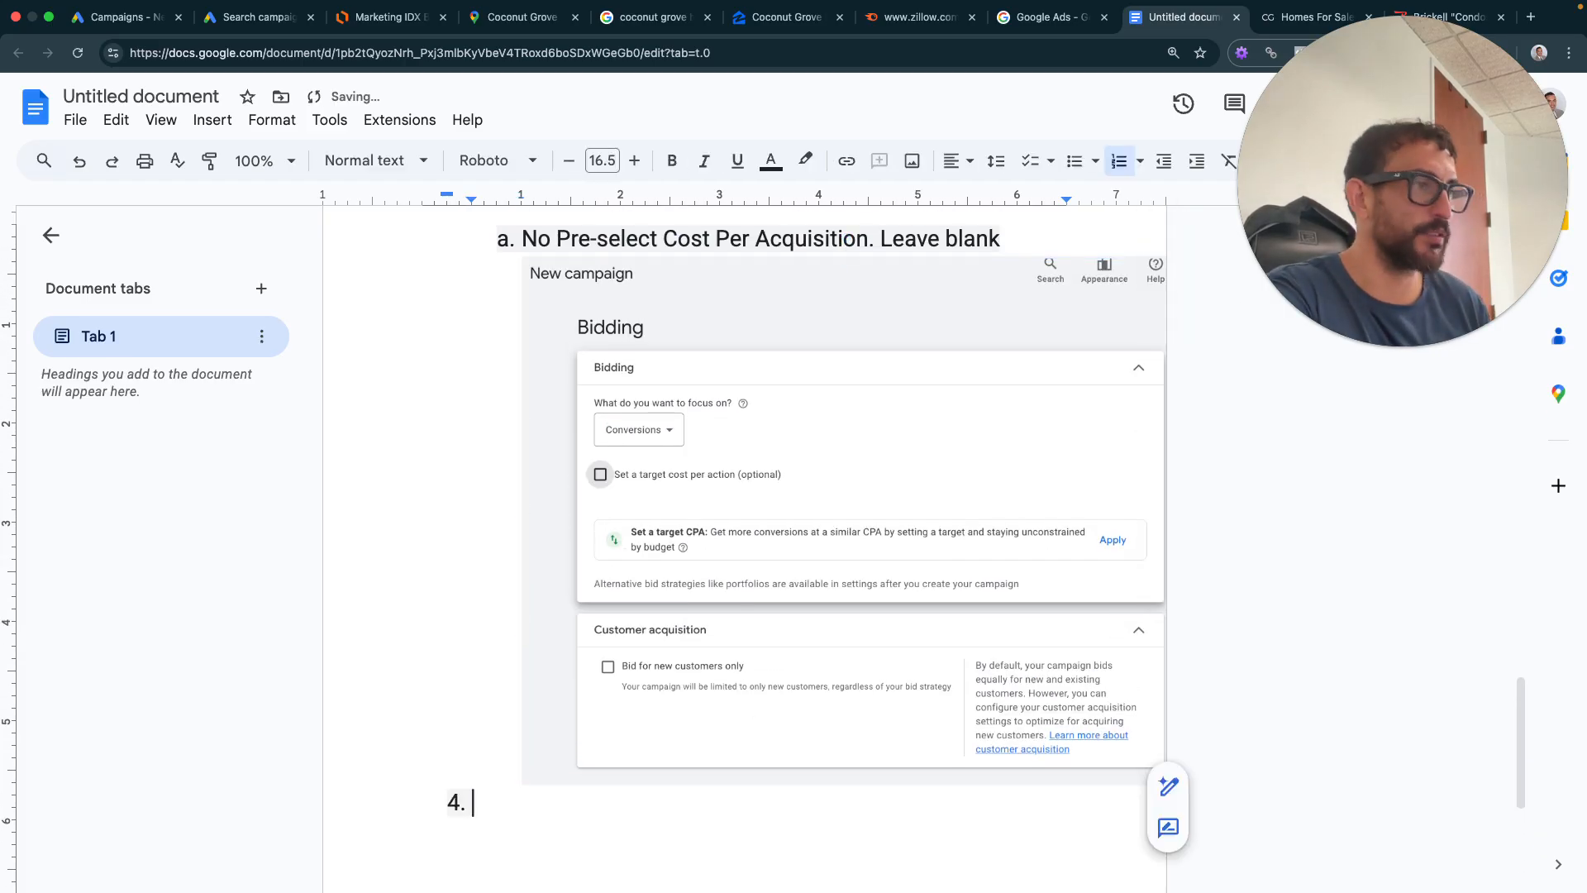
pyautogui.click(248, 20)
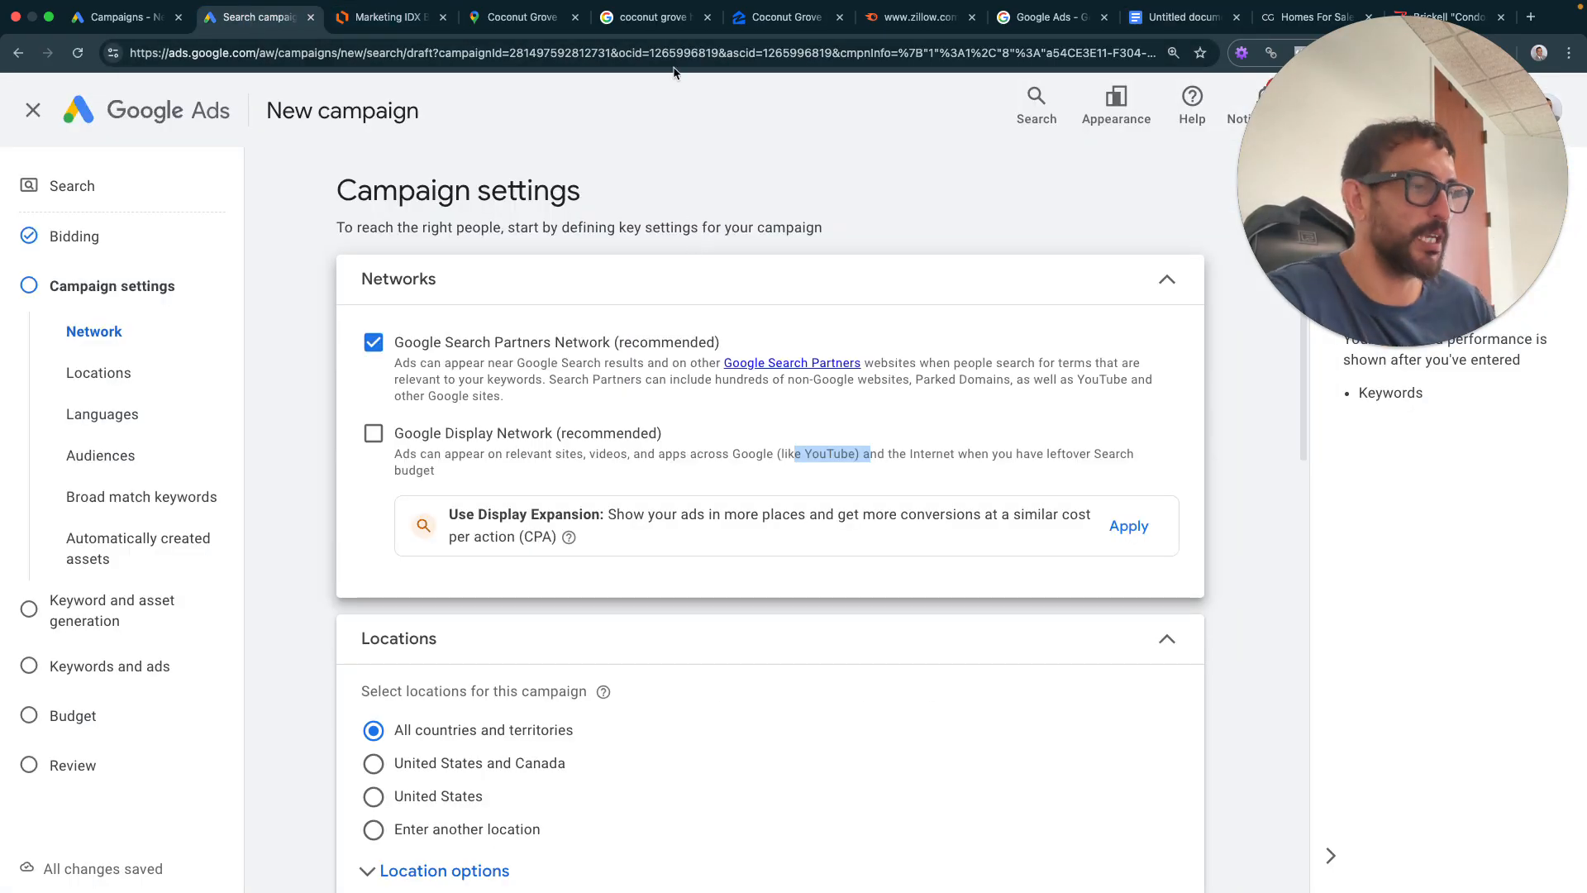
pyautogui.press('super+shift+4')
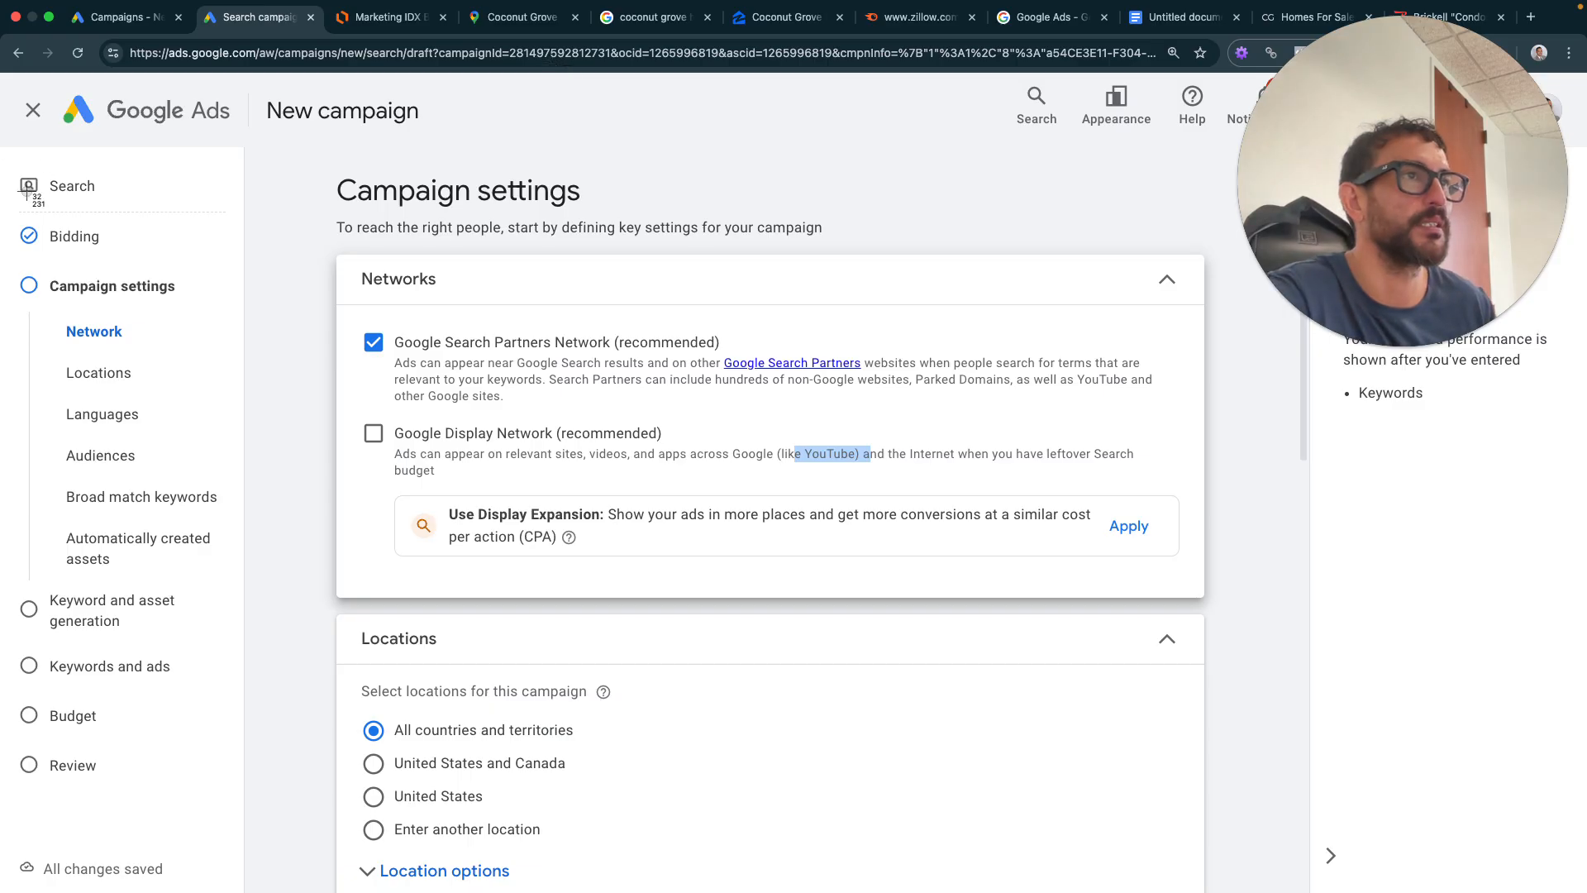
pyautogui.moveTo(288, 134); pyautogui.dragTo(1247, 635)
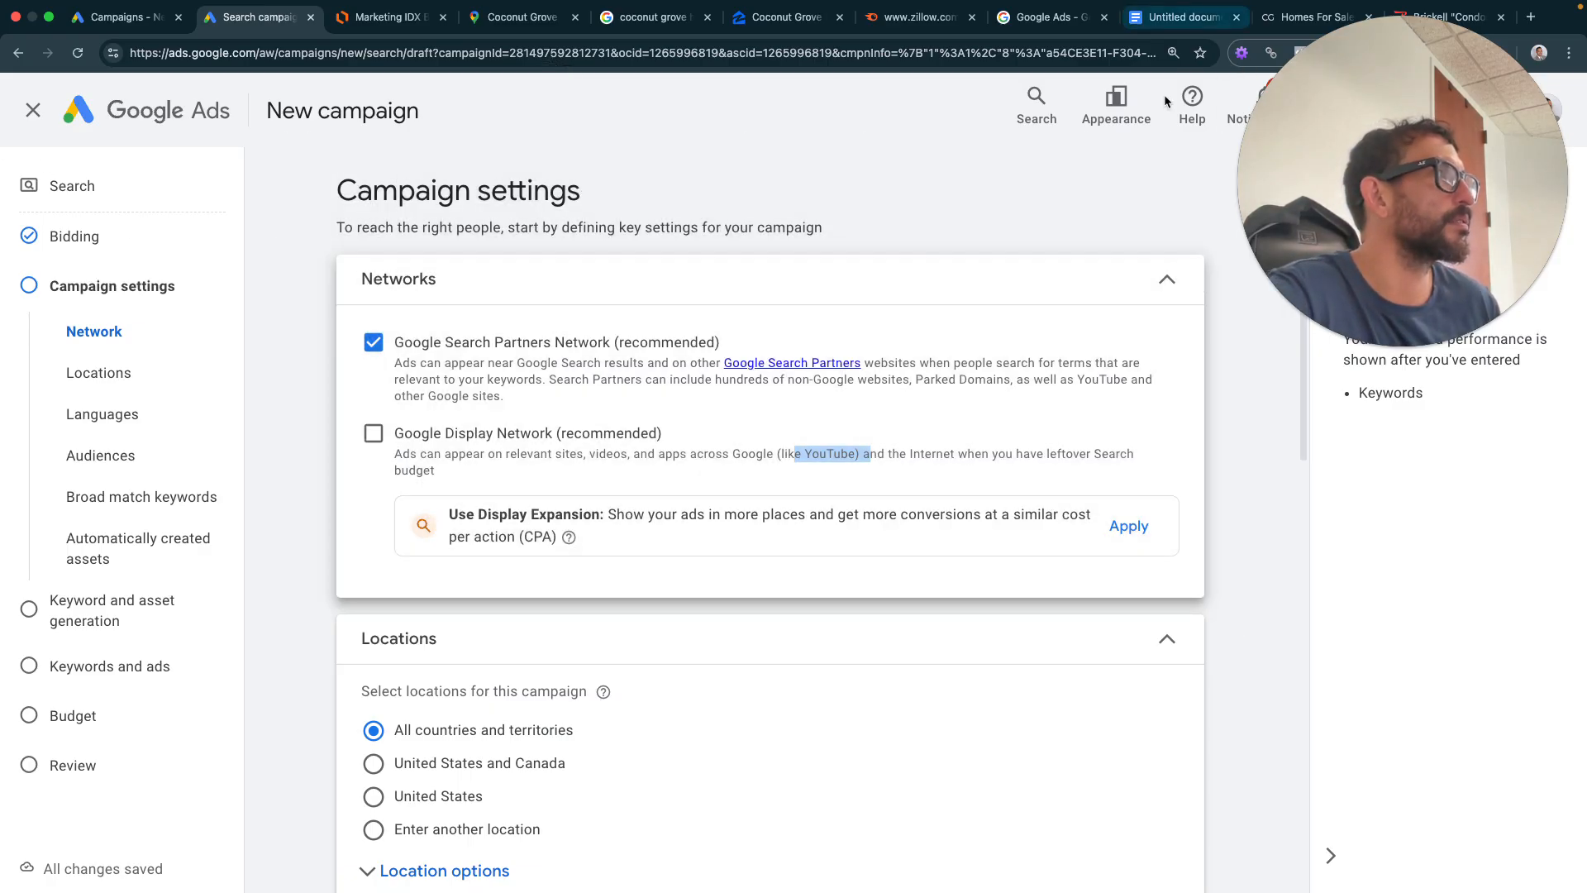
pyautogui.click(1182, 16)
pyautogui.write('Cam')
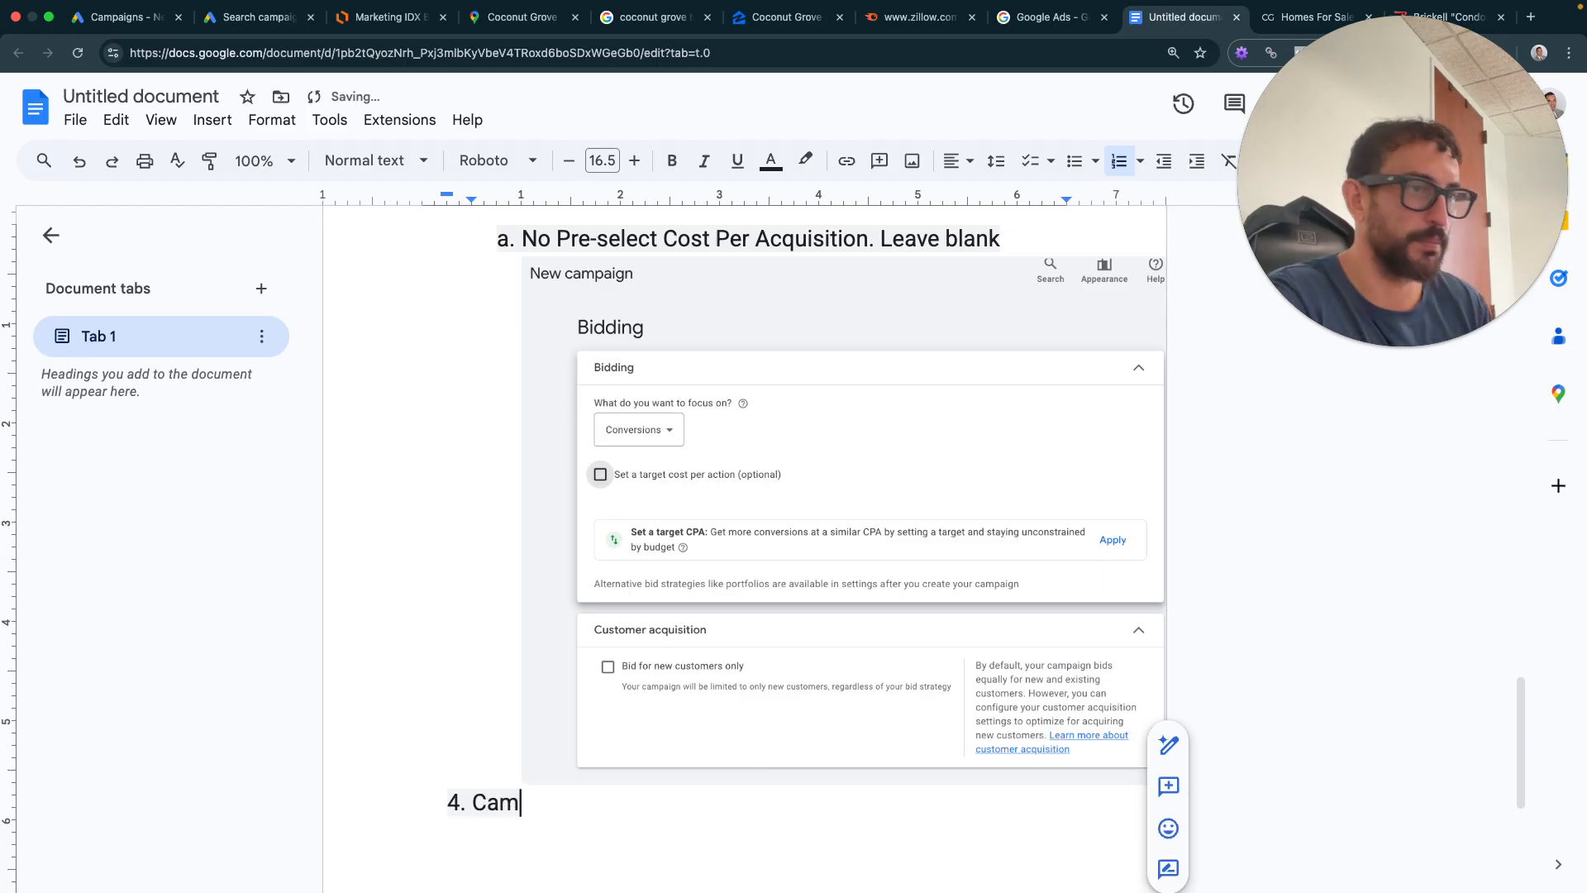
pyautogui.moveTo(326, 578); pyautogui.dragTo(659, 863)
pyautogui.write('p')
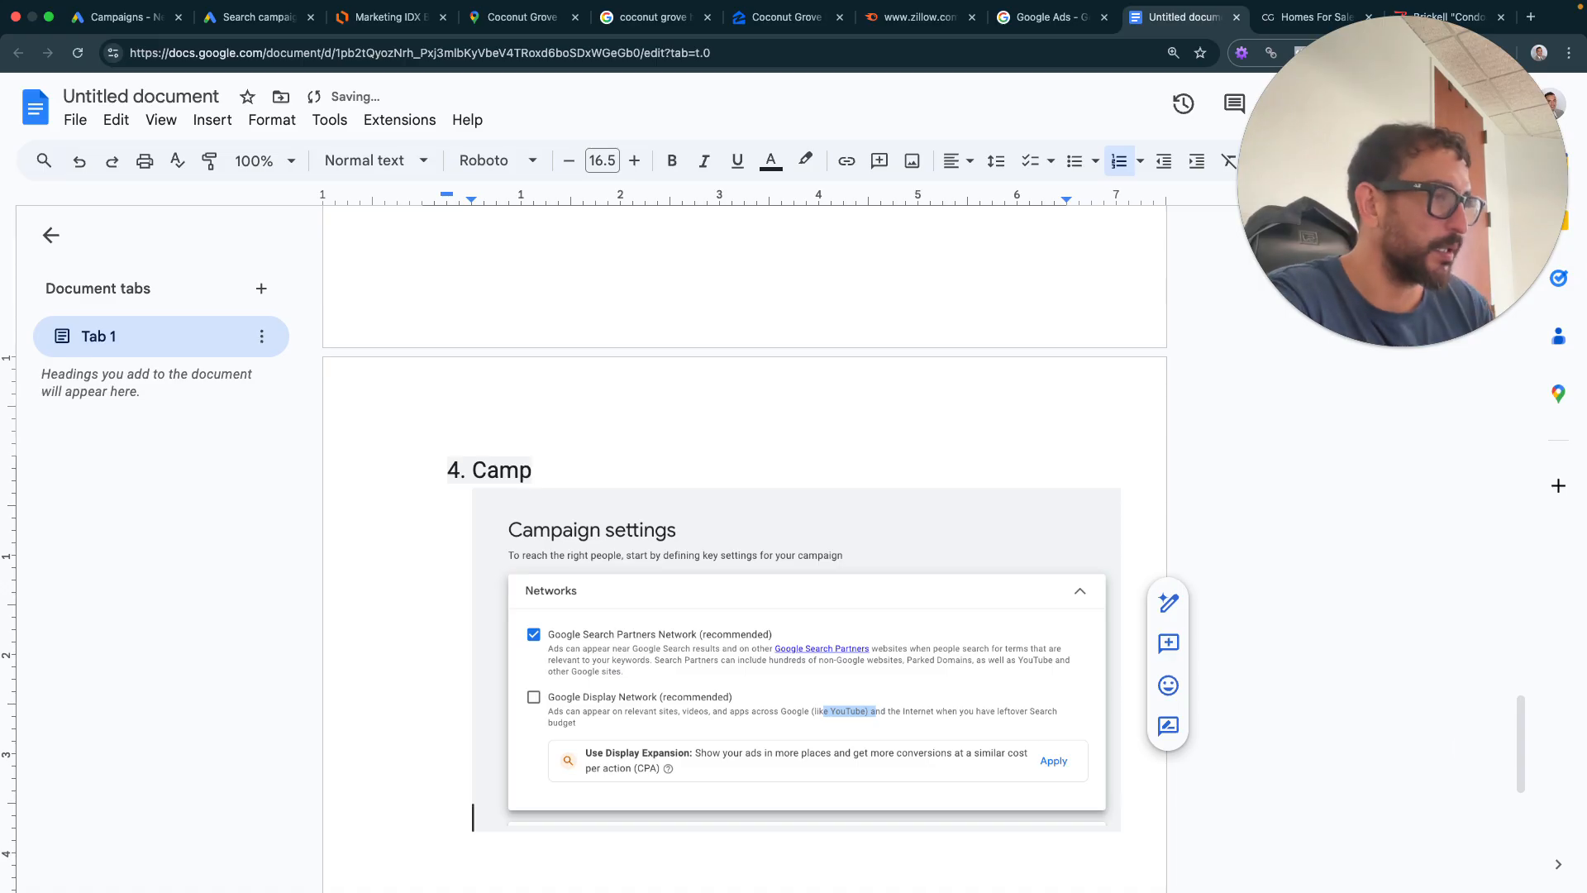
pyautogui.write('a')
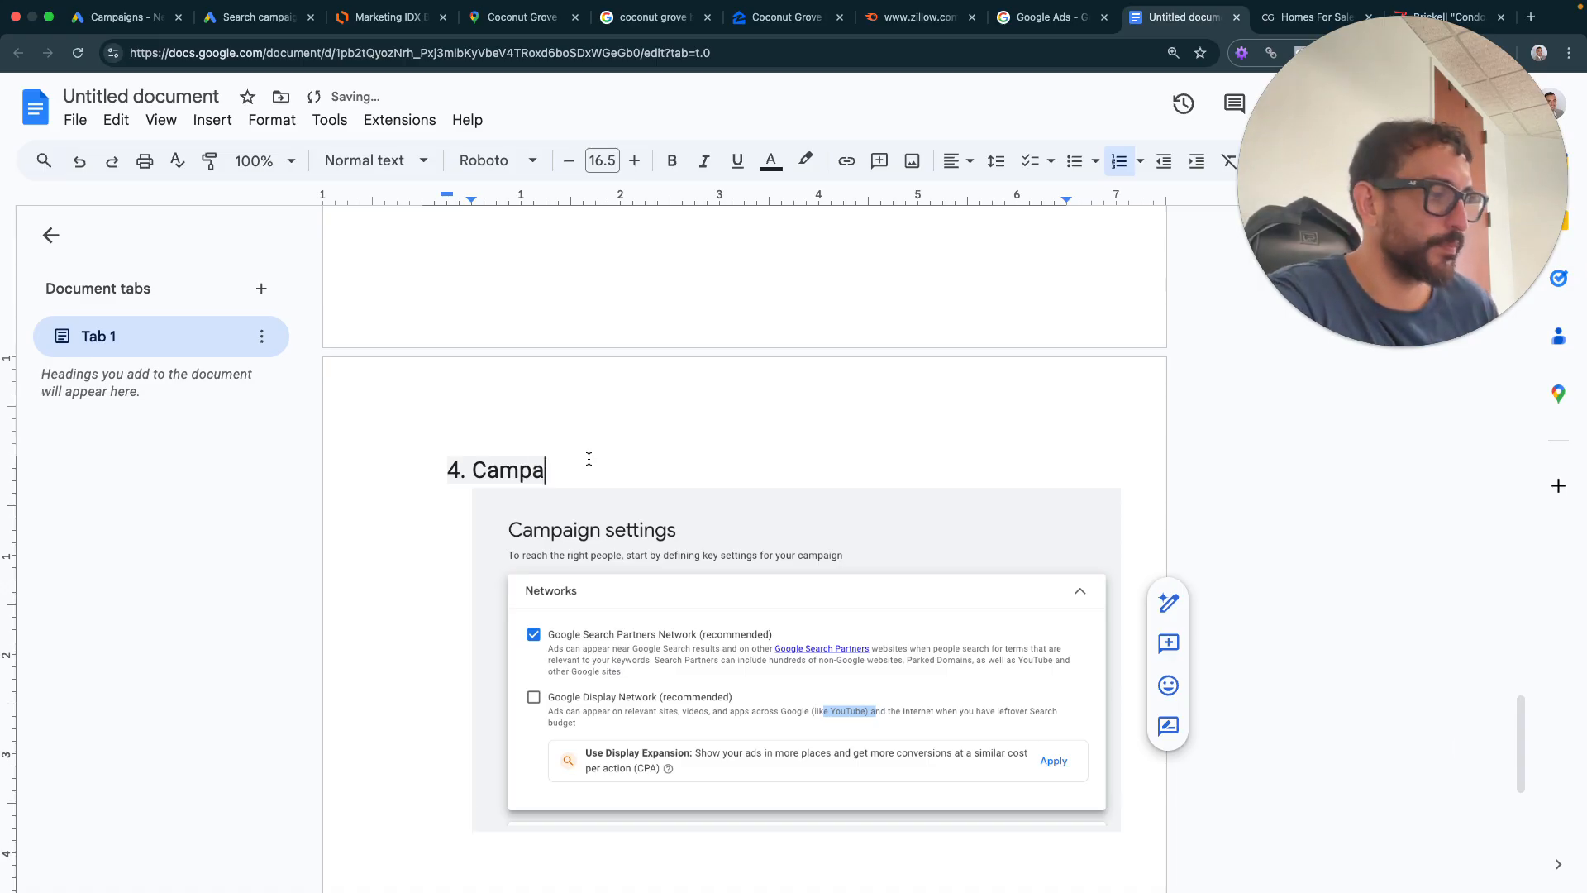
pyautogui.write('ign setting')
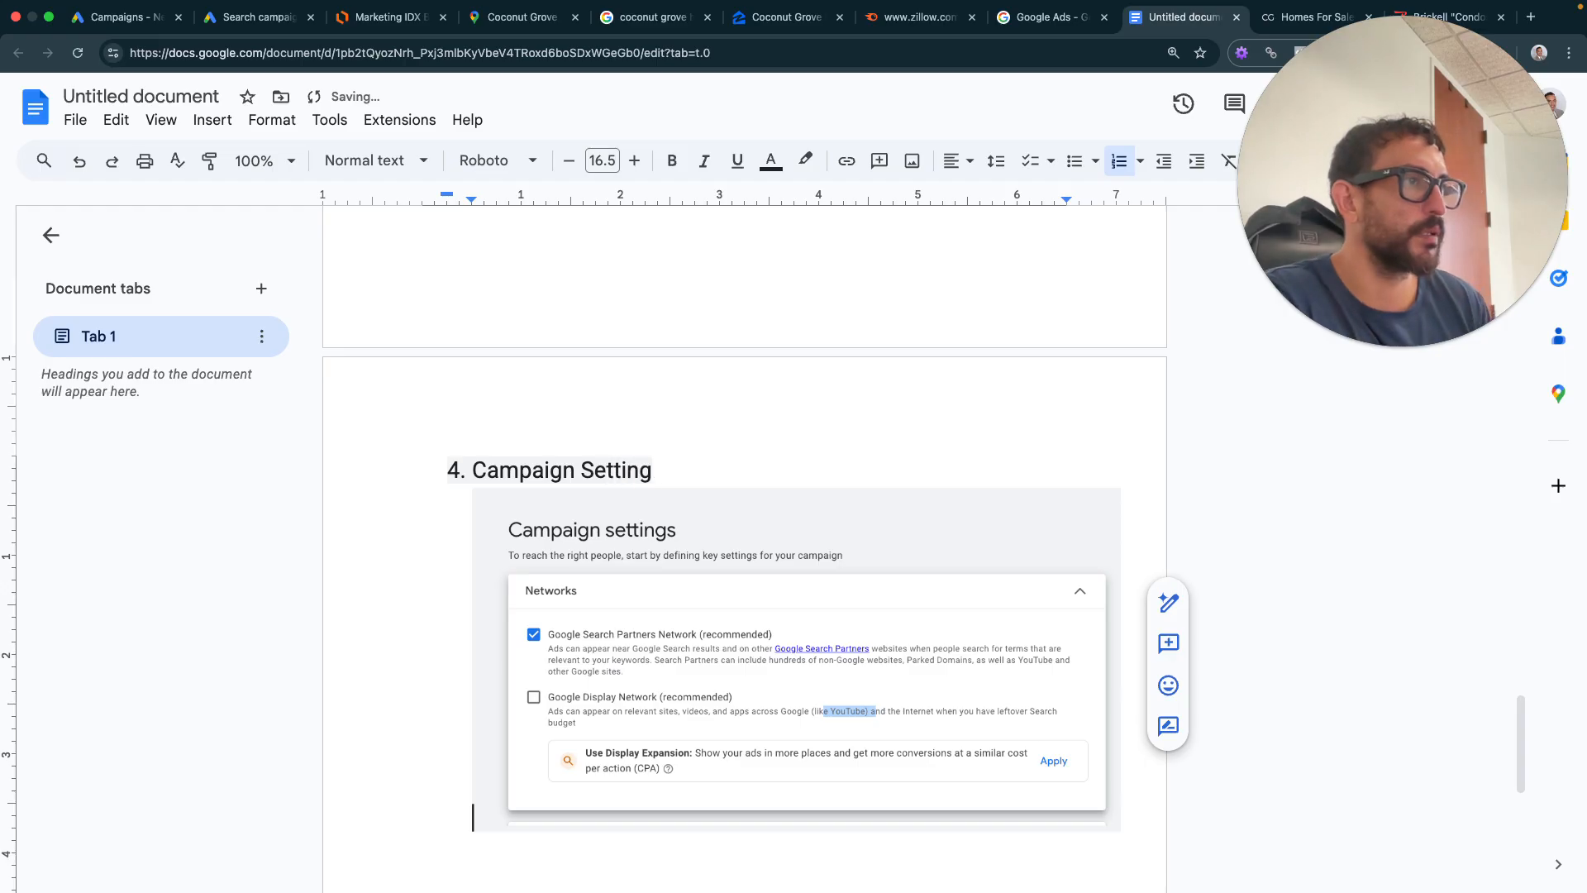
pyautogui.write('s')
pyautogui.press('Return')
pyautogui.press('Tab')
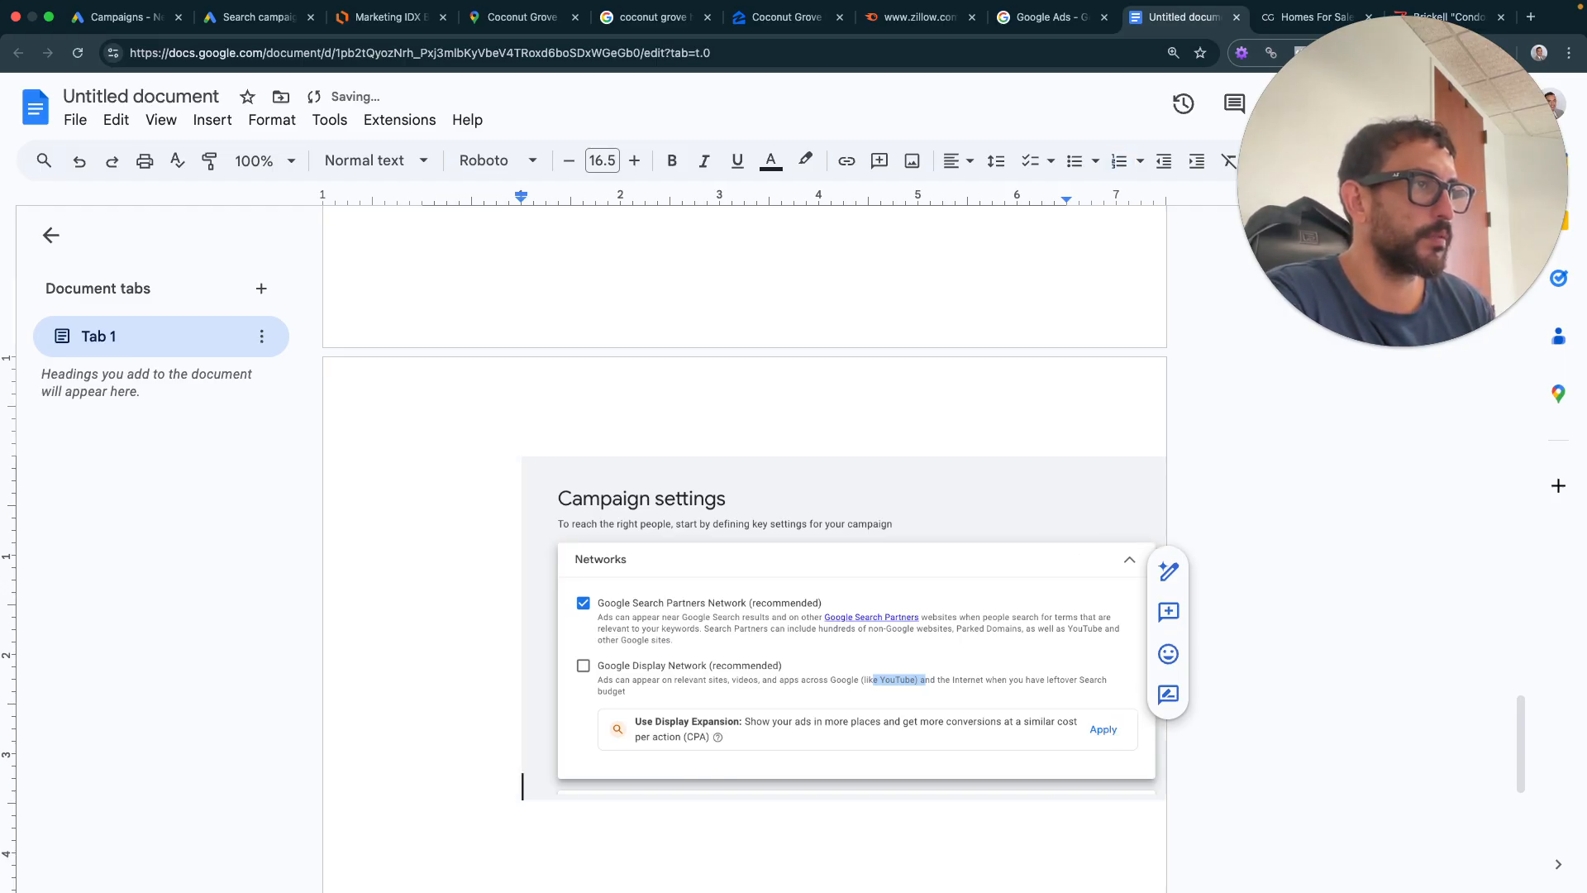
pyautogui.hotkey('ctrl', 'z')
pyautogui.hotkey('ctrl', 'z')
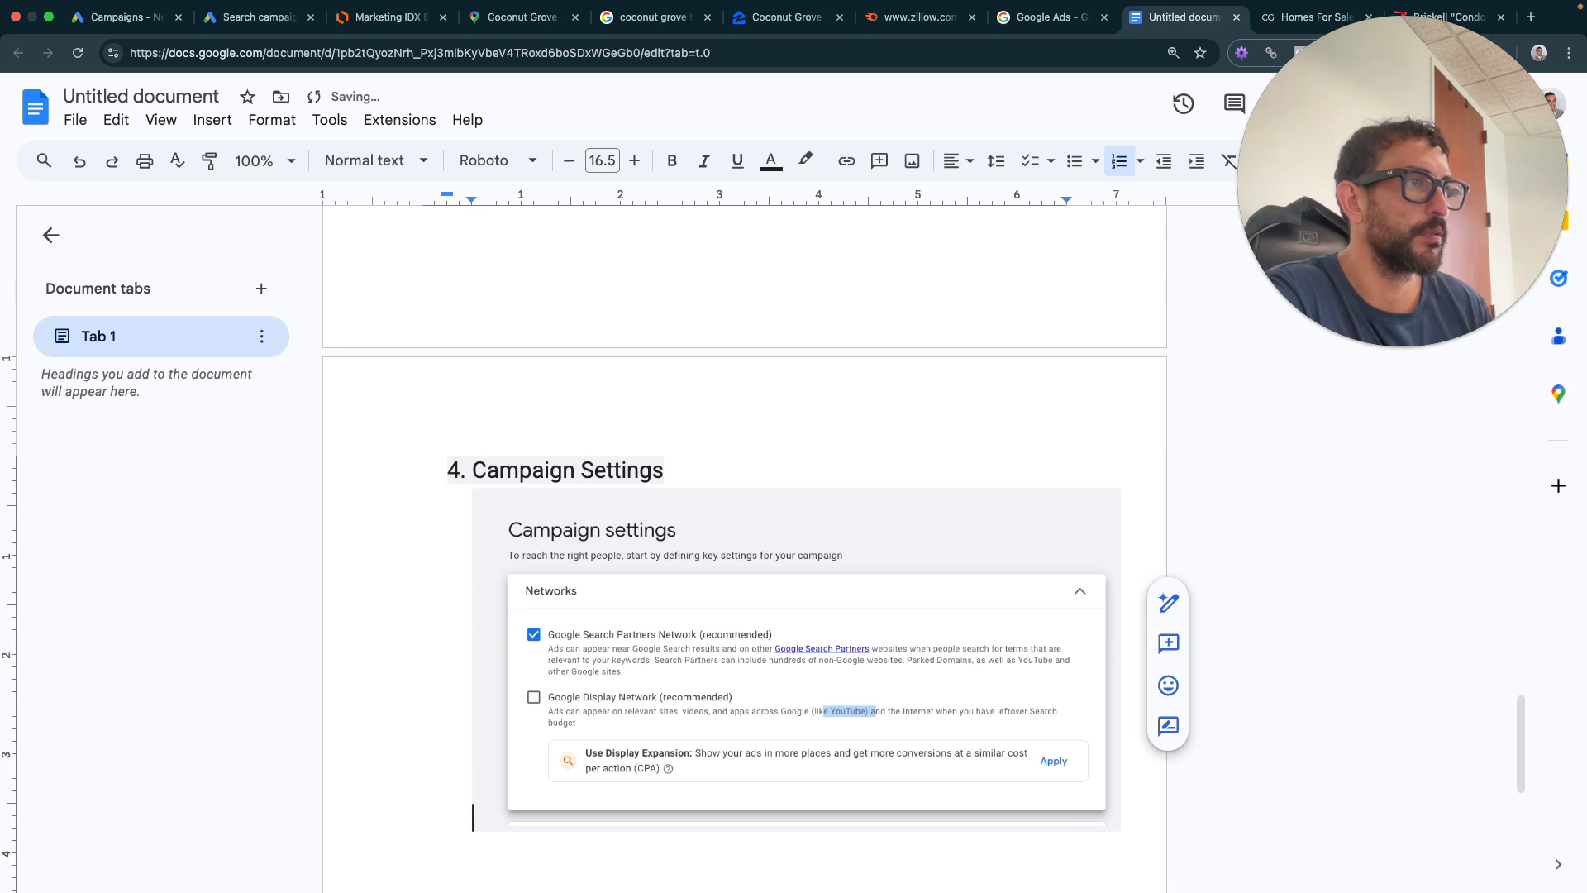
# - Add the indented note 'Network: only google search partners. No display network' below the screenshot
pyautogui.write('Net')
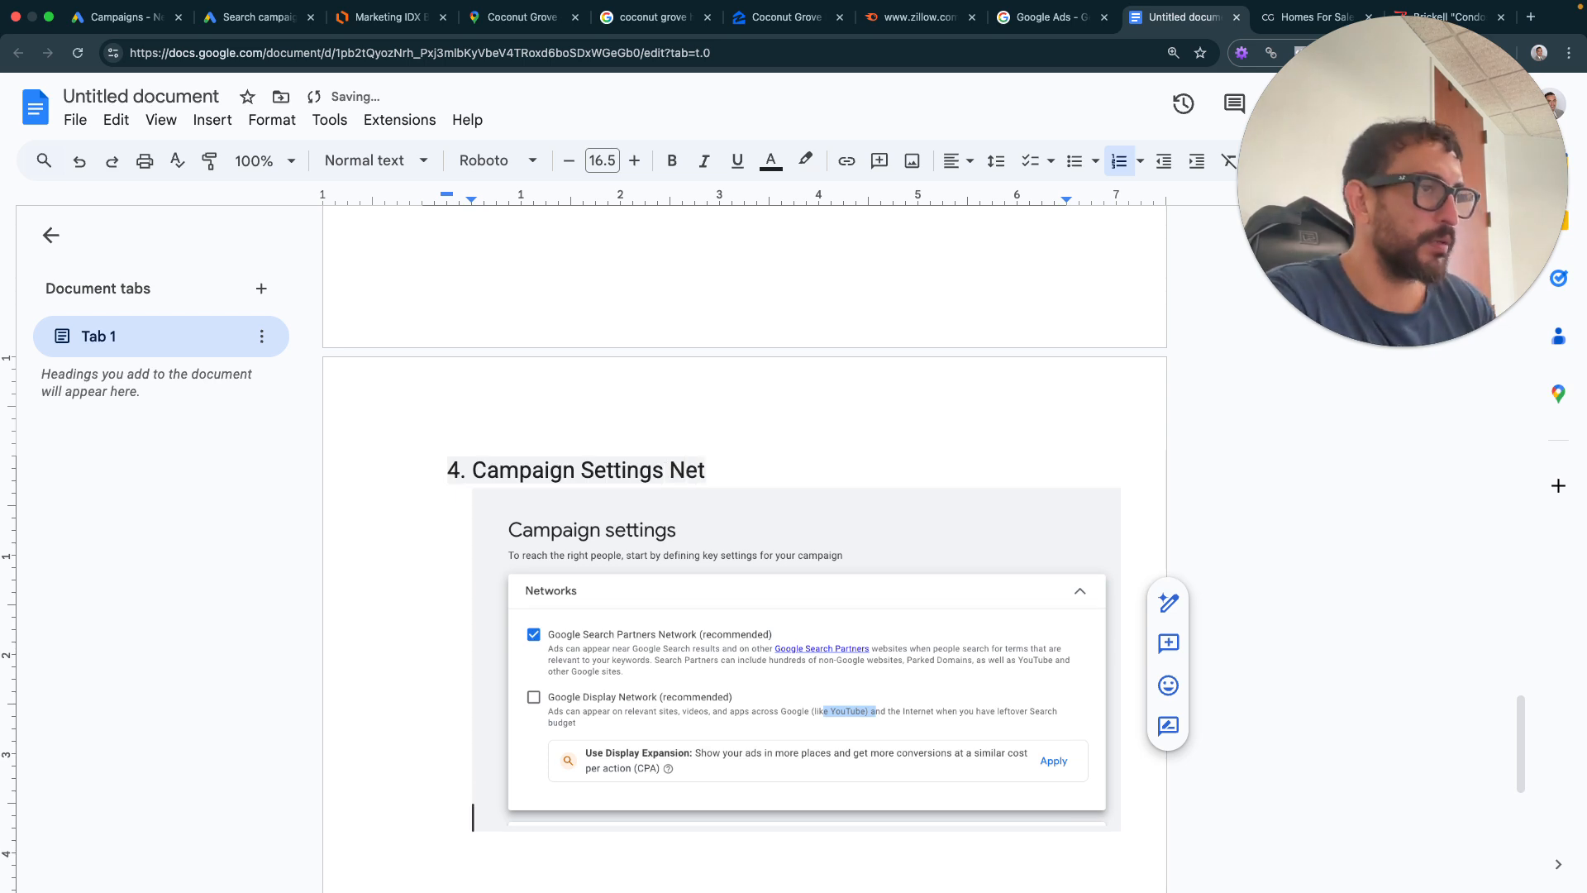
pyautogui.press('BackSpace')
pyautogui.press('BackSpace')
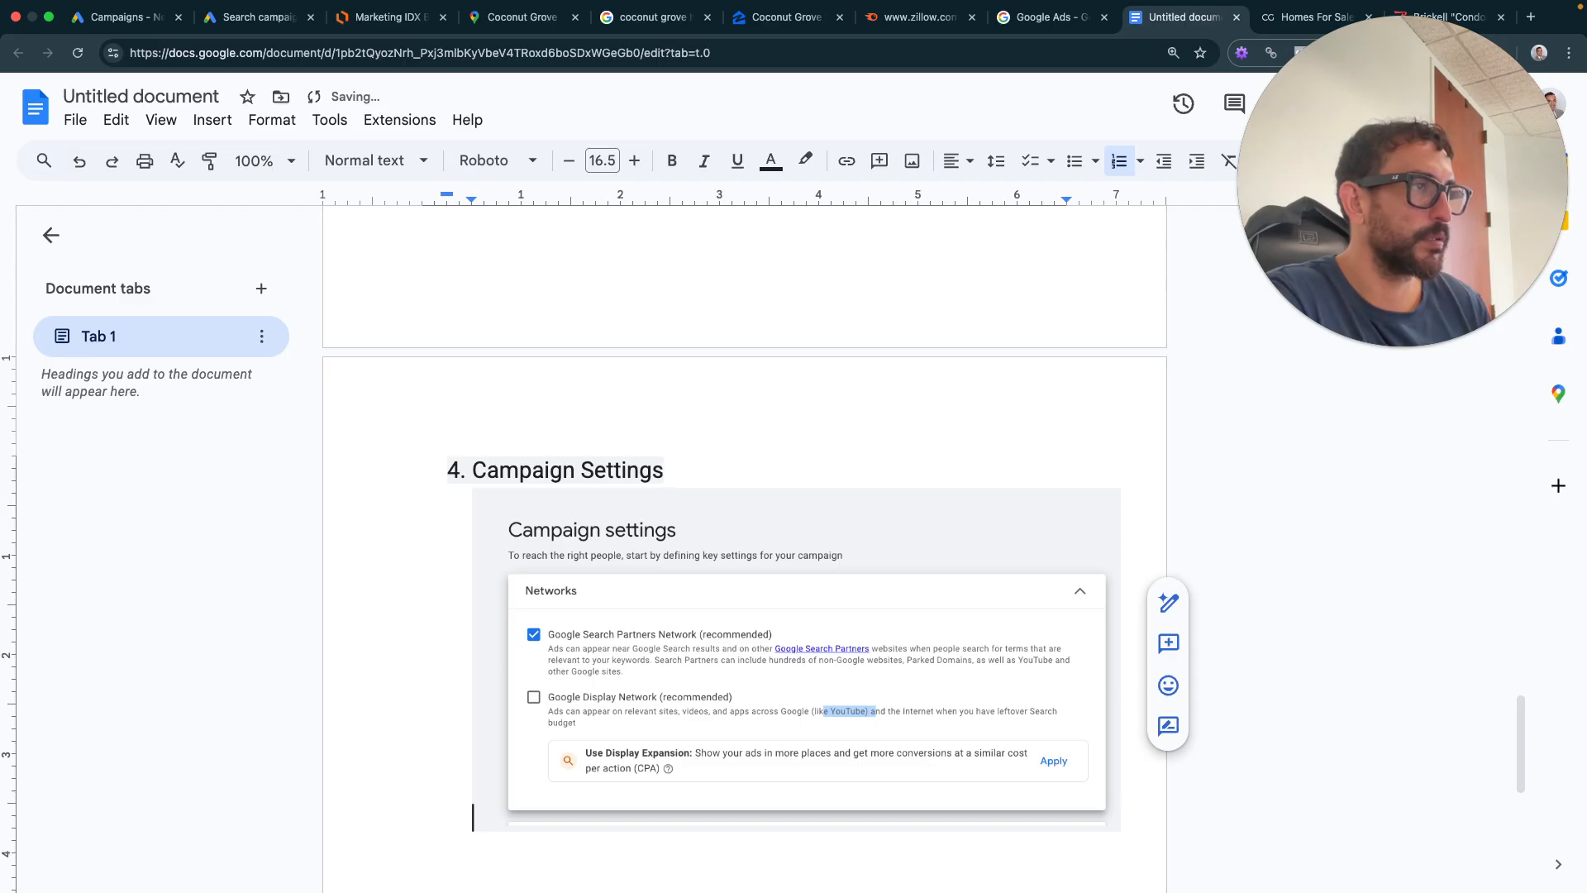
pyautogui.click(666, 505)
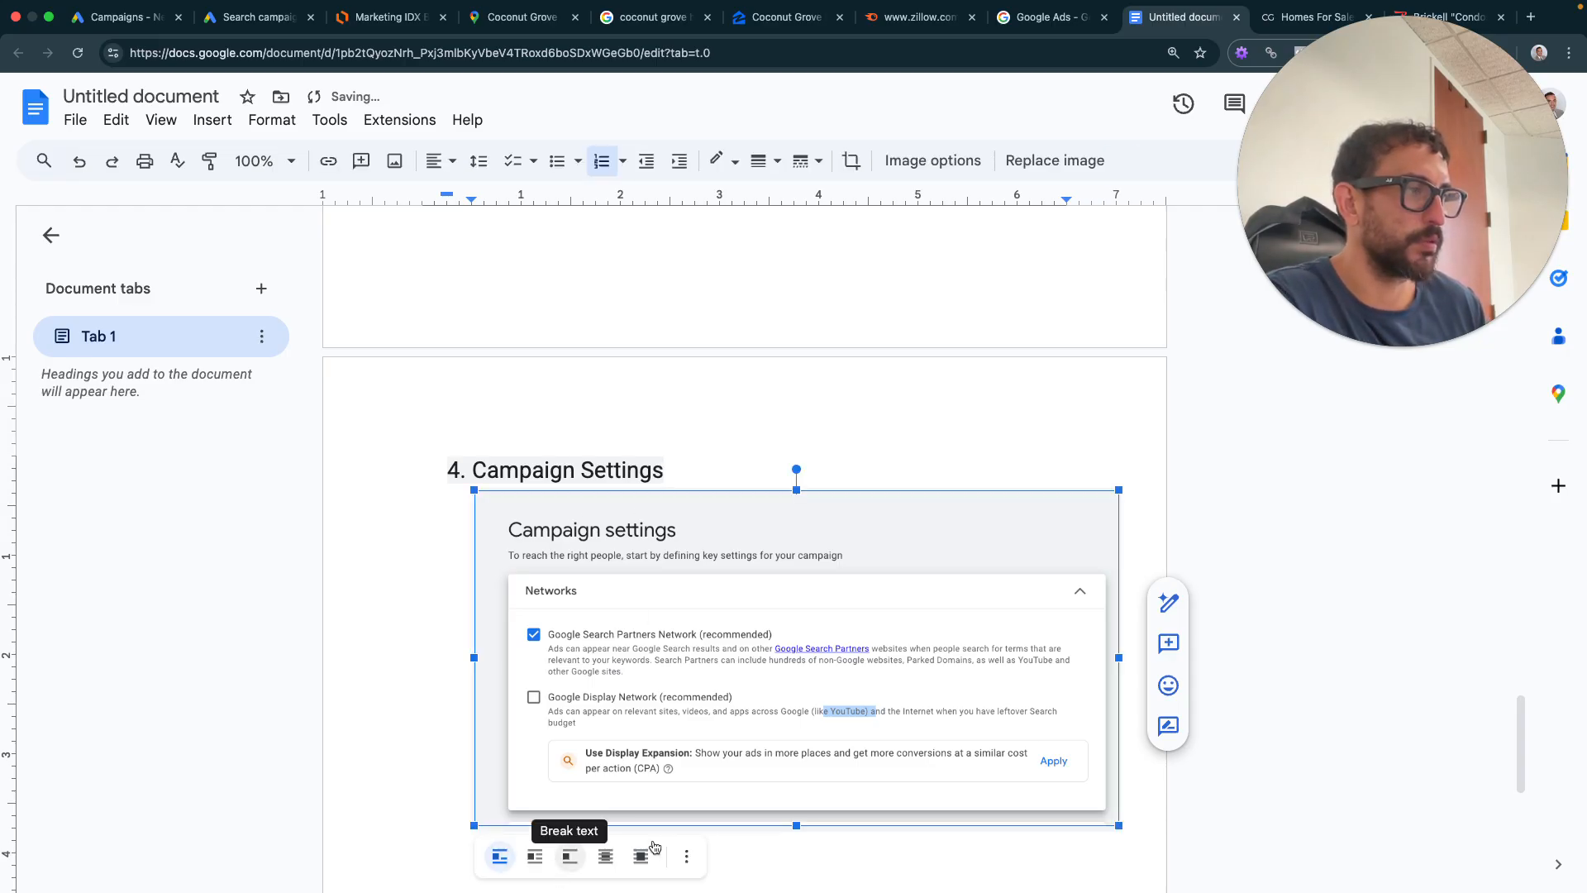
pyautogui.click(722, 825)
pyautogui.press('Return')
pyautogui.write('Ne')
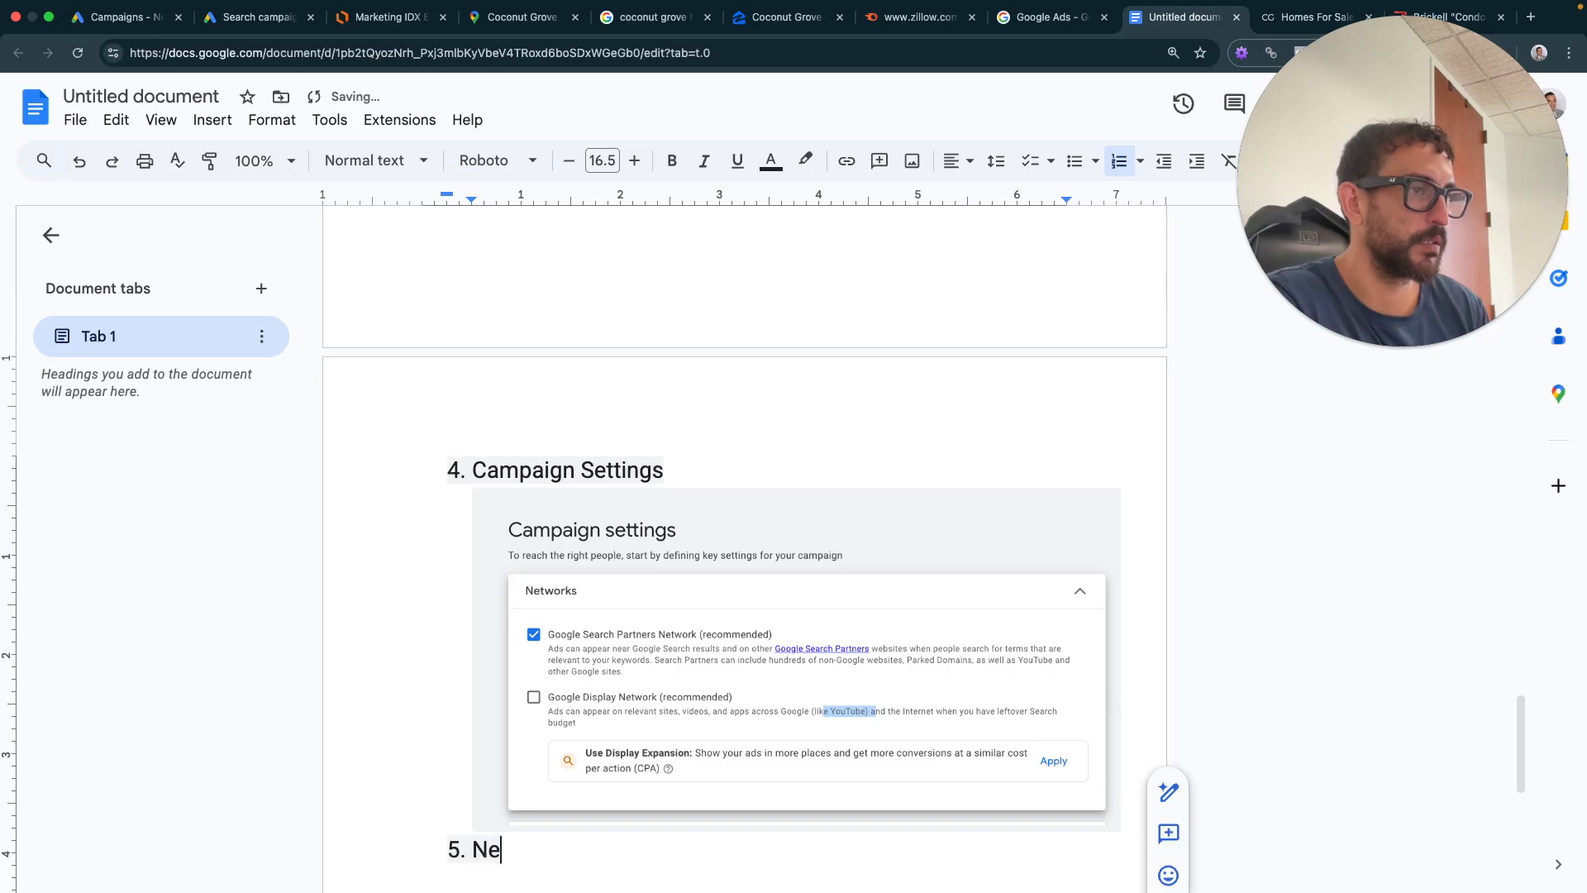
pyautogui.press('BackSpace')
pyautogui.press('BackSpace')
pyautogui.press('BackSpace')
pyautogui.press('Tab')
pyautogui.write('Net')
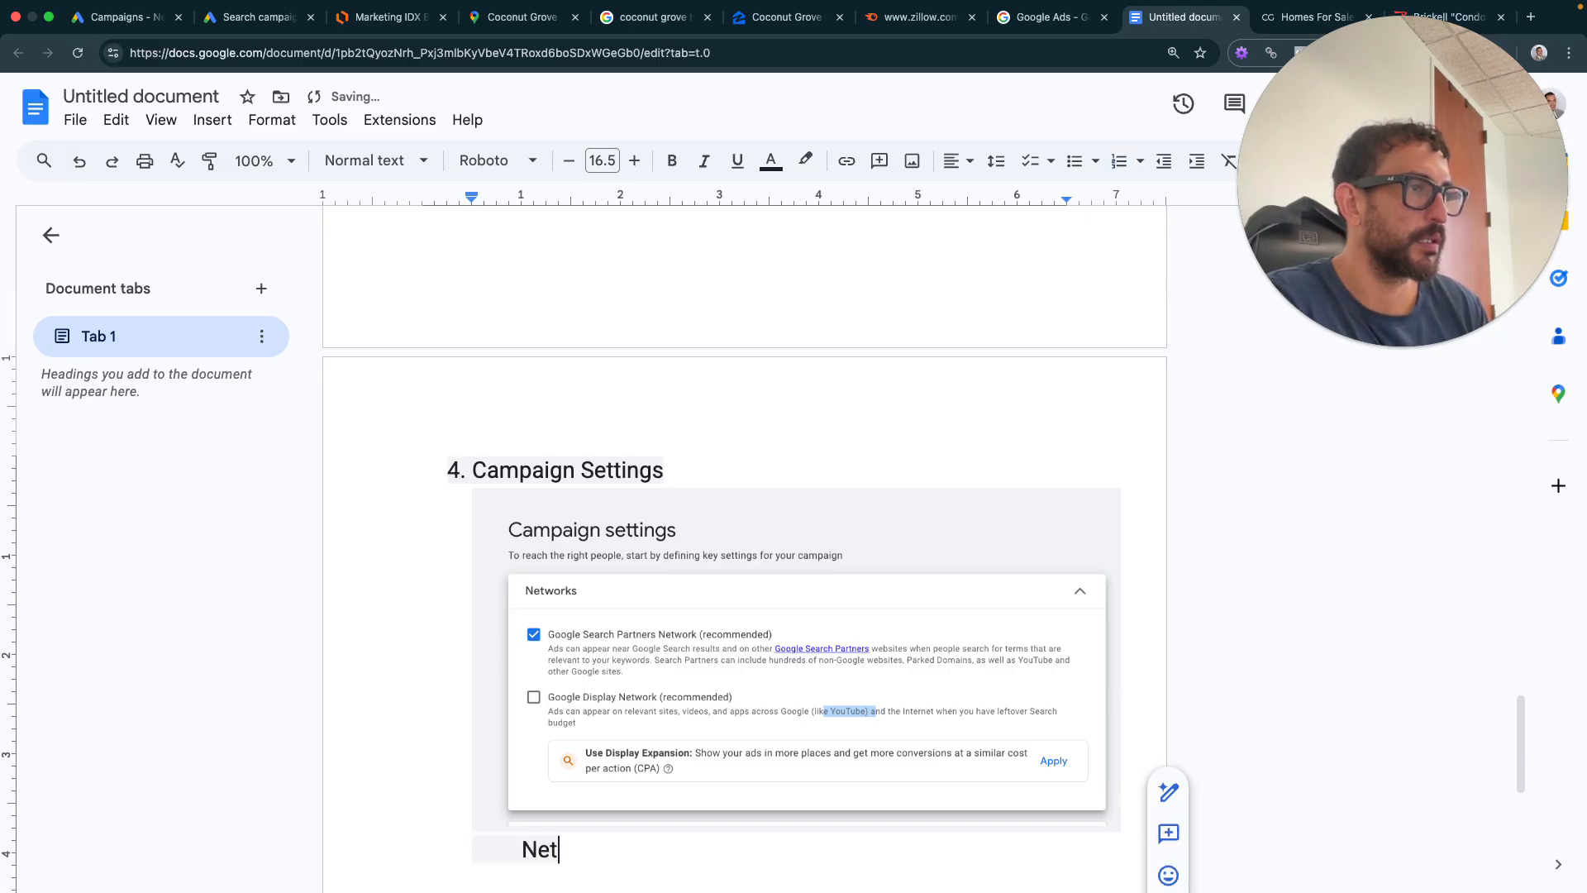
pyautogui.write('work: only')
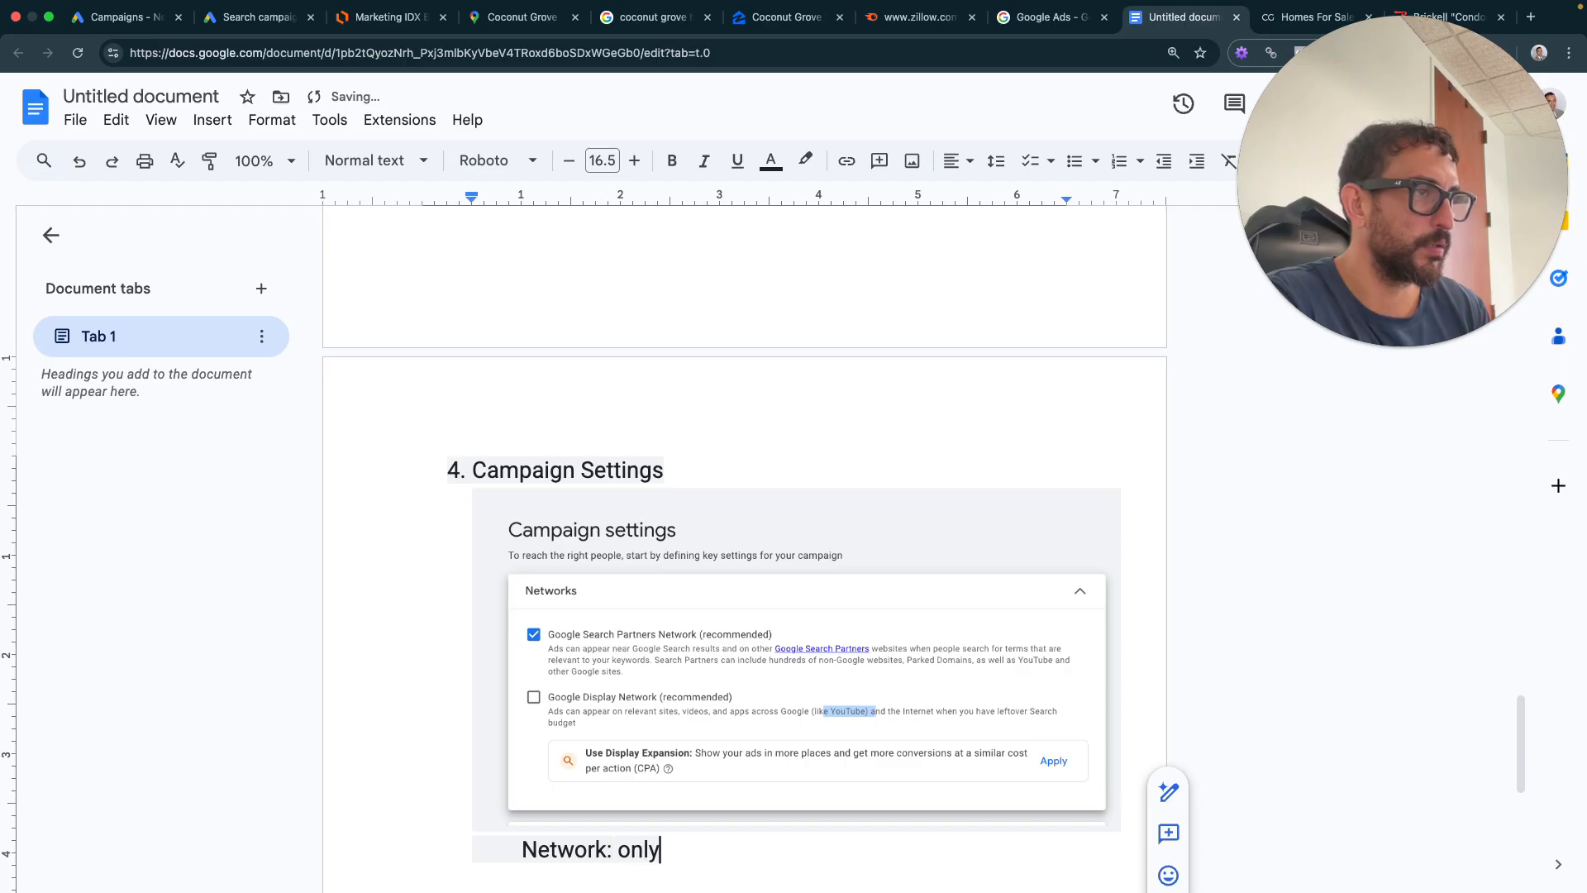
pyautogui.write(' google search partn')
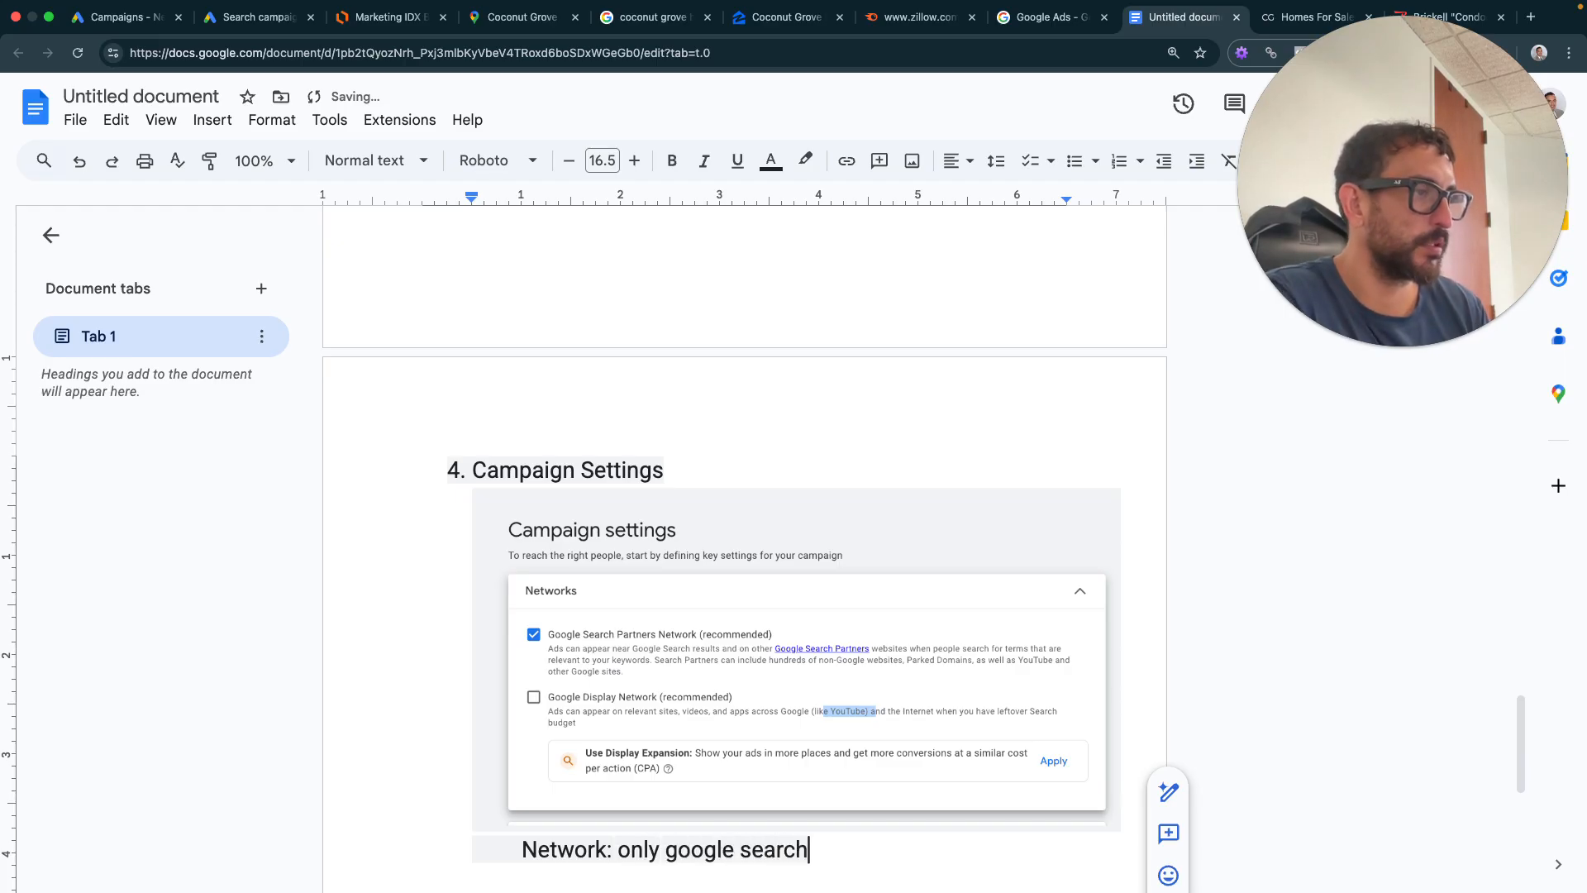
pyautogui.press('BackSpace')
pyautogui.write('tners')
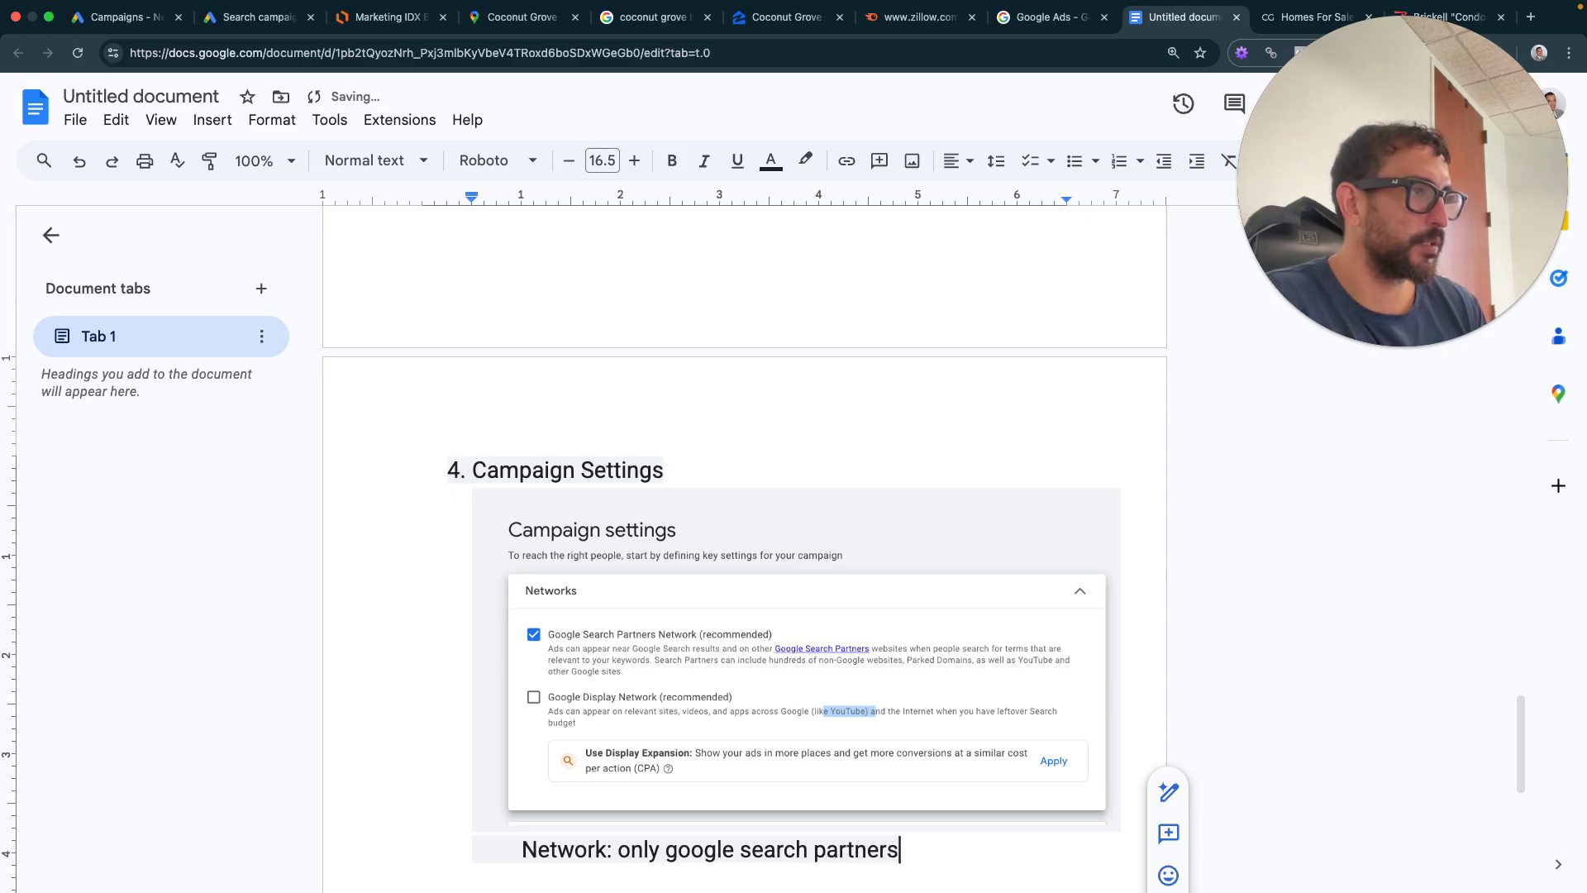
pyautogui.write('. No di')
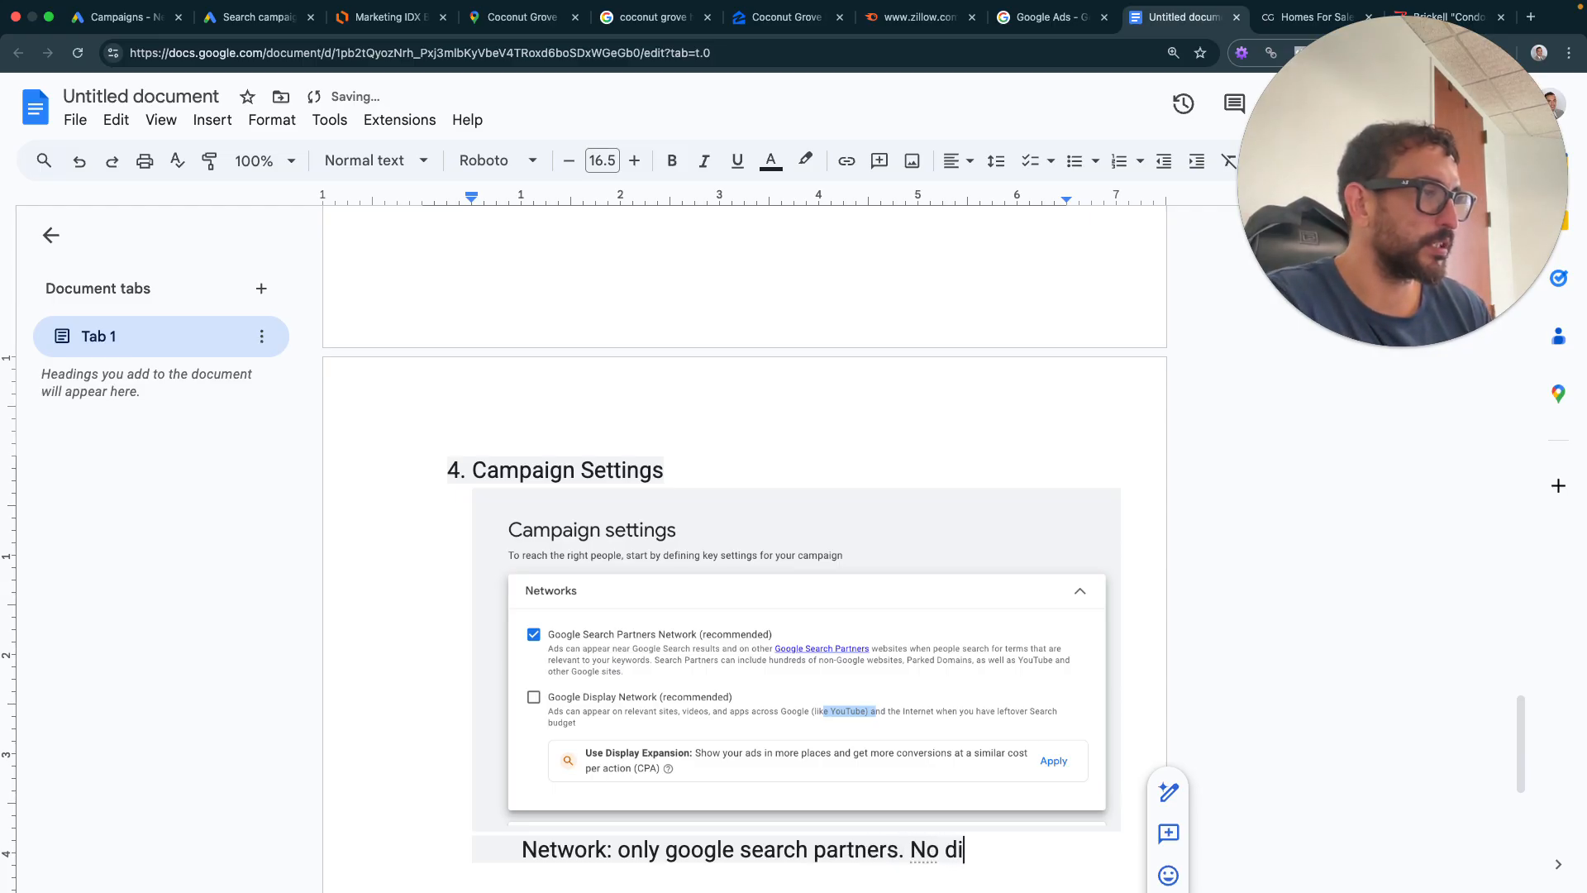
pyautogui.write('splay network')
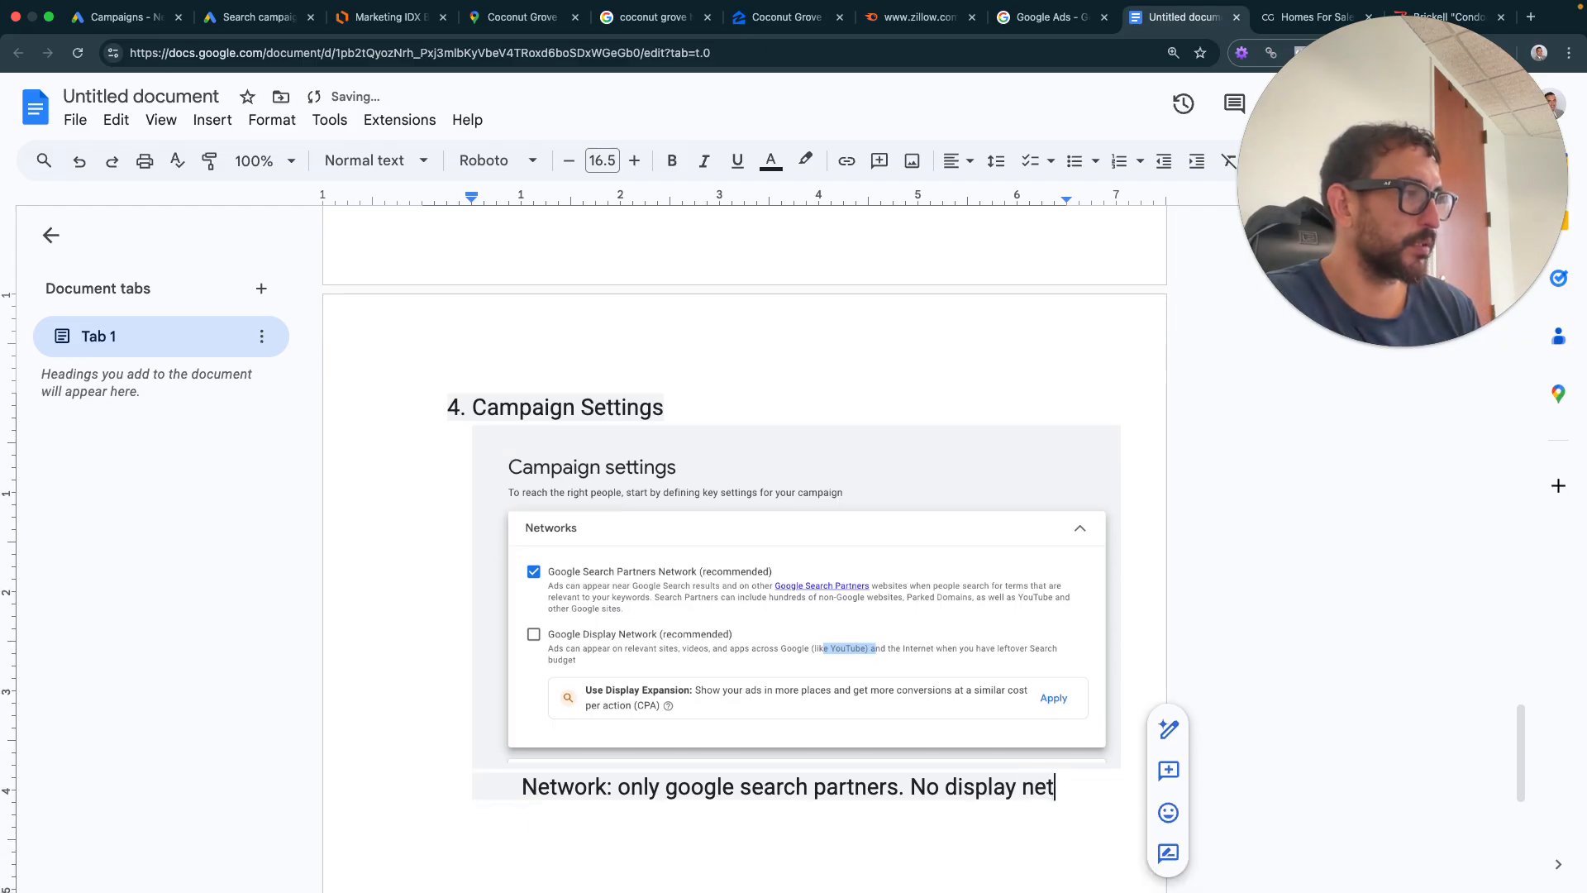
# - Add a 'Locations' line below the network note
pyautogui.press('Return')
pyautogui.press('Return')
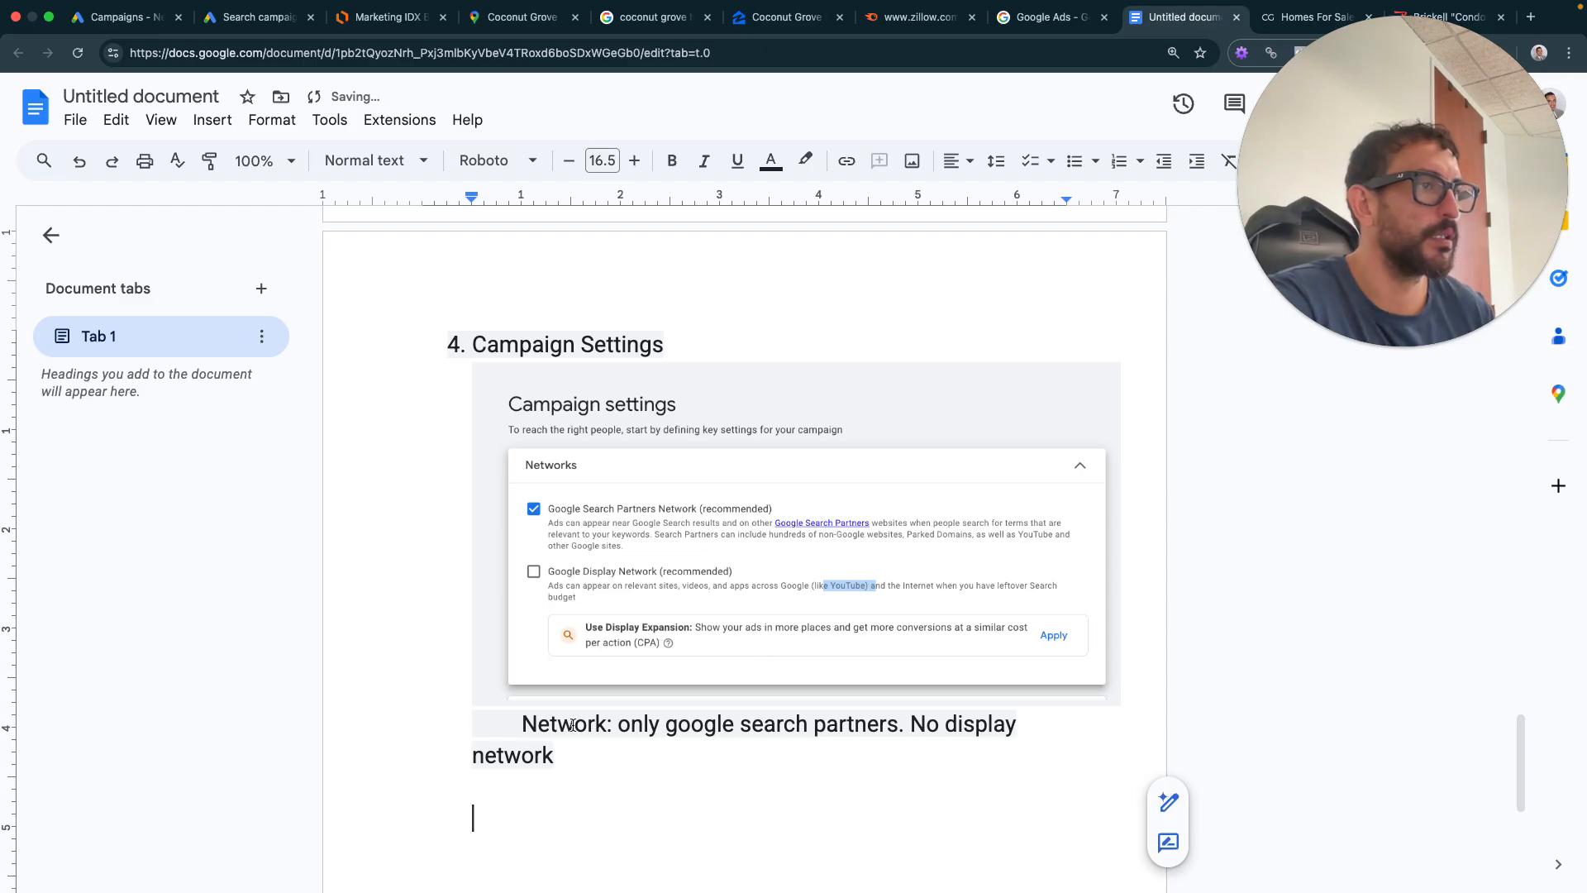
pyautogui.write('Lo')
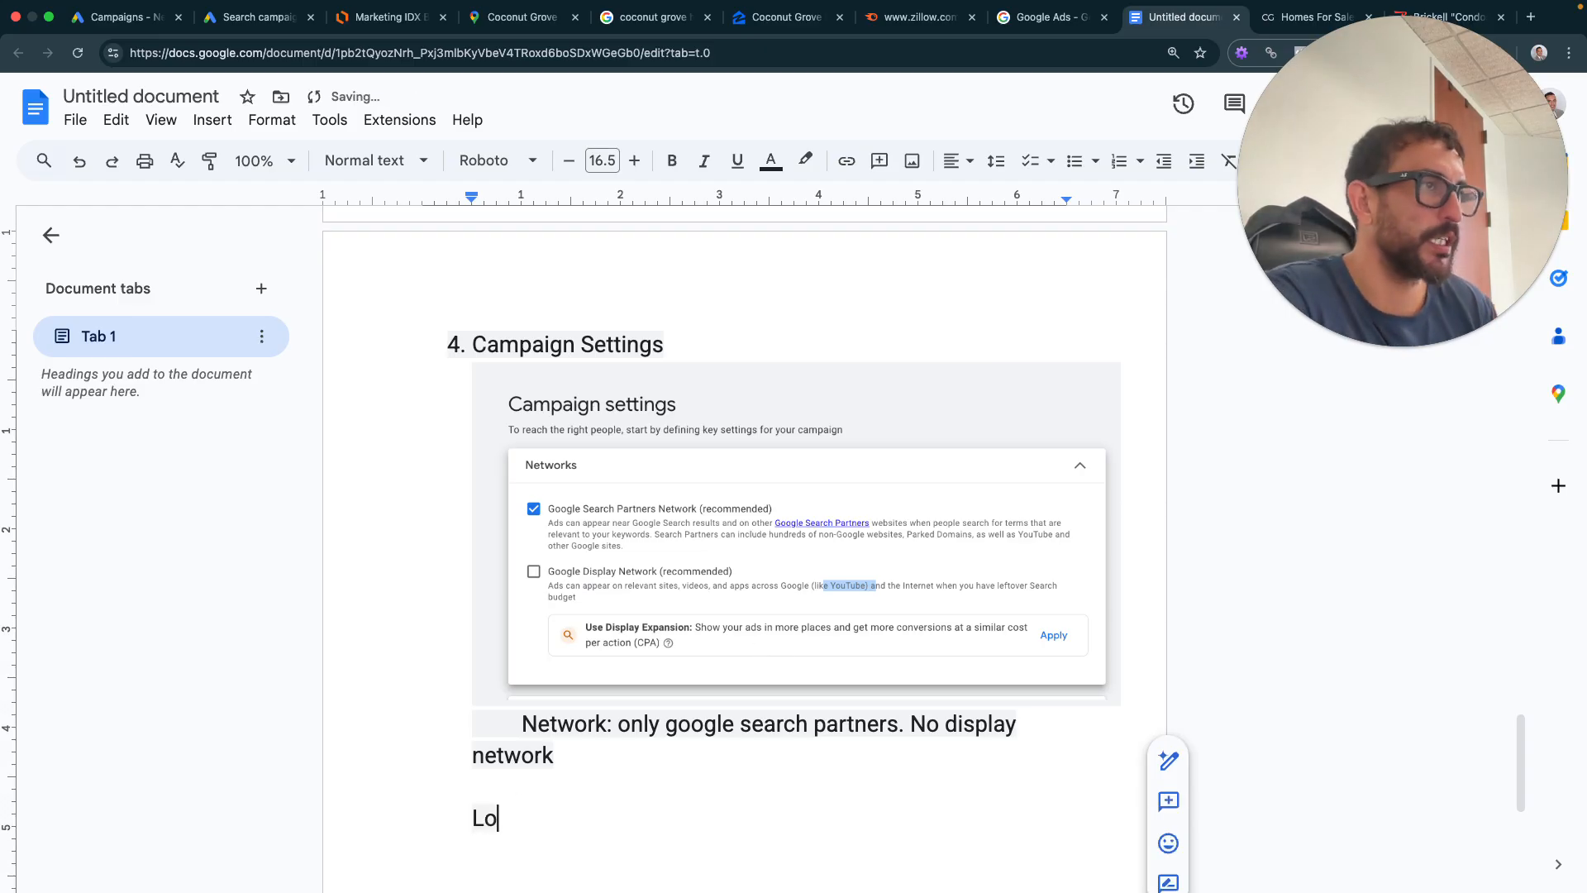
pyautogui.write('cations:')
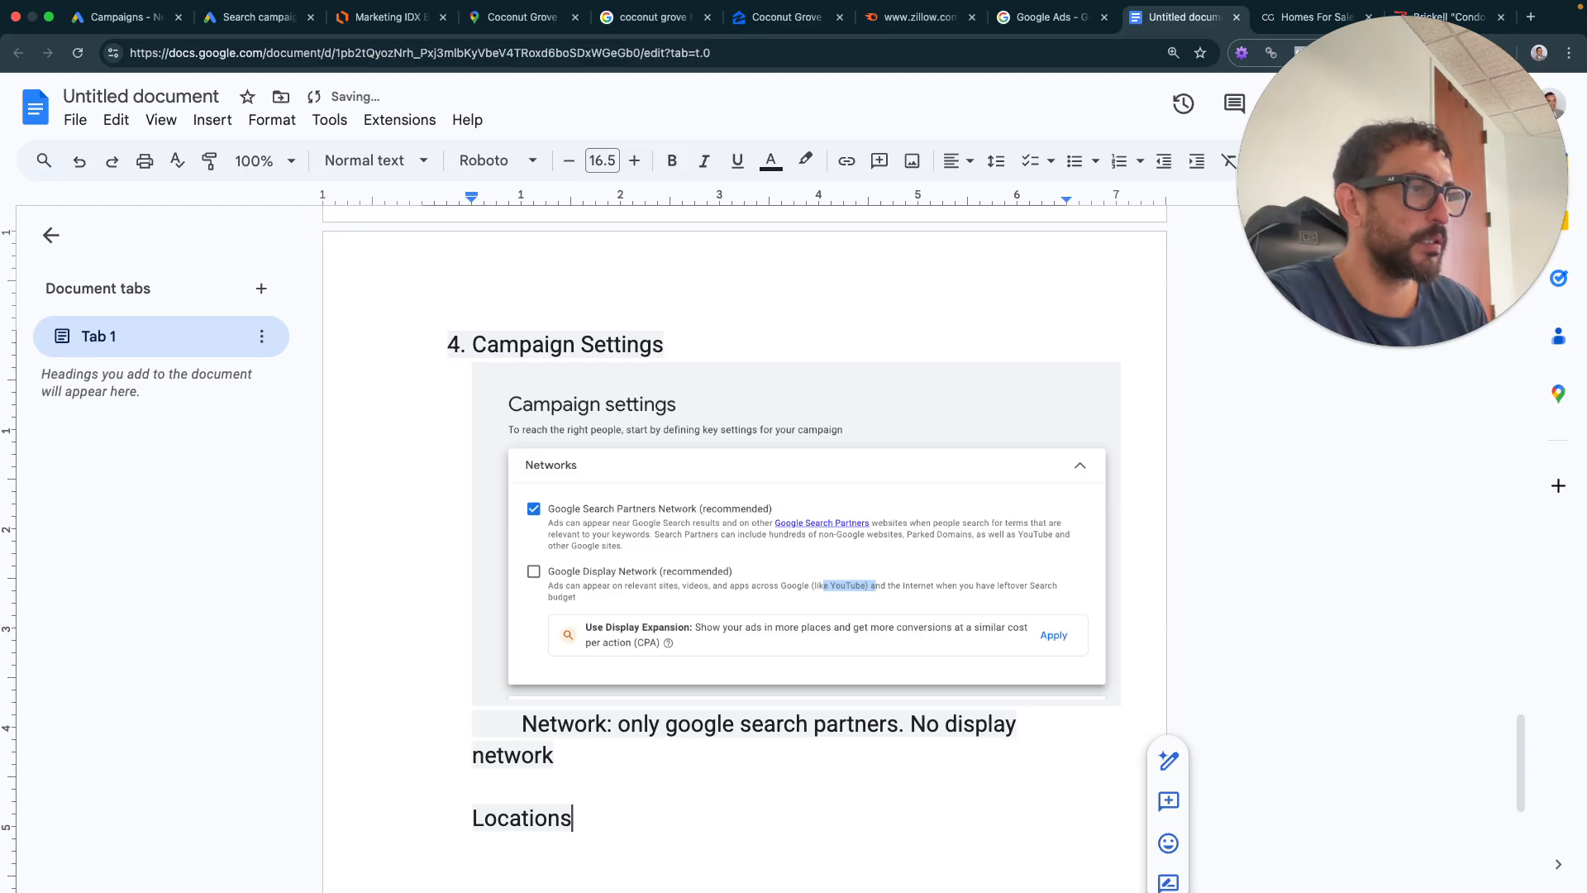
pyautogui.click(256, 18)
# - Expand the campaign's Location options and highlight the 'Presence or interest' option text
pyautogui.scroll(-2, 570, 637)
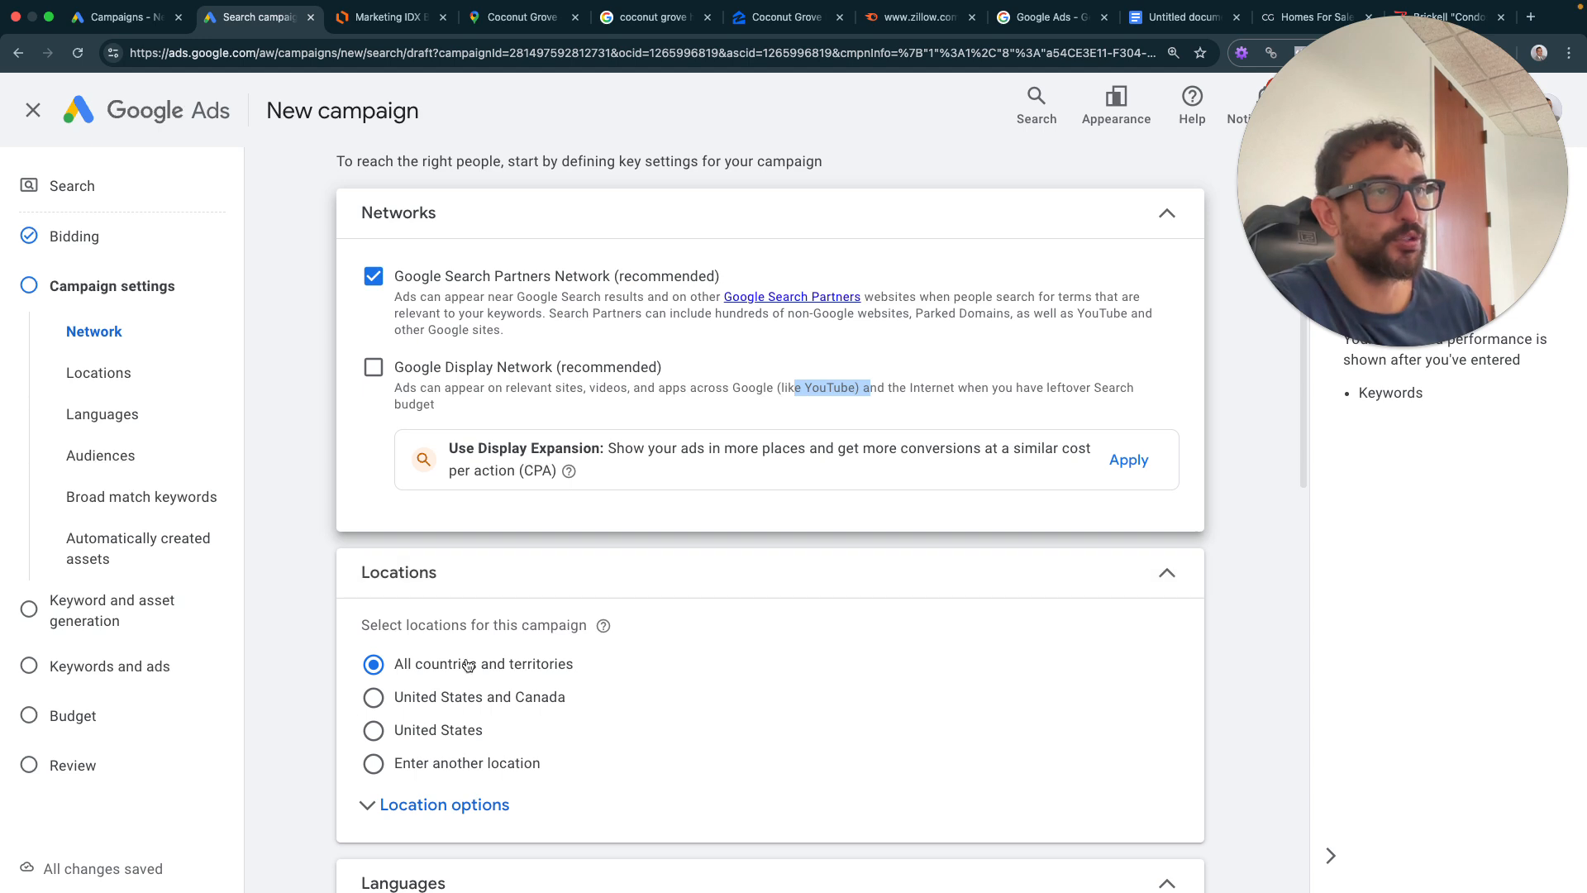
pyautogui.scroll(-1, 475, 602)
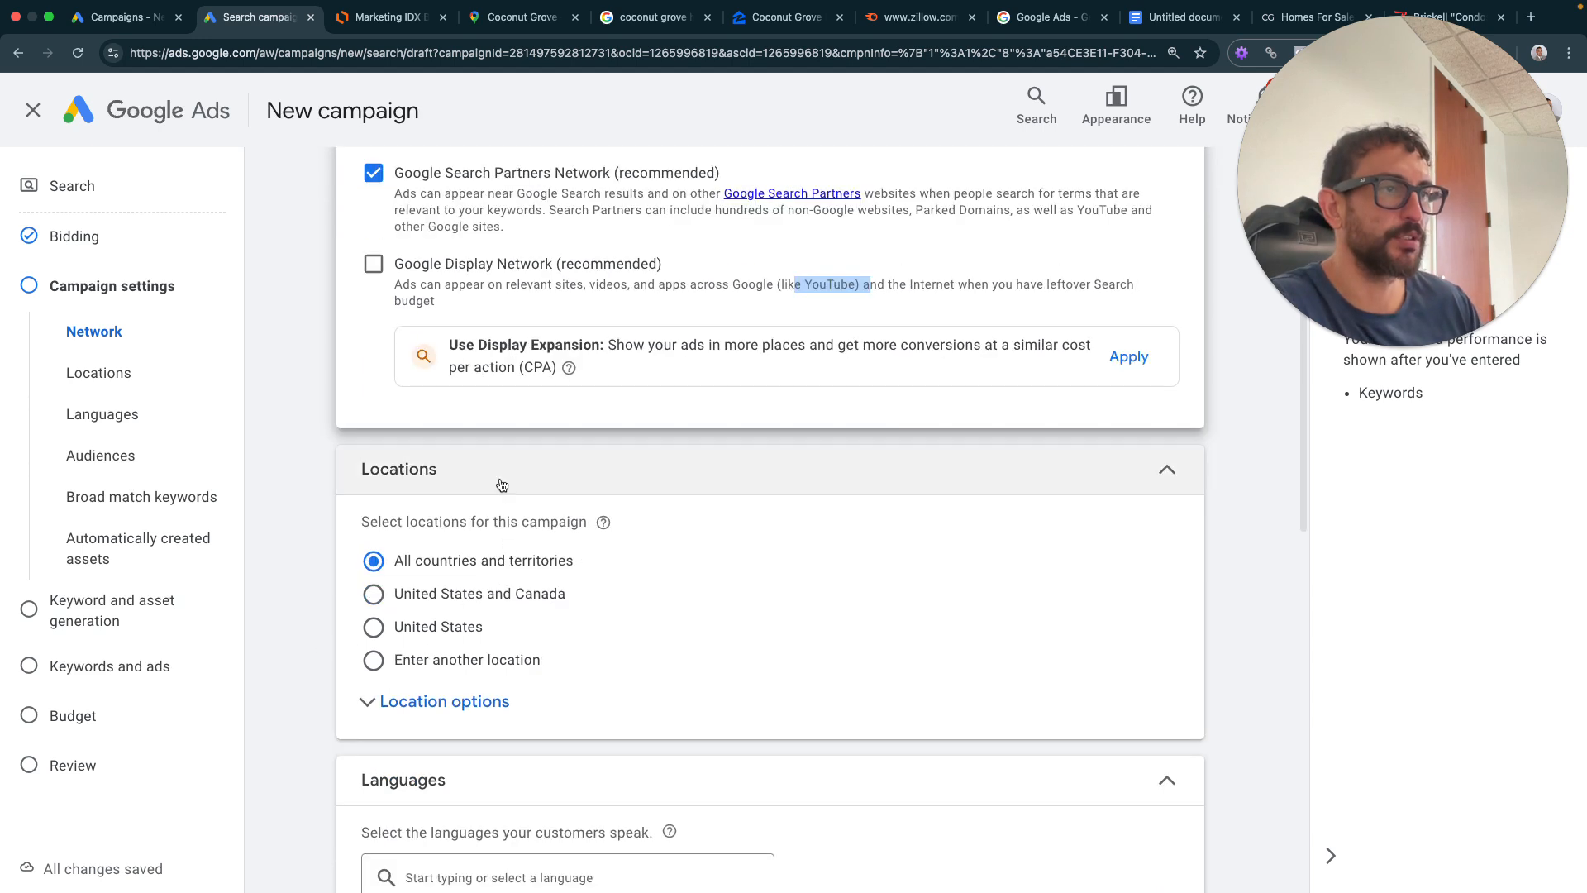
pyautogui.click(453, 701)
pyautogui.scroll(-1, 454, 661)
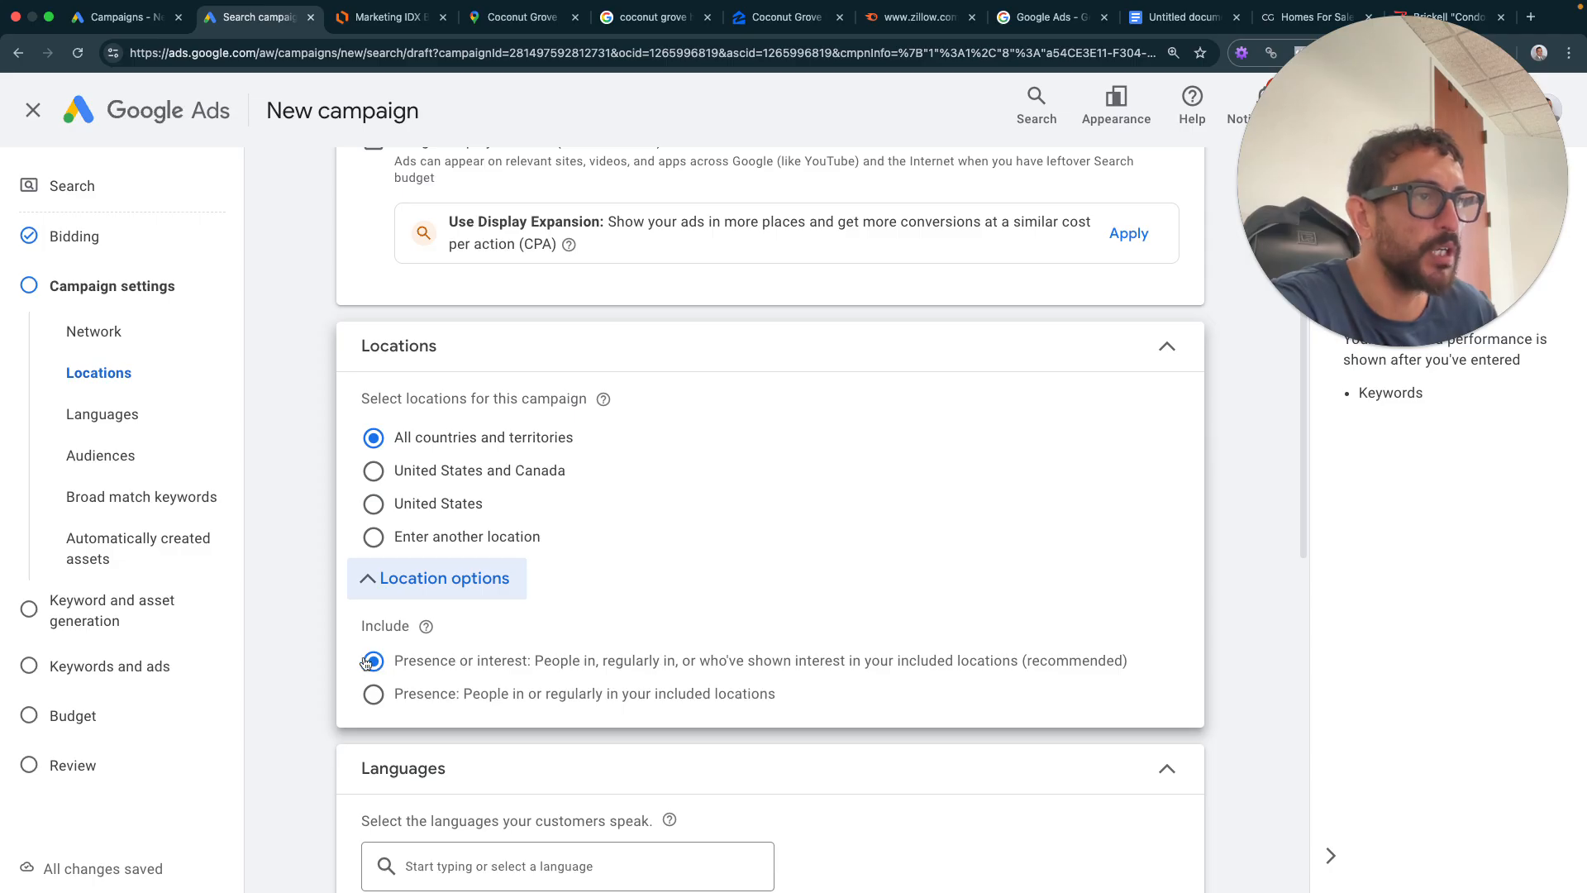
pyautogui.moveTo(395, 661); pyautogui.dragTo(530, 662)
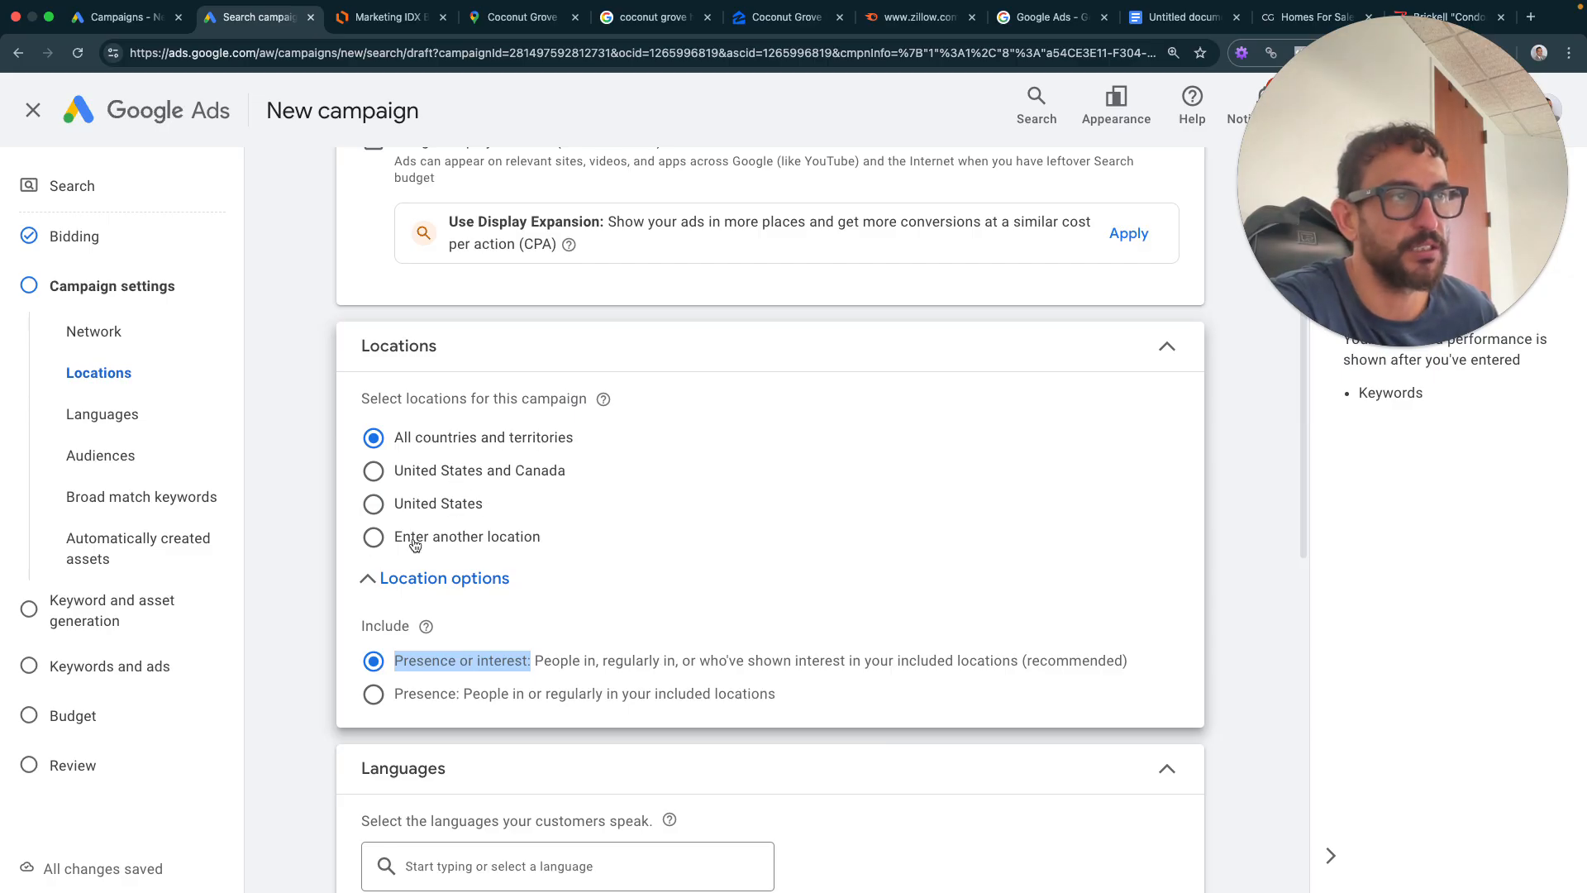
# - Switch locations to 'Enter another location' and search for 'coconut' to list Coconut Grove matches
pyautogui.click(370, 538)
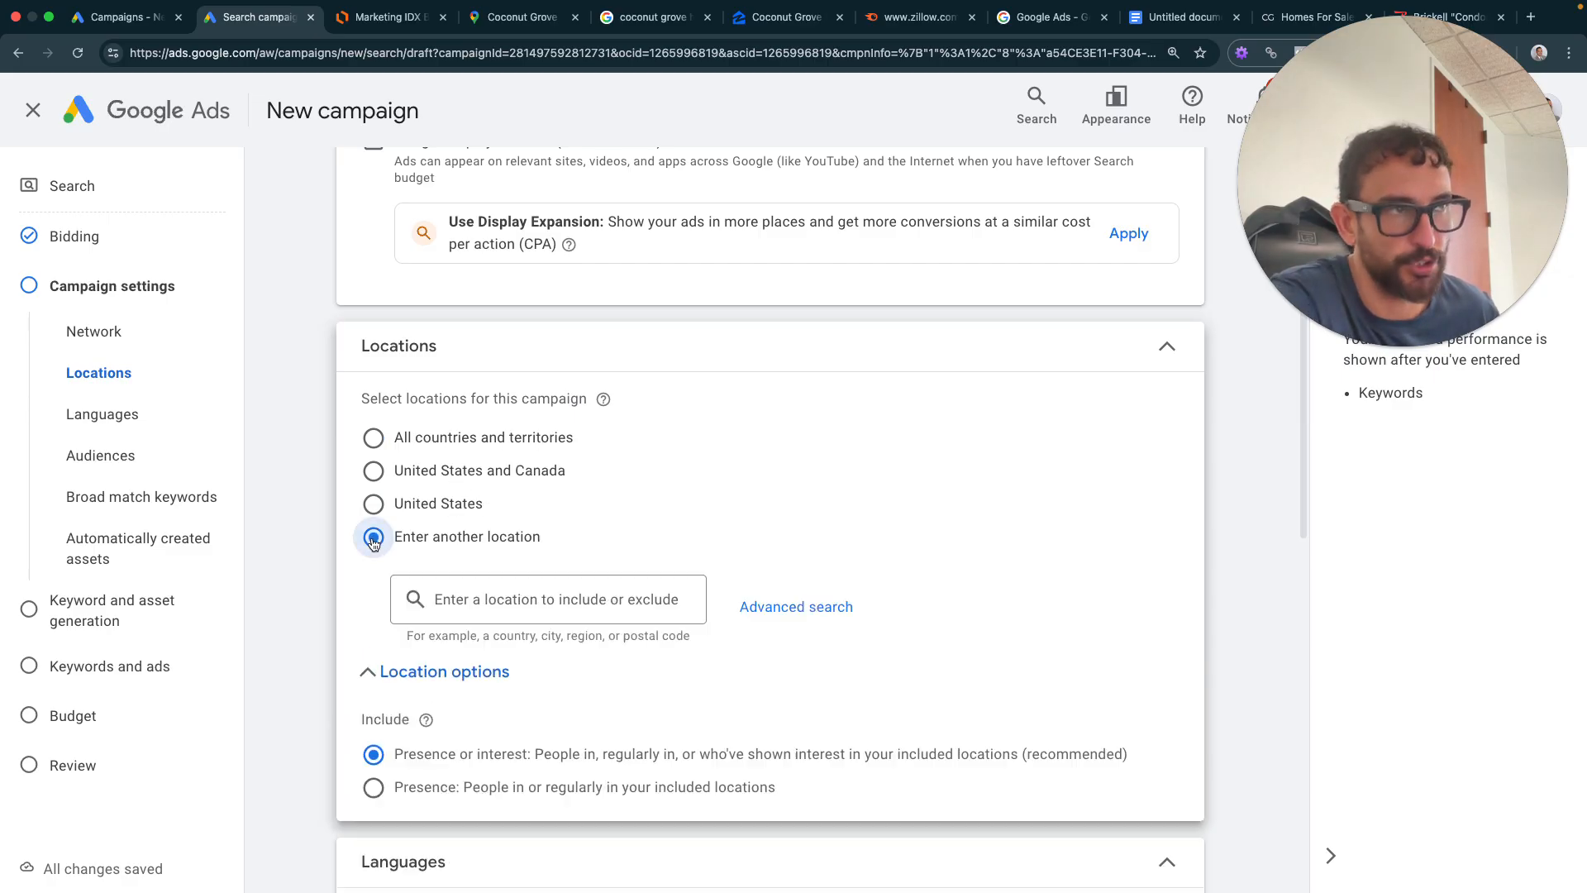
pyautogui.click(490, 596)
pyautogui.write('coconut')
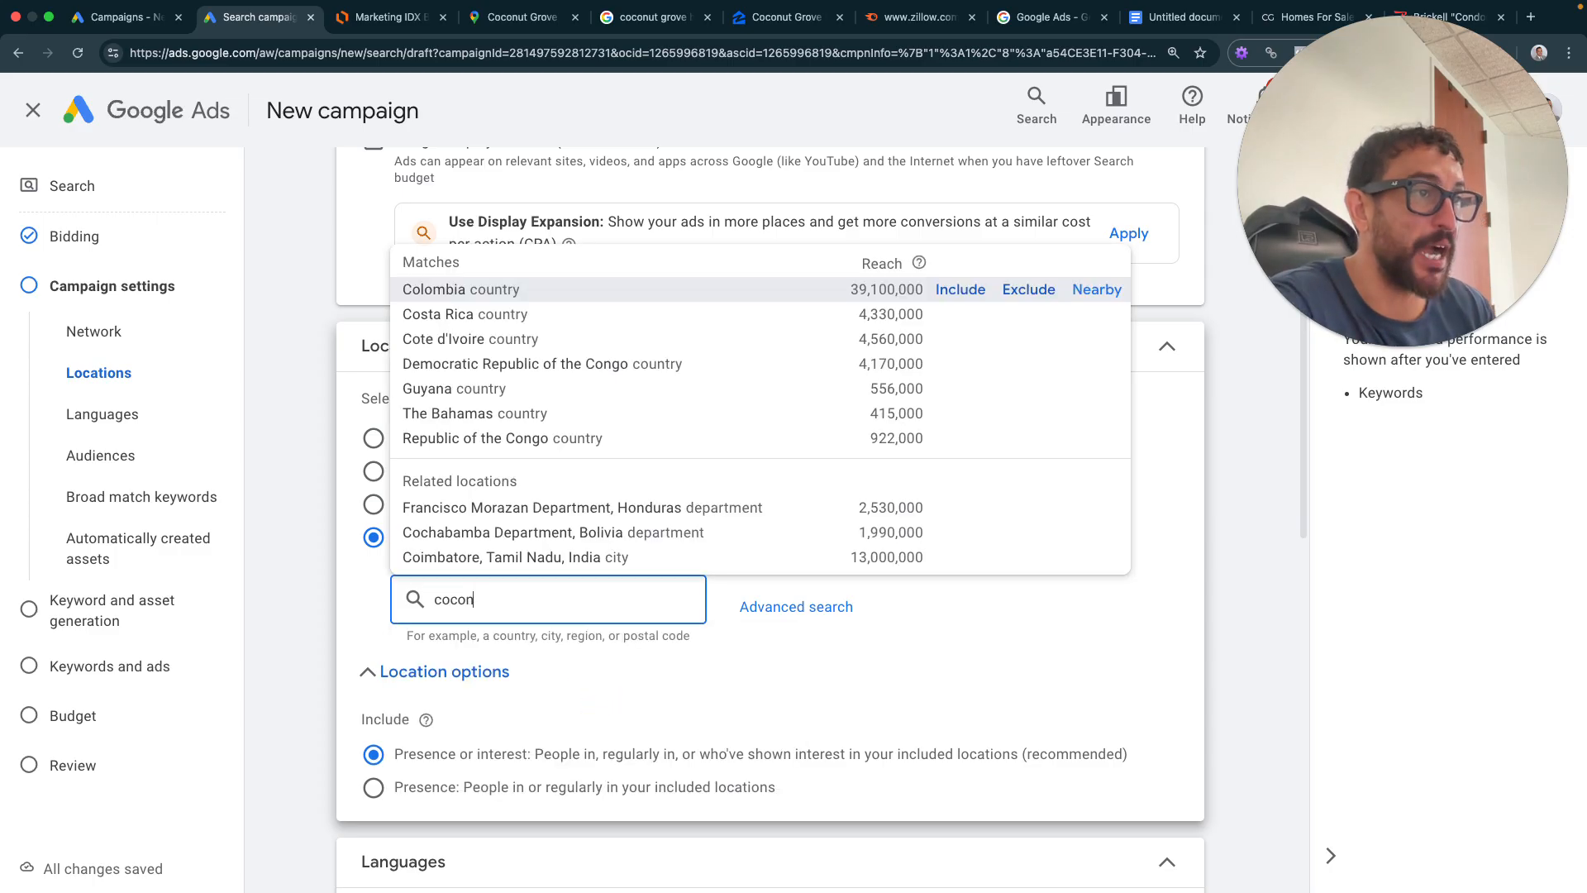
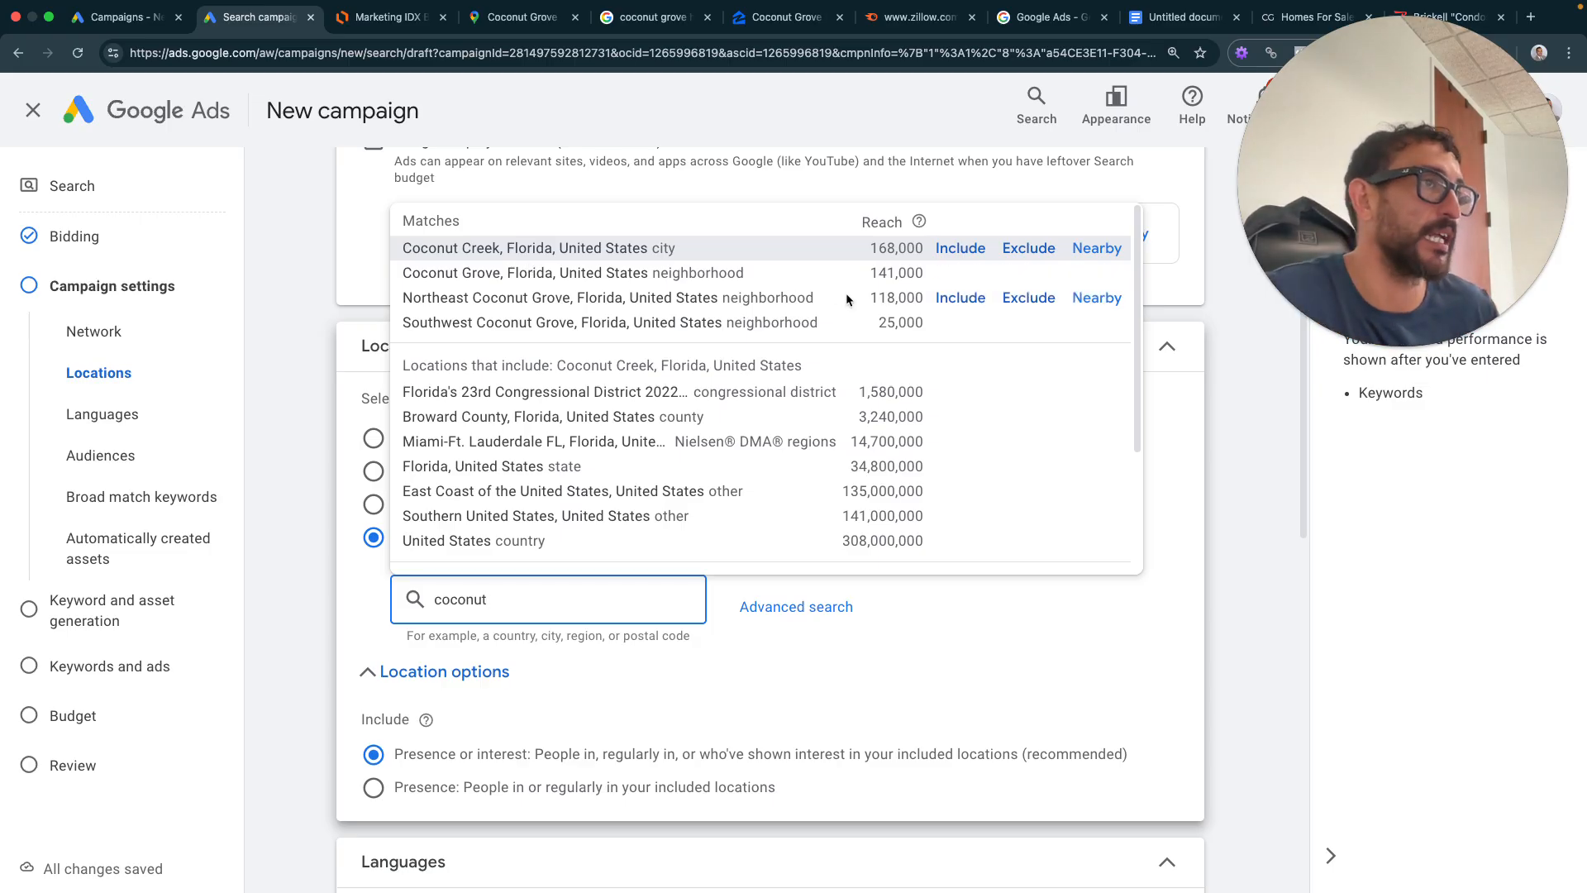
# - Include Coconut Grove, Northeast Coconut Grove and Southwest Coconut Grove as campaign locations
pyautogui.click(961, 274)
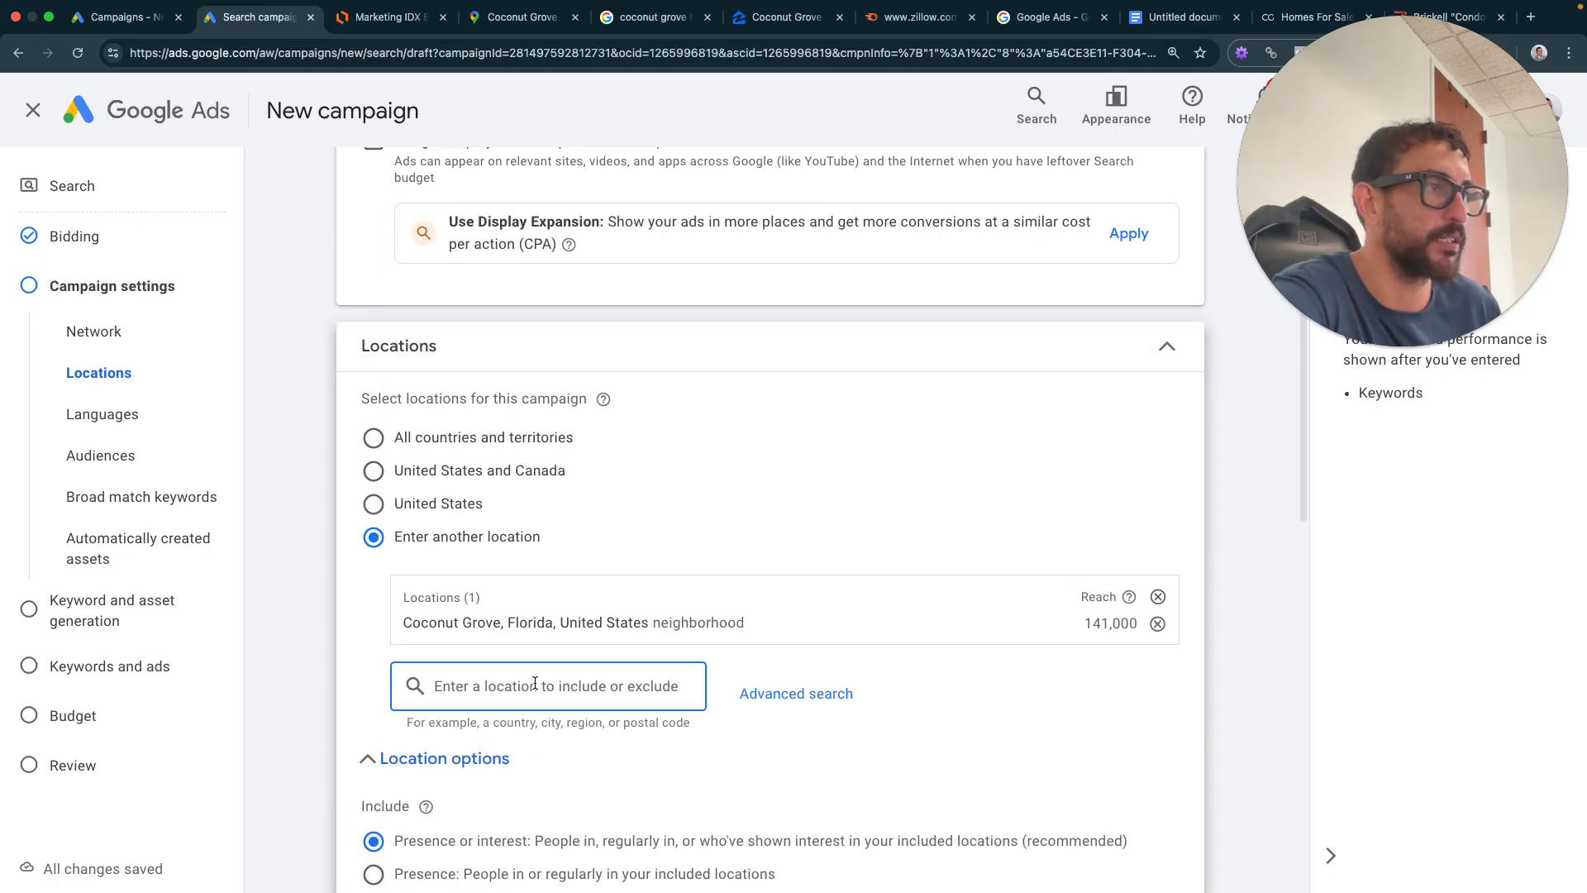
pyautogui.write('coc')
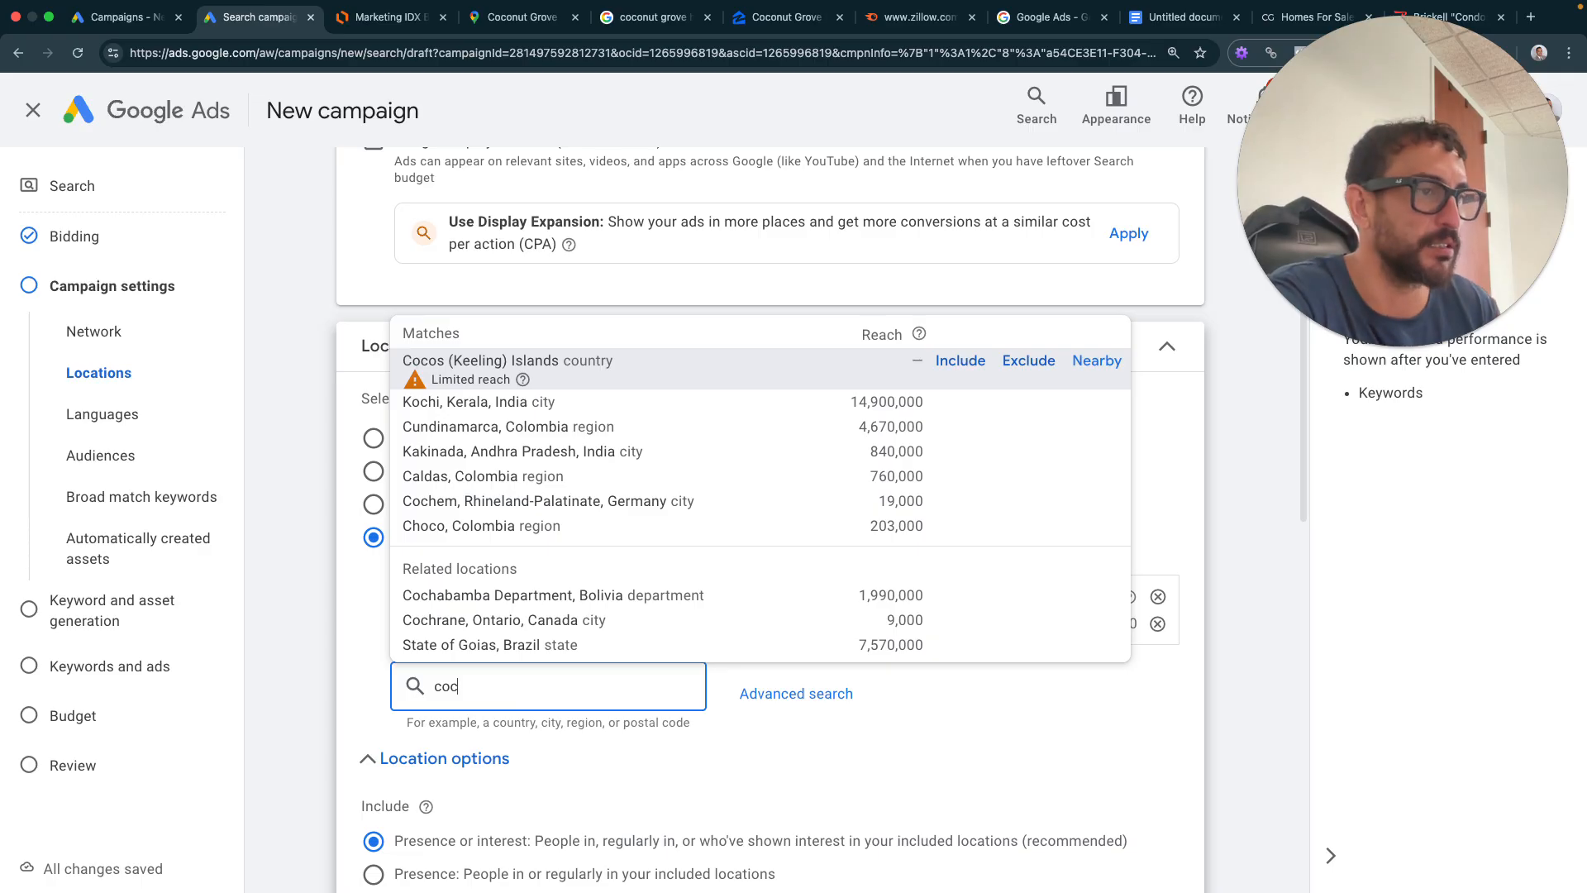
pyautogui.write('onut')
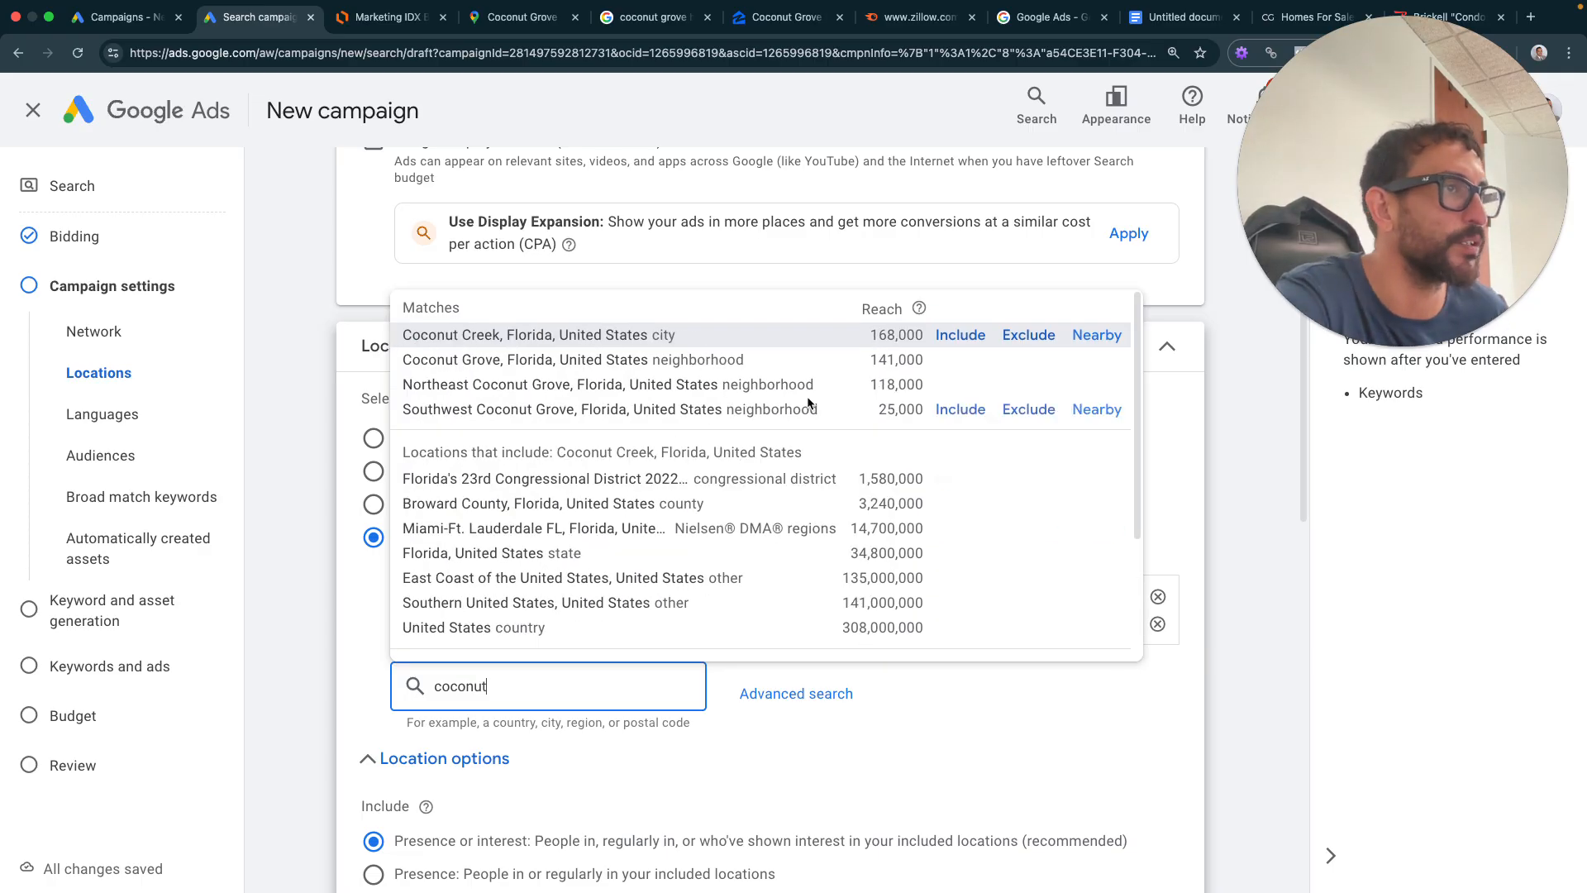
pyautogui.click(958, 384)
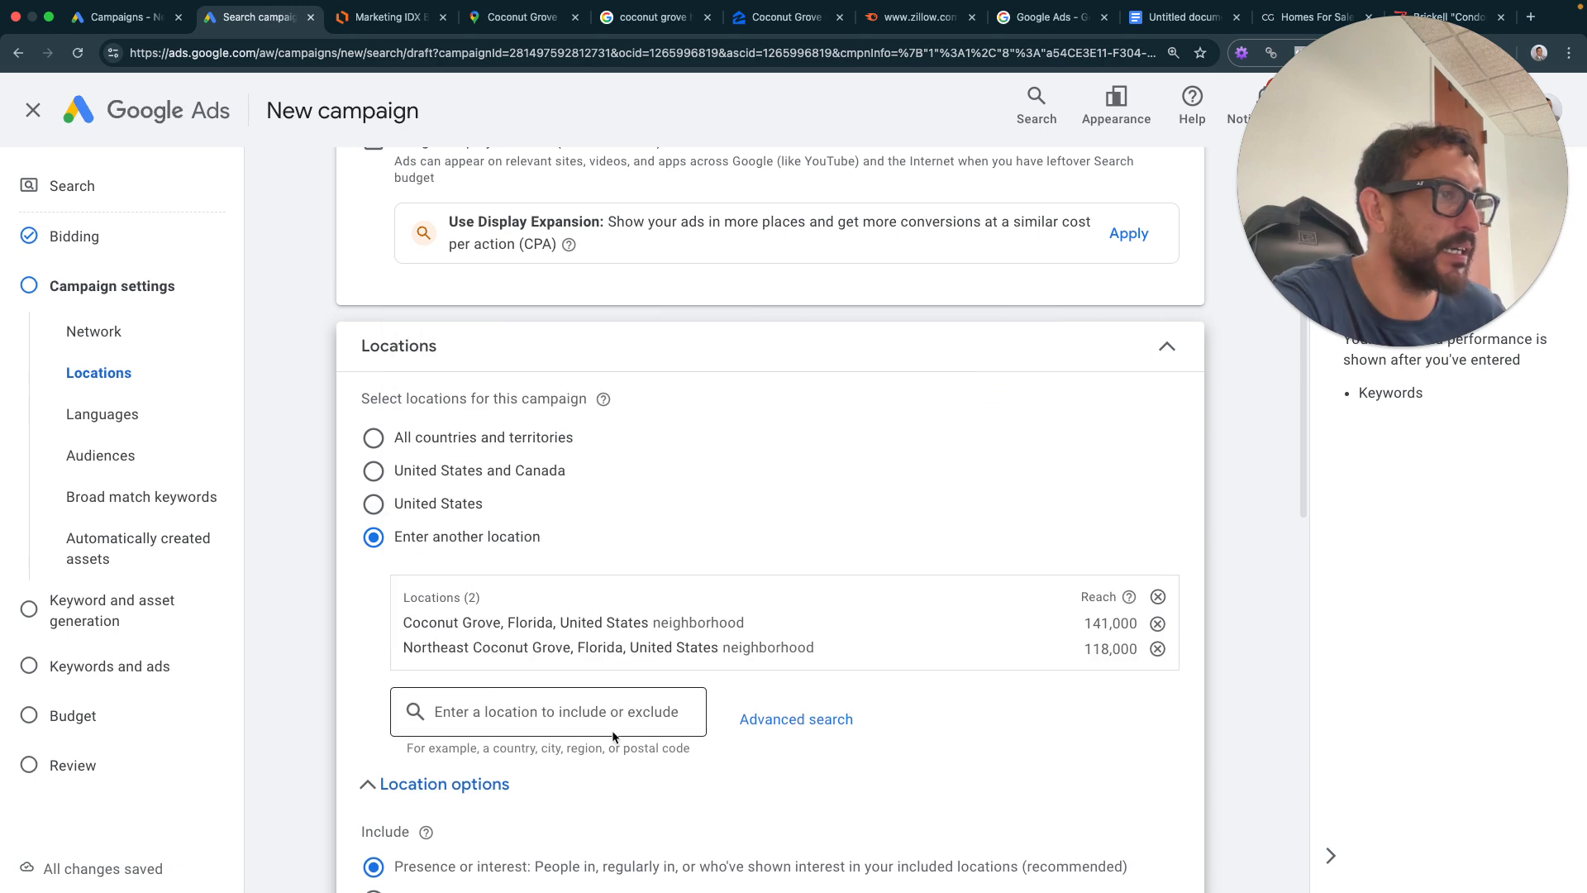
pyautogui.click(613, 732)
pyautogui.write('cocon')
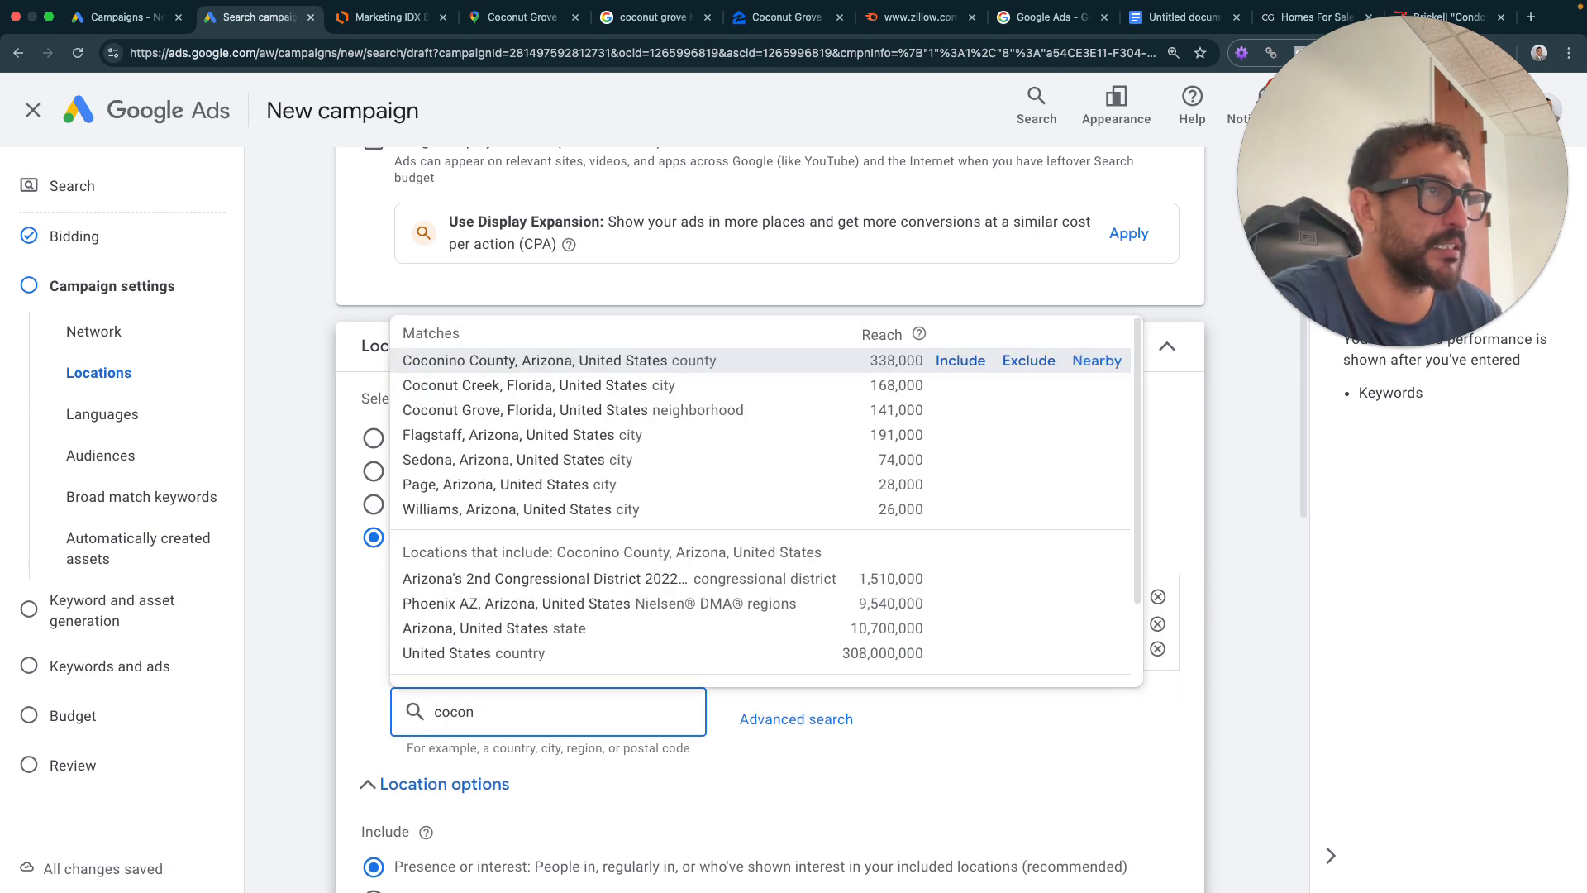
pyautogui.write('ut')
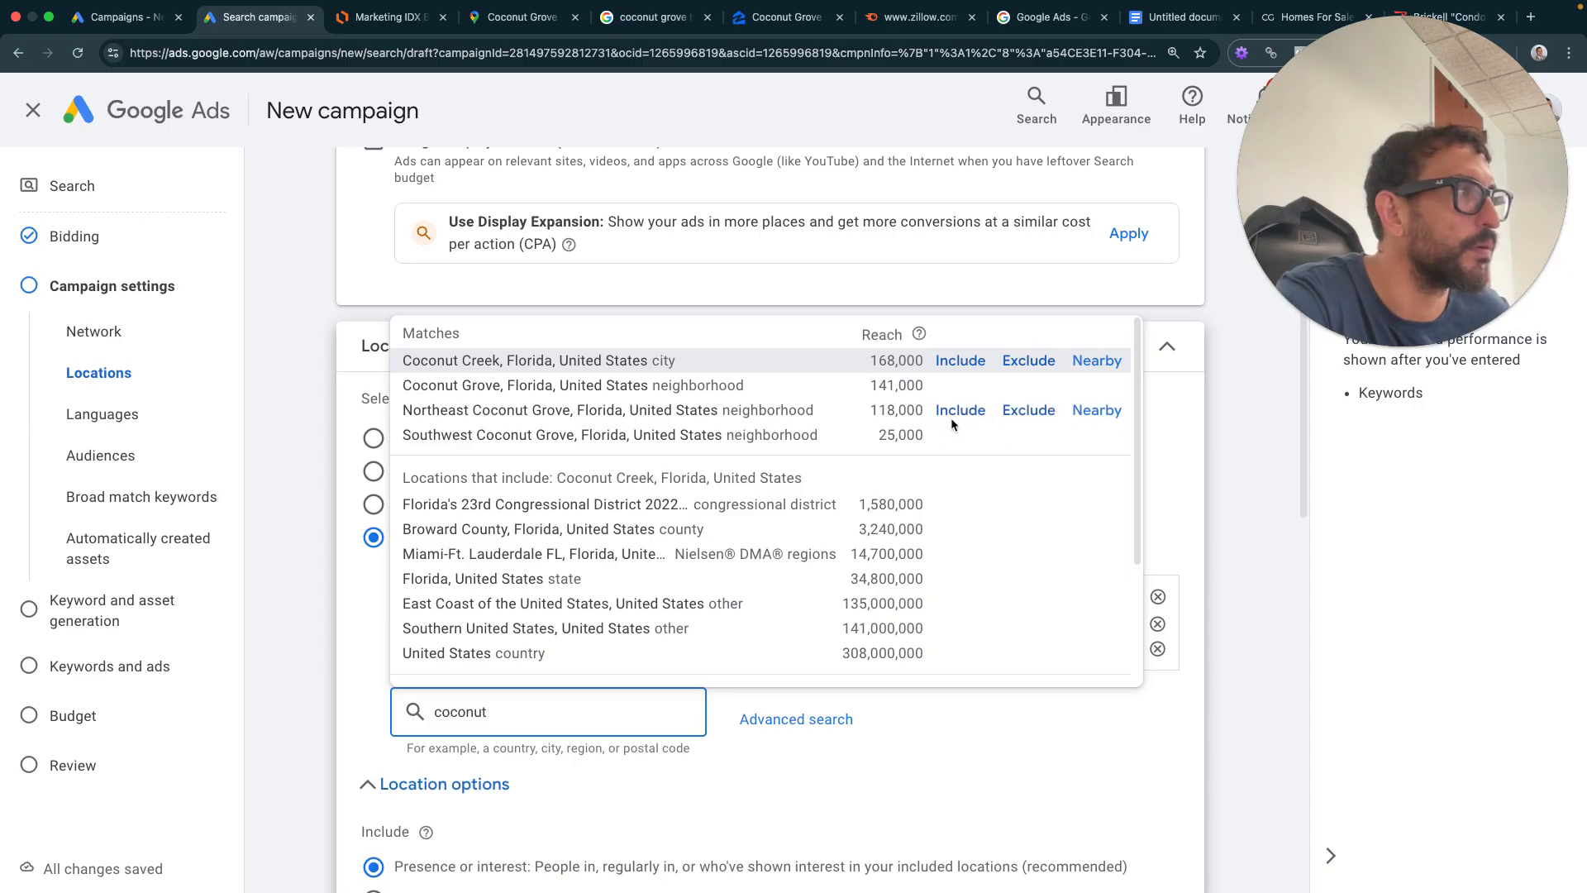
pyautogui.click(800, 440)
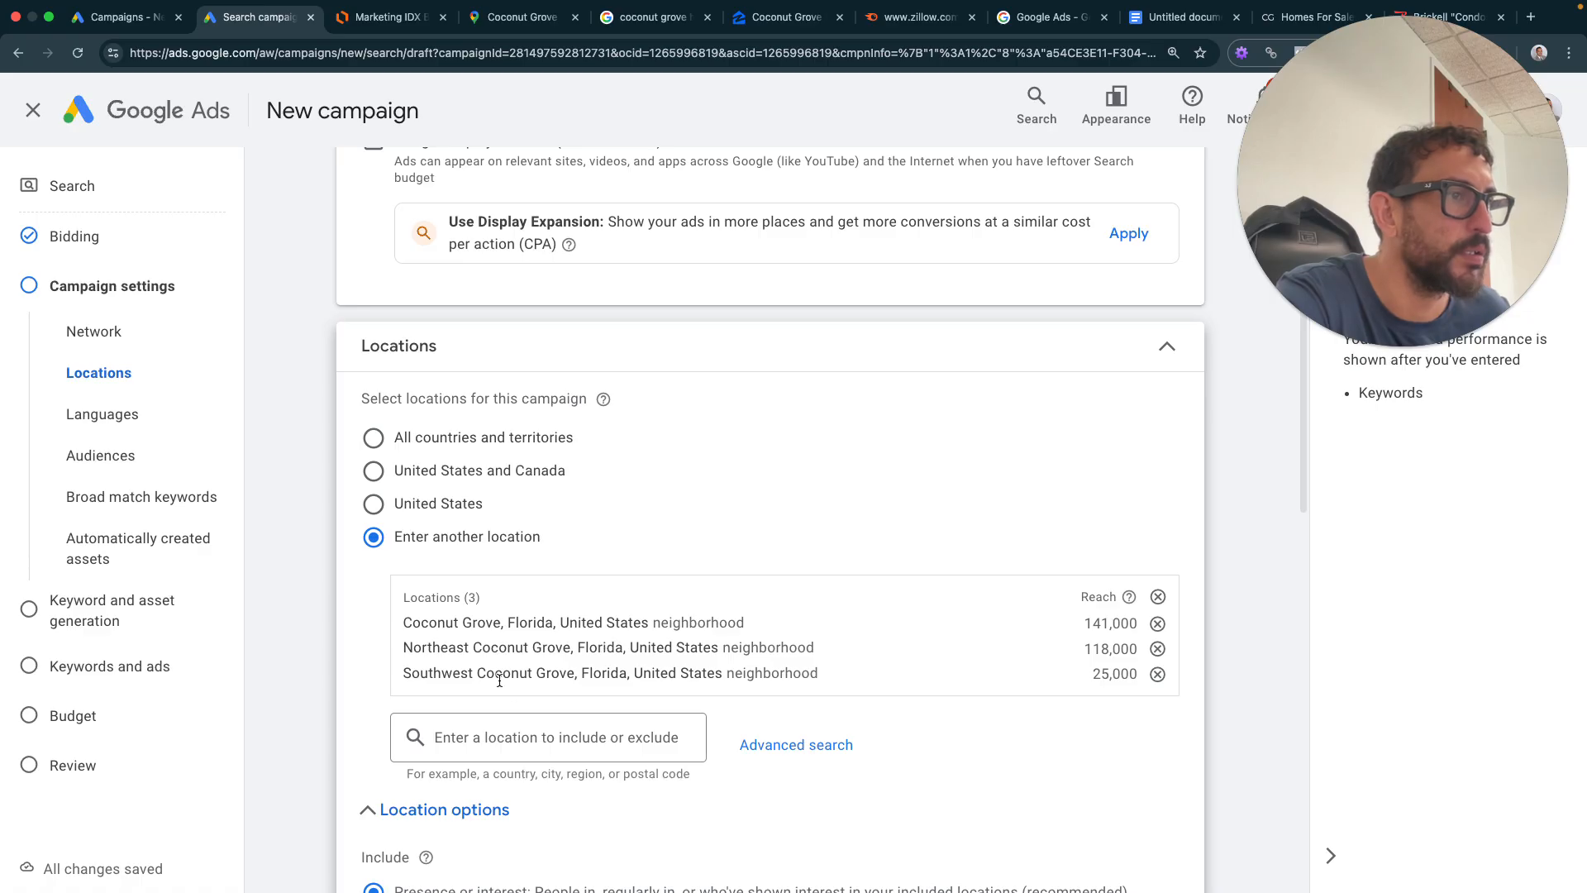
pyautogui.click(633, 736)
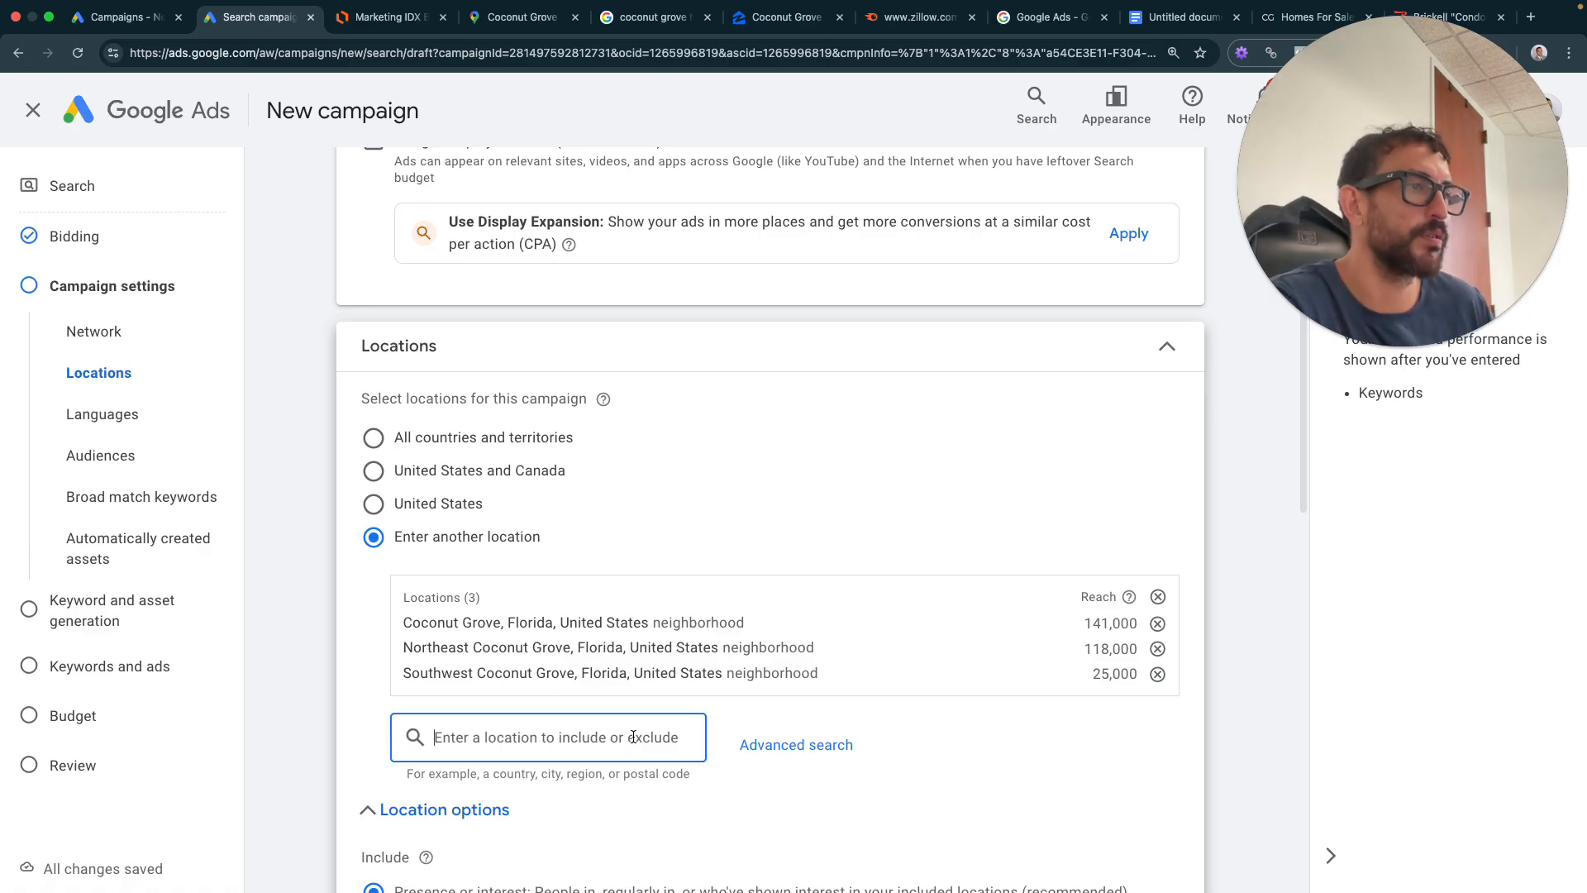
pyautogui.click(823, 746)
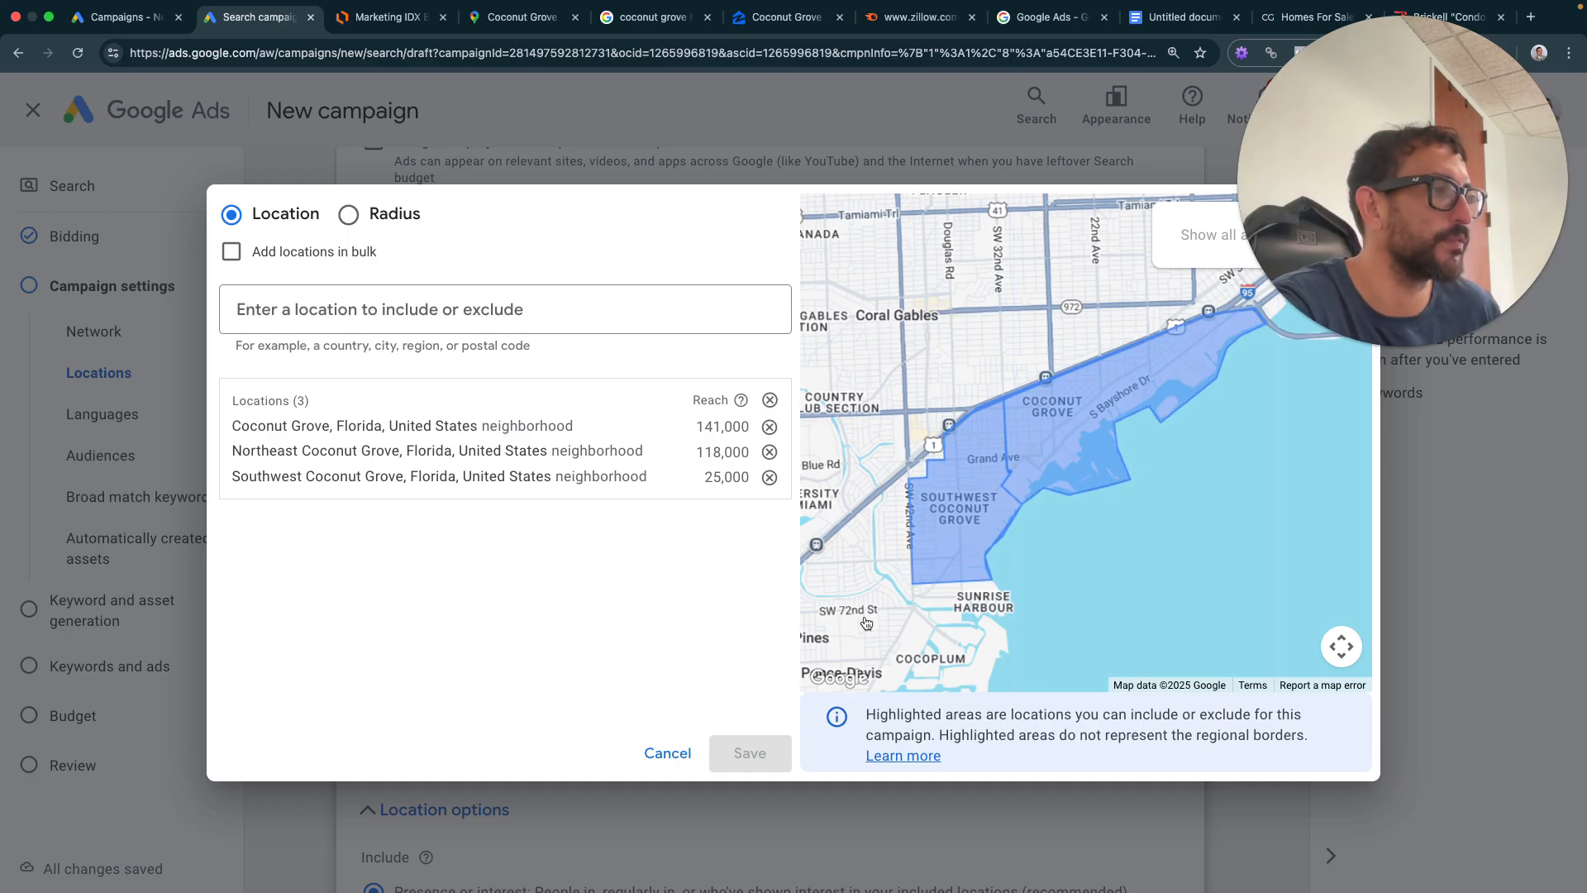
pyautogui.moveTo(1412, 263); pyautogui.dragTo(1411, 783)
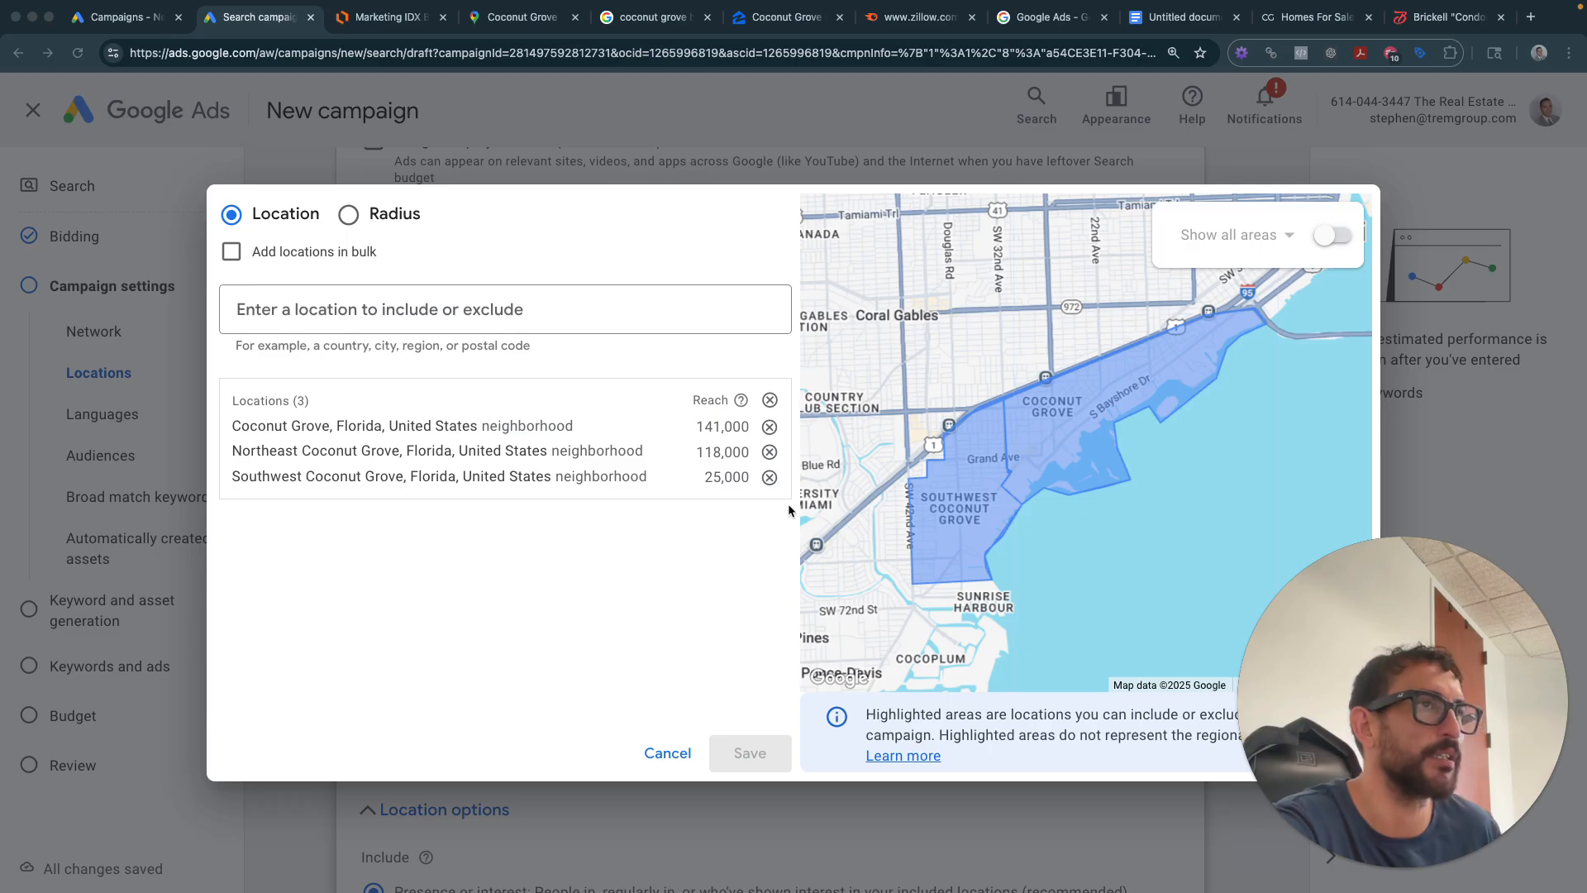
pyautogui.click(663, 752)
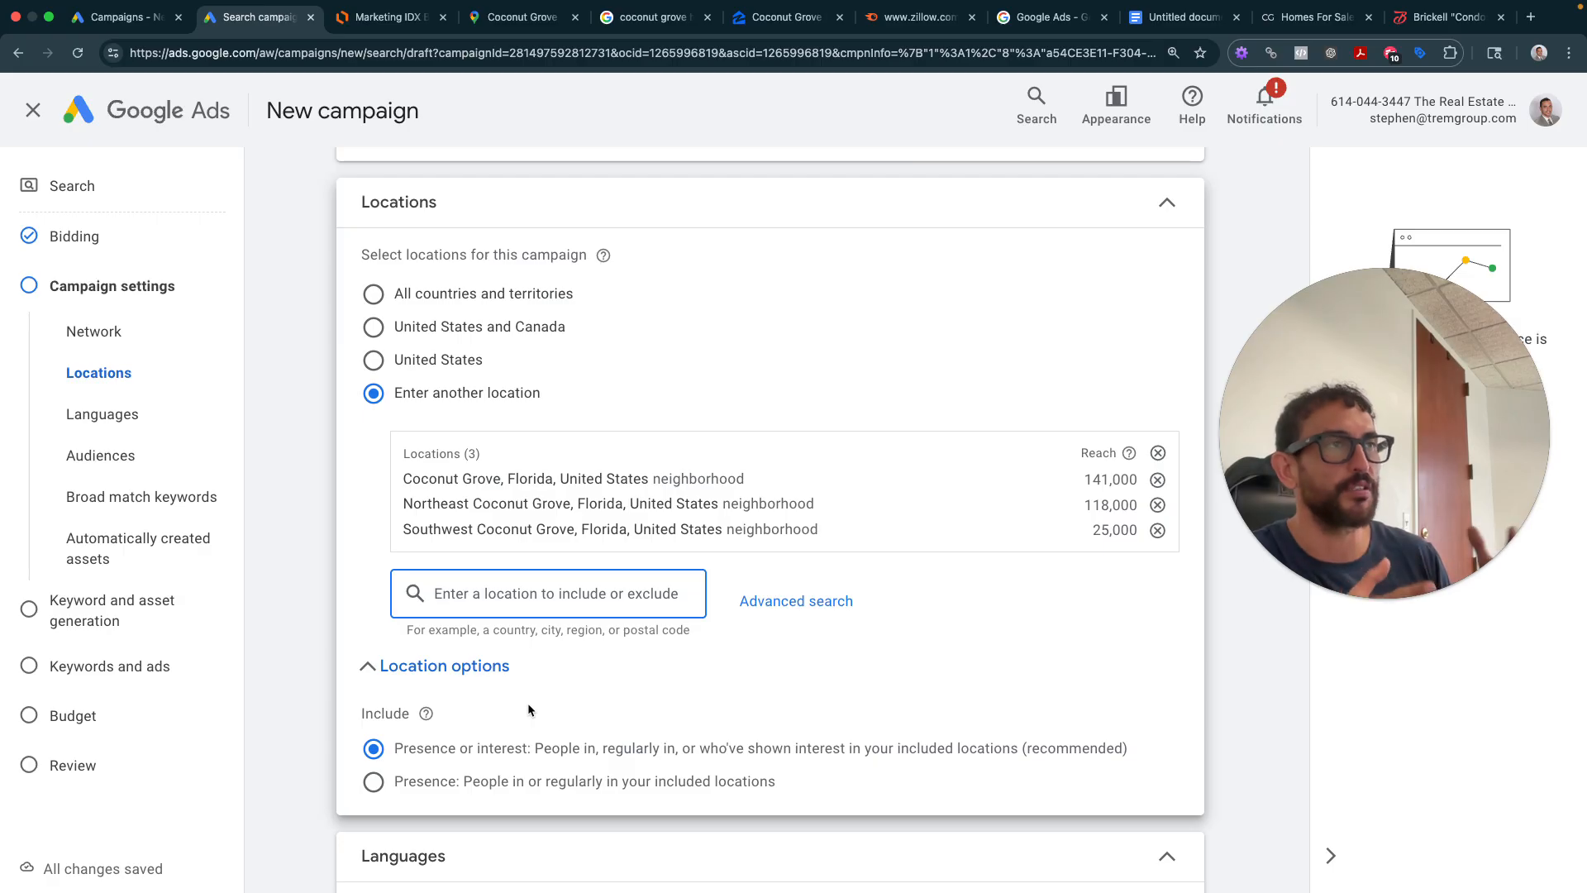
# - Screenshot the three-location Locations panel with Cmd+Shift+4 and bring the Untitled notes document forward
pyautogui.scroll(5, 582, 641)
pyautogui.scroll(-2, 501, 504)
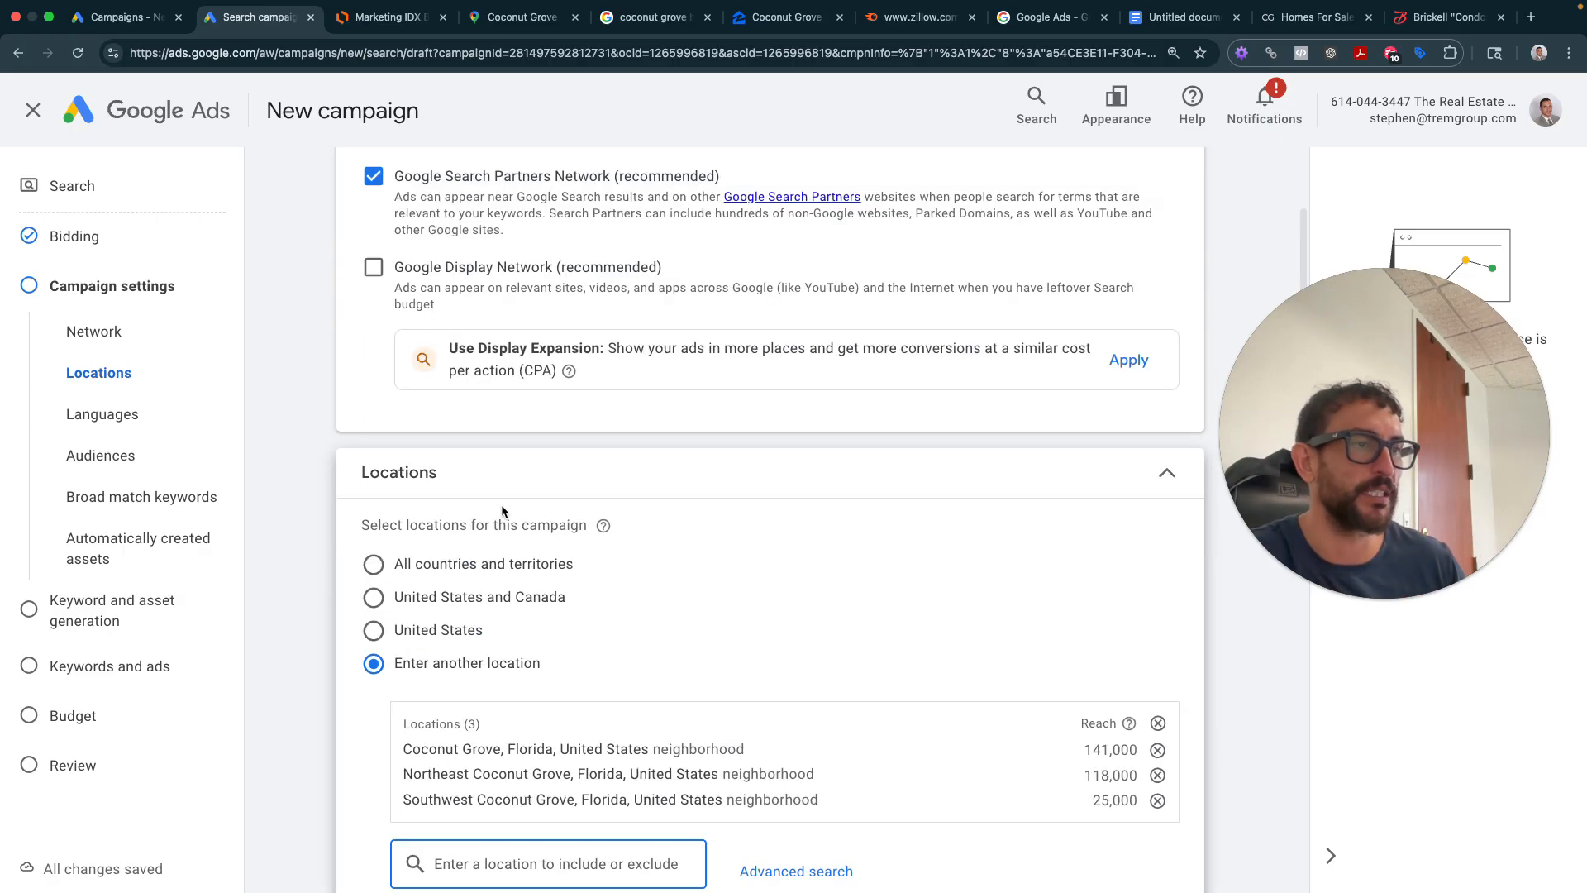
pyautogui.scroll(-3, 496, 506)
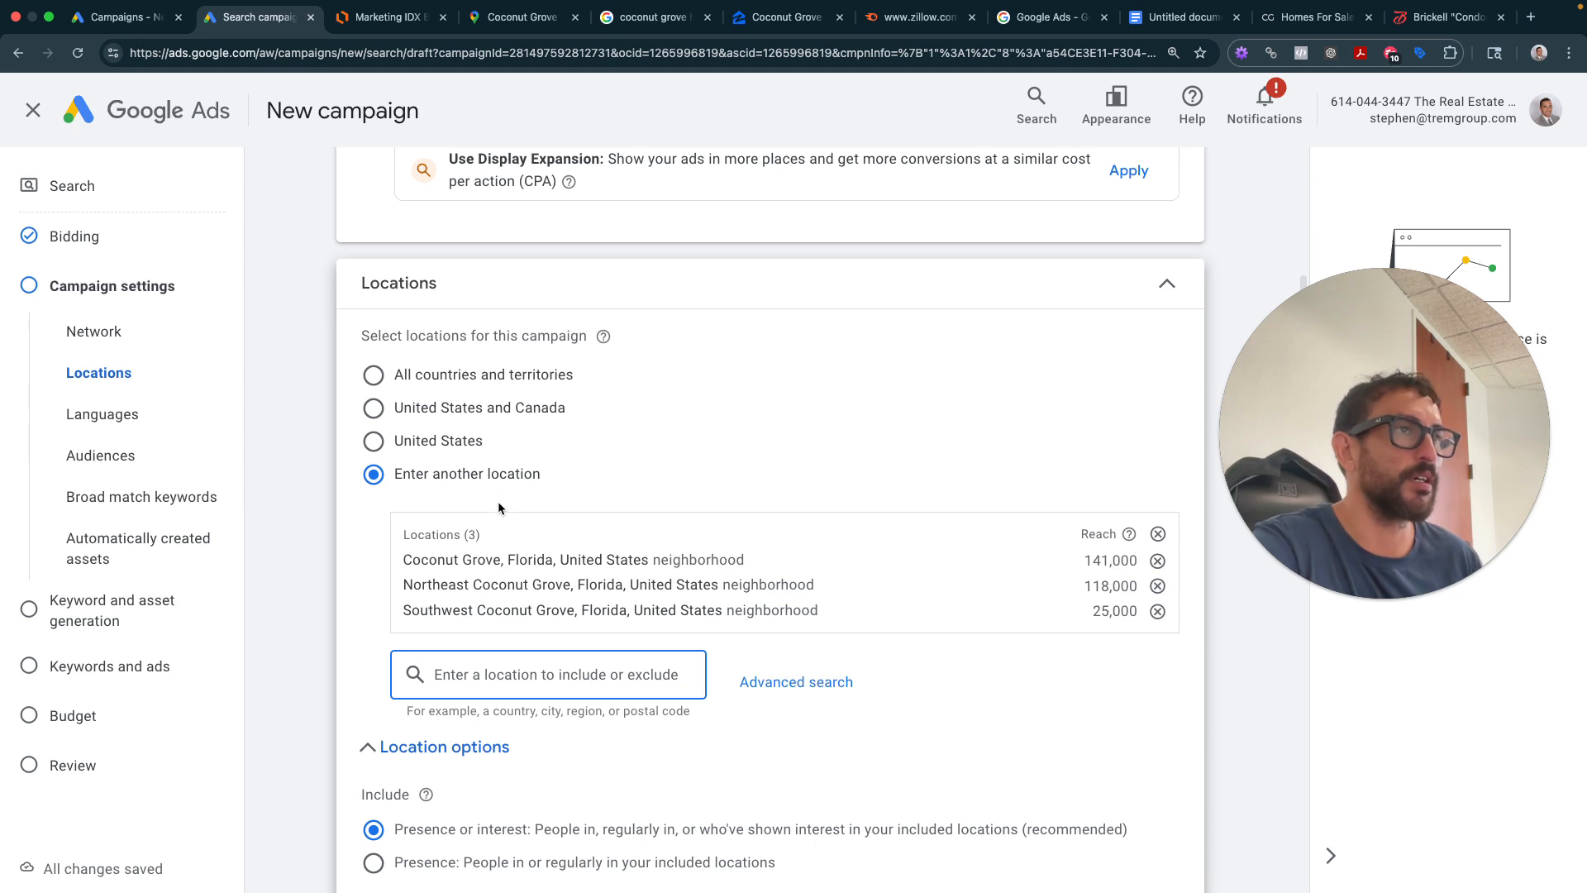
pyautogui.click(1157, 31)
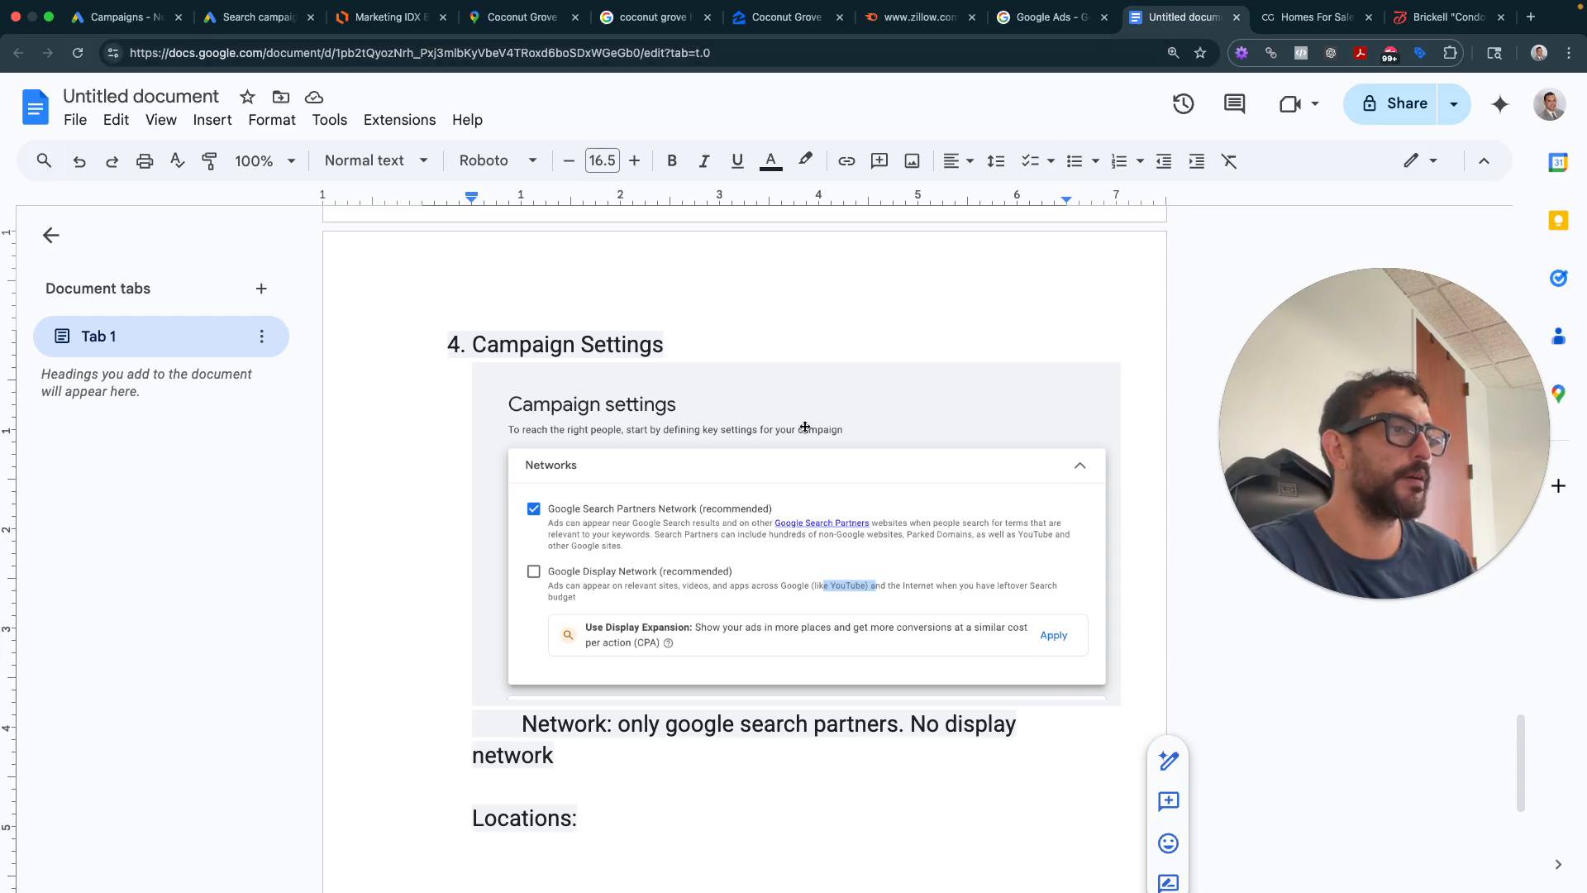
pyautogui.click(250, 19)
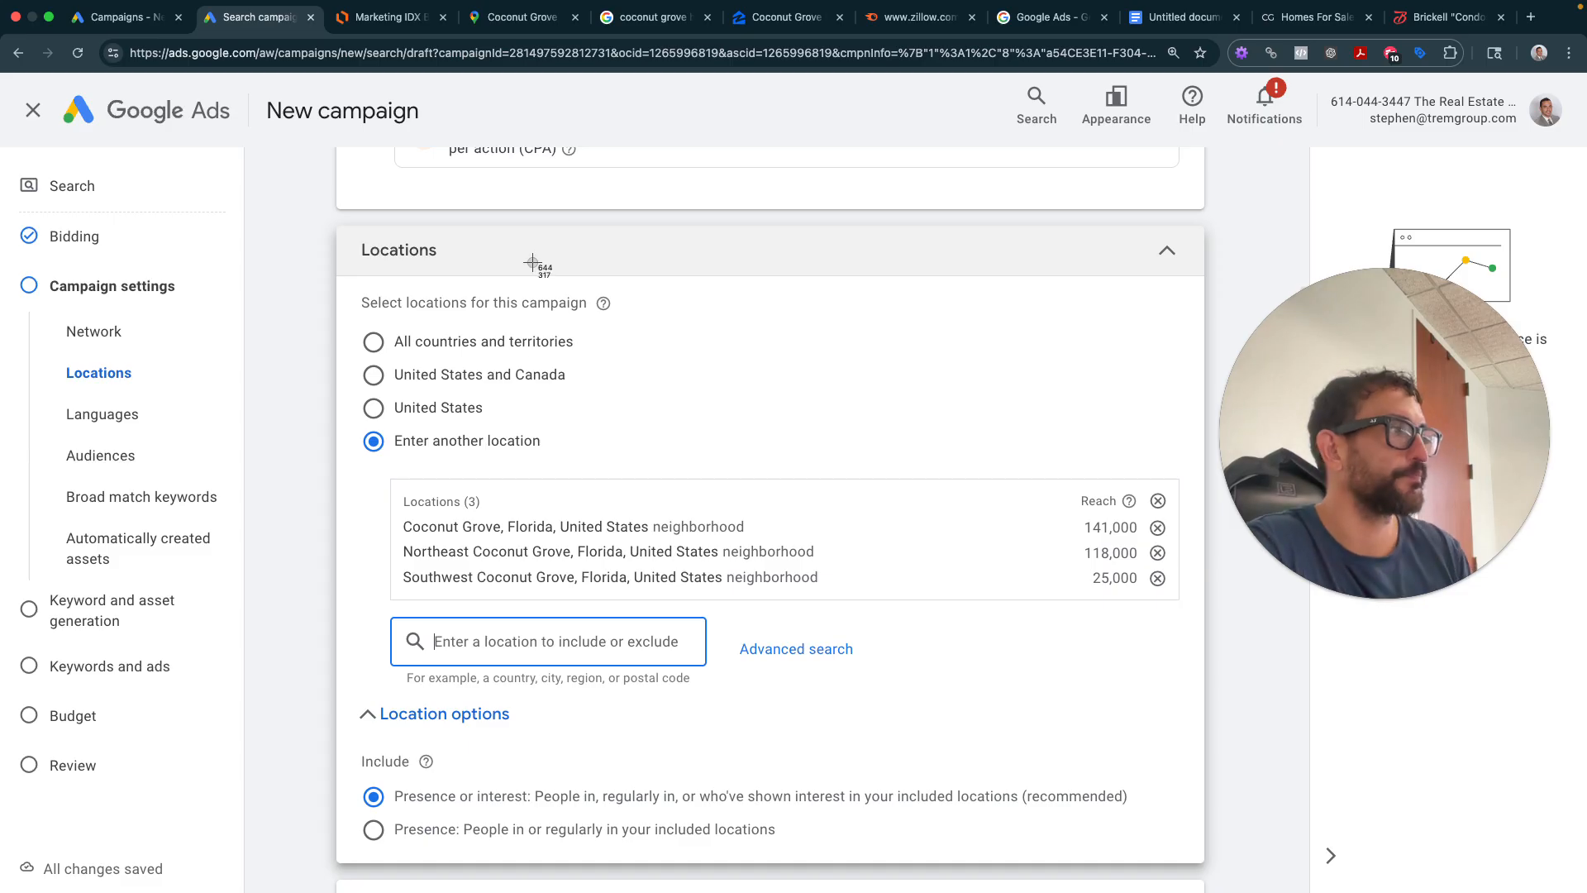
pyautogui.press('super+shift+4')
pyautogui.moveTo(325, 206); pyautogui.dragTo(1205, 883)
pyautogui.click(1180, 23)
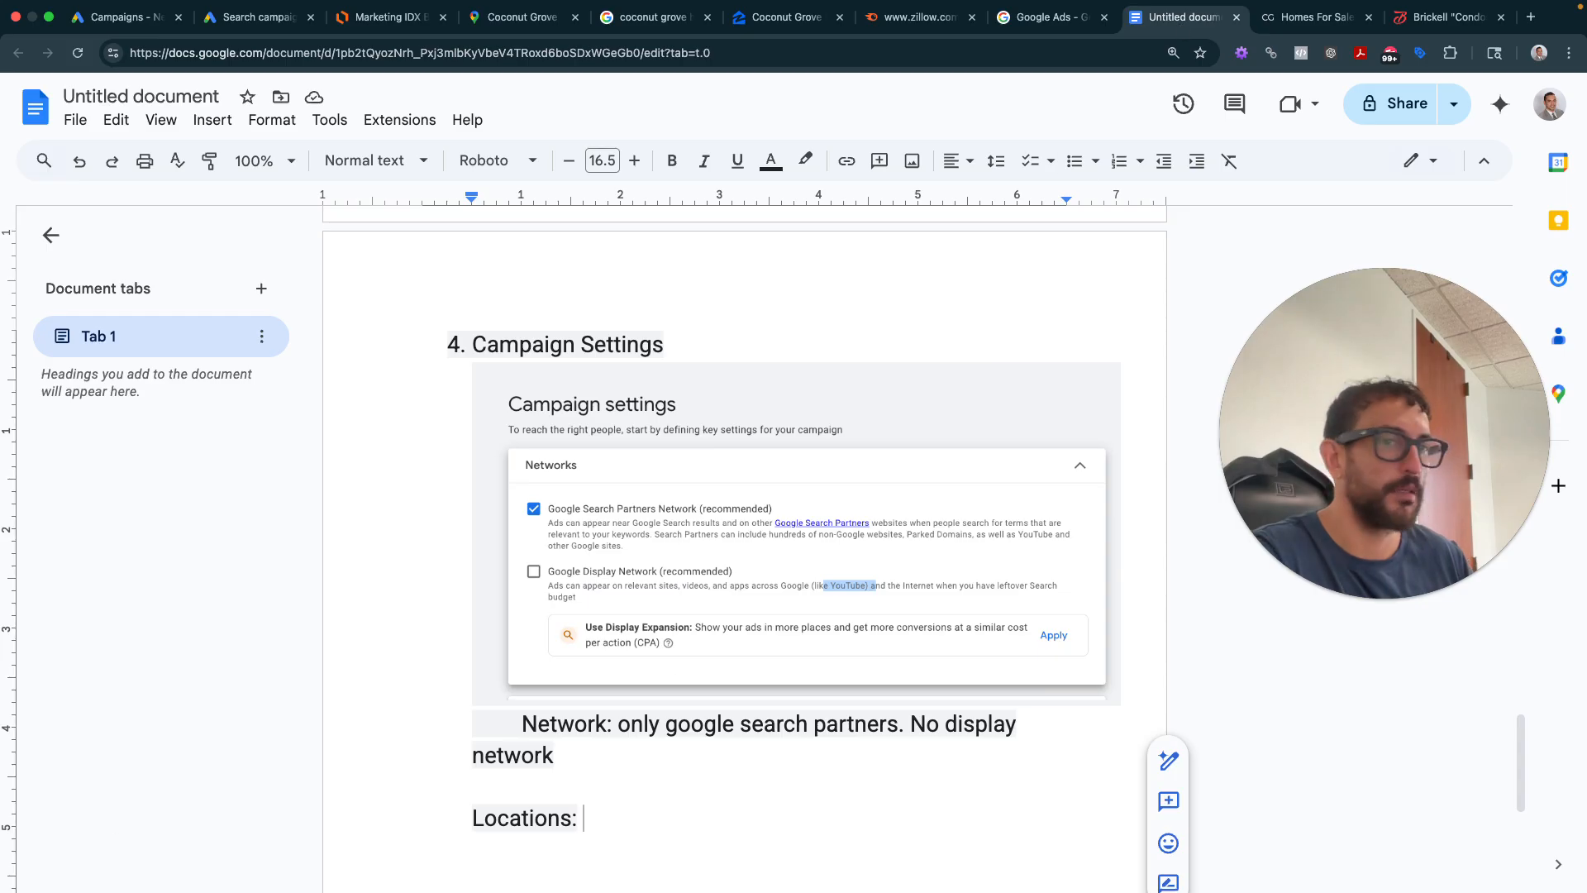
# - Insert the Locations screenshot and note '"enter location" - target farming area of keywords. Select presence or Interest.'
pyautogui.moveTo(1479, 814); pyautogui.dragTo(798, 864)
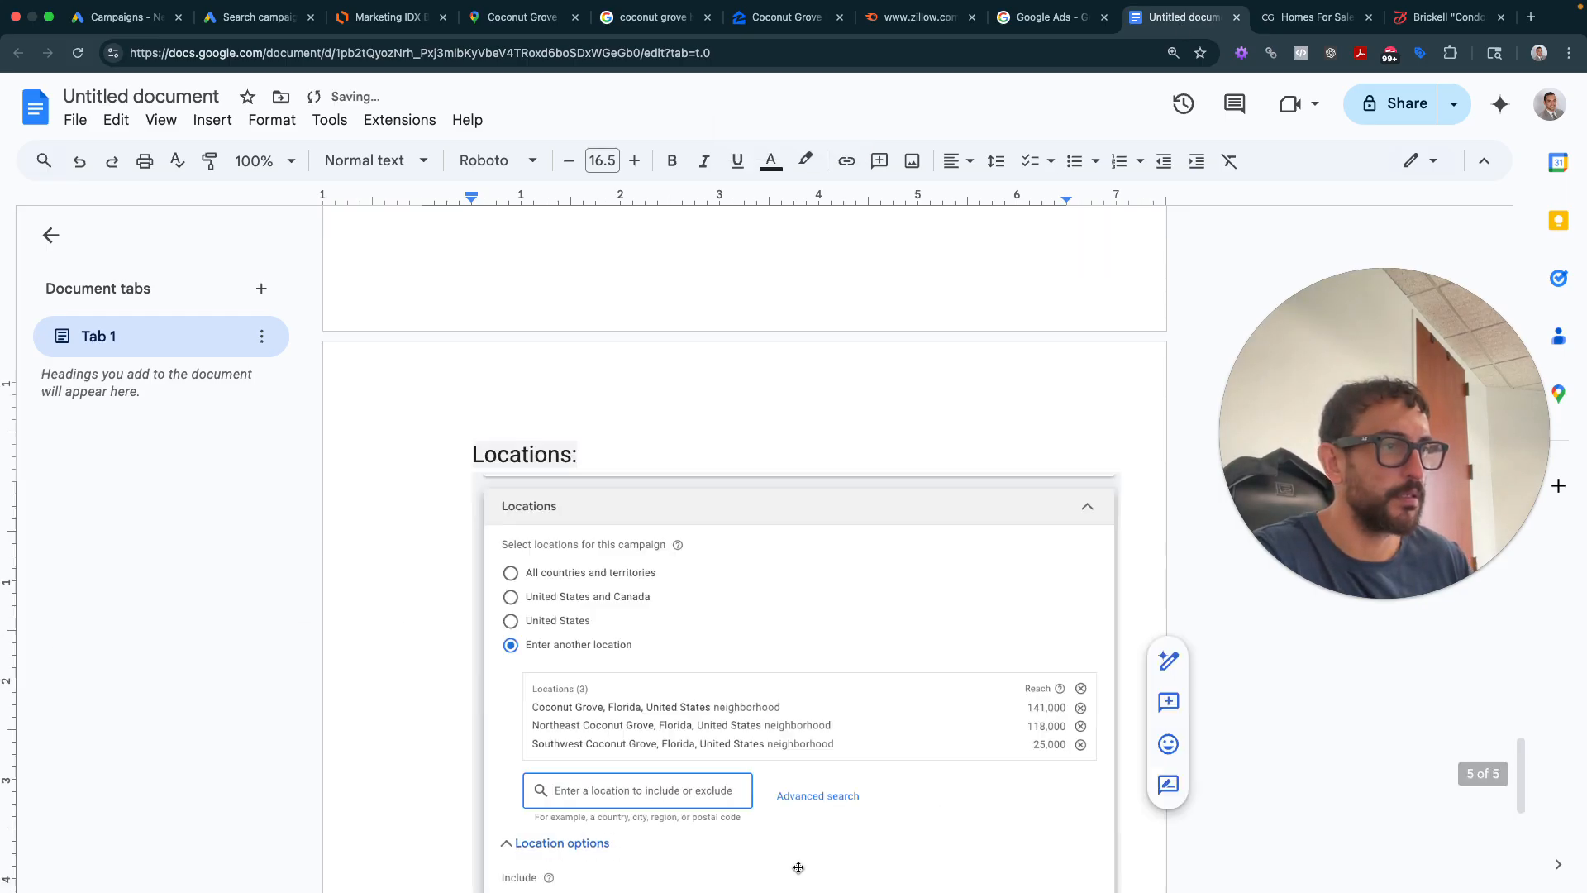
pyautogui.press('Down')
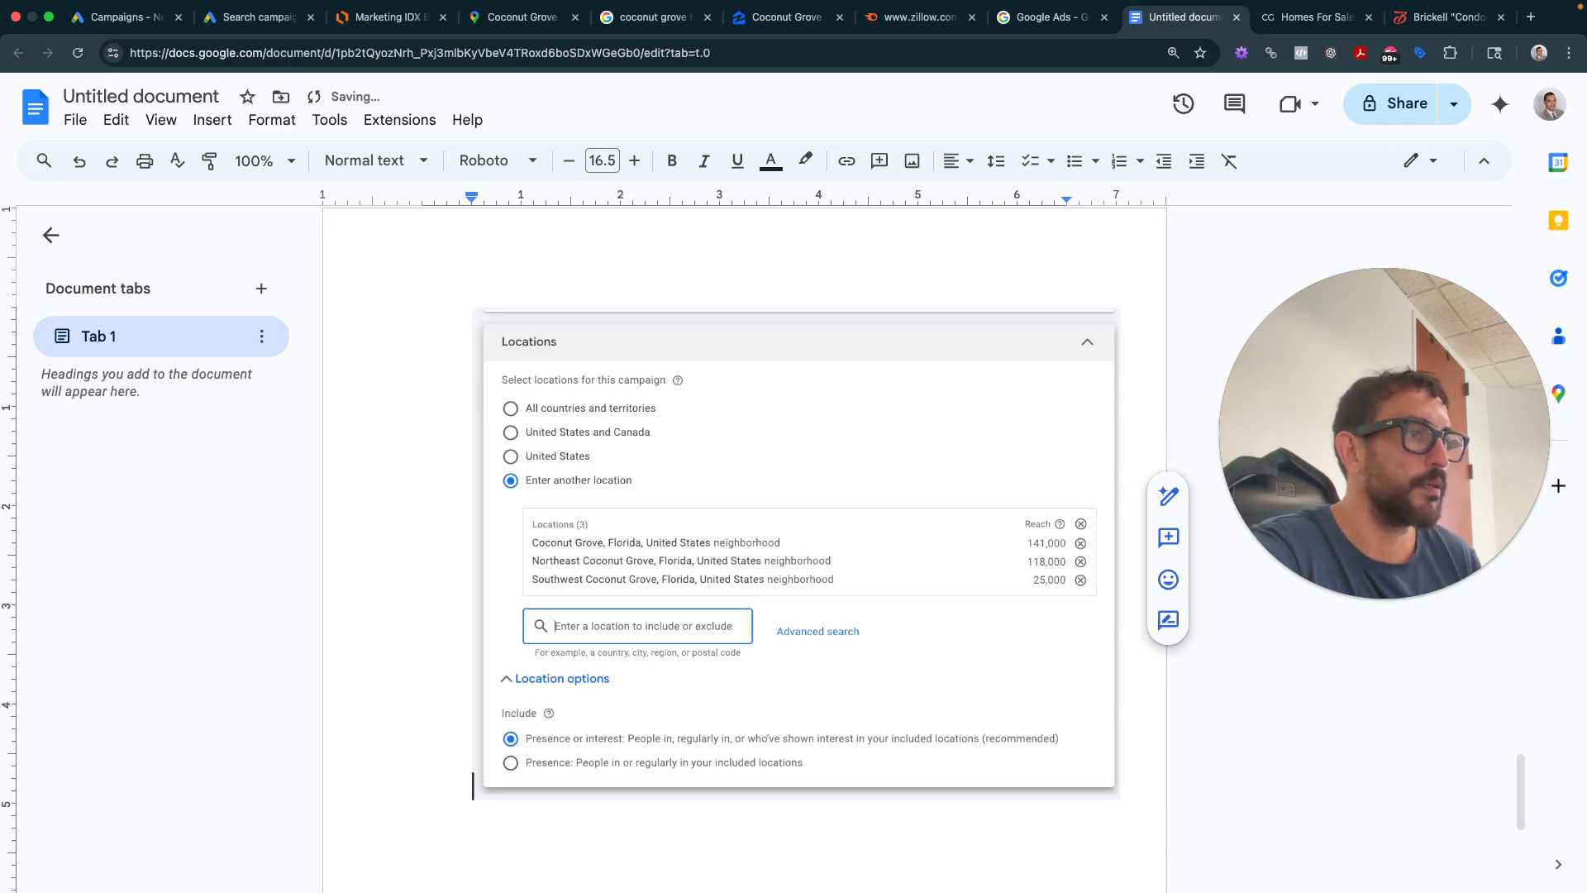
pyautogui.press('Up')
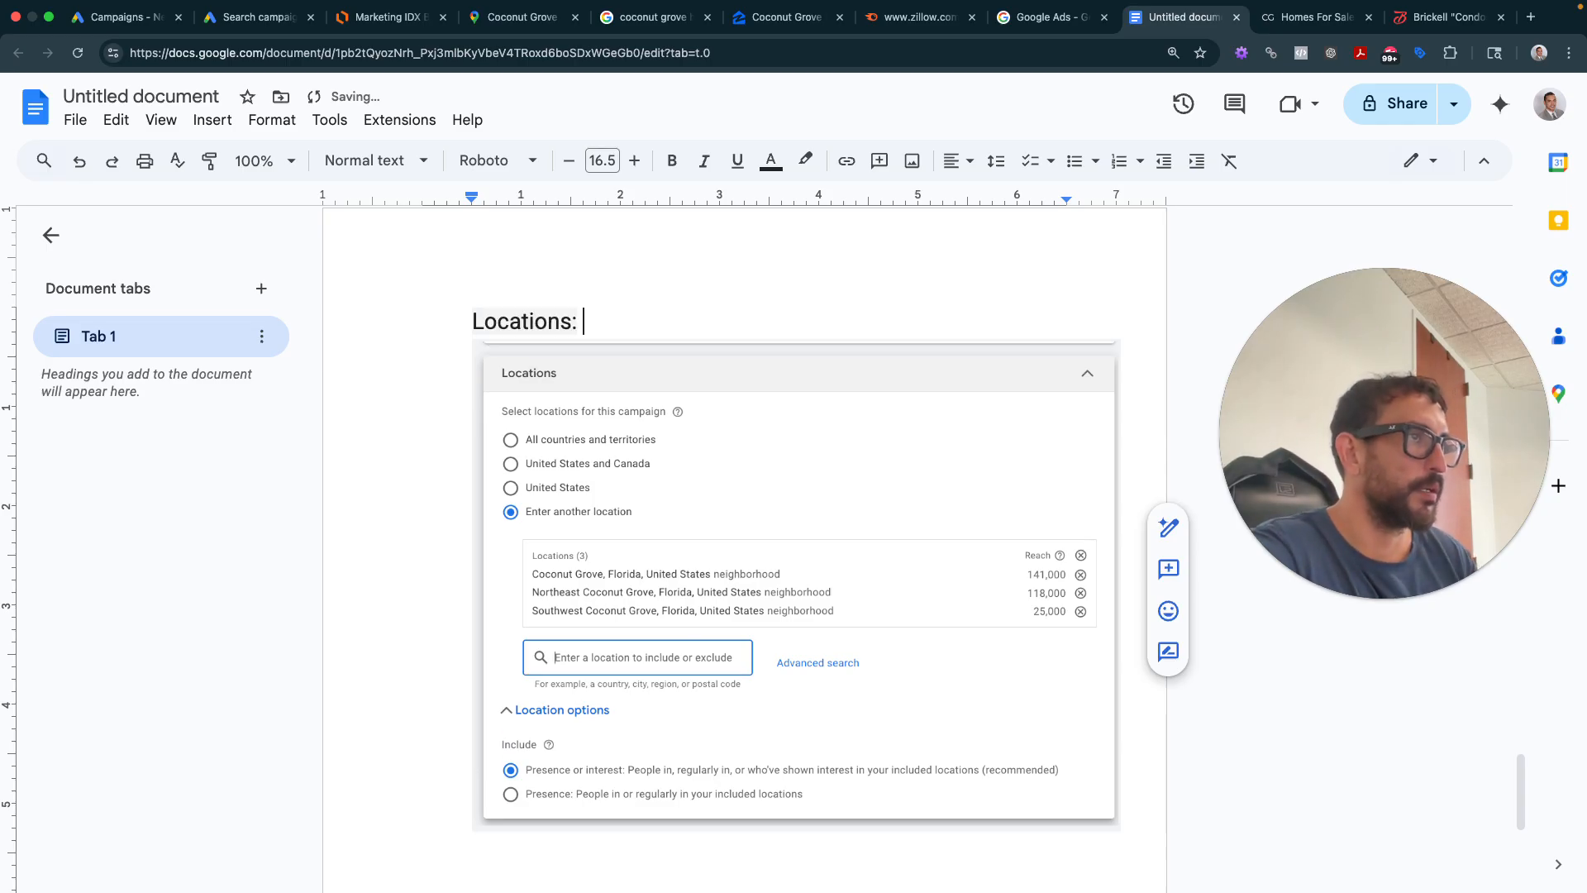
pyautogui.write('Ente')
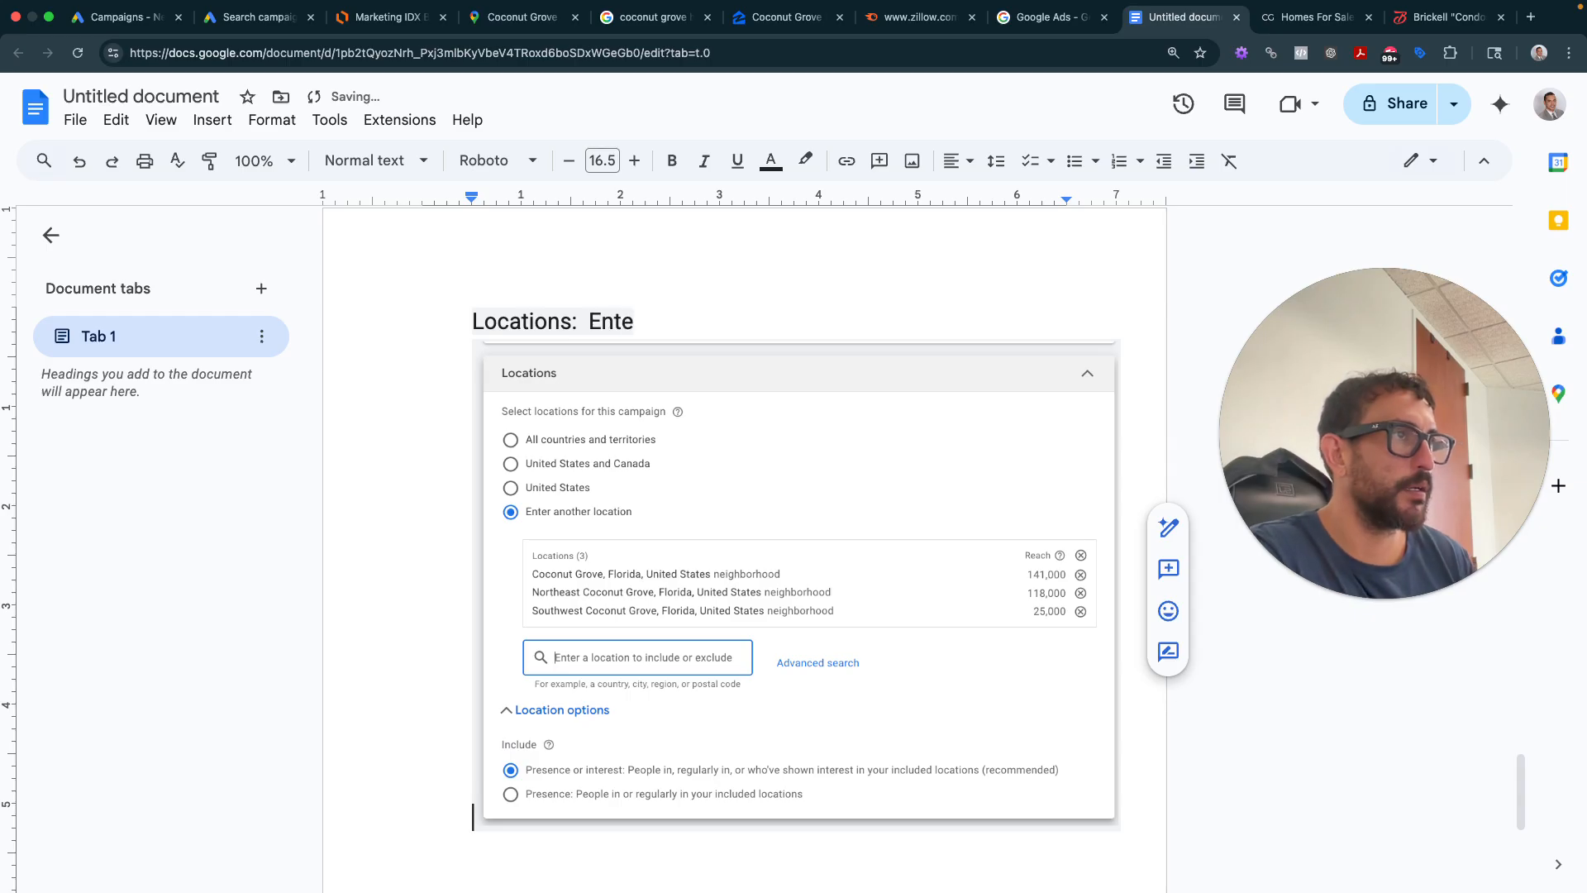
pyautogui.write('r')
pyautogui.press('BackSpace')
pyautogui.press('BackSpace')
pyautogui.press('BackSpace')
pyautogui.press('BackSpace')
pyautogui.press('BackSpace')
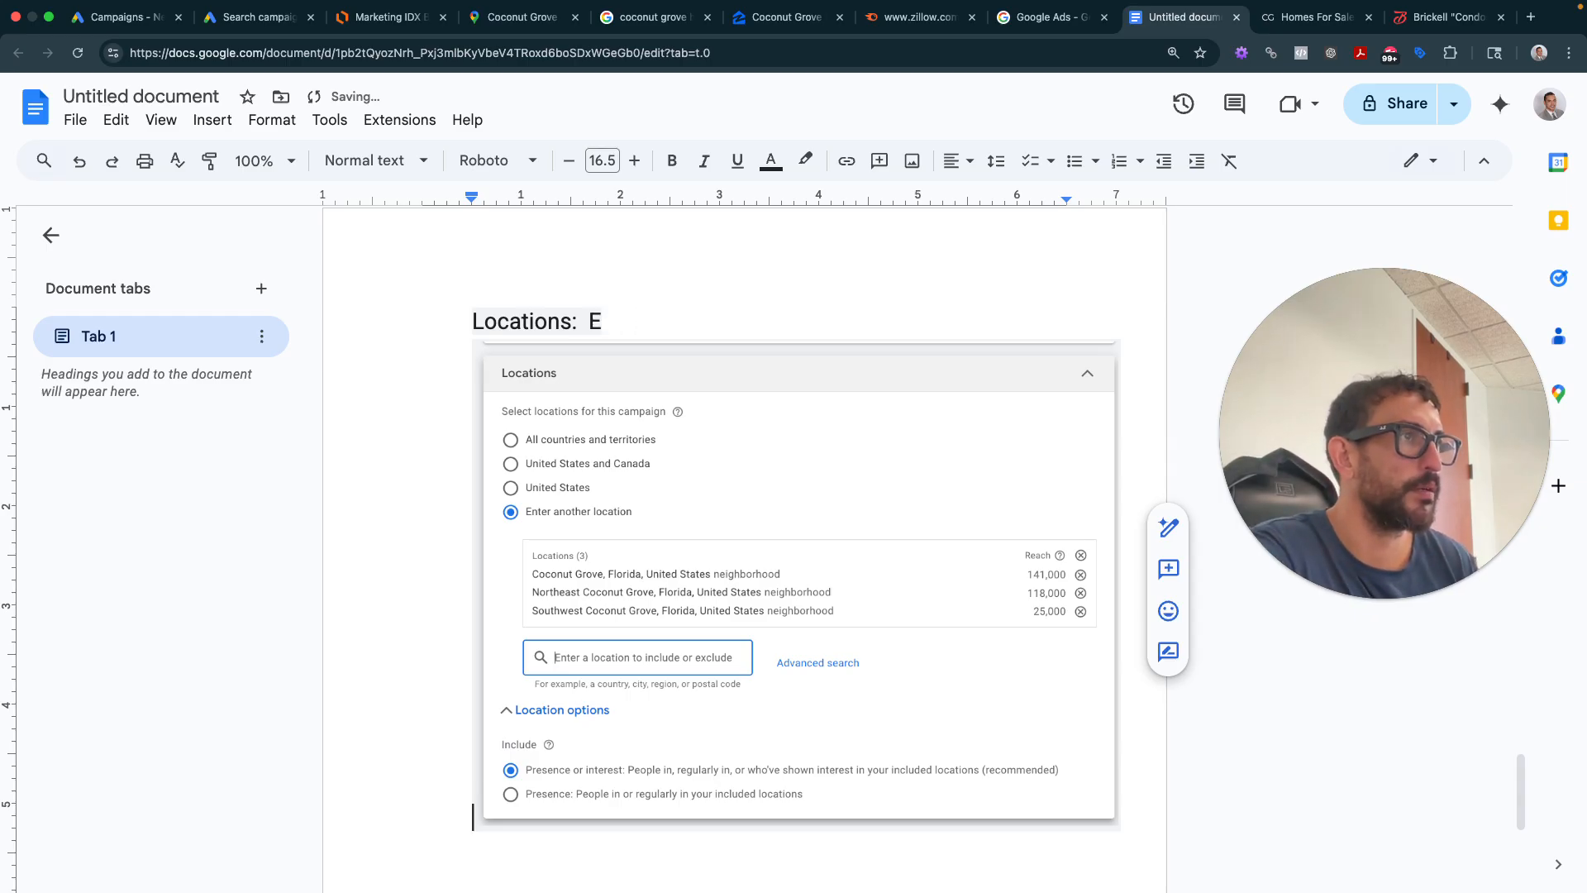
pyautogui.write('"enter loc')
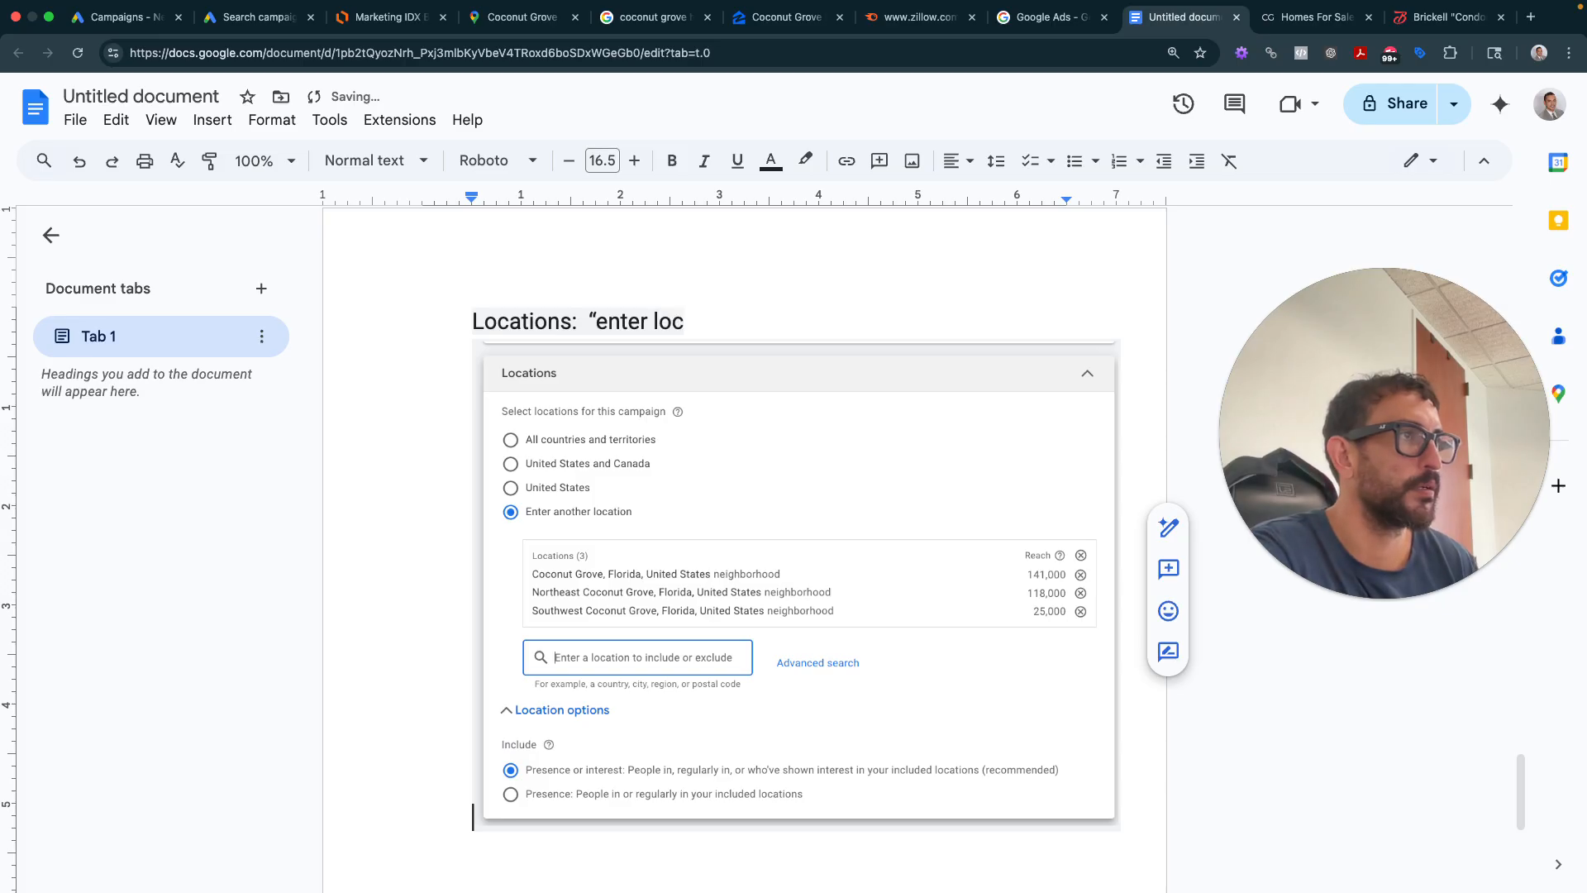
pyautogui.write('ation" - target')
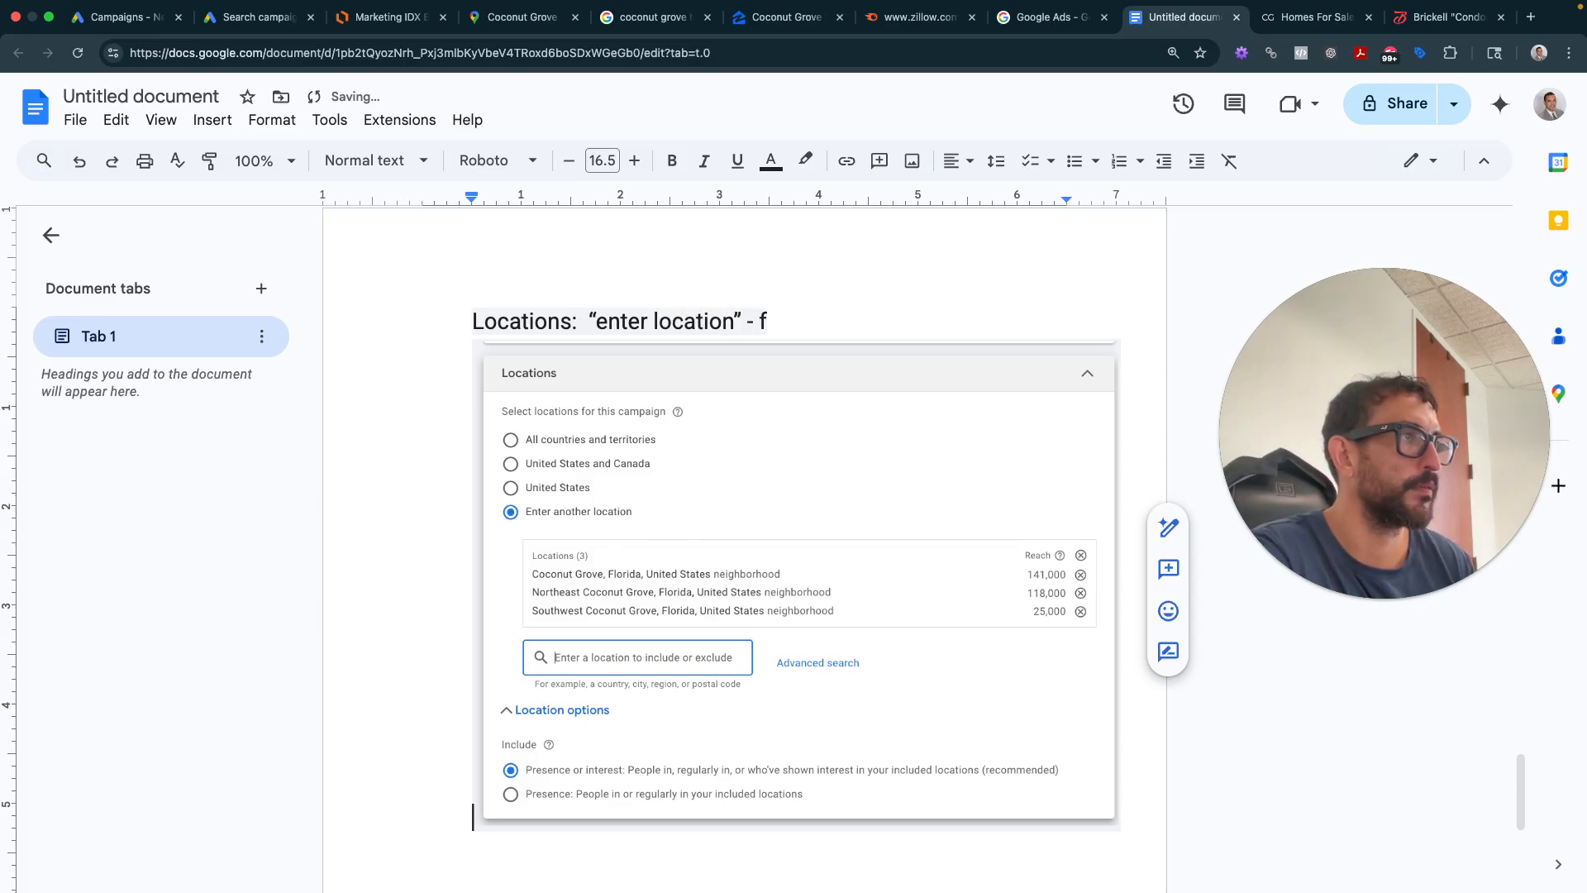
pyautogui.write(' farming')
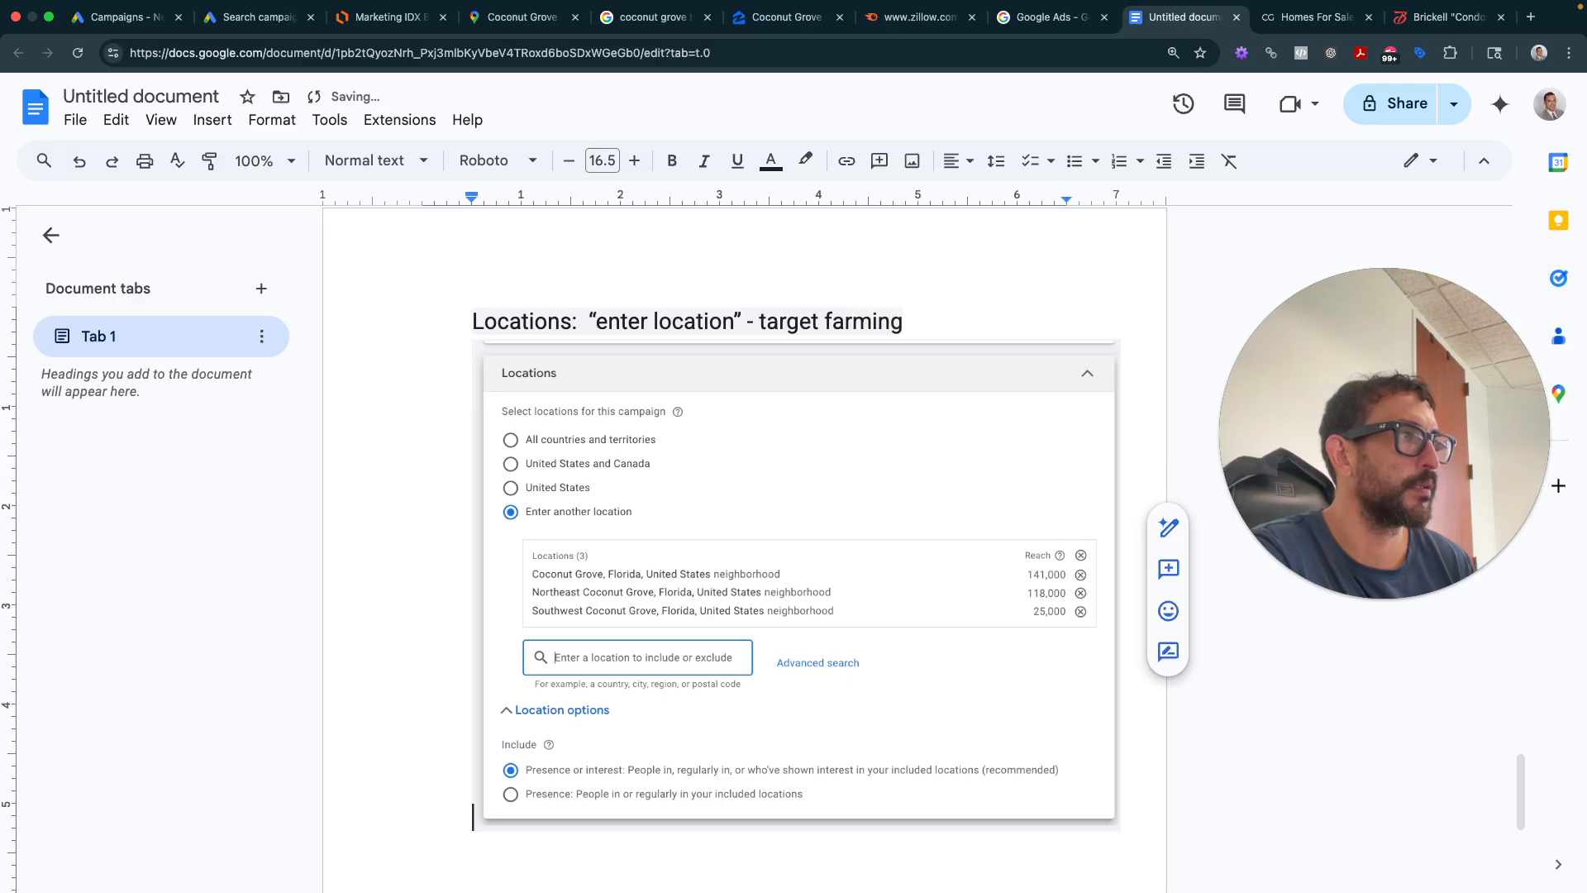
pyautogui.write(' area of keywor')
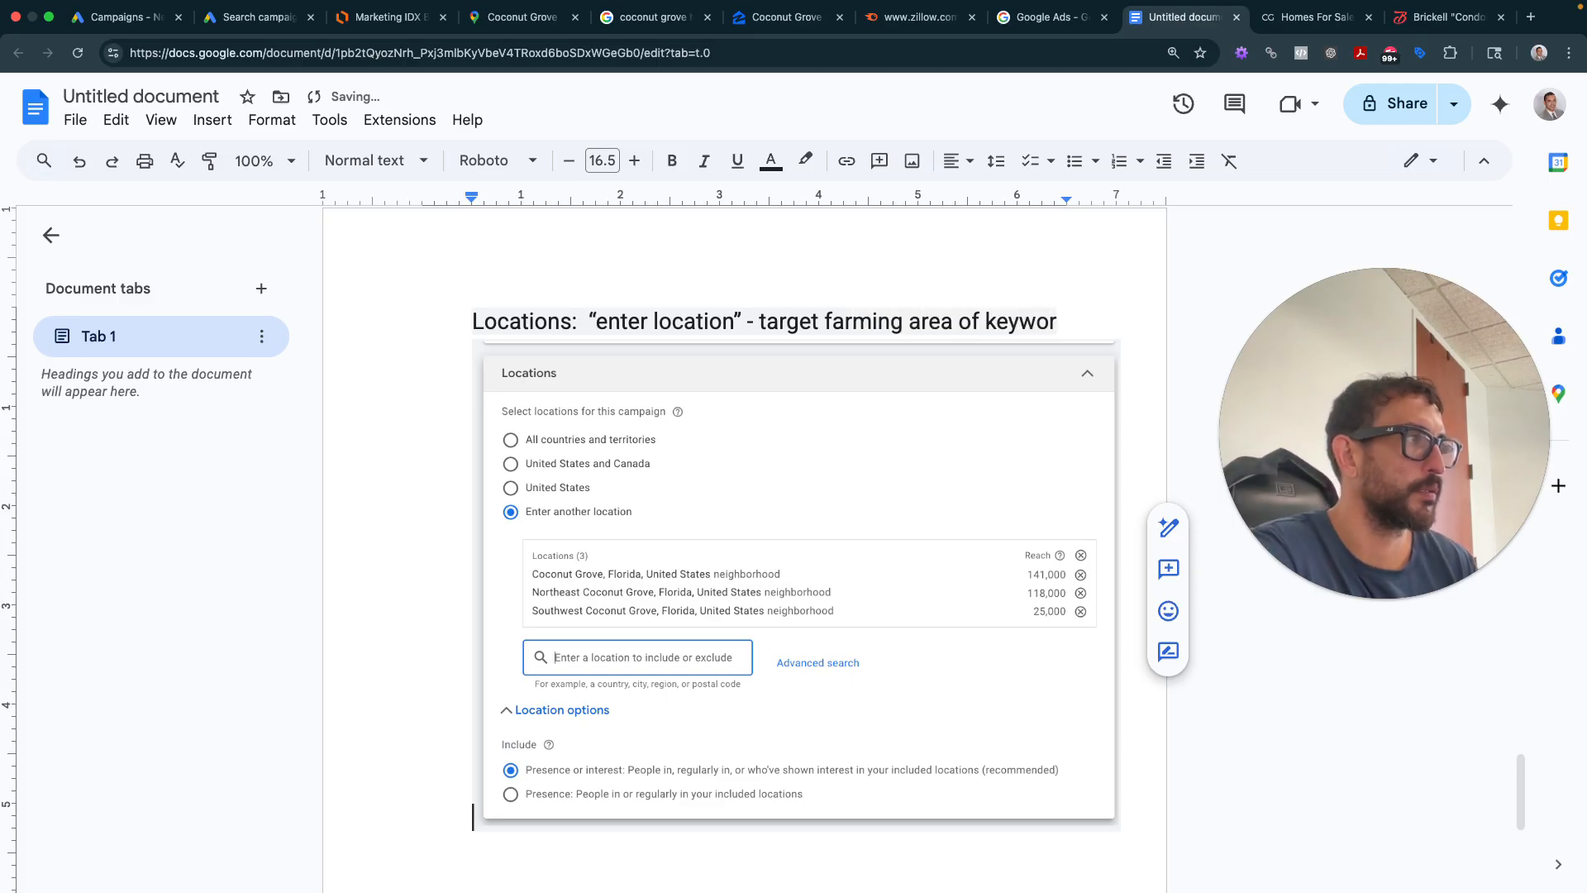
pyautogui.write('ds. Sel')
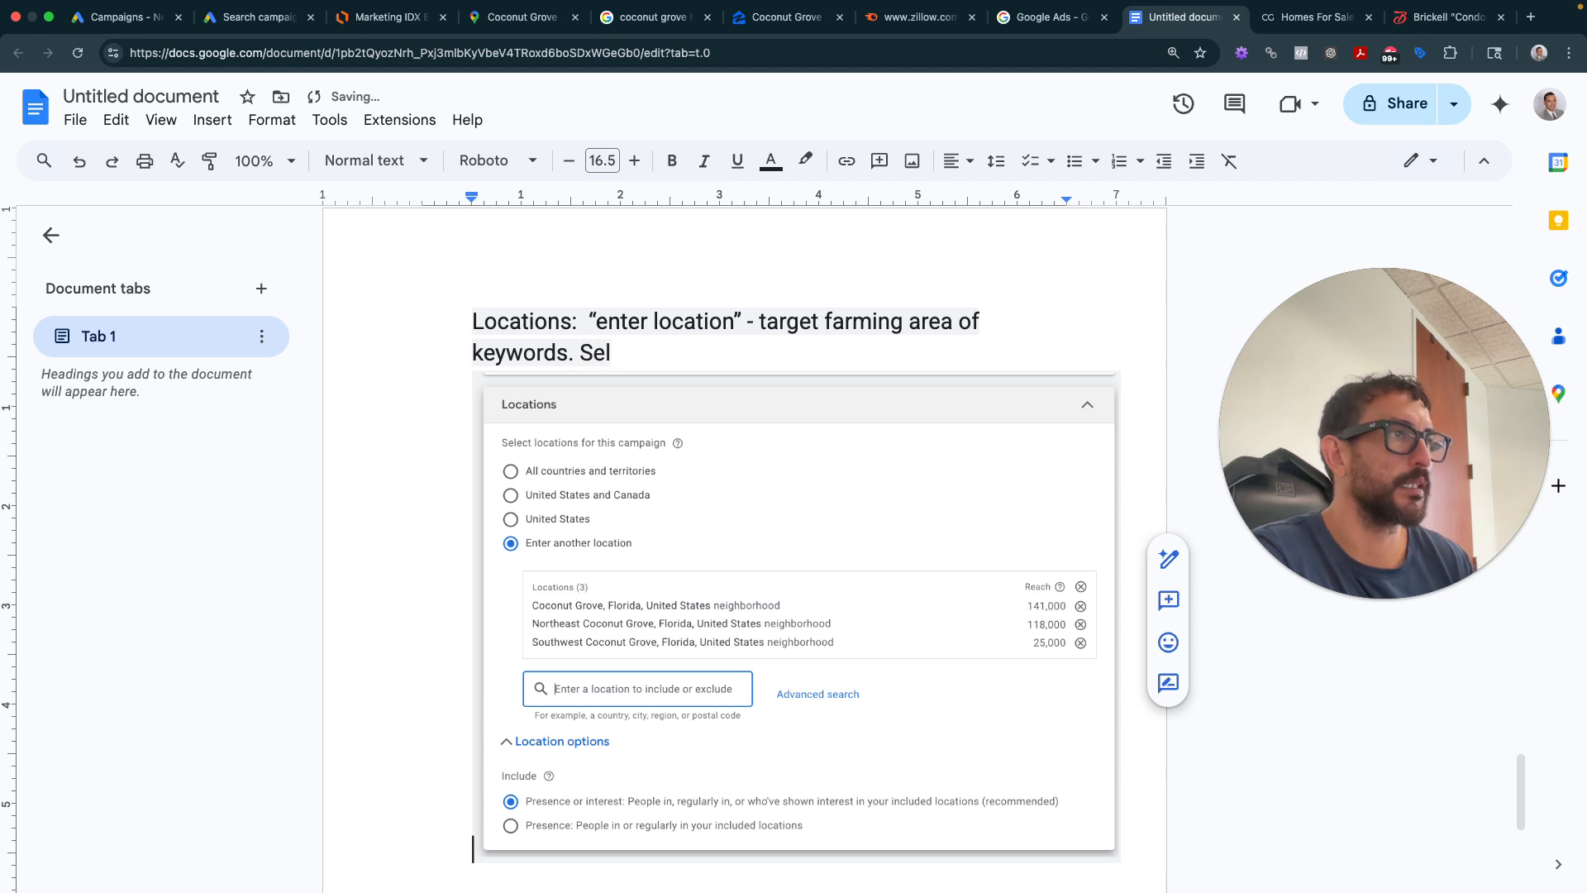
pyautogui.write('ect presence or INtere')
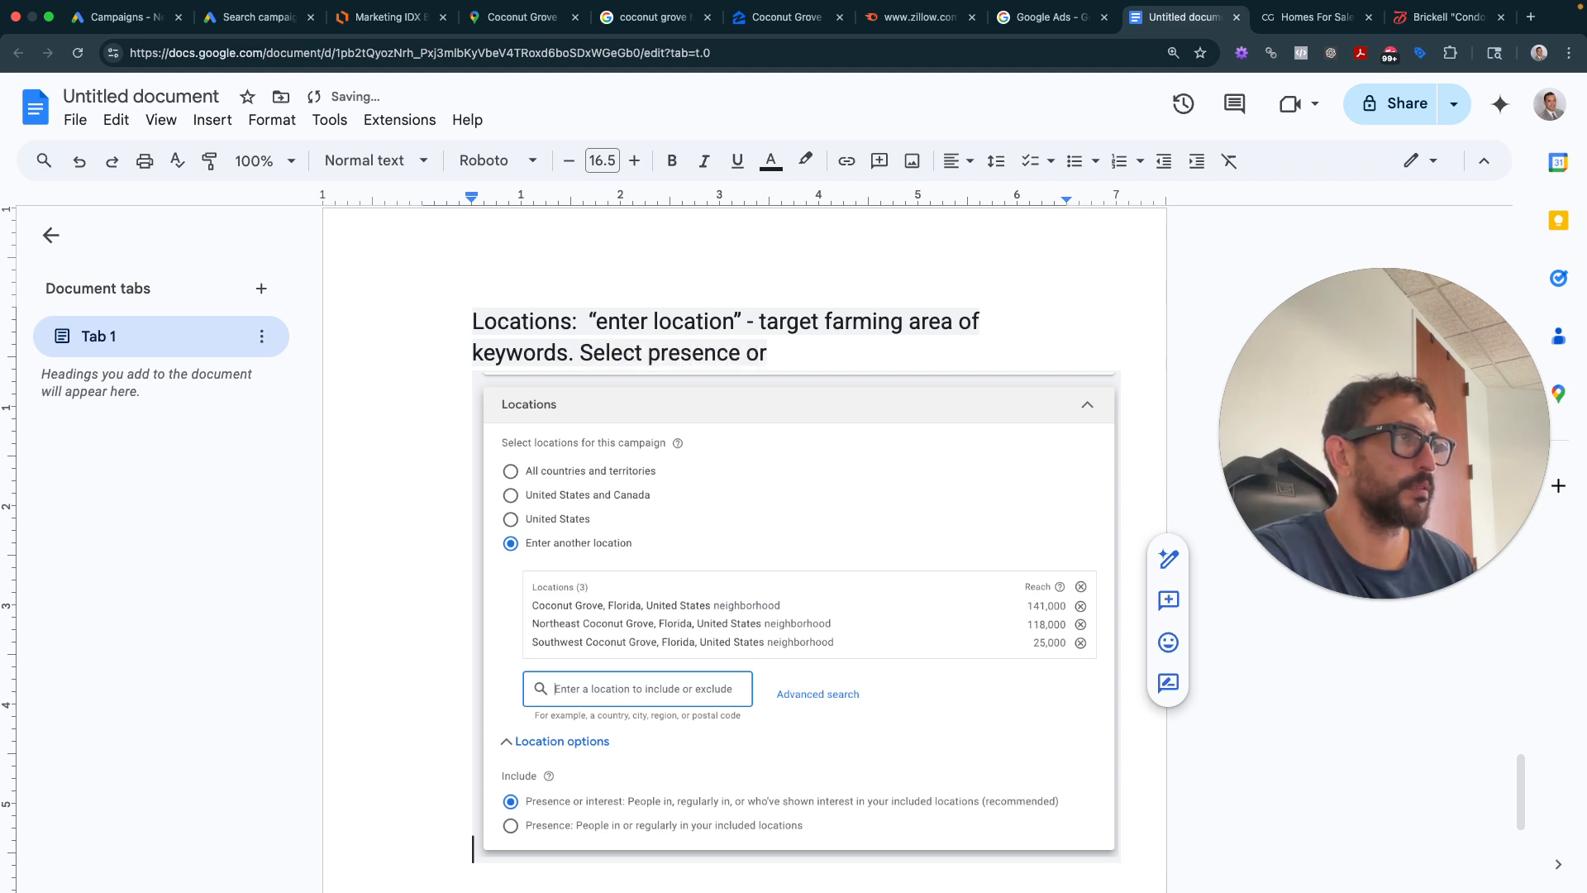
pyautogui.press('BackSpace')
pyautogui.press('BackSpace')
pyautogui.press('BackSpace')
pyautogui.press('BackSpace')
pyautogui.press('BackSpace')
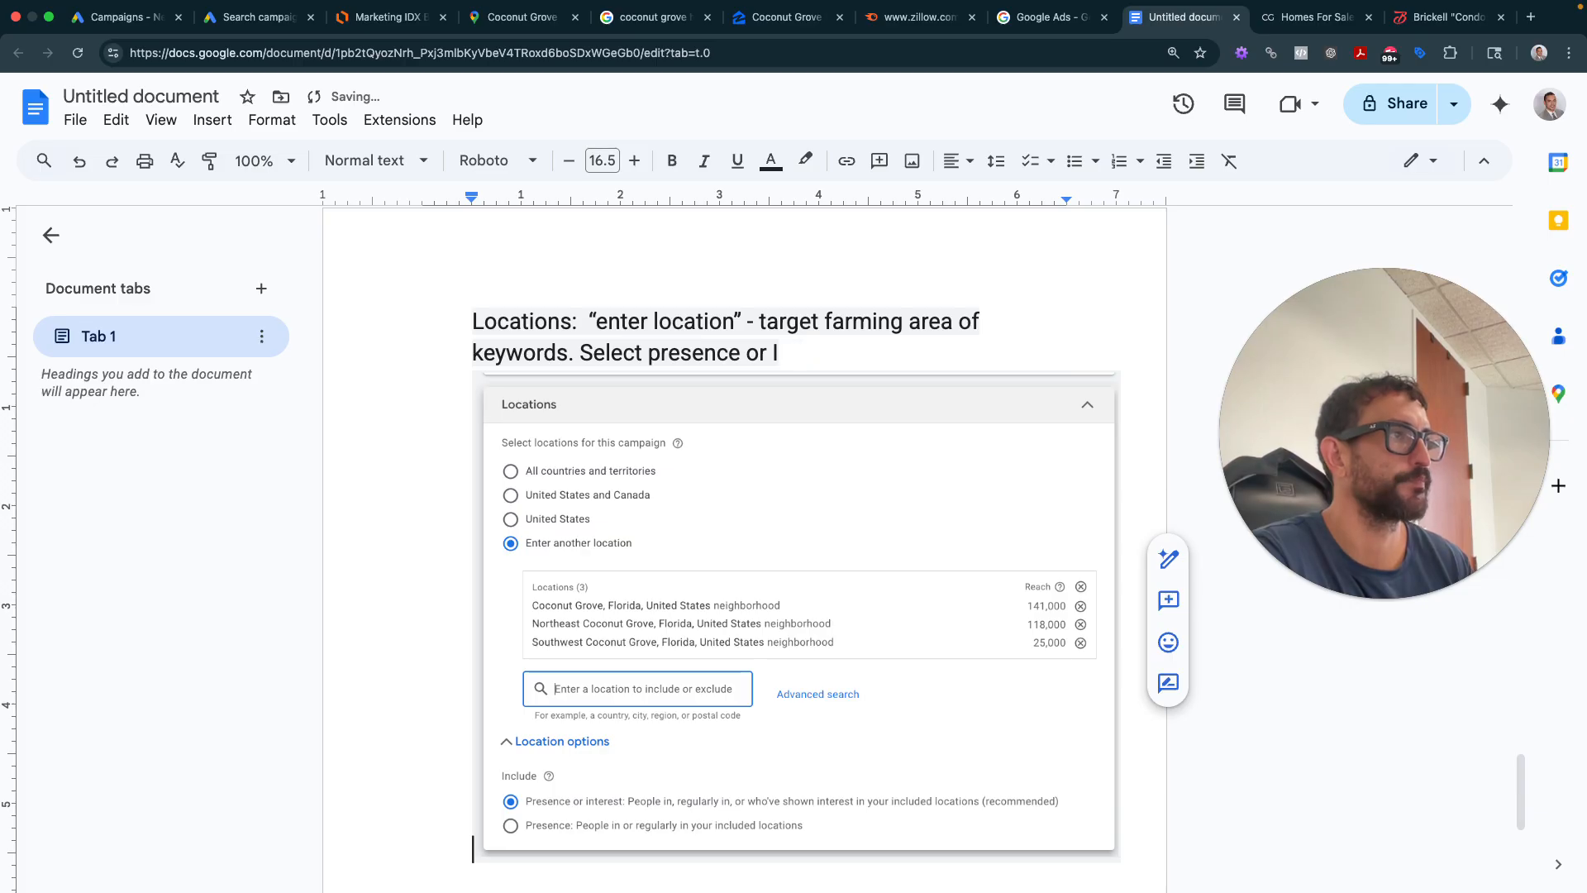
pyautogui.write('nterest.')
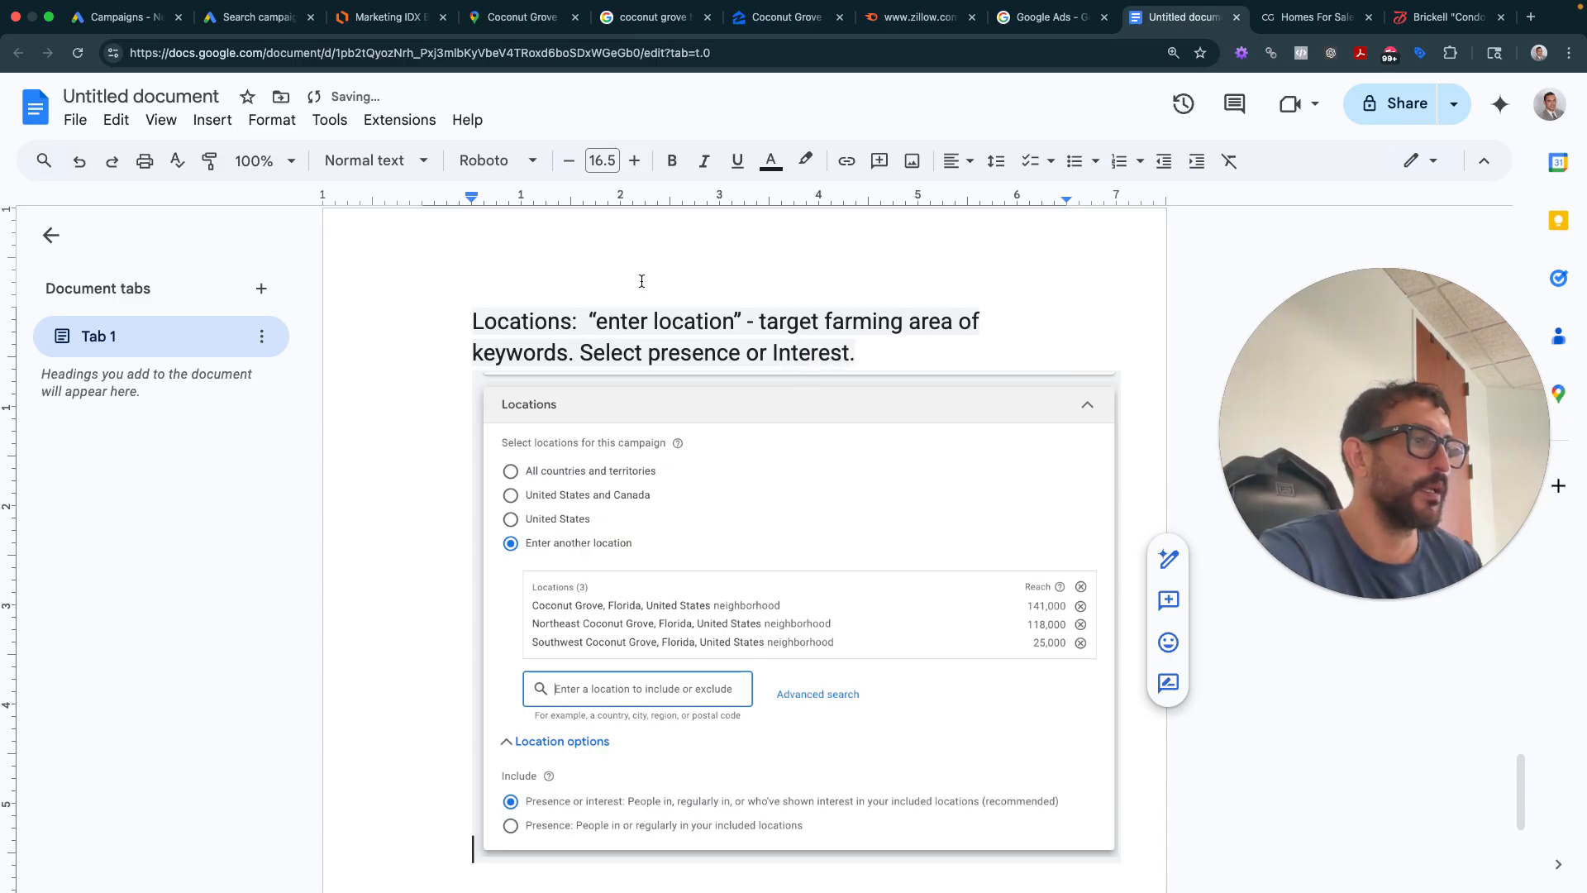
# - Restore the Locations note above the screenshot and add a new line below the image
pyautogui.scroll(-3, 642, 281)
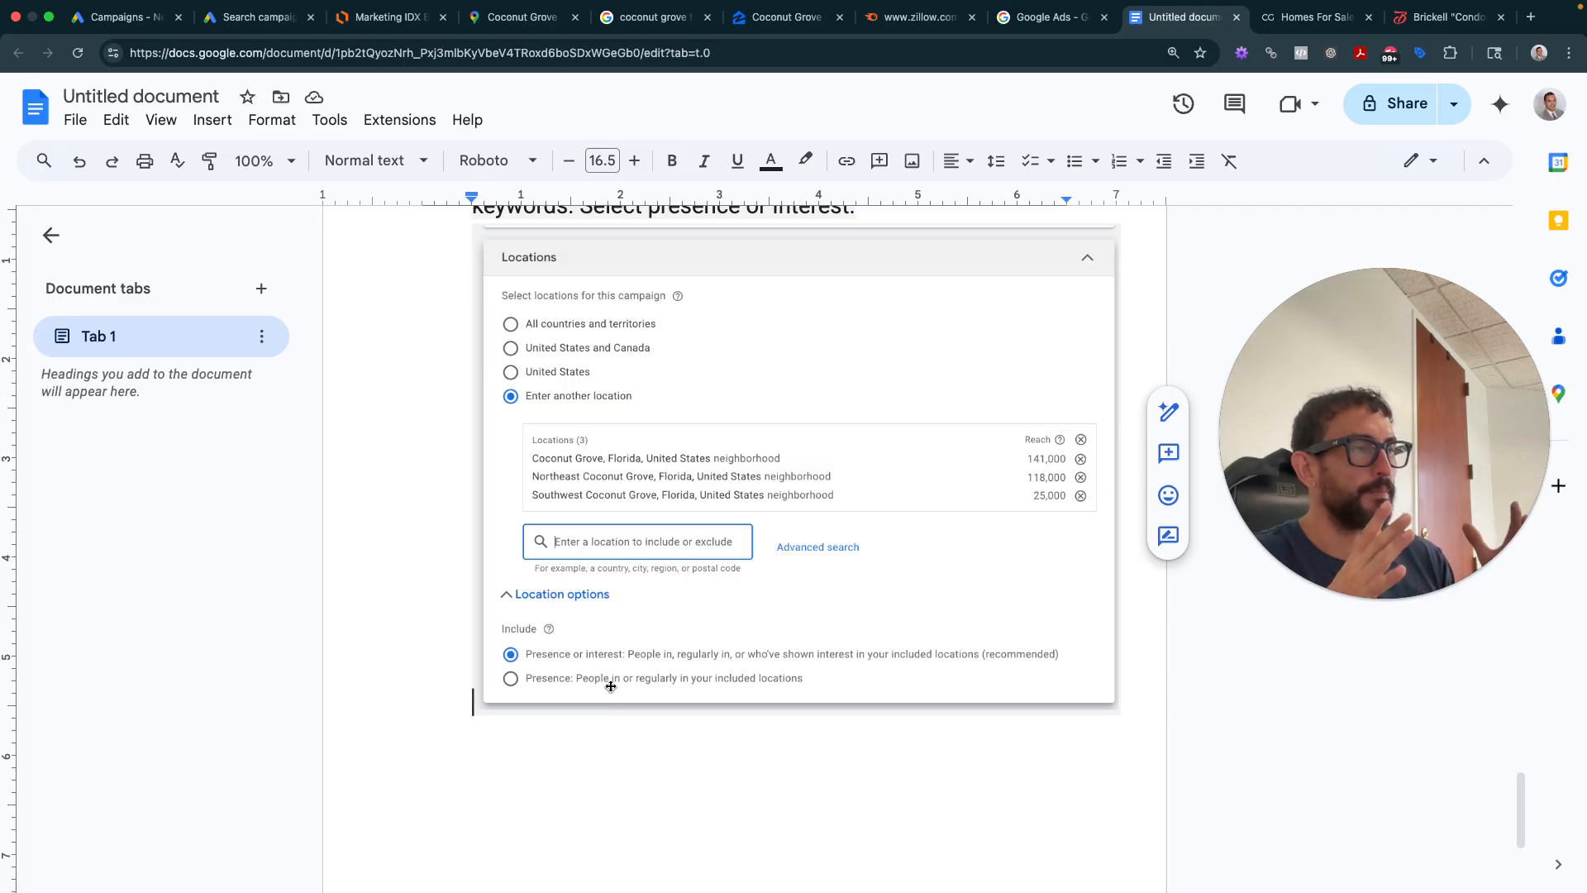
pyautogui.press('Return')
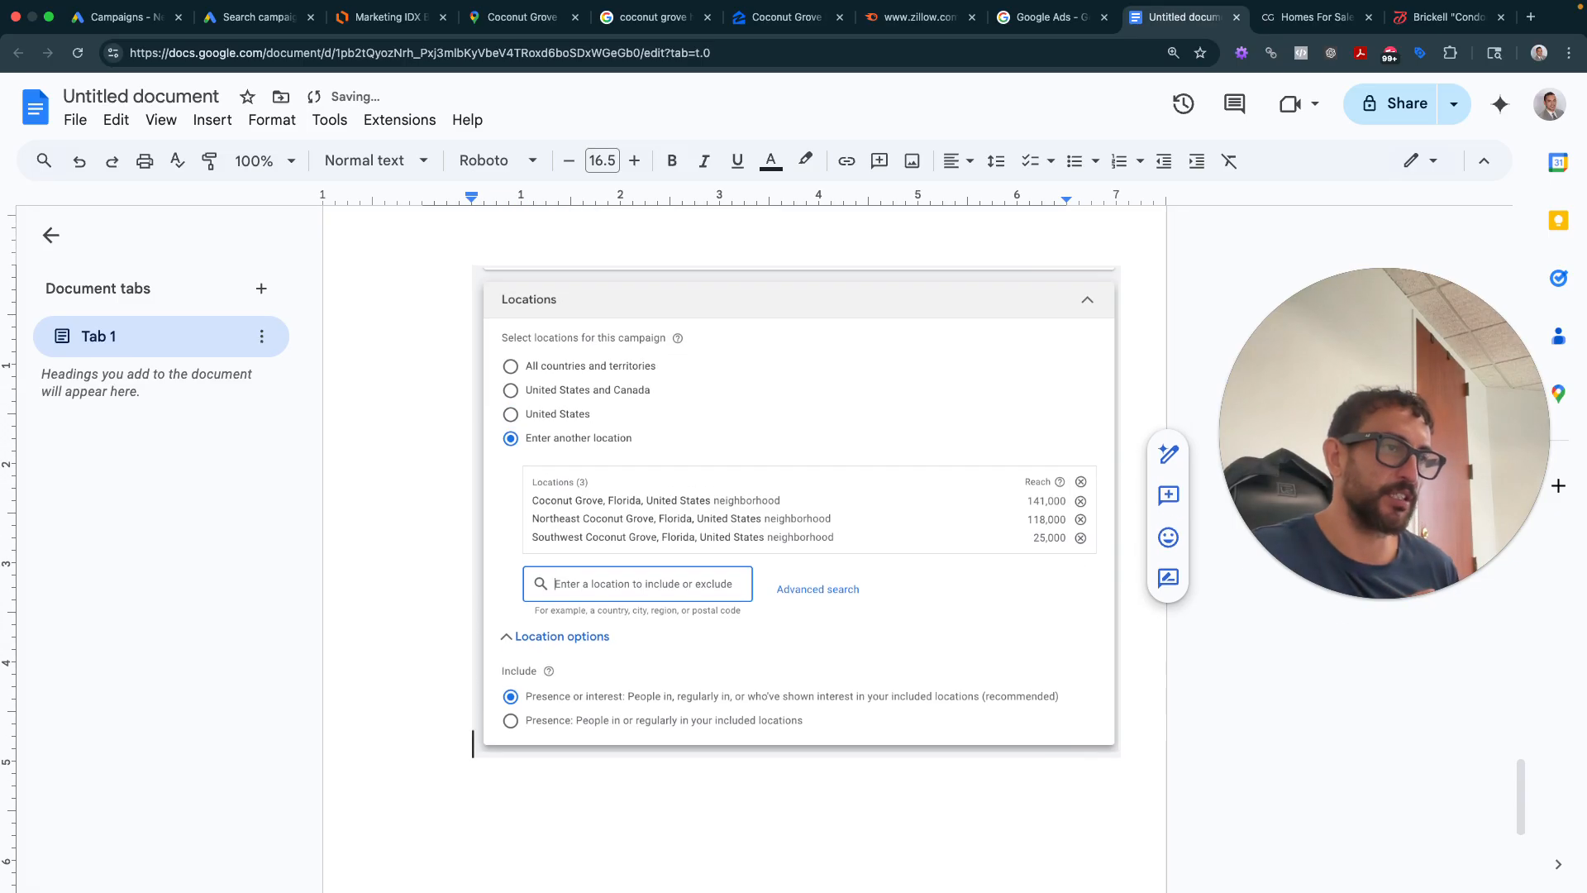
pyautogui.write('Locations:  "enter location" - target farming area of keywords. Select presence or Interest.')
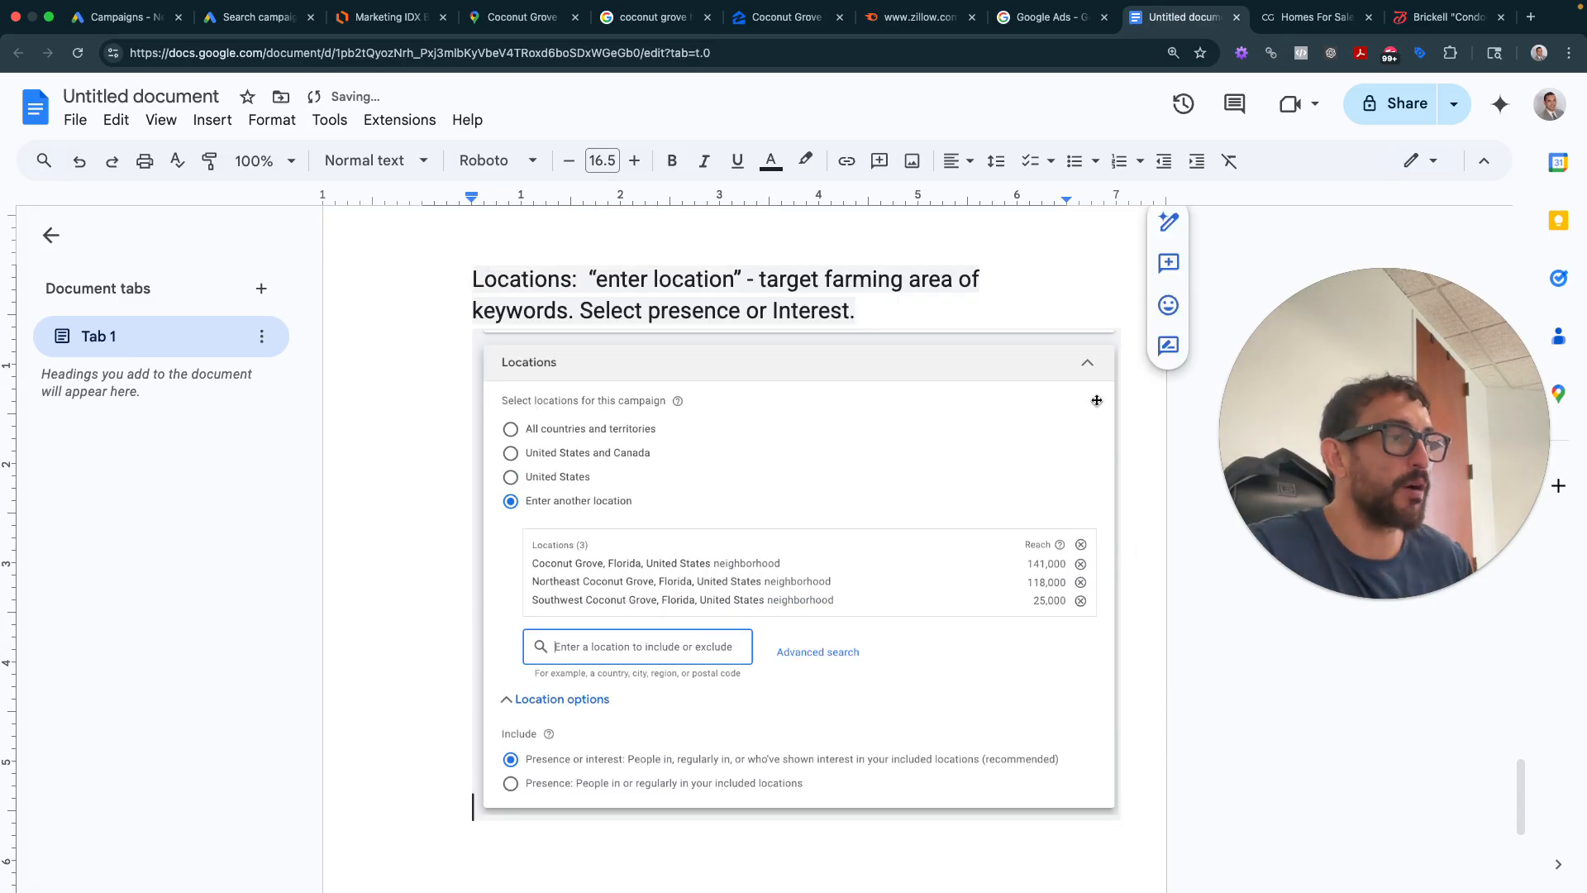
pyautogui.press('Return')
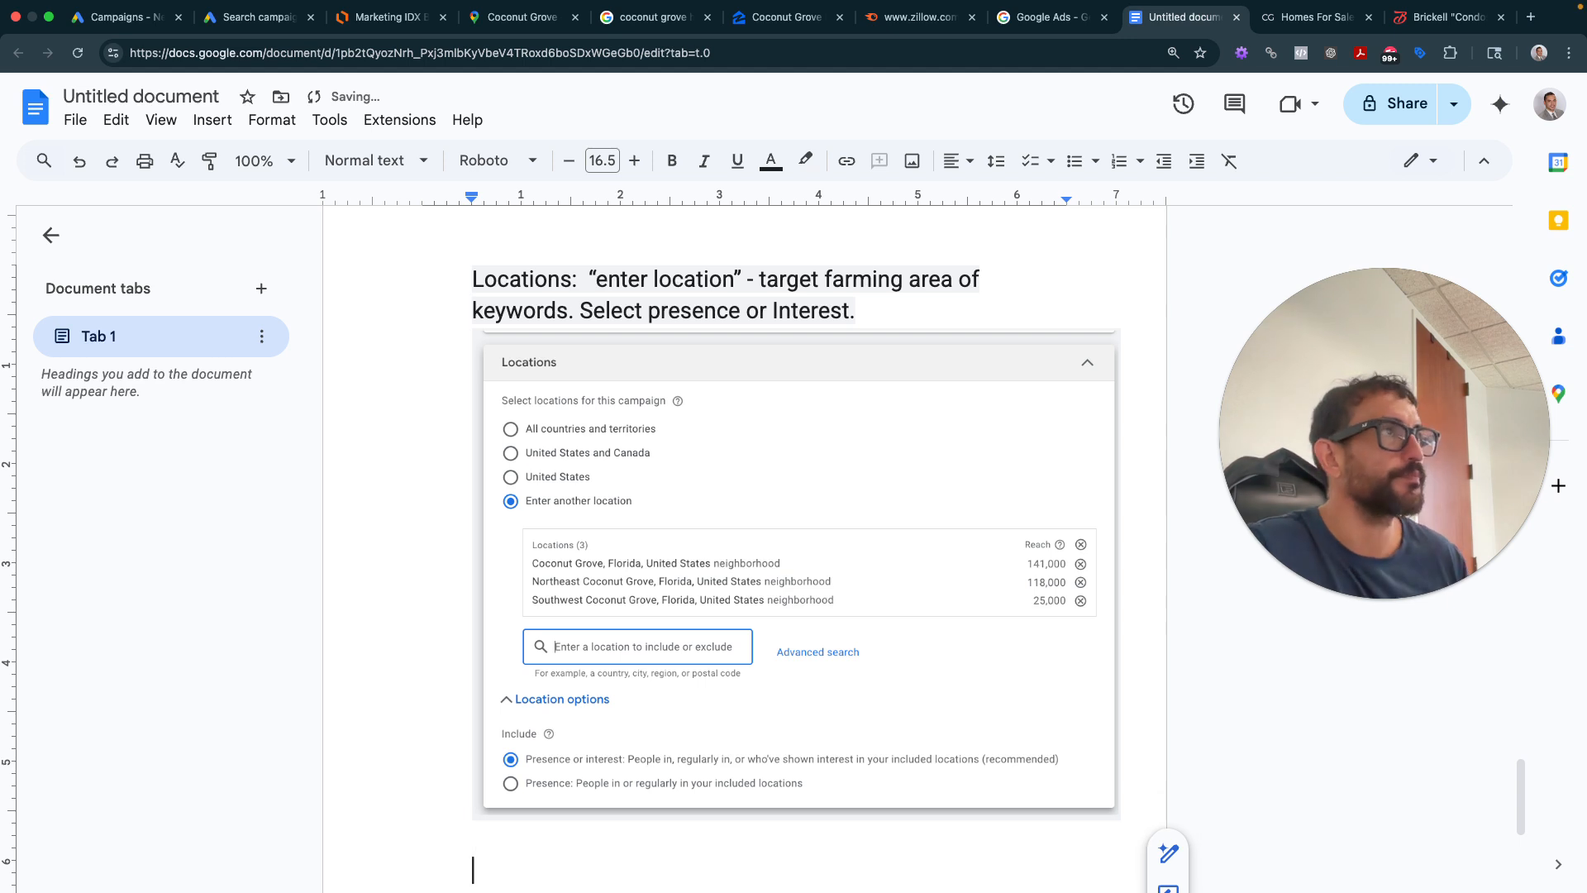
pyautogui.click(266, 18)
# - Remove English from the campaign languages so it targets all languages
pyautogui.scroll(-4, 673, 470)
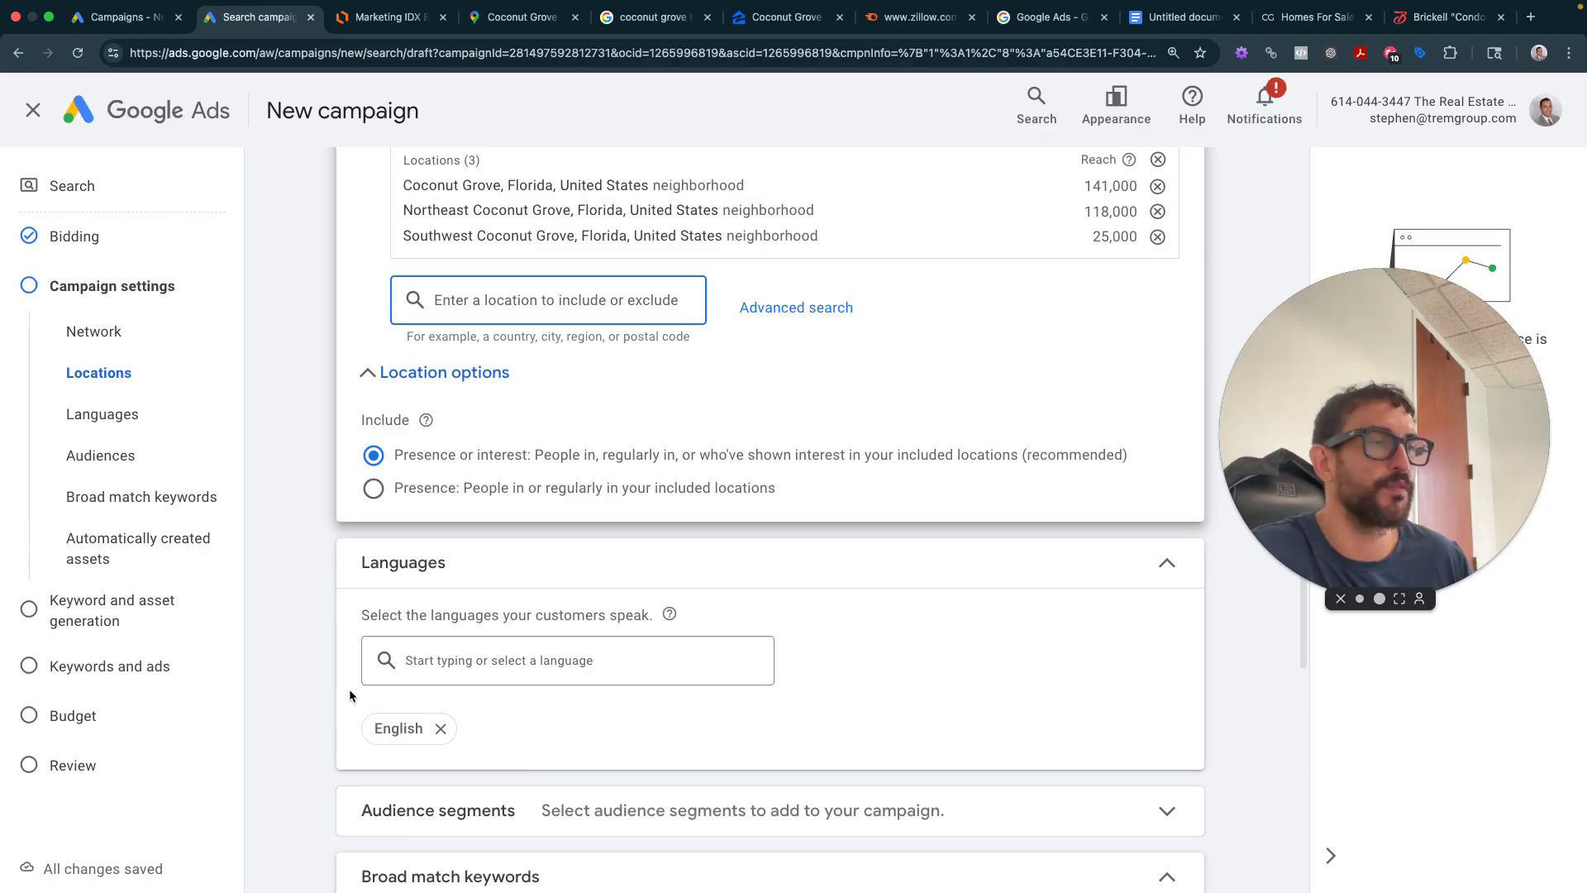
pyautogui.scroll(-1, 415, 680)
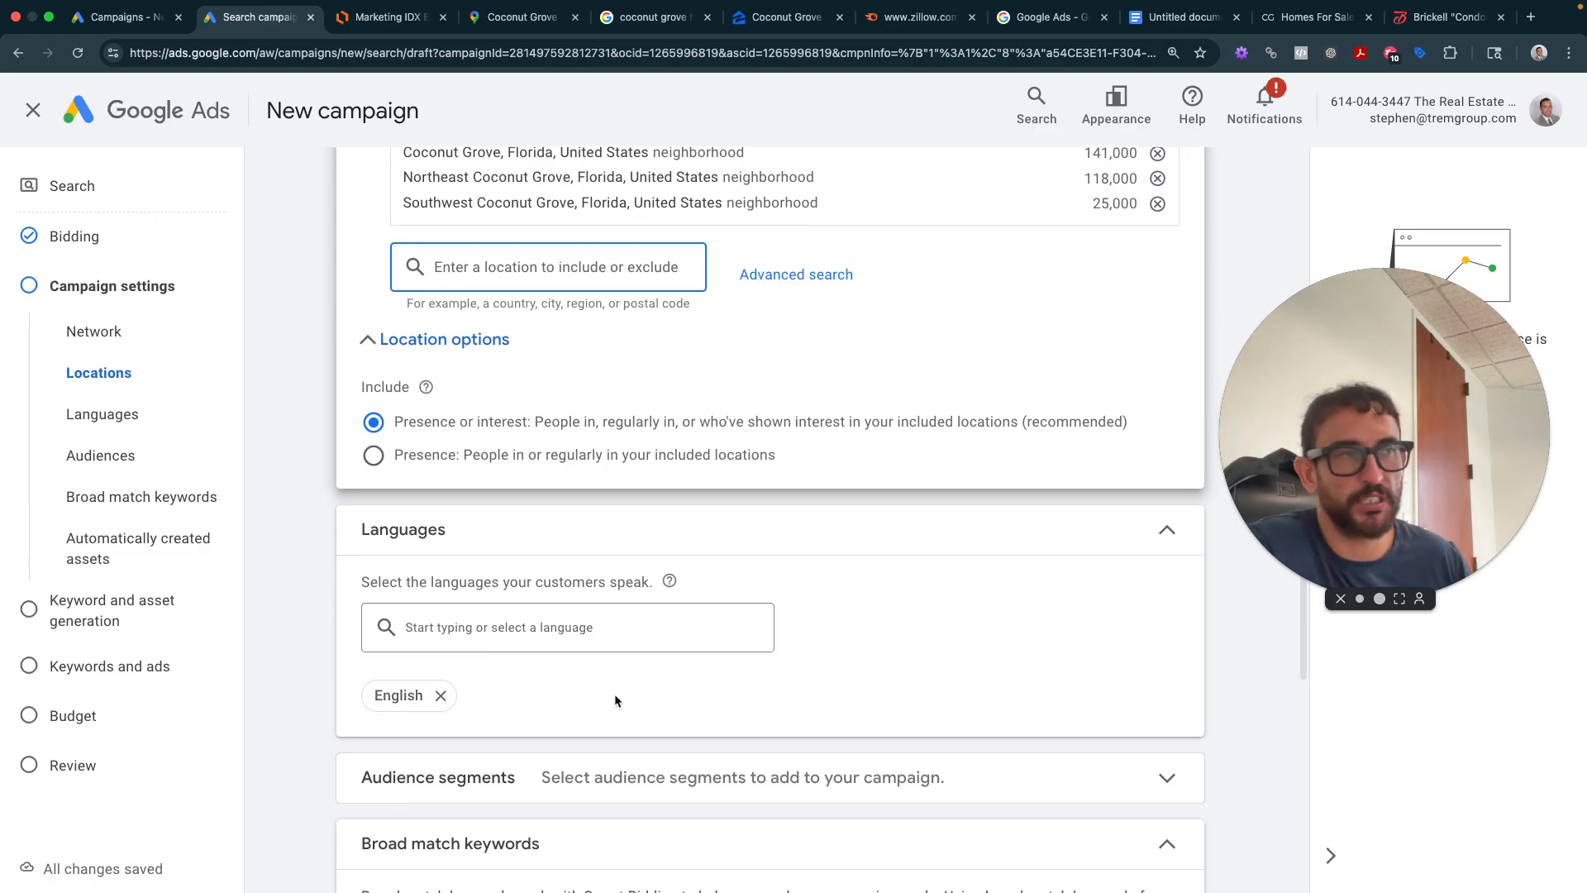
pyautogui.scroll(-1, 614, 692)
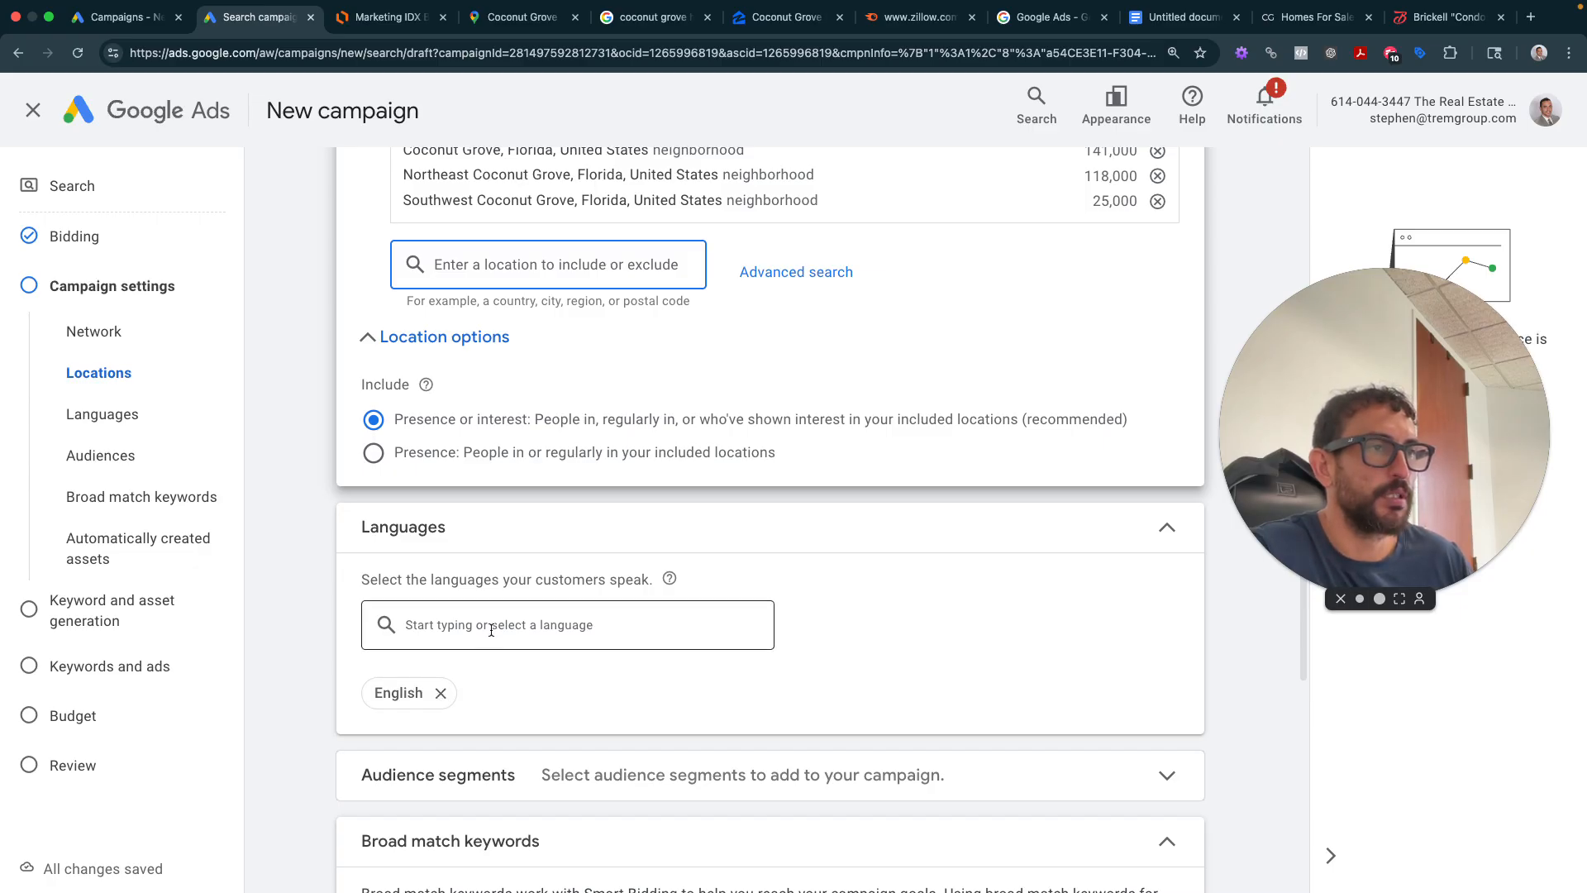
pyautogui.click(441, 695)
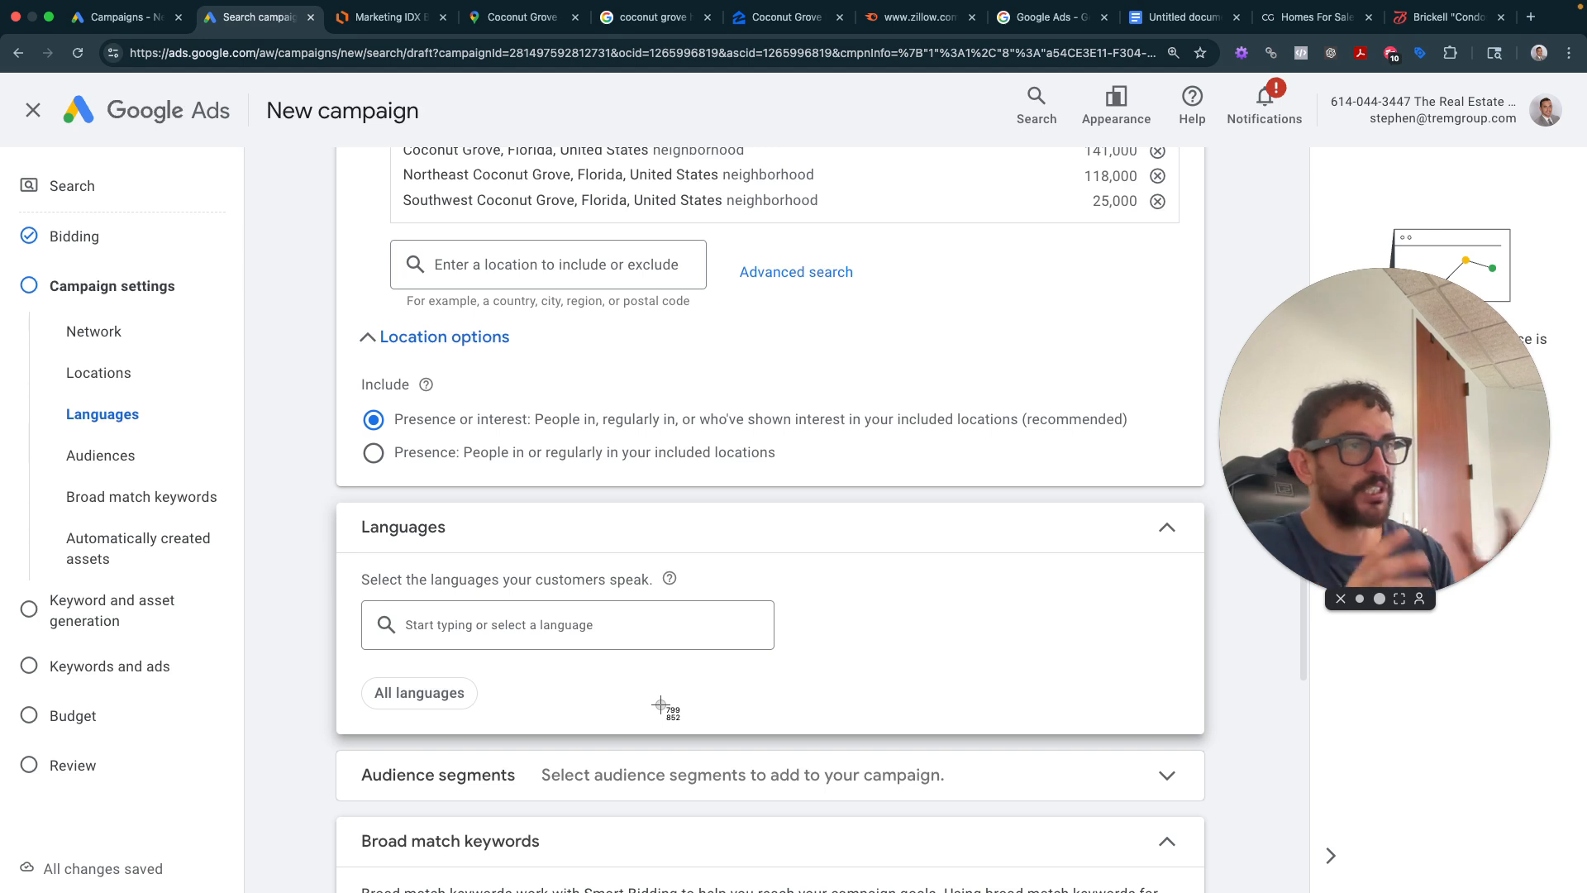
# - Capture the Languages card and paste it below the Locations screenshot in the notes
pyautogui.moveTo(327, 490); pyautogui.dragTo(850, 737)
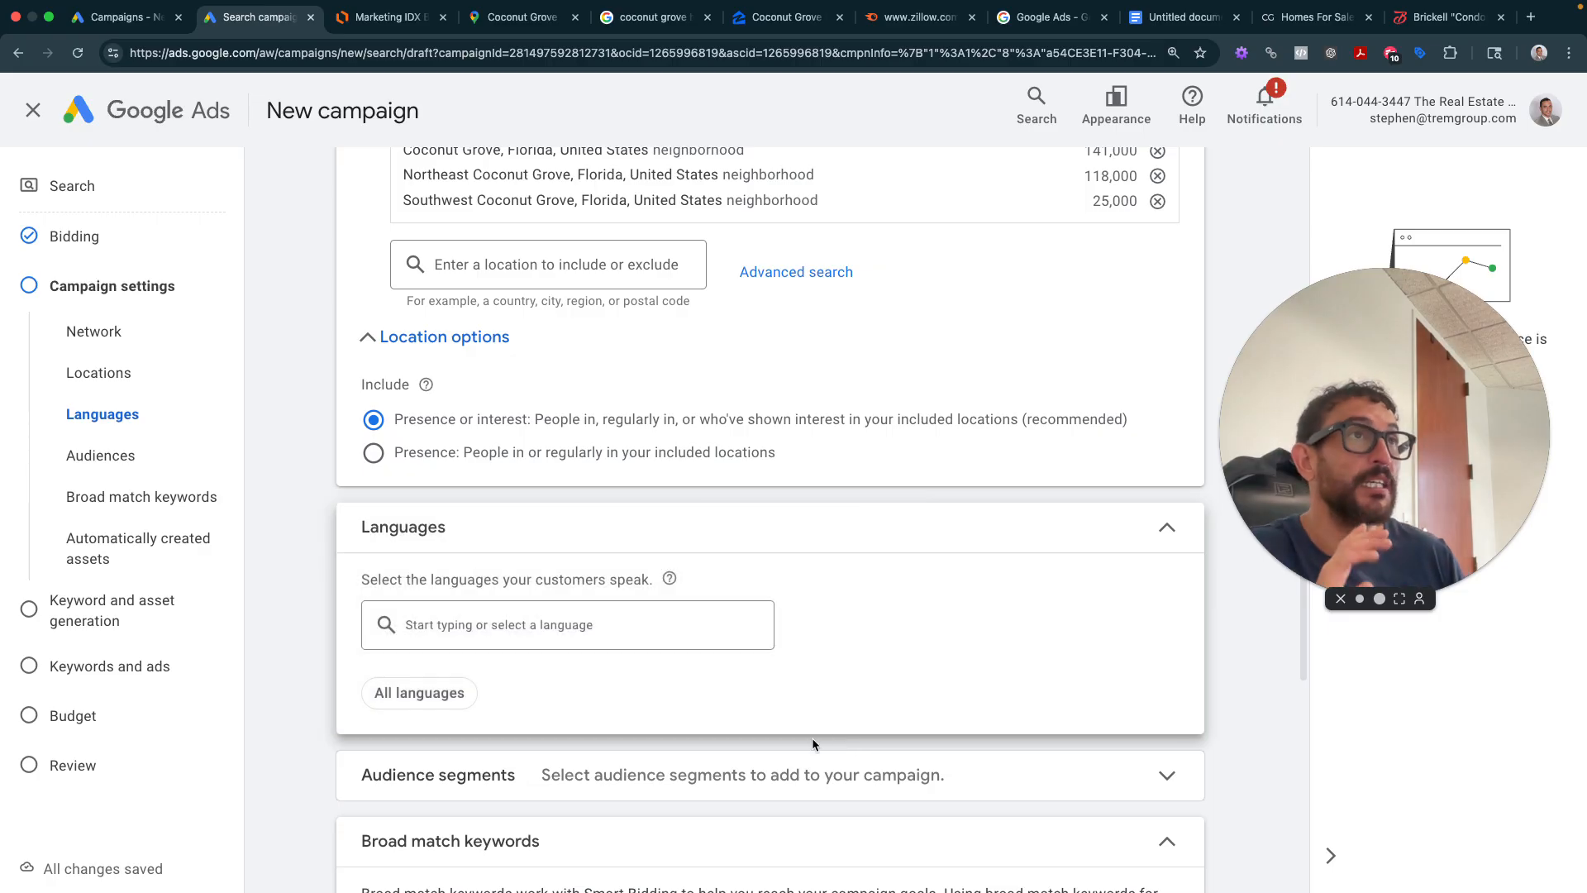
pyautogui.click(1170, 23)
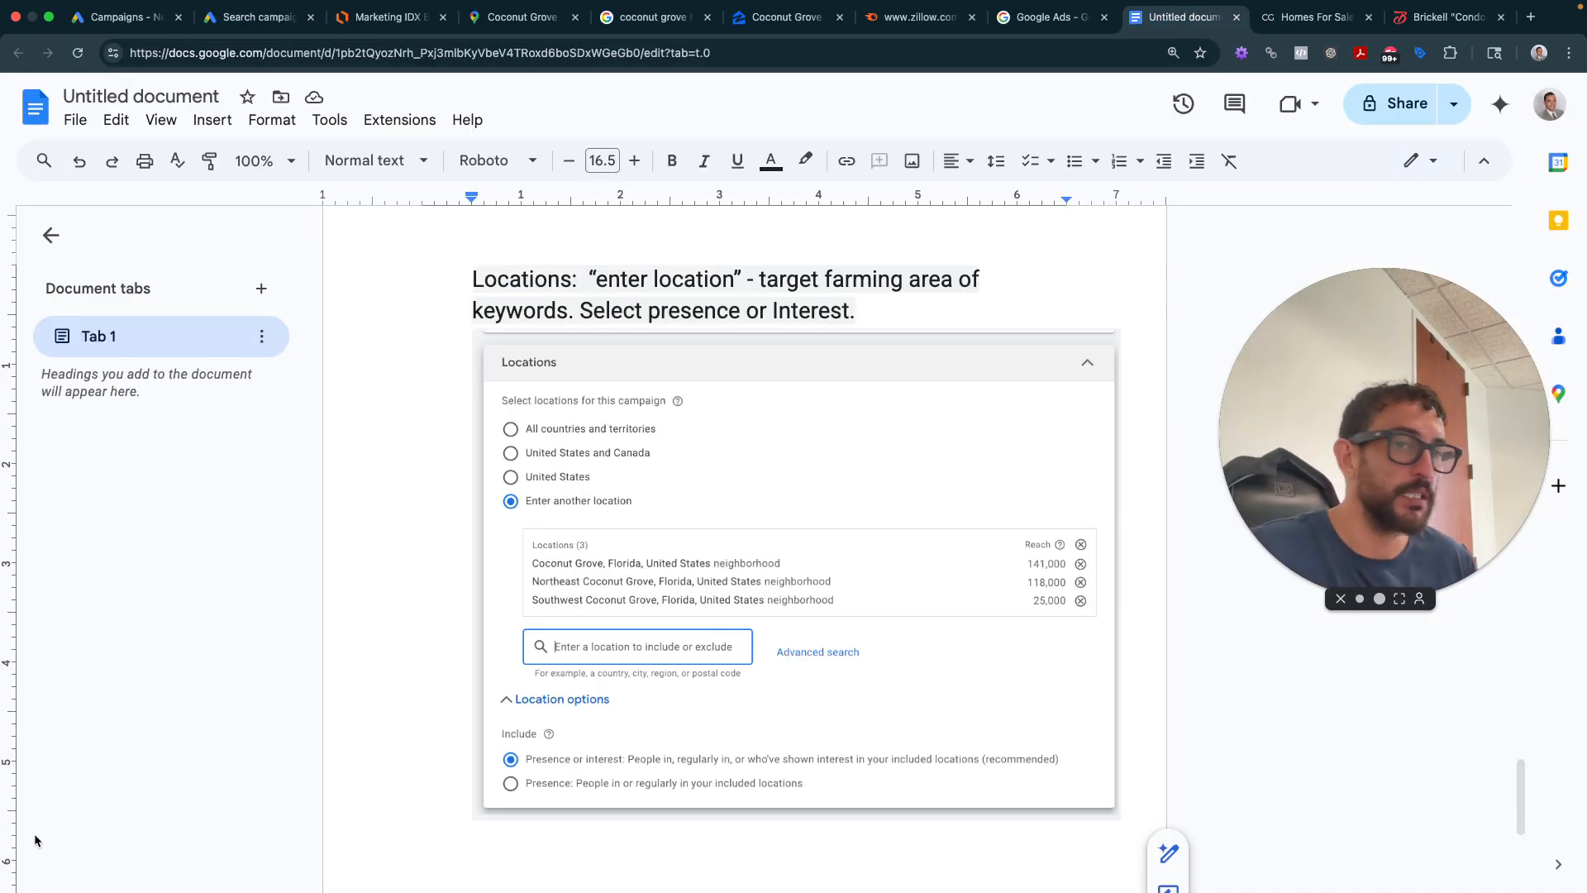
pyautogui.click(633, 863)
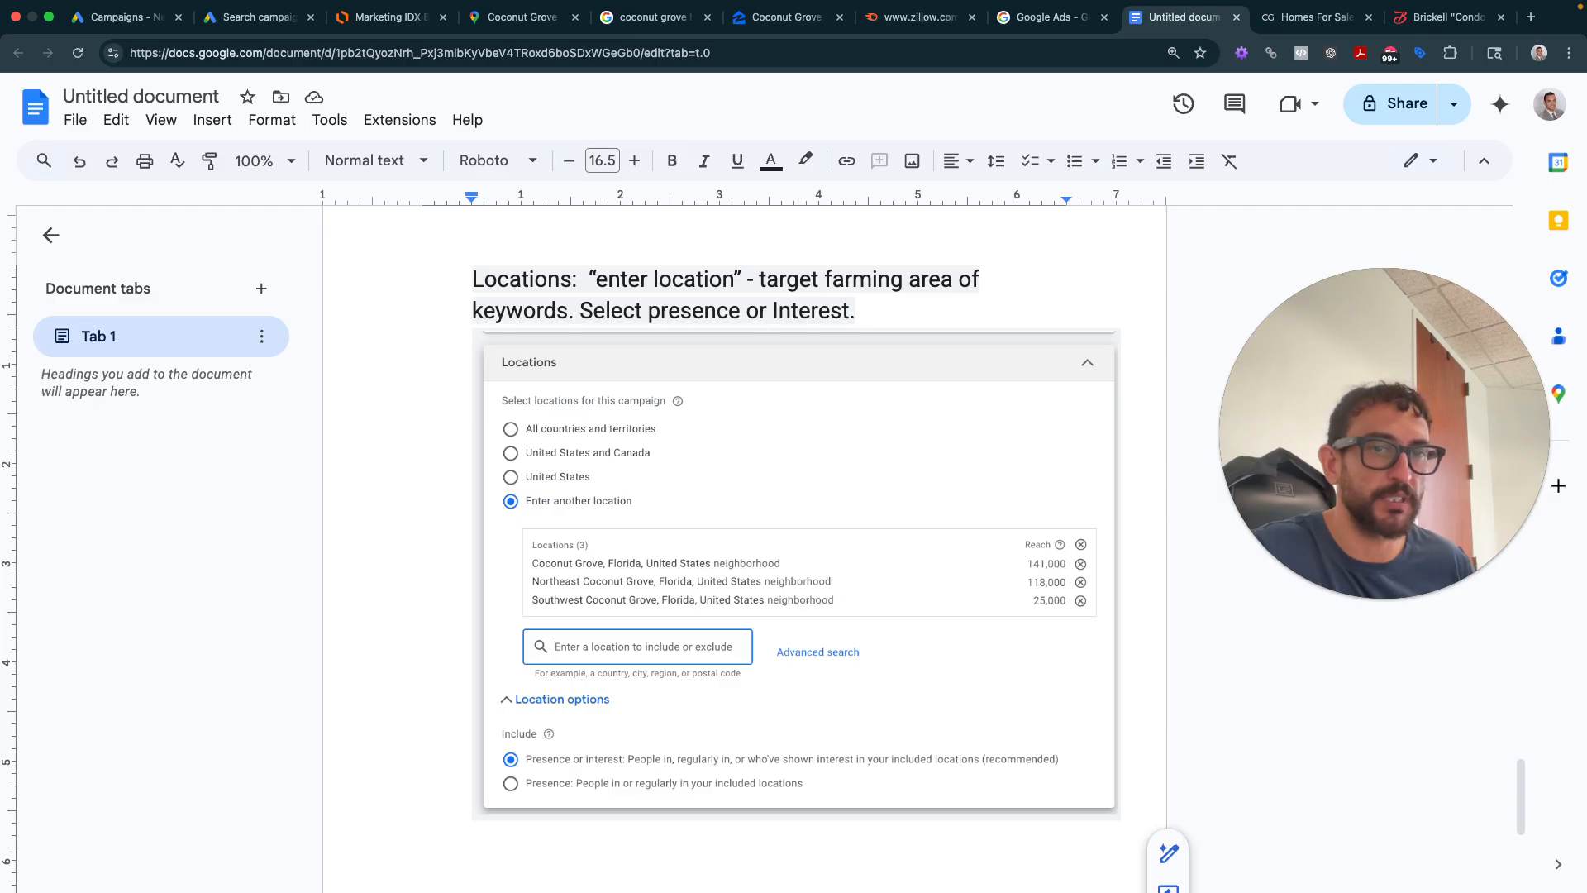
pyautogui.press('super+v')
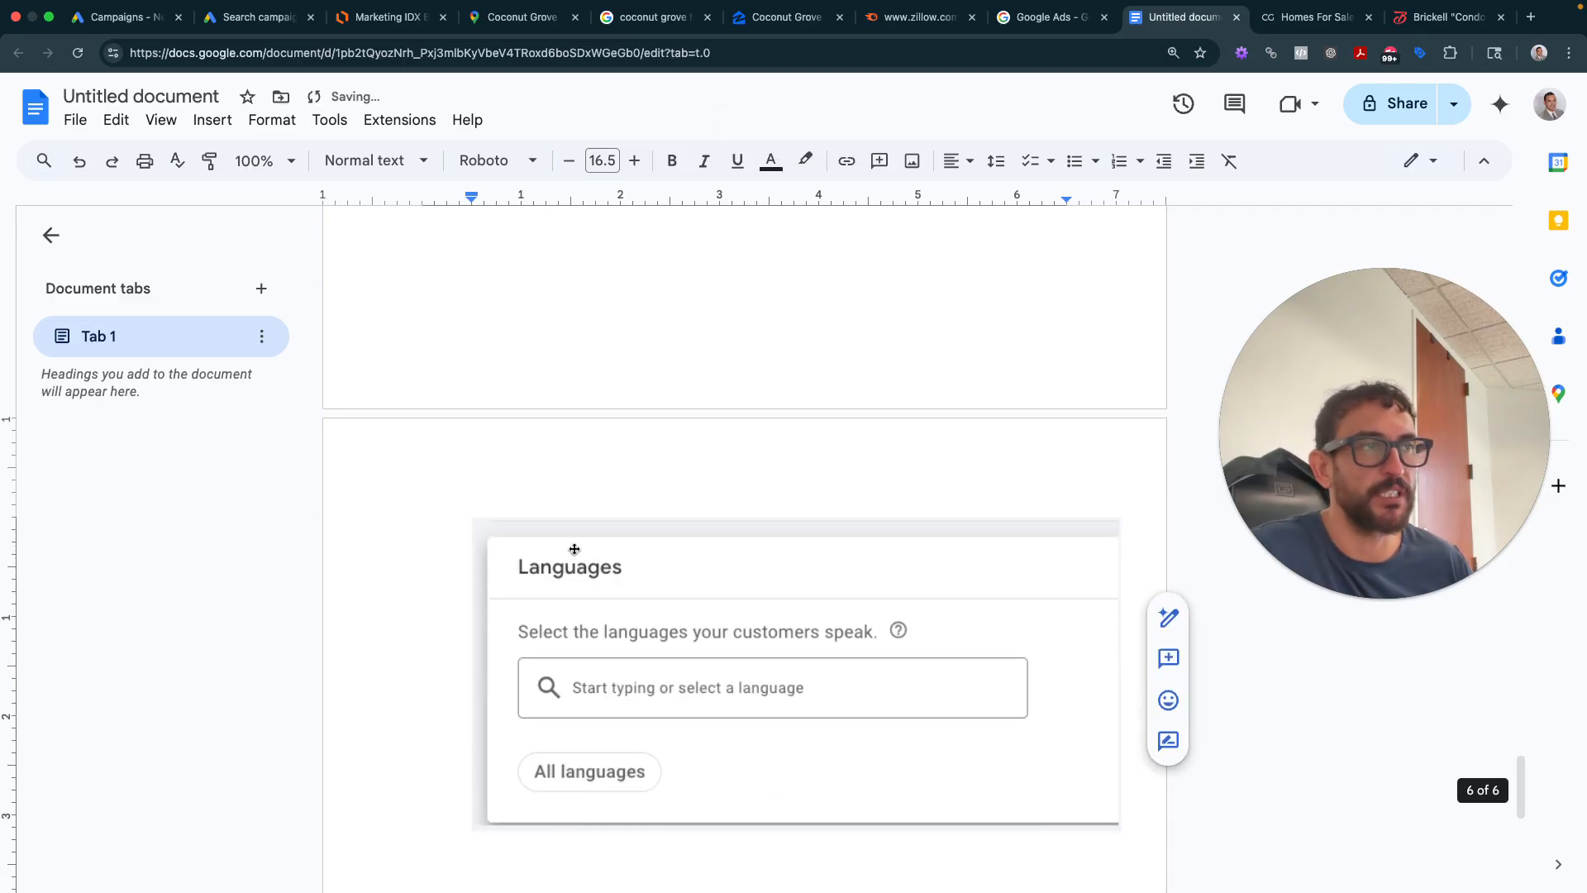
# - Type 'Languages: All Languages, unless strategized with client.' on the line above the Languages screenshot
pyautogui.scroll(4, 575, 549)
pyautogui.scroll(-1, 569, 547)
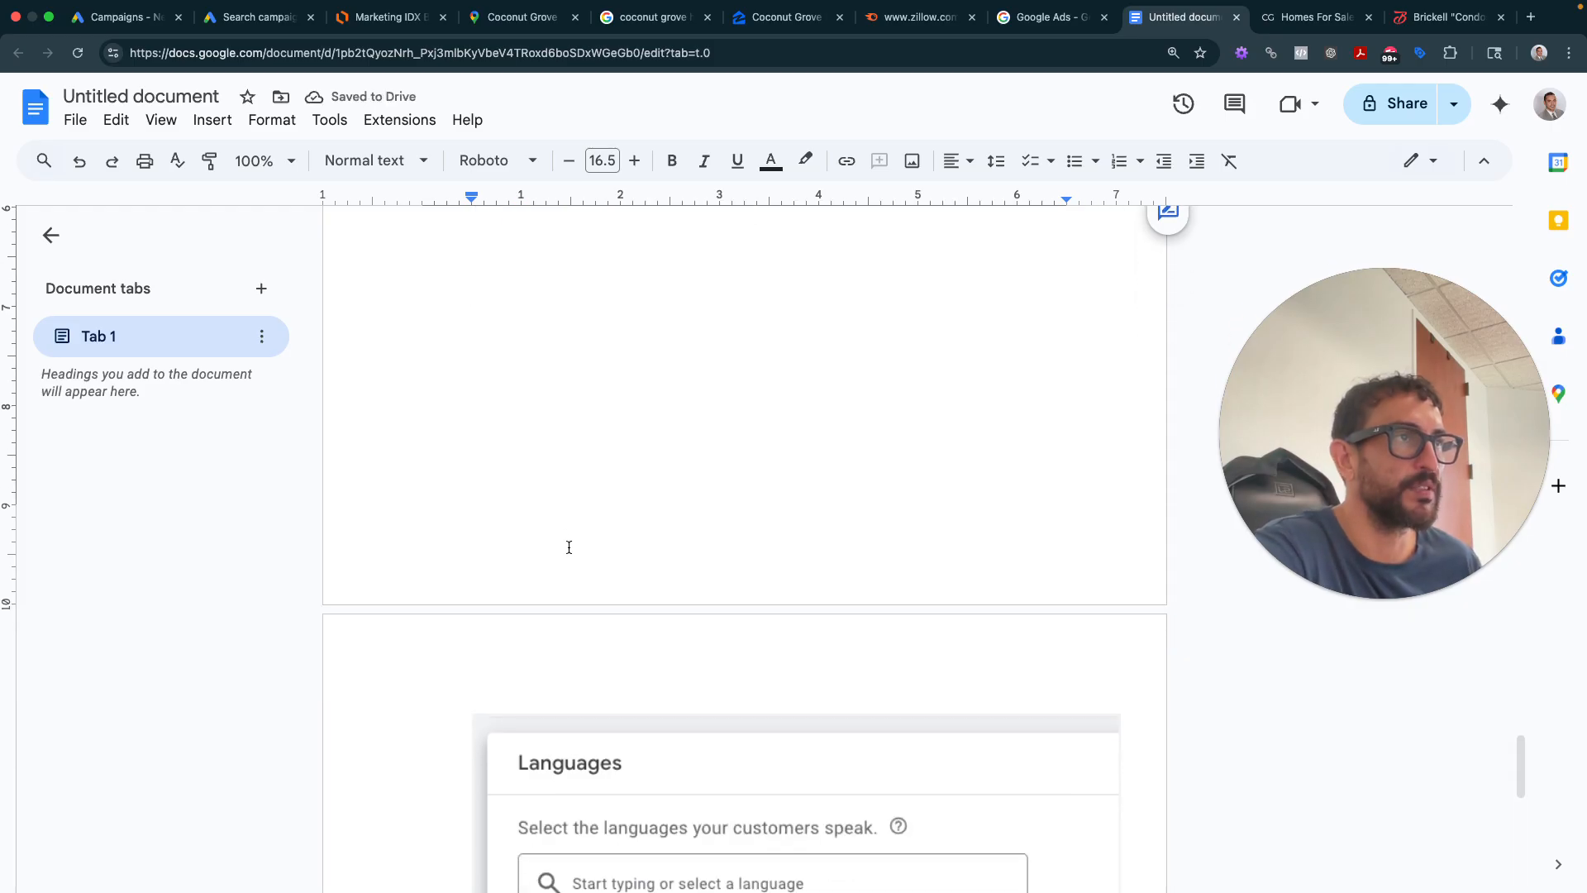
pyautogui.click(534, 637)
pyautogui.scroll(2, 563, 397)
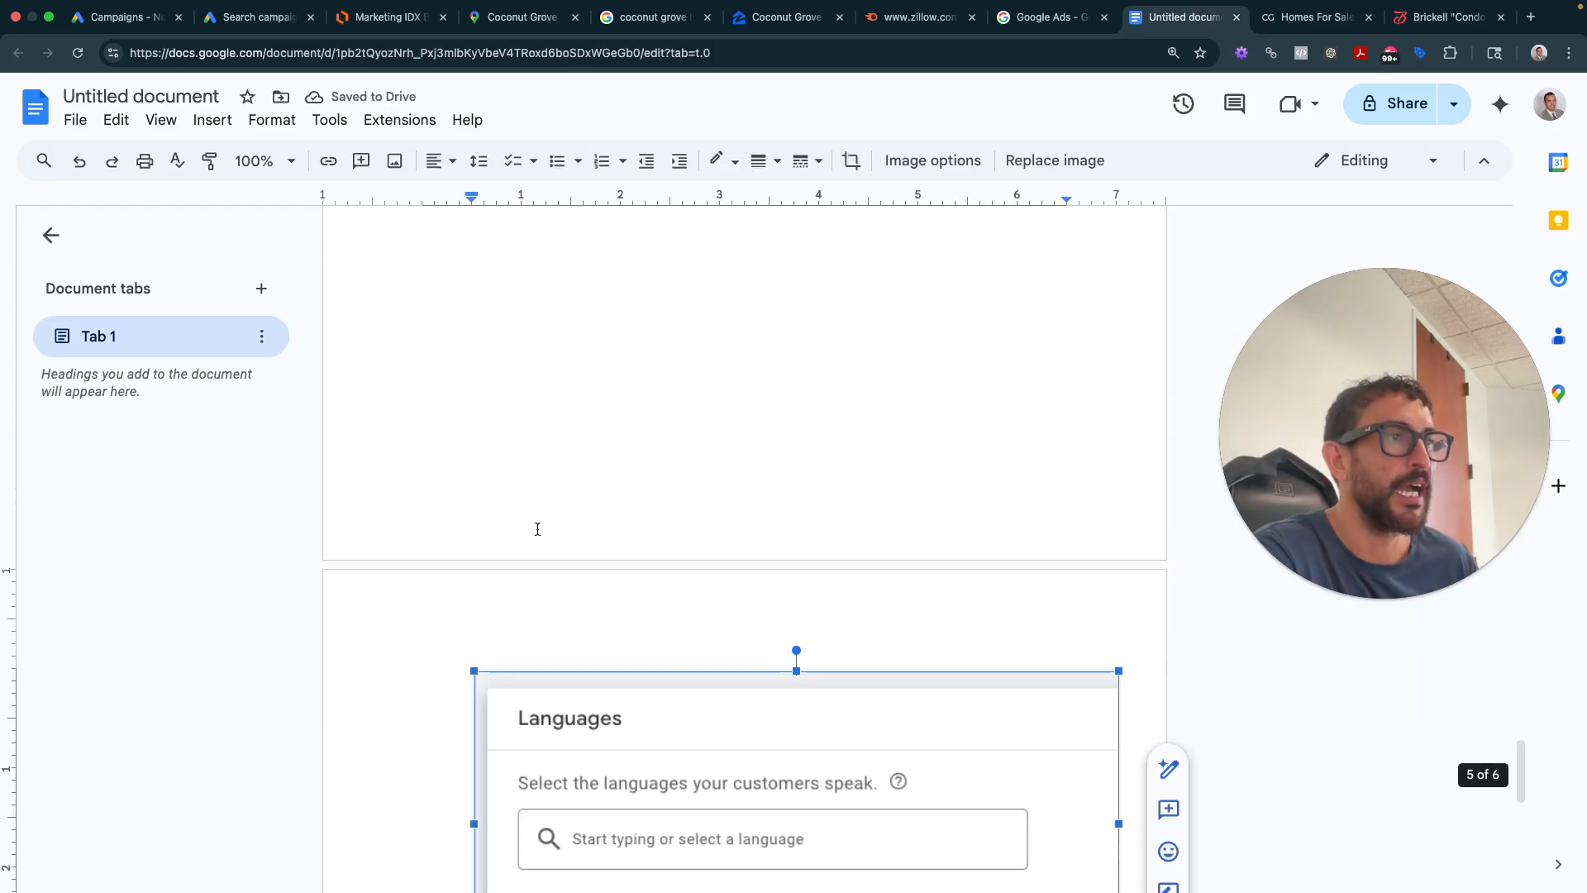
pyautogui.click(549, 471)
pyautogui.scroll(3, 552, 486)
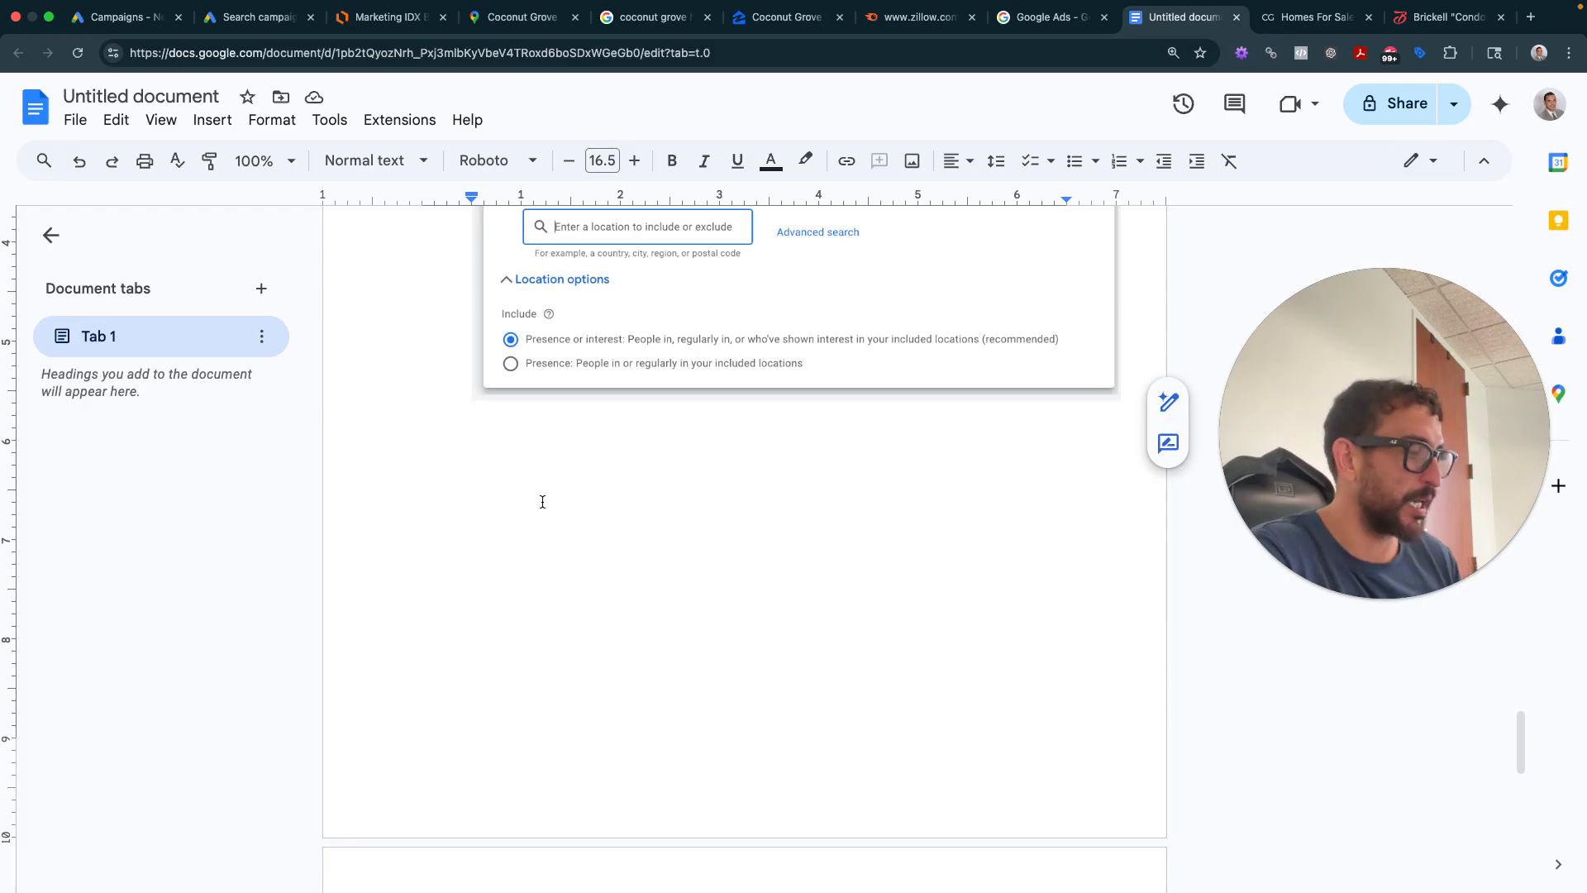
pyautogui.press('Return')
pyautogui.press('Return')
pyautogui.press('Return')
pyautogui.press('Return')
pyautogui.press('Return')
pyautogui.press('Return')
pyautogui.press('Return')
pyautogui.press('Return')
pyautogui.press('Return')
pyautogui.press('Return')
pyautogui.press('Return')
pyautogui.press('Return')
pyautogui.press('Return')
pyautogui.press('Return')
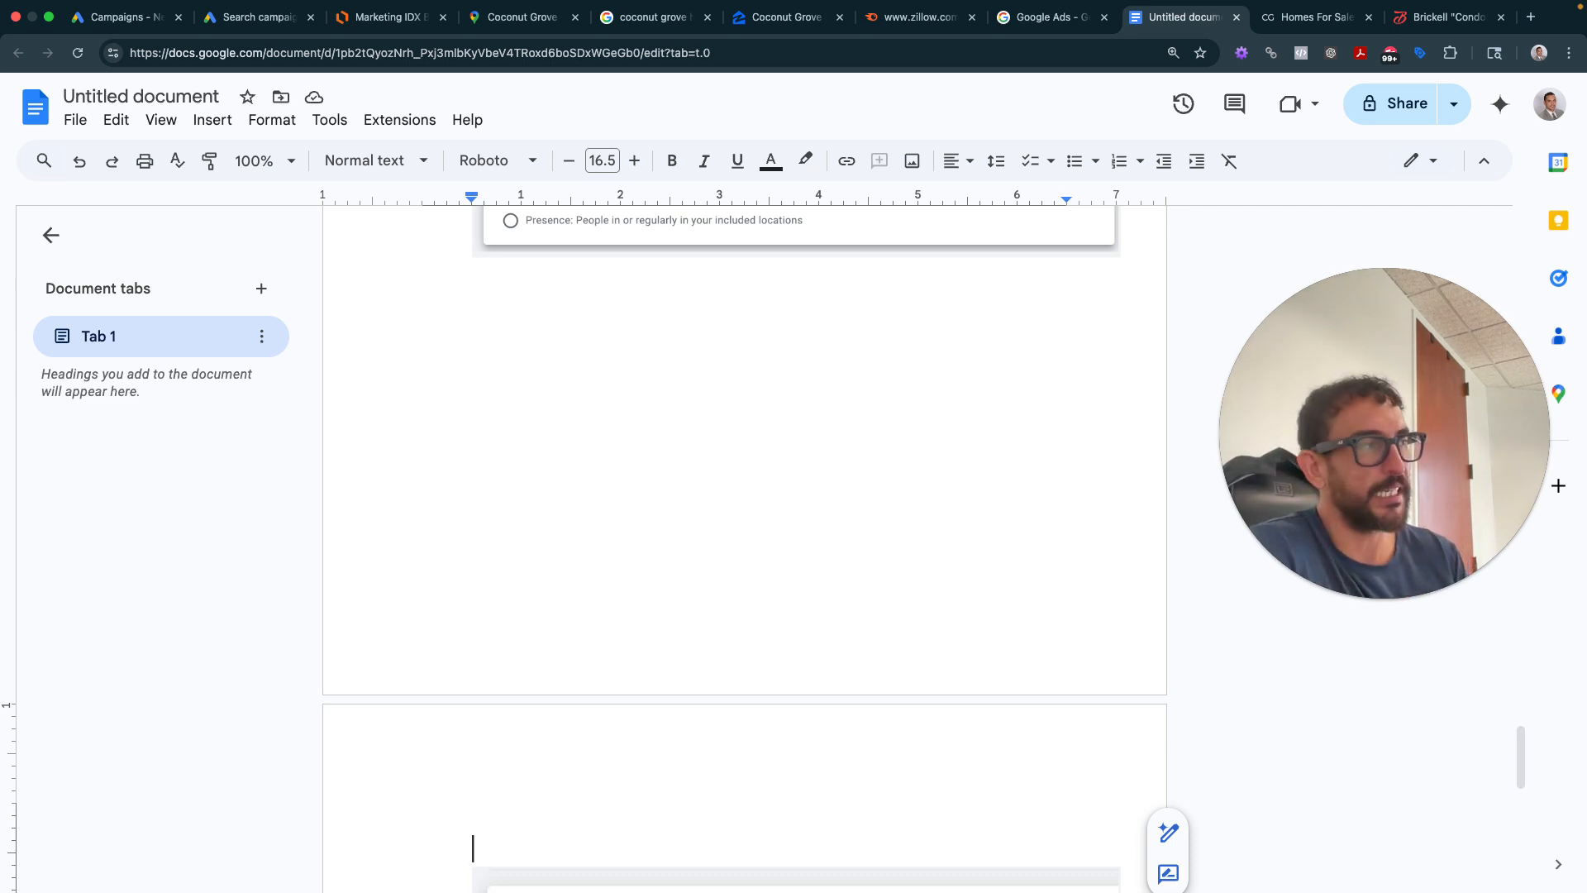
pyautogui.write('Langua')
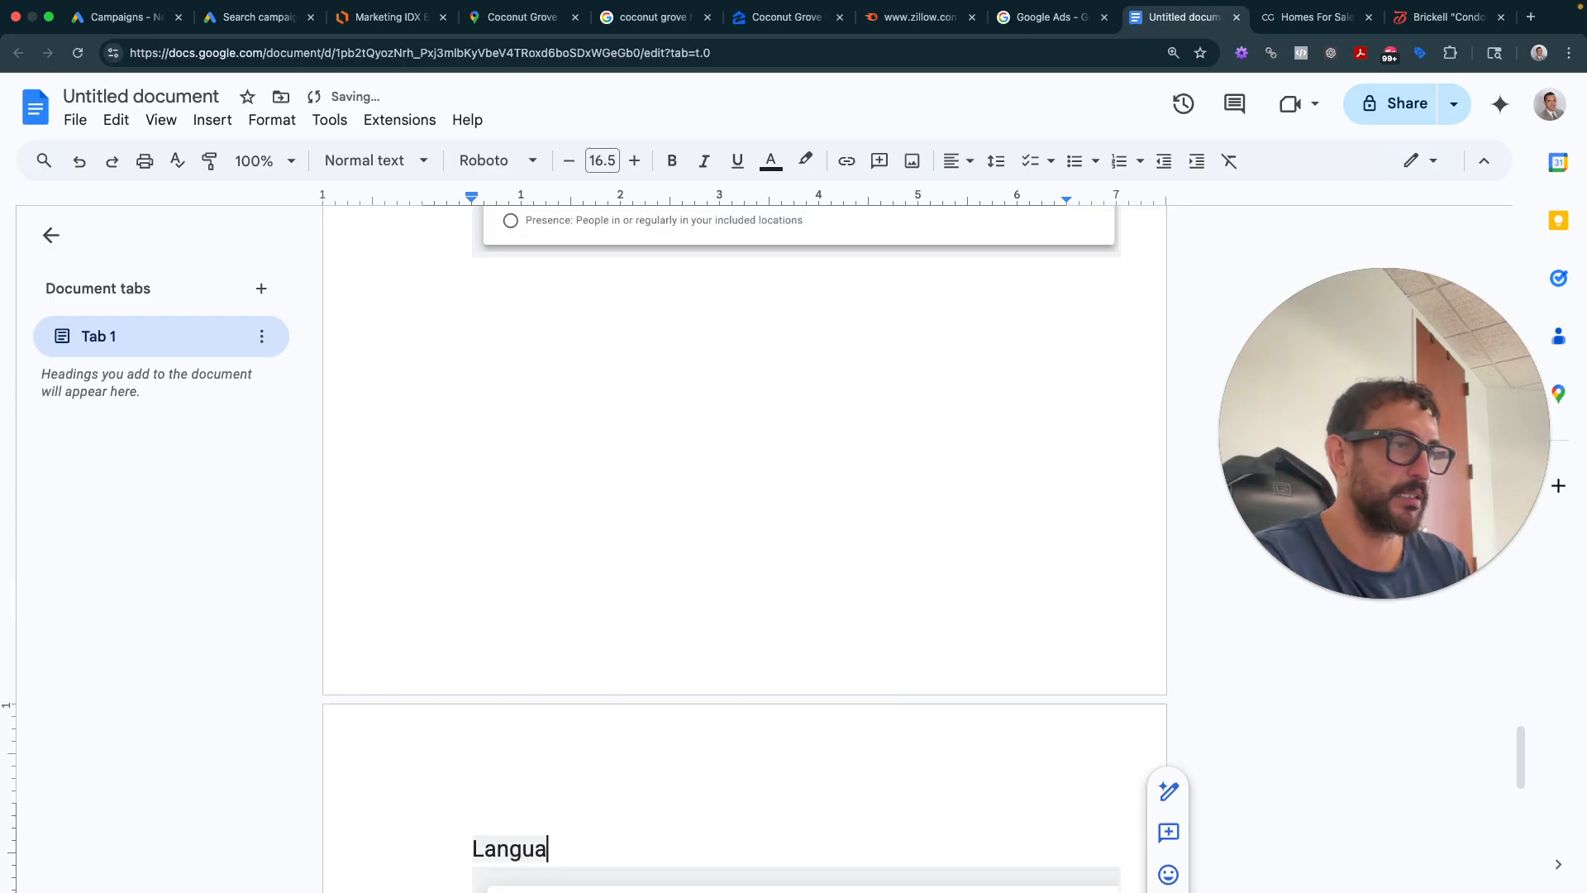
pyautogui.write('ges: All')
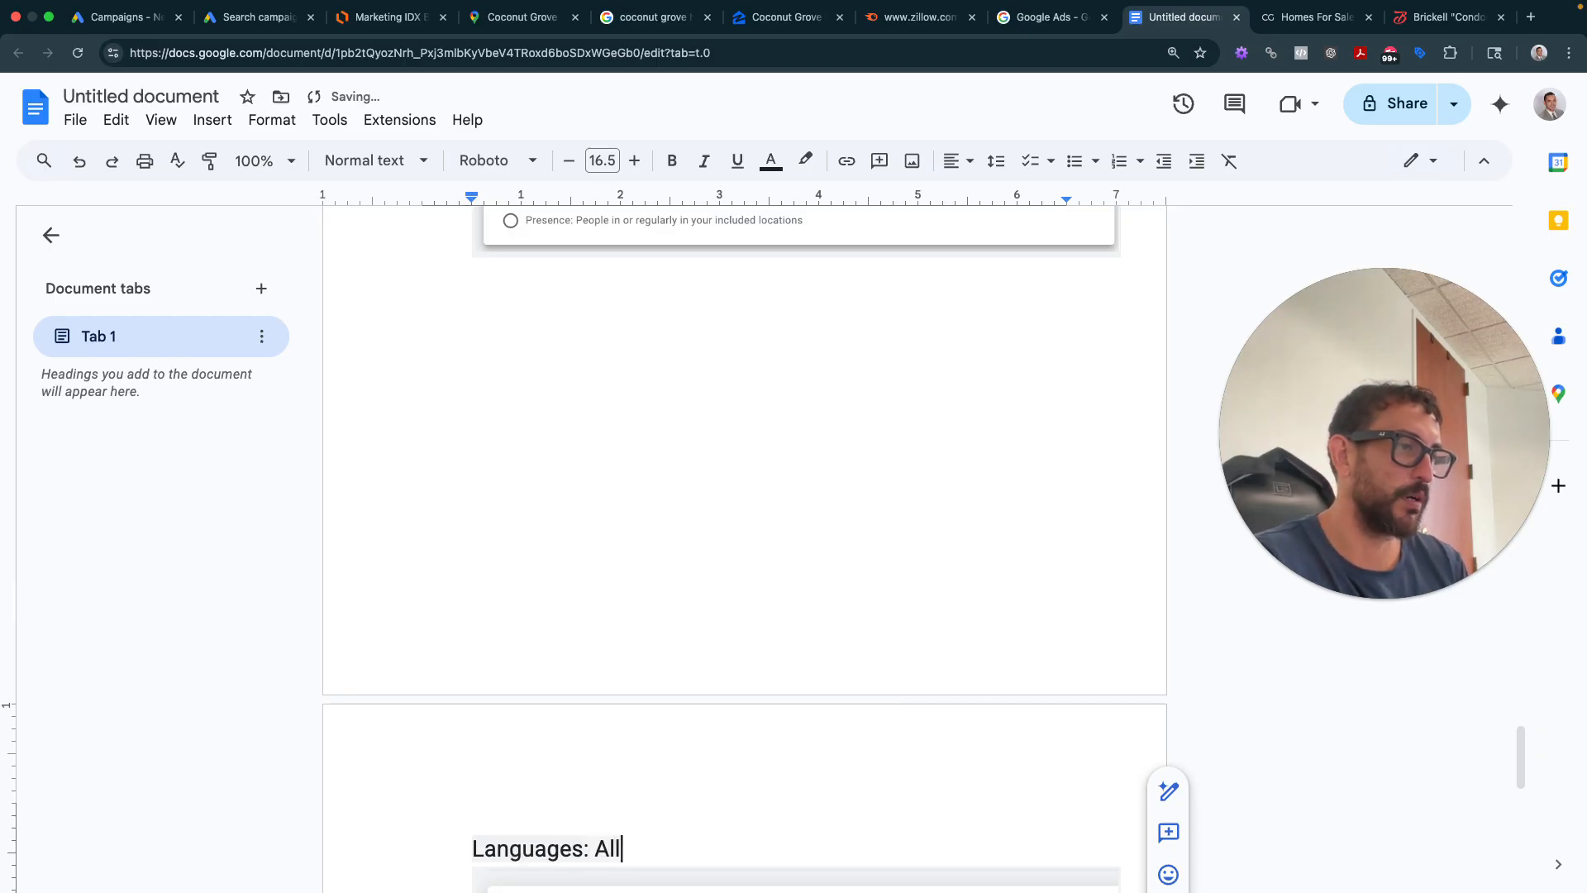
pyautogui.write(' Languagesm,')
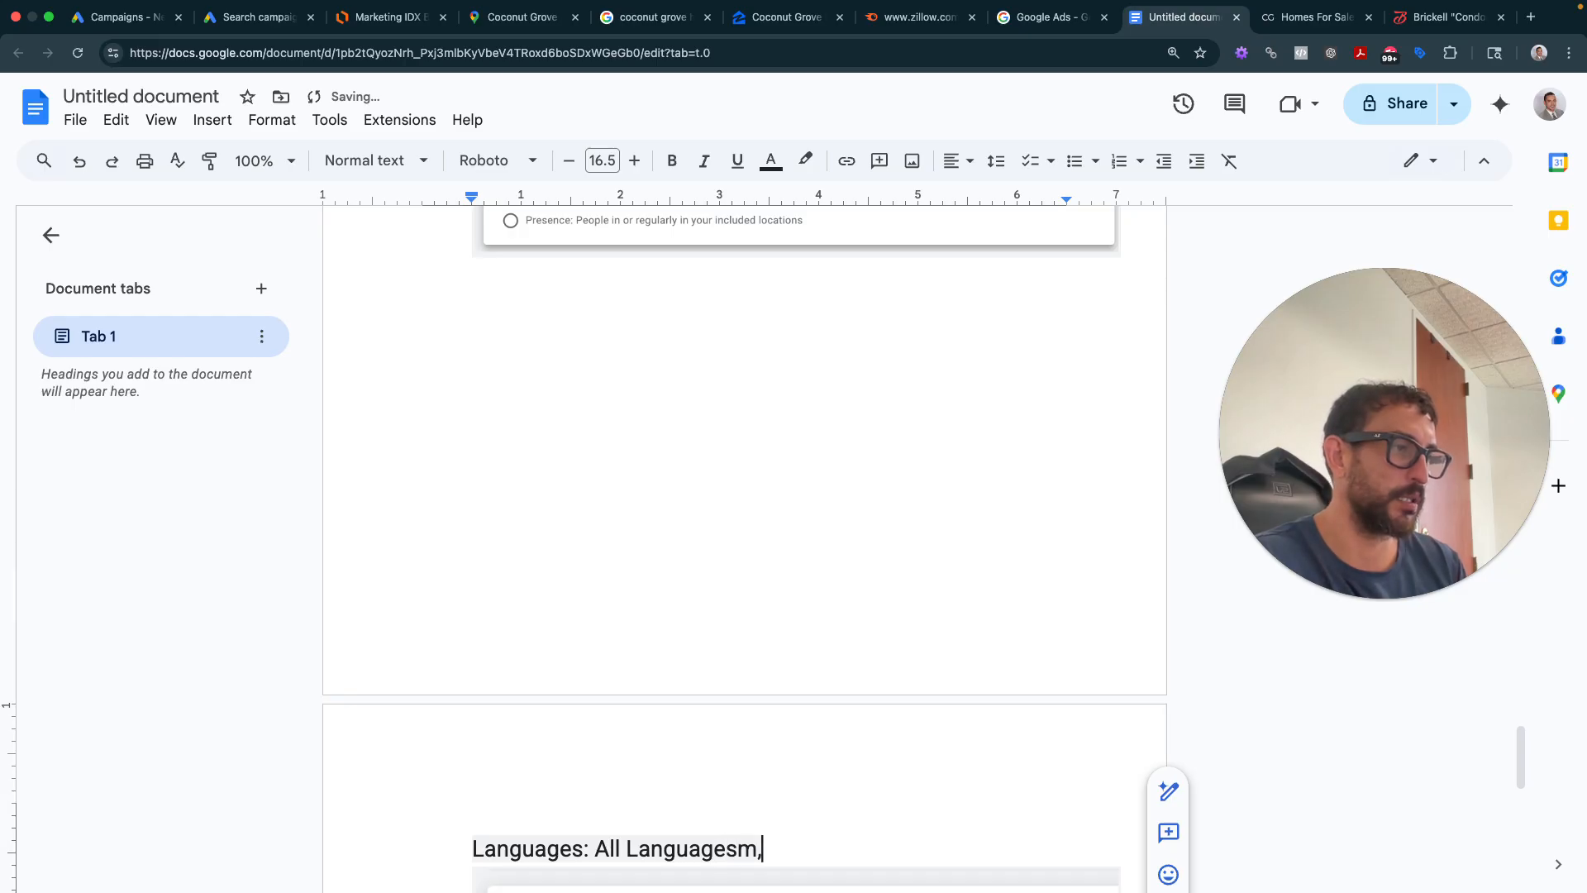
pyautogui.press('BackSpace')
pyautogui.write(', unl')
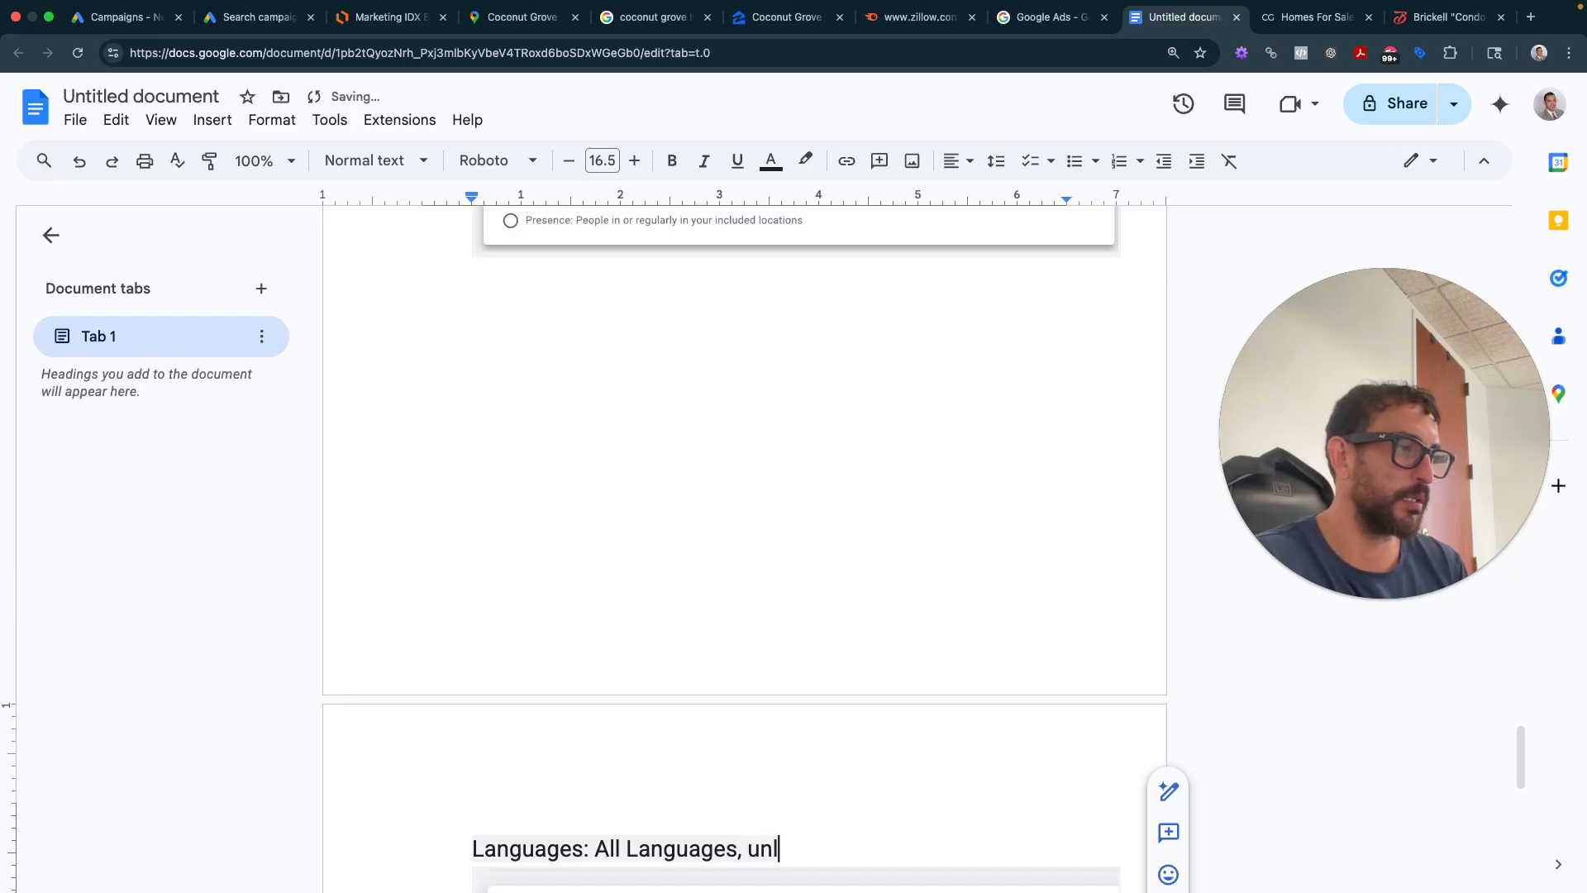
pyautogui.write('ess stra')
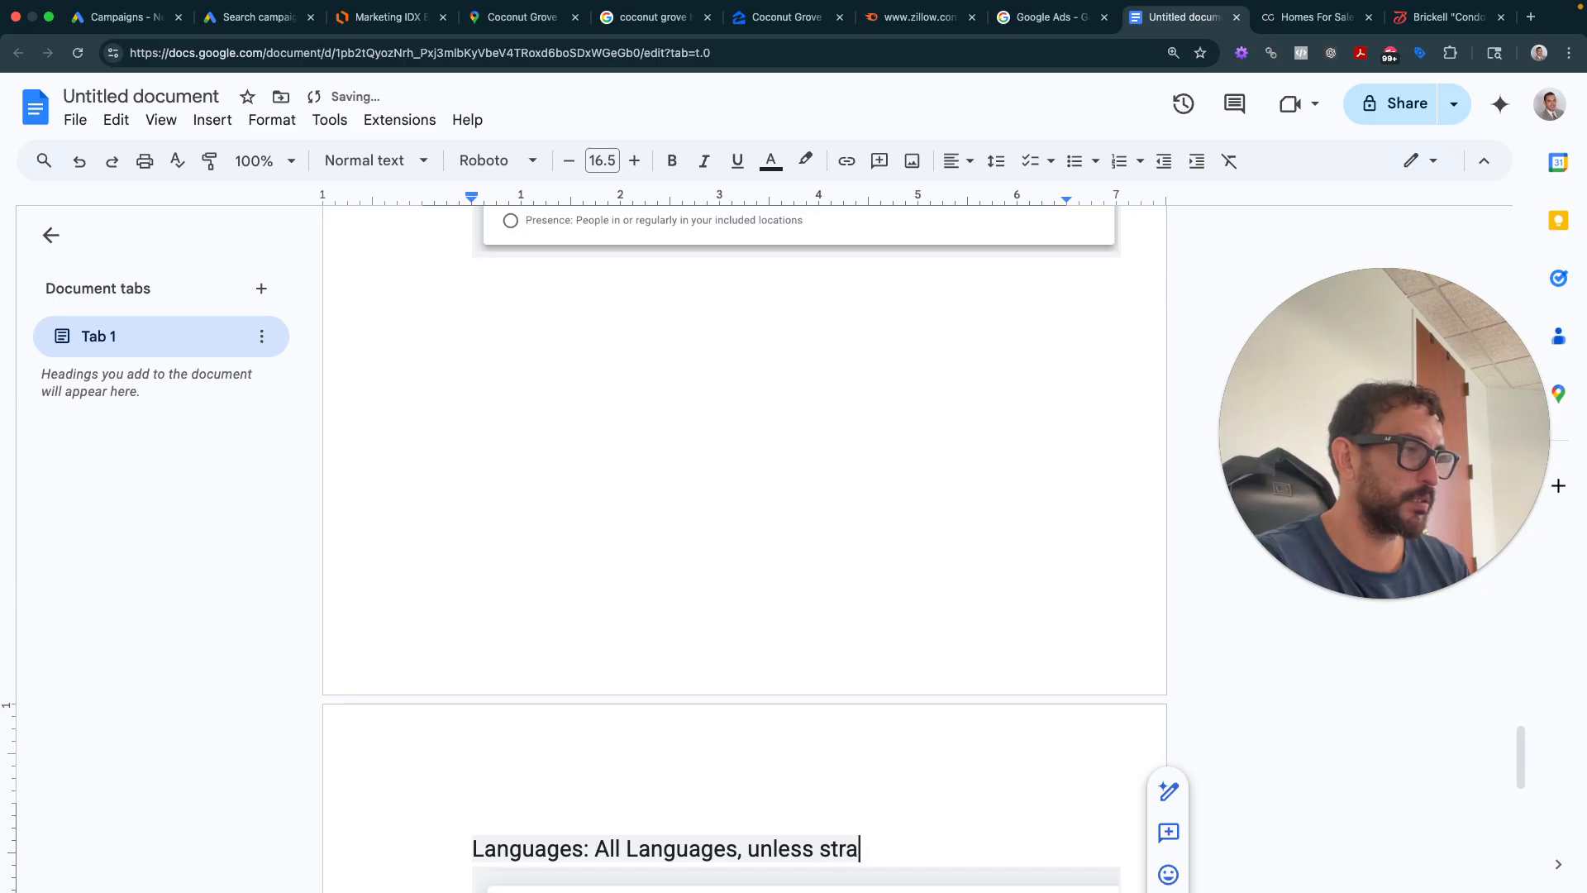
pyautogui.write('tegized with client.')
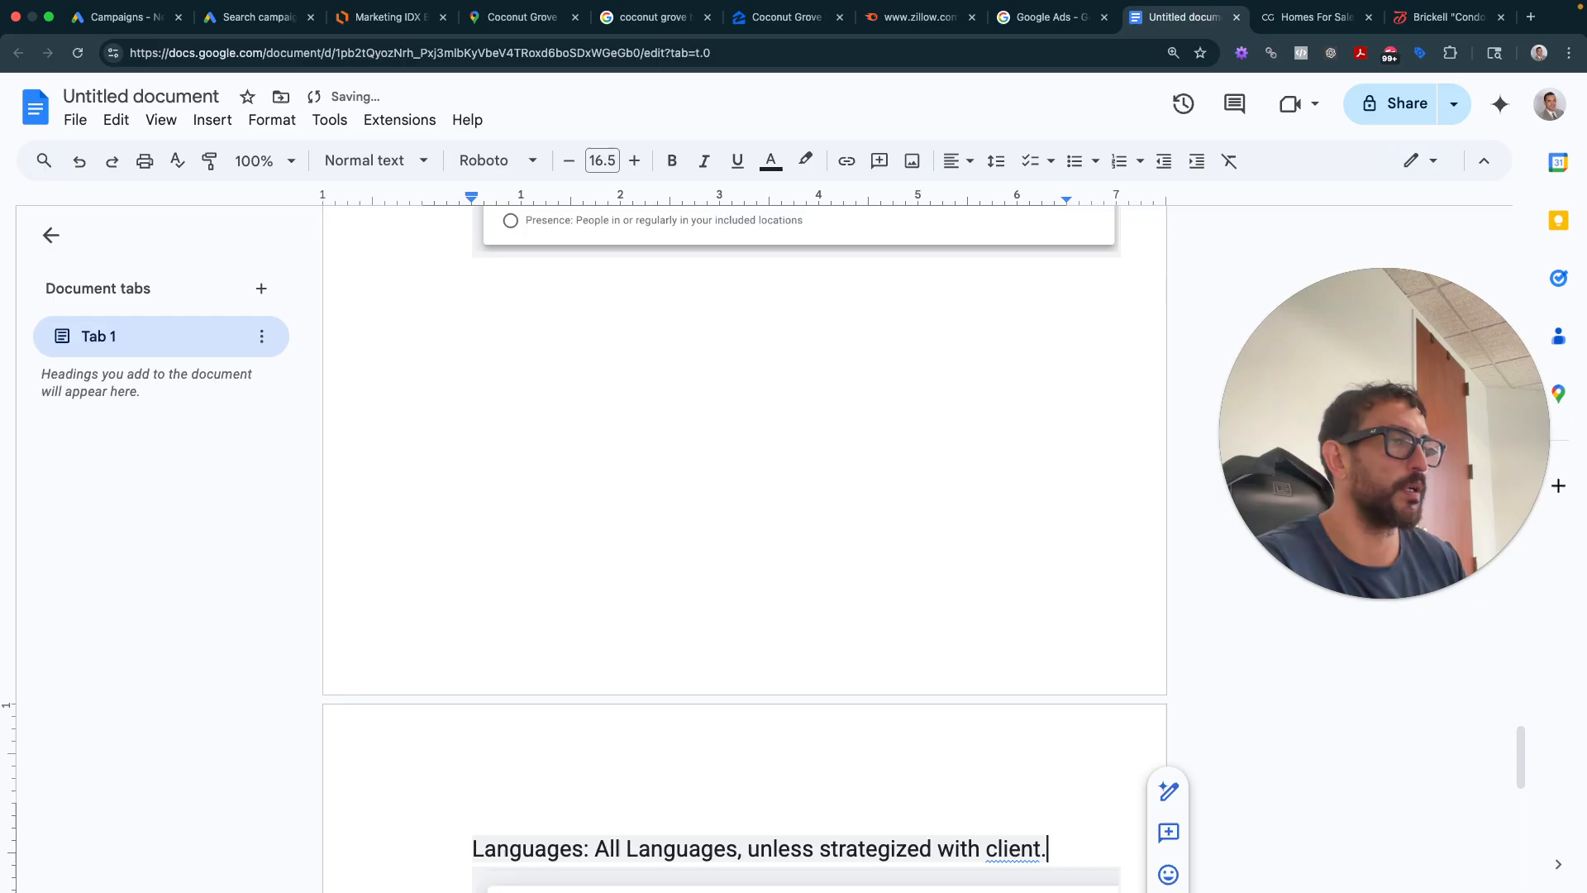
pyautogui.scroll(-5, 534, 496)
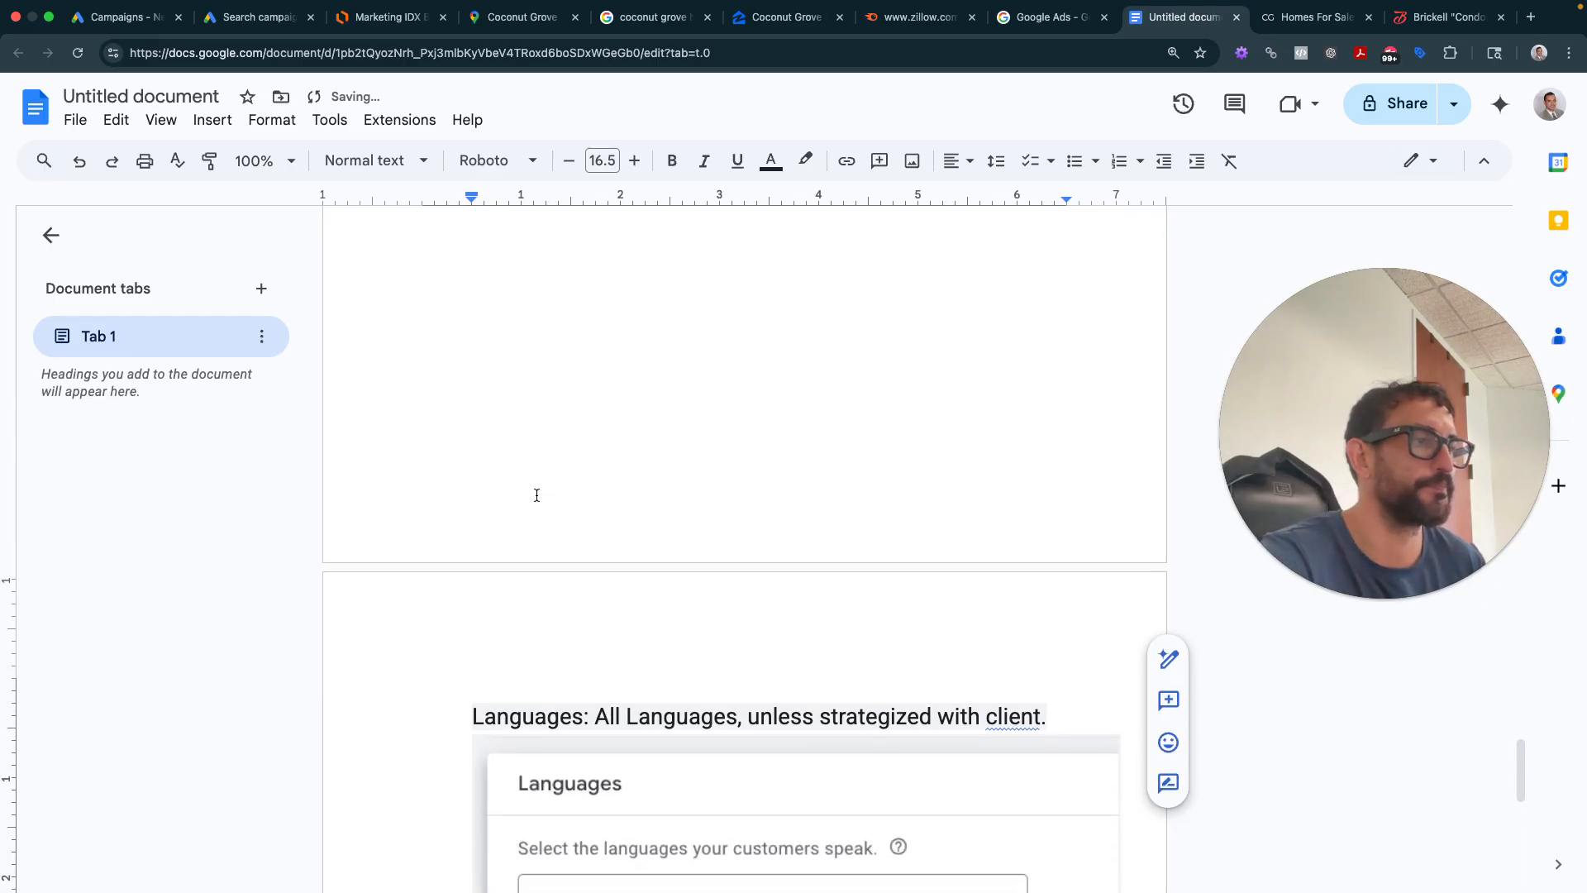
pyautogui.click(256, 17)
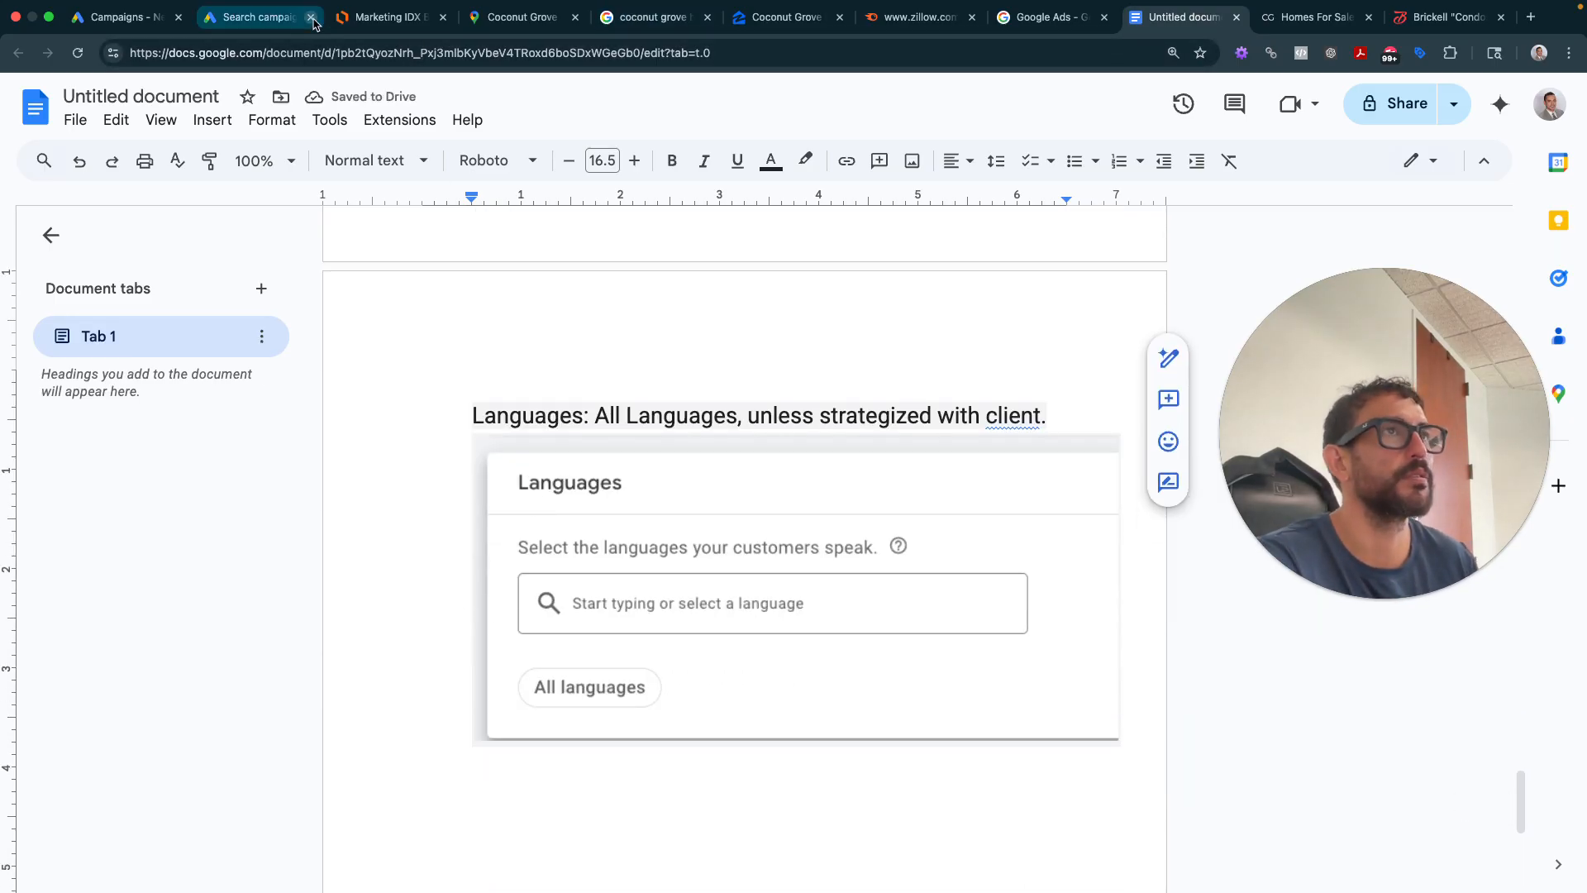
pyautogui.scroll(-3, 524, 556)
# - Browse to Website visitors and add the coconutgrovelifestyle.com Last 540 audience segment
pyautogui.click(527, 557)
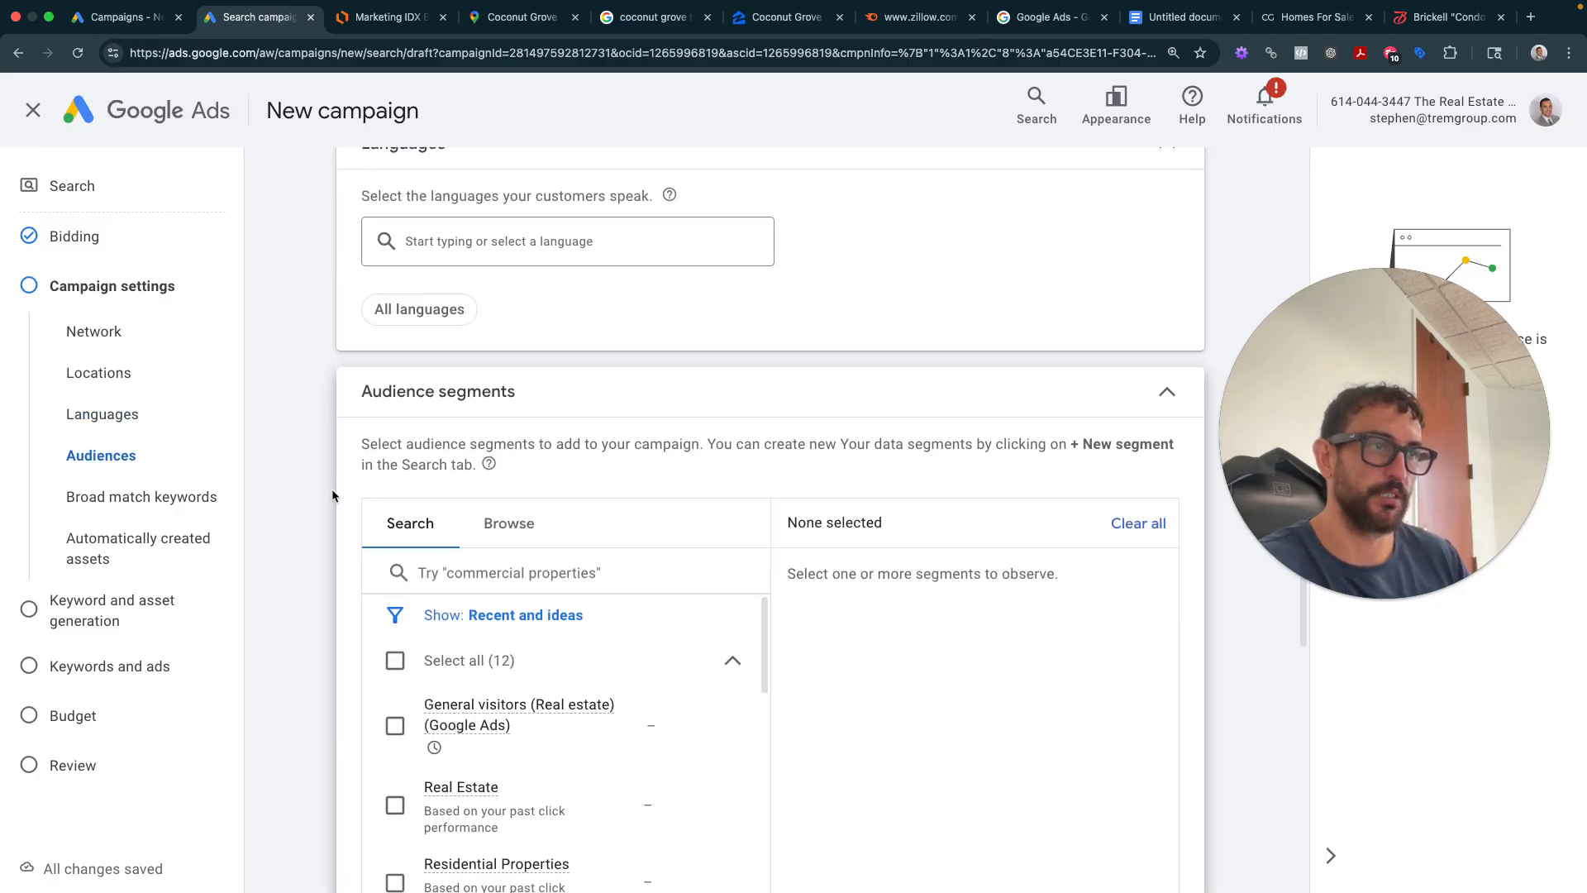
pyautogui.scroll(-2, 330, 492)
pyautogui.click(509, 379)
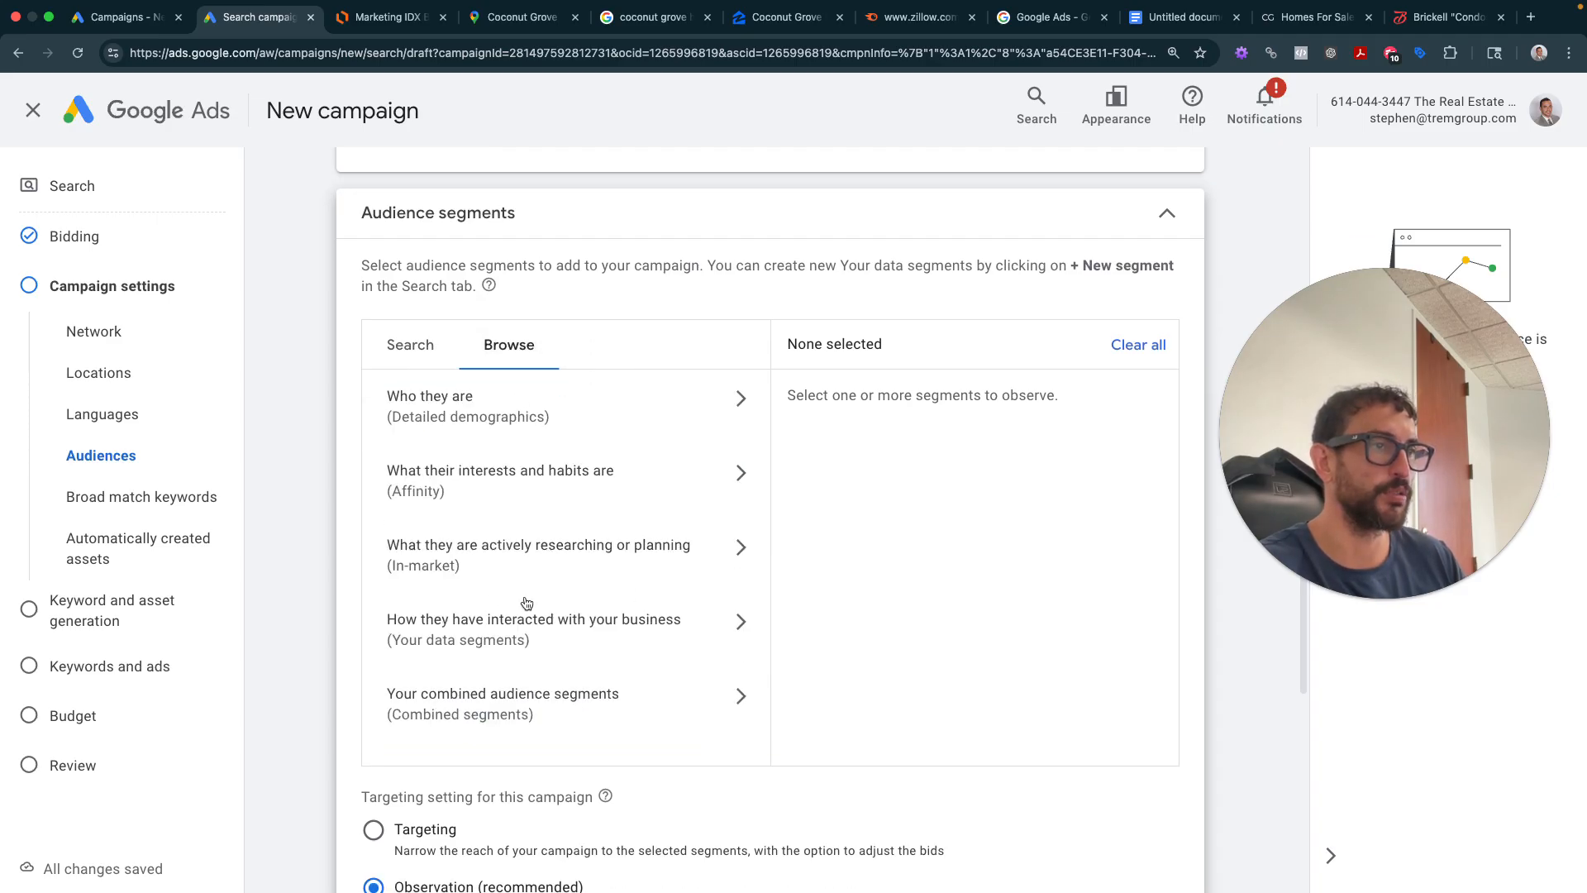
pyautogui.click(590, 630)
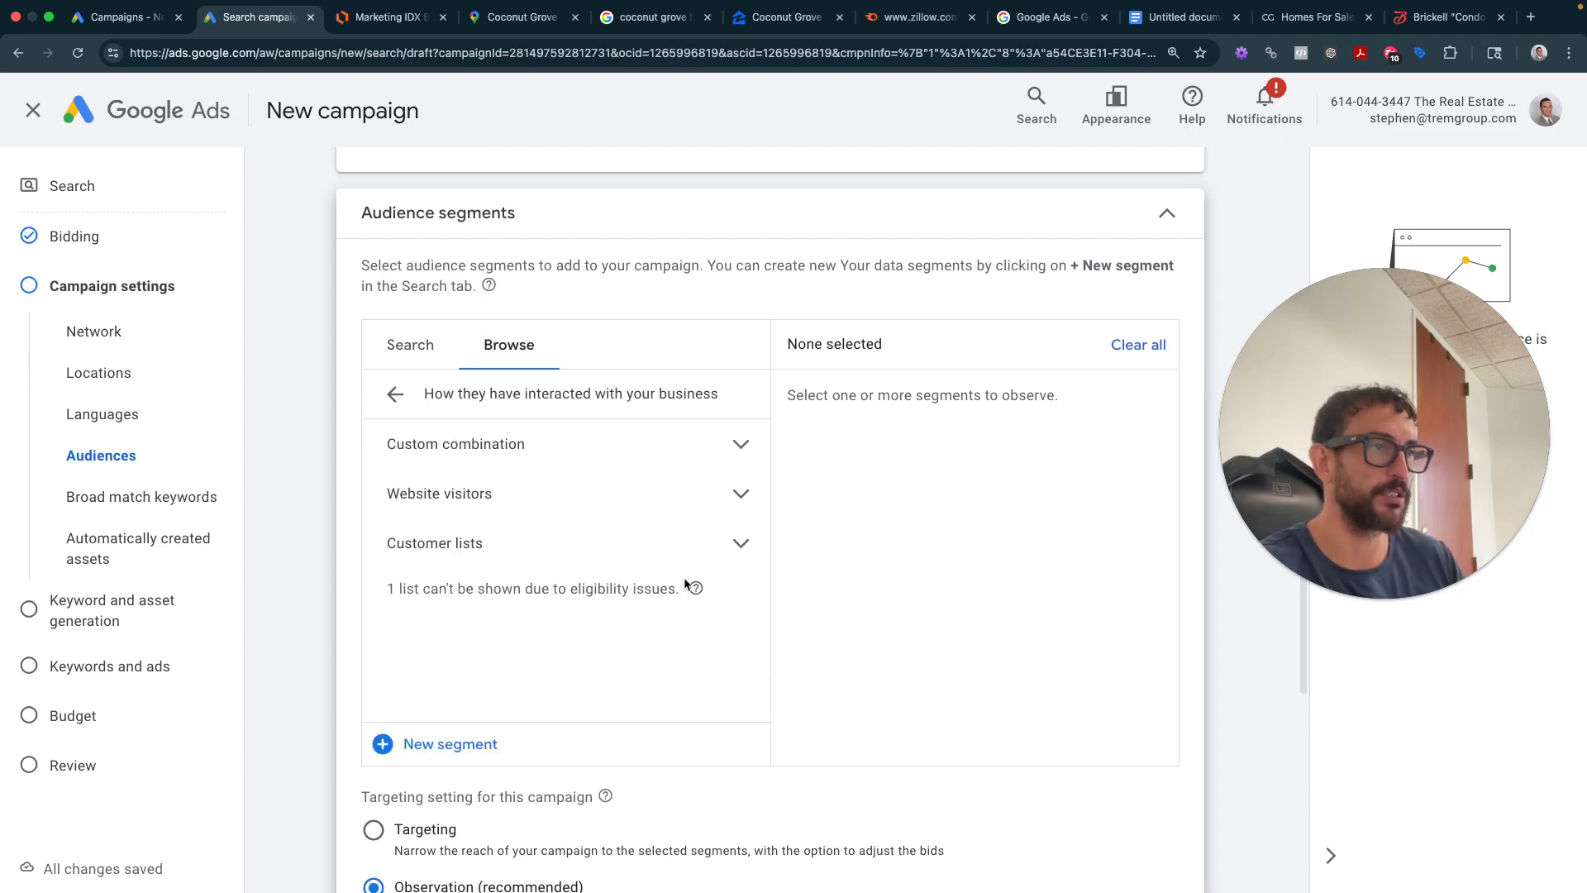
pyautogui.click(542, 508)
pyautogui.scroll(-10, 421, 554)
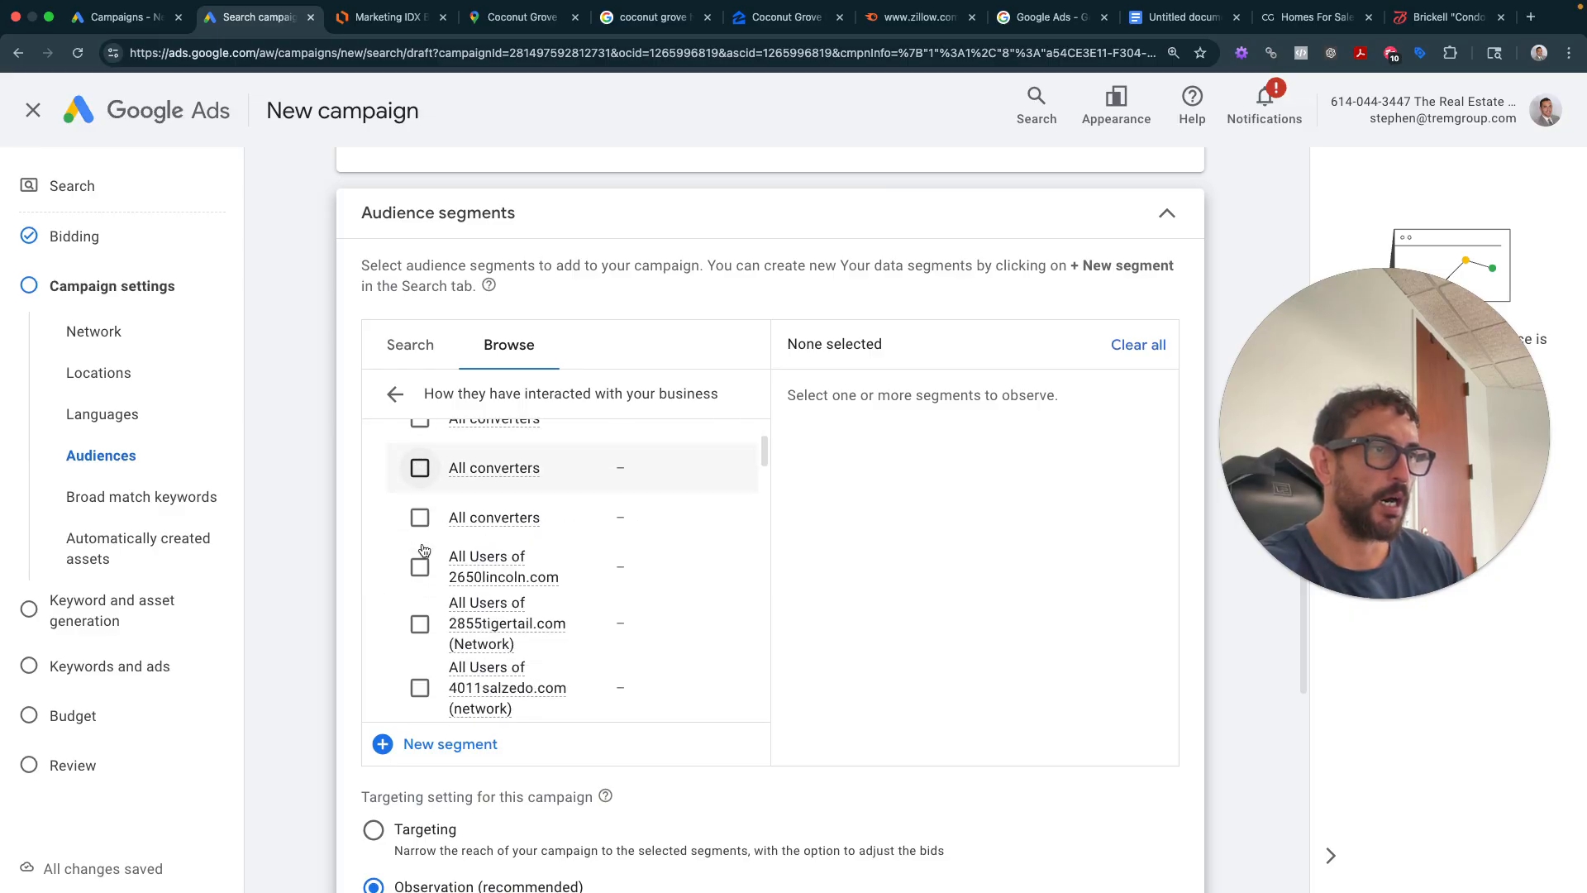
pyautogui.scroll(-15, 422, 551)
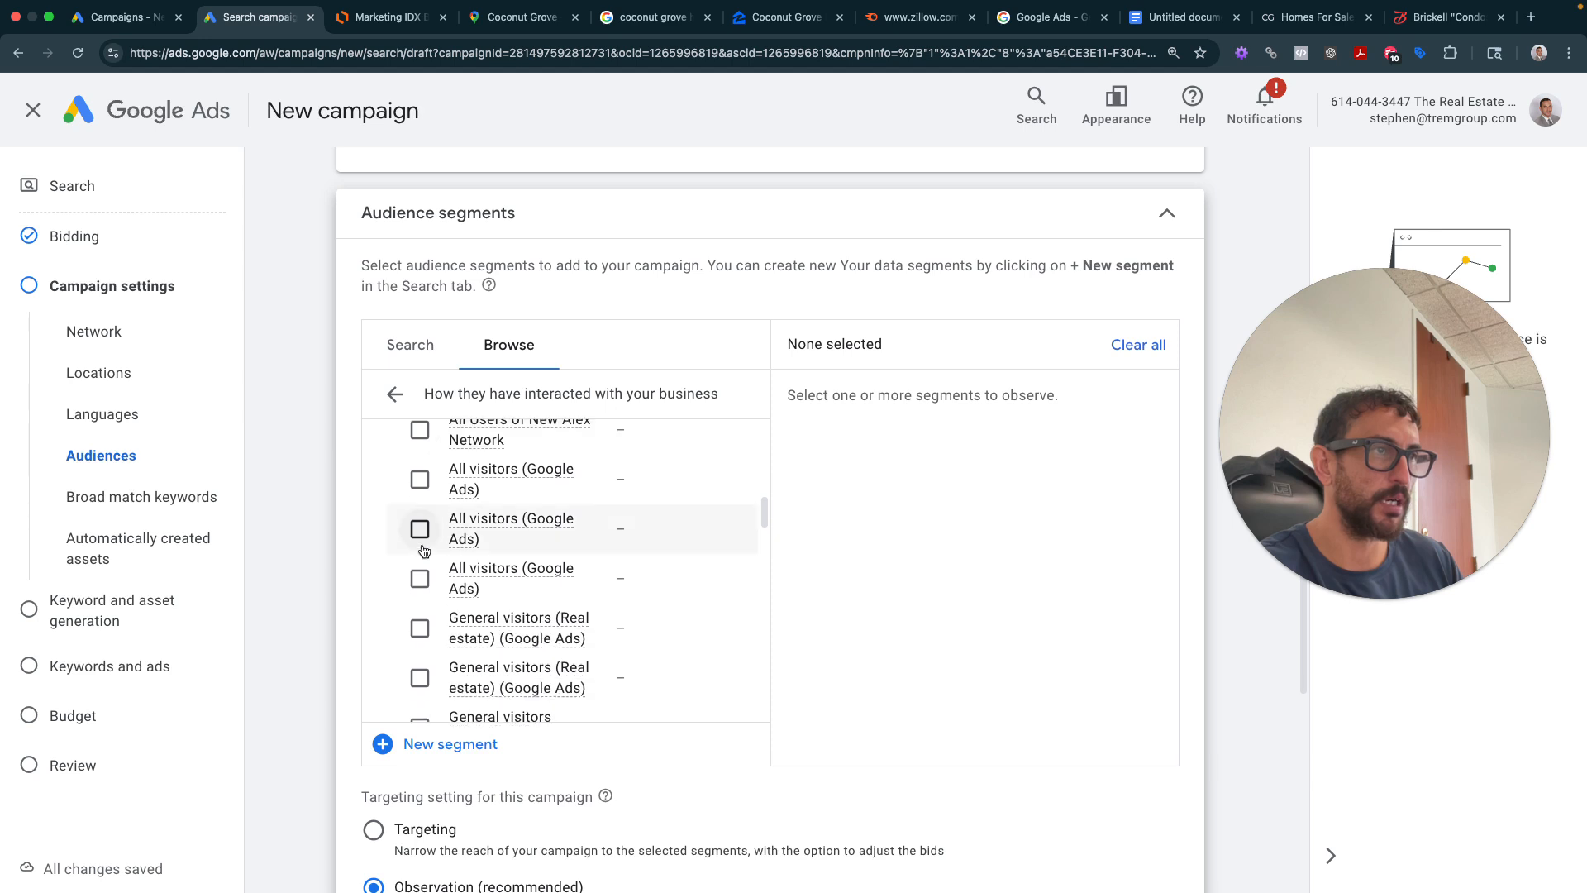
pyautogui.scroll(-15, 421, 550)
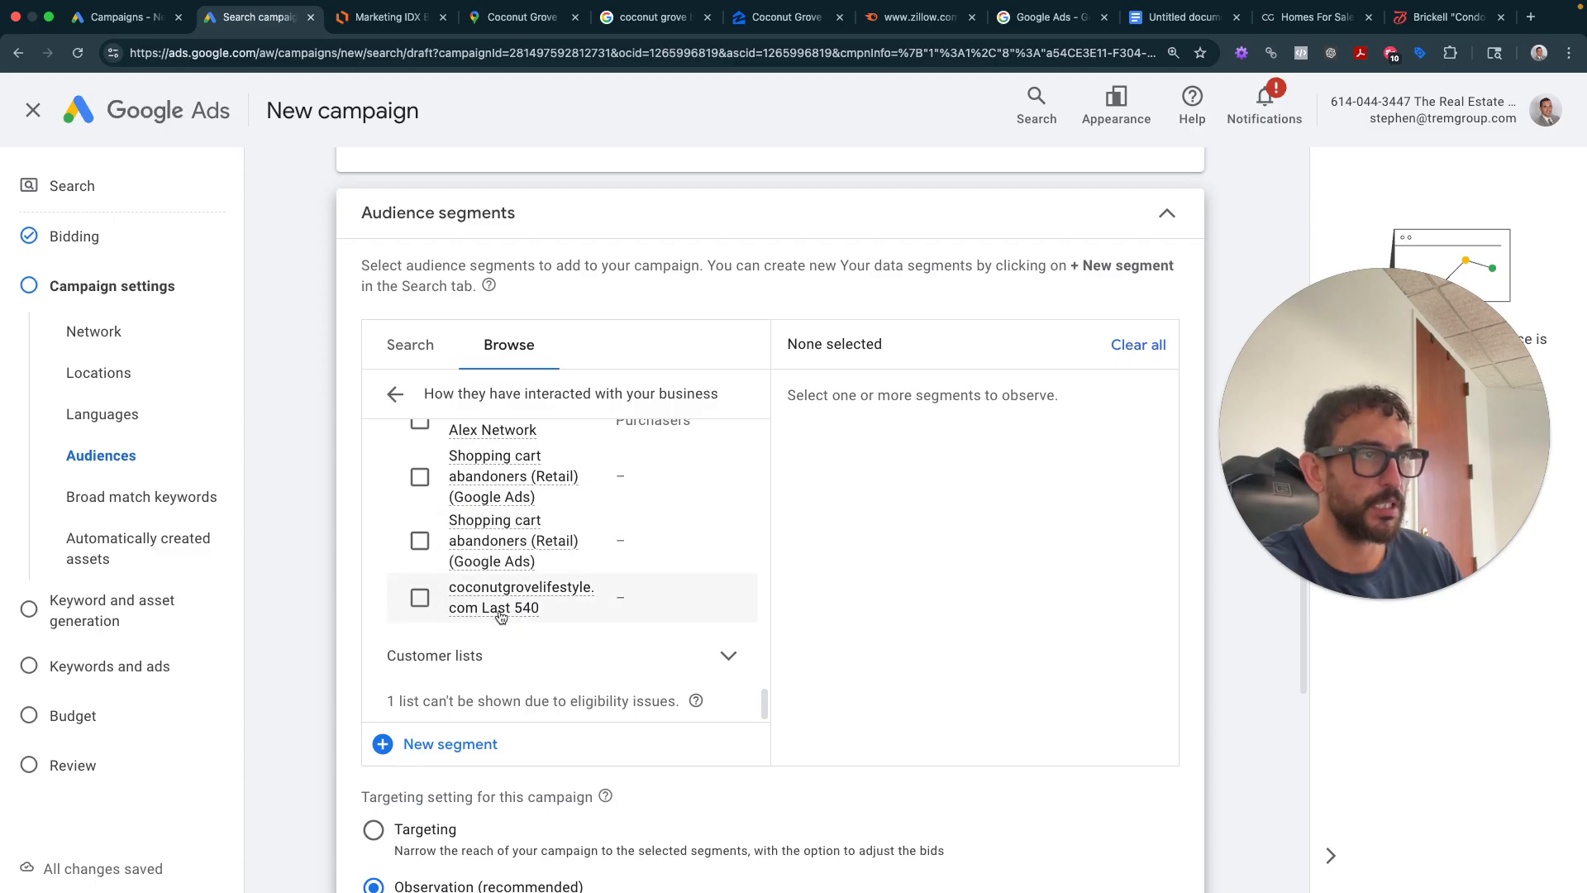
pyautogui.click(419, 596)
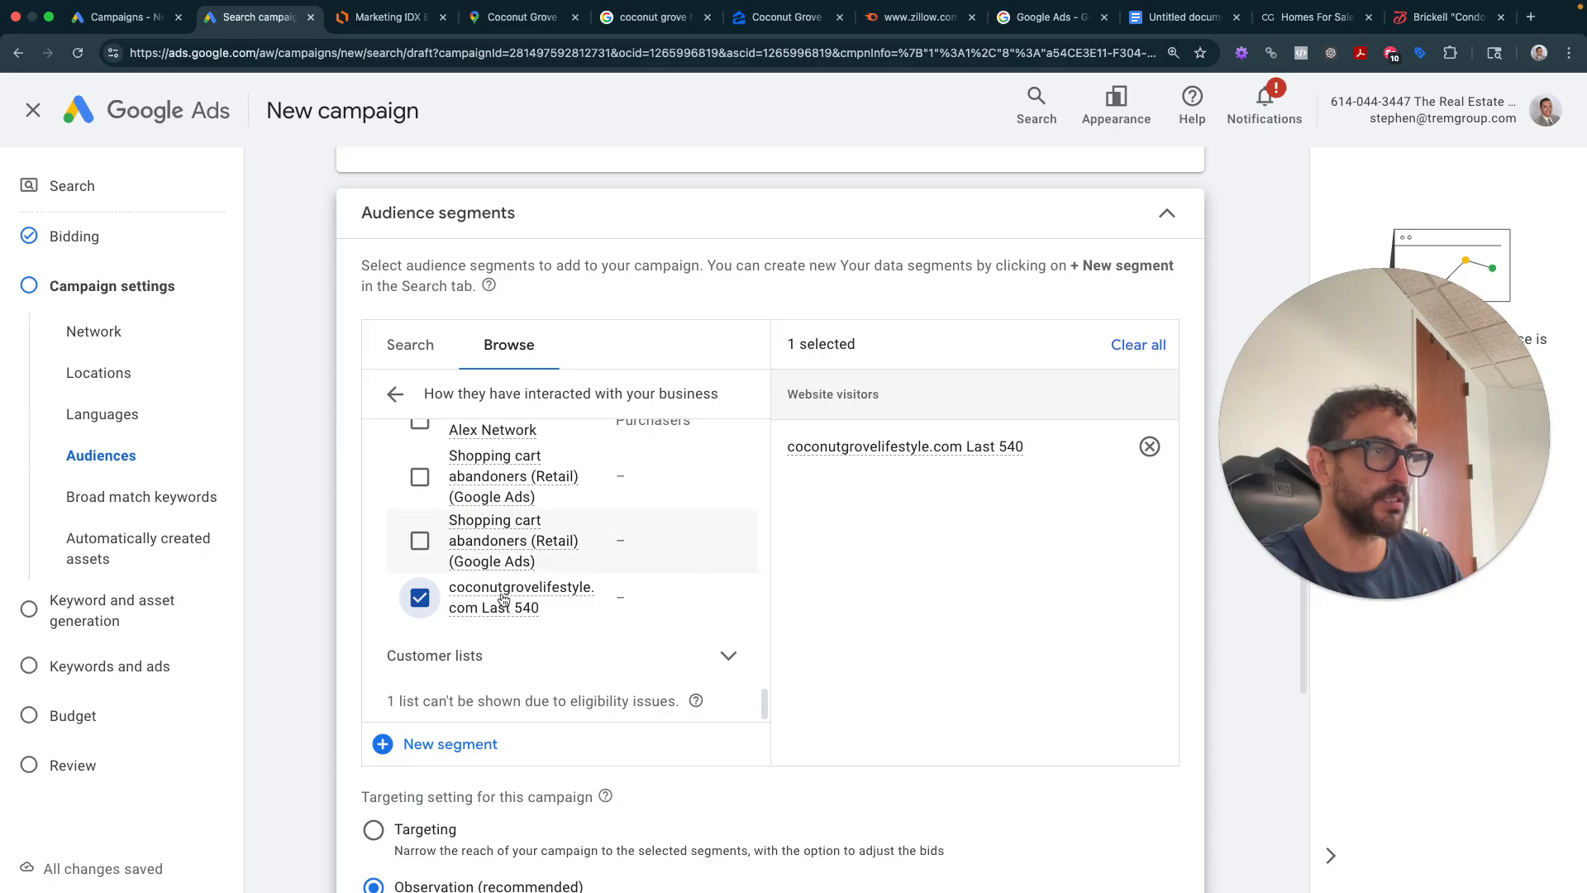
# - Highlight the segment's 28 - 160 audience size range
pyautogui.moveTo(531, 605)
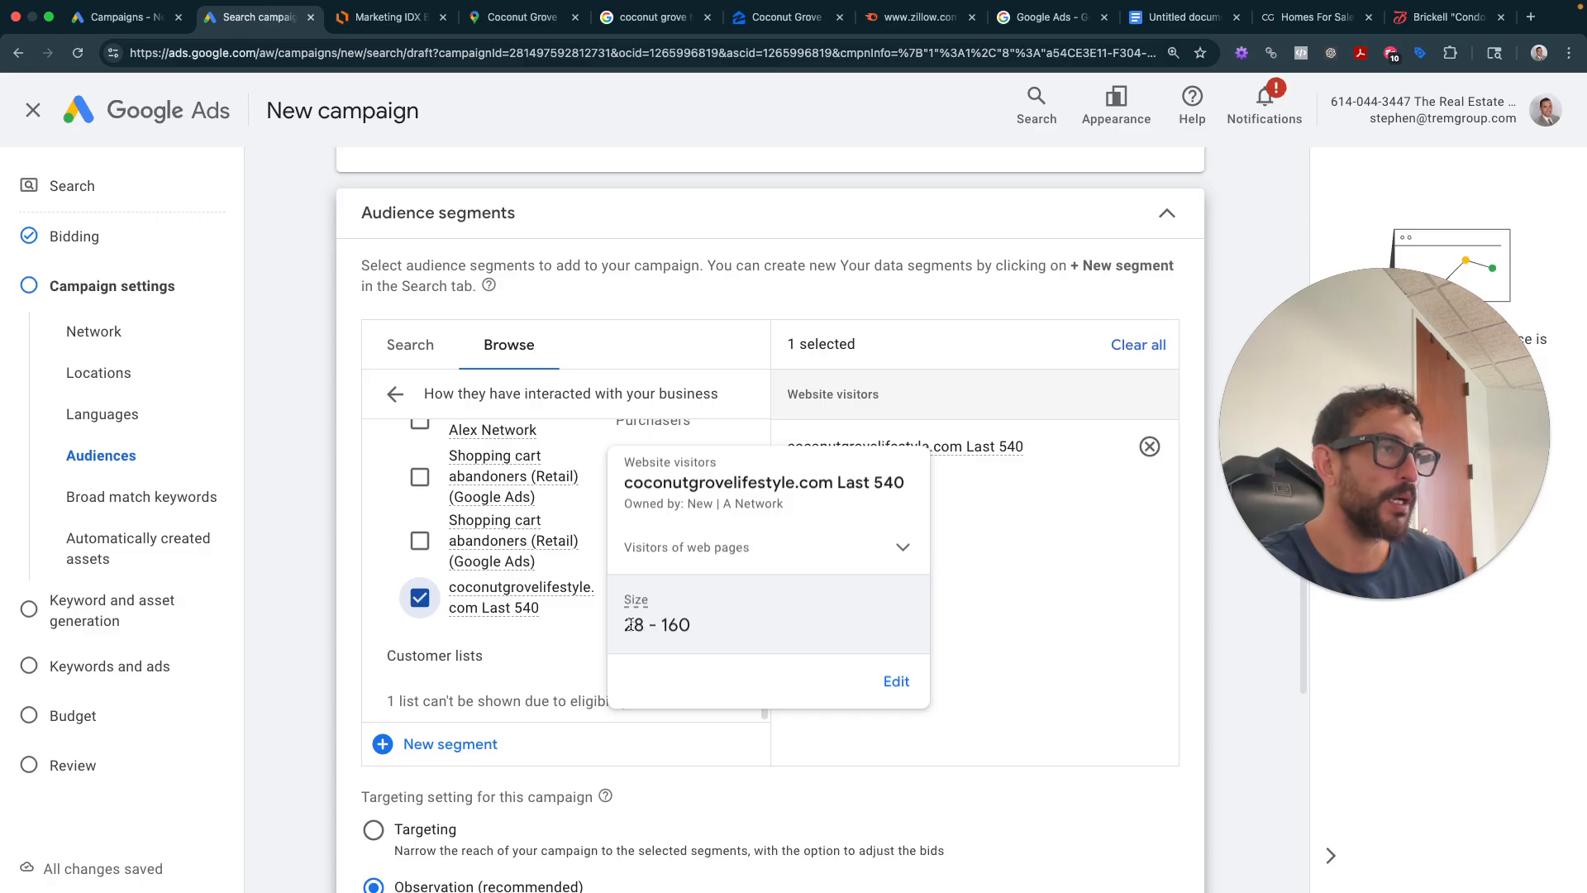
pyautogui.moveTo(631, 625); pyautogui.dragTo(698, 627)
pyautogui.tripleClick(686, 623)
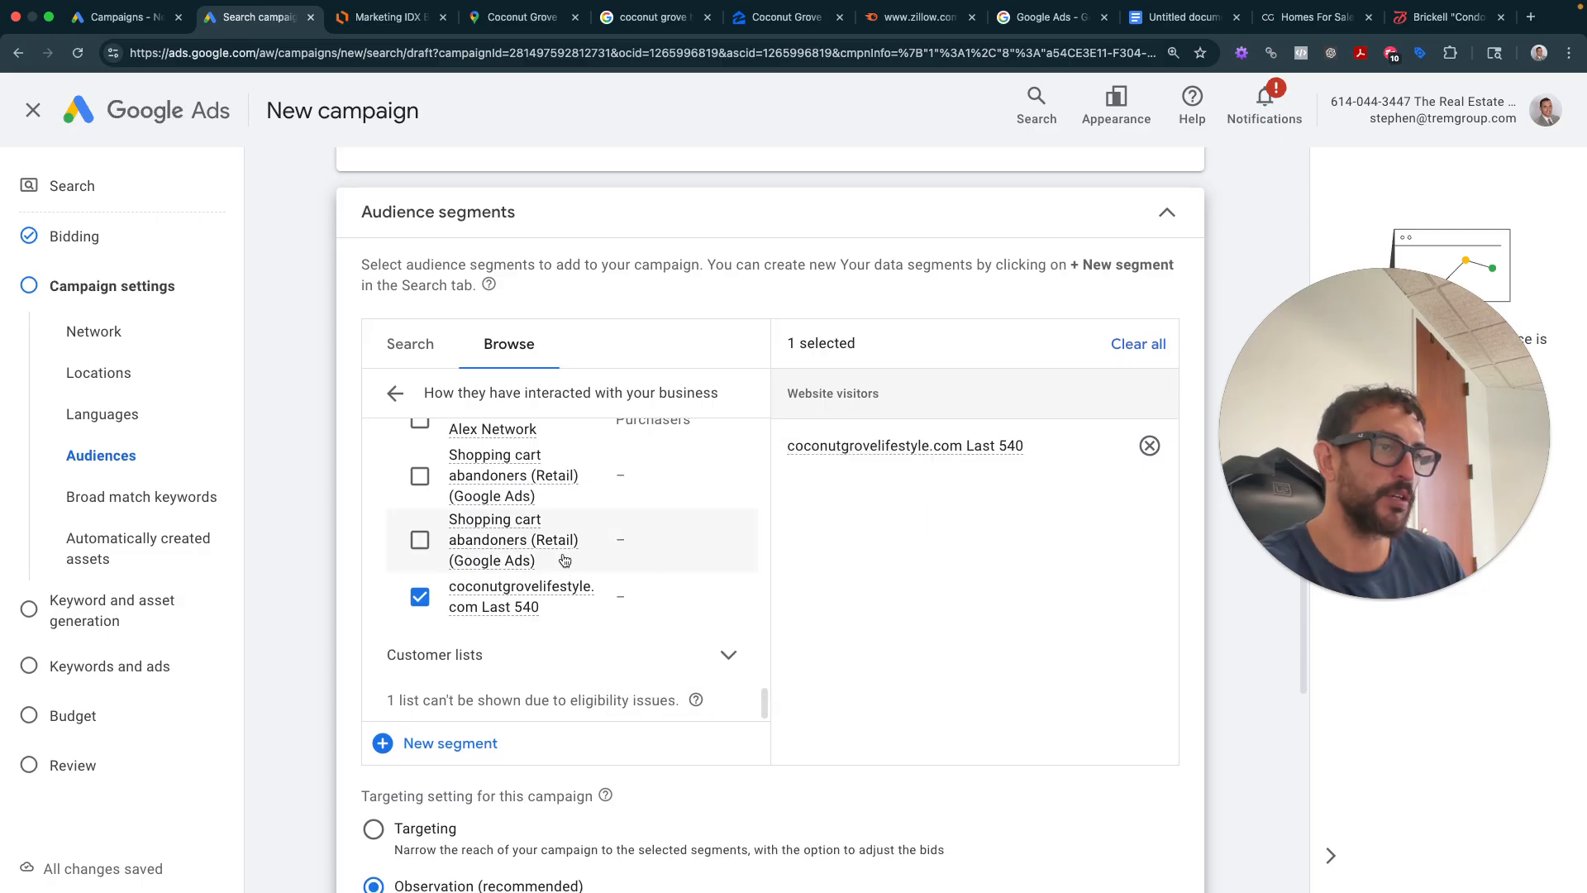
pyautogui.scroll(-3, 537, 576)
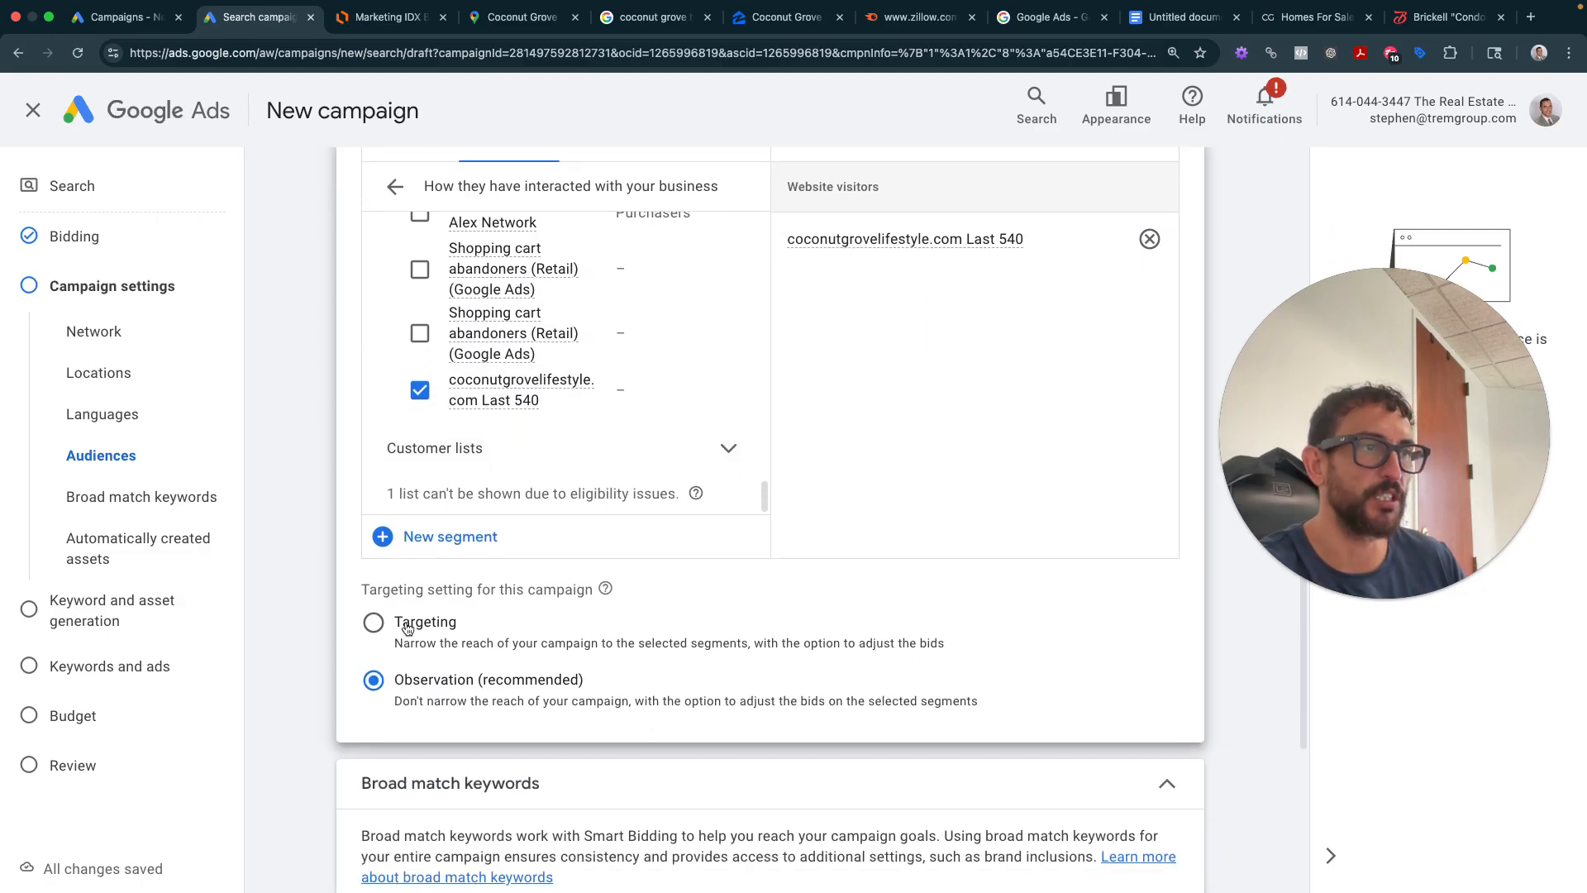
# - Glance at the Marketing IDX Boost flow chart, then scroll back to the Audience segments card
pyautogui.click(403, 20)
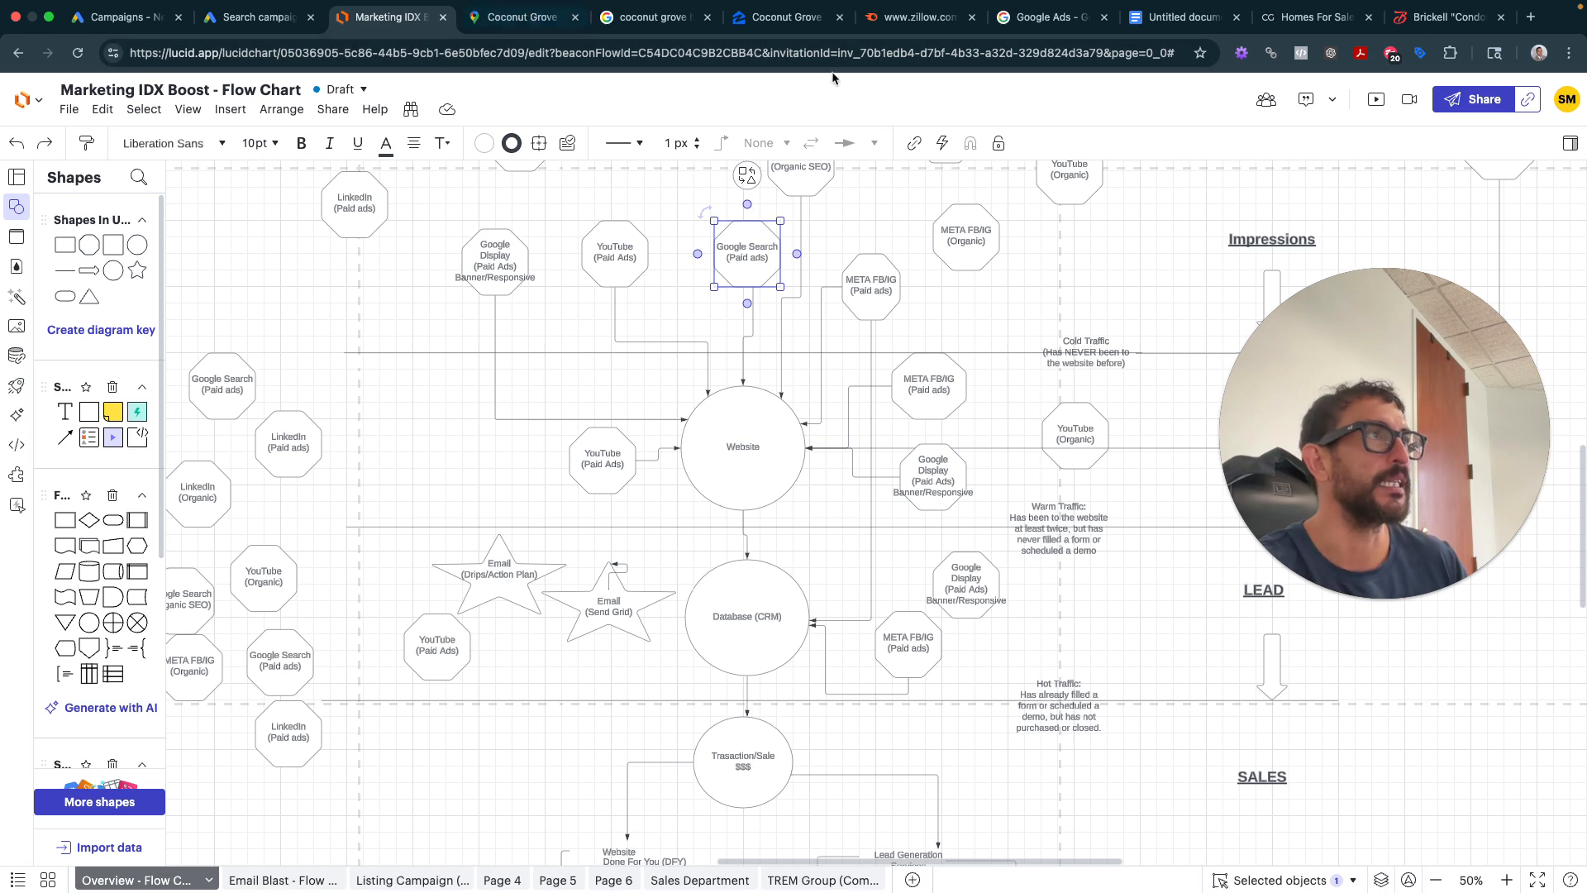
pyautogui.click(271, 20)
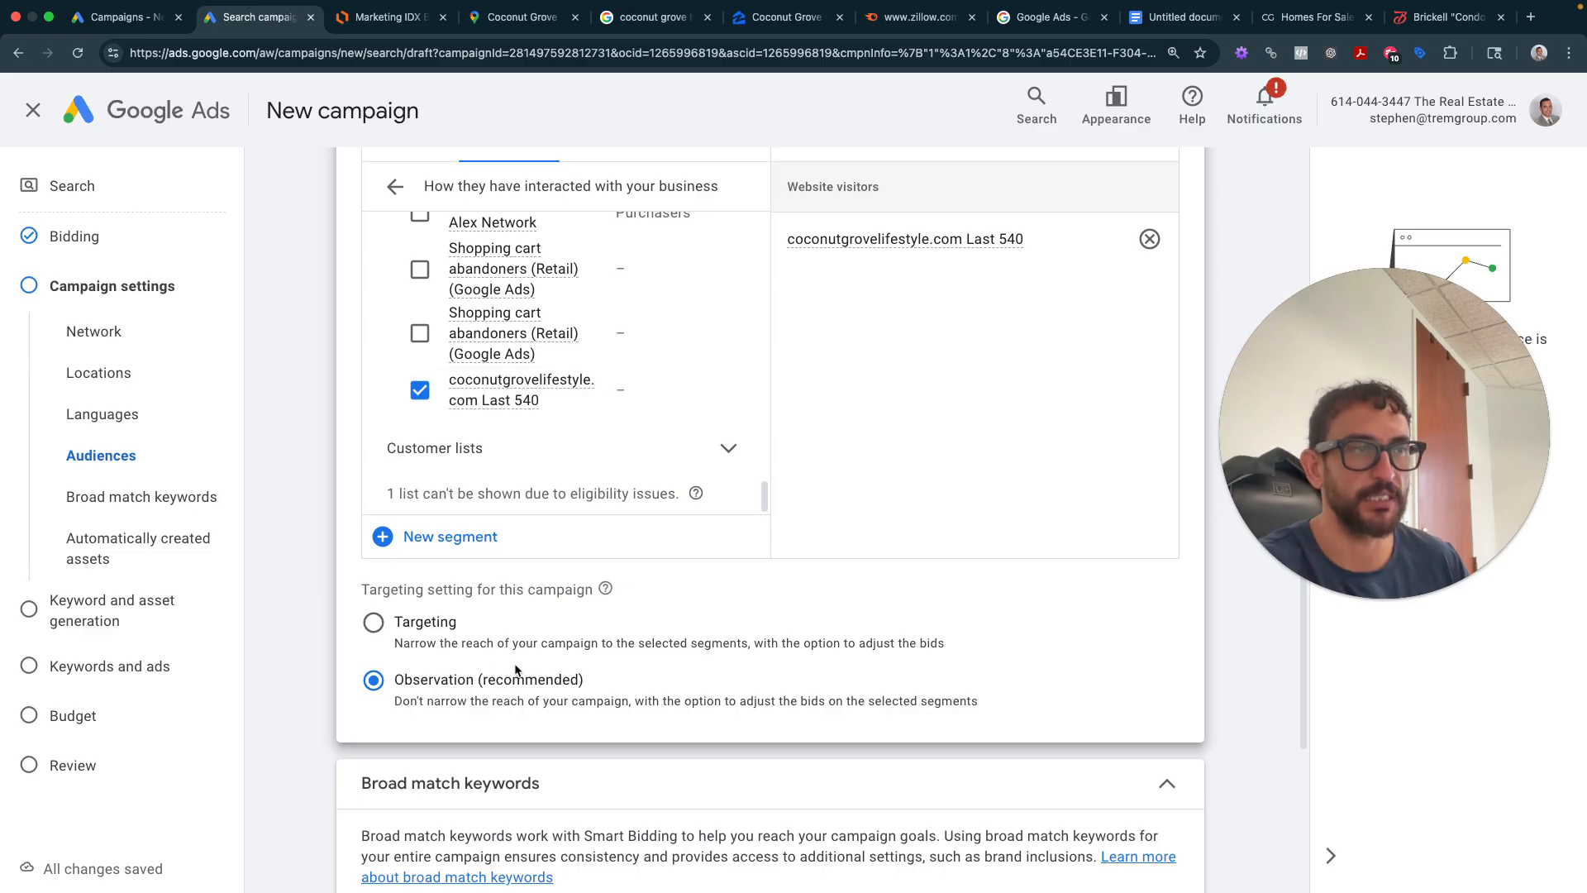
pyautogui.scroll(2, 492, 691)
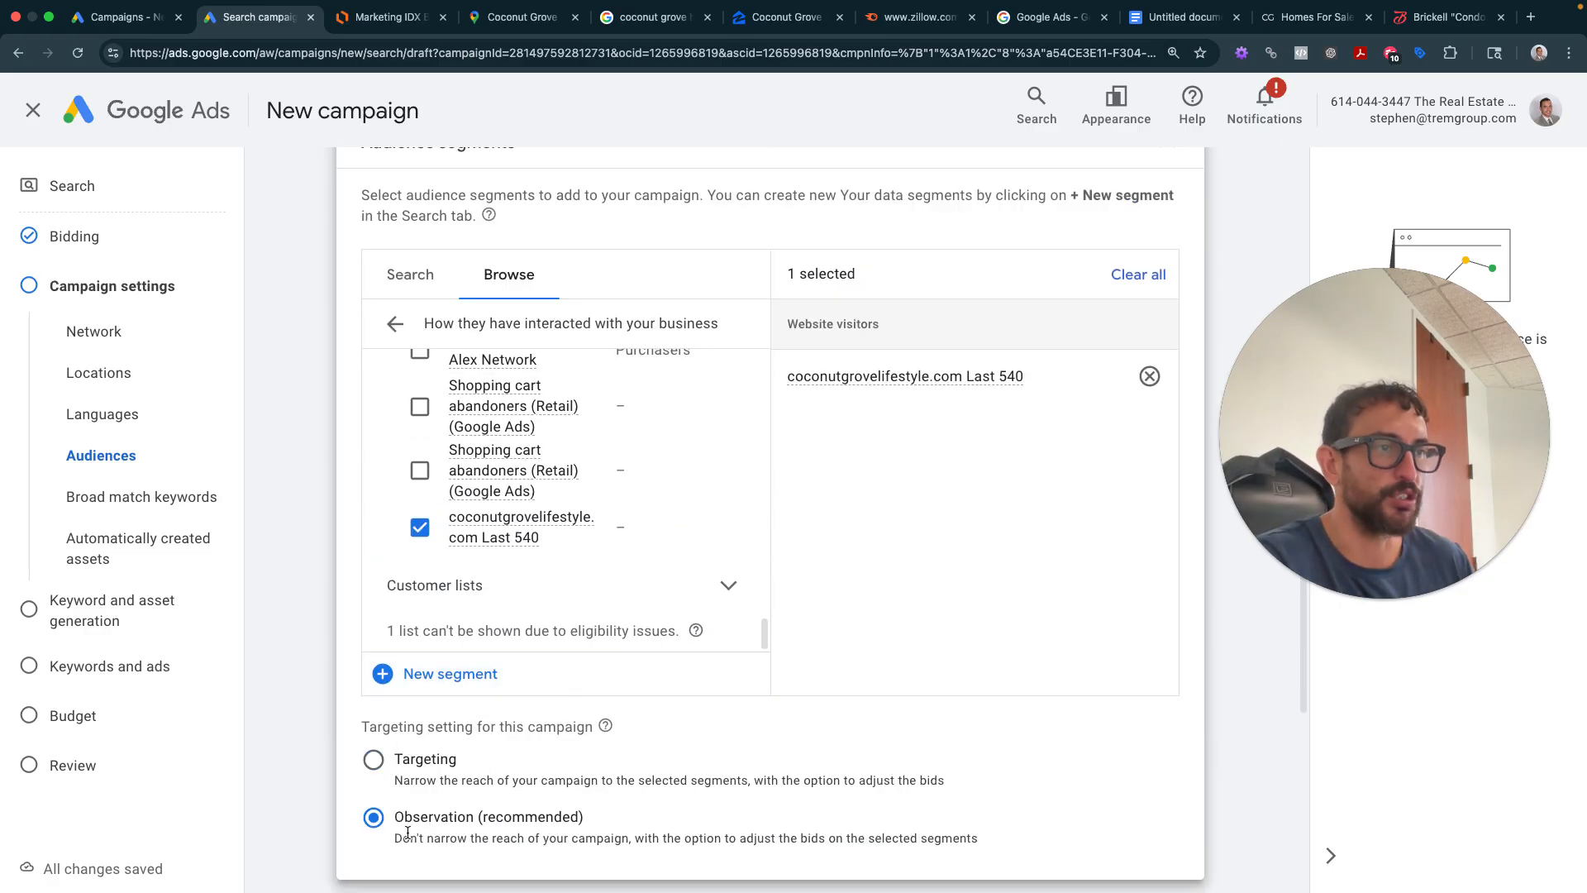
pyautogui.scroll(1, 460, 797)
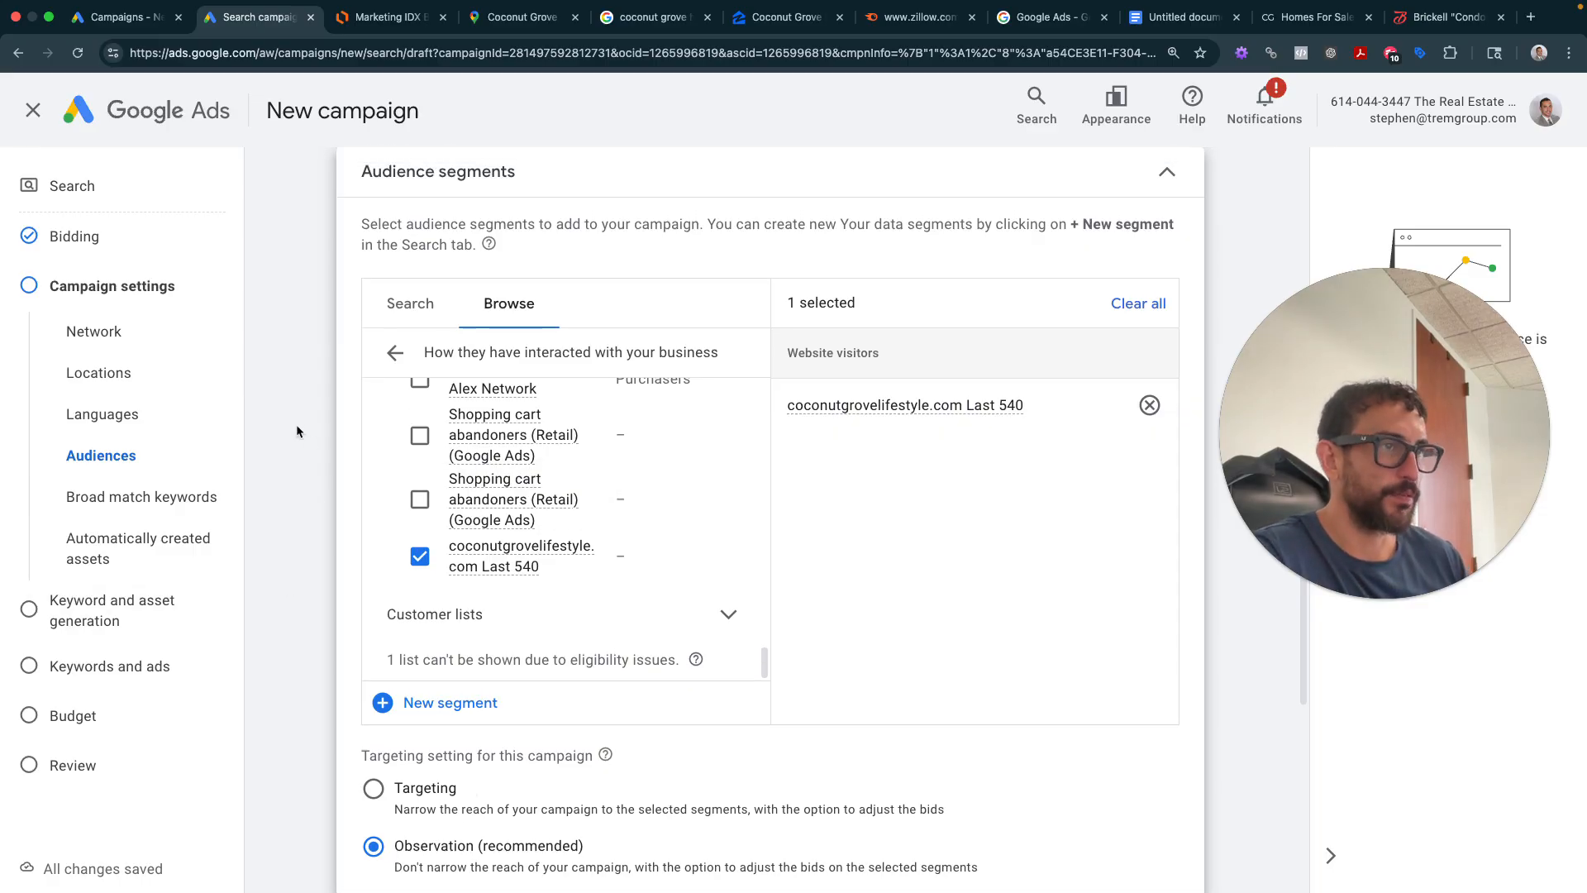
# - Capture the Audience segments card and drop the image into the setup notes
pyautogui.press('super+shift+4')
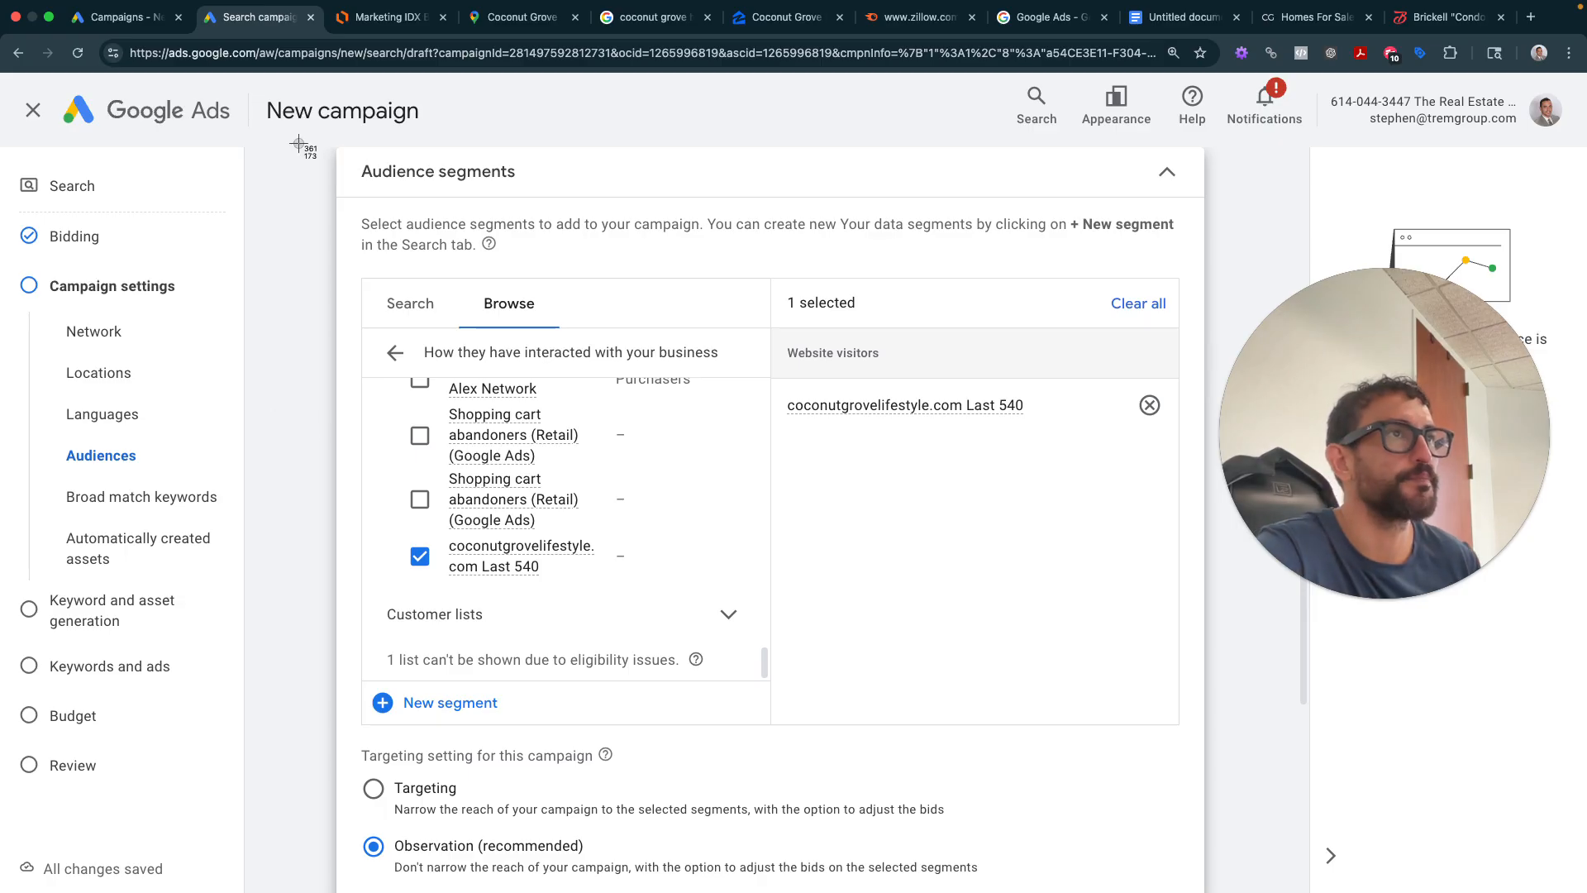
pyautogui.moveTo(302, 139); pyautogui.dragTo(1232, 892)
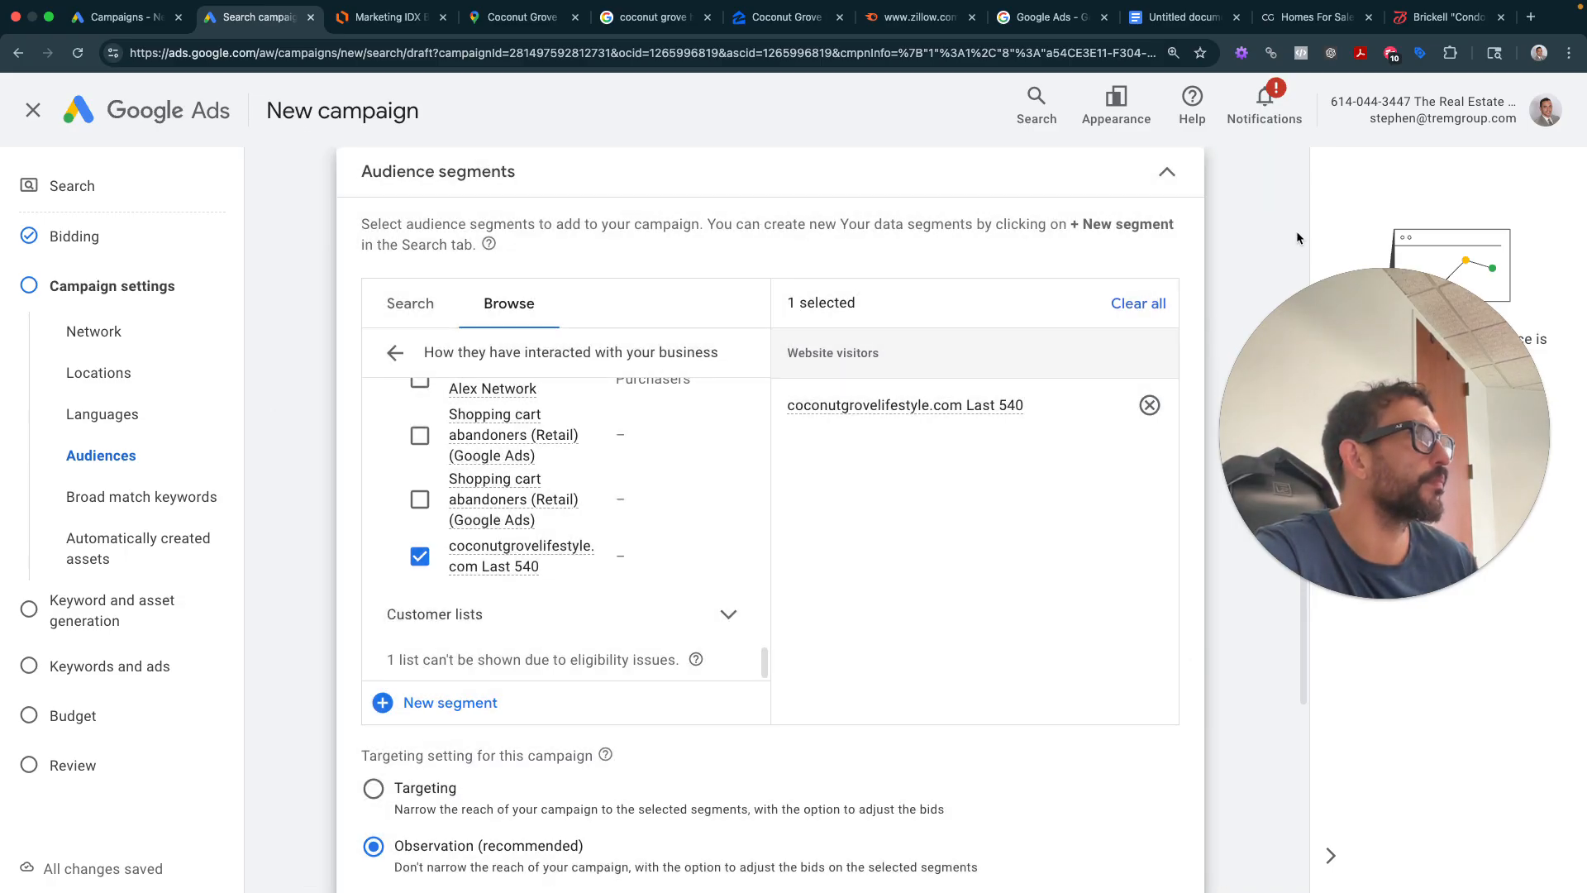
pyautogui.click(1182, 32)
pyautogui.moveTo(1, 579); pyautogui.dragTo(702, 758)
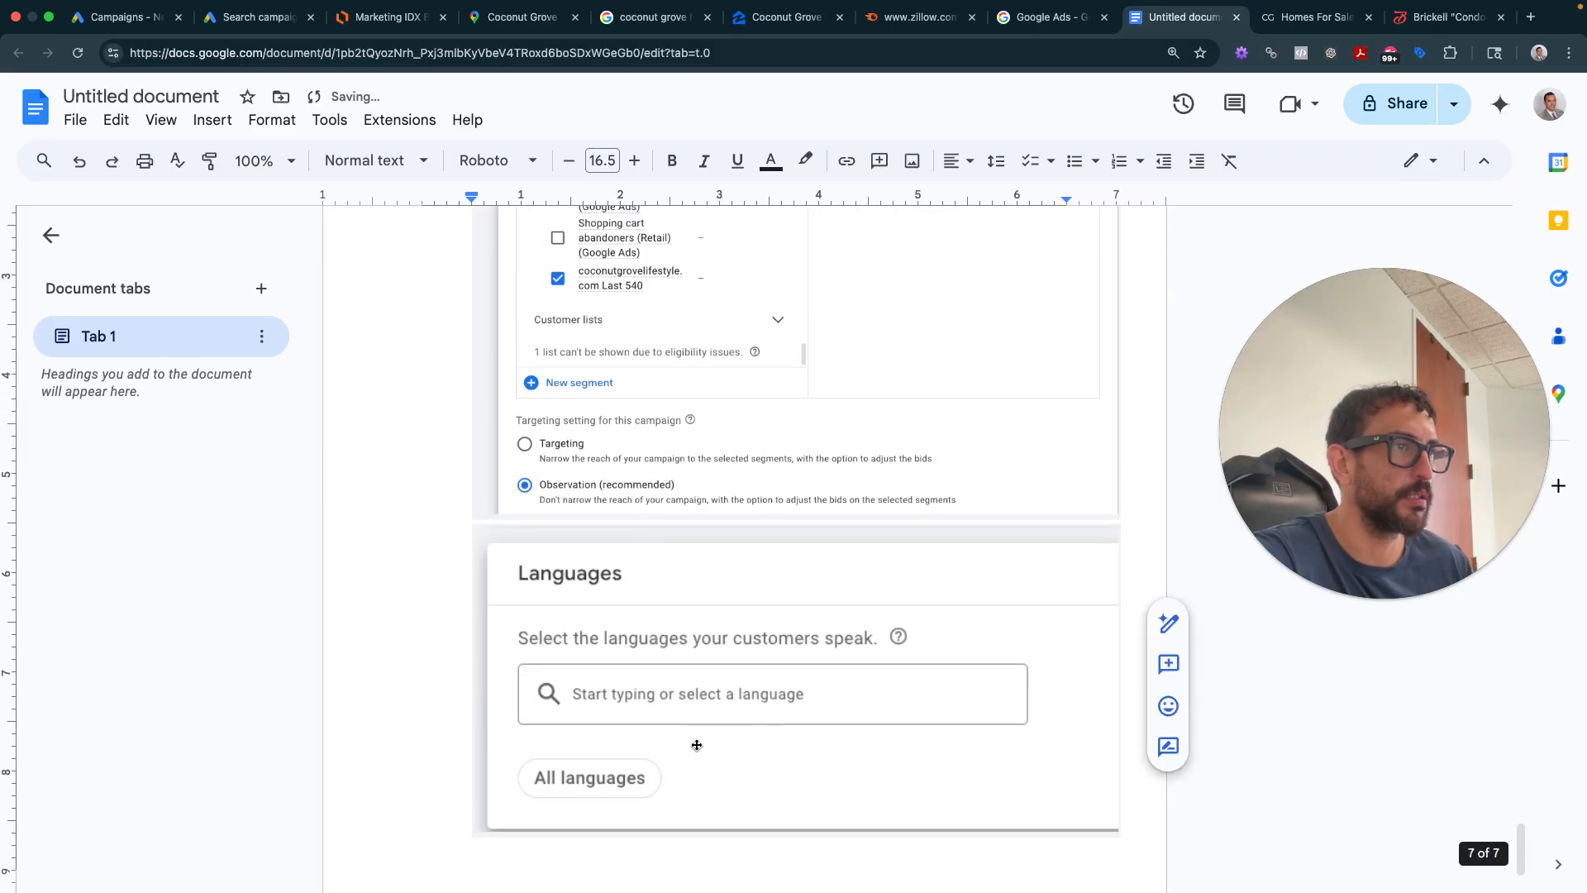
# - Move the Audience segments screenshot onto a new line below the Languages image
pyautogui.click(660, 463)
pyautogui.press('super+x')
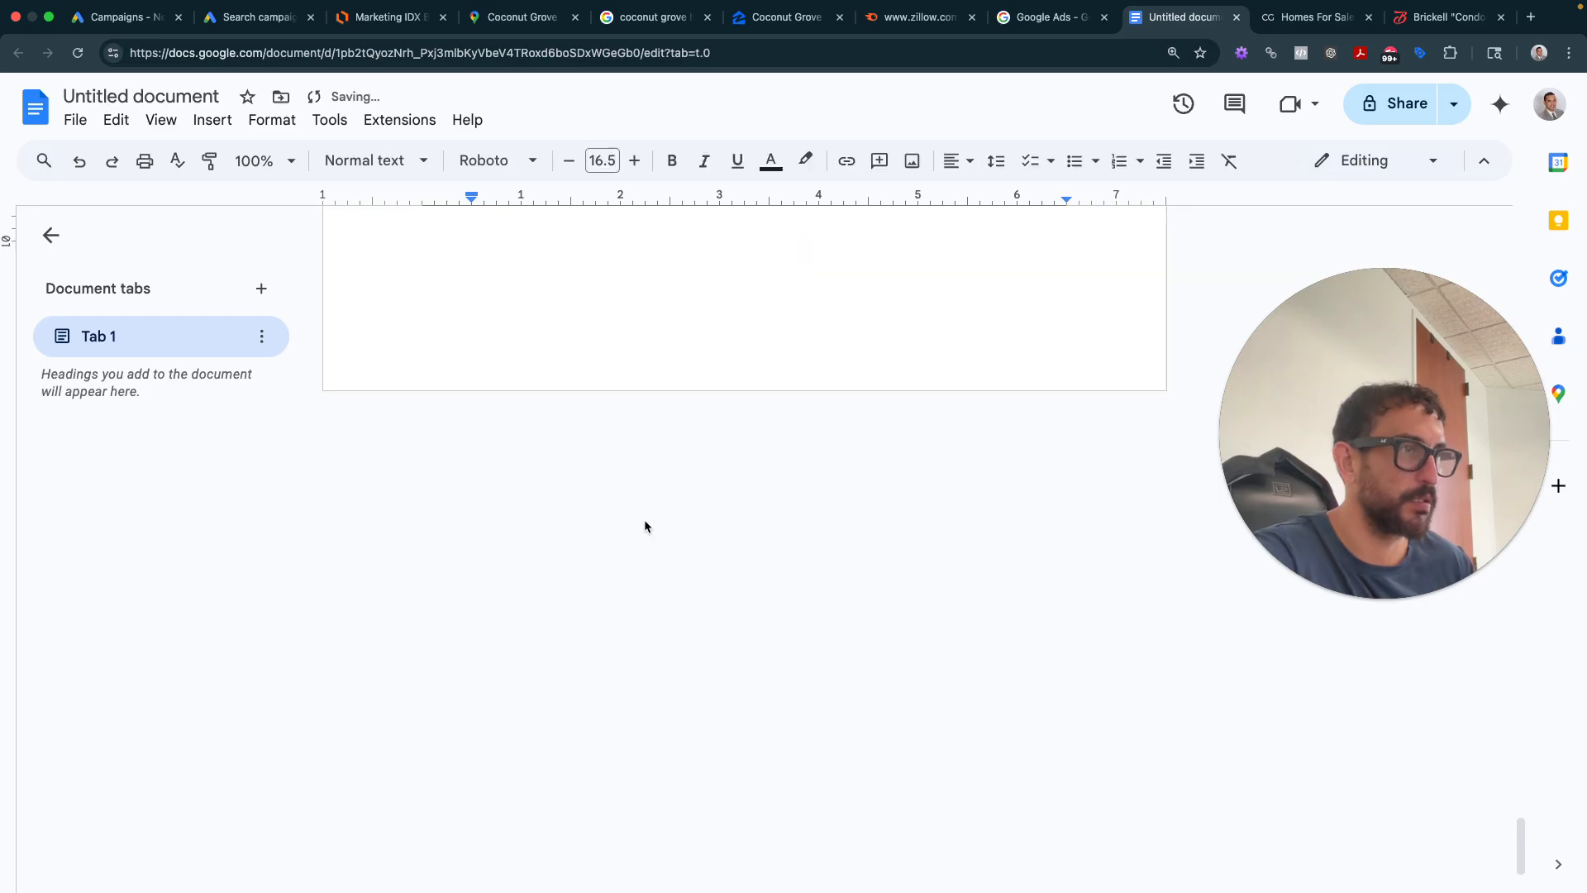
pyautogui.press('Right')
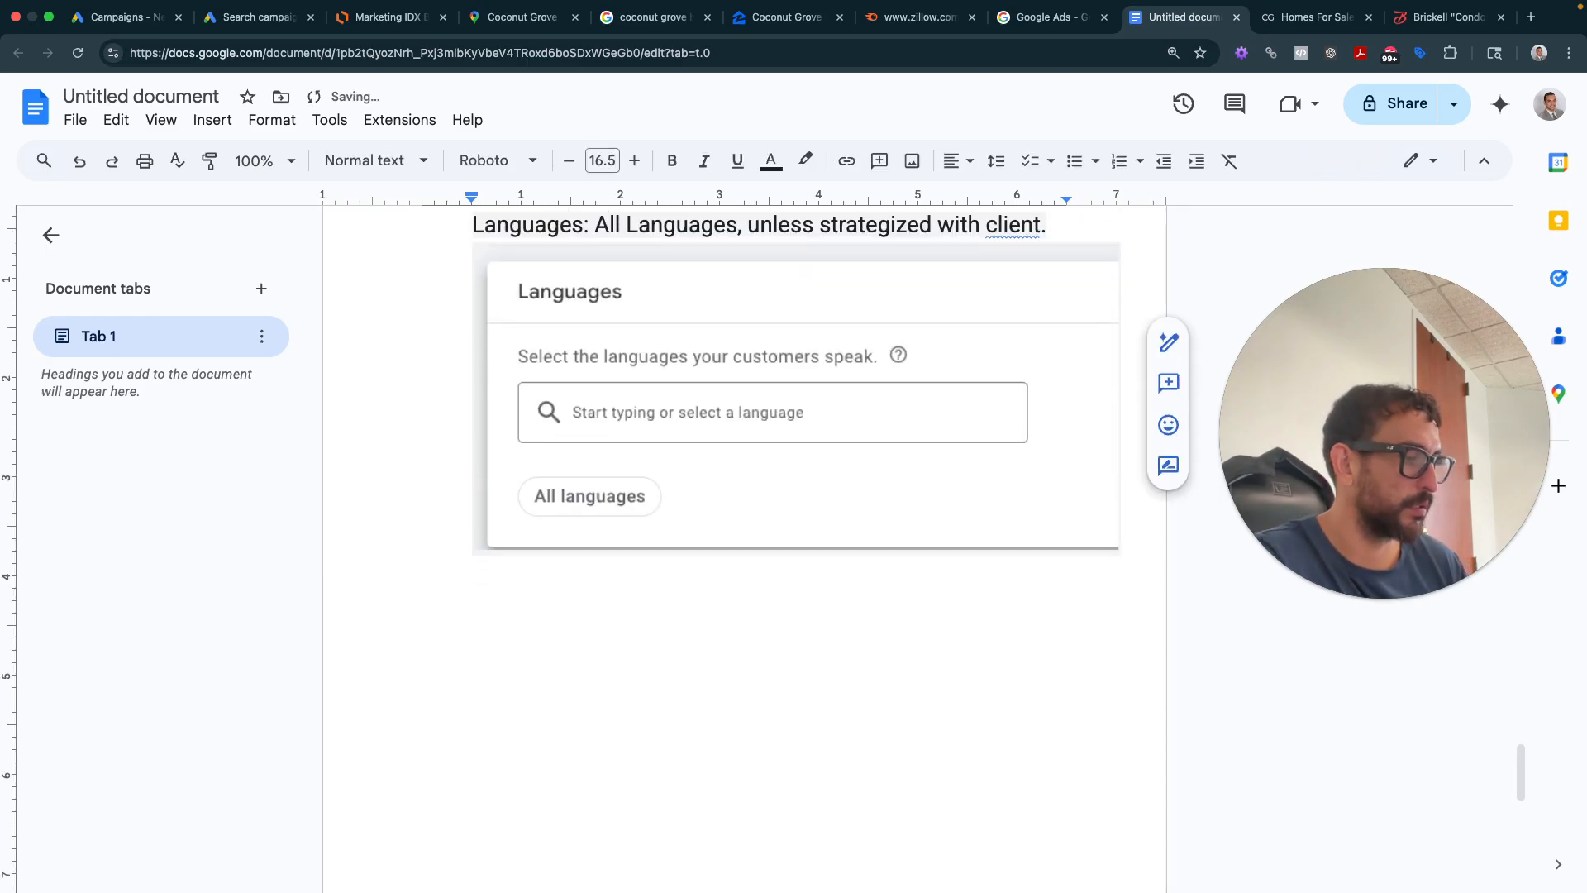
pyautogui.press('Return')
pyautogui.press('super+v')
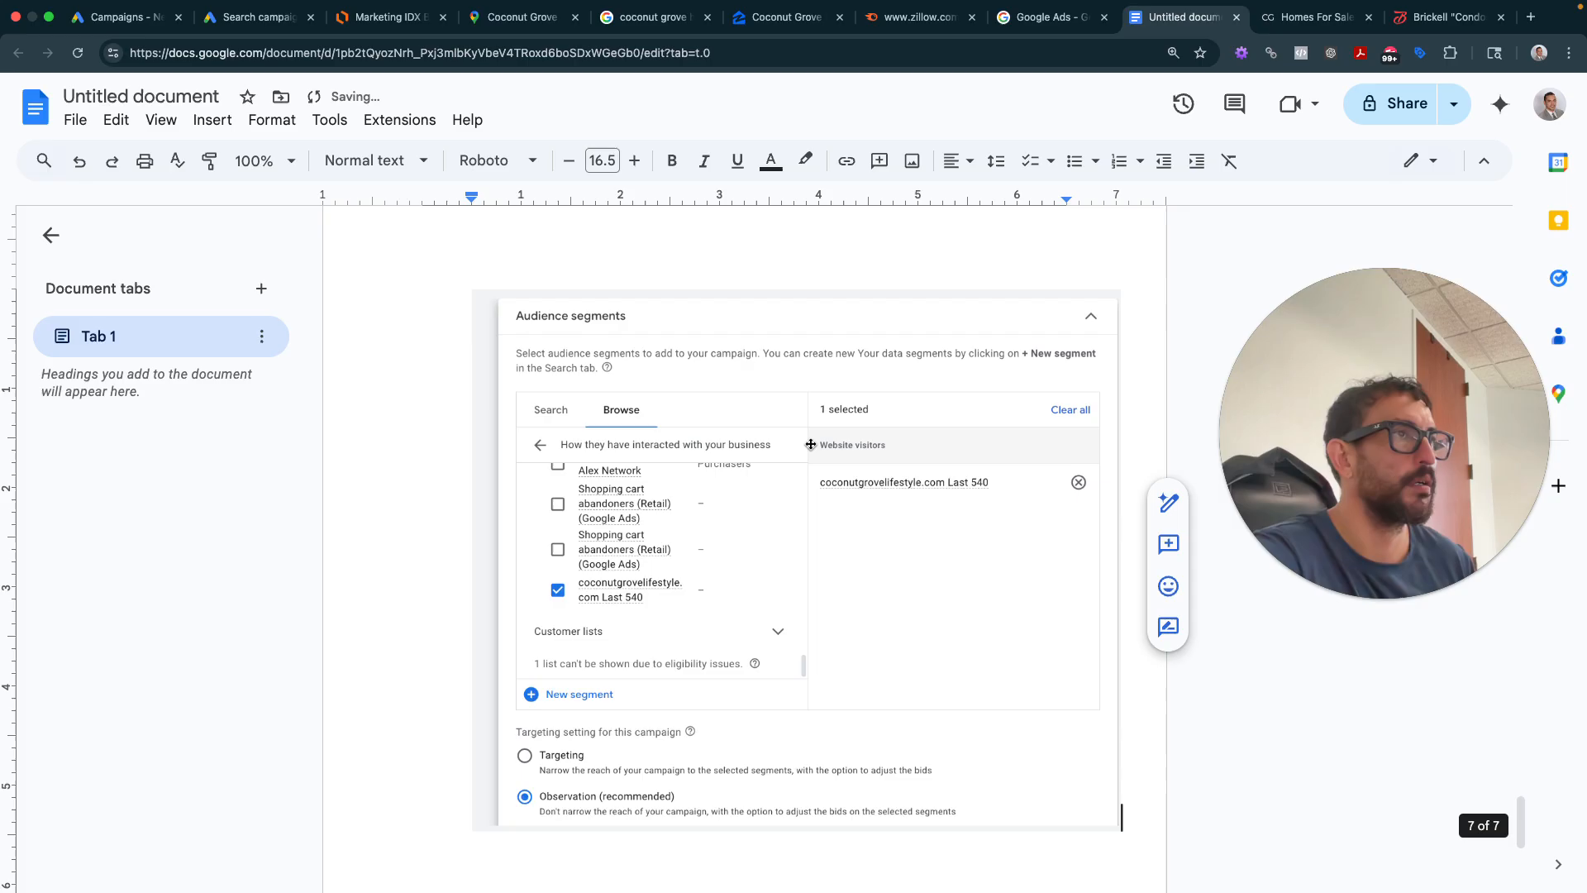
# - Add the heading 'Audience Segments:' above the audience screenshot
pyautogui.click(648, 261)
pyautogui.press('Left')
pyautogui.write('Aud')
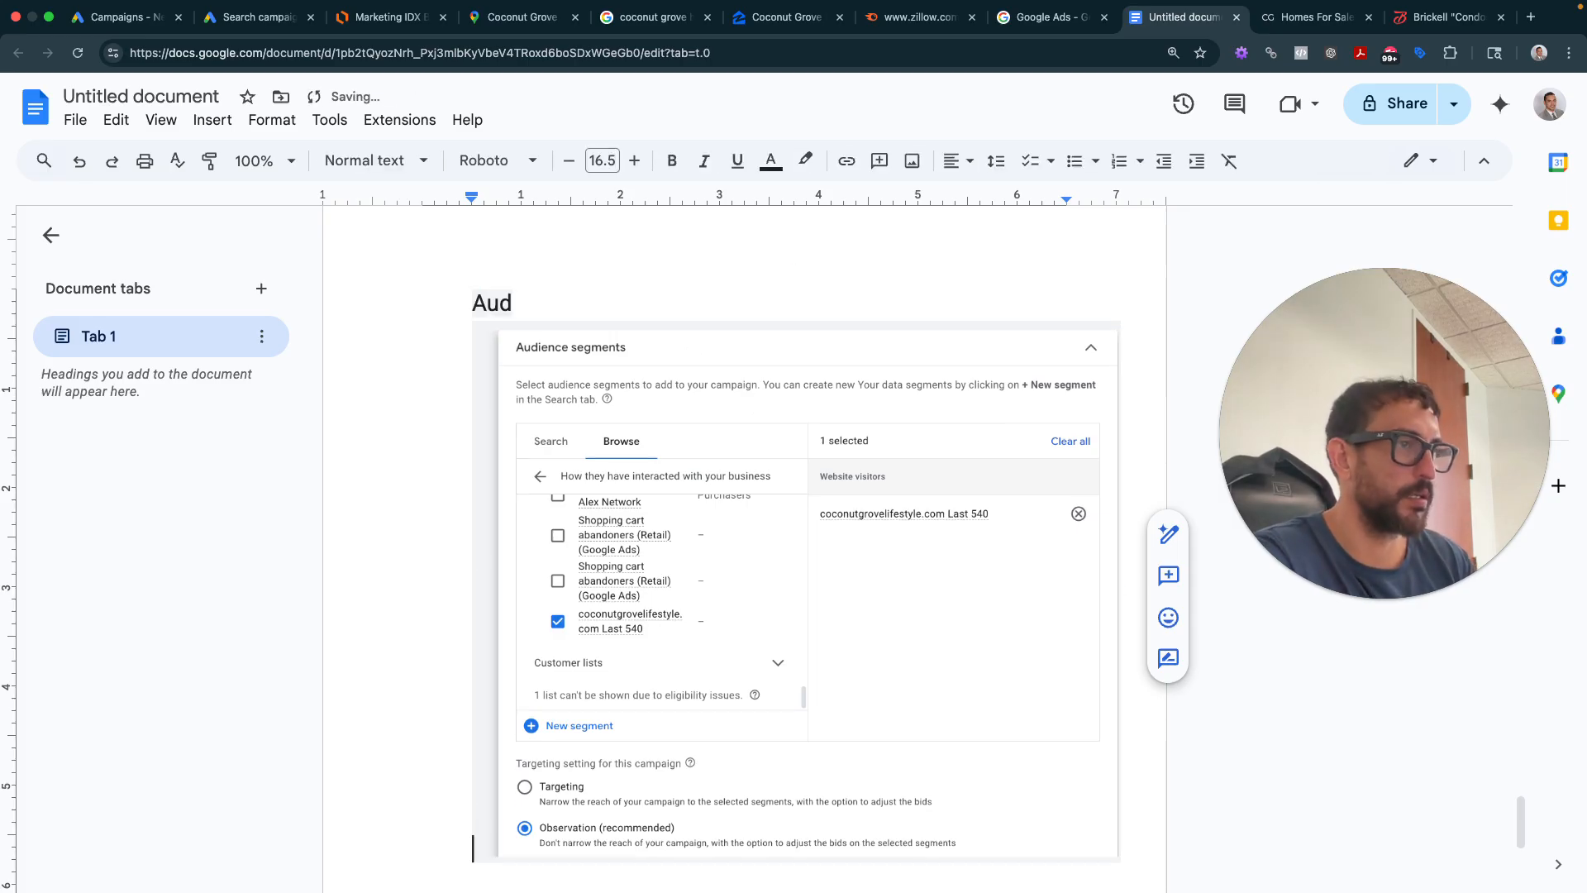
pyautogui.write('ience Segem')
pyautogui.press('BackSpace')
pyautogui.press('BackSpace')
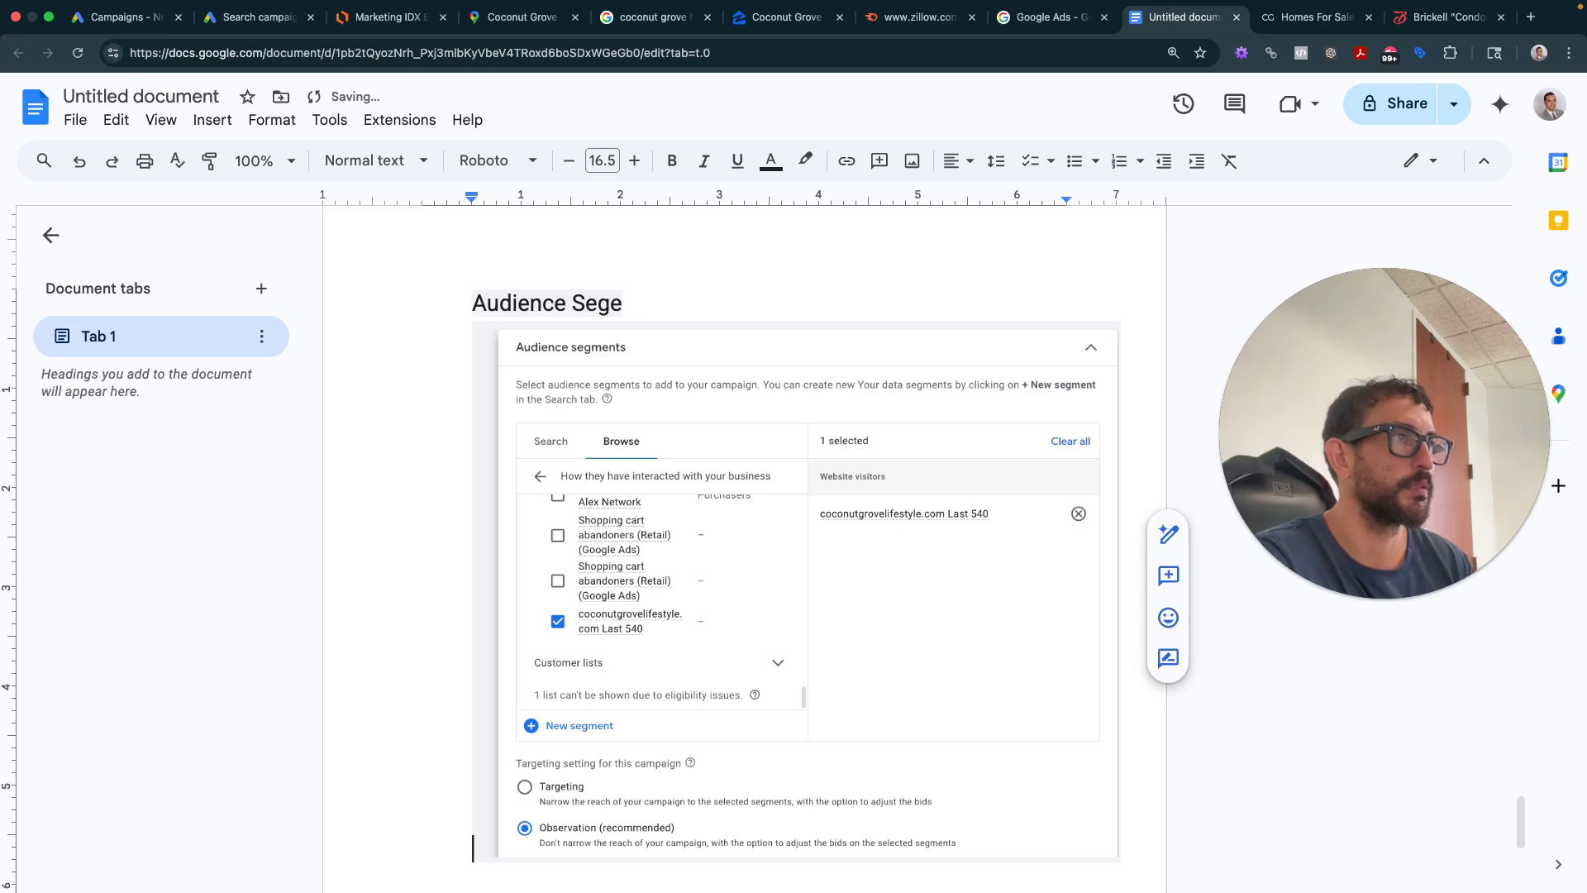
pyautogui.write('ments:')
pyautogui.press('Return')
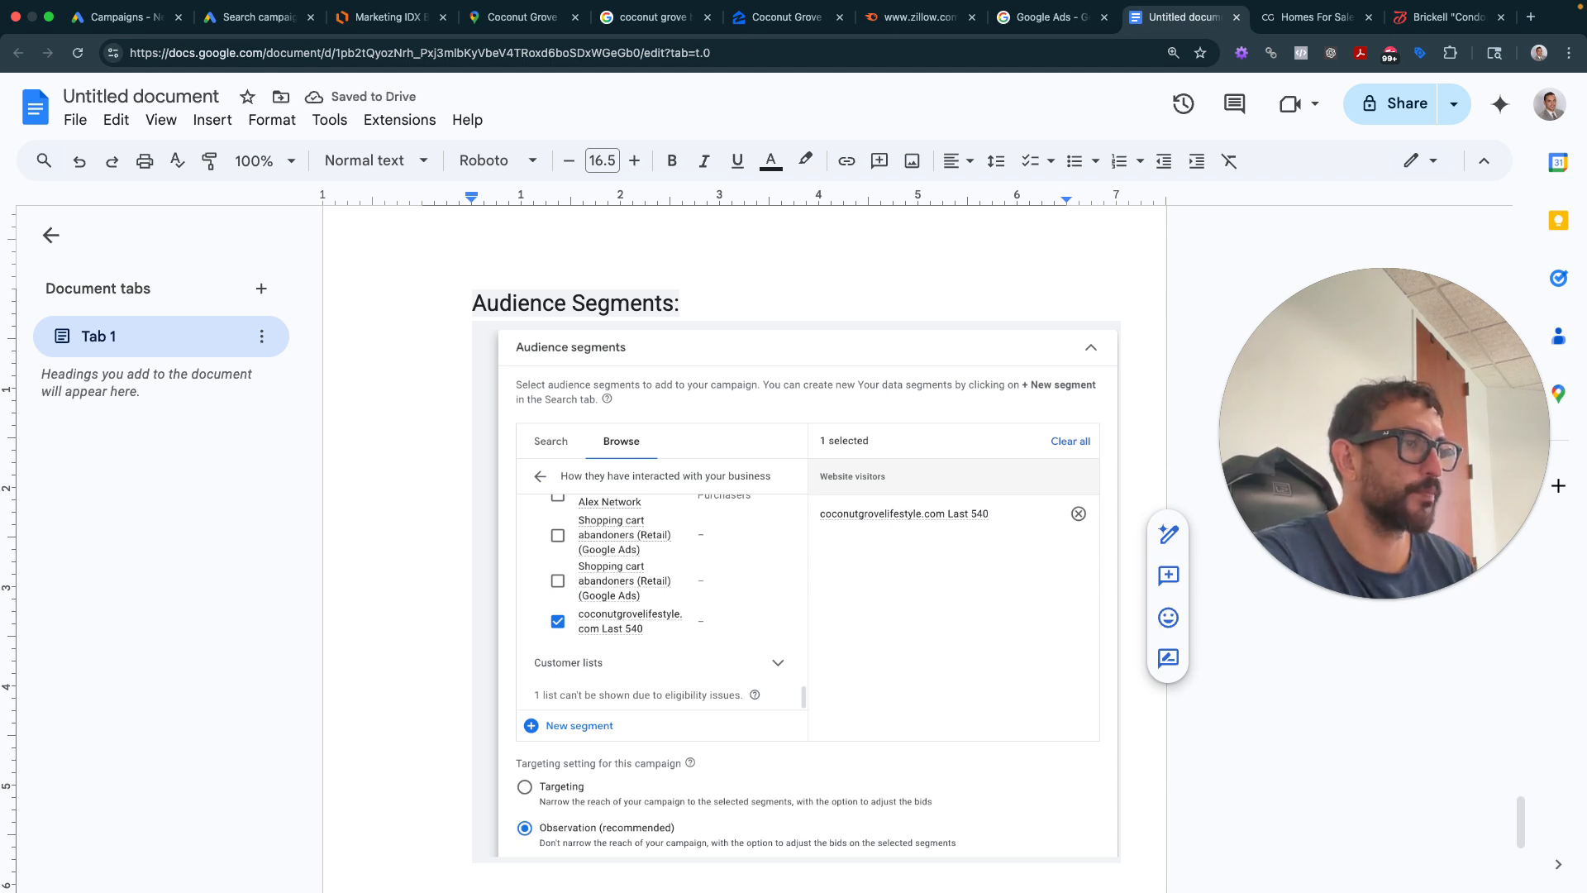
# - Write the caption 'Select "540 day audience (all past website visitors)" - select “Observation”'
pyautogui.write('W')
pyautogui.press('BackSpace')
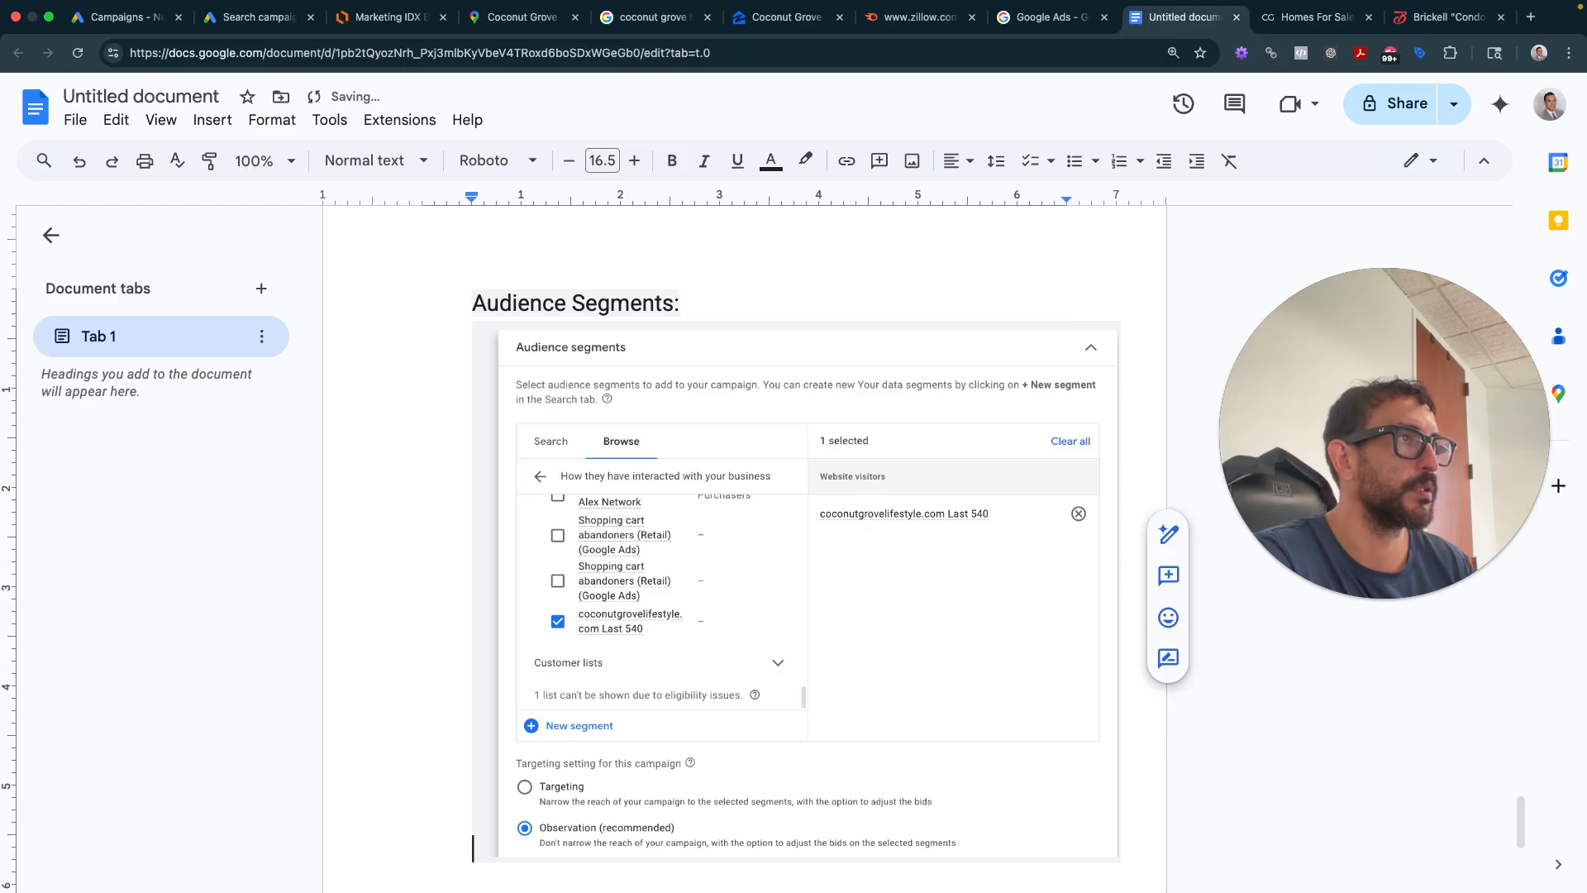
pyautogui.write('Select')
pyautogui.write(' "')
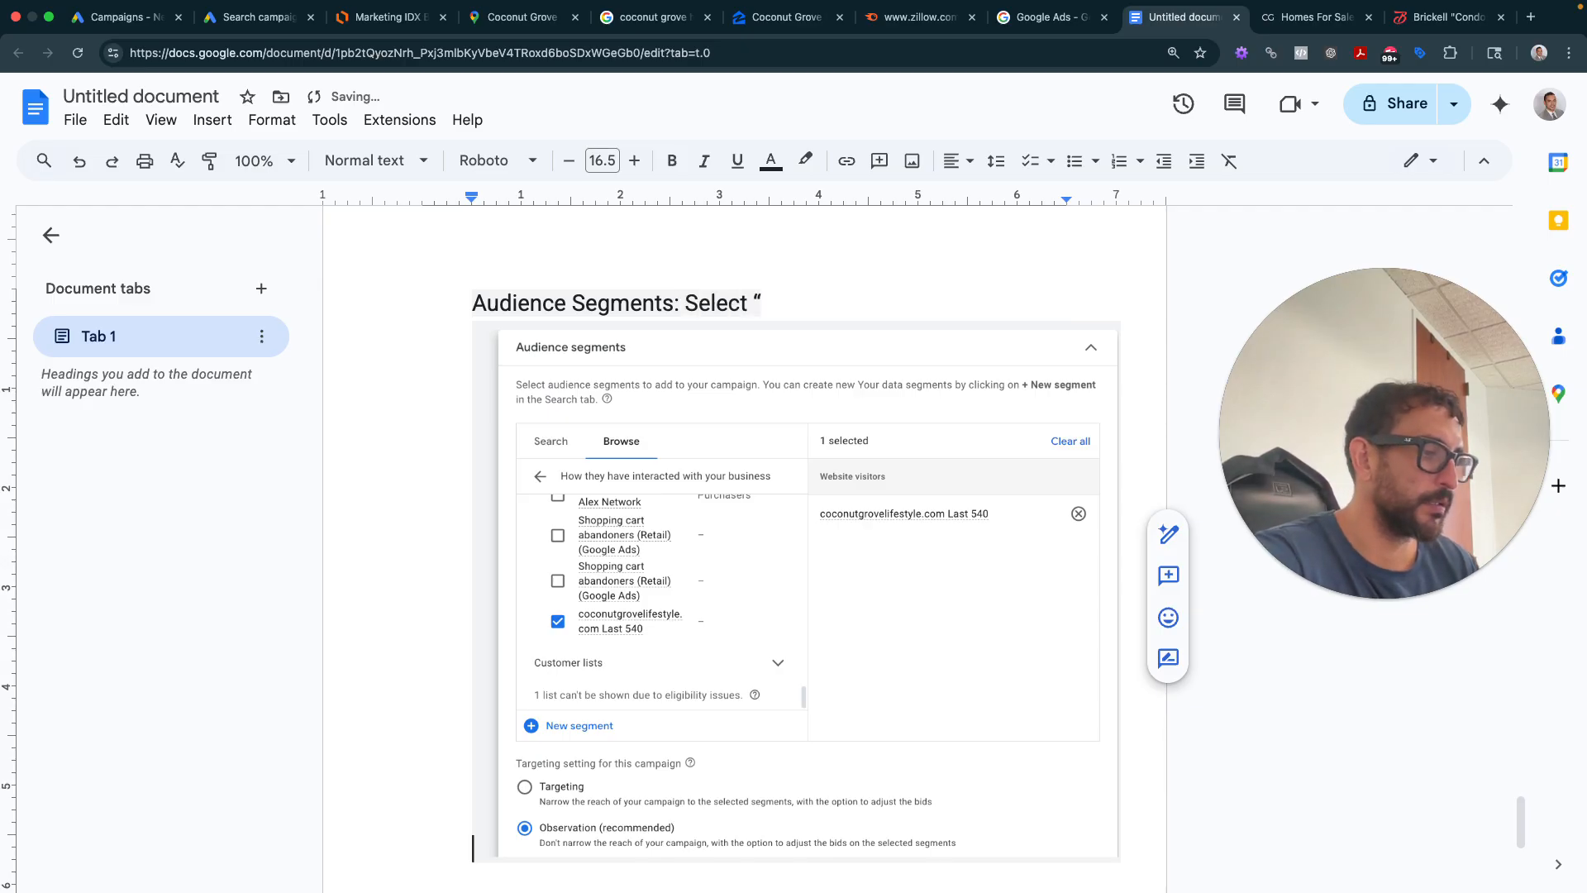
pyautogui.write('540 day audien')
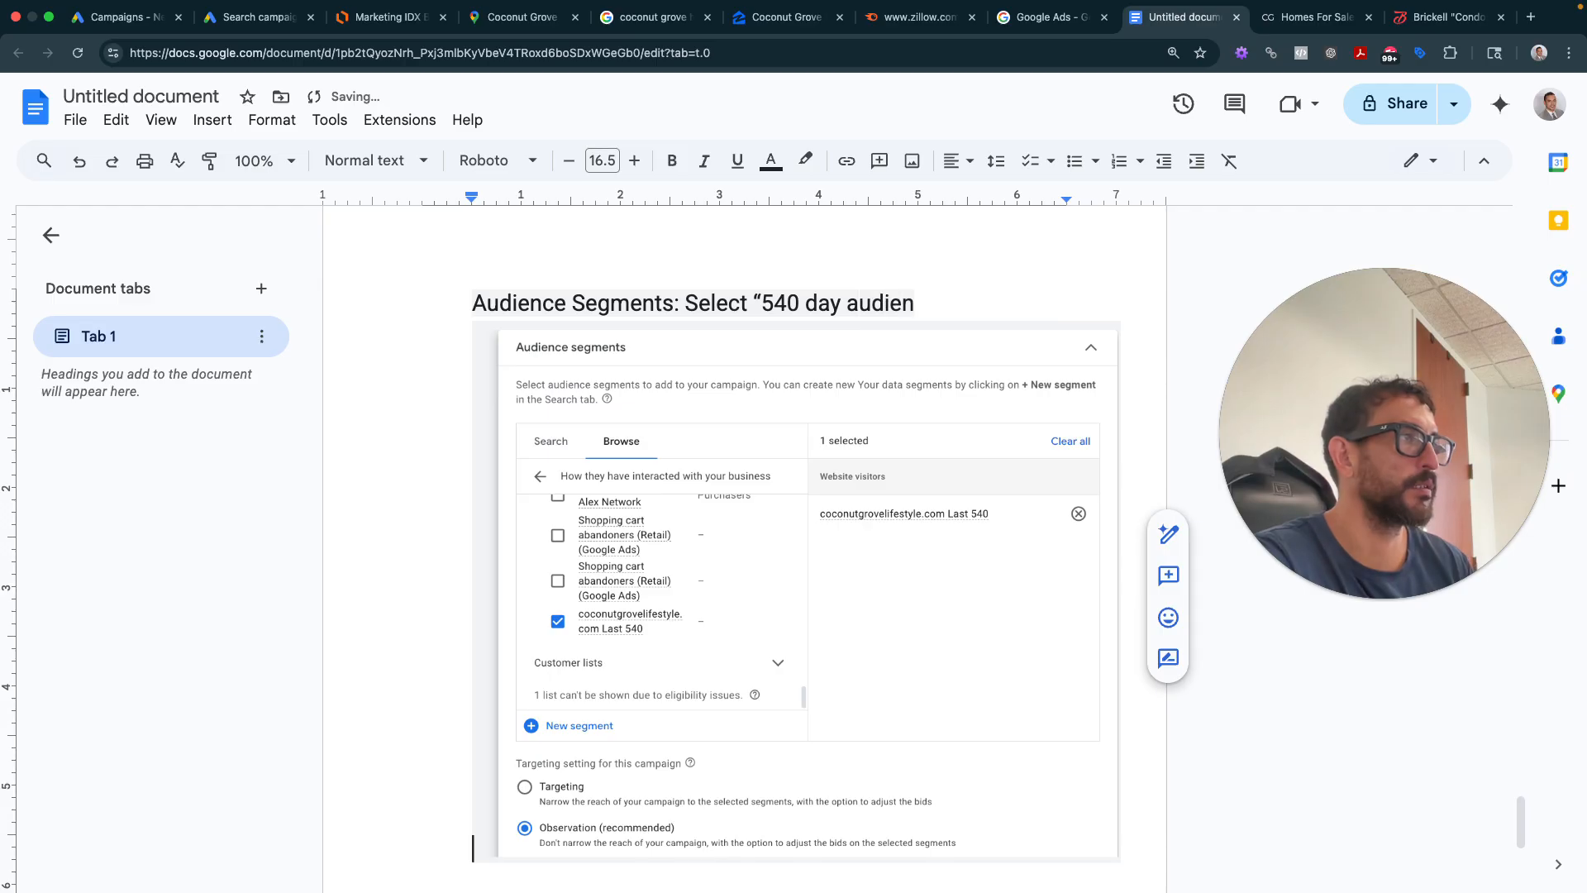
pyautogui.write('ce (allp')
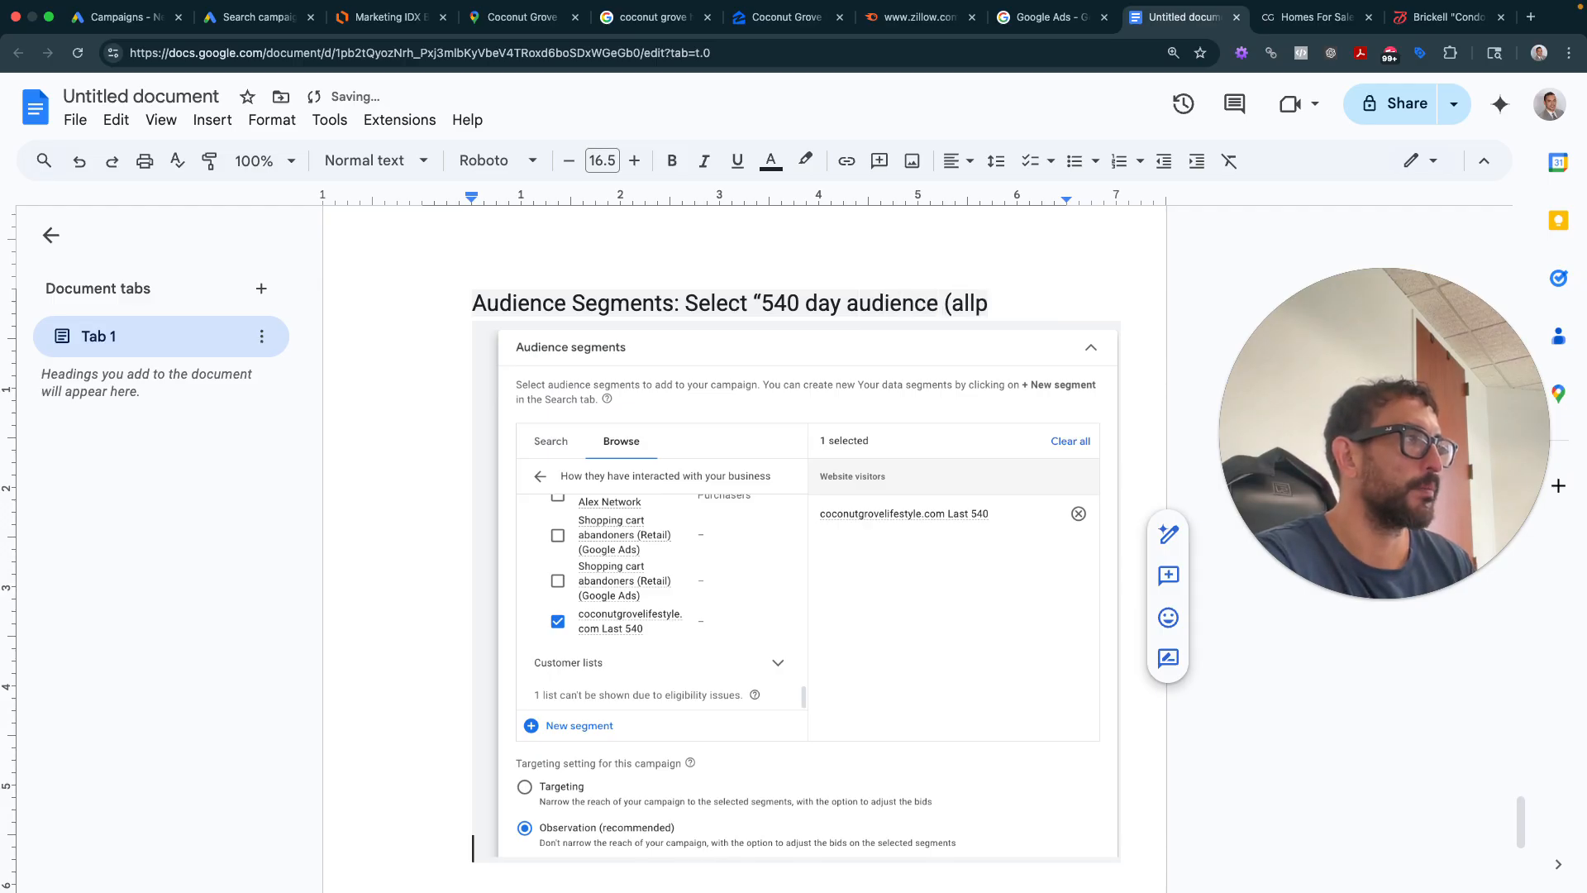
pyautogui.press('BackSpace')
pyautogui.write('past website')
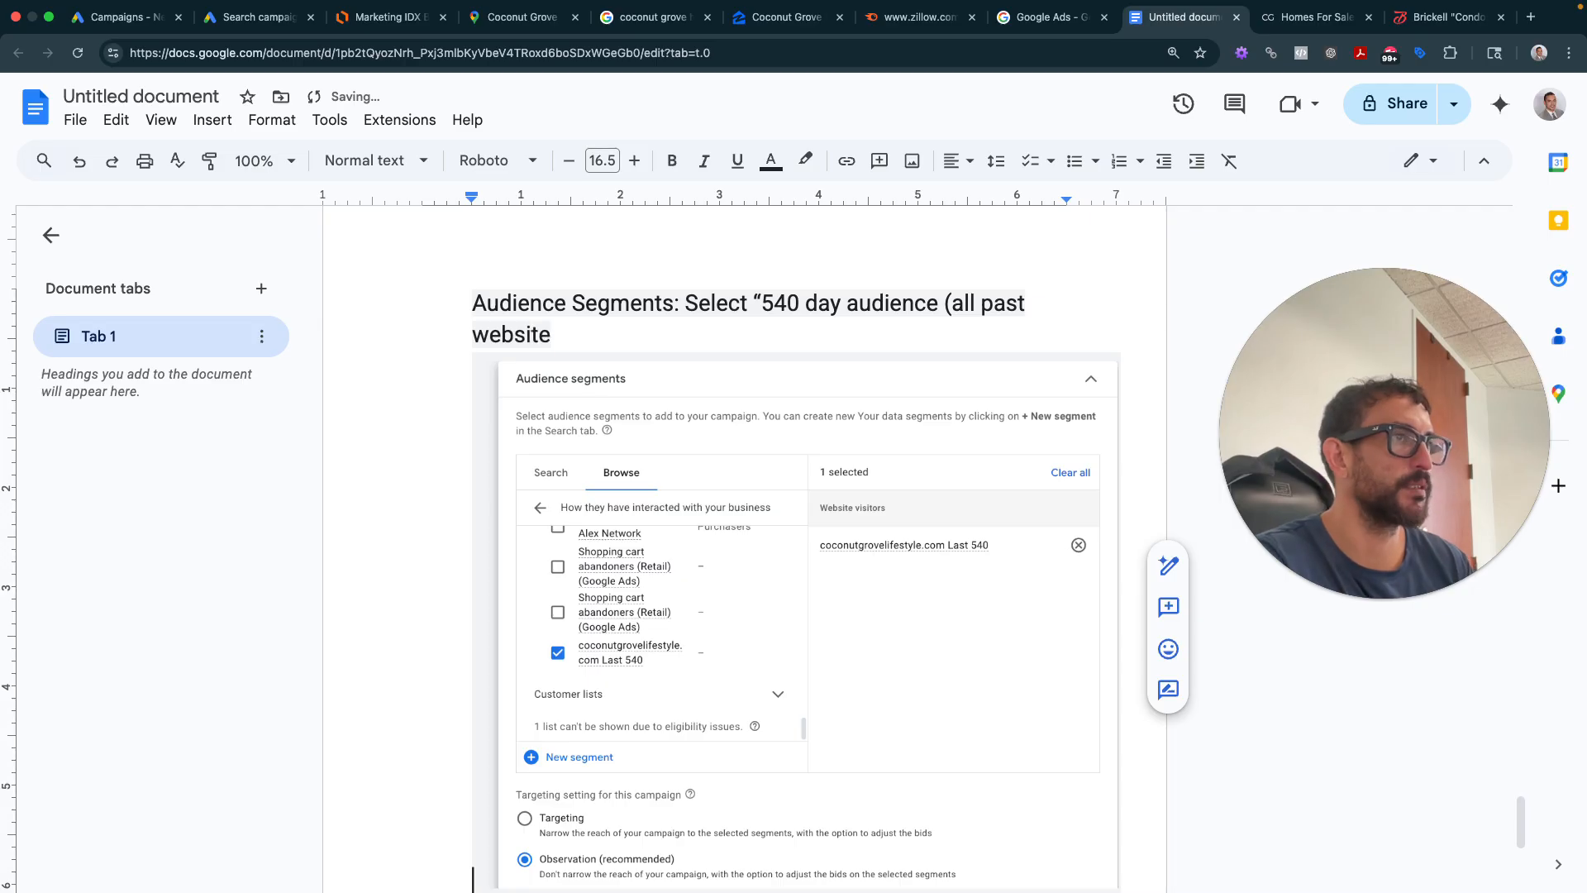
pyautogui.write(' visitors)”')
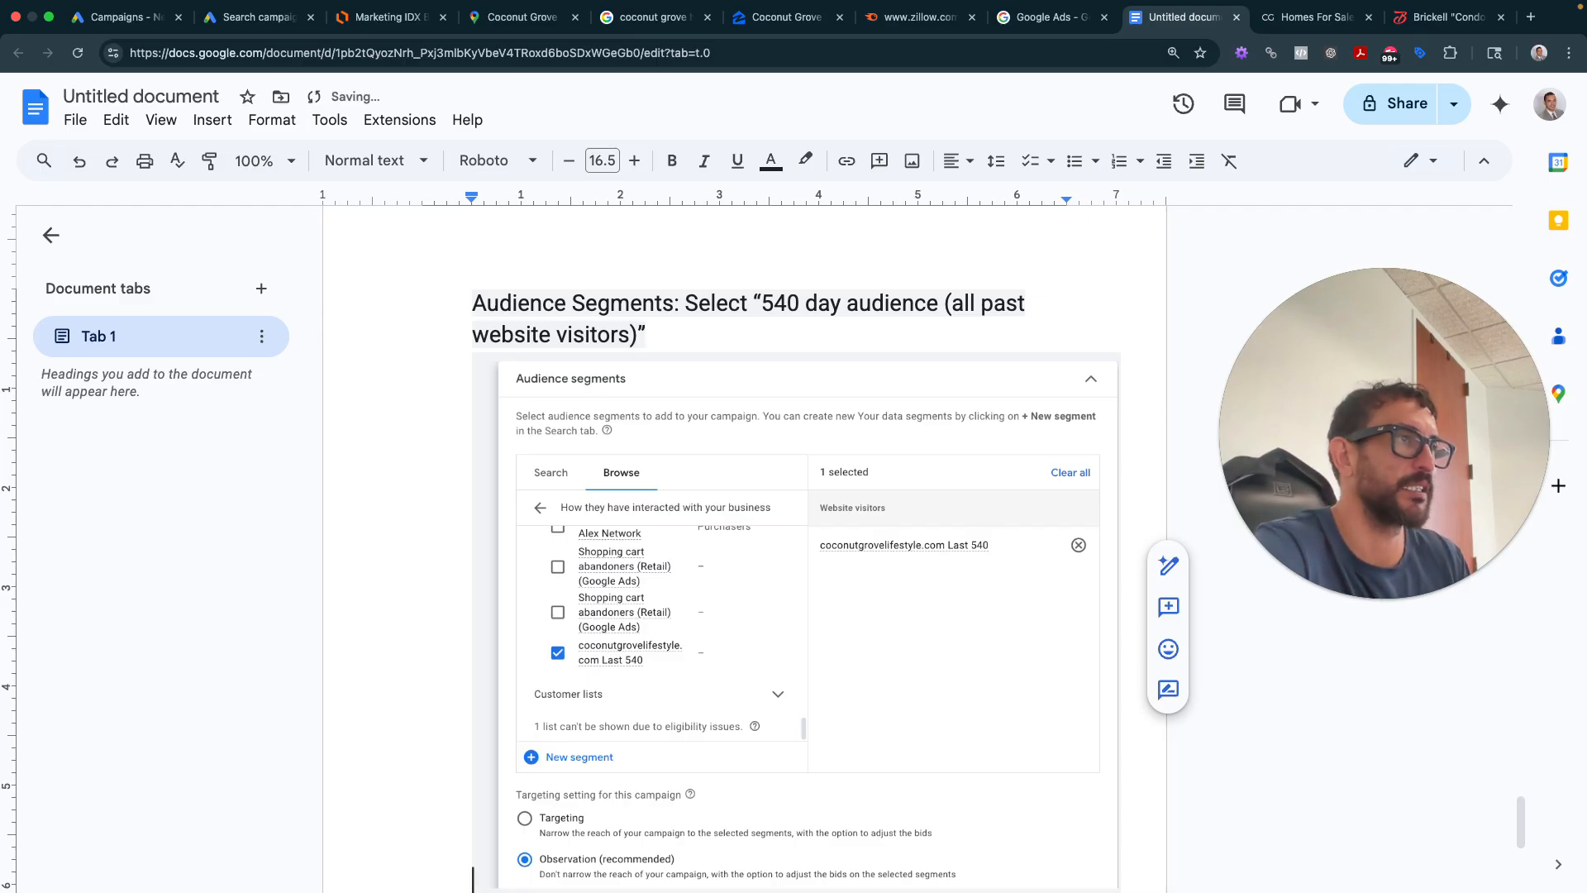
pyautogui.write('sele')
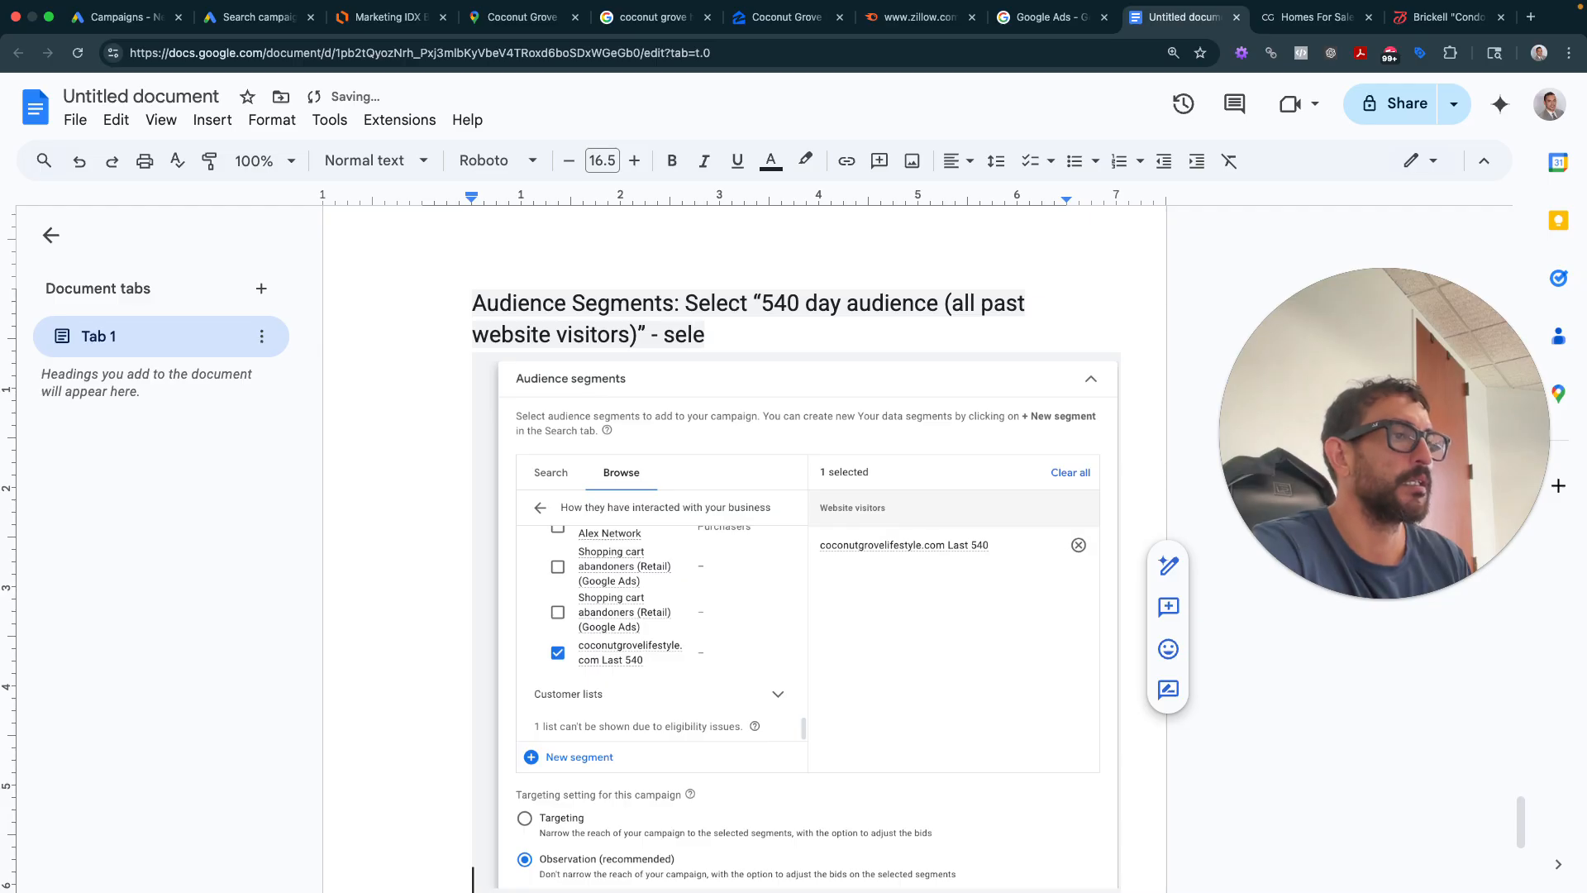
pyautogui.write('ct “Obse')
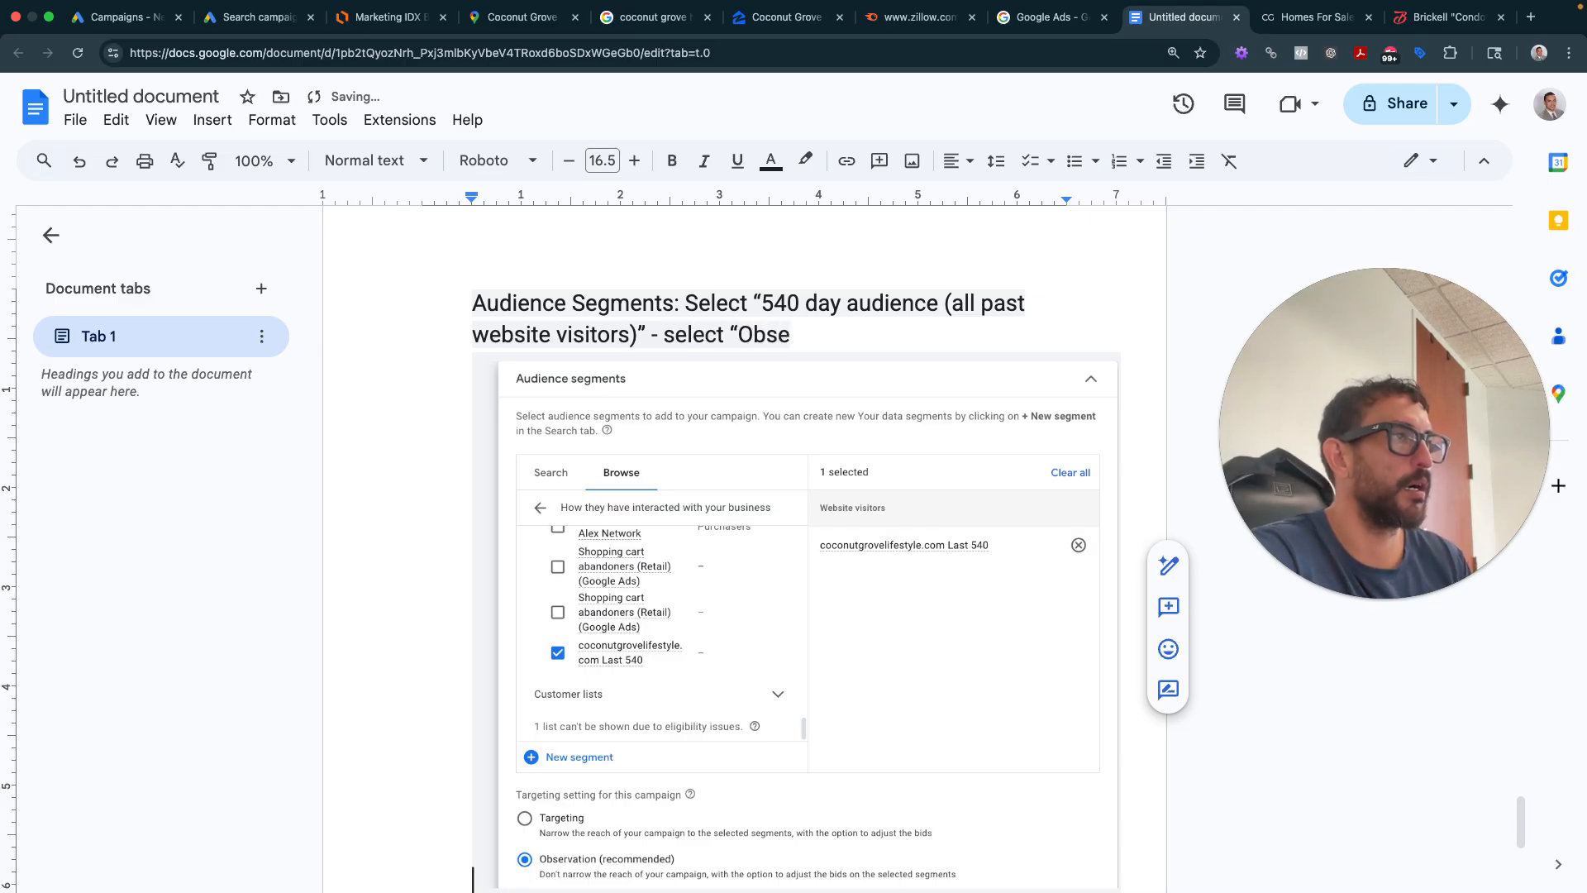
pyautogui.write('rvation”')
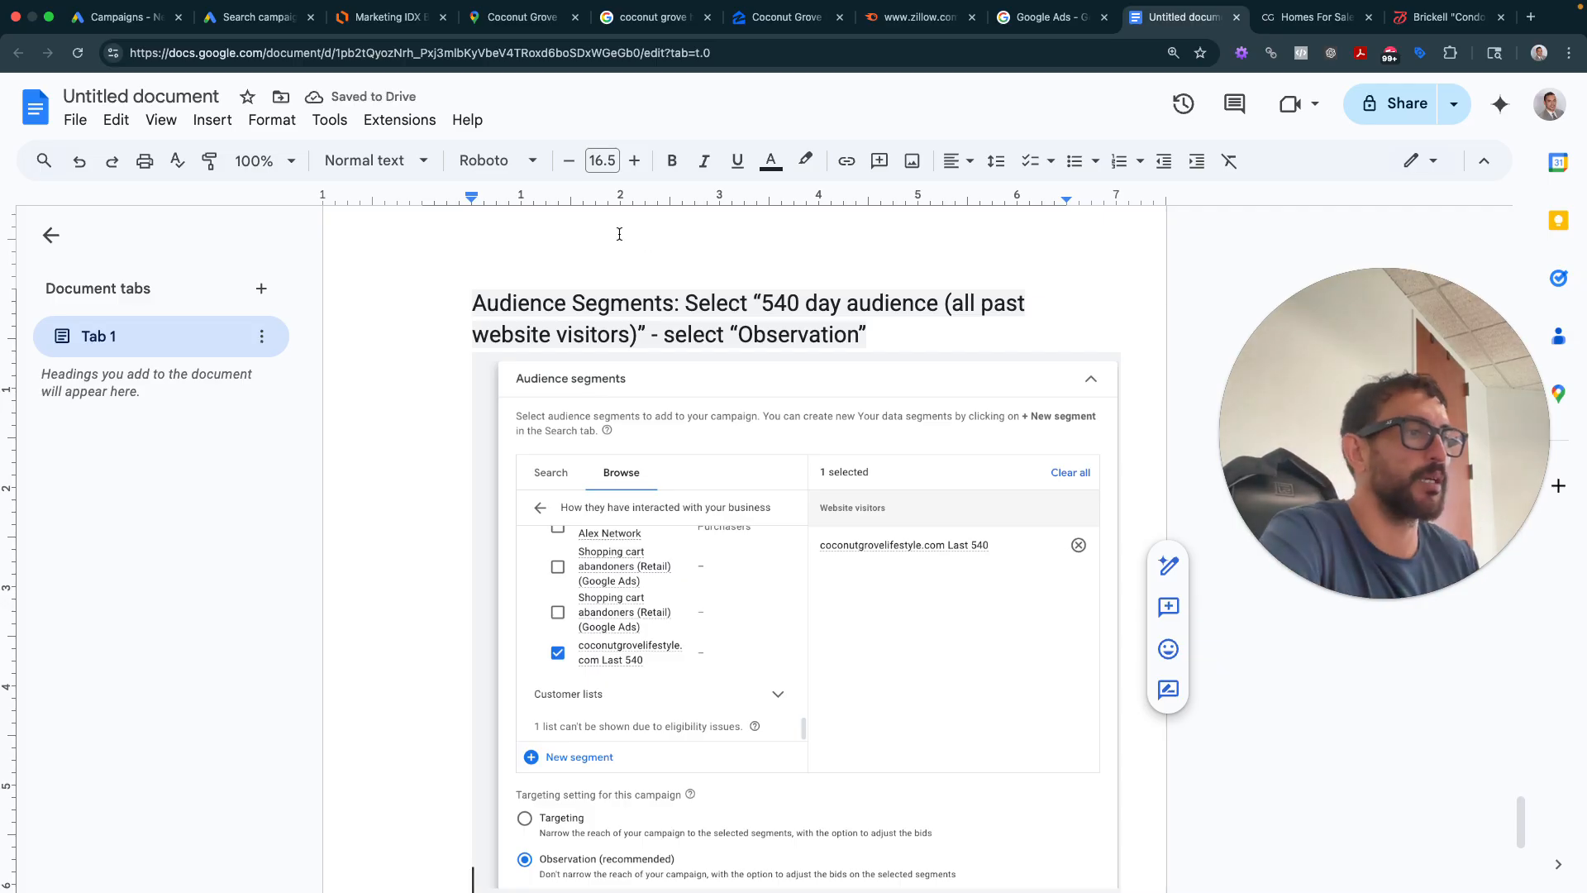
pyautogui.scroll(-3, 488, 463)
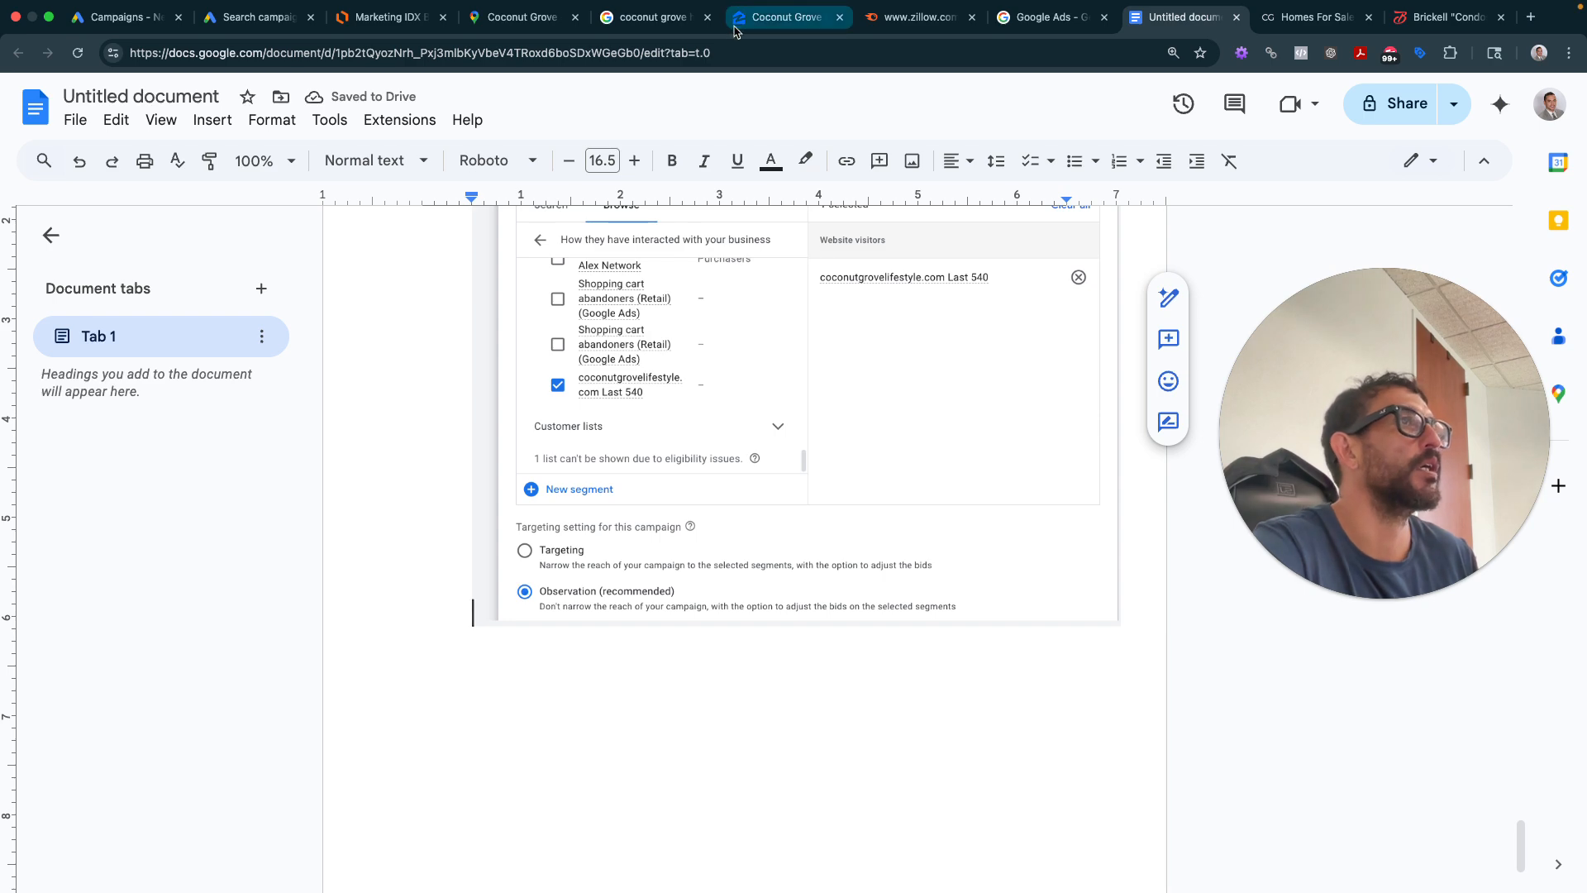
# - Scroll to the Broad match keywords card, set to Off, and capture it as a screenshot
pyautogui.click(256, 17)
pyautogui.scroll(-4, 641, 562)
pyautogui.scroll(-2, 640, 562)
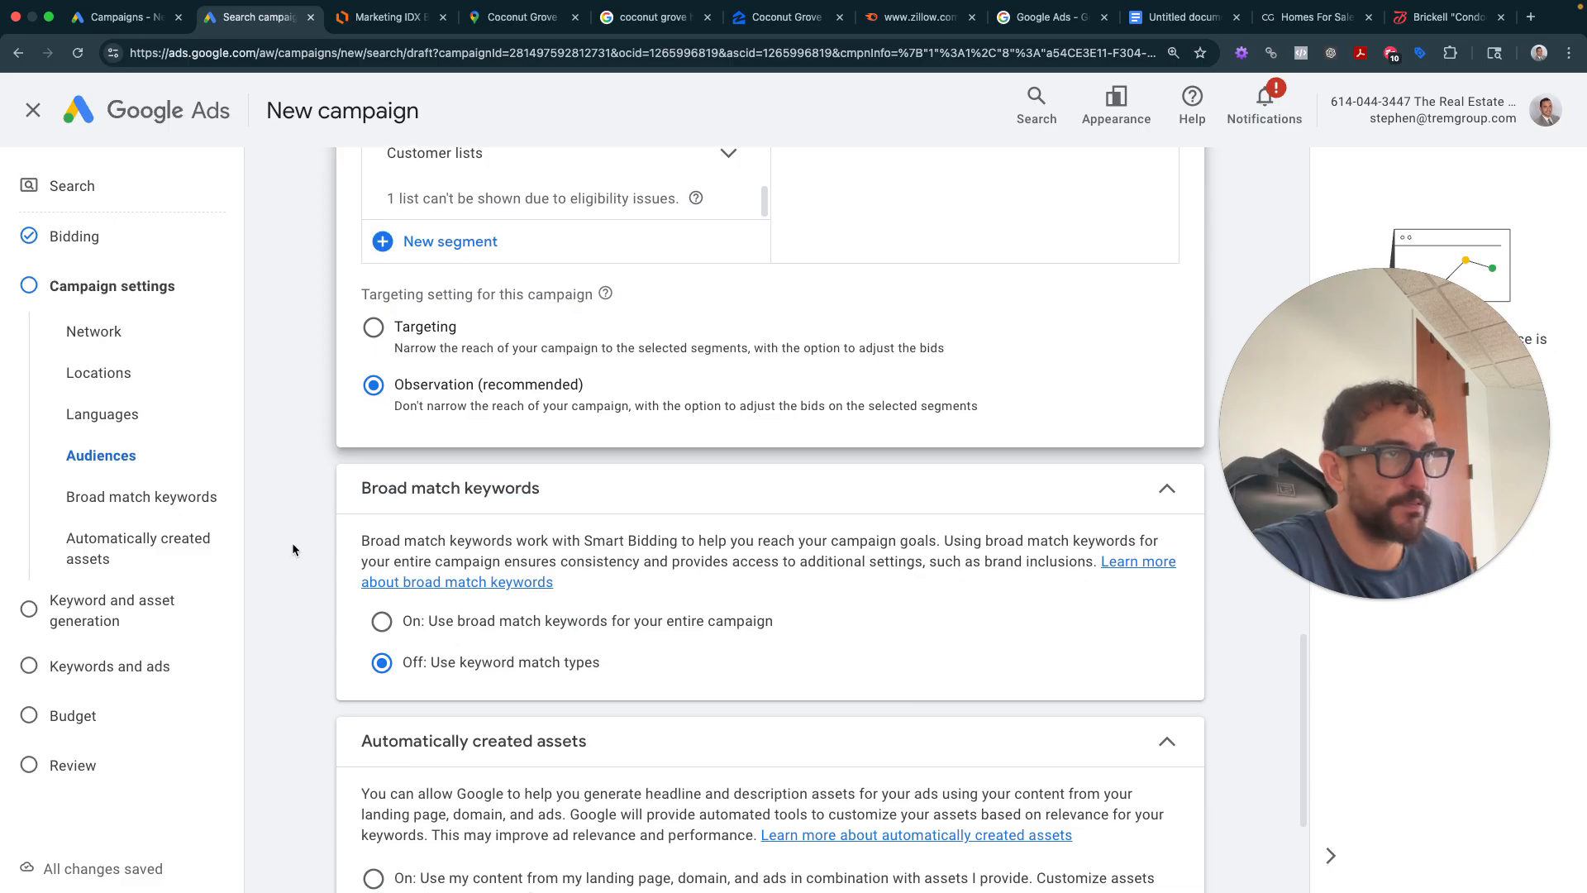
pyautogui.scroll(-1, 291, 542)
pyautogui.press('super+shift+4')
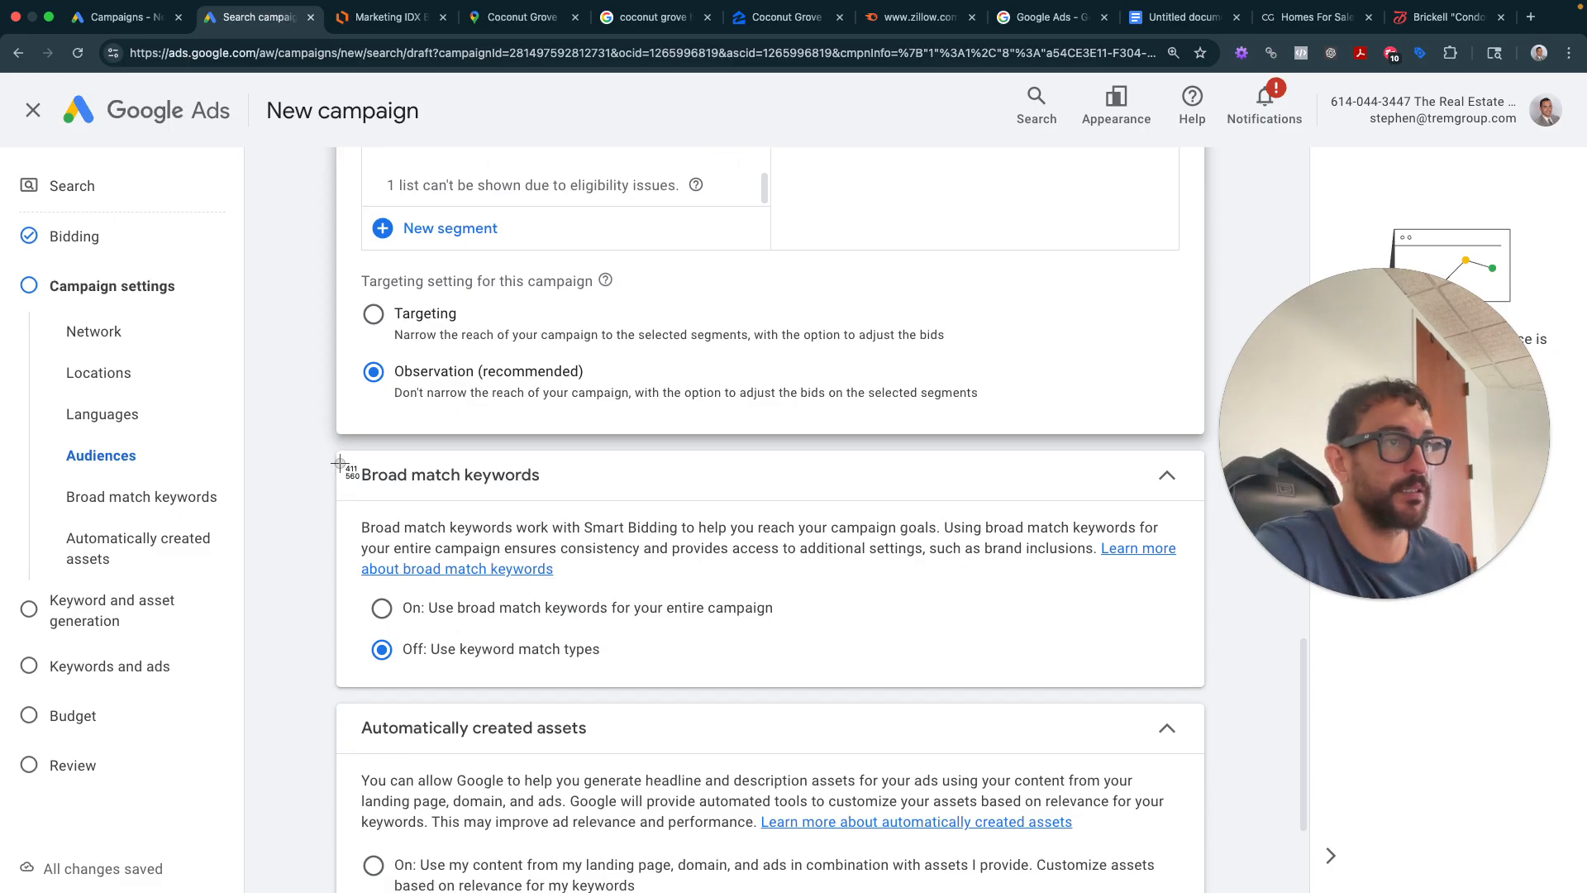
pyautogui.moveTo(320, 435); pyautogui.dragTo(1211, 719)
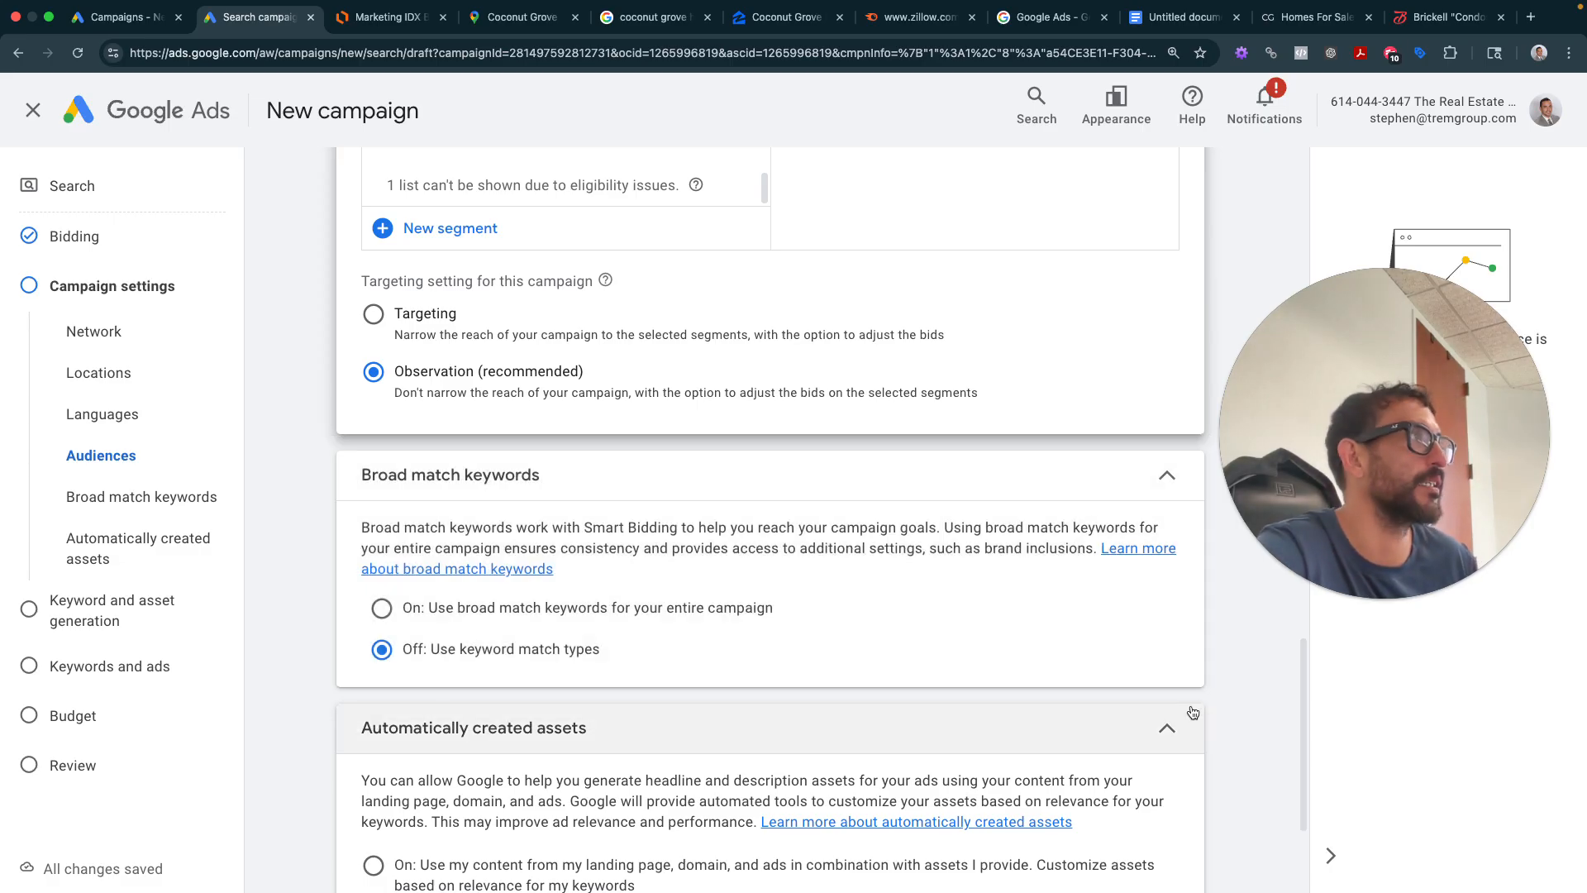
pyautogui.click(1182, 17)
# - Insert the broad match screenshot on a new line below the audience image
pyautogui.click(943, 708)
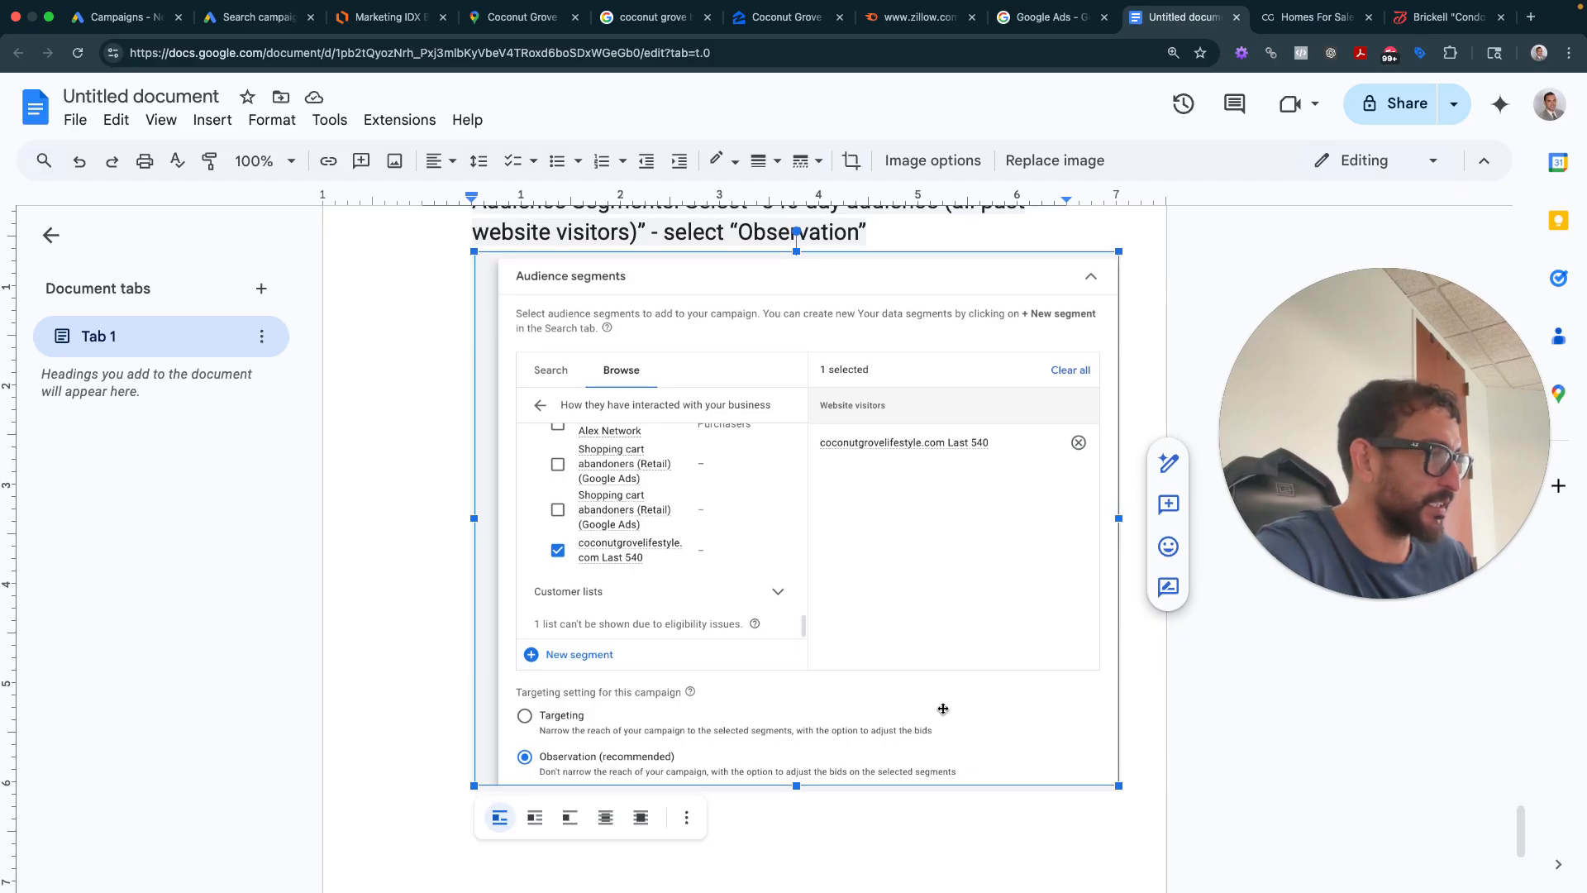
pyautogui.press('Right')
pyautogui.press('Return')
pyautogui.press('Return')
pyautogui.press('Return')
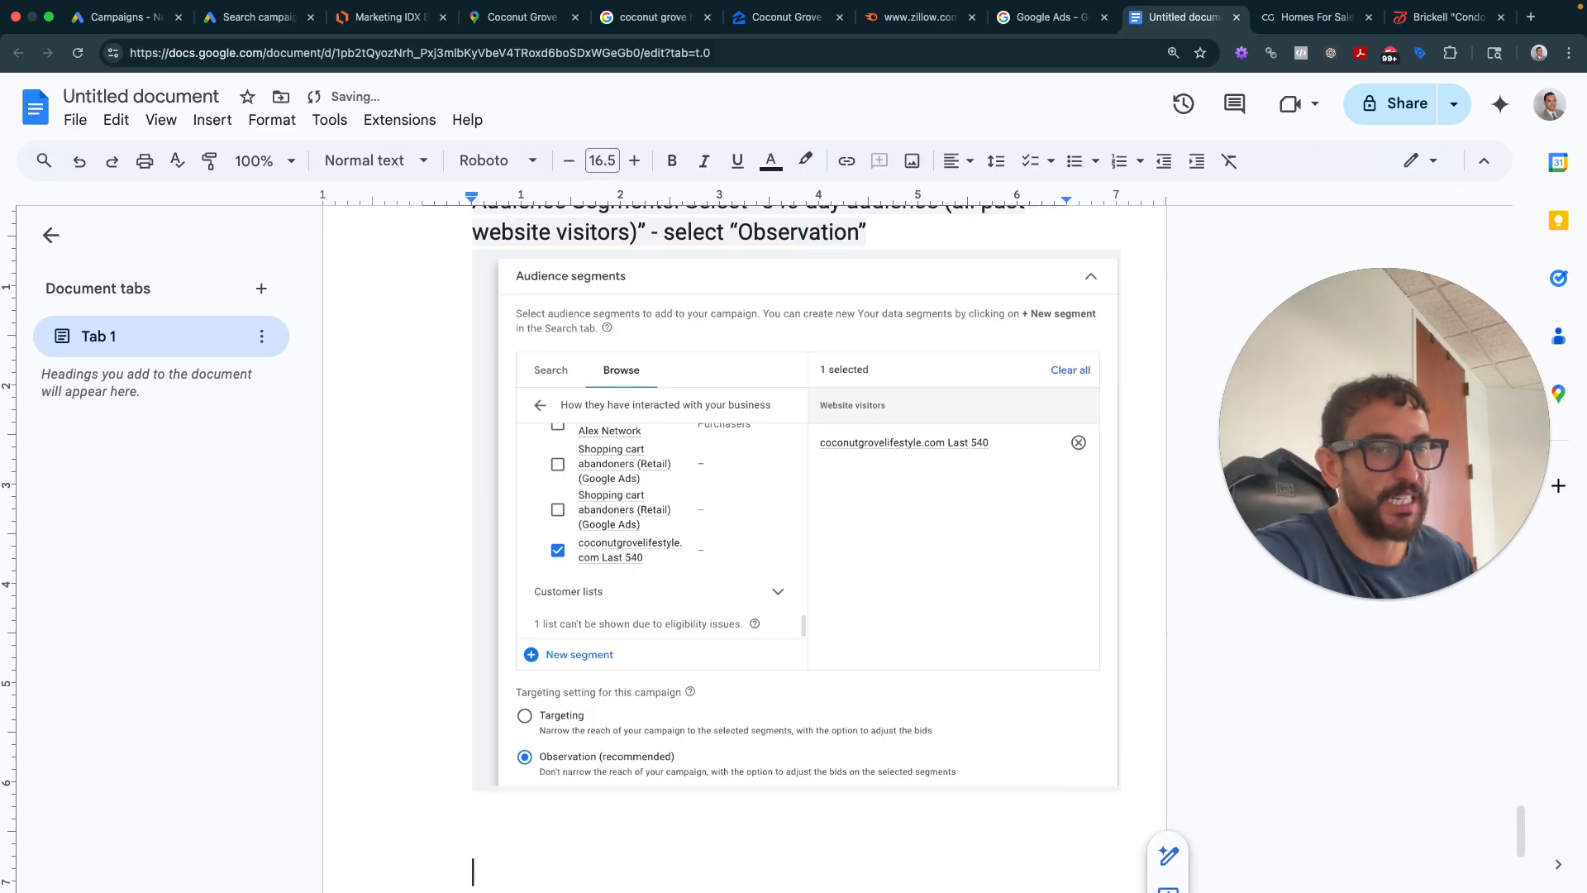
pyautogui.moveTo(327, 578); pyautogui.dragTo(529, 880)
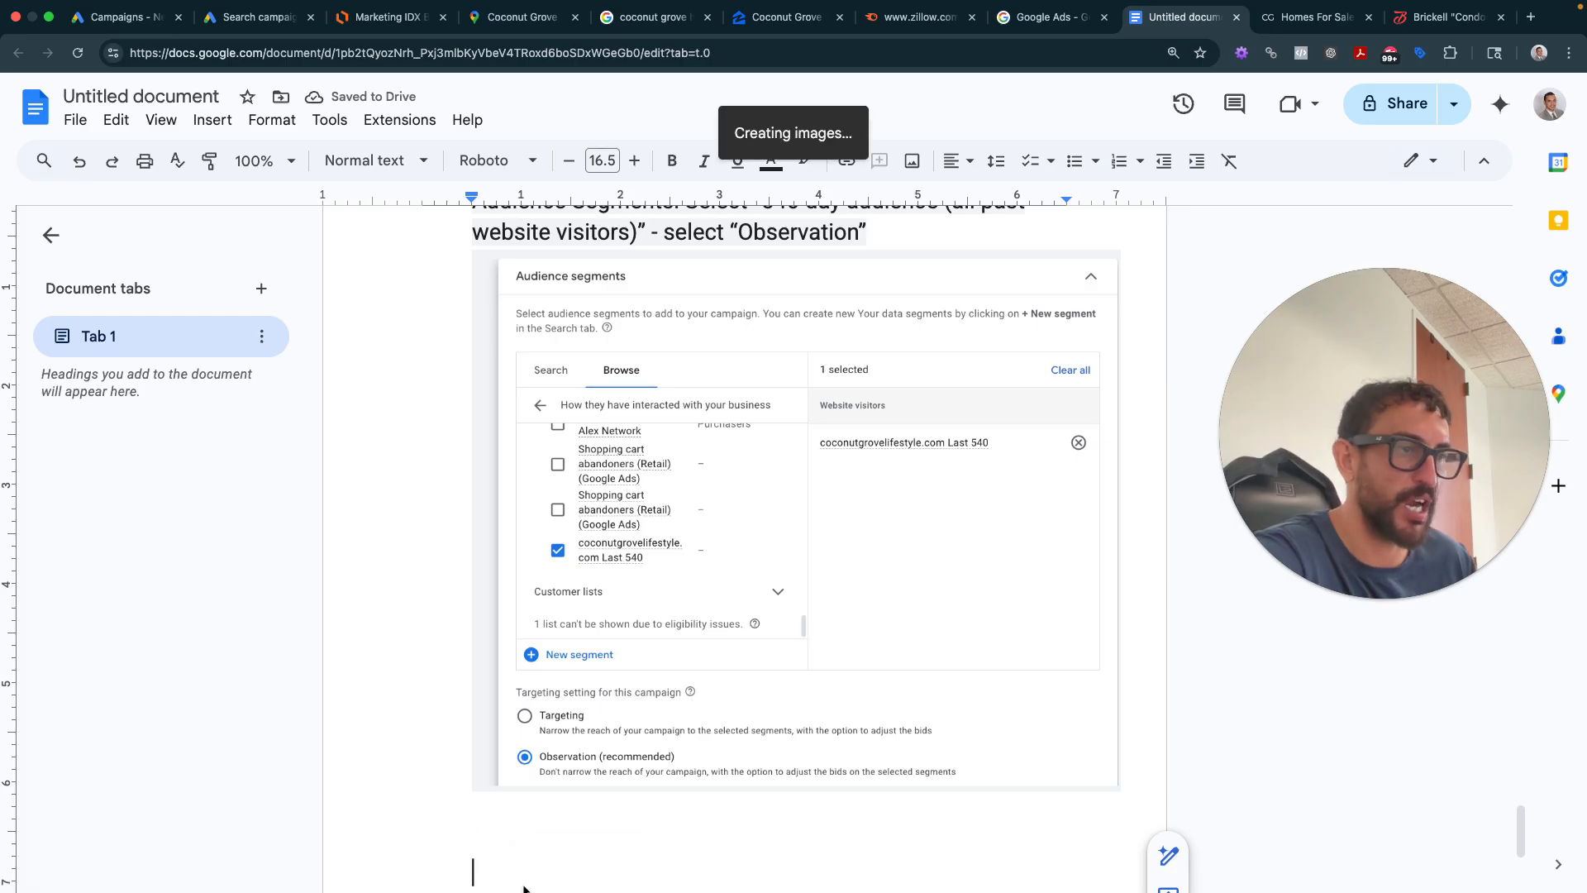
# - Caption it 'Broad Match Keyword: OFF!!!' and start a new line below the image
pyautogui.click(513, 605)
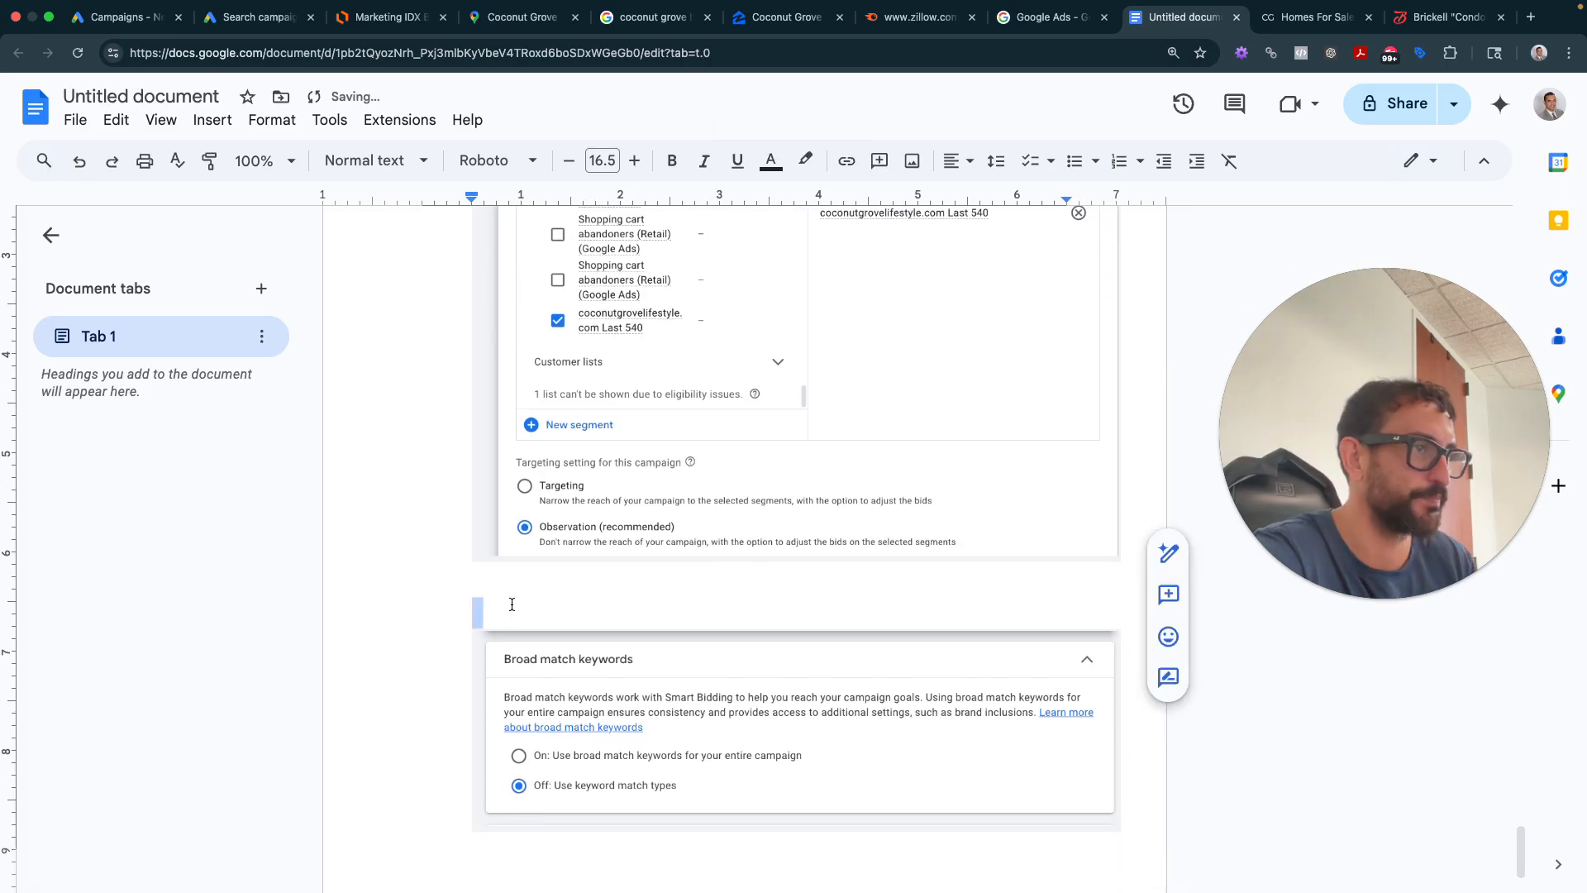
pyautogui.write('Broa')
pyautogui.write('d M')
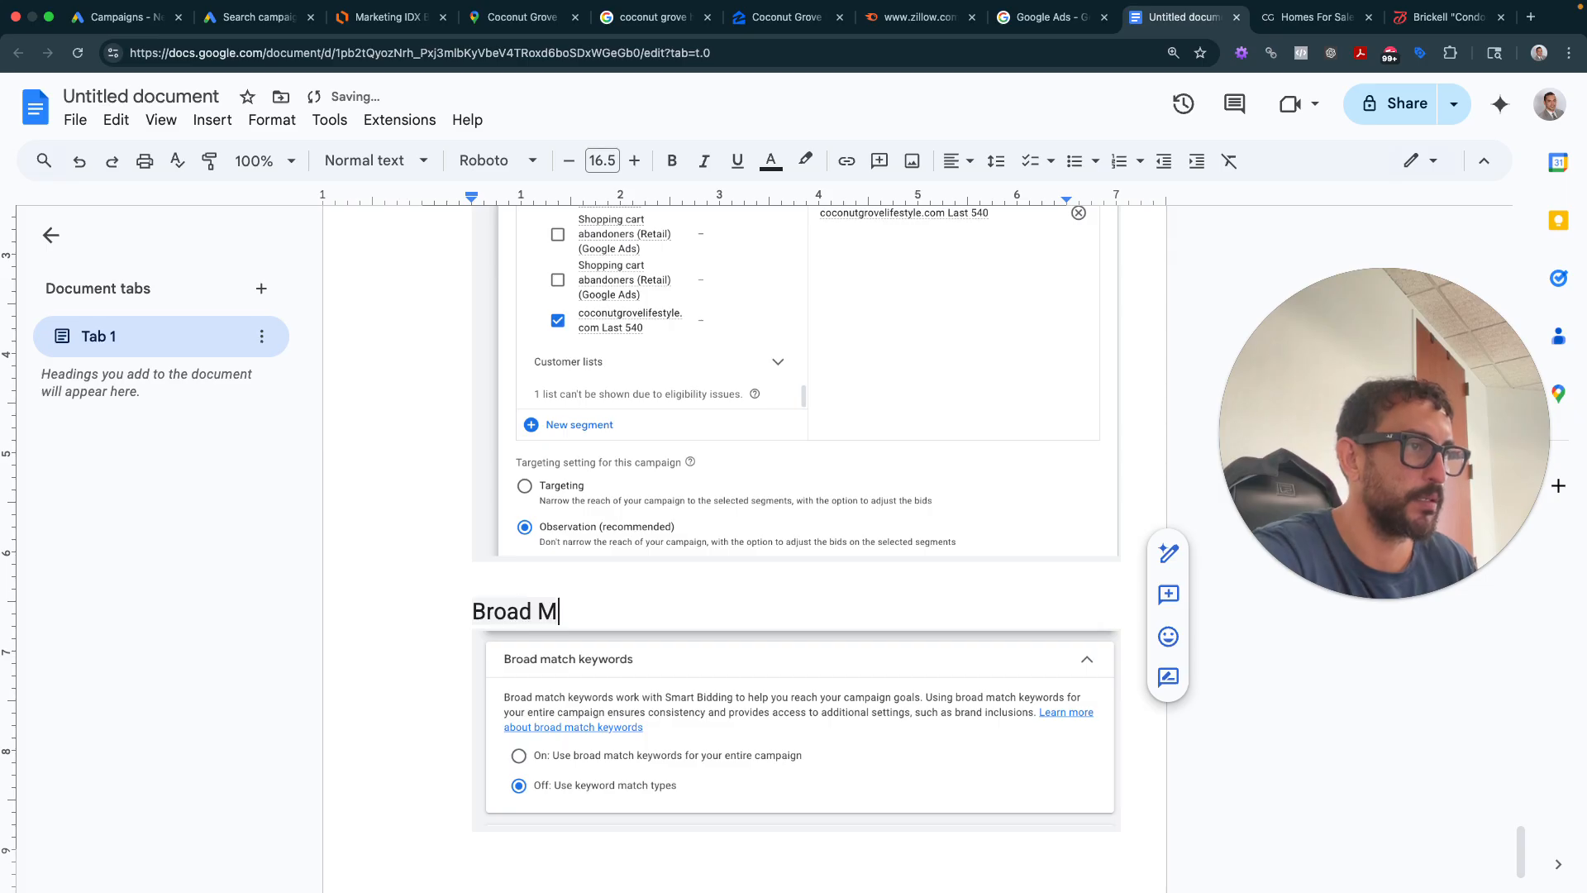
pyautogui.write('atch Keyword: OFF')
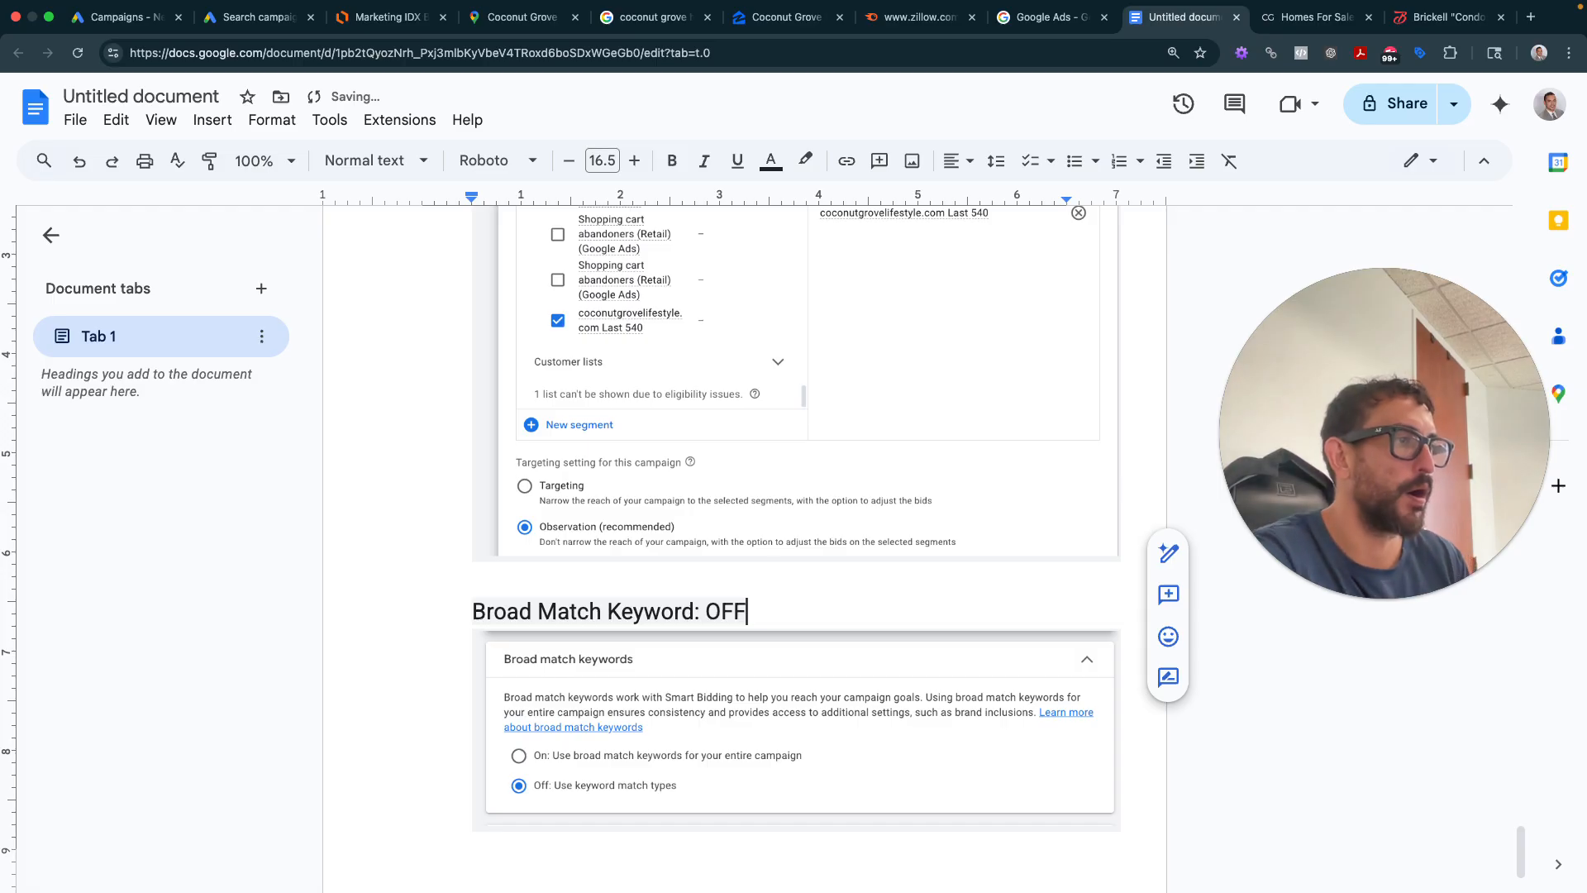
pyautogui.write('!!!')
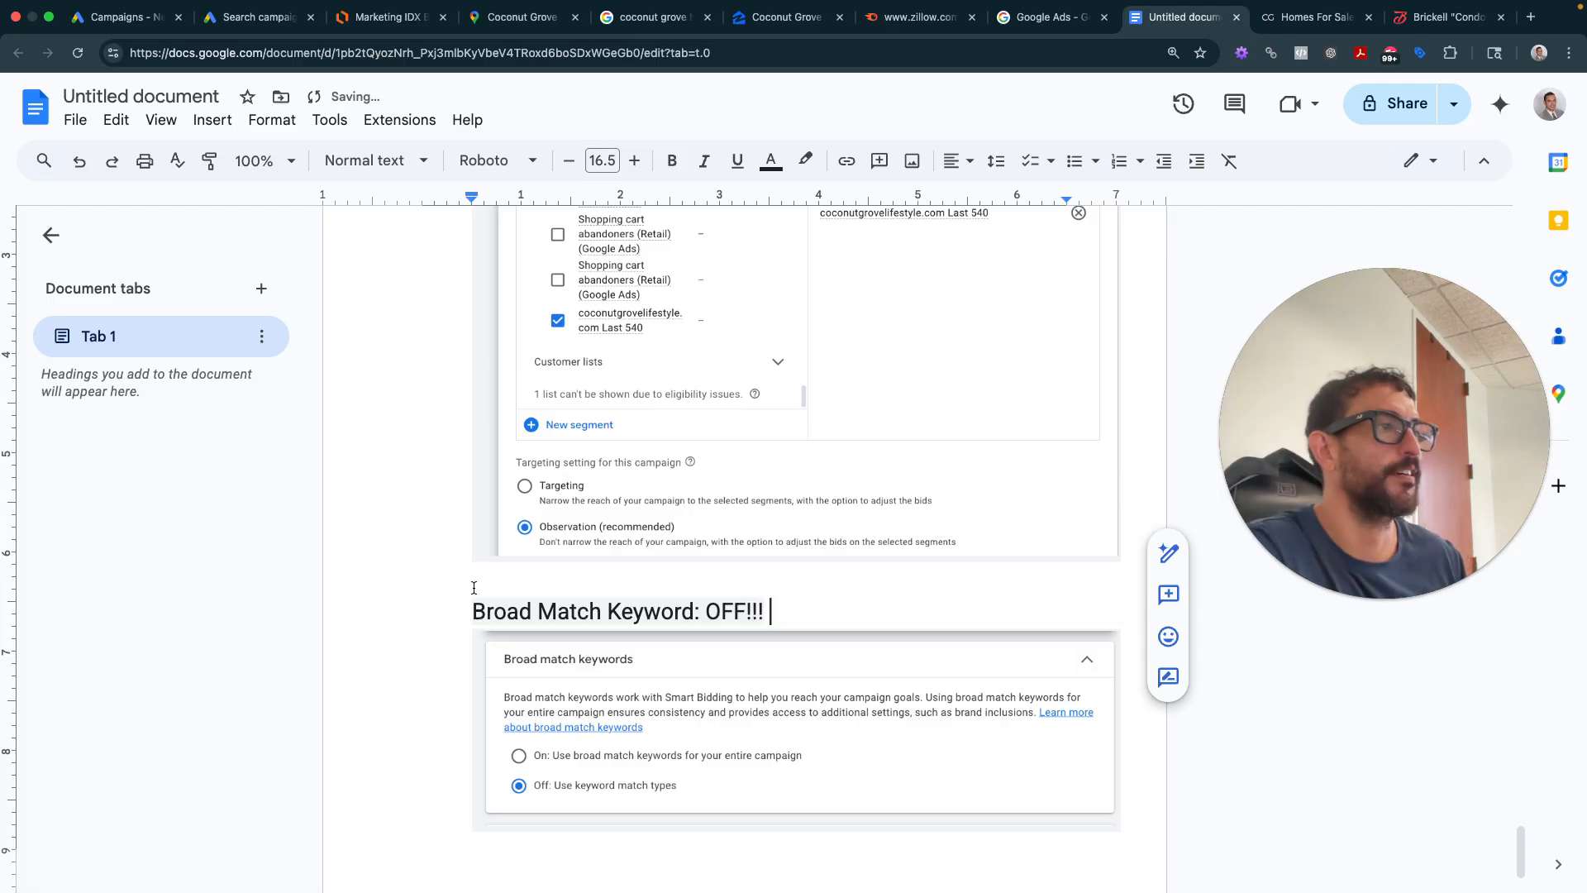
pyautogui.scroll(-2, 473, 588)
pyautogui.click(1099, 683)
pyautogui.click(1134, 687)
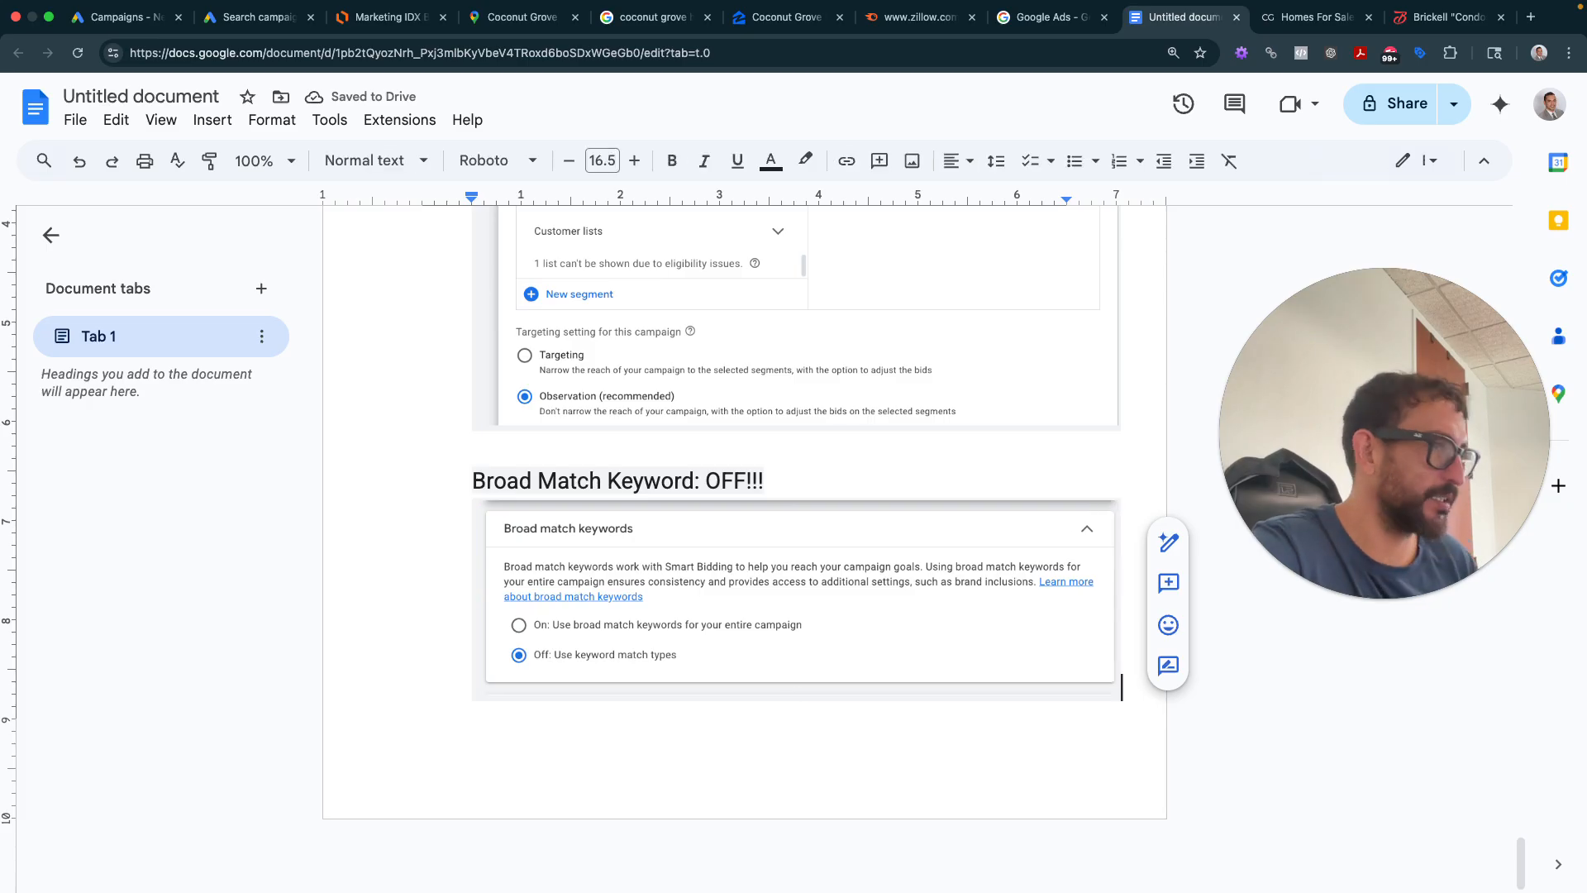
pyautogui.press('Return')
# - Screenshot the Automatically created assets card, set to Off, for the notes
pyautogui.click(252, 30)
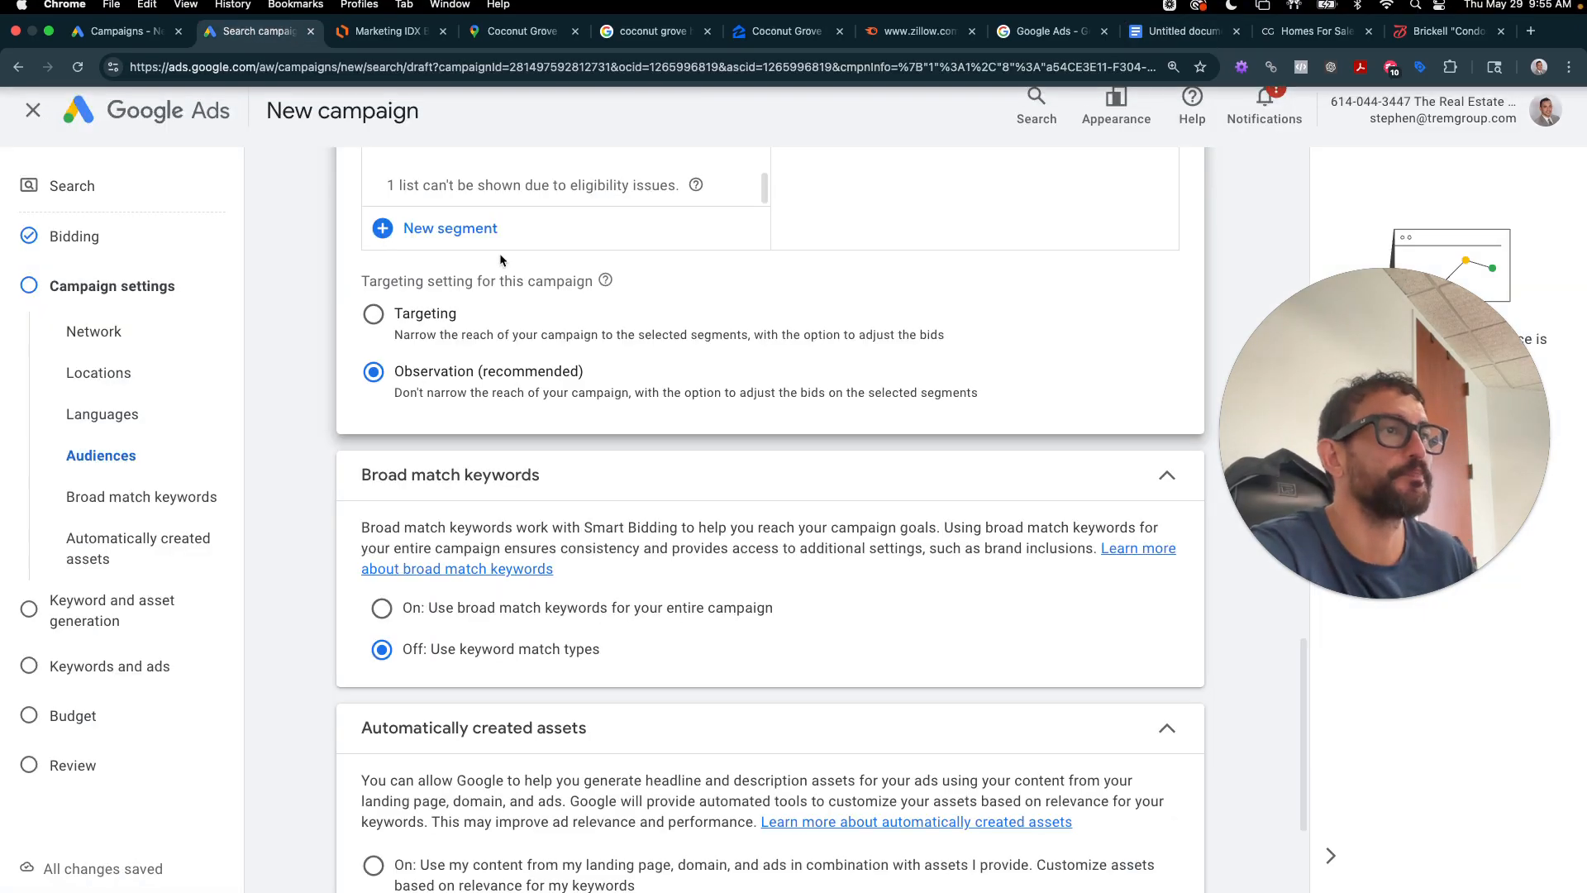
pyautogui.scroll(-5, 512, 290)
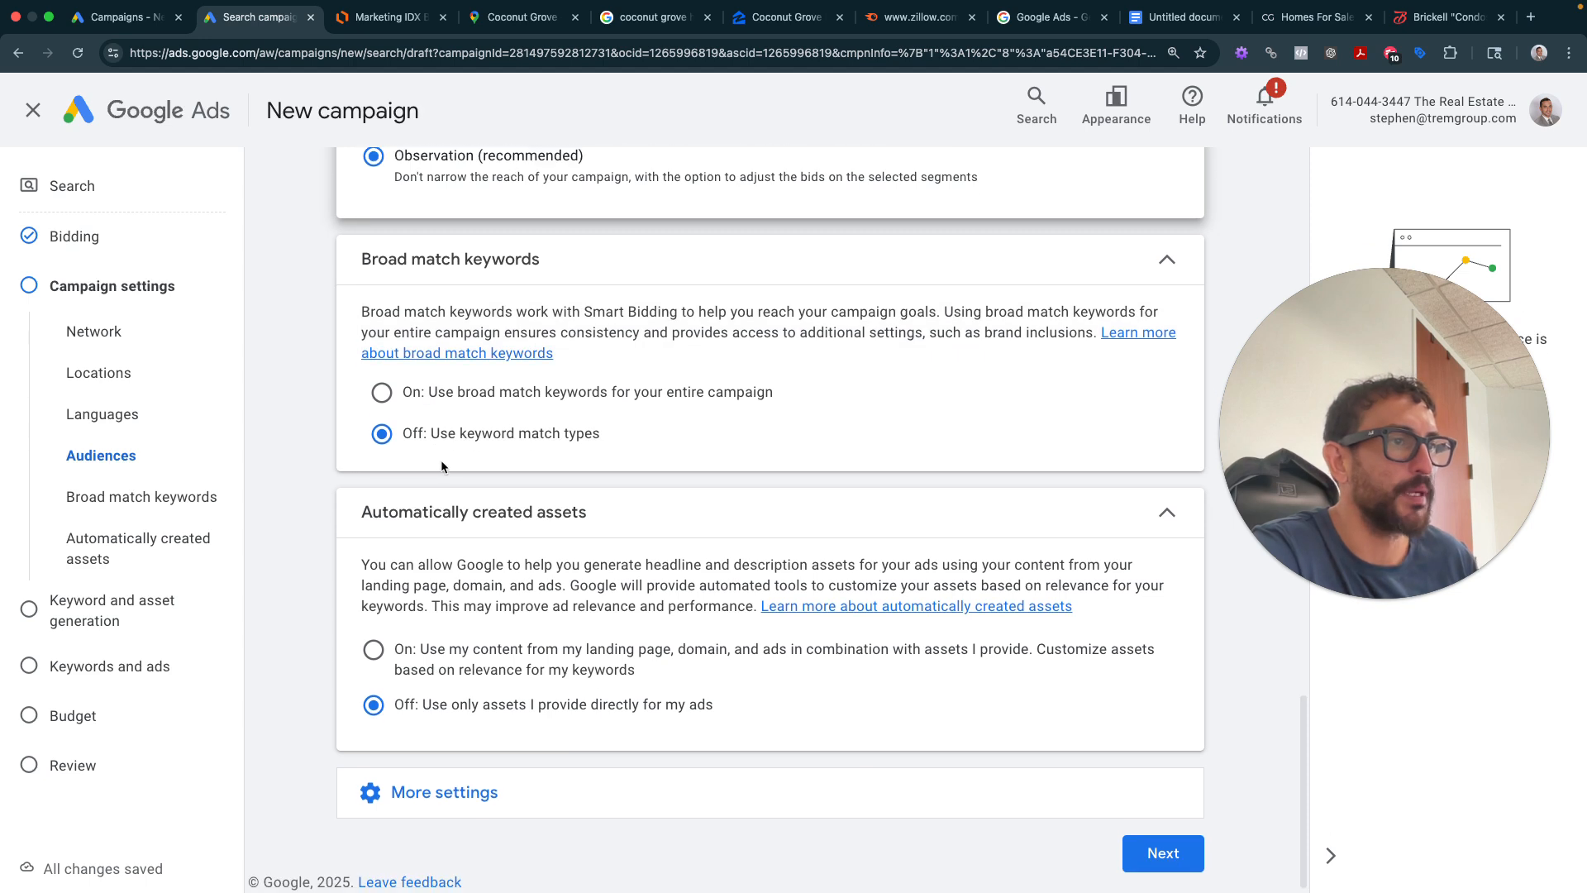
pyautogui.press('super+shift+4')
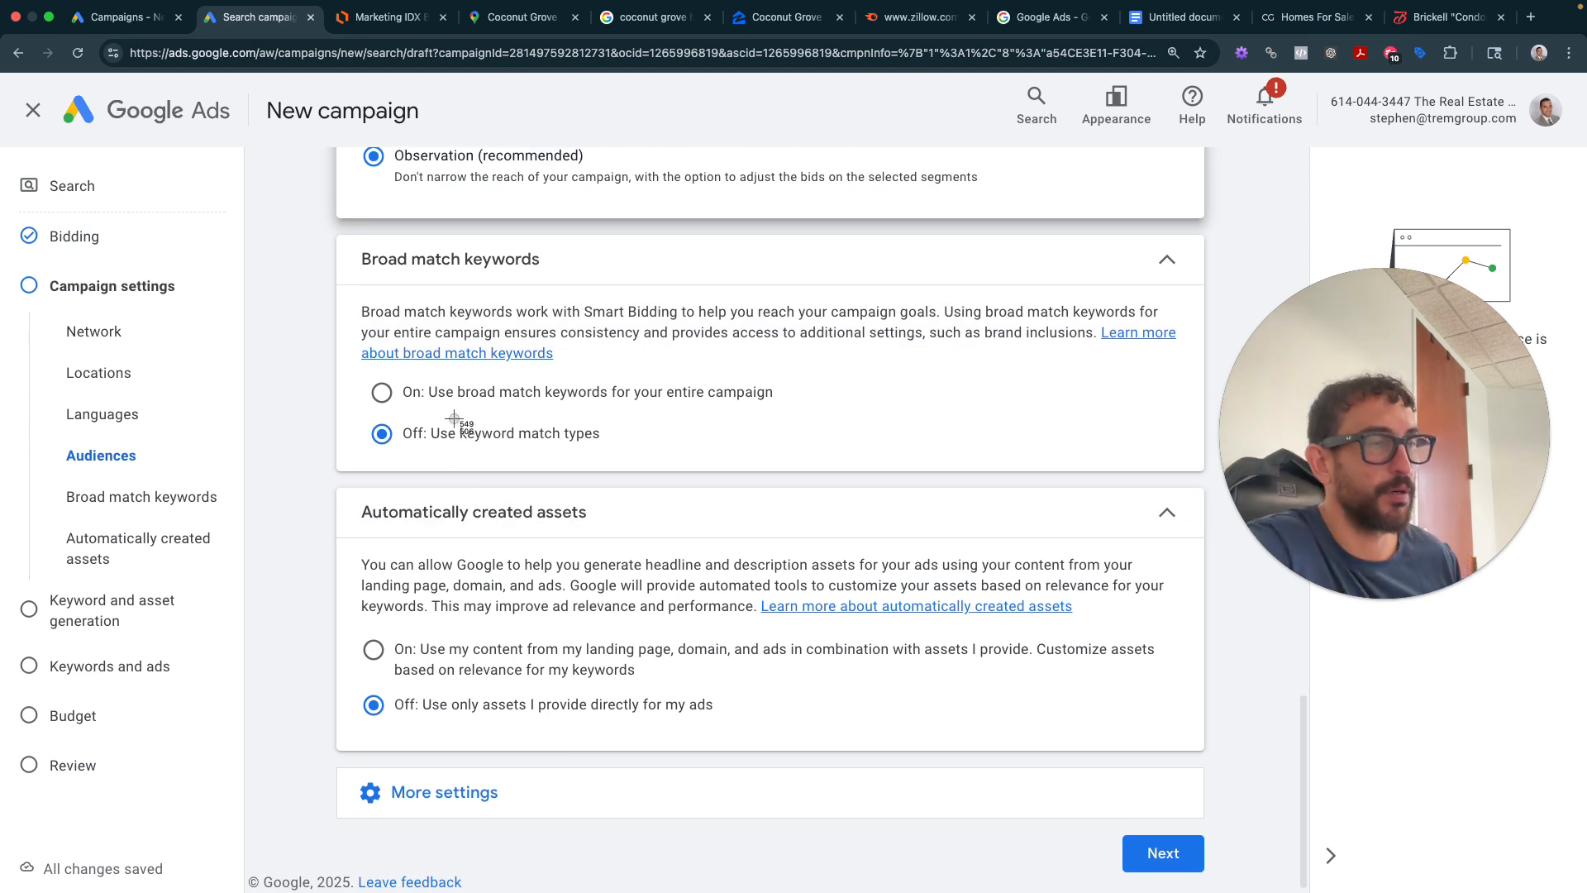
pyautogui.moveTo(315, 476); pyautogui.dragTo(1238, 780)
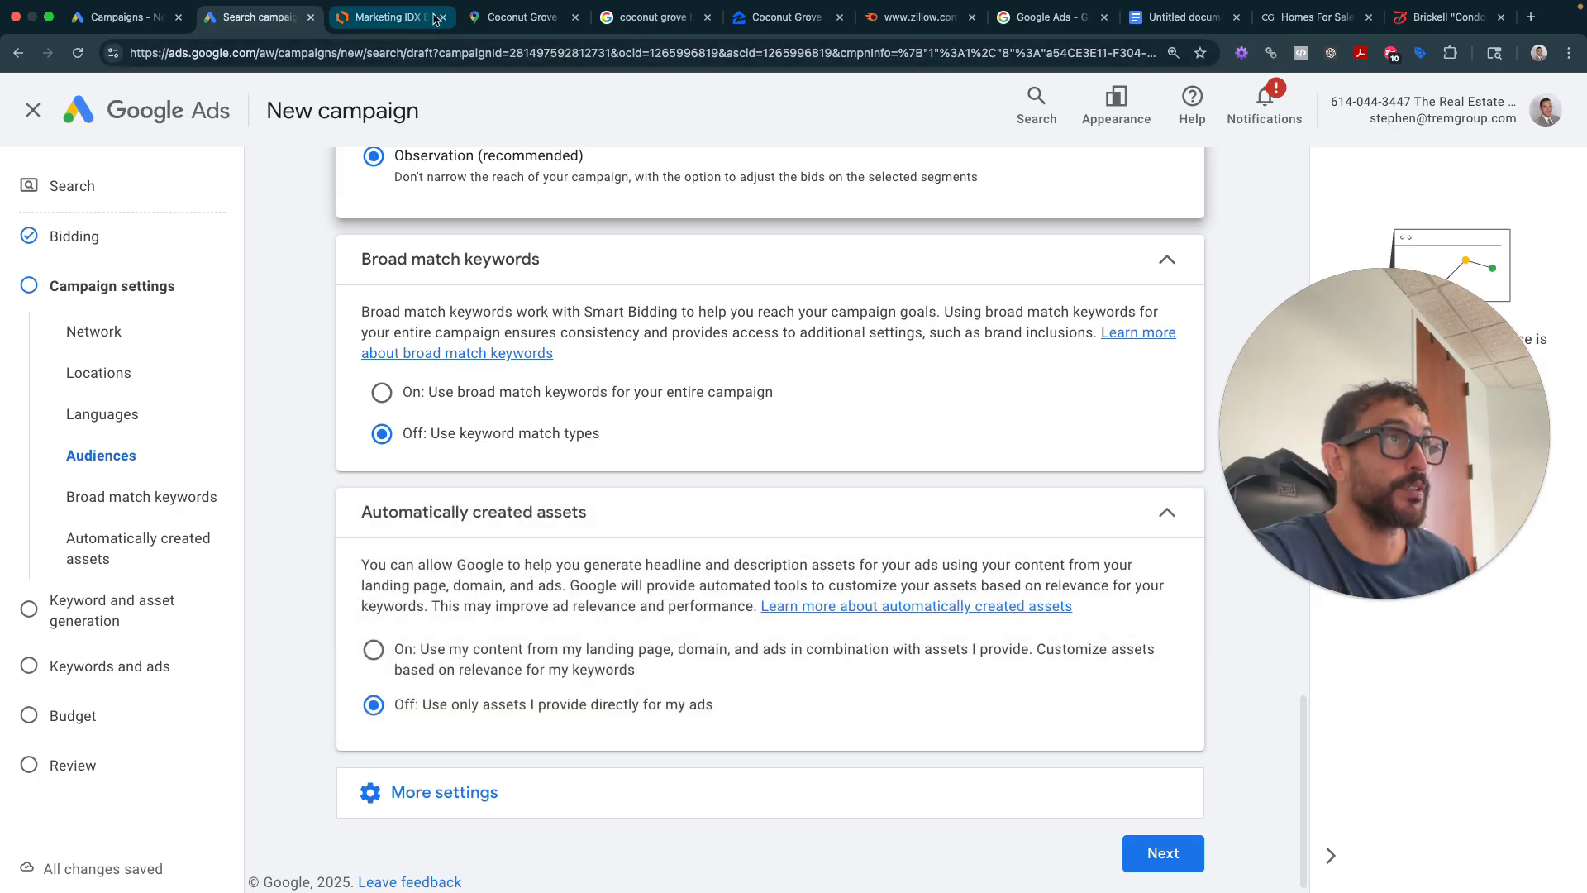
pyautogui.click(1142, 18)
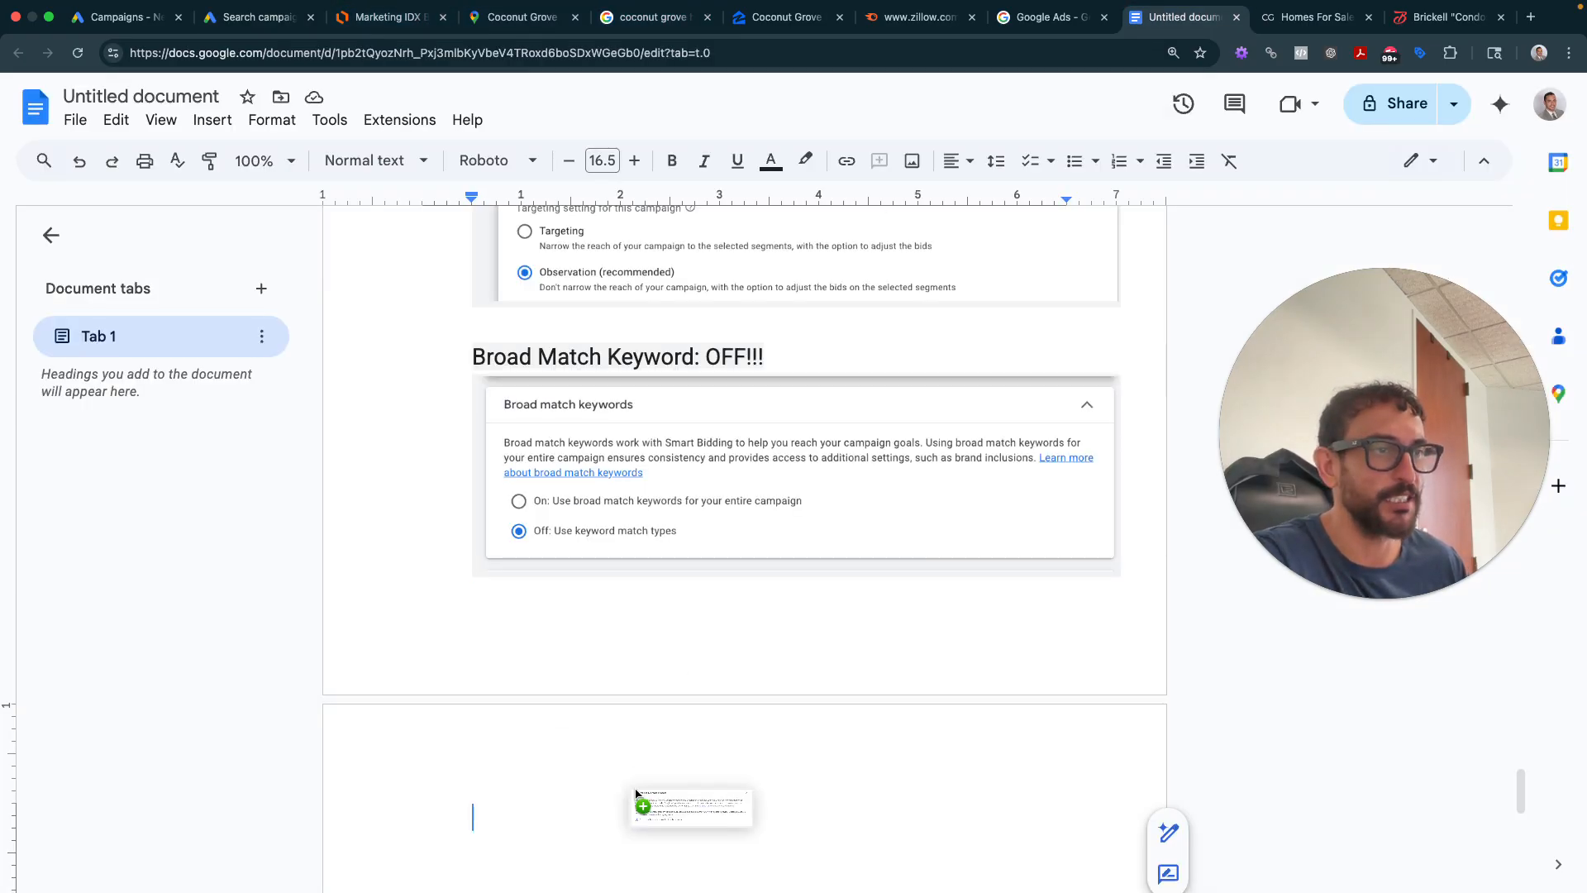
# - Paste the assets screenshot and caption it 'Automatically created assets: NO!!!!'
pyautogui.press('super+v')
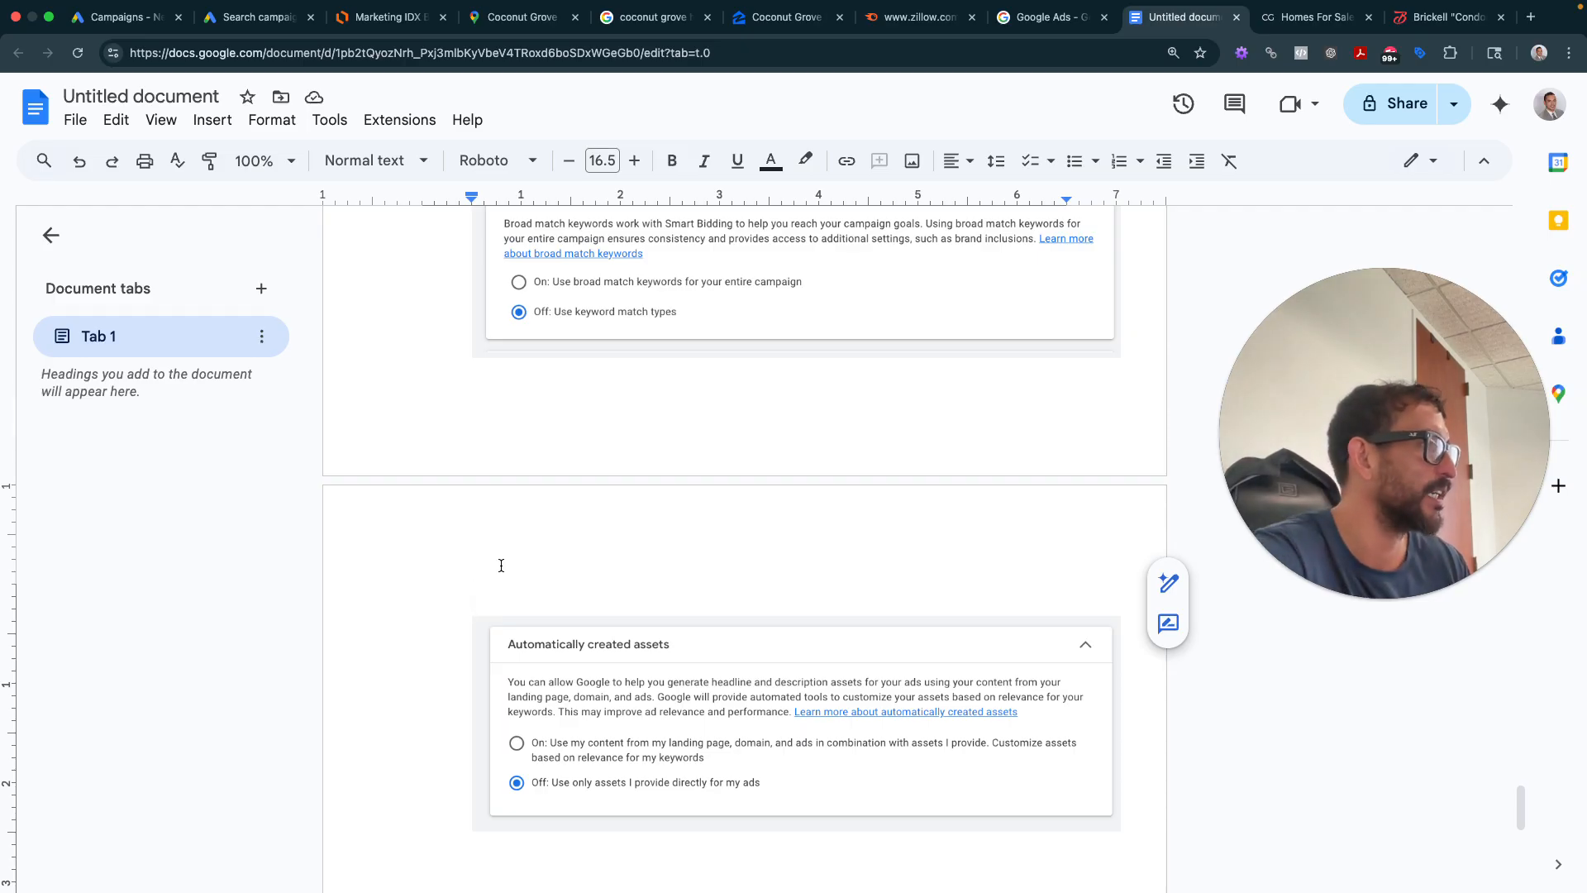
pyautogui.write('Automati')
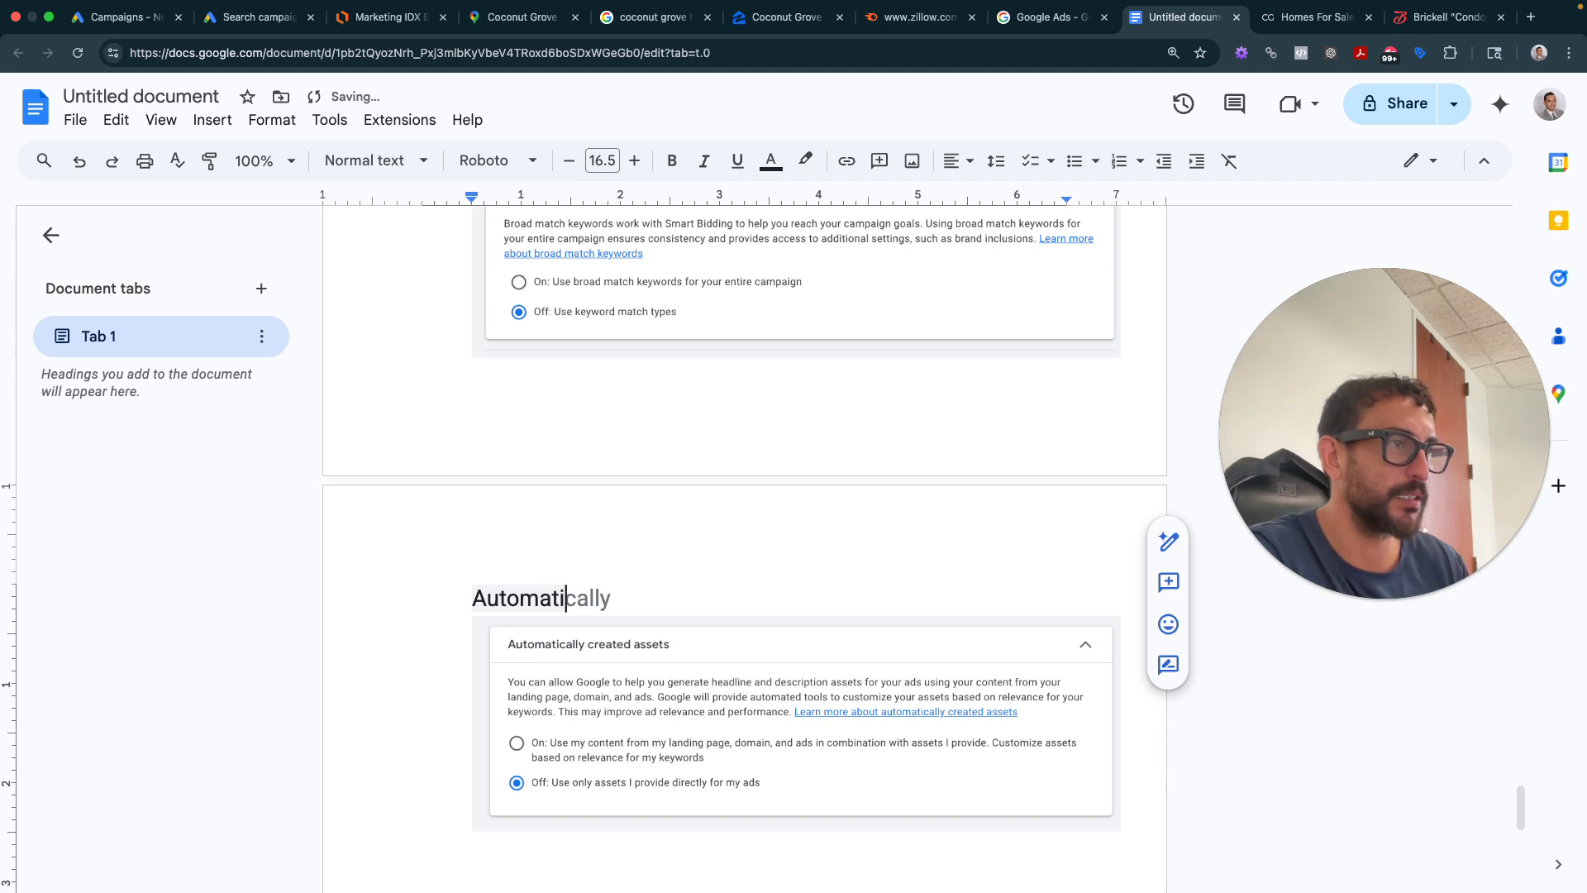
pyautogui.write('cally crea')
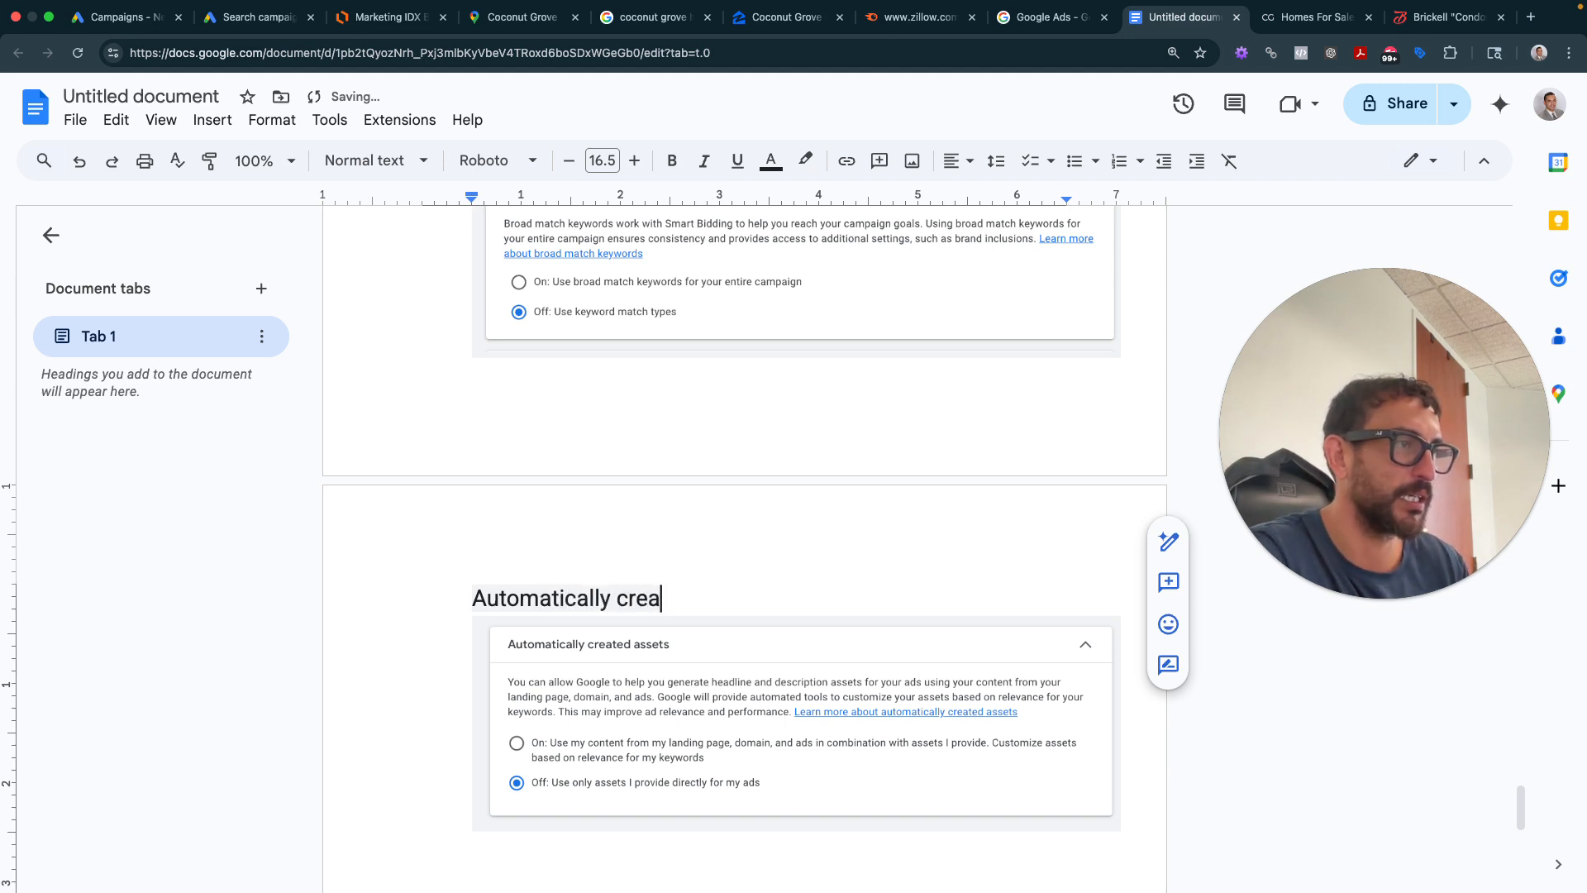
pyautogui.write('ted assets')
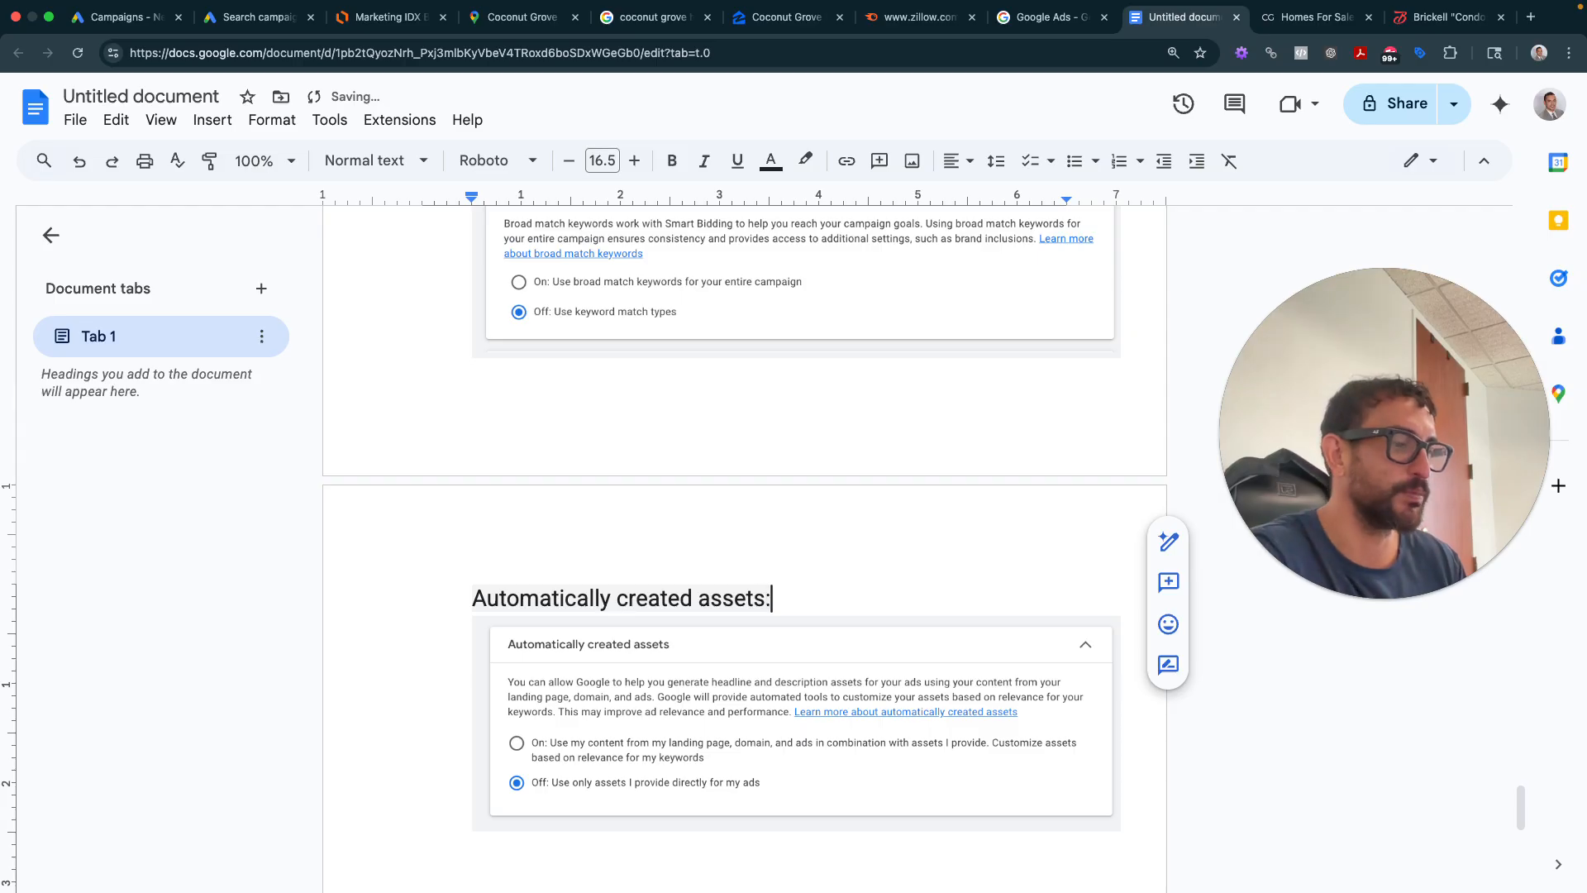
pyautogui.write(': NO!!!!')
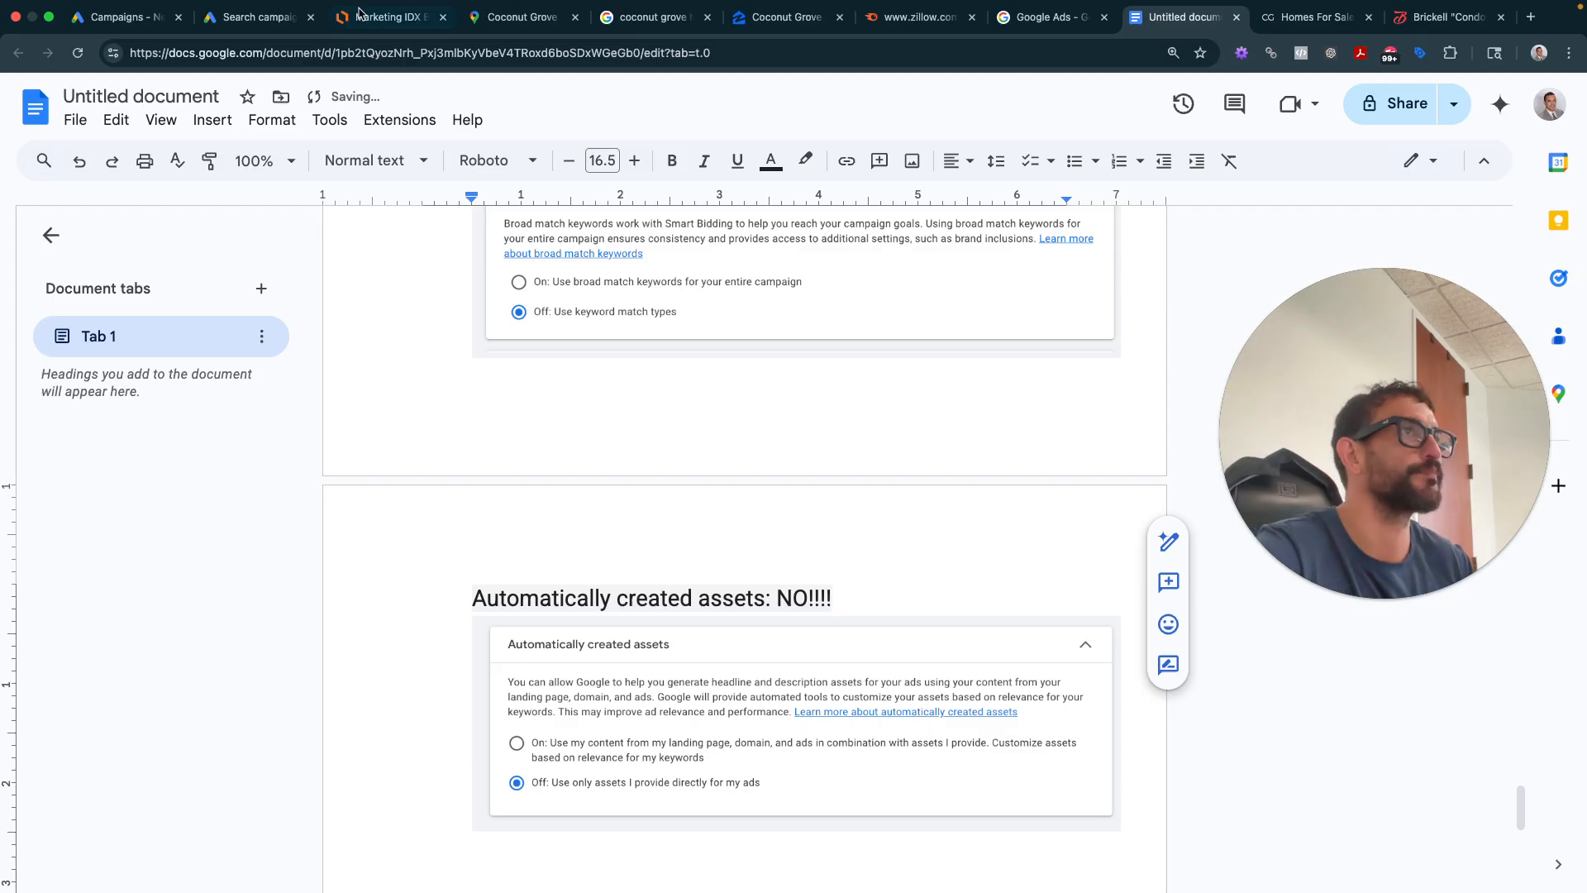
pyautogui.click(124, 17)
pyautogui.click(256, 17)
pyautogui.scroll(-1, 538, 402)
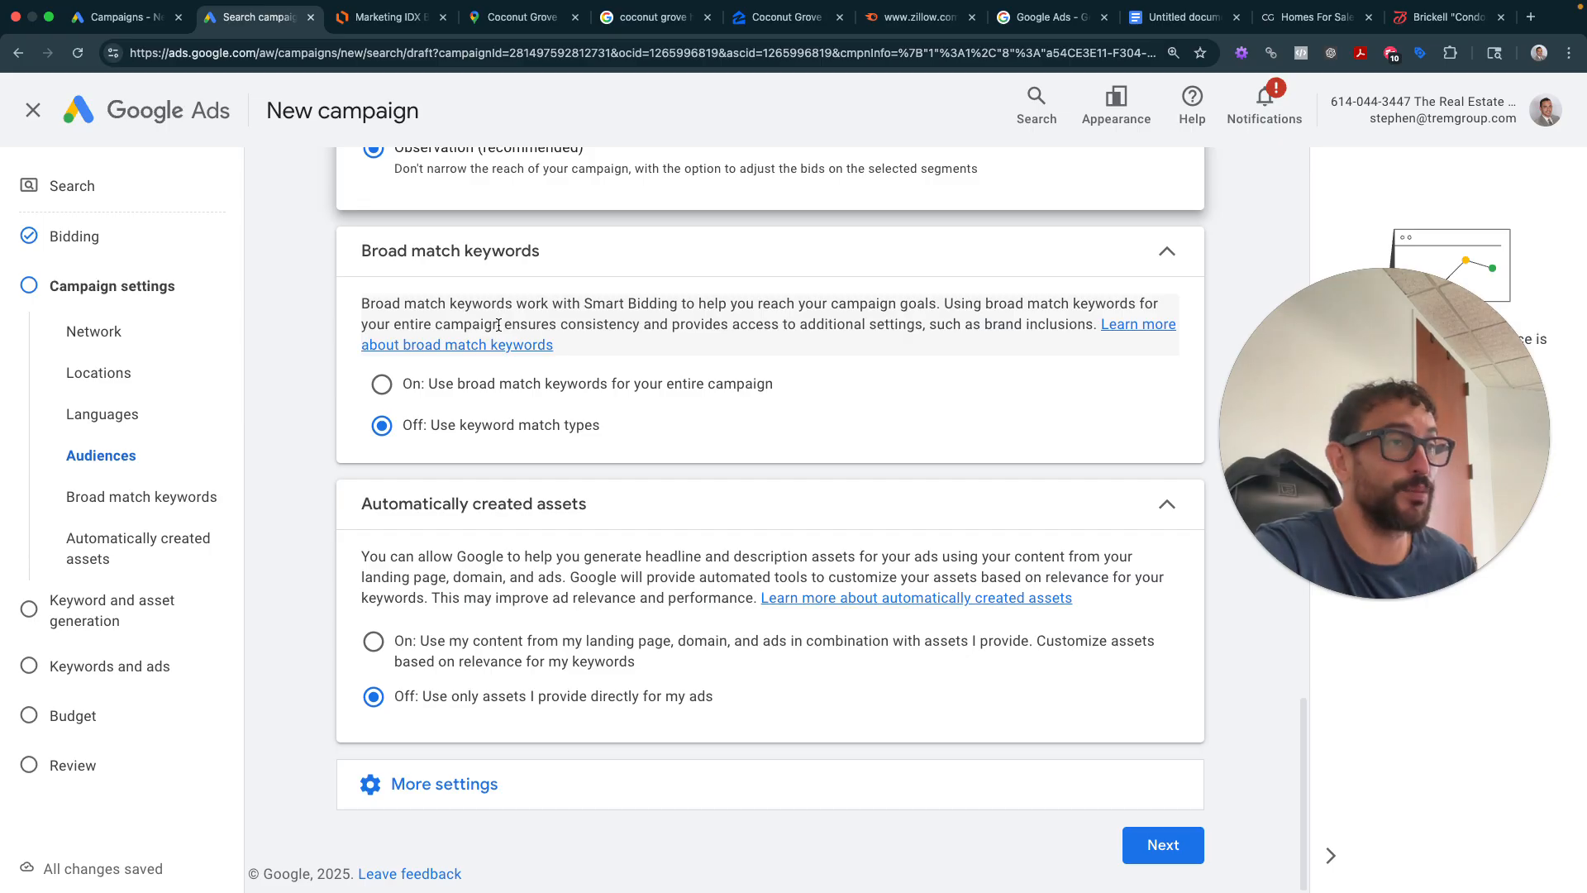
# - Expand More settings, screenshot that section, and drop the image into the notes
pyautogui.click(478, 783)
pyautogui.scroll(-3, 715, 701)
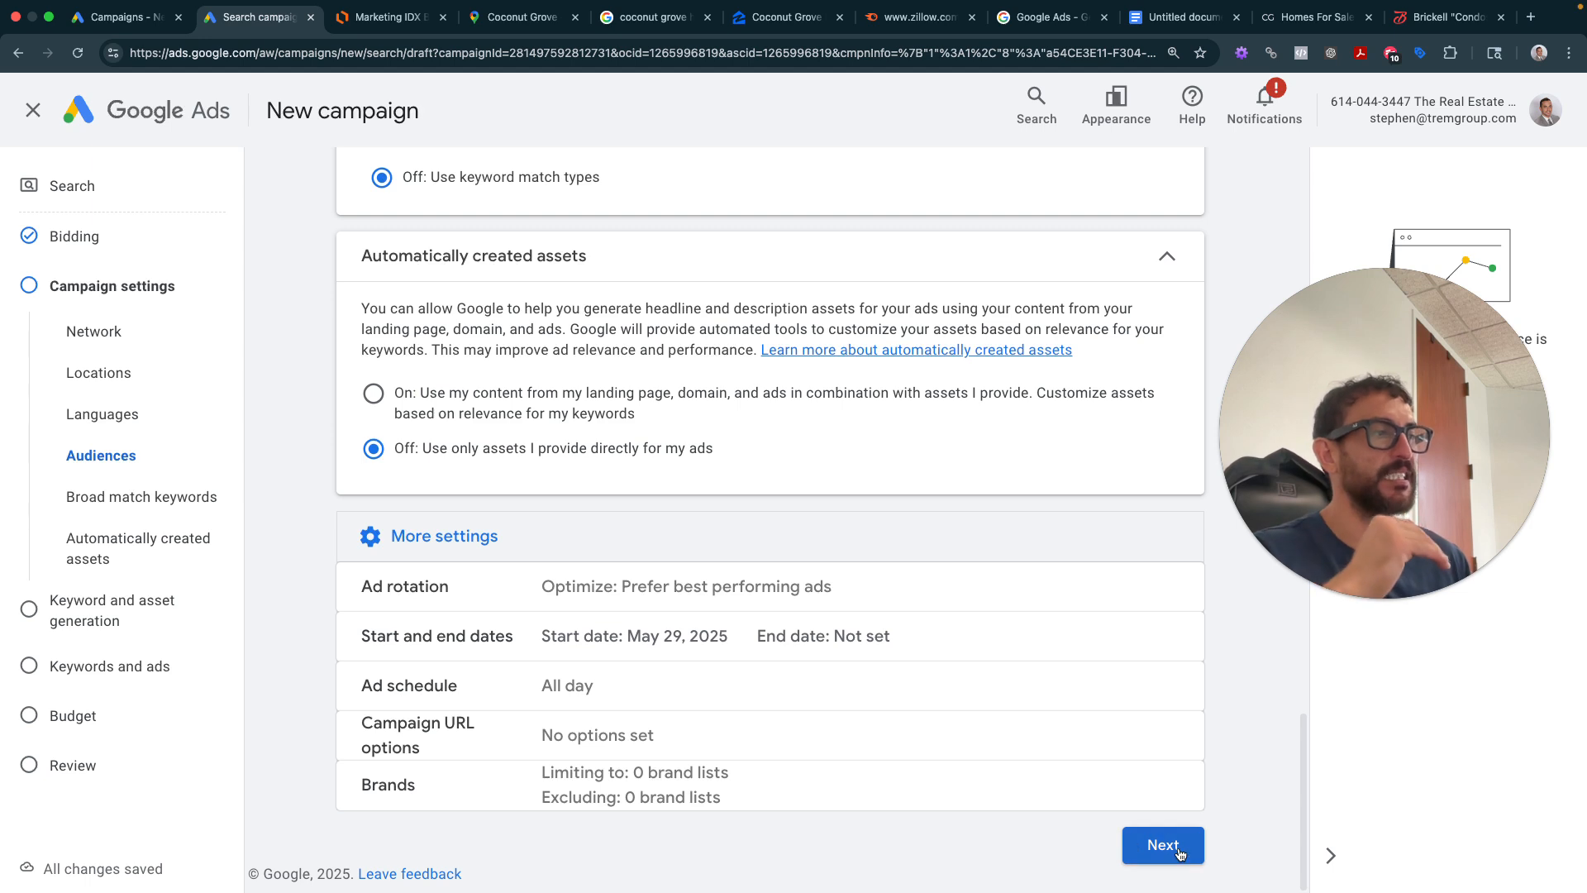
pyautogui.press('super+shift+4')
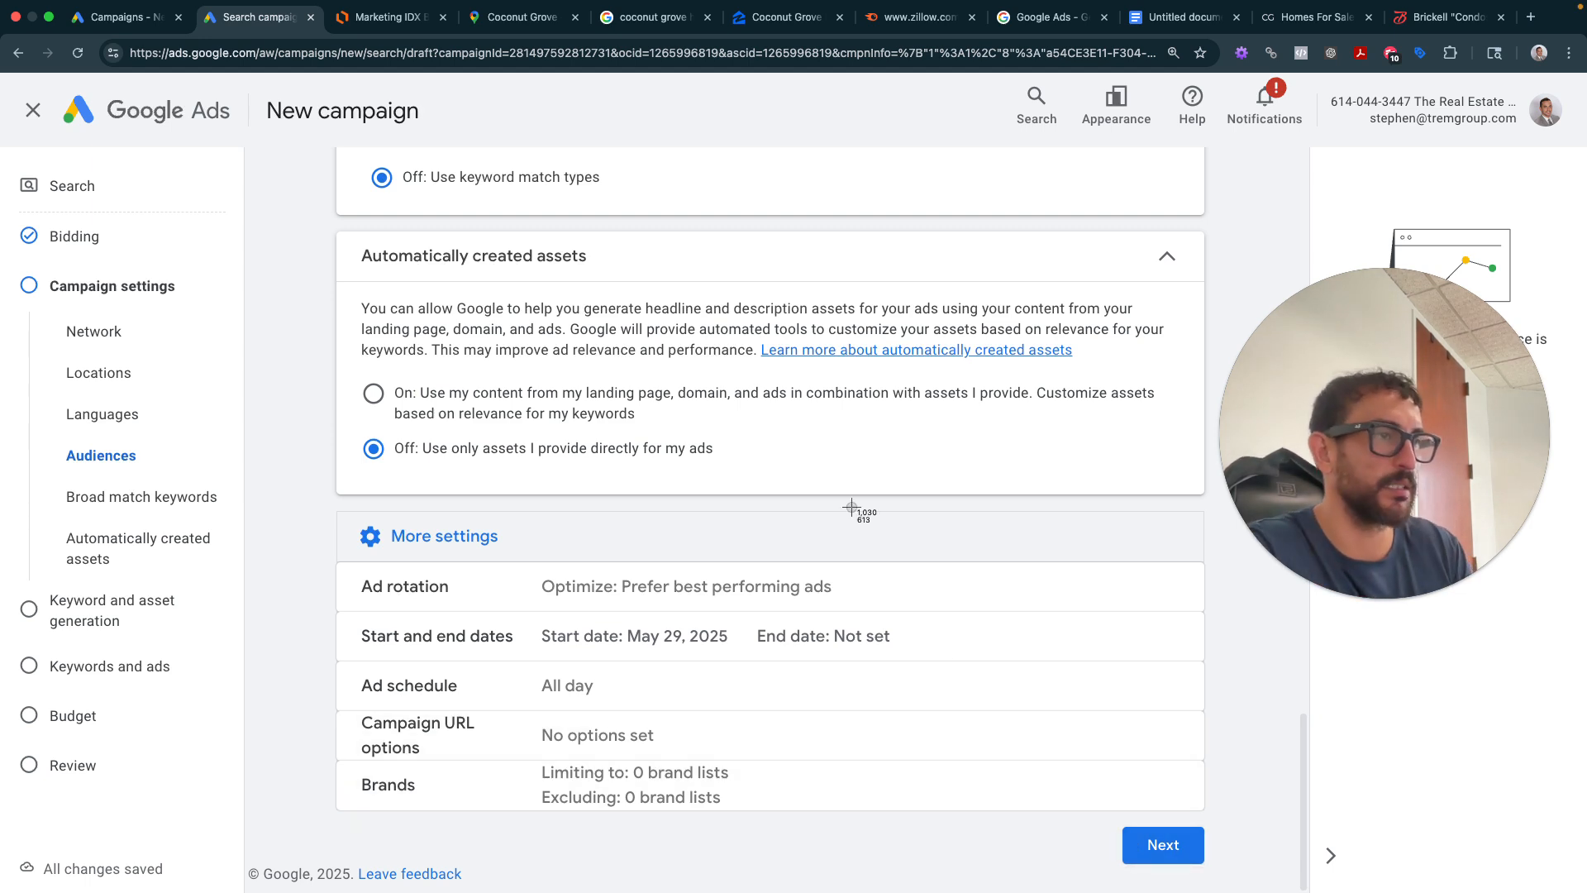
pyautogui.moveTo(315, 513); pyautogui.dragTo(1229, 832)
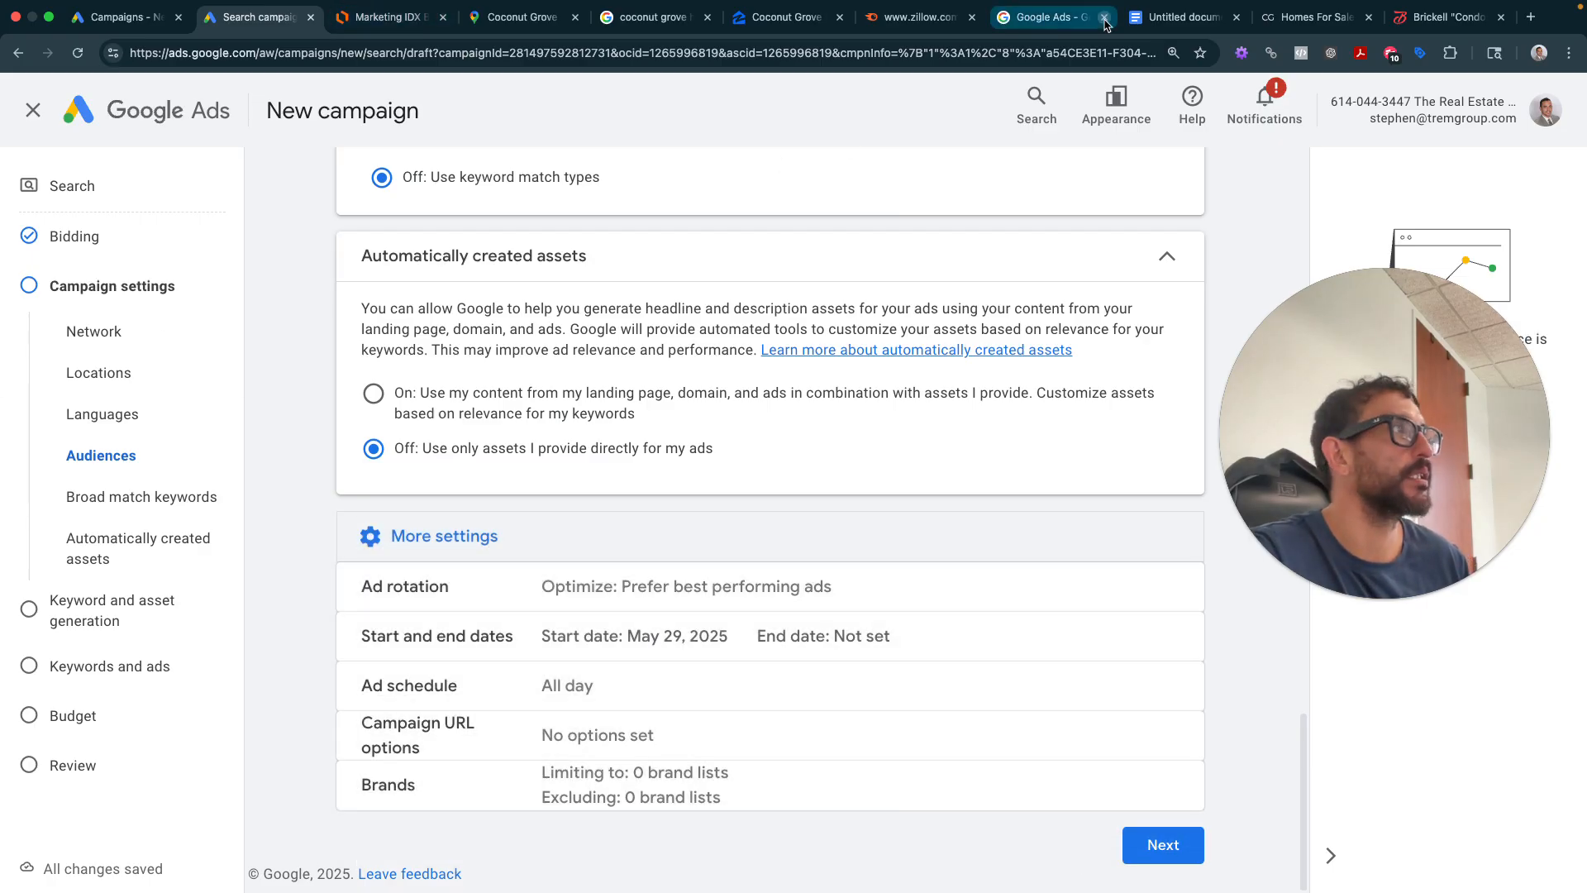
pyautogui.click(1182, 17)
pyautogui.moveTo(798, 892); pyautogui.dragTo(724, 816)
# - Delete the misplaced image and paste the More settings screenshot below the assets image, with a blank line between
pyautogui.click(671, 613)
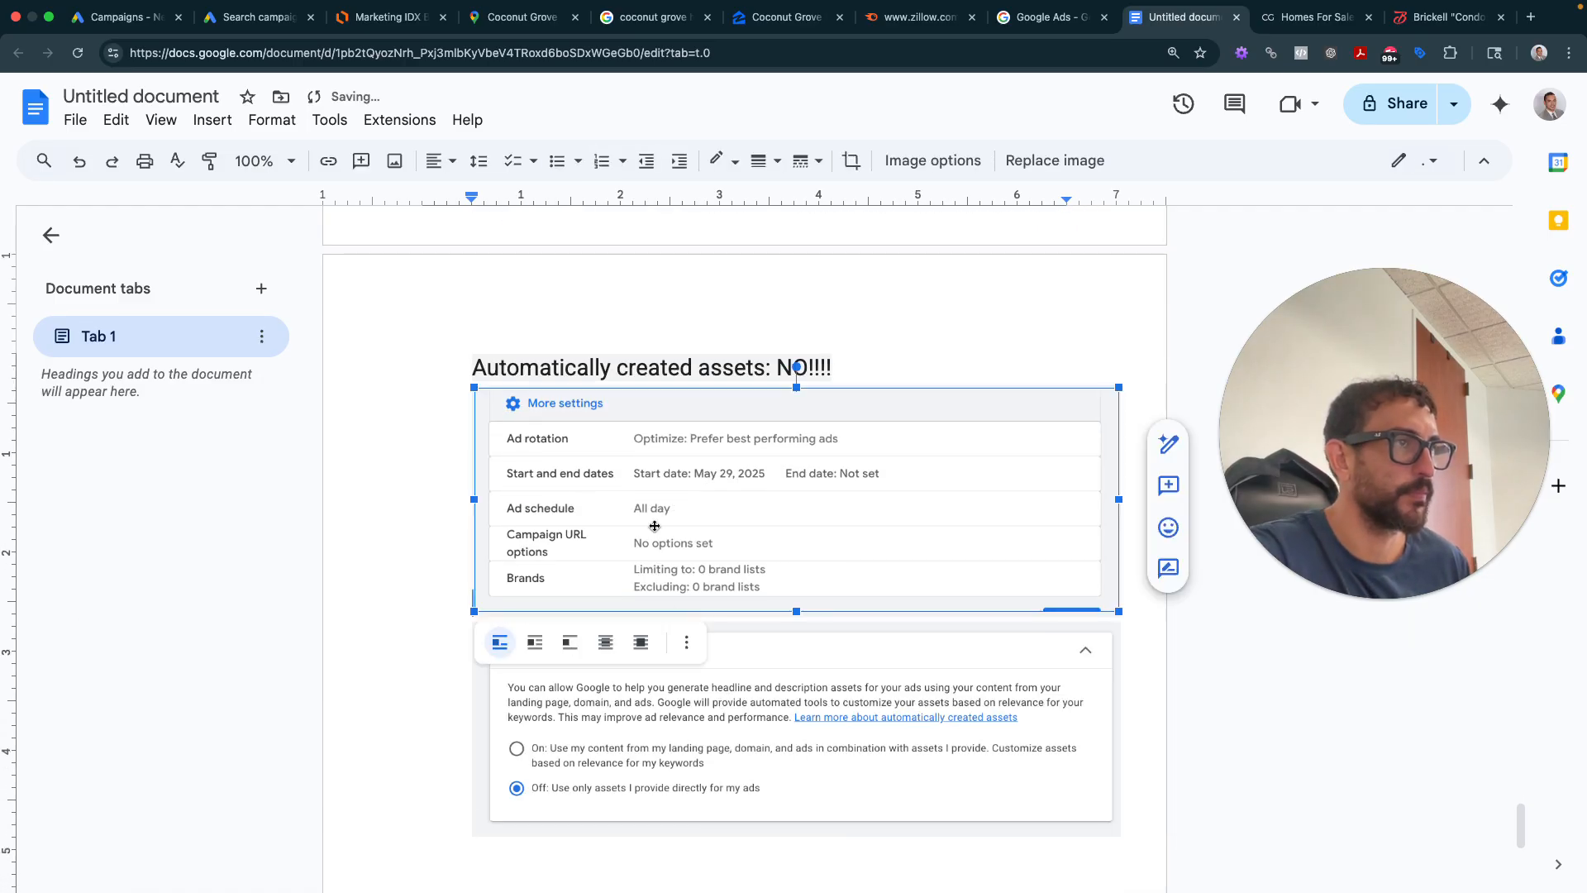
pyautogui.press('BackSpace')
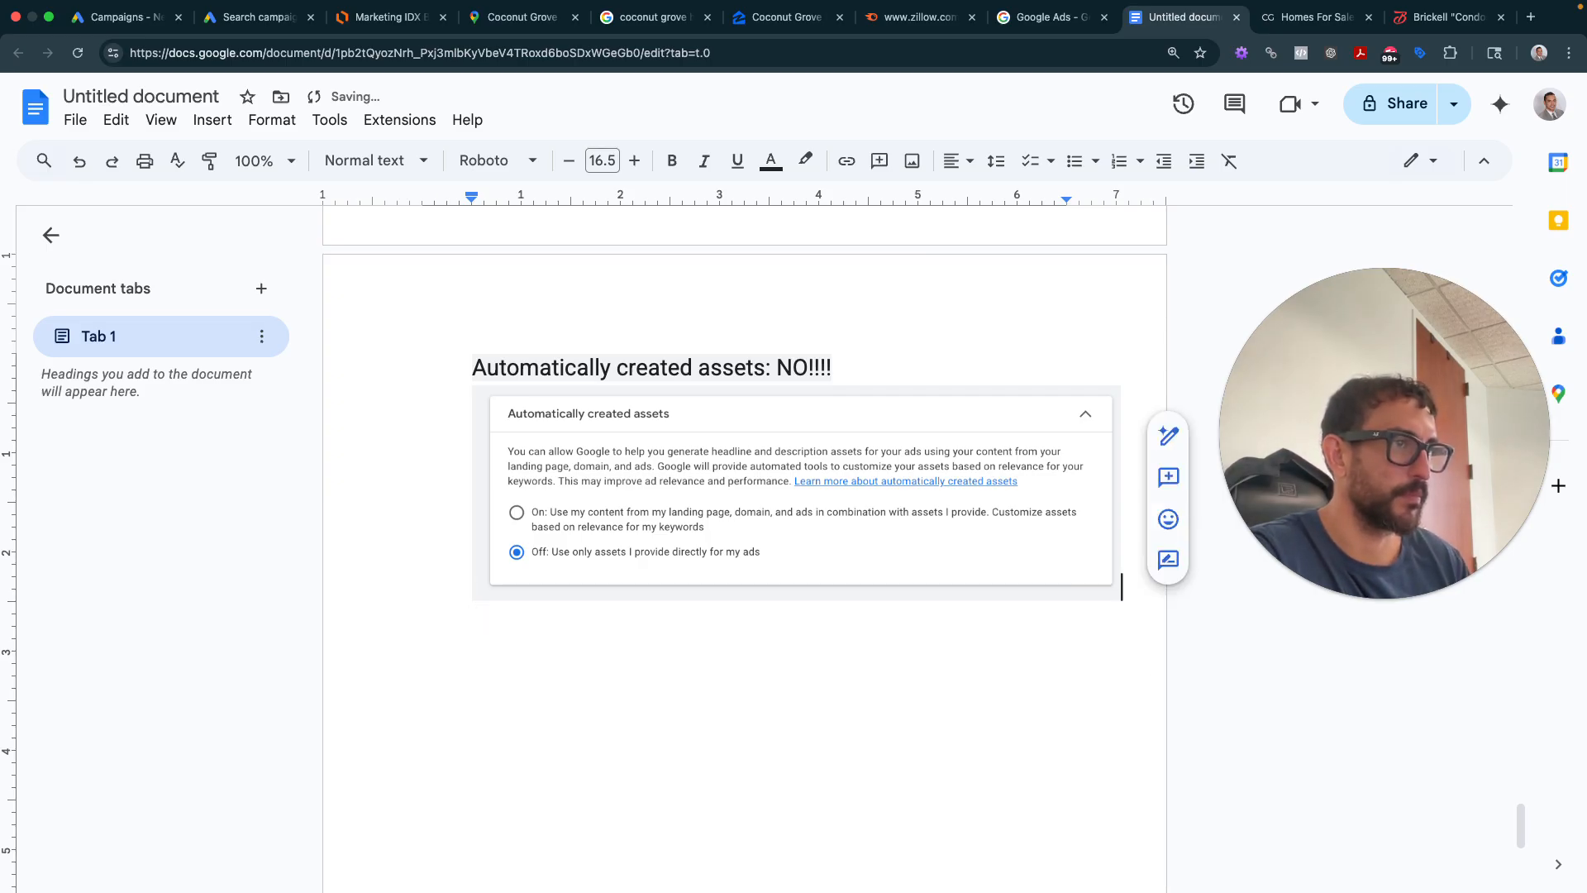
pyautogui.hotkey('ctrl', 'v')
pyautogui.click(1141, 563)
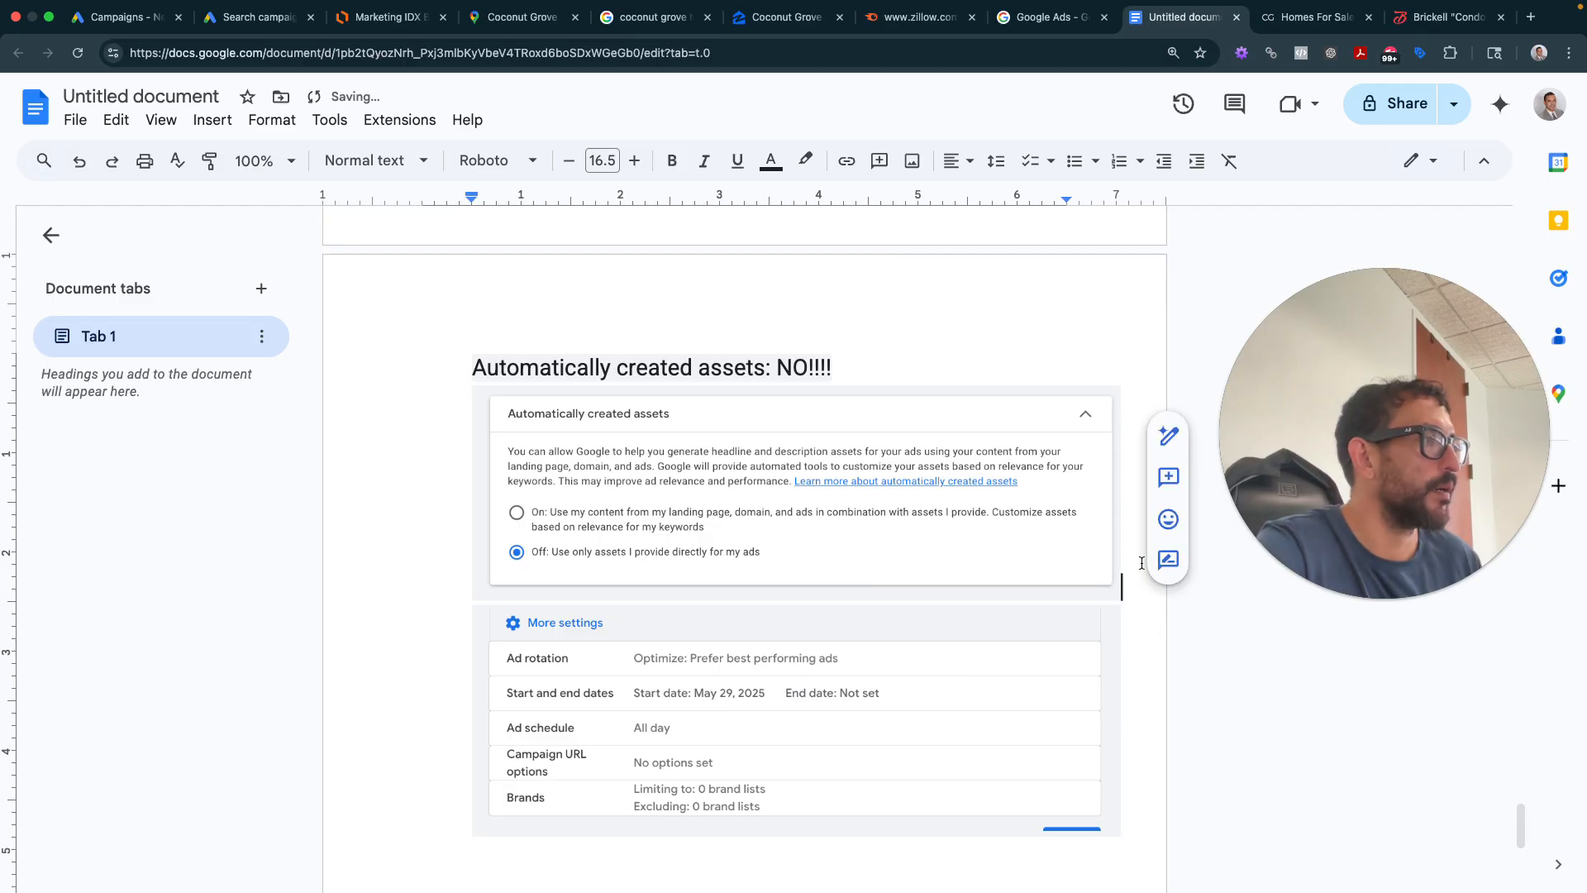
pyautogui.press('Return')
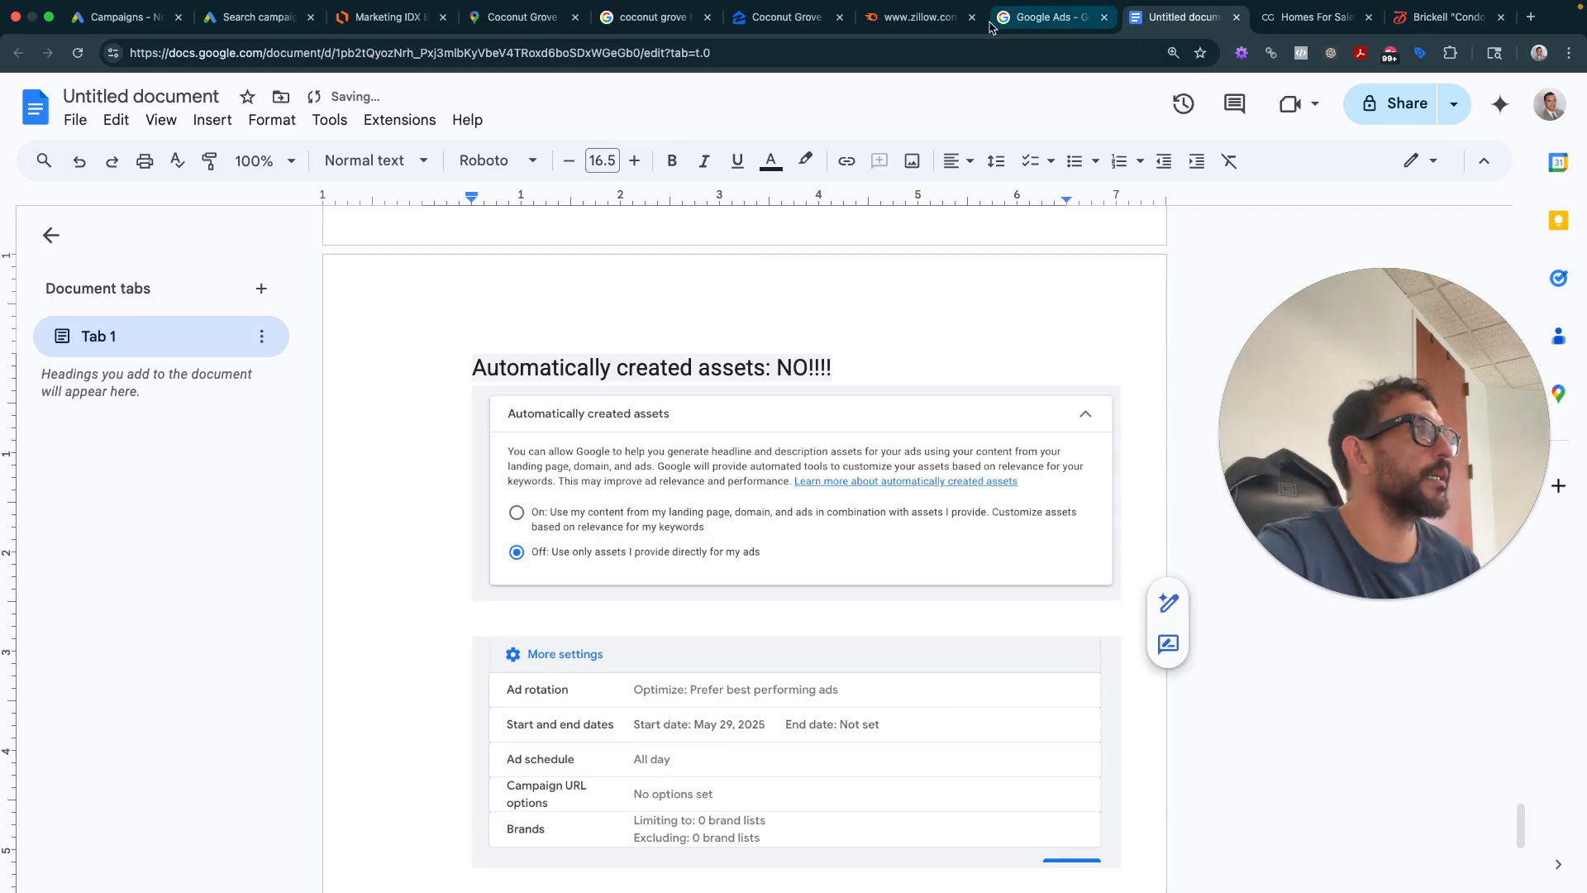
pyautogui.click(257, 17)
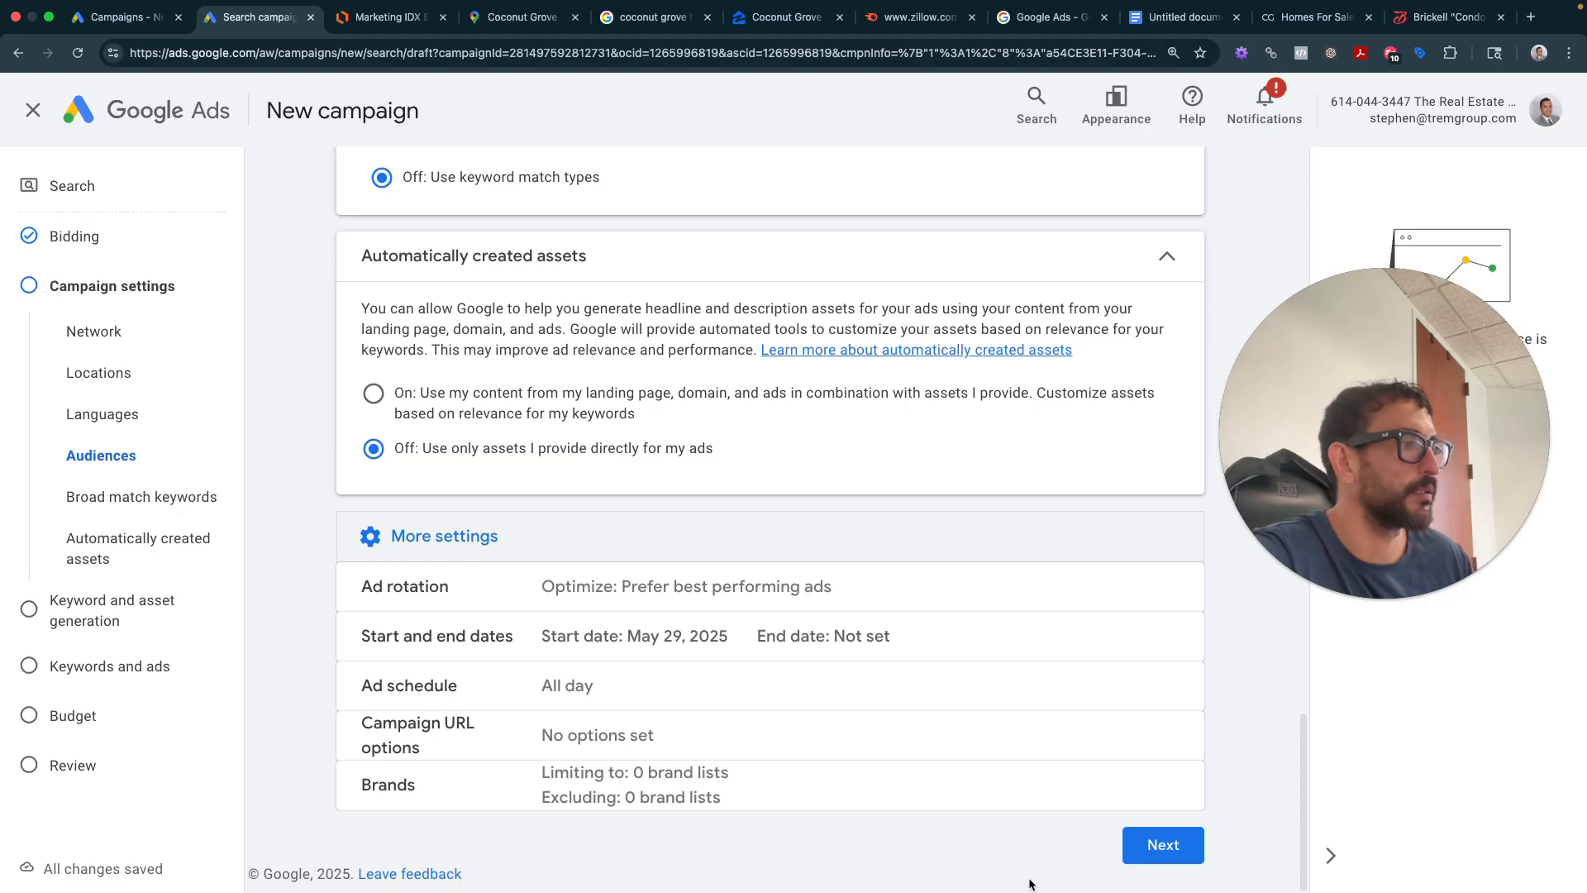
# - Advance to Keywords and ads, skip generation, and rename the ad group 'Coconut Grove - Houses for Sale'
pyautogui.click(1163, 845)
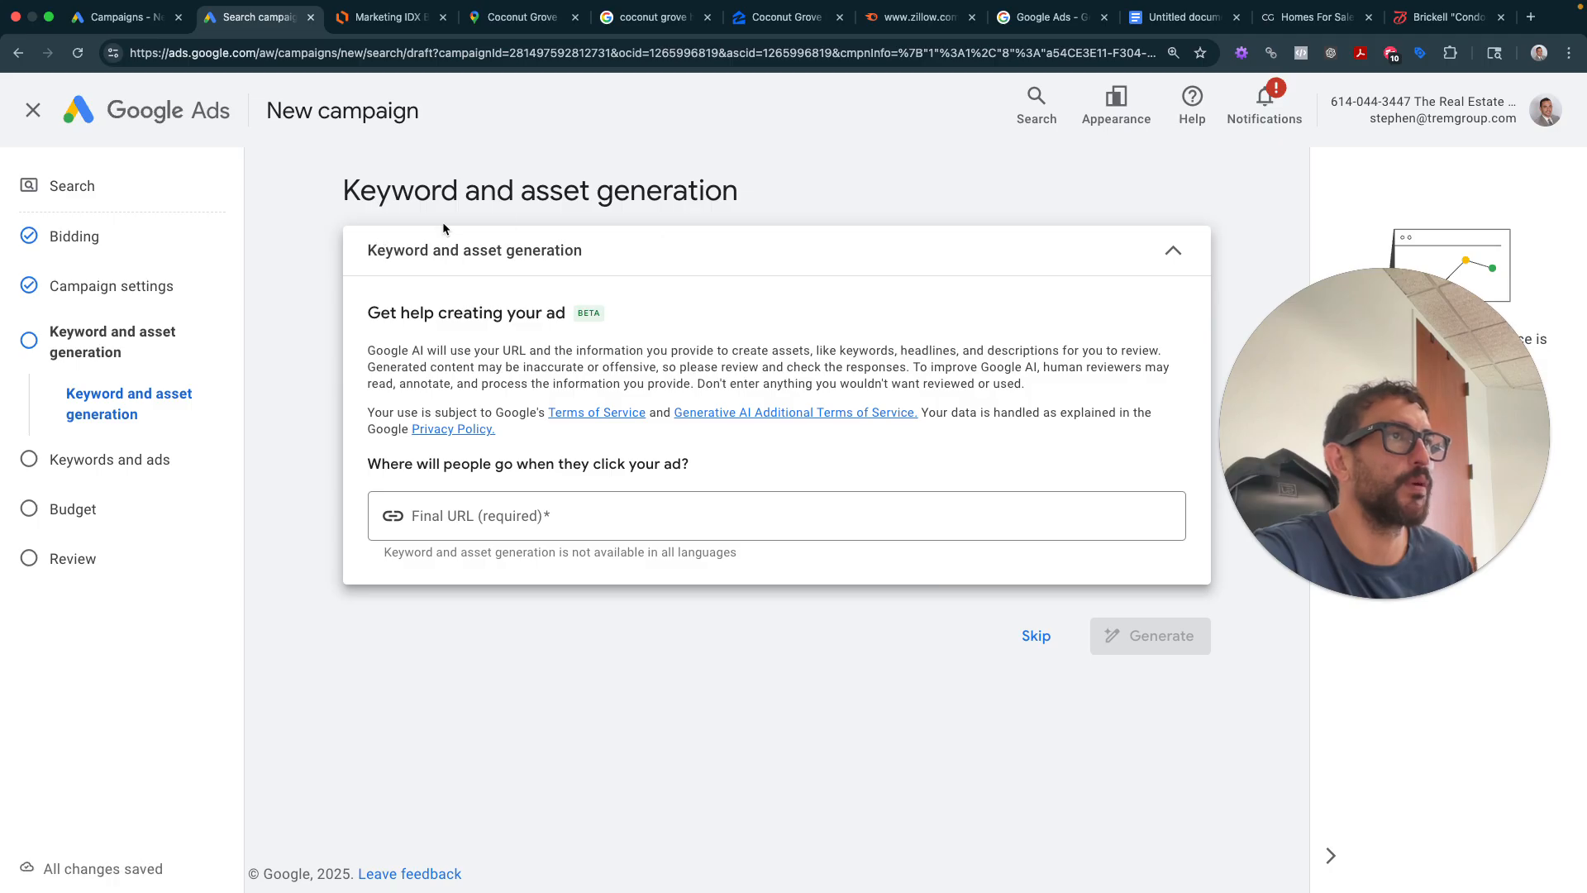
pyautogui.click(1033, 635)
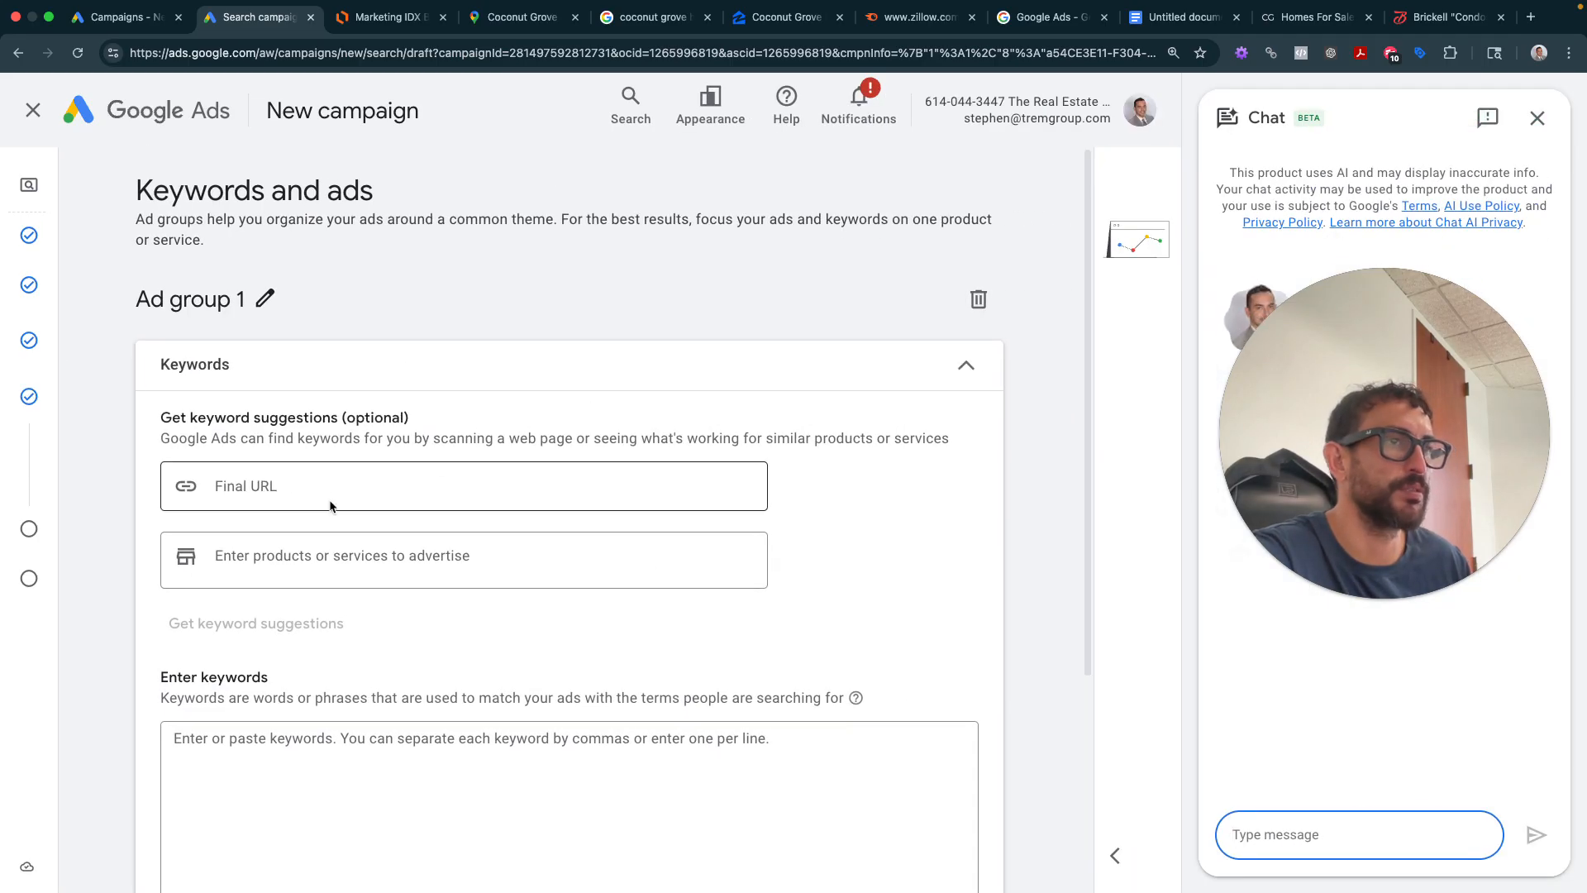
pyautogui.click(266, 301)
pyautogui.press('super+a')
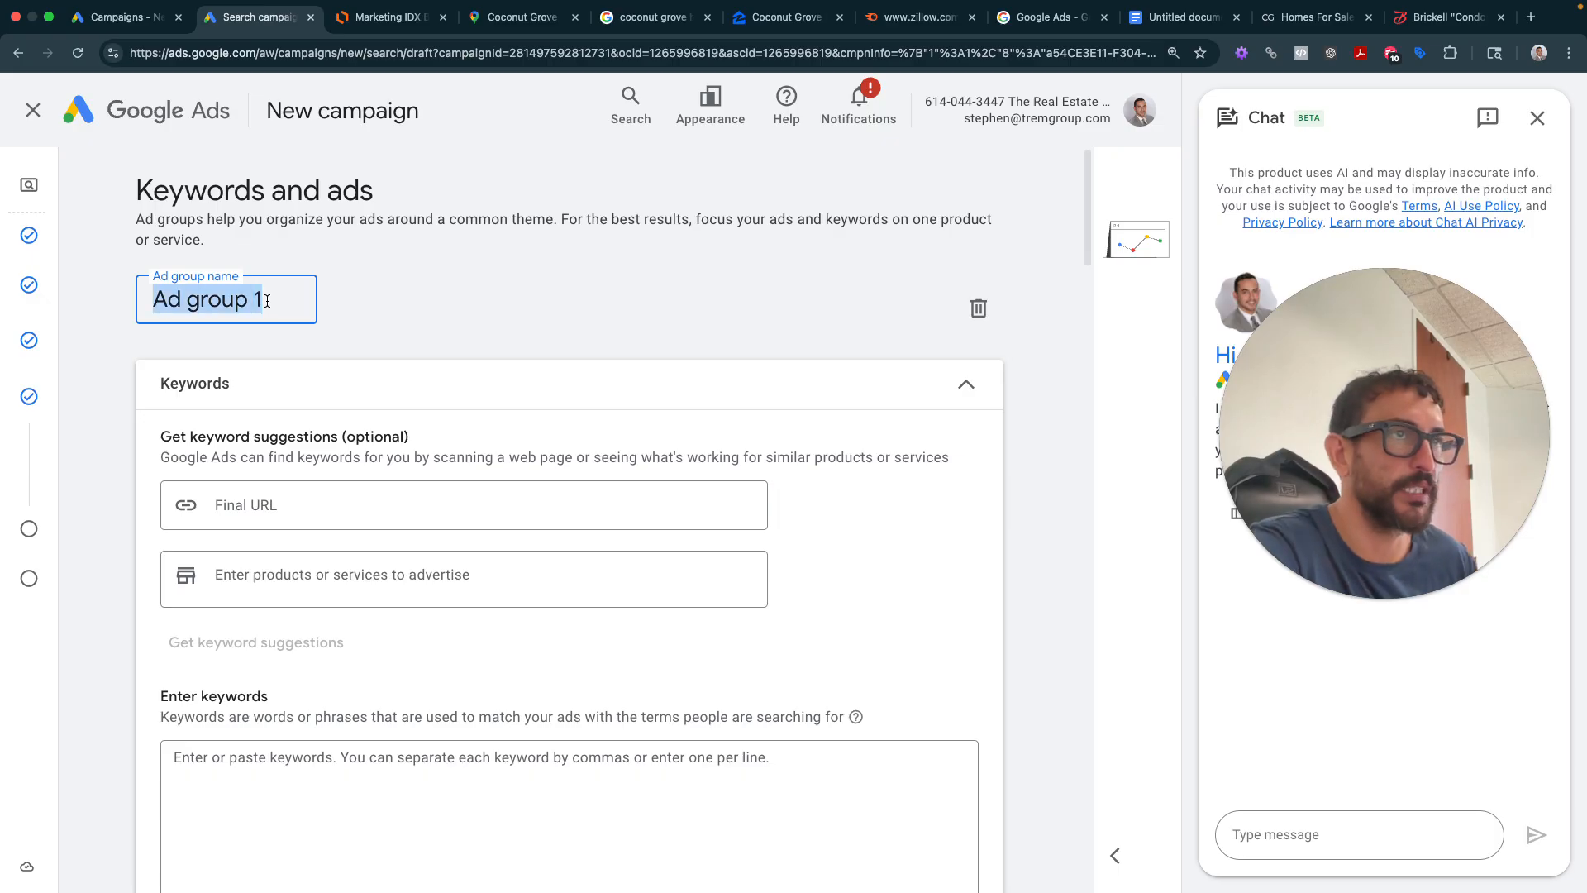
pyautogui.press('BackSpace')
pyautogui.write('Coconut ')
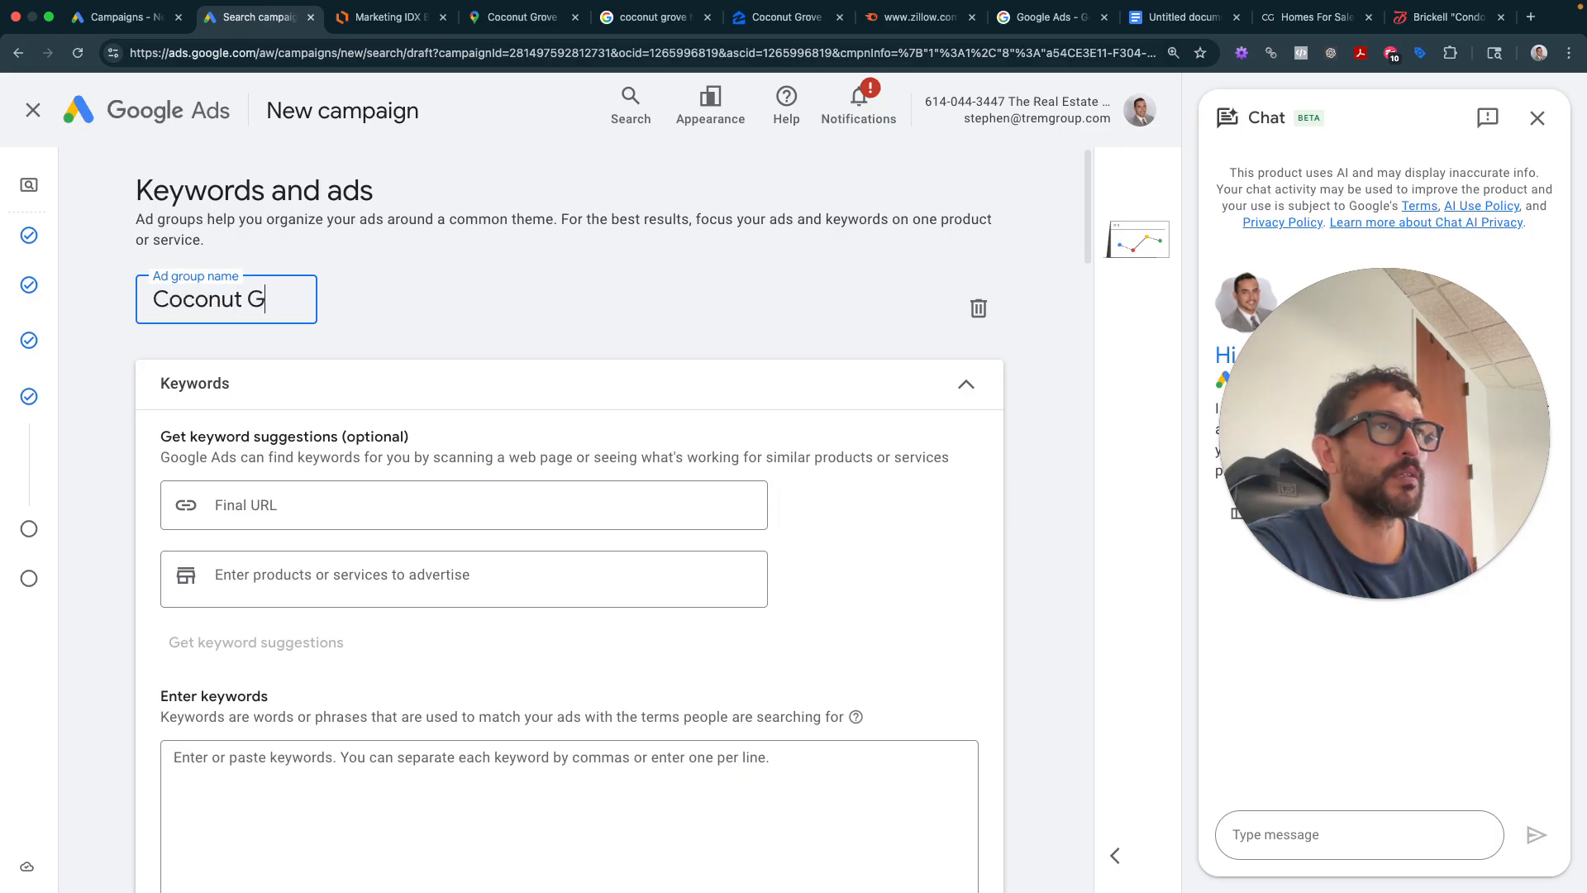
pyautogui.write('Grove - Hous')
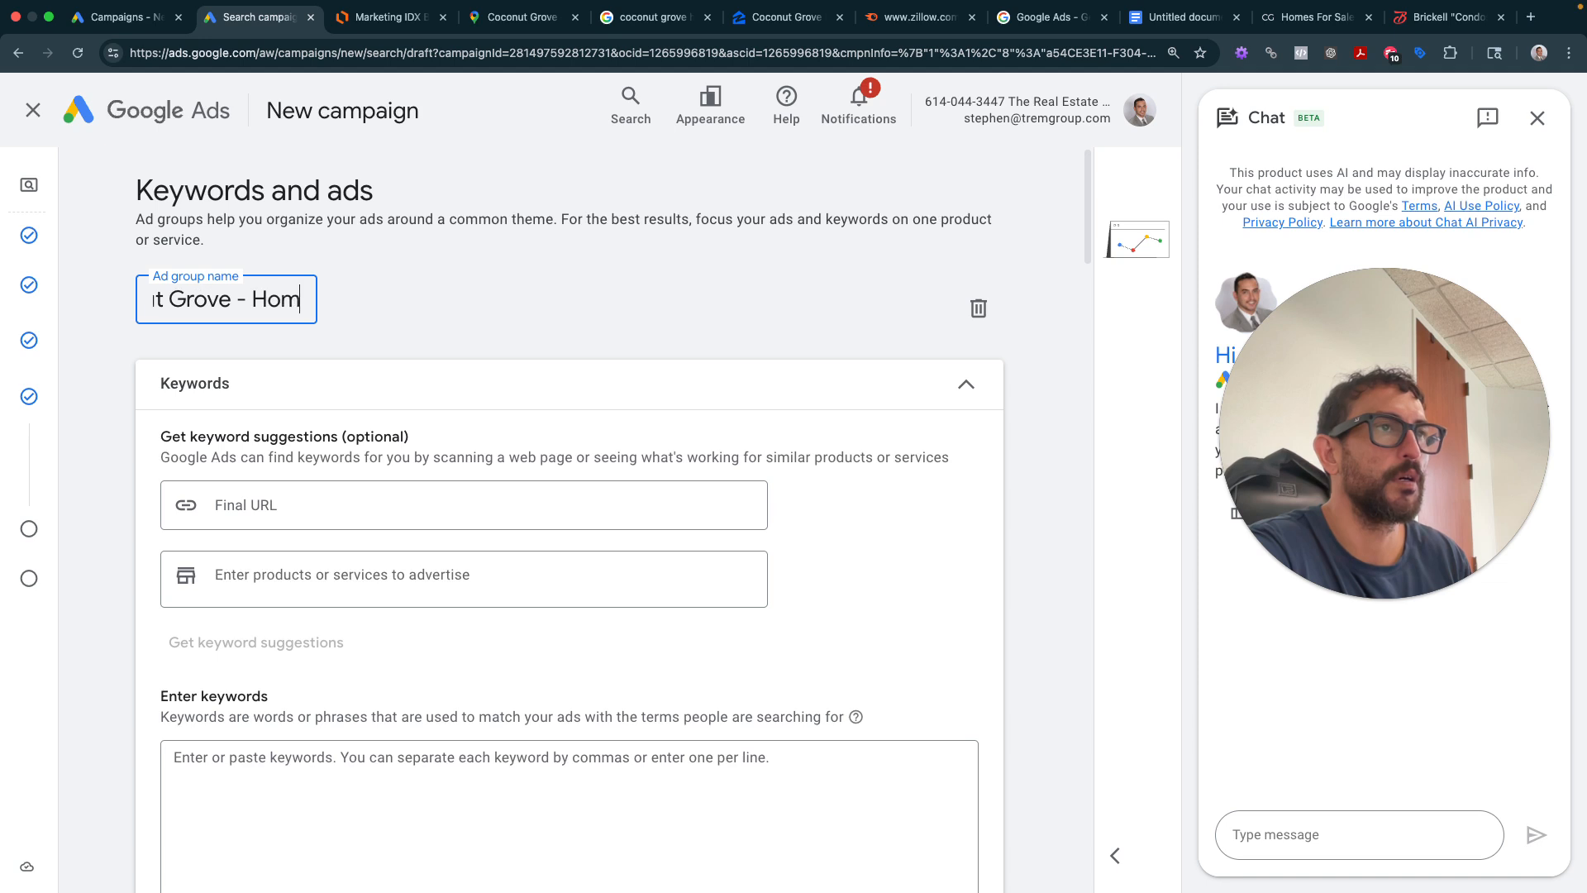
pyautogui.write('es for Sale')
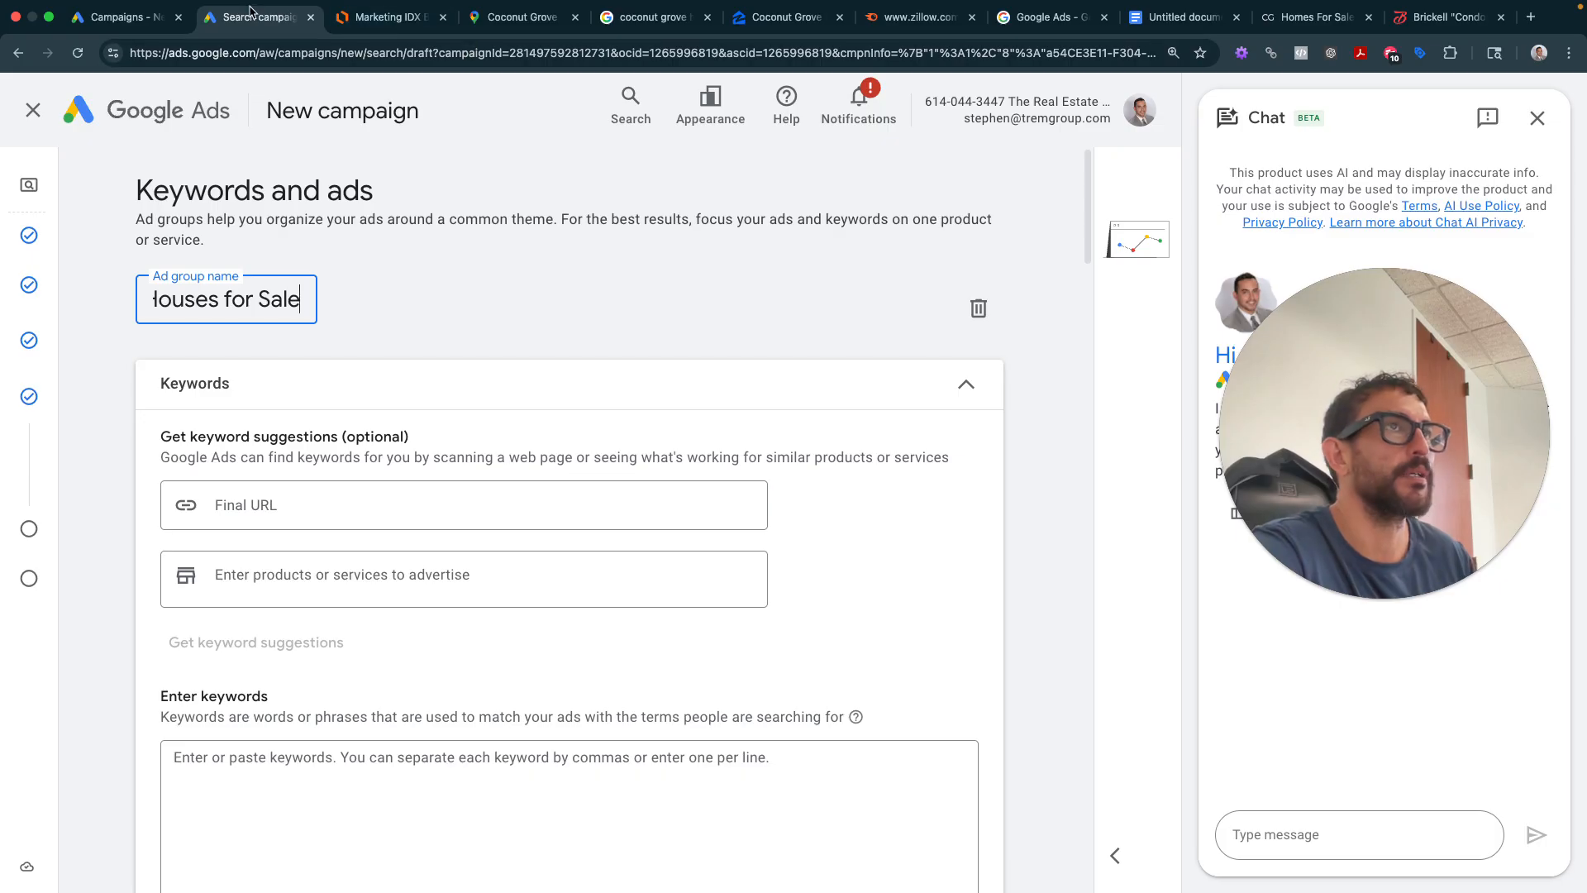
pyautogui.click(1182, 16)
# - Copy planned keywords a–c from the notes and paste them into the Ads keywords box
pyautogui.scroll(-15, 758, 523)
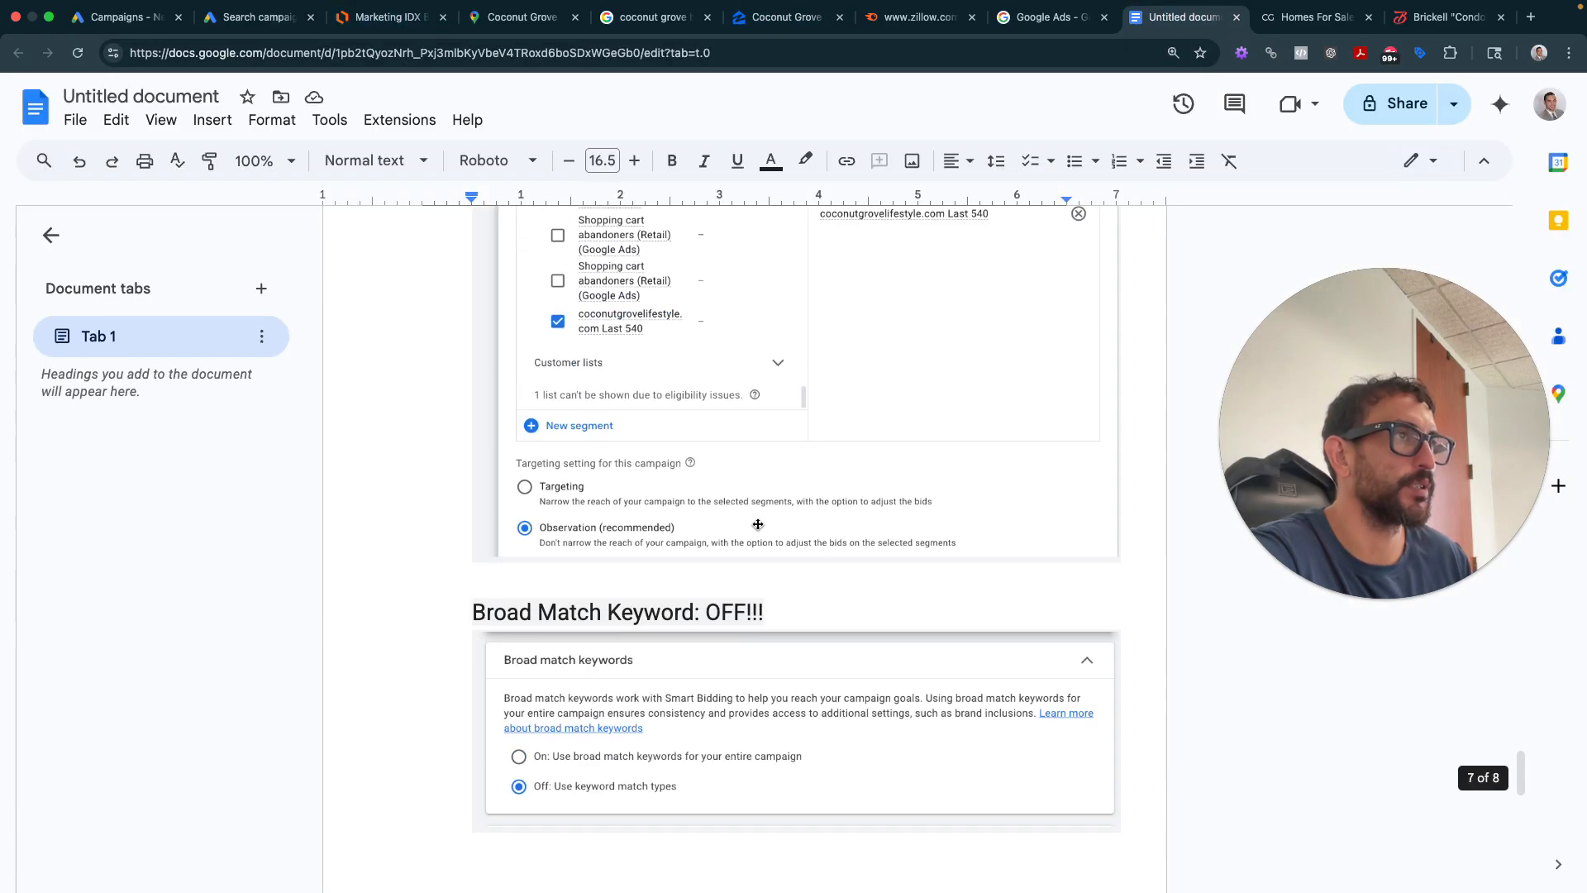
pyautogui.scroll(15, 757, 523)
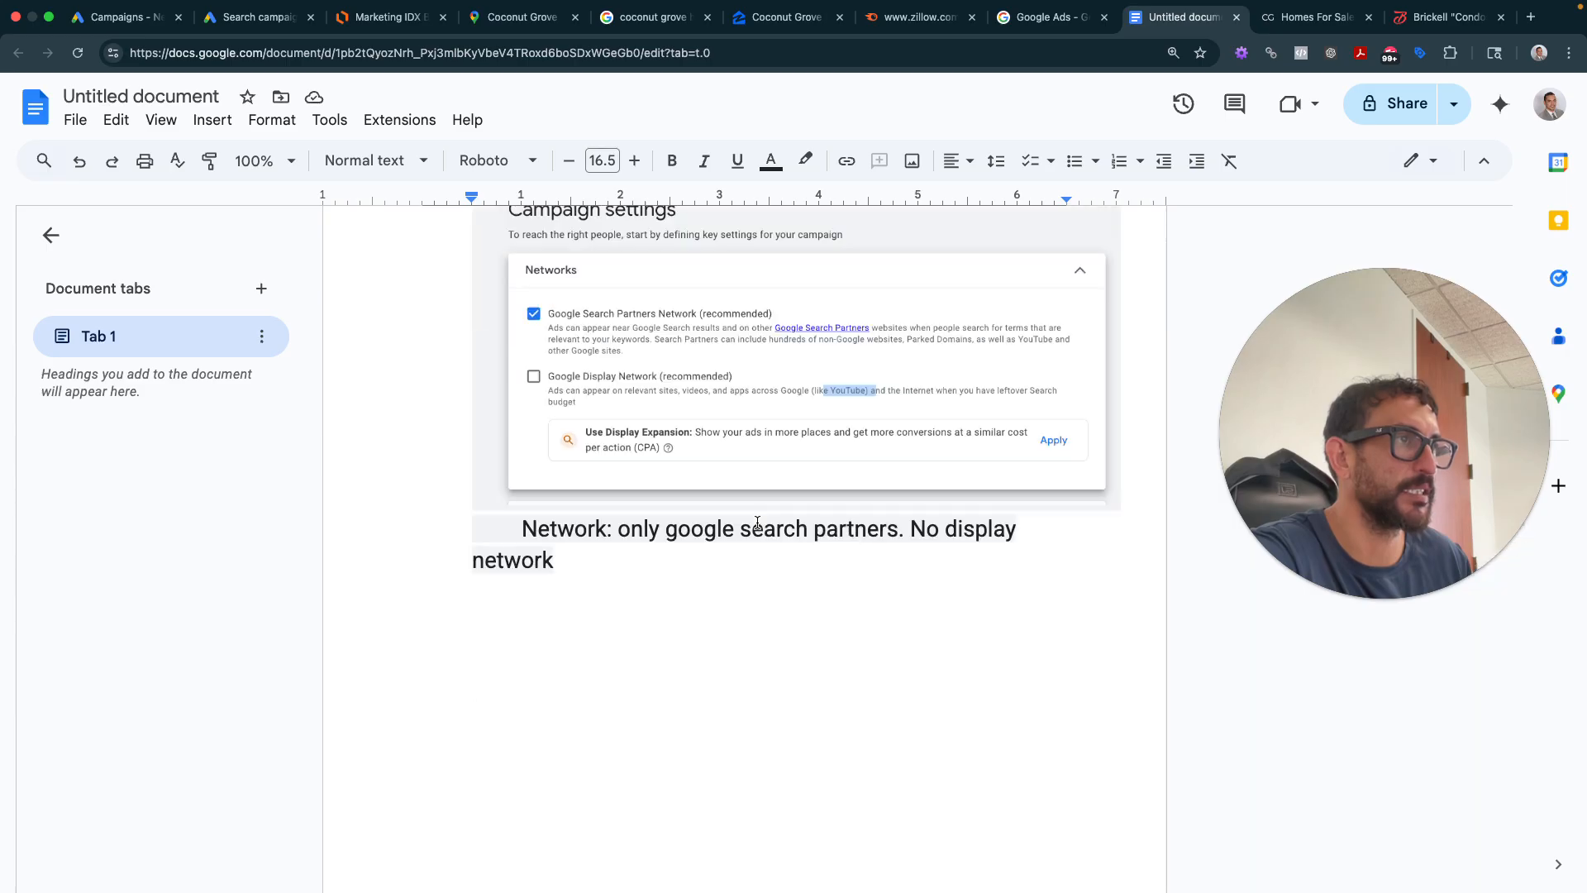
pyautogui.scroll(20, 757, 524)
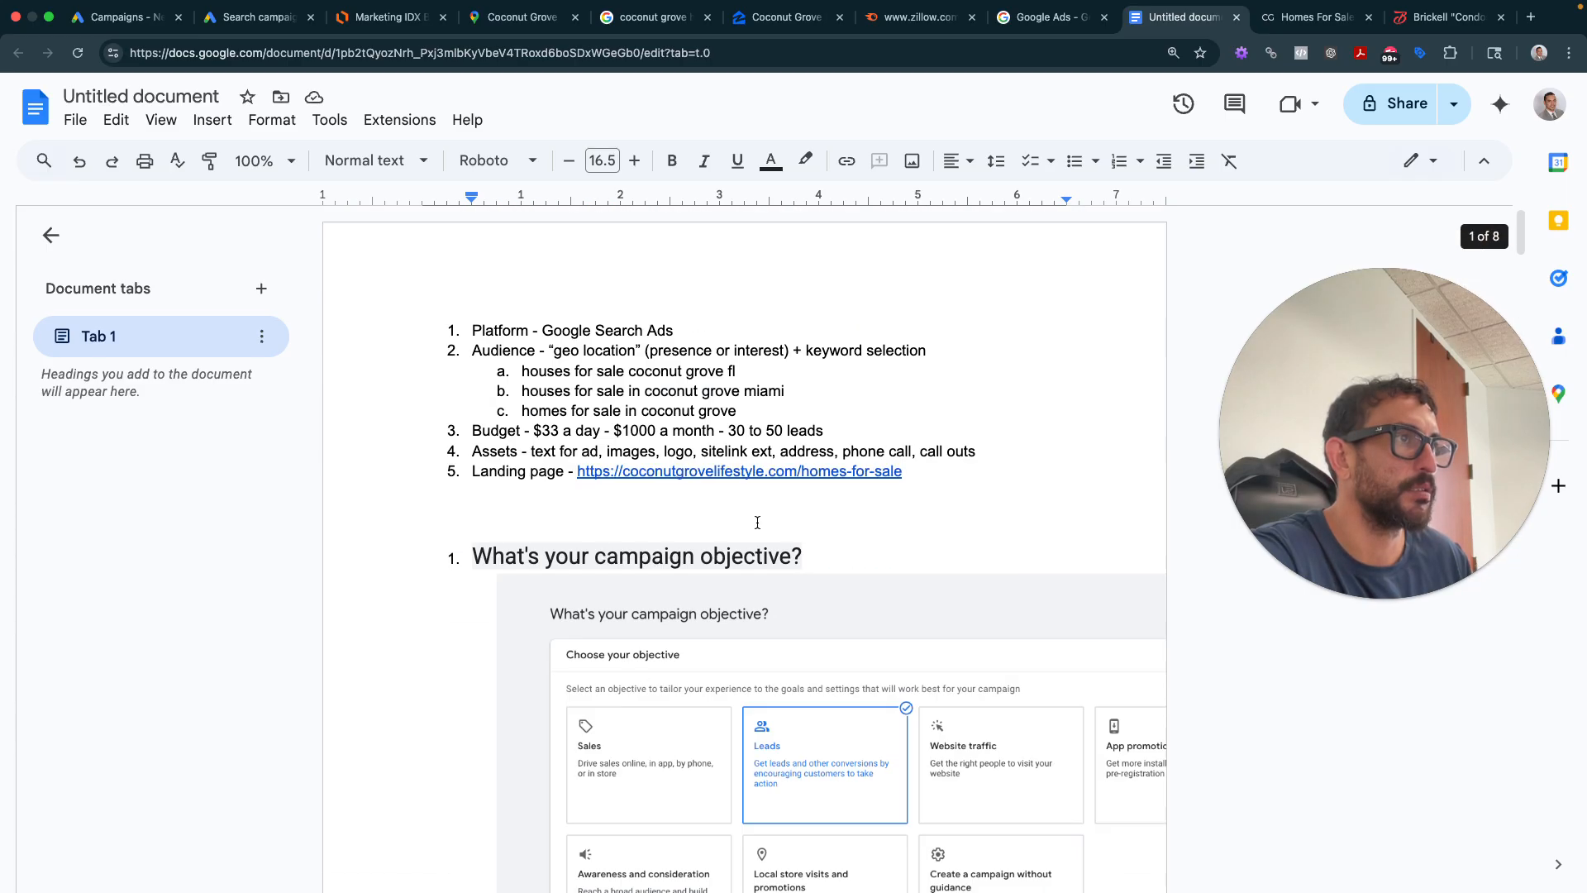
pyautogui.moveTo(736, 410); pyautogui.dragTo(521, 371)
pyautogui.press('cmd+c')
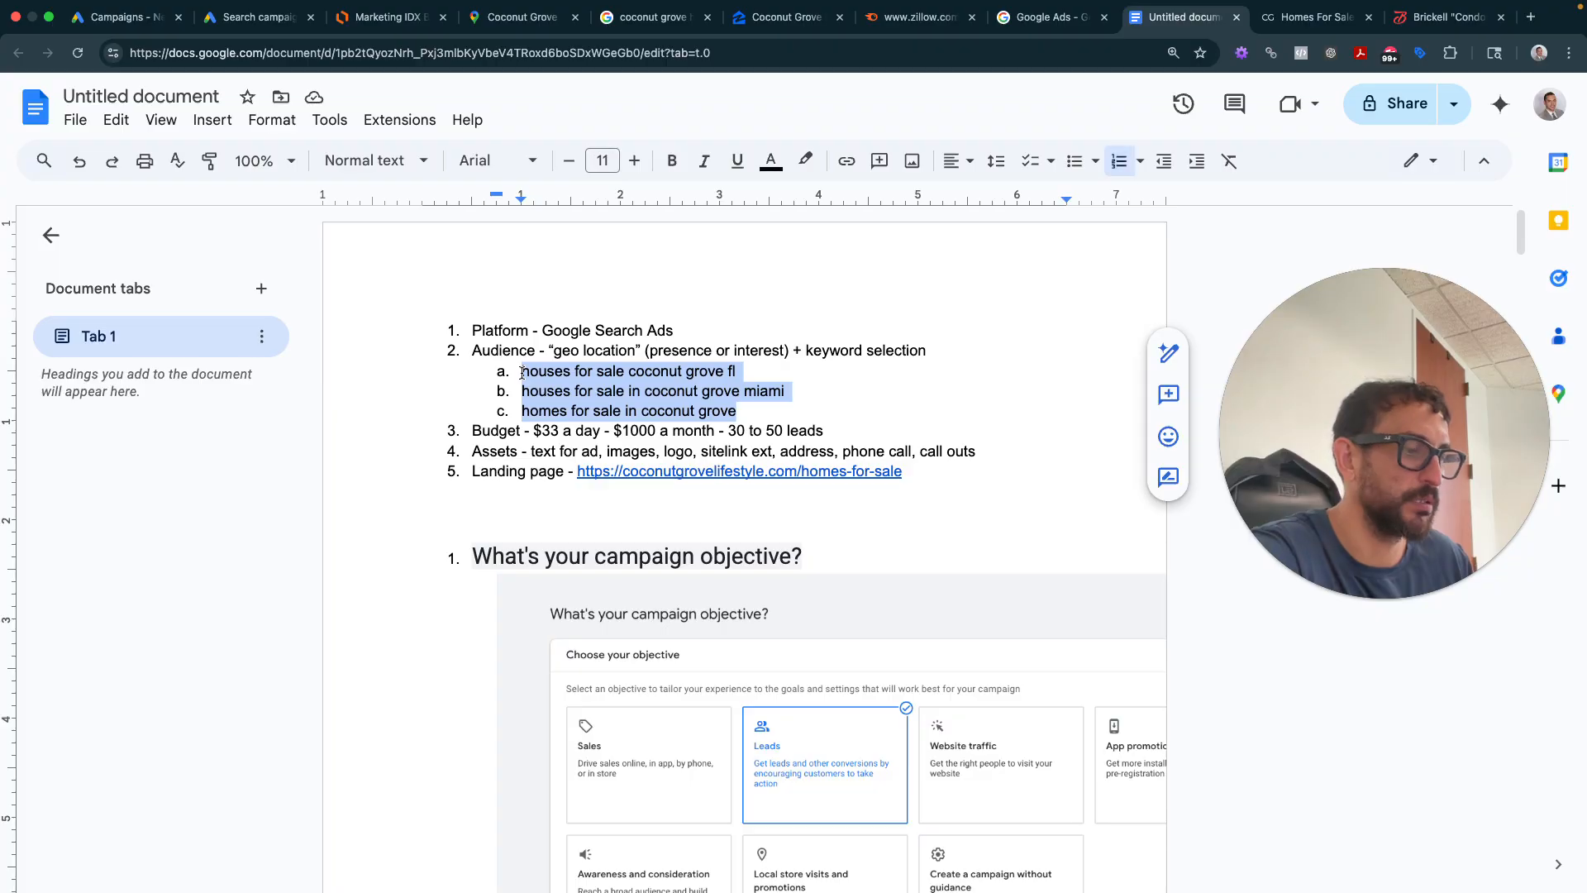
pyautogui.click(256, 16)
pyautogui.click(400, 755)
pyautogui.press('cmd+v')
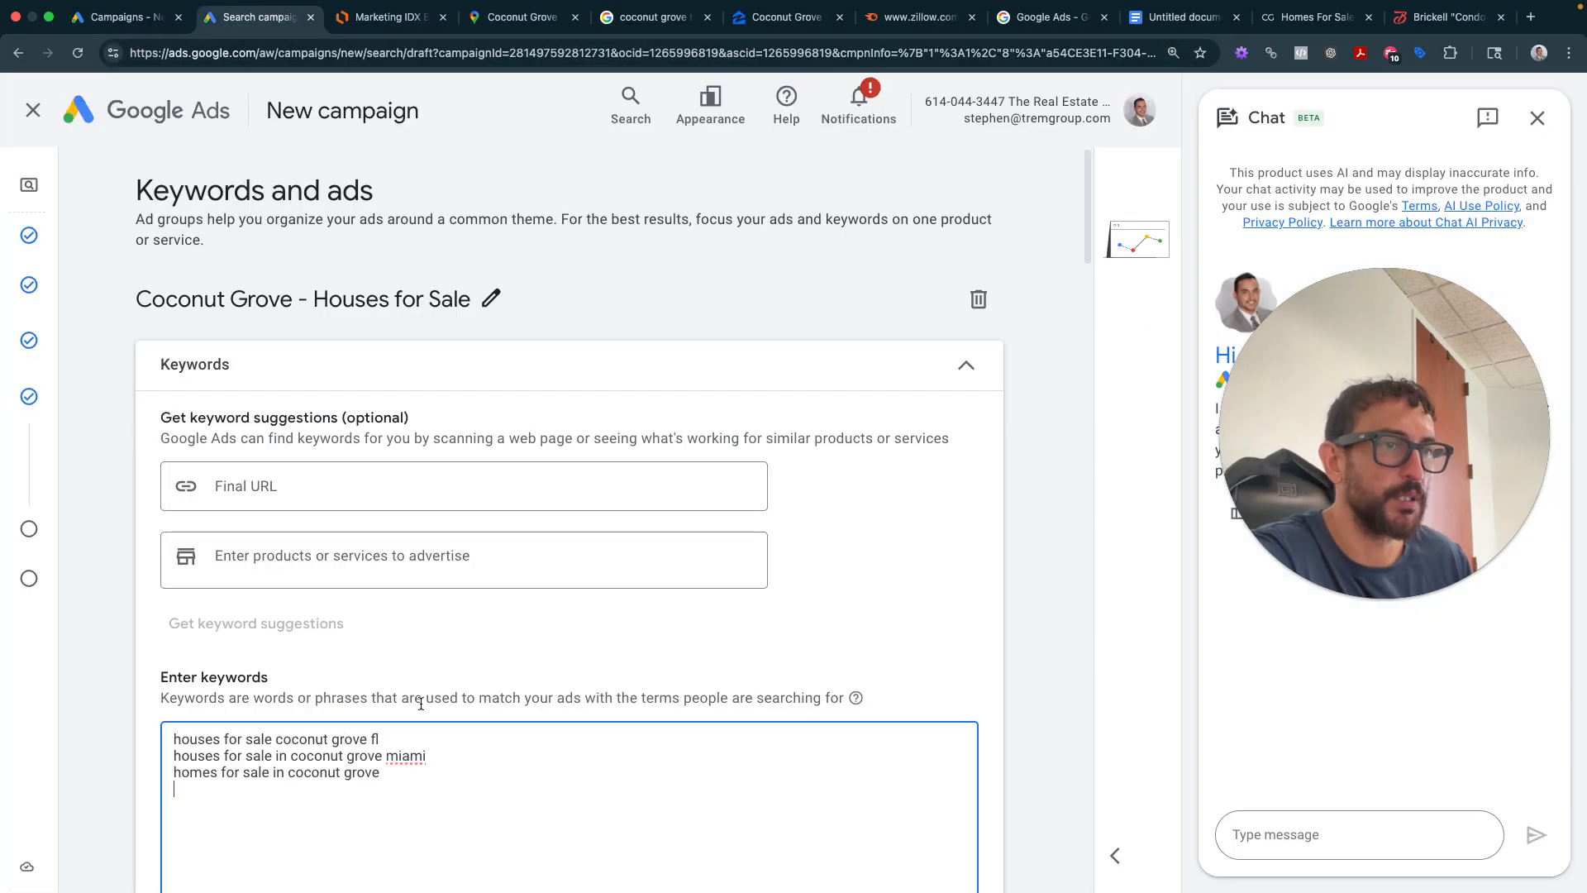
pyautogui.scroll(-2, 422, 610)
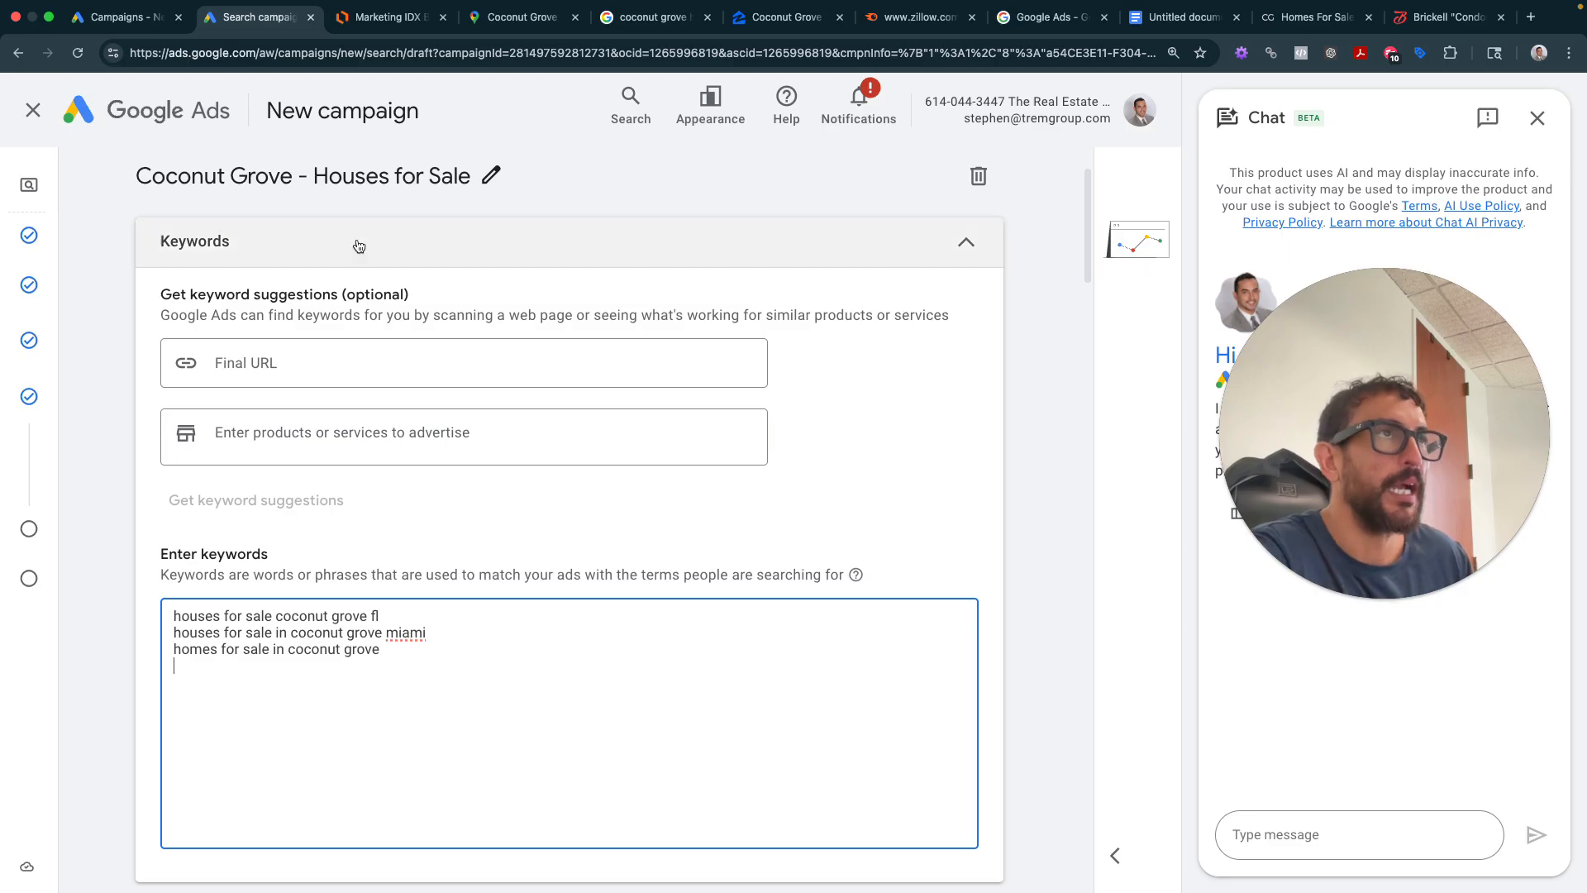
pyautogui.click(918, 17)
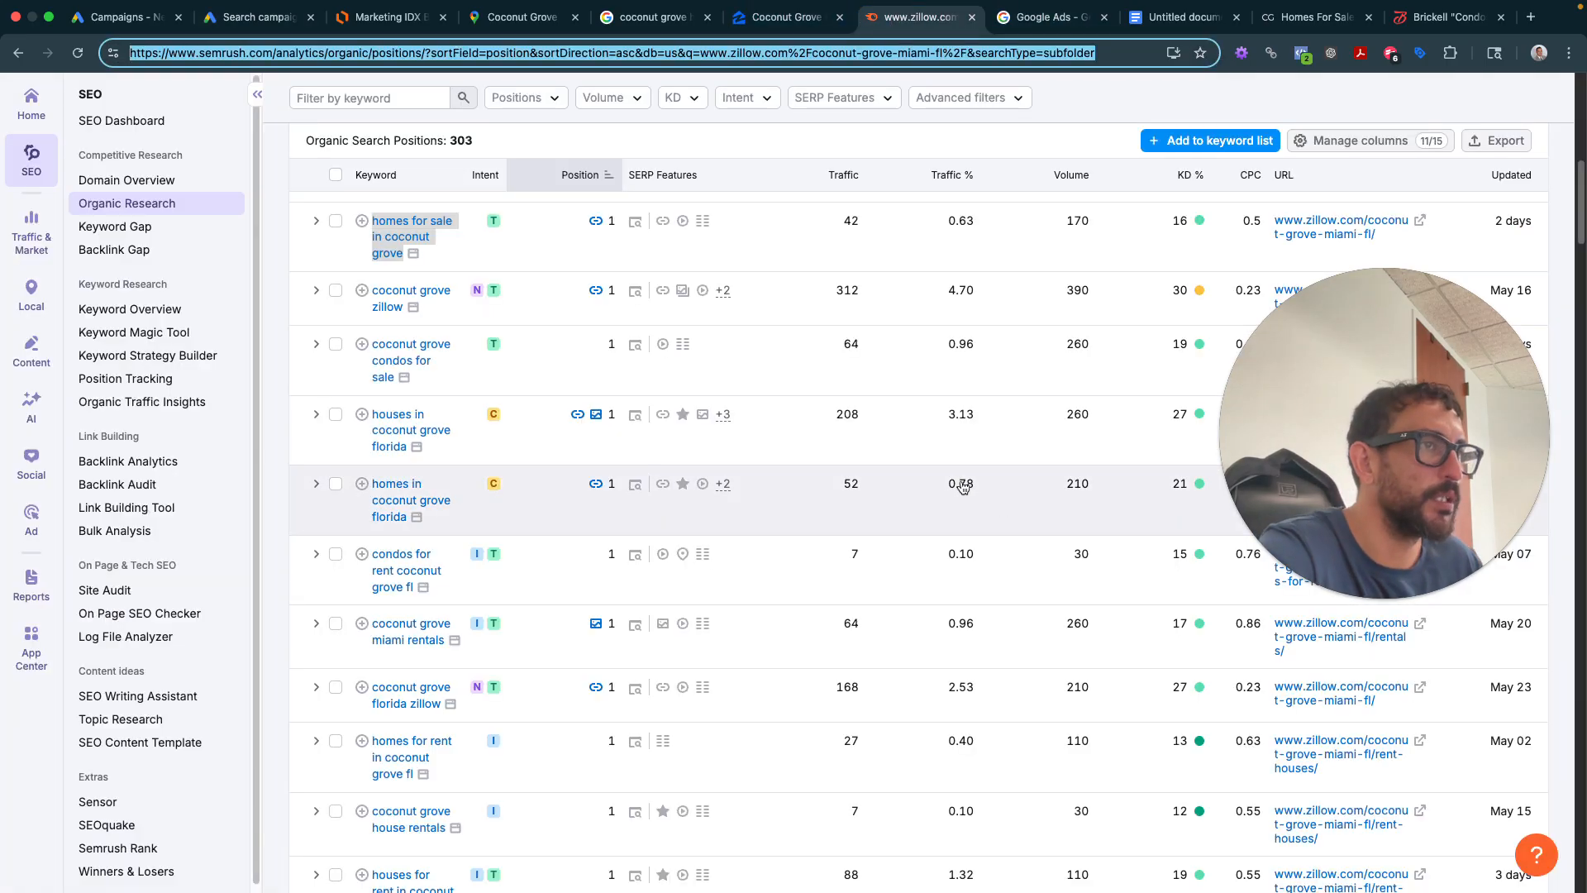
# - Review the Semrush organic positions for Coconut Grove keywords, then return to Google Ads
pyautogui.moveTo(1321, 449); pyautogui.dragTo(1380, 593)
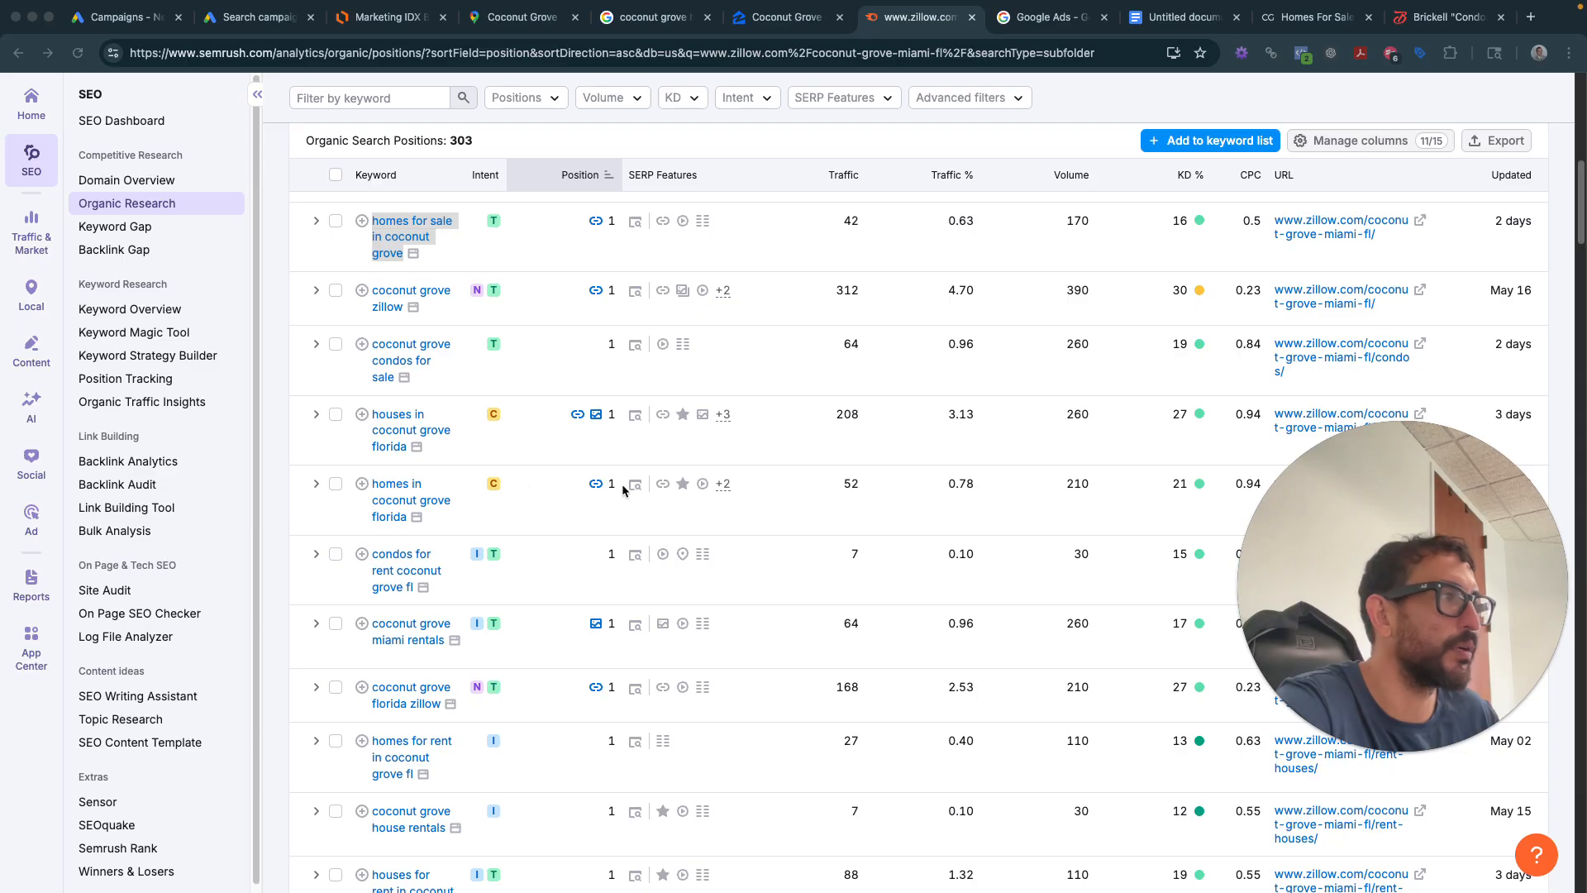
pyautogui.scroll(2, 456, 550)
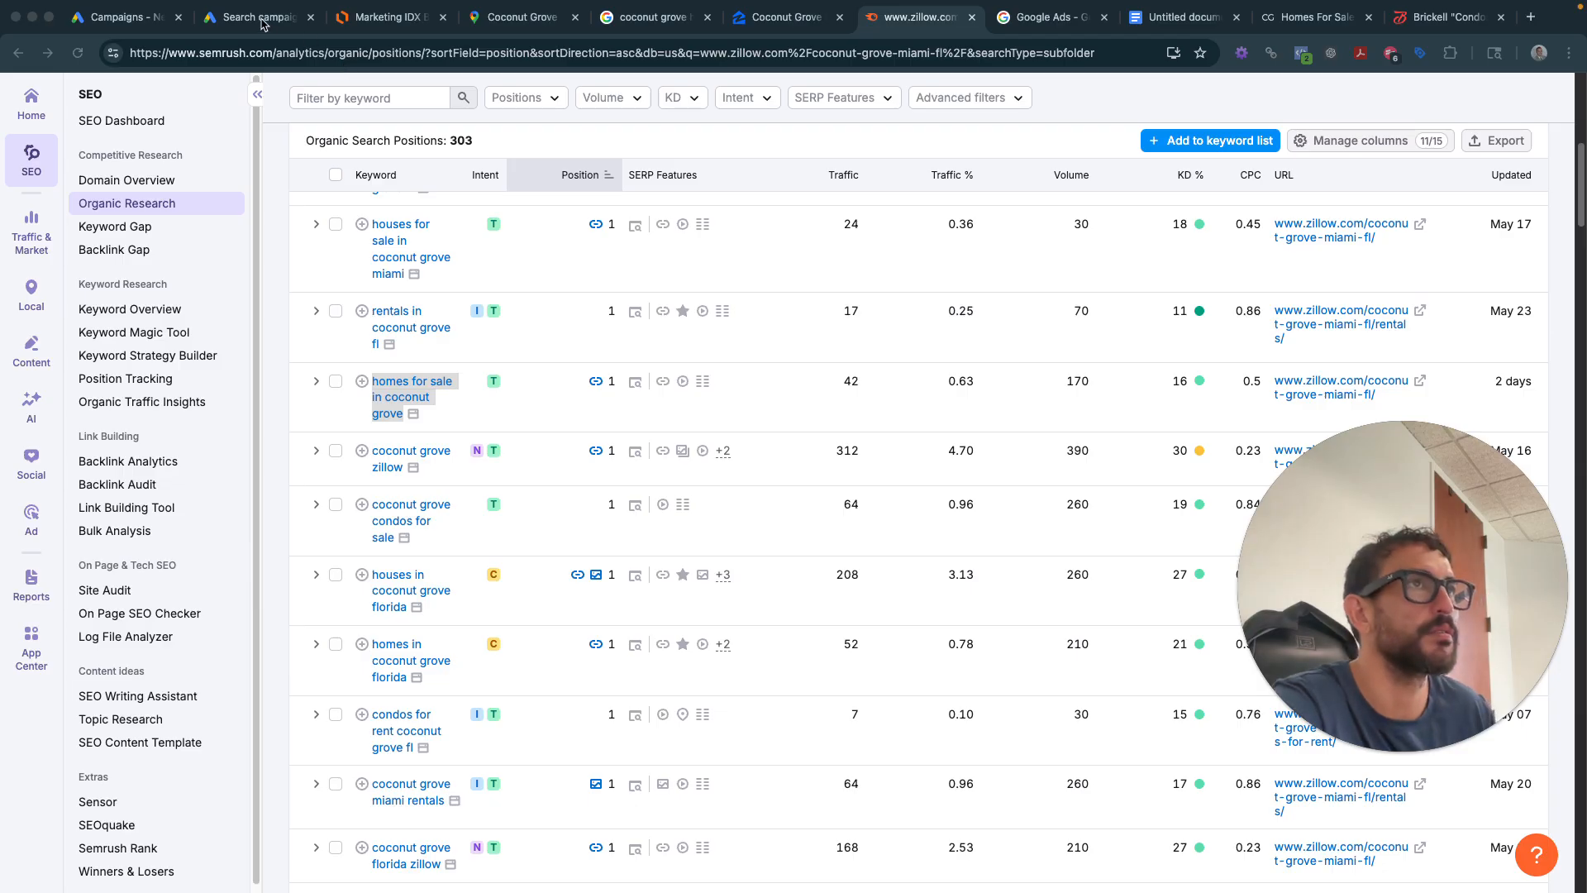
pyautogui.press('super+2')
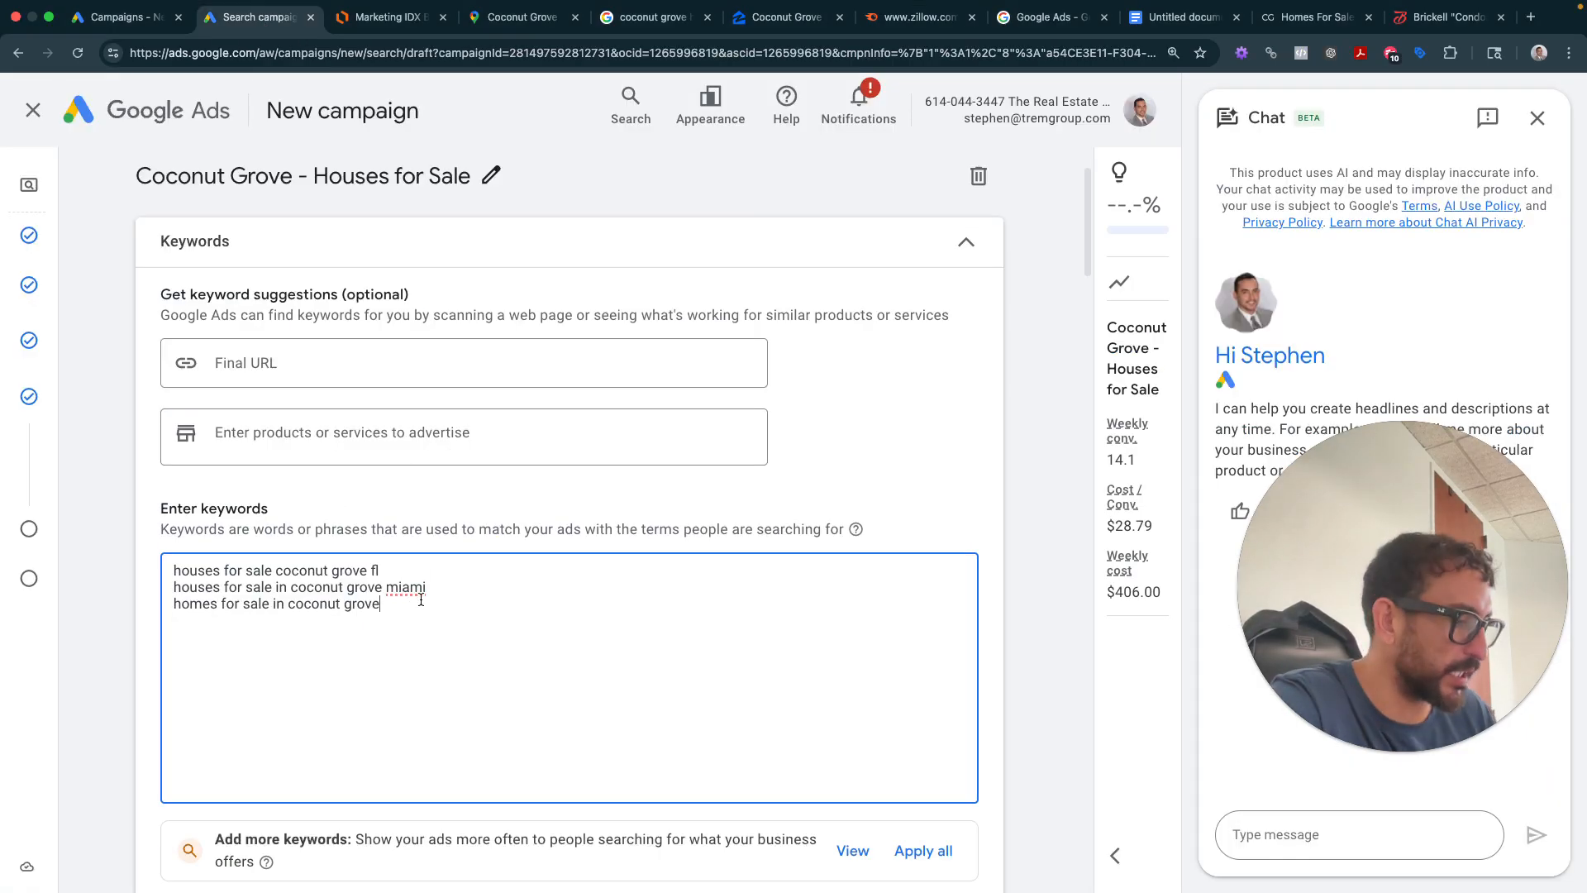
# - Add match types: exact-match brackets on the first keyword, phrase-match quotes on the other two
pyautogui.click(173, 603)
pyautogui.write('"')
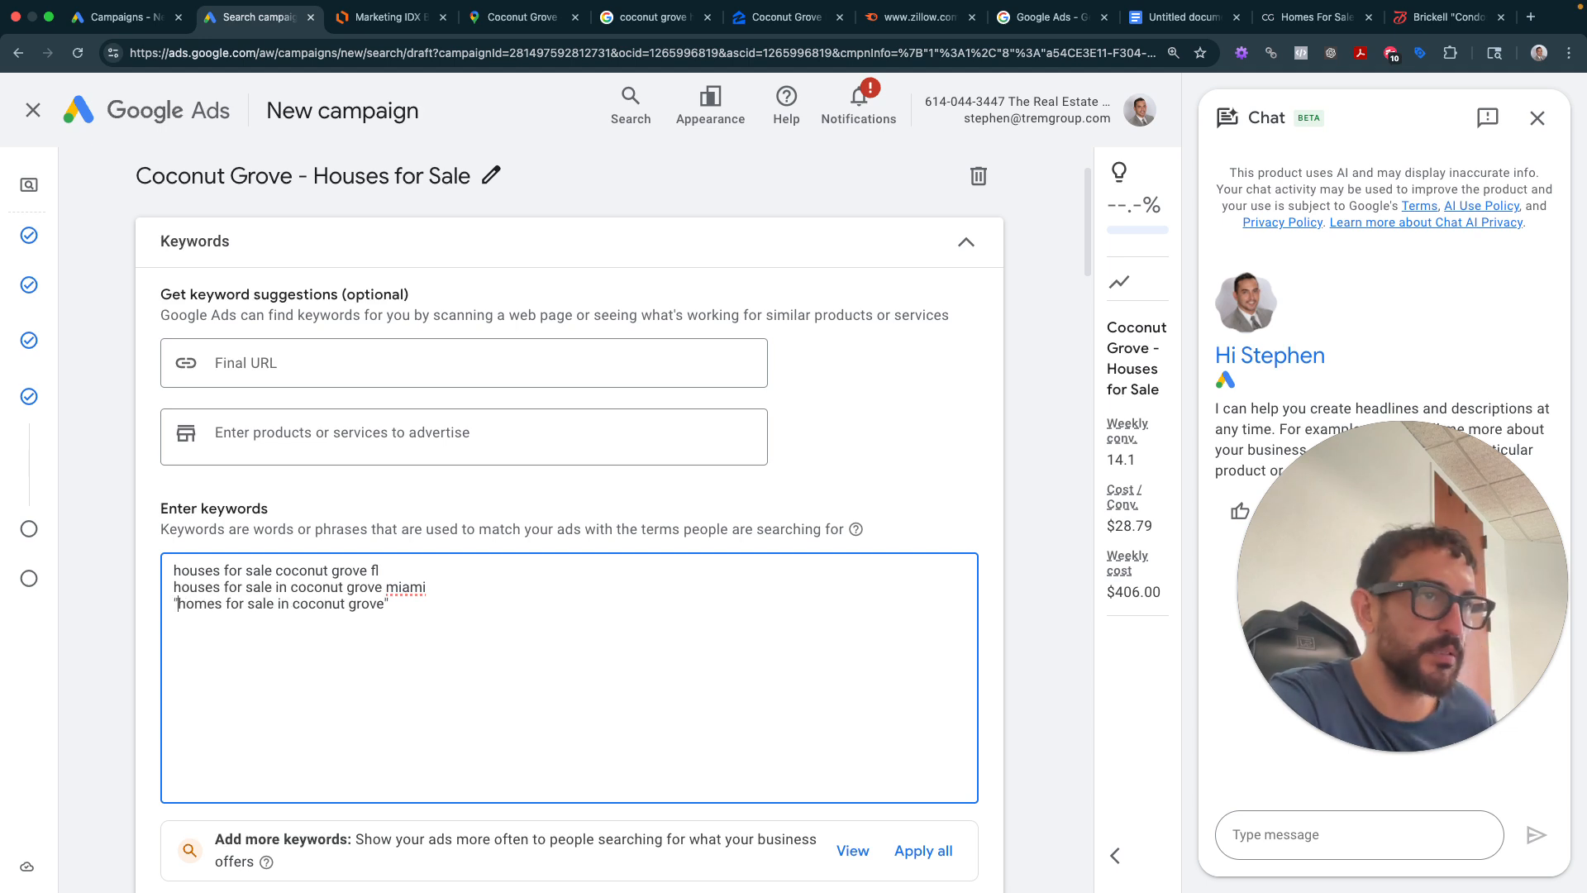
pyautogui.click(174, 587)
pyautogui.write('"')
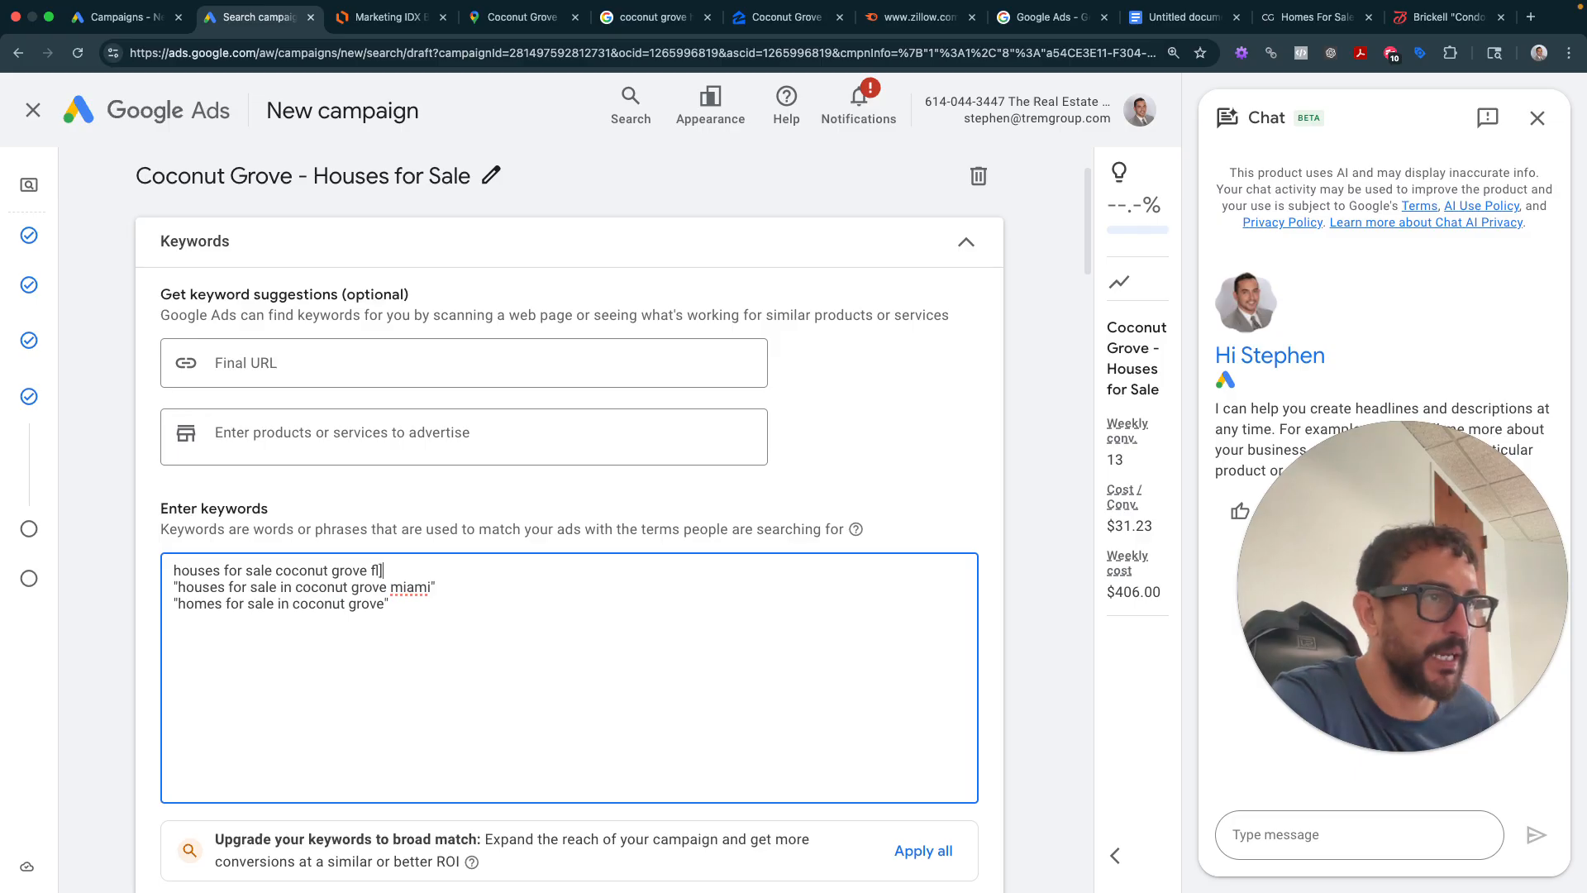
pyautogui.click(173, 570)
pyautogui.write('[')
pyautogui.scroll(-2, 352, 552)
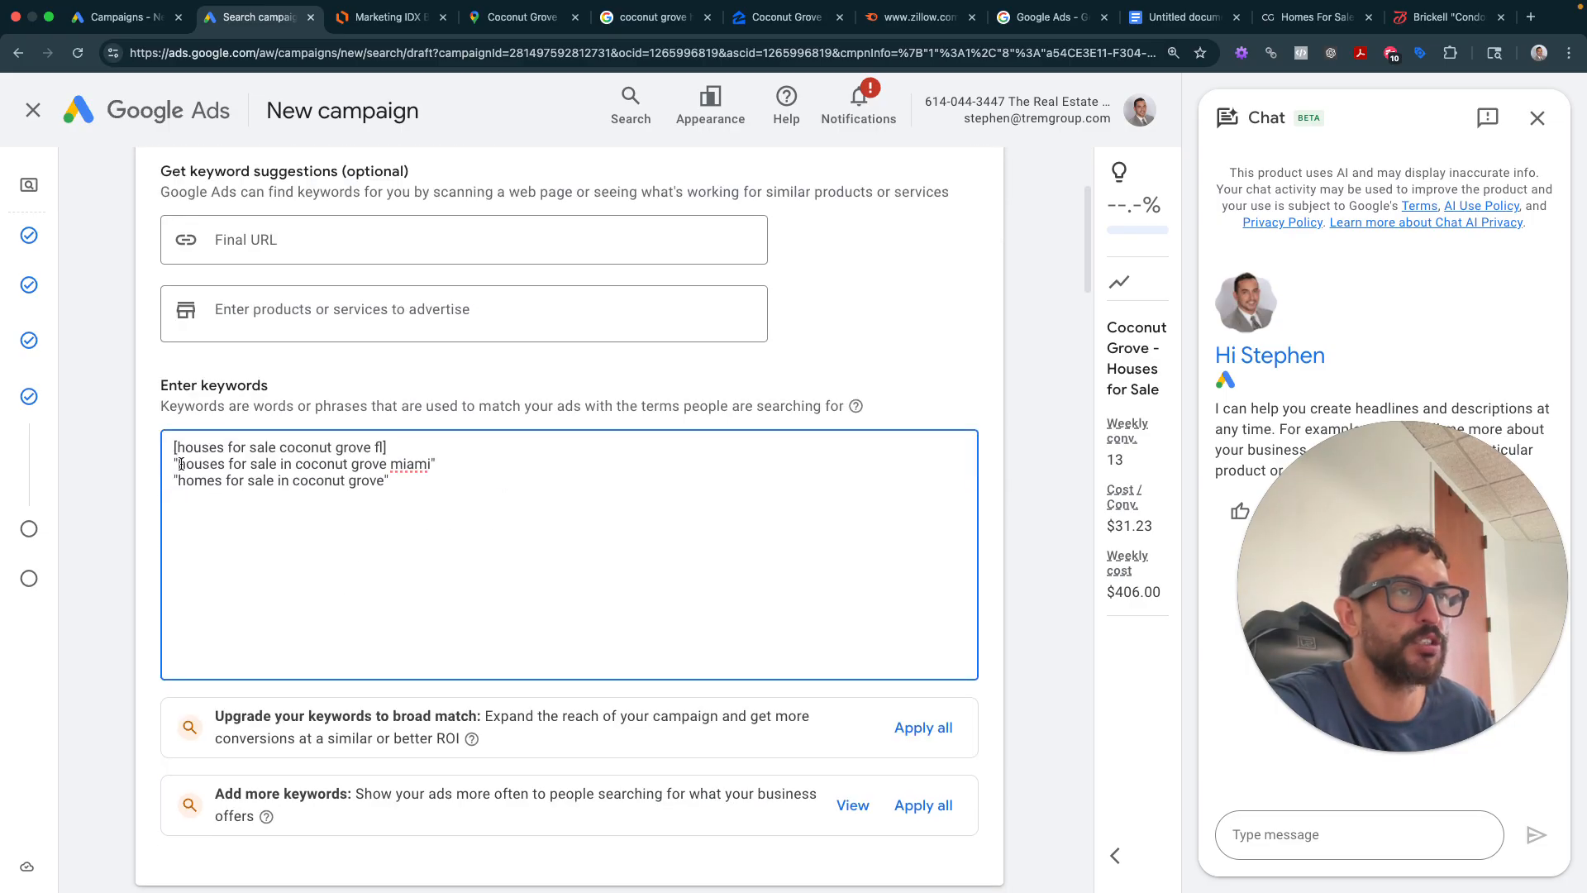
pyautogui.moveTo(180, 465); pyautogui.dragTo(431, 463)
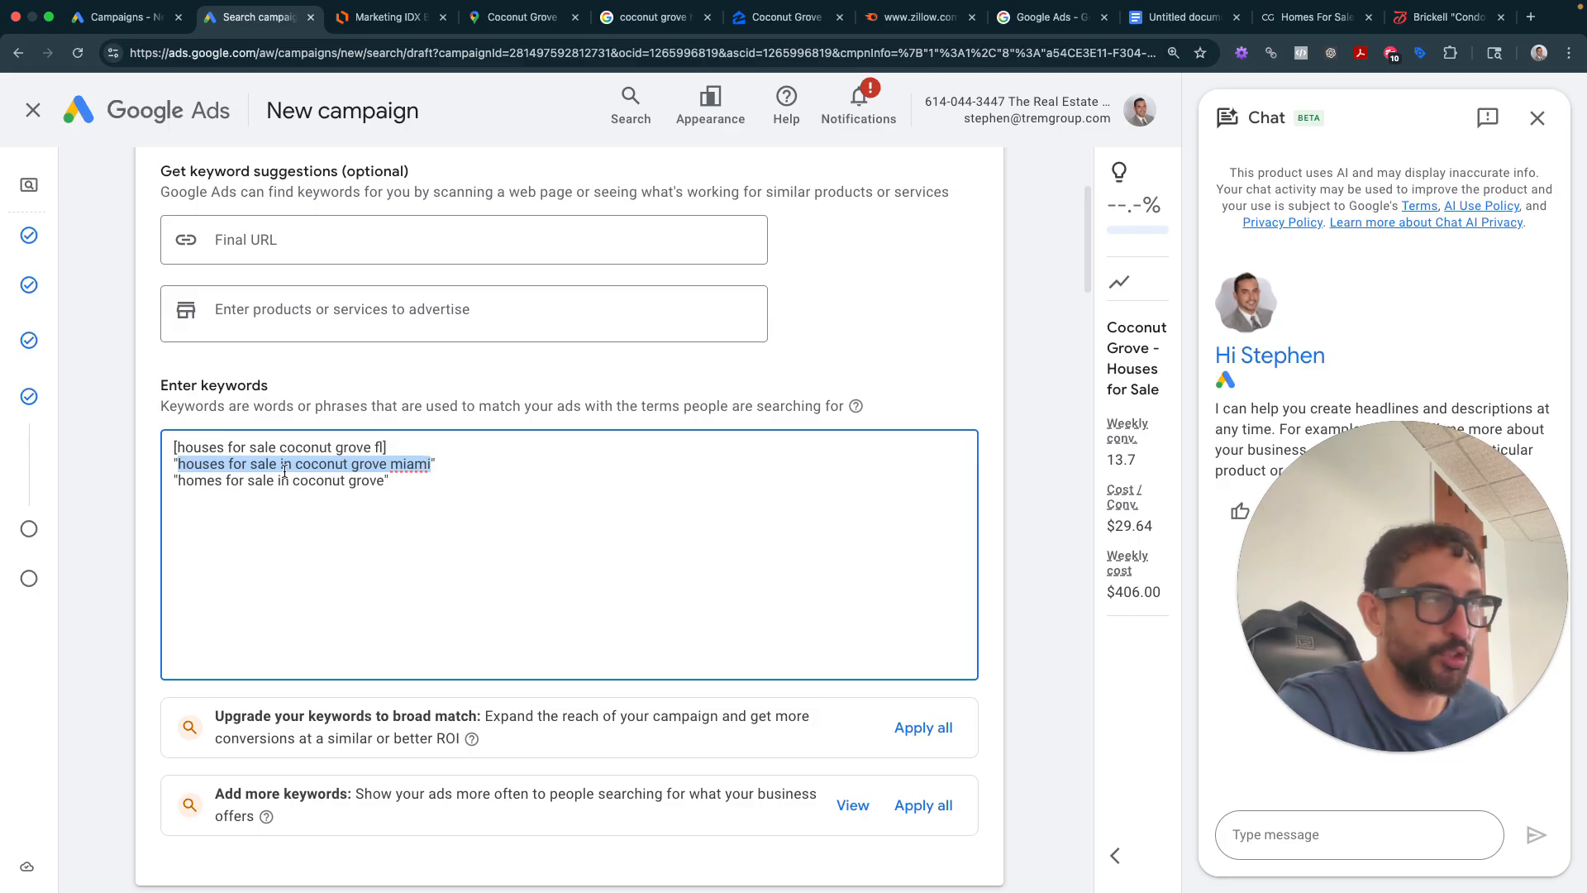
pyautogui.click(481, 474)
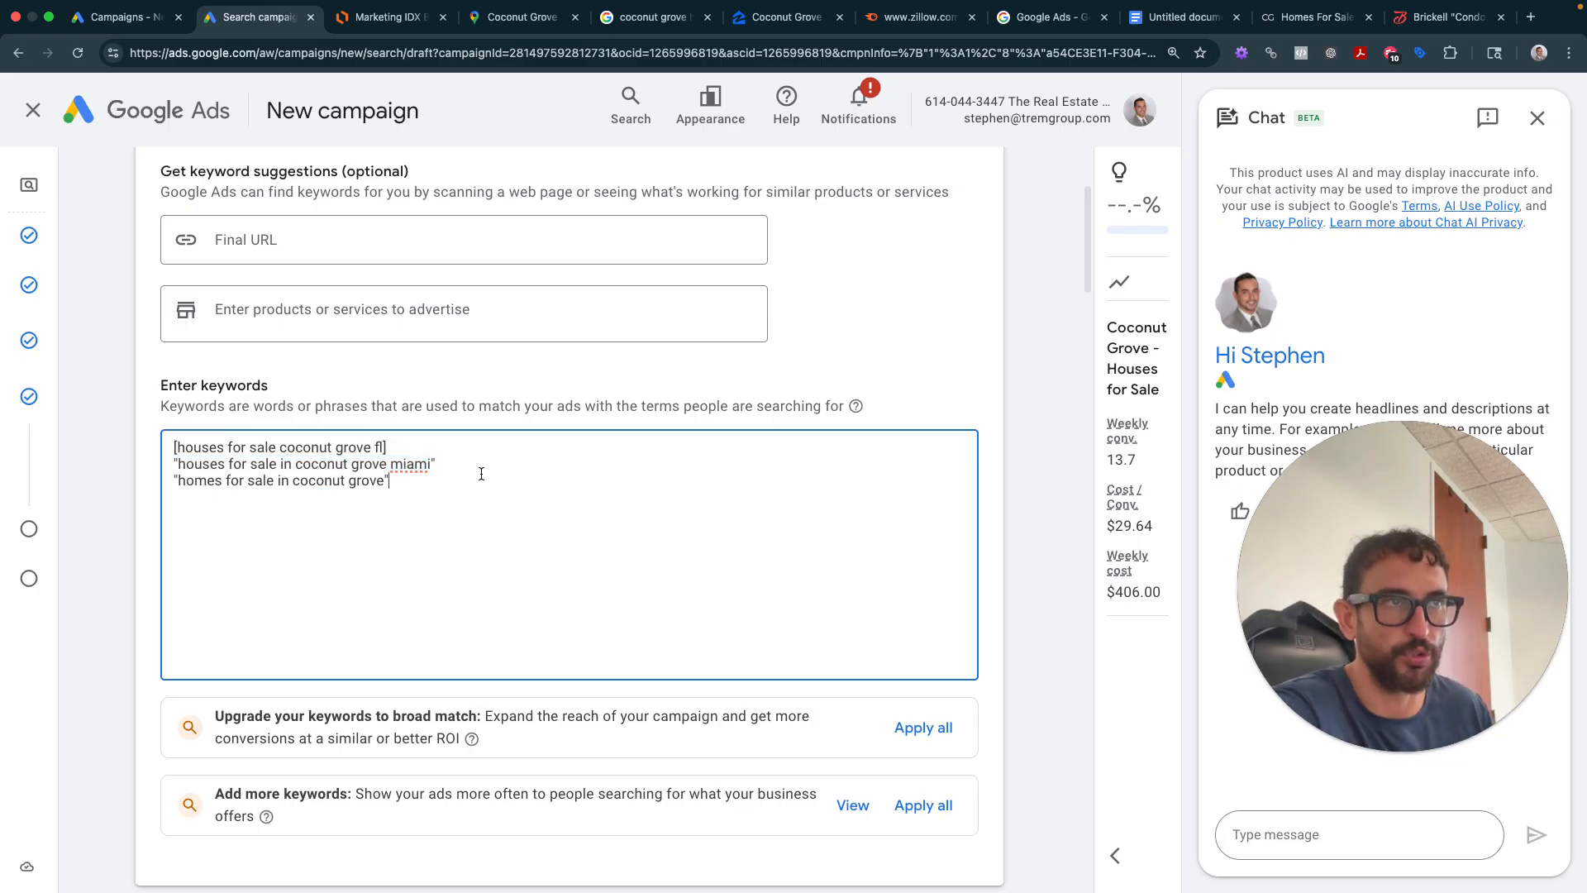
# - Screenshot the Keywords and ads section showing the three match-typed keywords
pyautogui.scroll(-1, 480, 476)
pyautogui.scroll(-1, 477, 479)
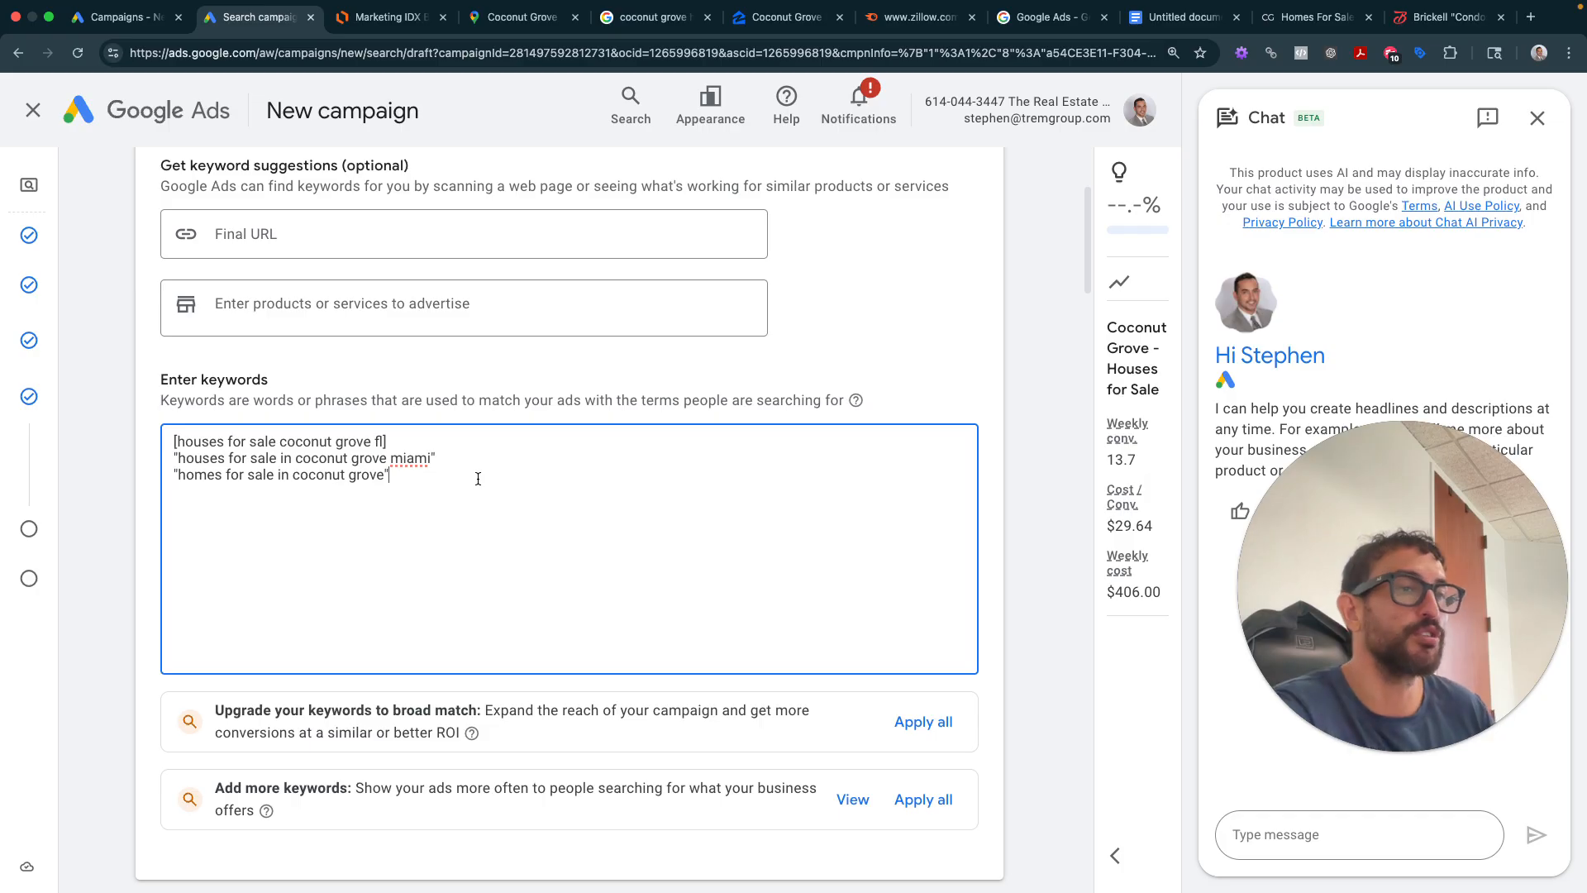
pyautogui.scroll(3, 478, 479)
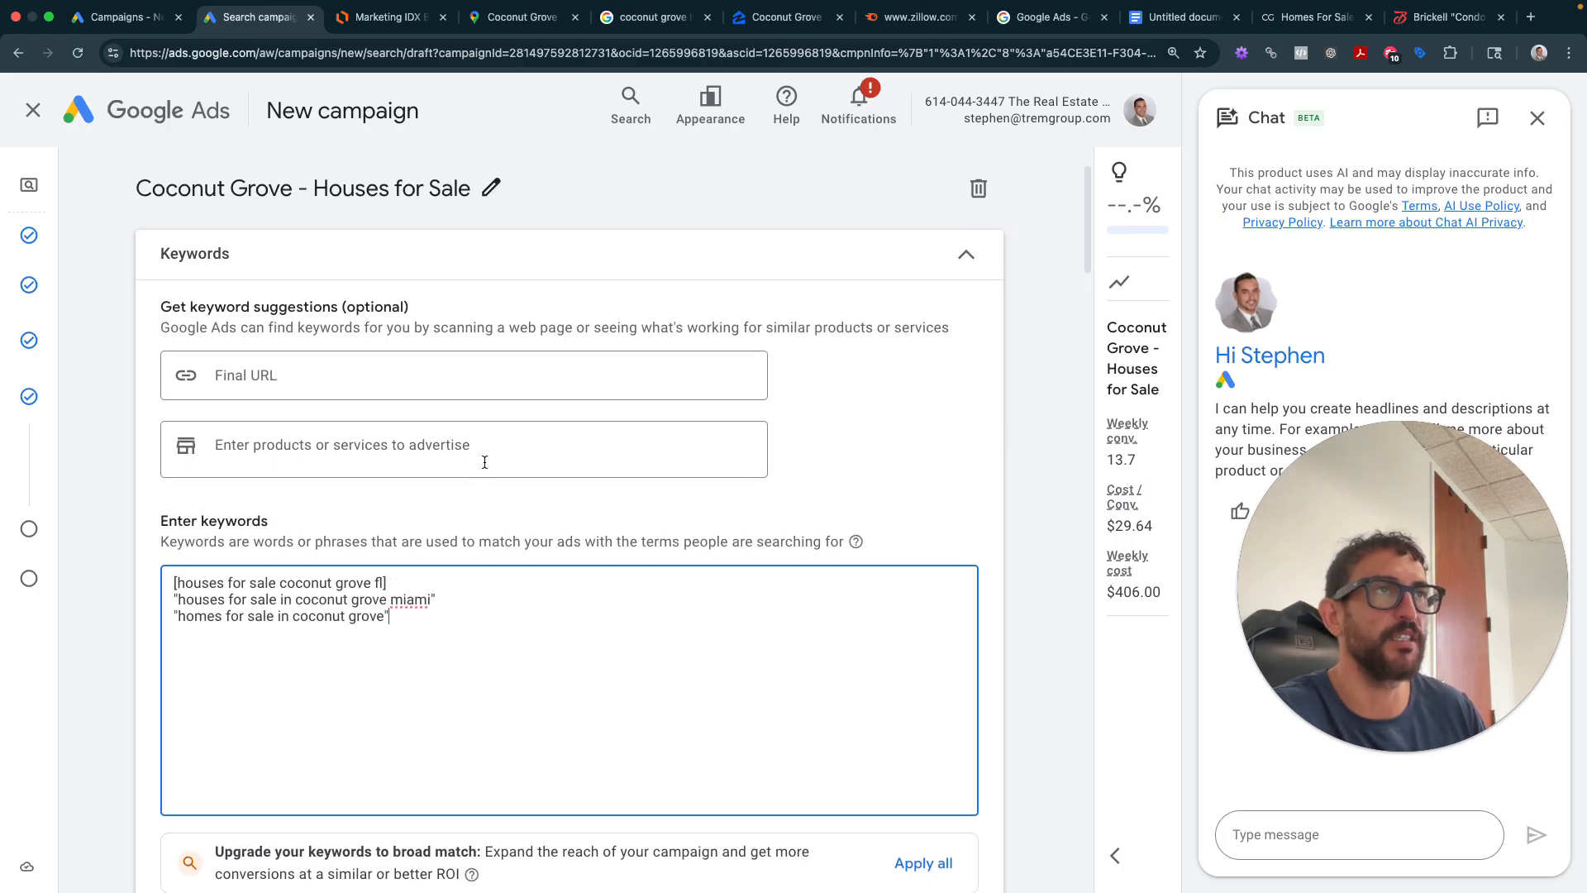
pyautogui.scroll(-8, 1081, 410)
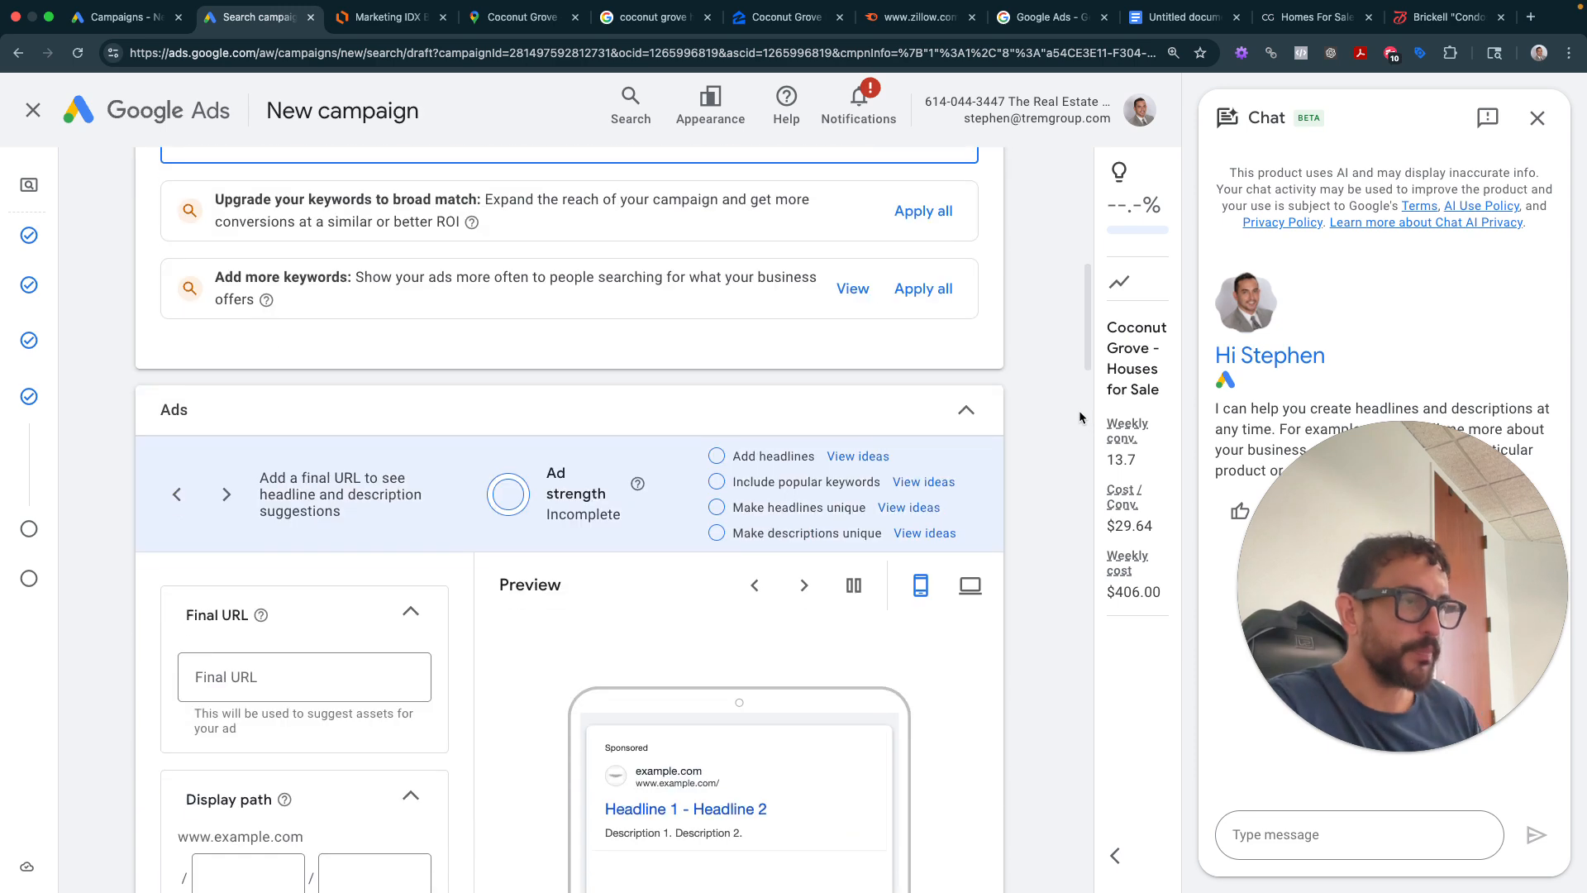
pyautogui.moveTo(81, 248)
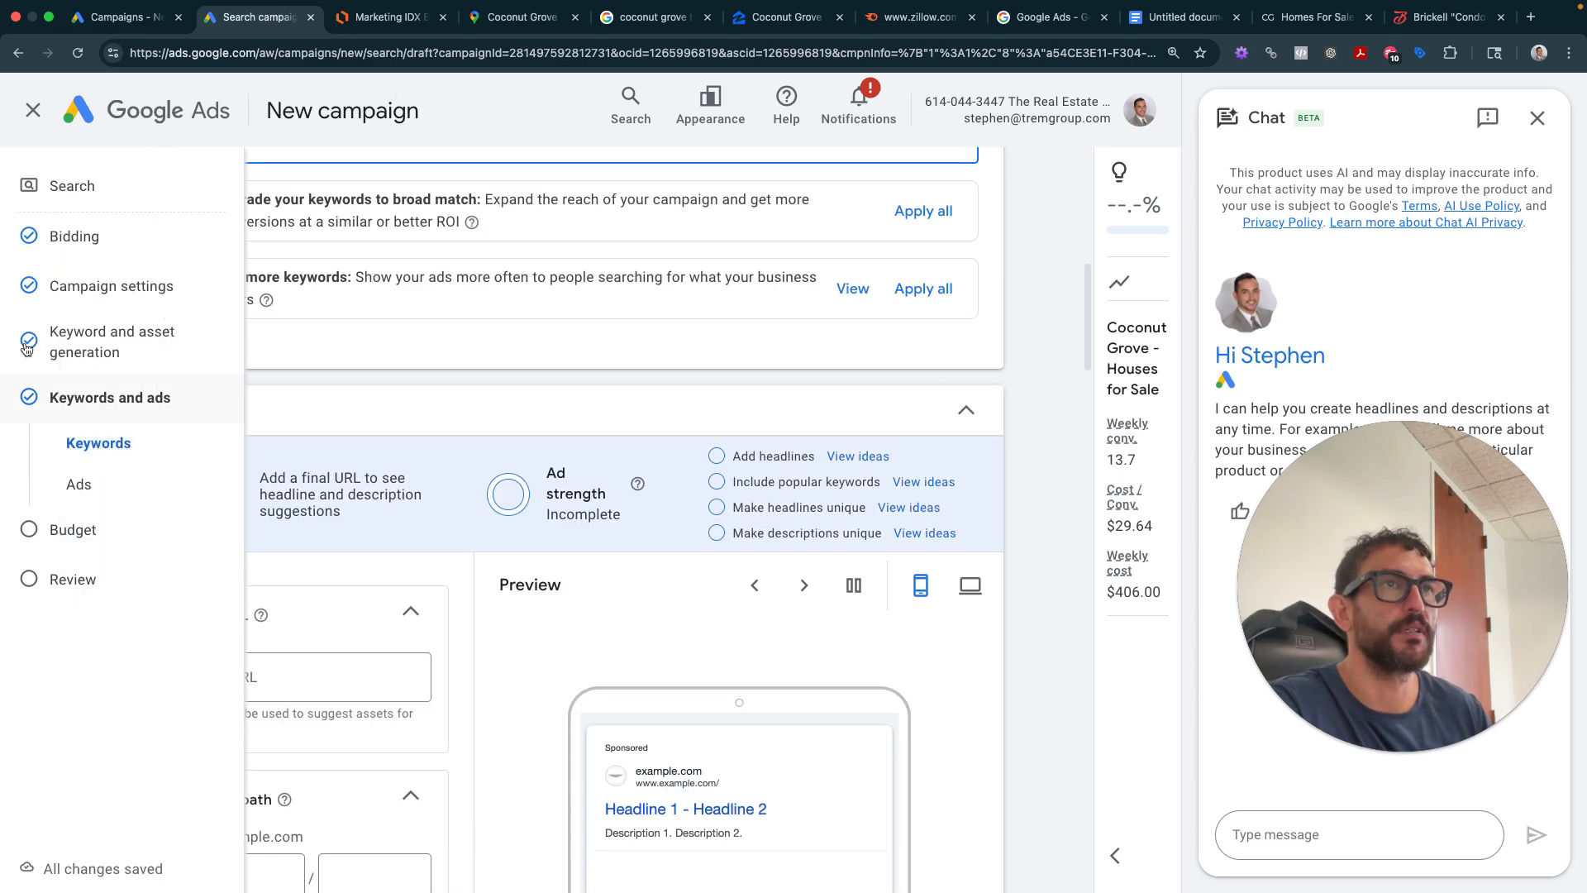
pyautogui.scroll(10, 210, 346)
pyautogui.scroll(-1, 189, 431)
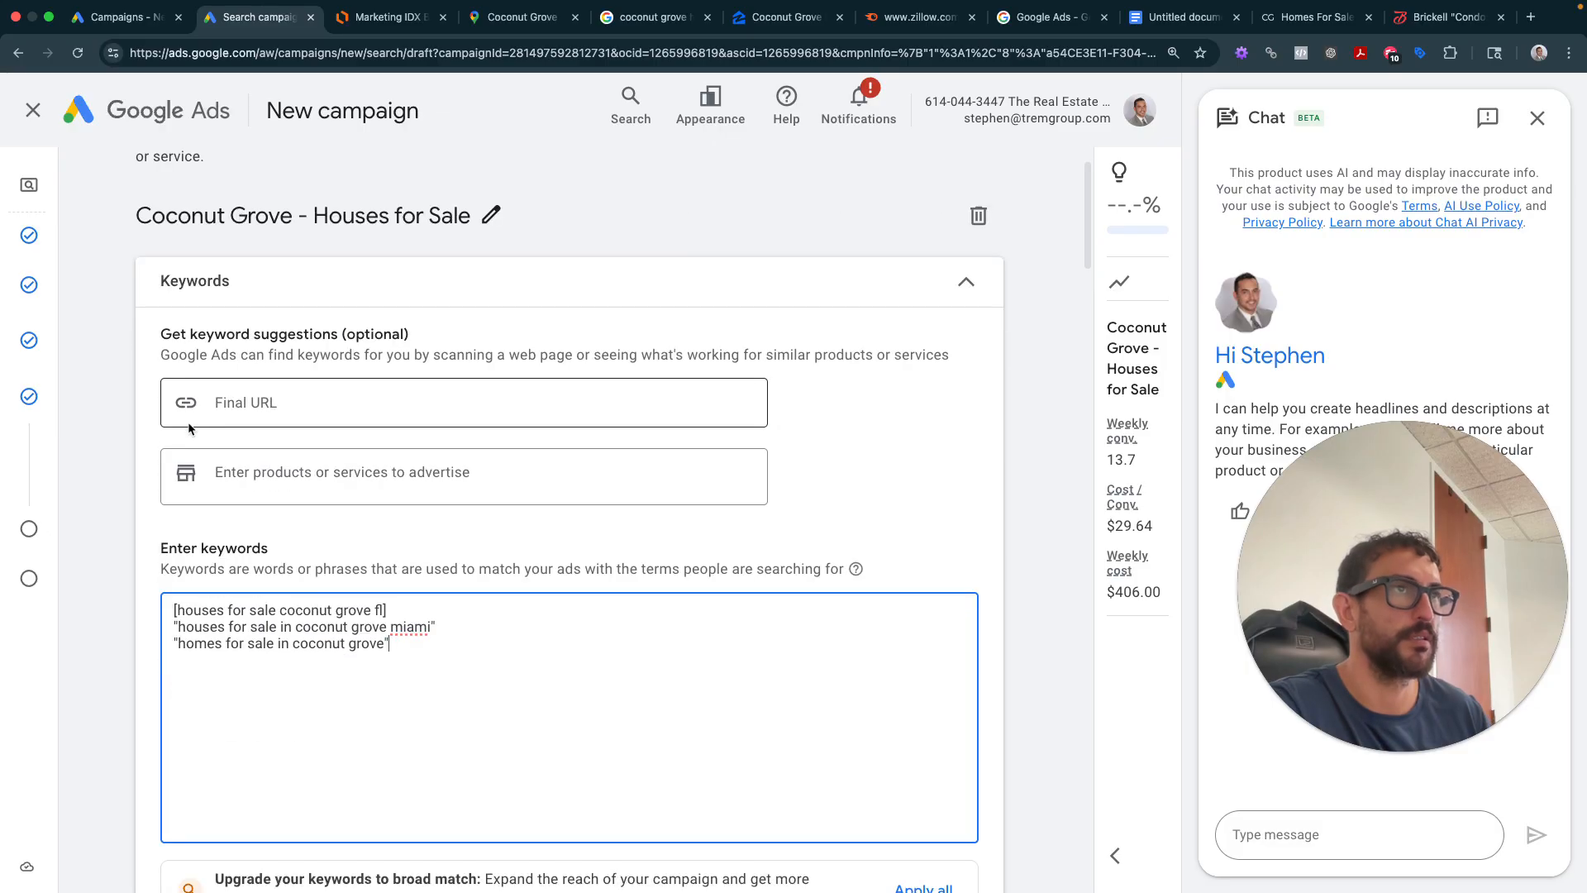
pyautogui.scroll(1, 188, 425)
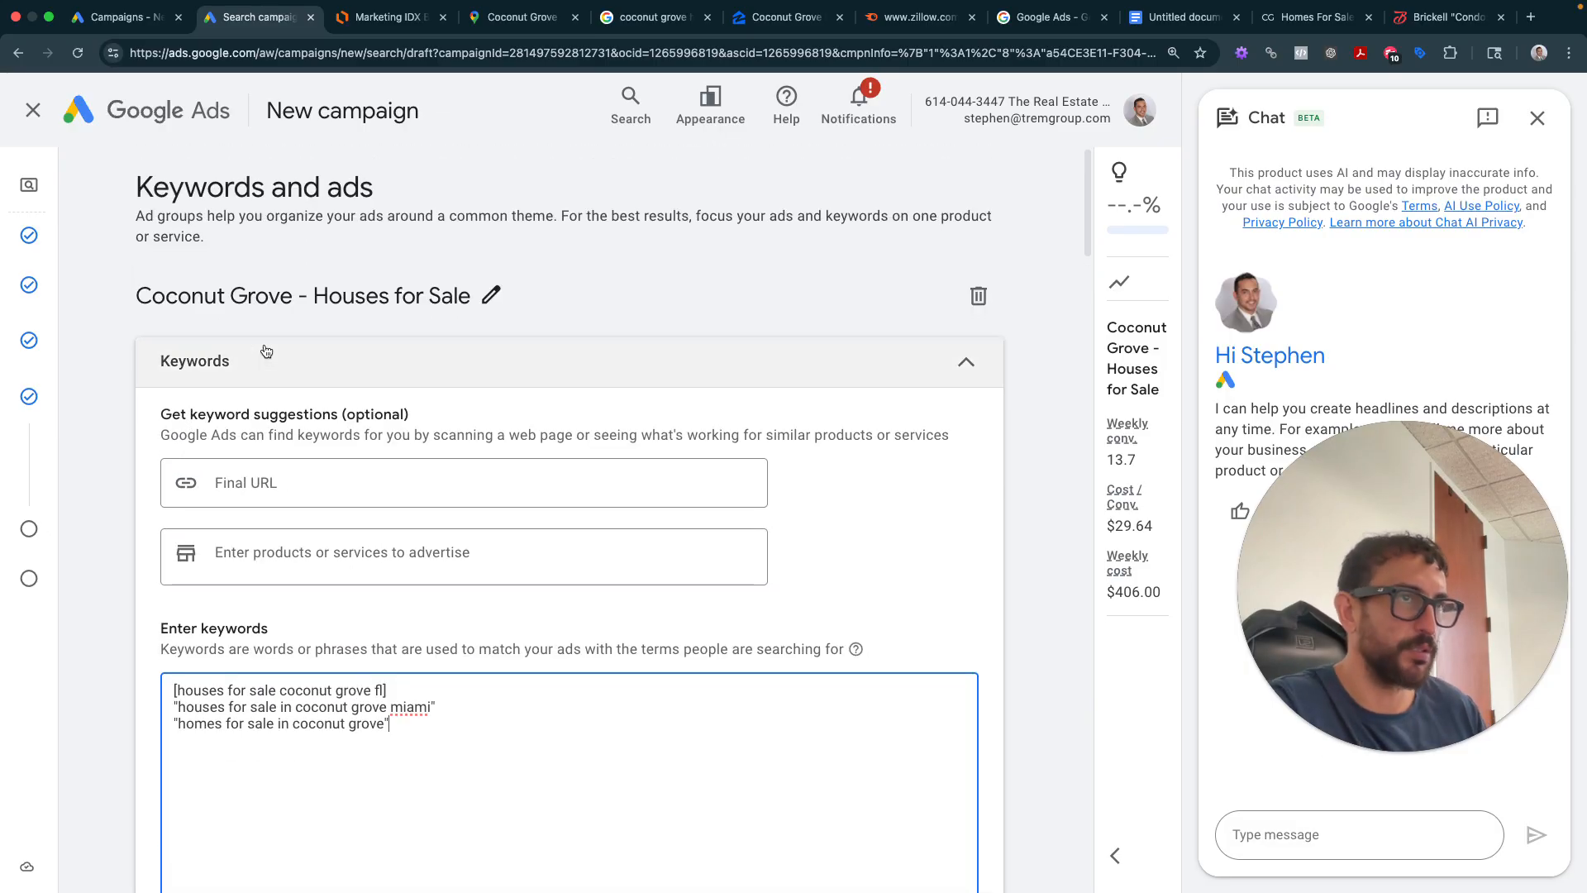
pyautogui.press('super+shift+4')
pyautogui.moveTo(88, 154); pyautogui.dragTo(1048, 779)
pyautogui.click(1181, 17)
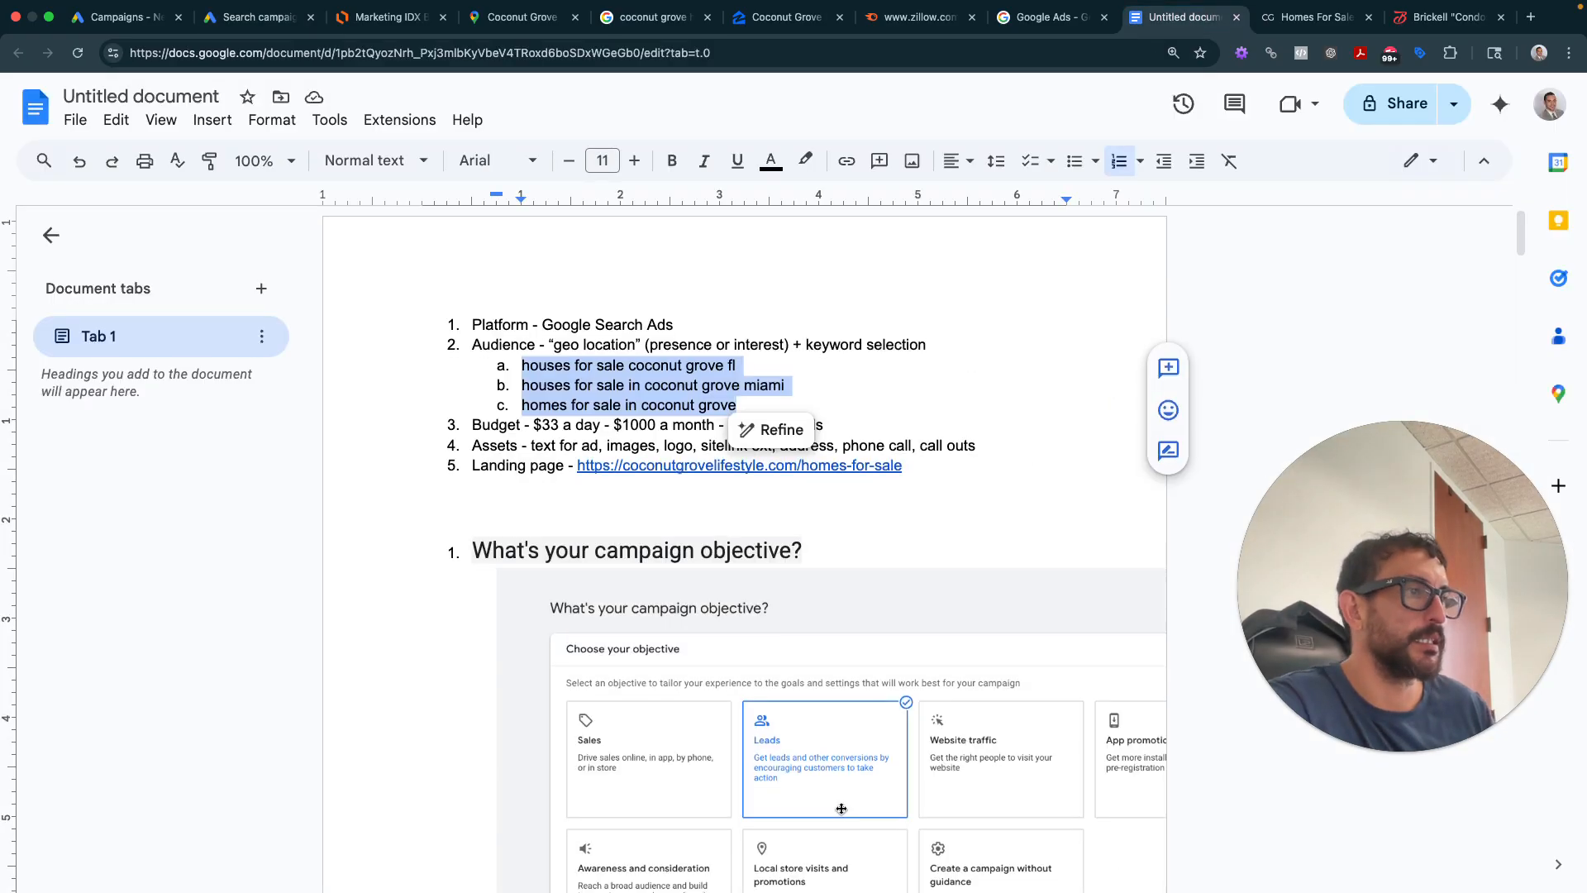
# - Insert the keywords screenshot under Select Campaign Type, then undo the misplaced insertion
pyautogui.scroll(-4, 767, 740)
pyautogui.click(767, 740)
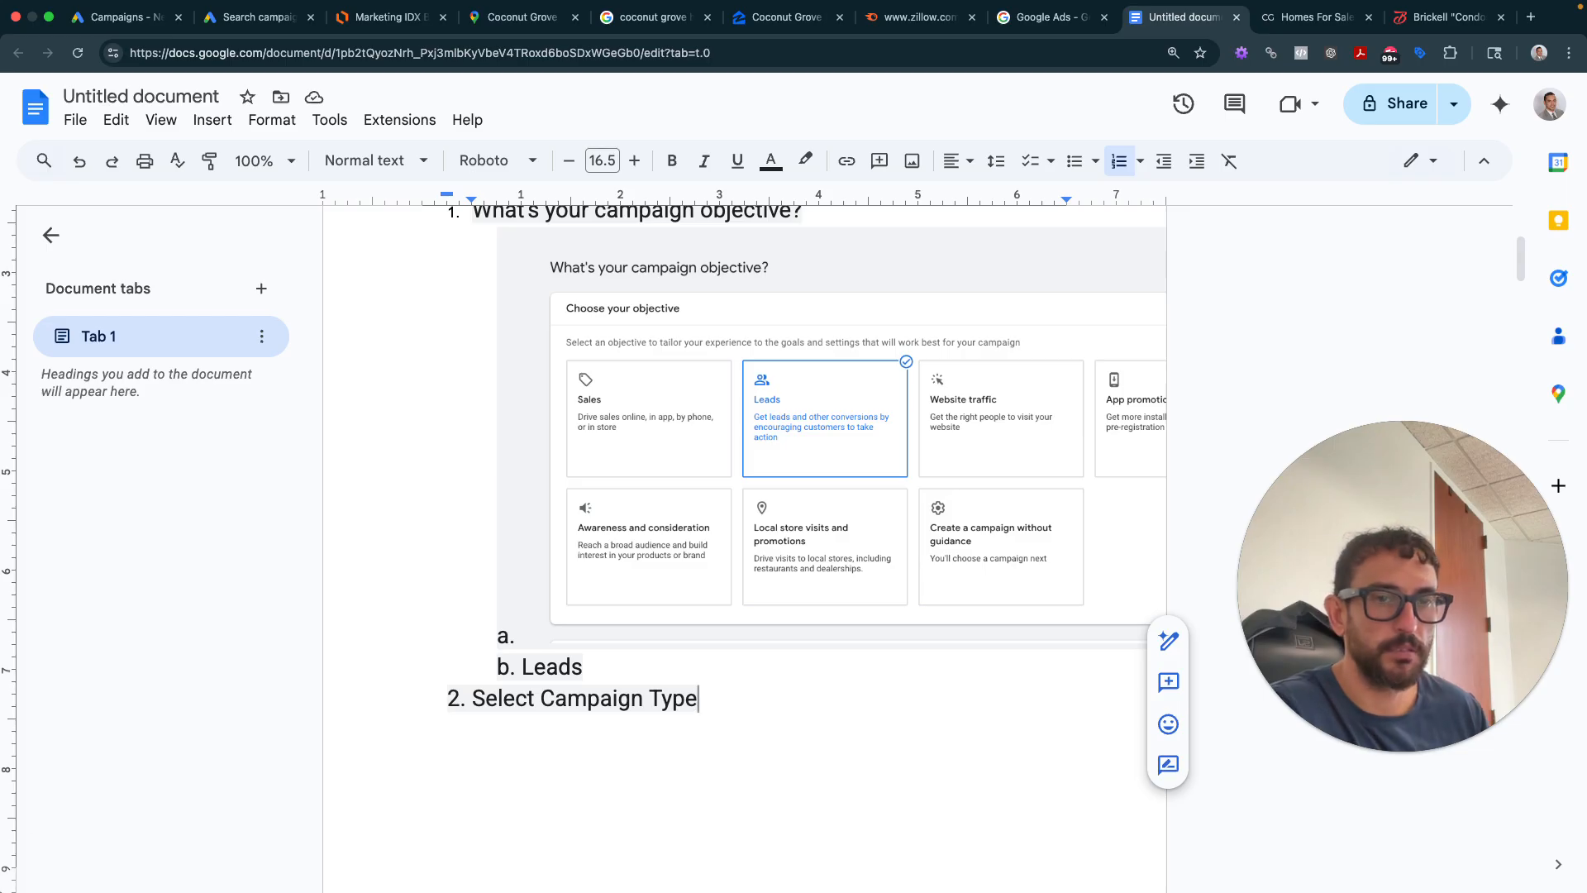
pyautogui.moveTo(1, 492); pyautogui.dragTo(910, 758)
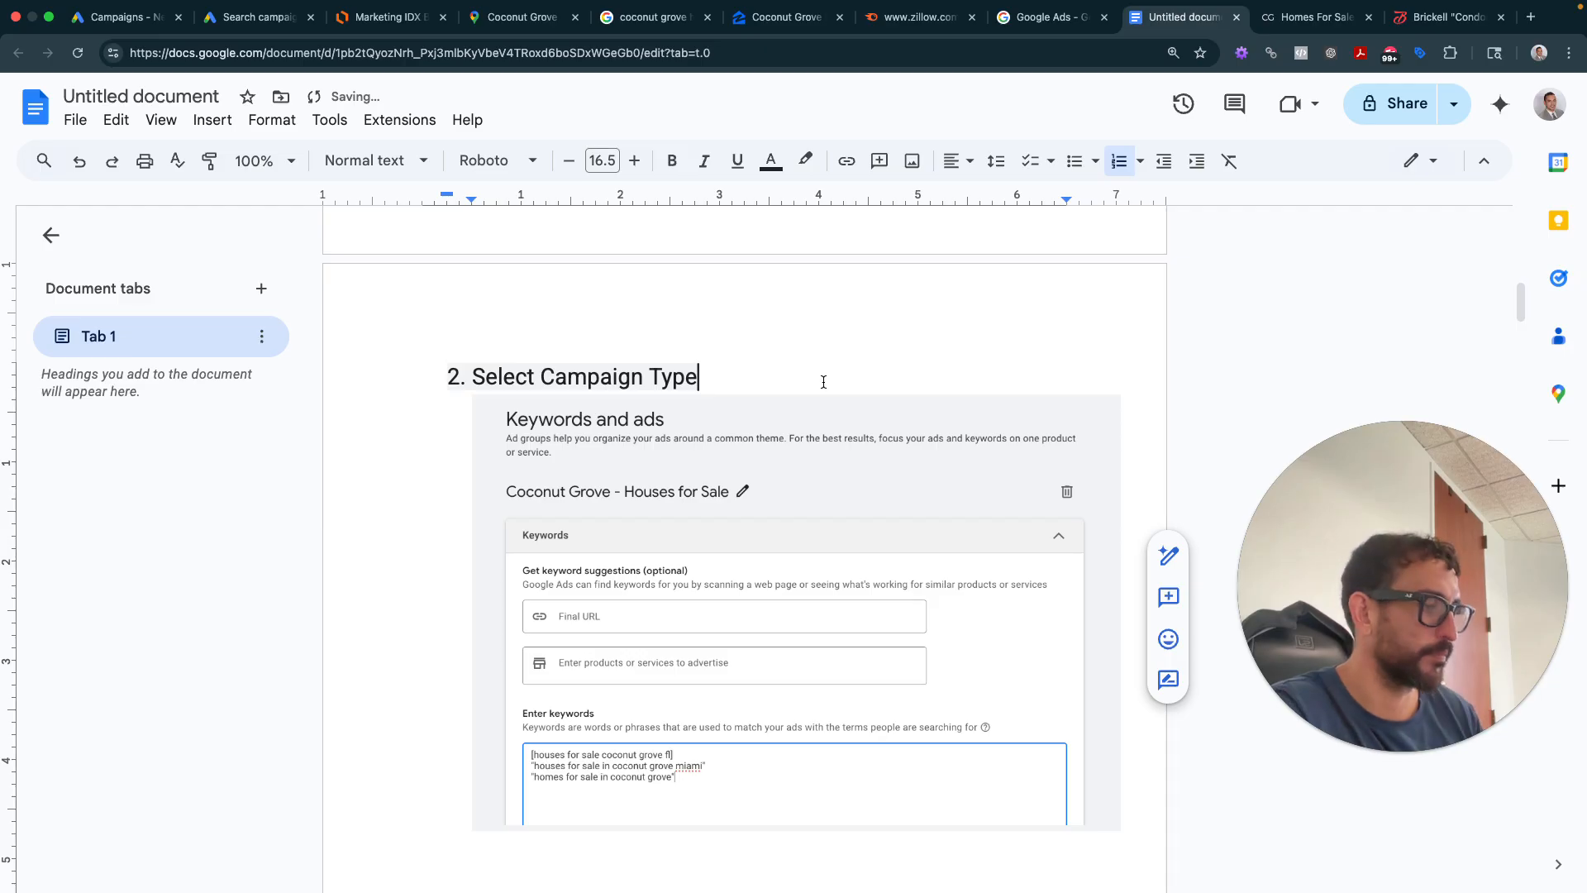
pyautogui.press('Return')
pyautogui.press('Return')
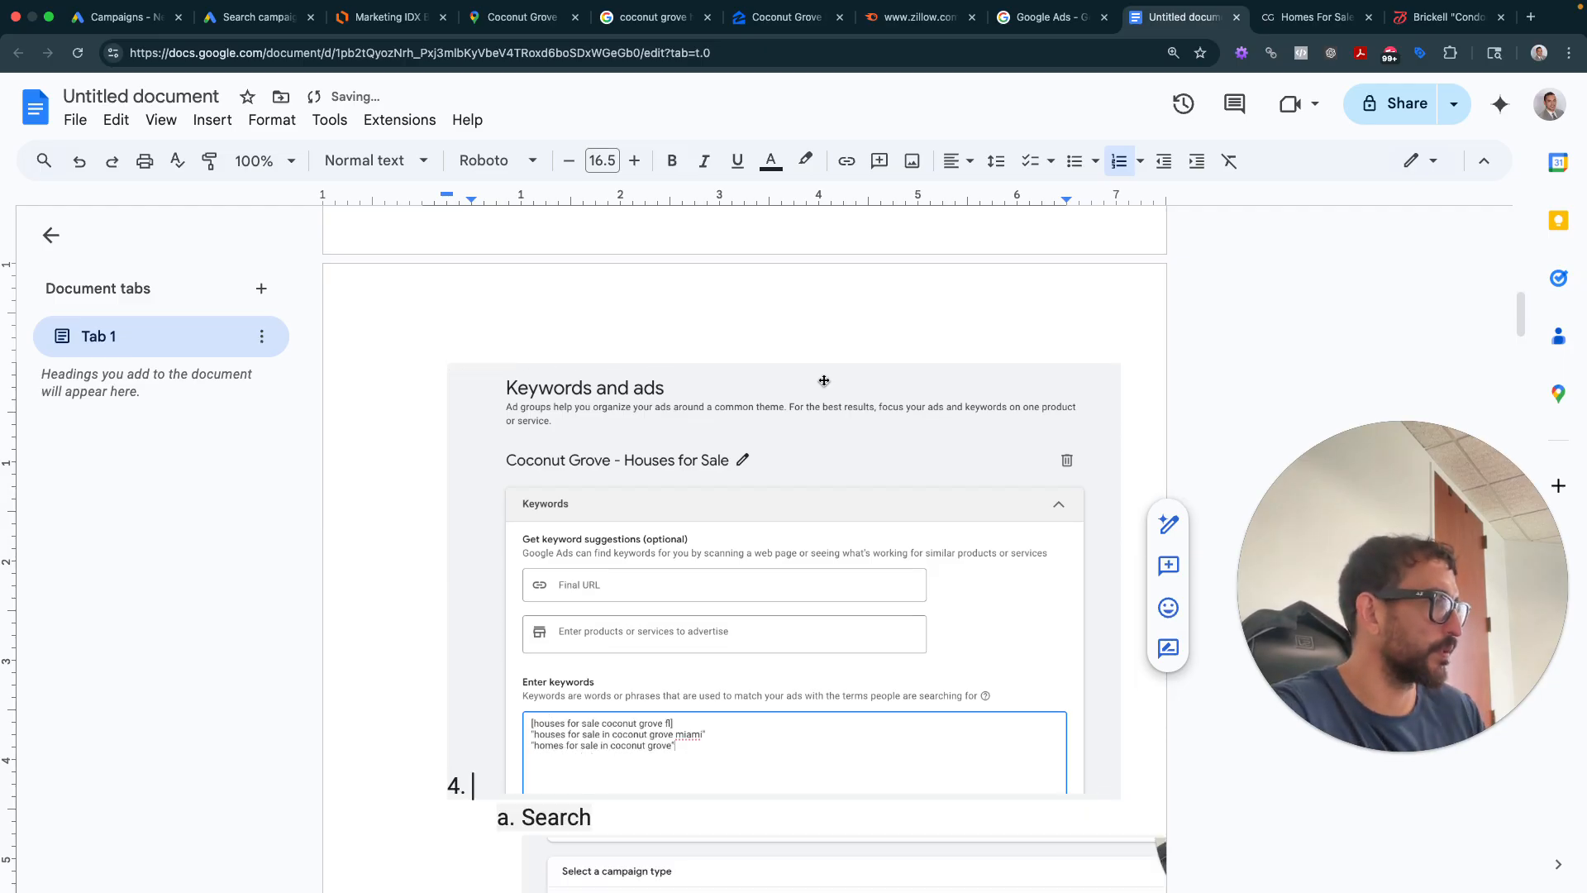
pyautogui.scroll(-15, 820, 380)
pyautogui.scroll(5, 818, 380)
pyautogui.press('BackSpace')
pyautogui.press('BackSpace')
pyautogui.scroll(4, 818, 382)
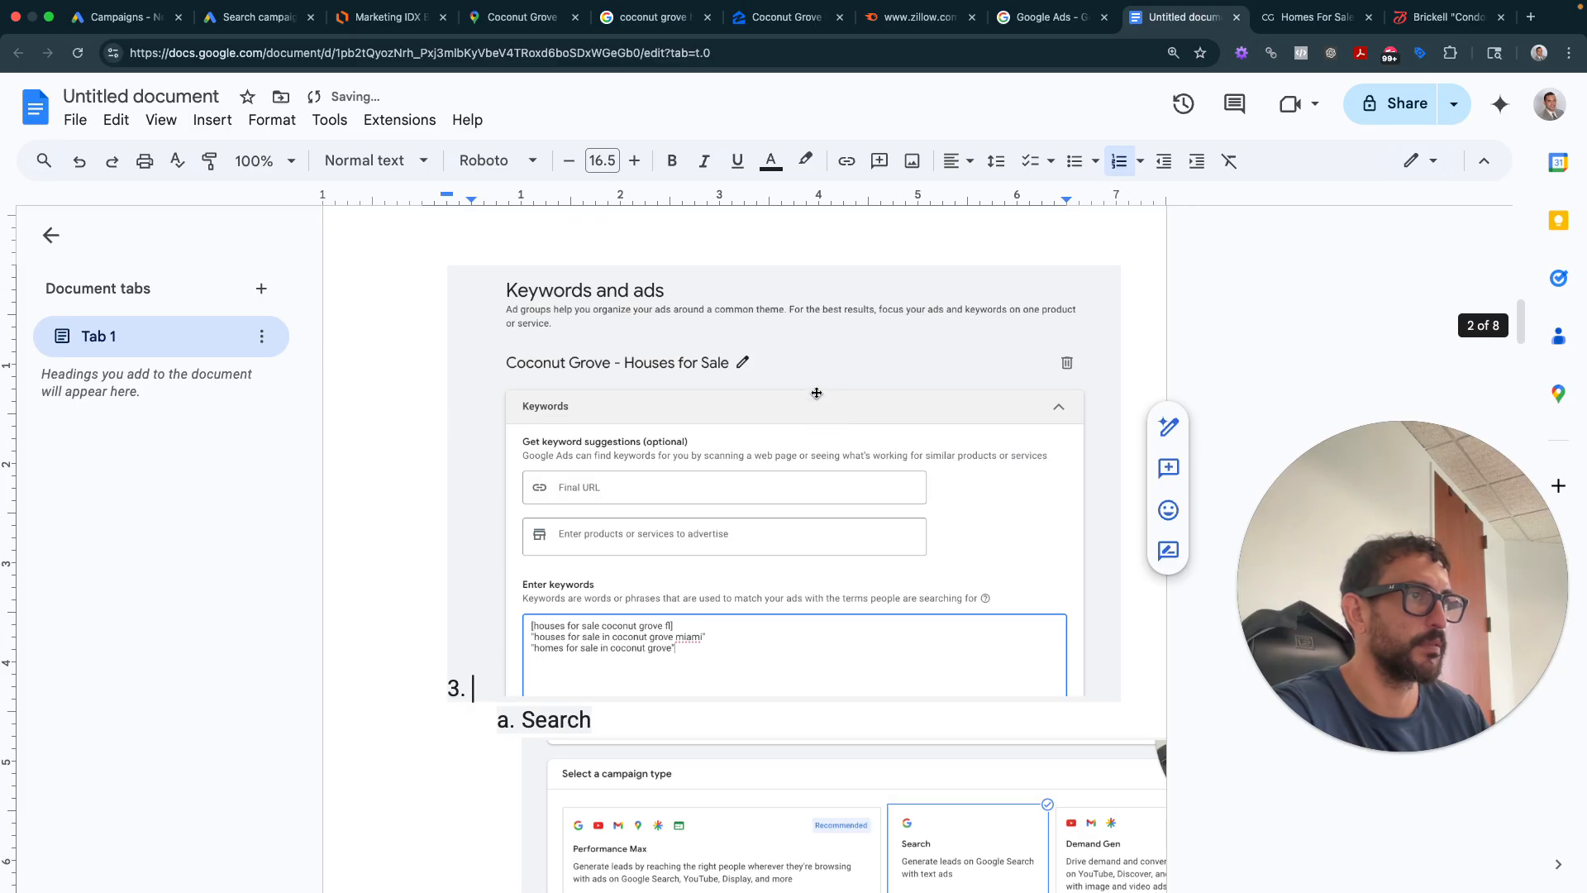
pyautogui.scroll(2, 814, 401)
pyautogui.press('super+z')
pyautogui.press('super+z')
# - Add an empty line below the More settings screenshot at the end of the notes
pyautogui.scroll(1, 812, 408)
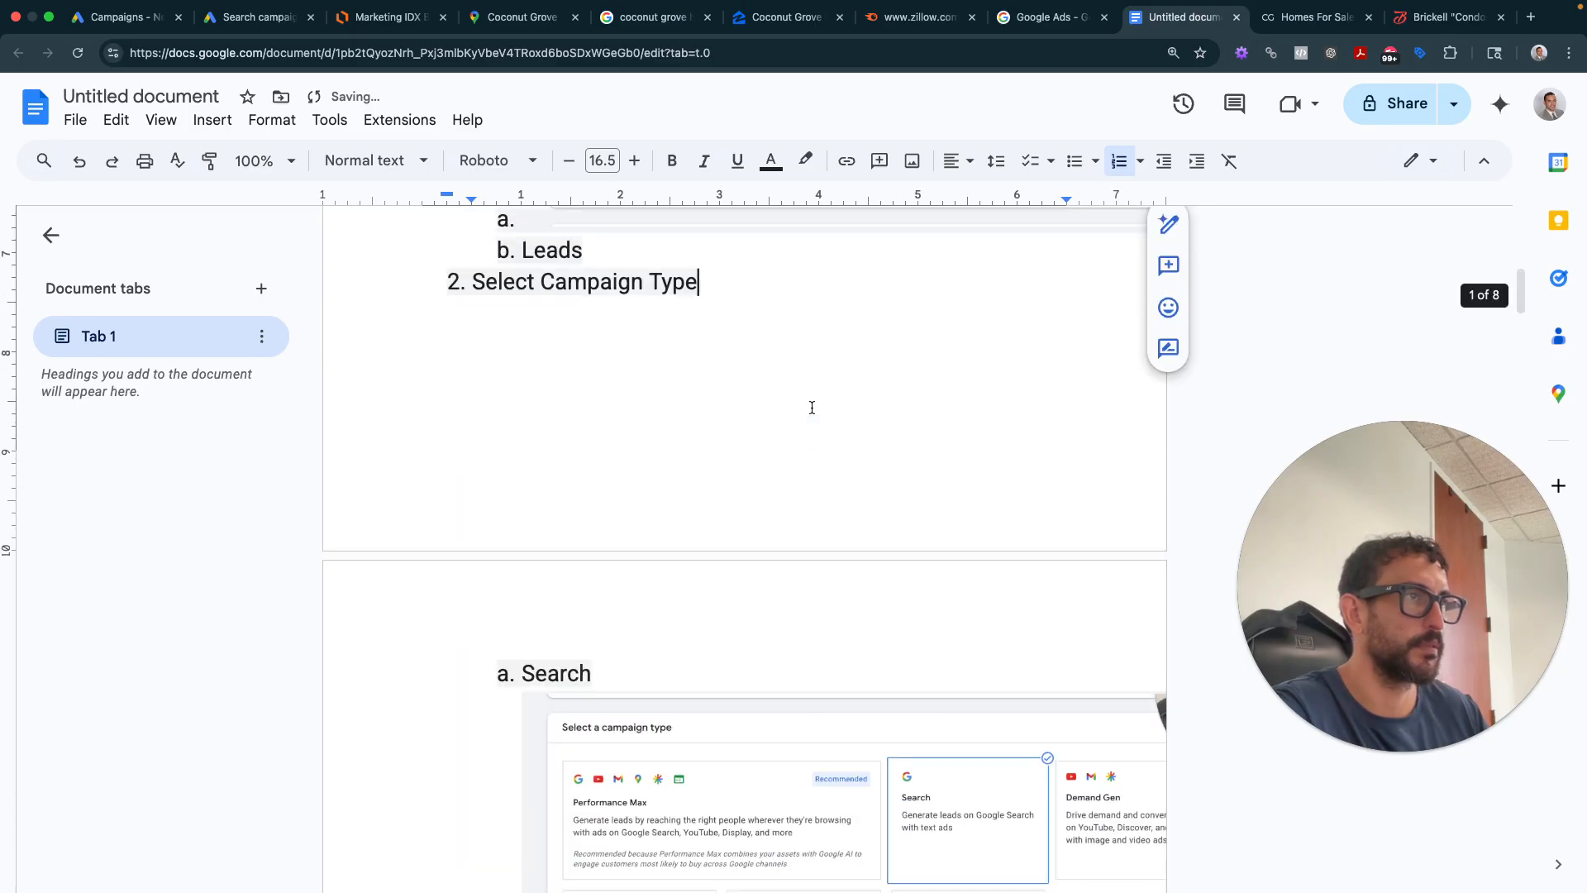
pyautogui.scroll(1, 812, 408)
pyautogui.scroll(-15, 801, 490)
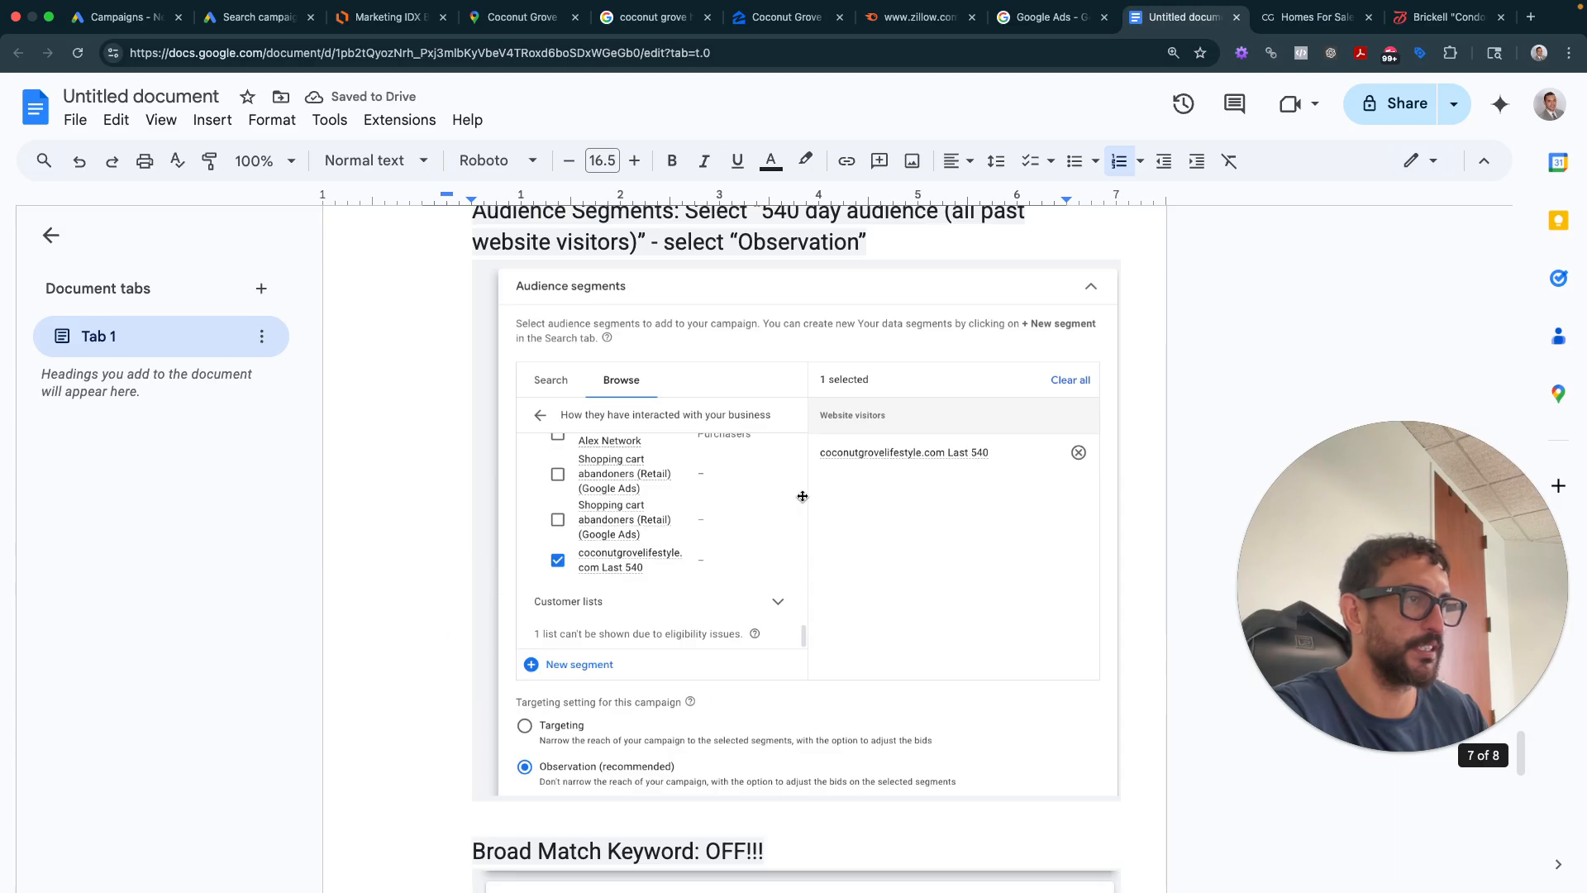
pyautogui.scroll(-10, 802, 496)
pyautogui.click(1009, 486)
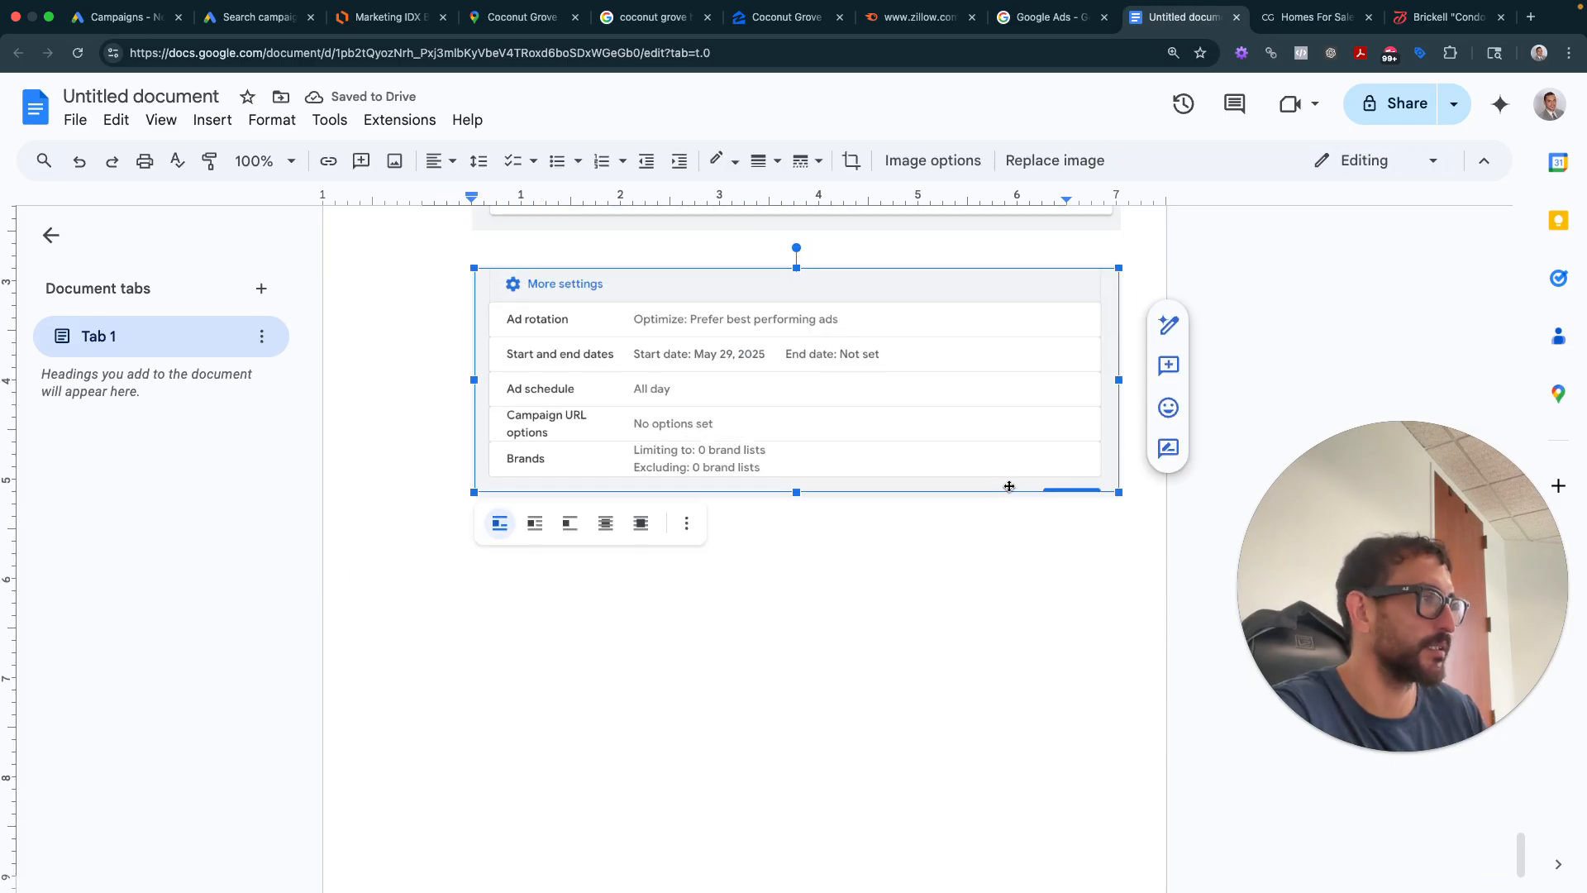
pyautogui.press('Right')
pyautogui.press('Return')
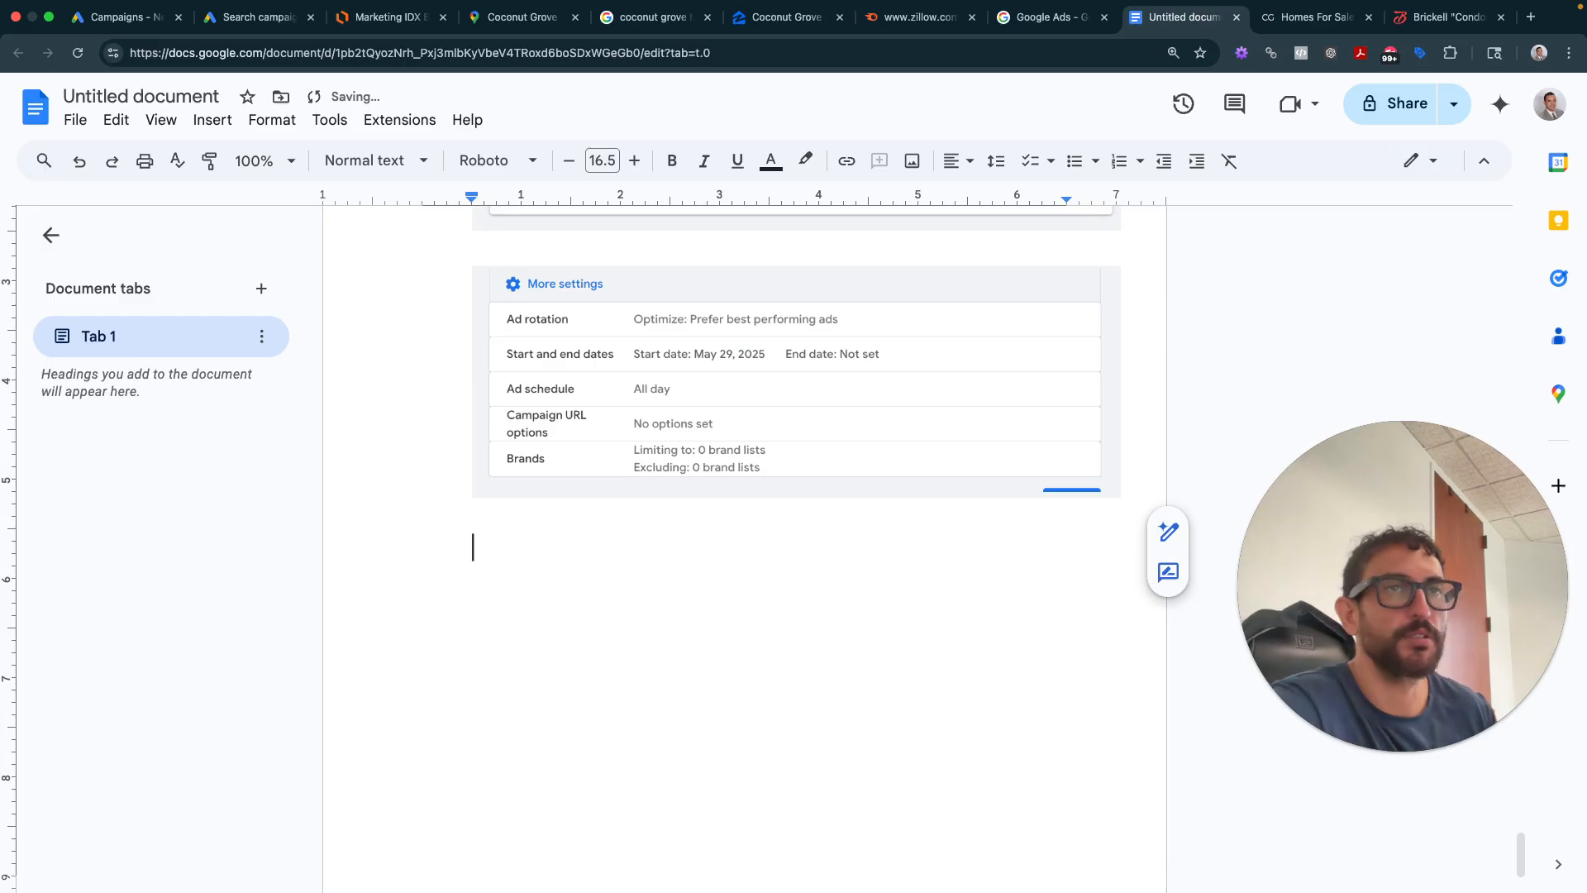
pyautogui.click(271, 38)
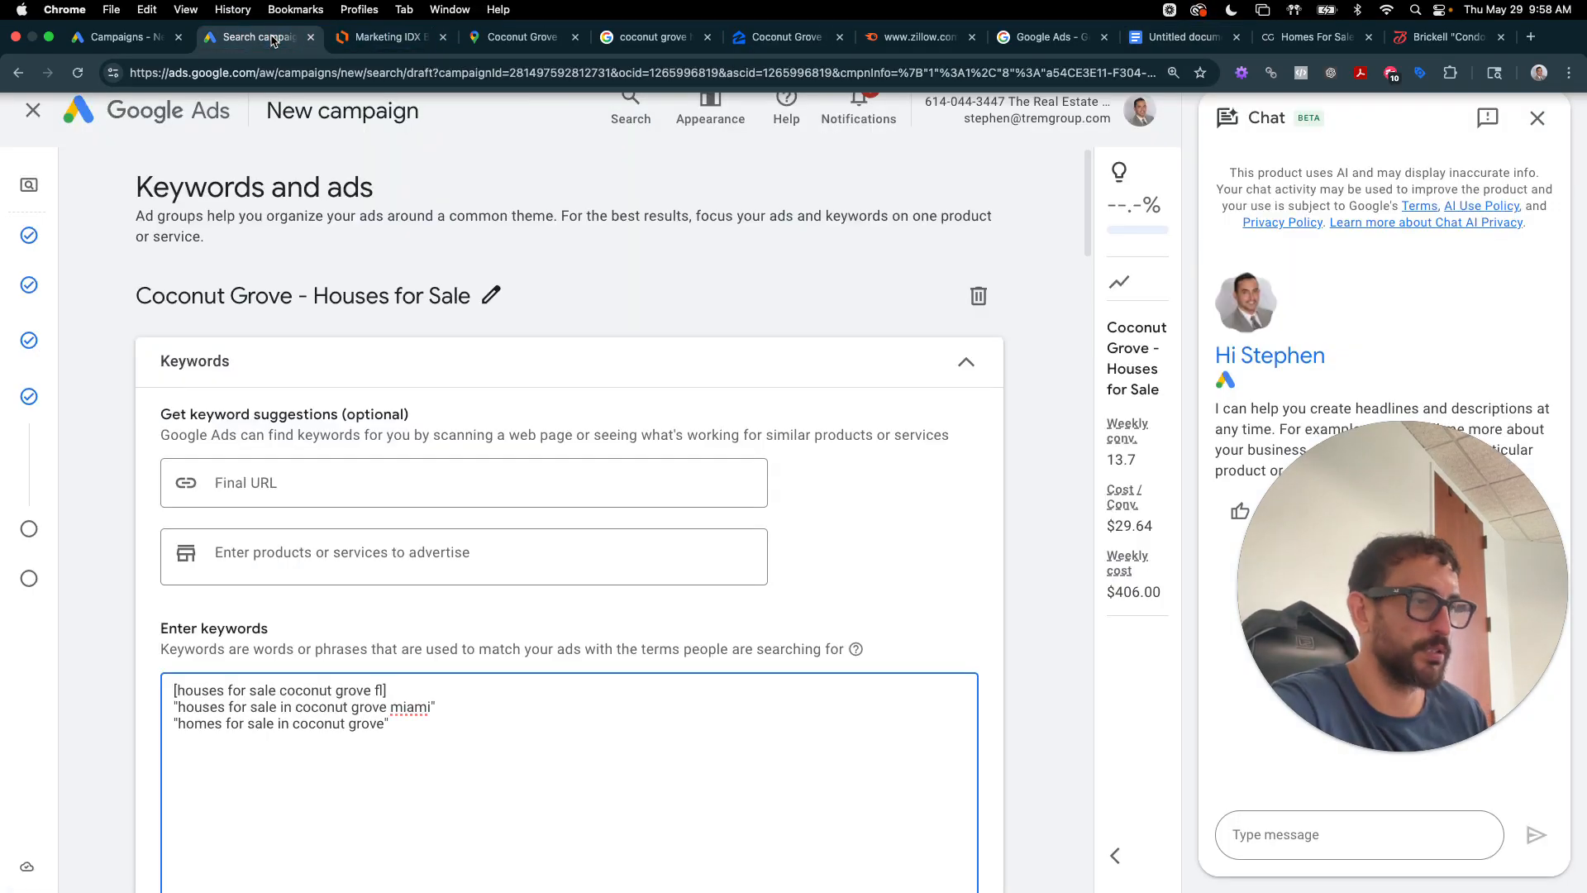
# - Capture the Keywords and ads area with the three Coconut Grove keywords for the notes
pyautogui.press('super+shift+4')
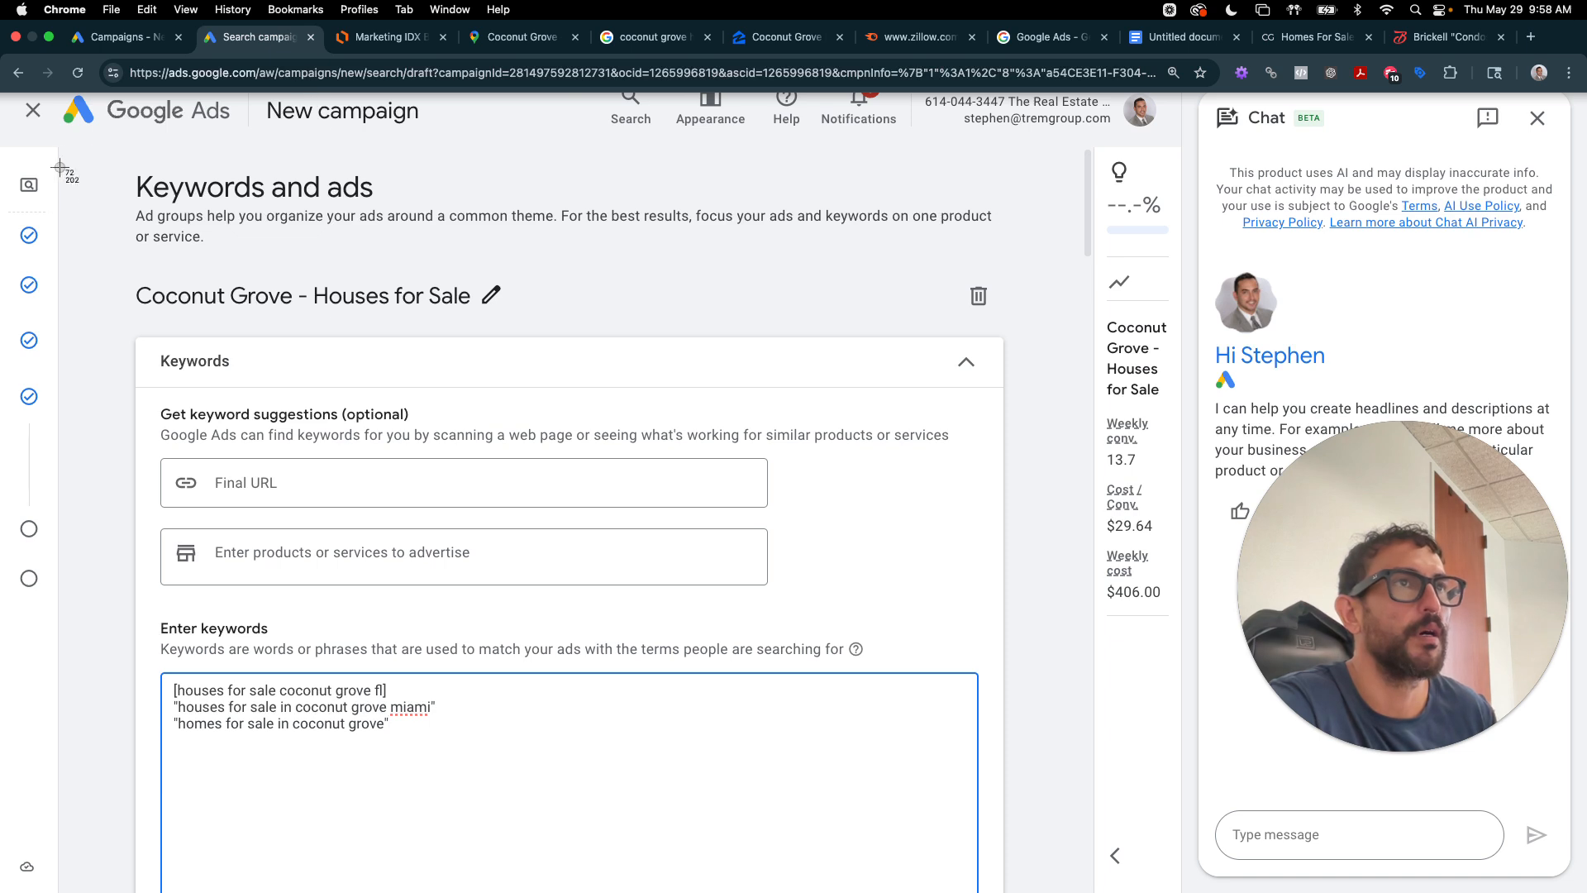
pyautogui.moveTo(76, 143); pyautogui.dragTo(1029, 820)
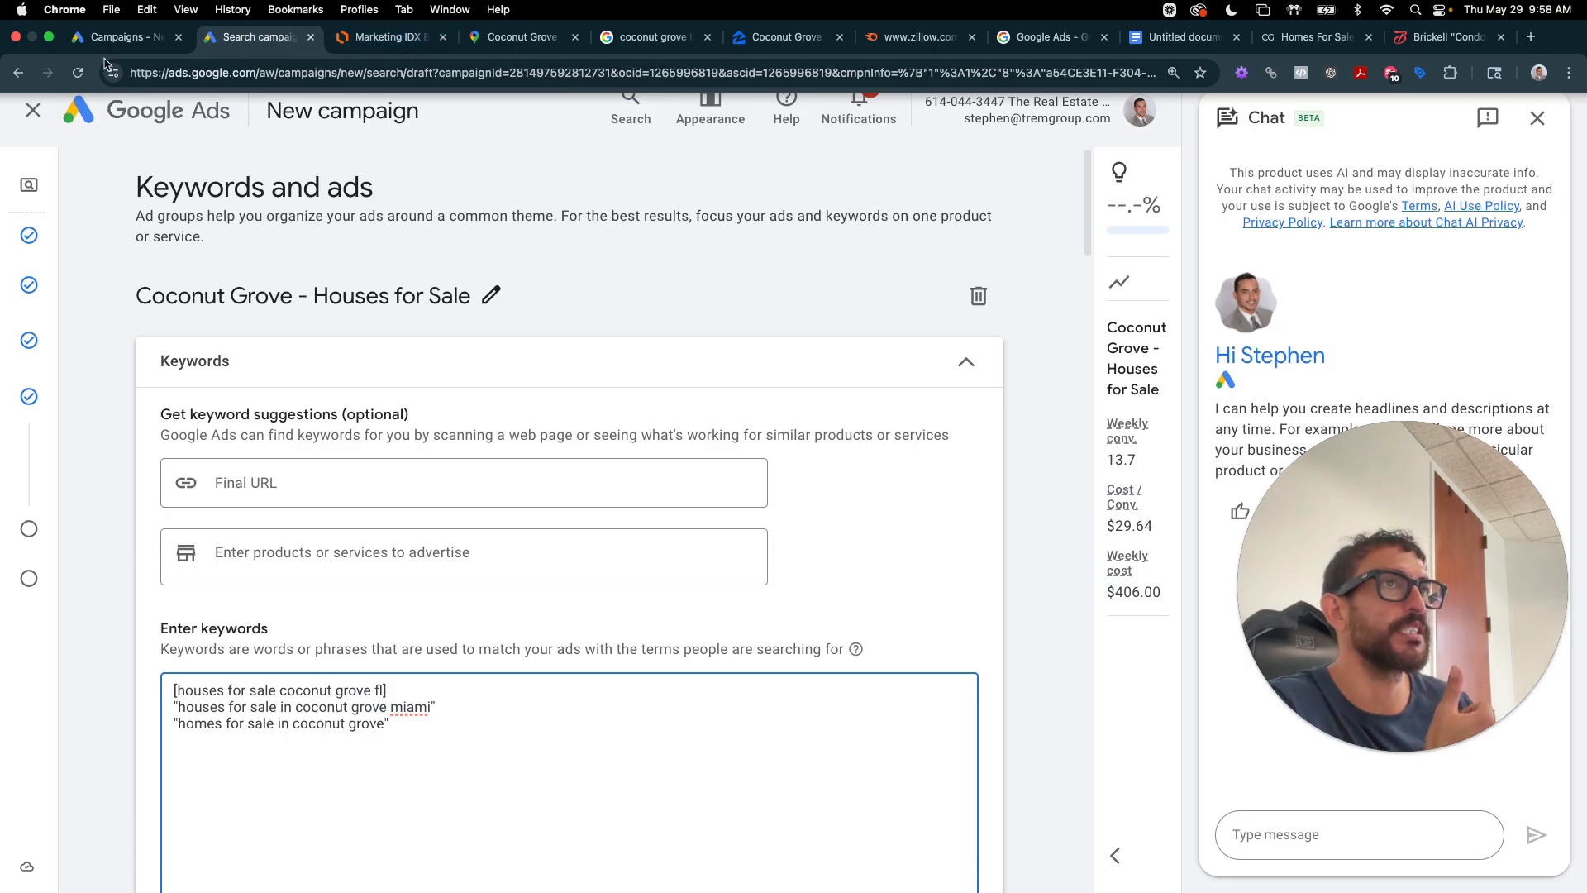
pyautogui.click(1182, 36)
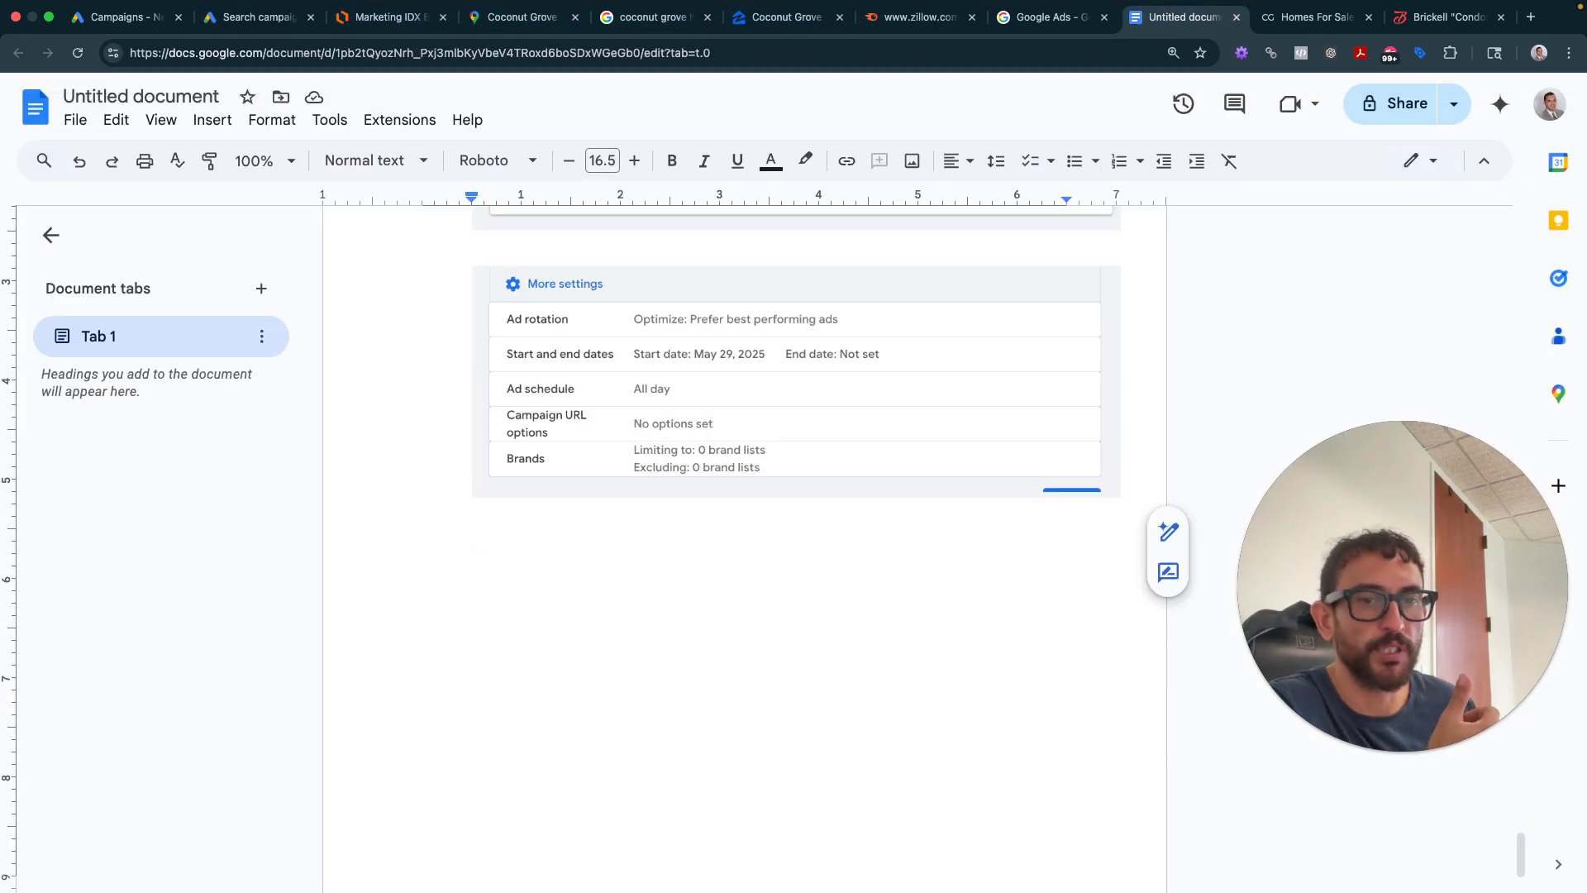
# - Place the Keywords and ads screenshot with the three Coconut Grove keywords at the document's end
pyautogui.moveTo(1439, 819); pyautogui.dragTo(594, 642)
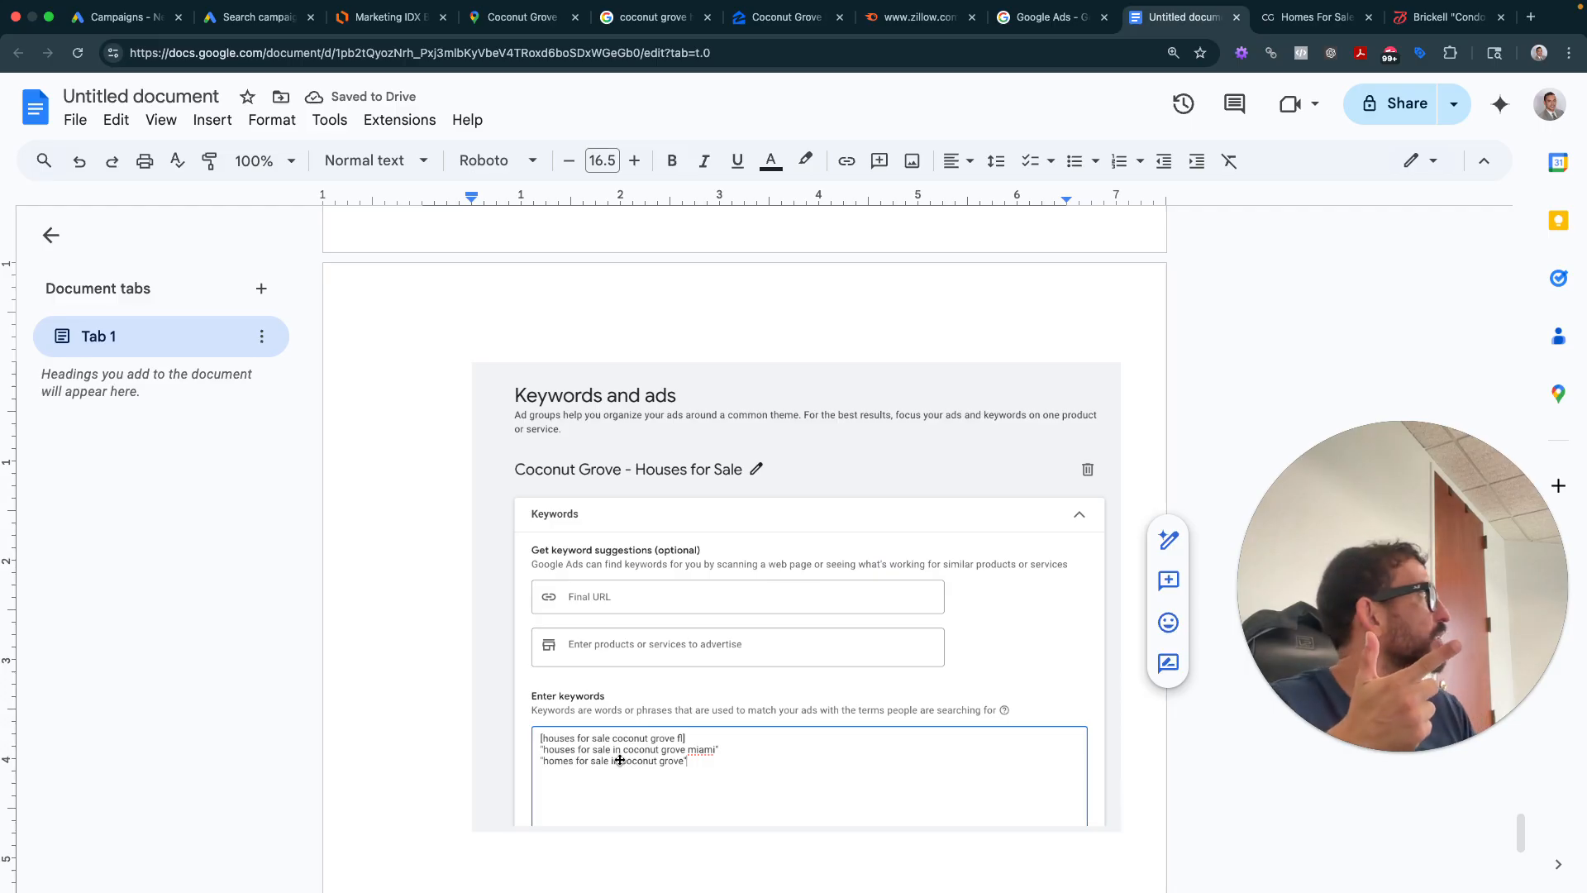
pyautogui.scroll(-2, 562, 678)
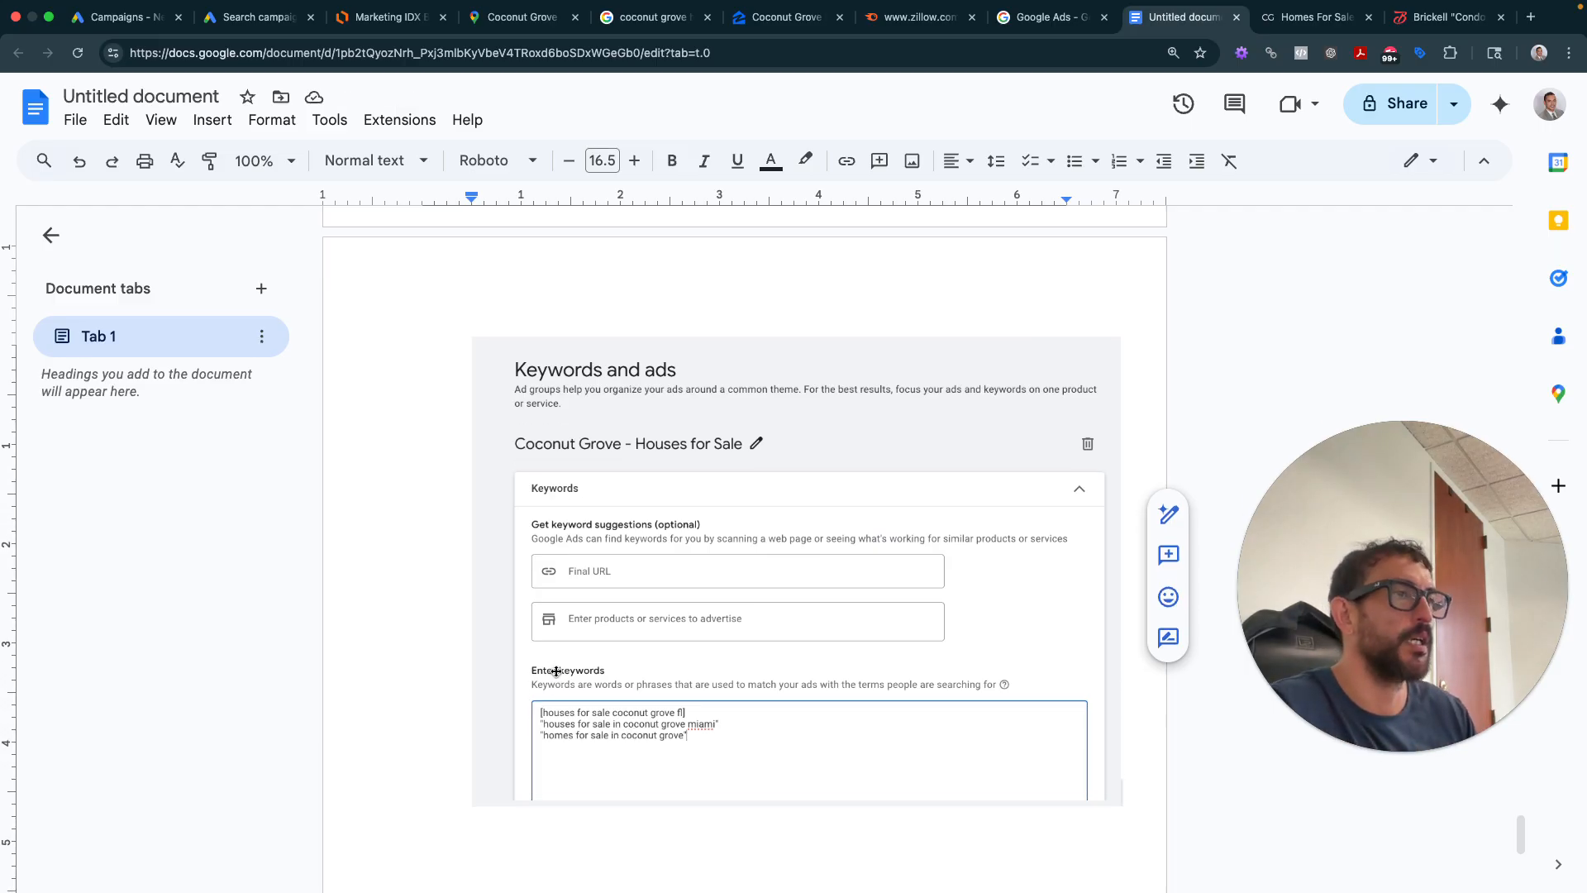
pyautogui.click(244, 17)
pyautogui.scroll(-10, 489, 317)
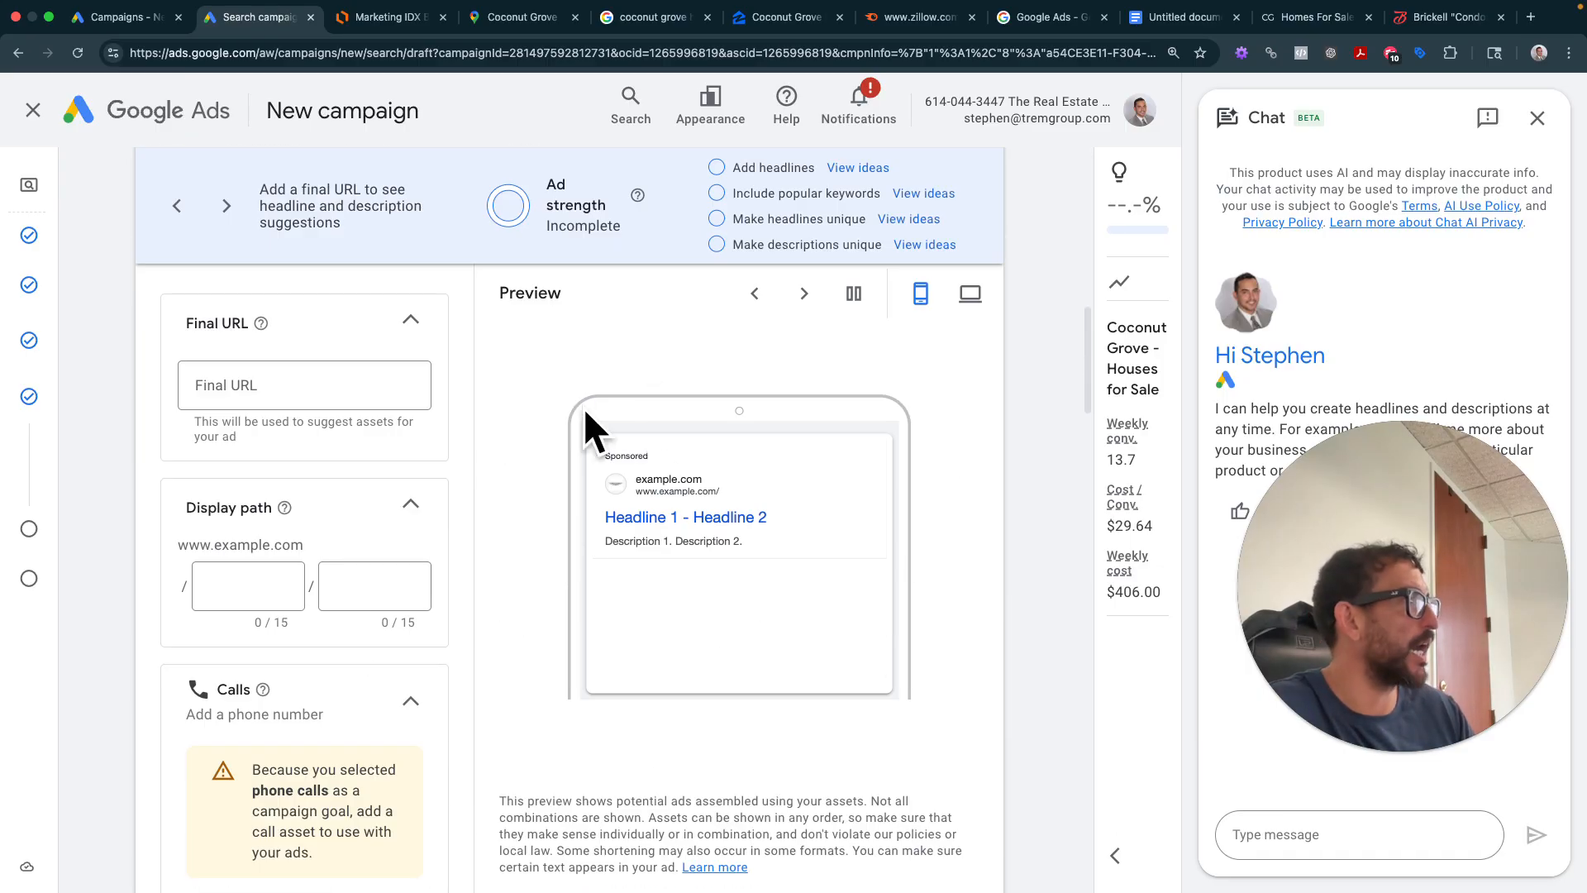
pyautogui.scroll(-1, 603, 578)
pyautogui.scroll(-7, 593, 573)
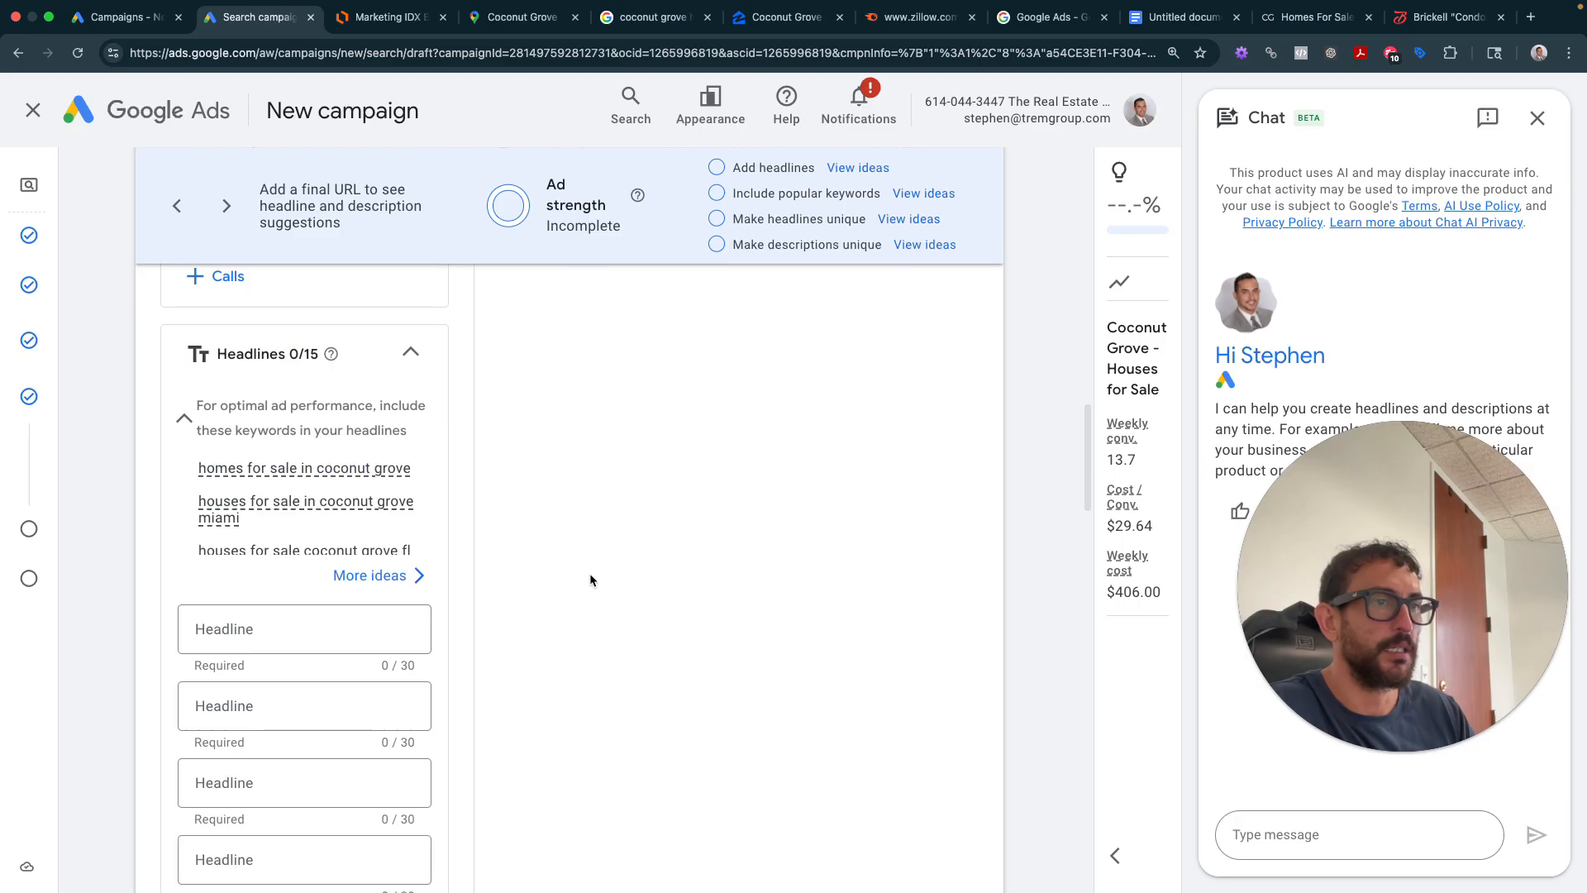
pyautogui.scroll(15, 589, 573)
pyautogui.scroll(3, 591, 580)
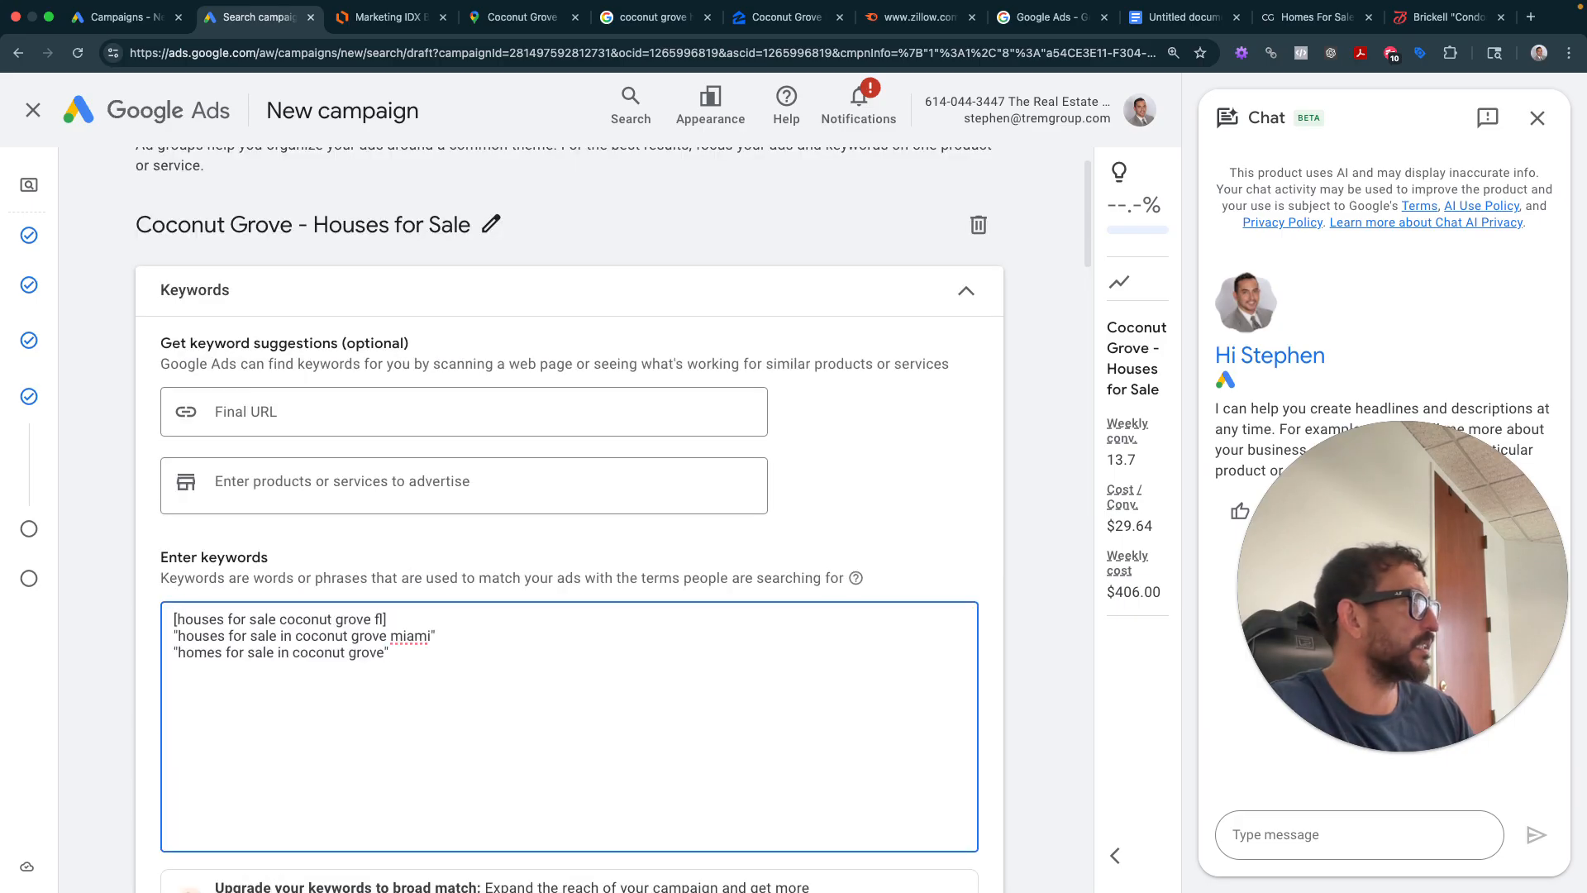